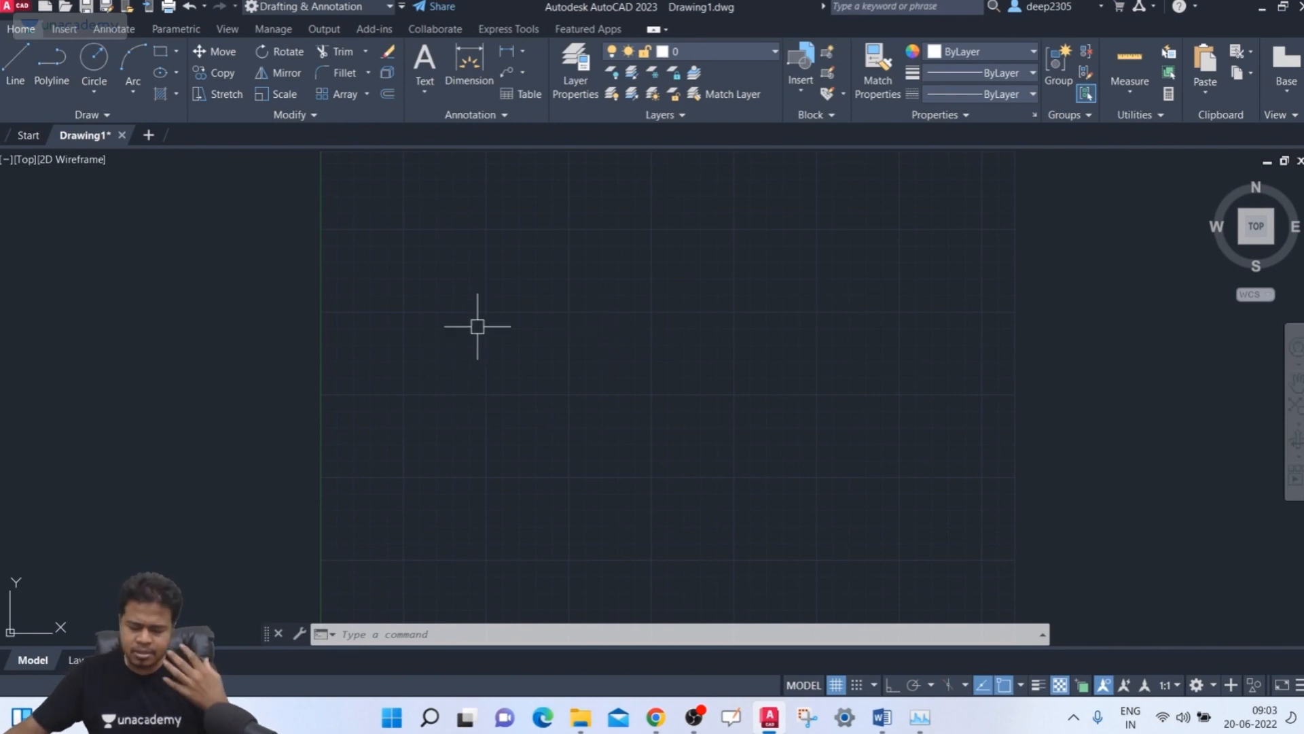
- Draw a small rectangle near the upper-left corner of the drawing grid
{"action": "scroll", "coordinate": [487, 311], "scroll_direction": "down", "scroll_amount": 2}
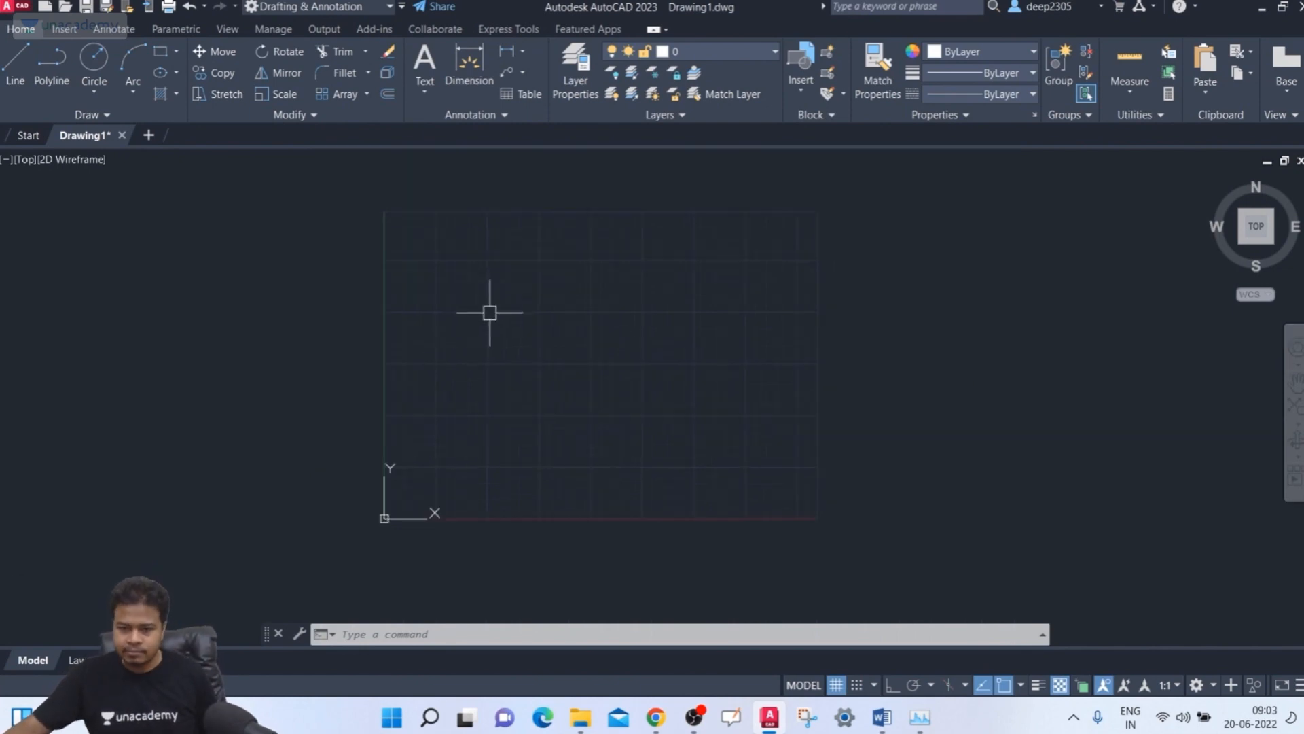
{"action": "type", "text": "rec"}
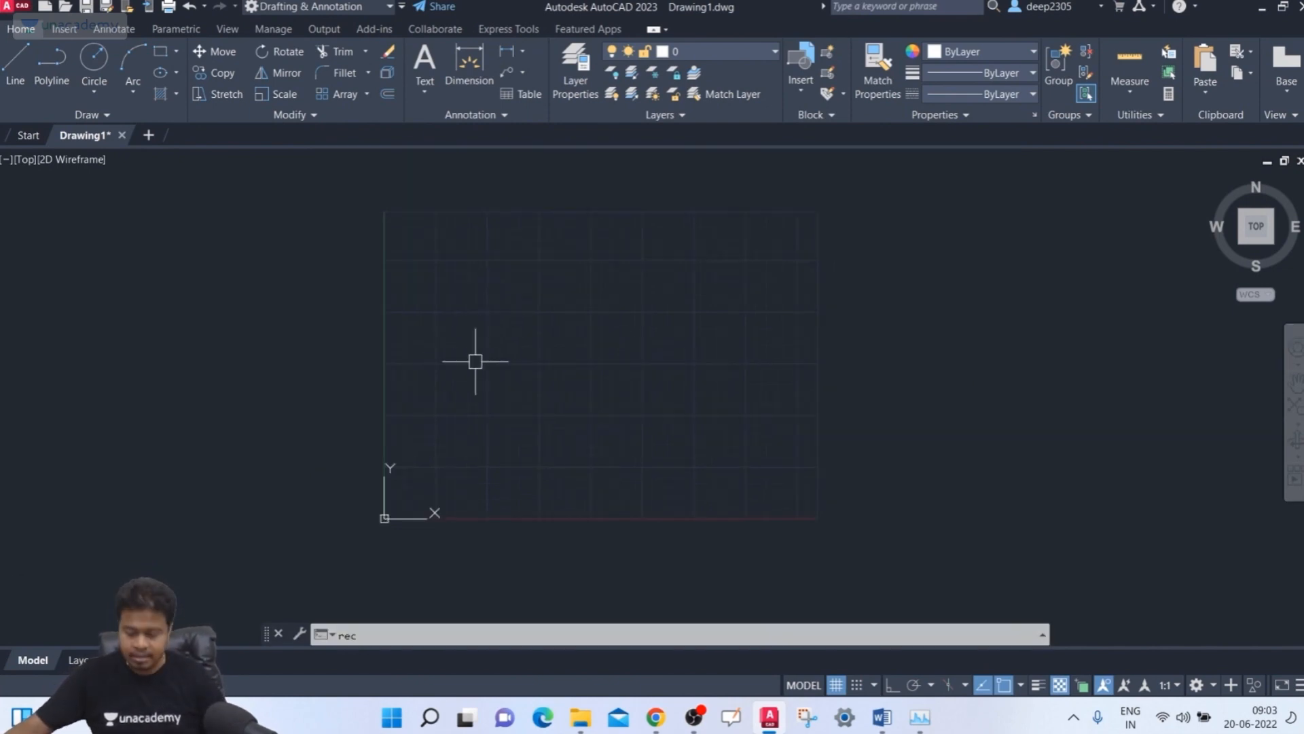
{"action": "key", "text": "Return"}
{"action": "left_click", "coordinate": [423, 236]}
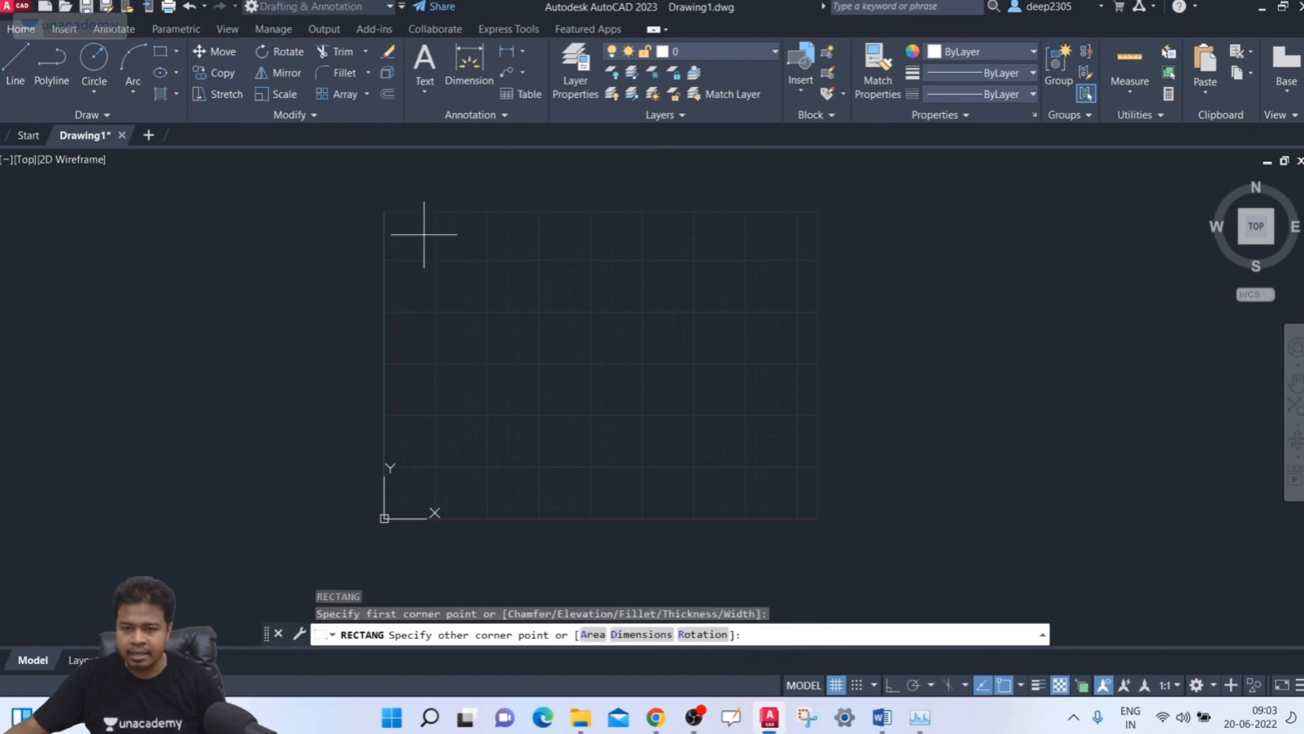
{"action": "left_click", "coordinate": [487, 277]}
- Draw a circle beside the rectangle, in the upper part of the drawing grid, slightly larger than the rectangle's height
{"action": "type", "text": "c"}
{"action": "key", "text": "Return"}
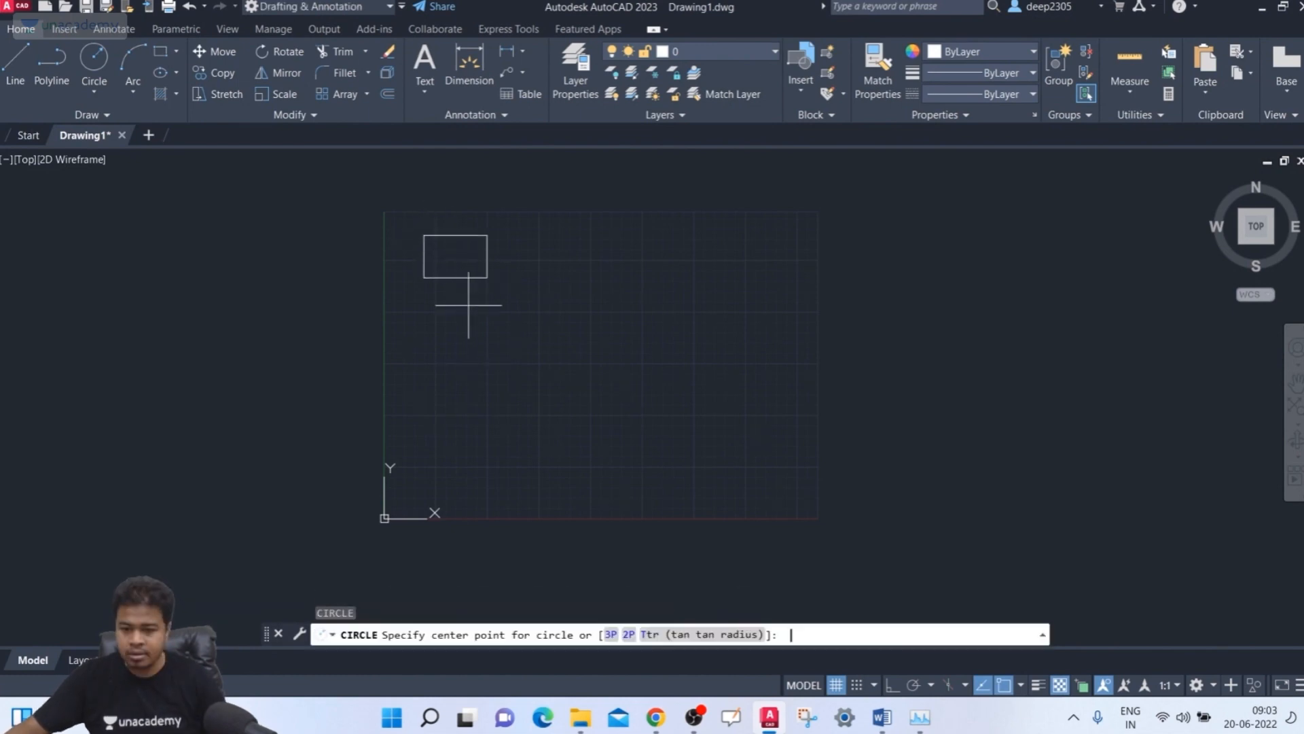
{"action": "left_click", "coordinate": [644, 256]}
{"action": "left_click", "coordinate": [616, 283]}
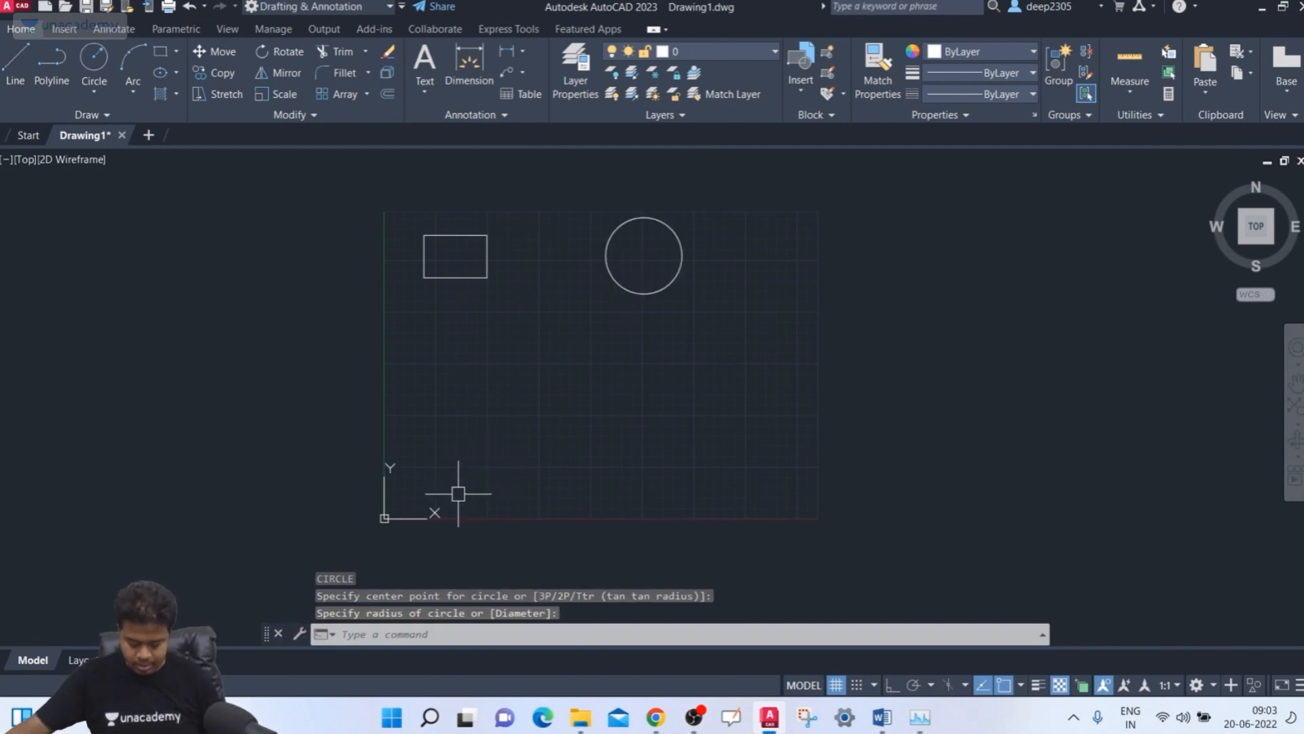
{"action": "type", "text": "pol"}
{"action": "key", "text": "Return"}
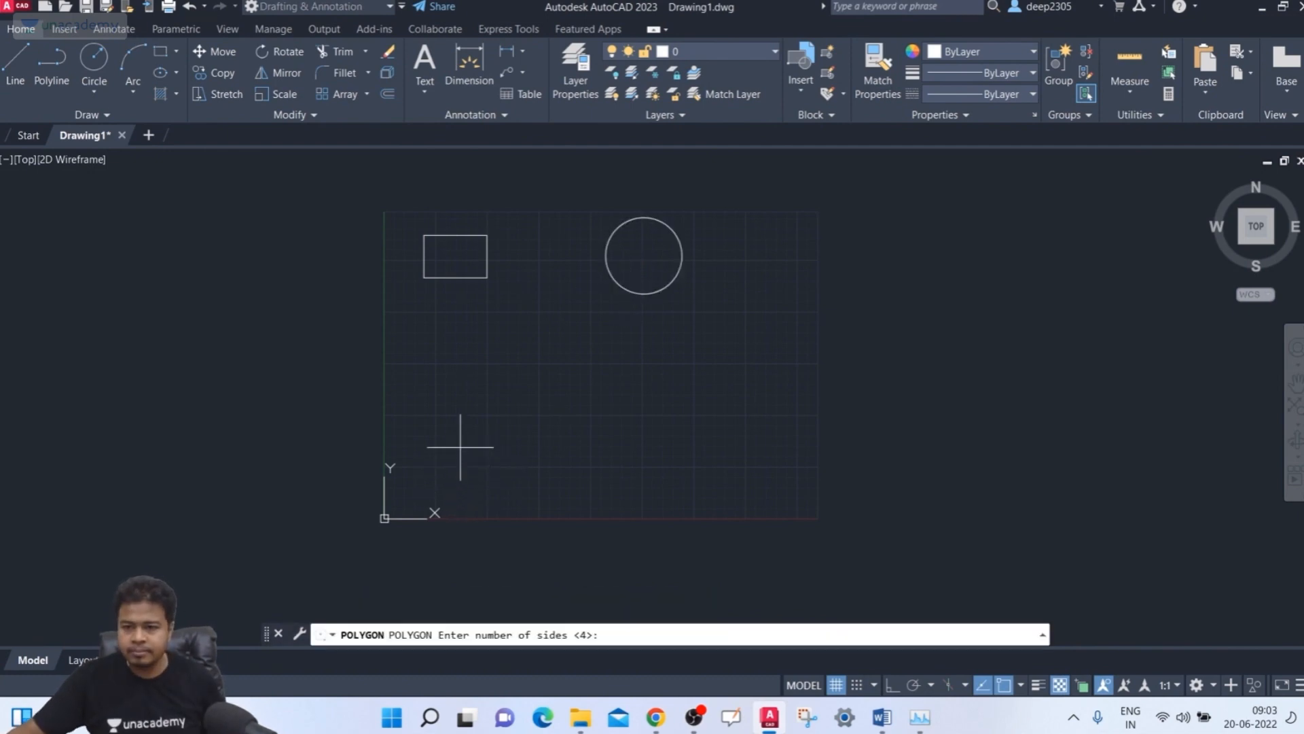
{"action": "key", "text": "Escape"}
{"action": "key", "text": "Escape"}
- Create a new layer named red in the layer manager and assign it index color 10
{"action": "type", "text": "la"}
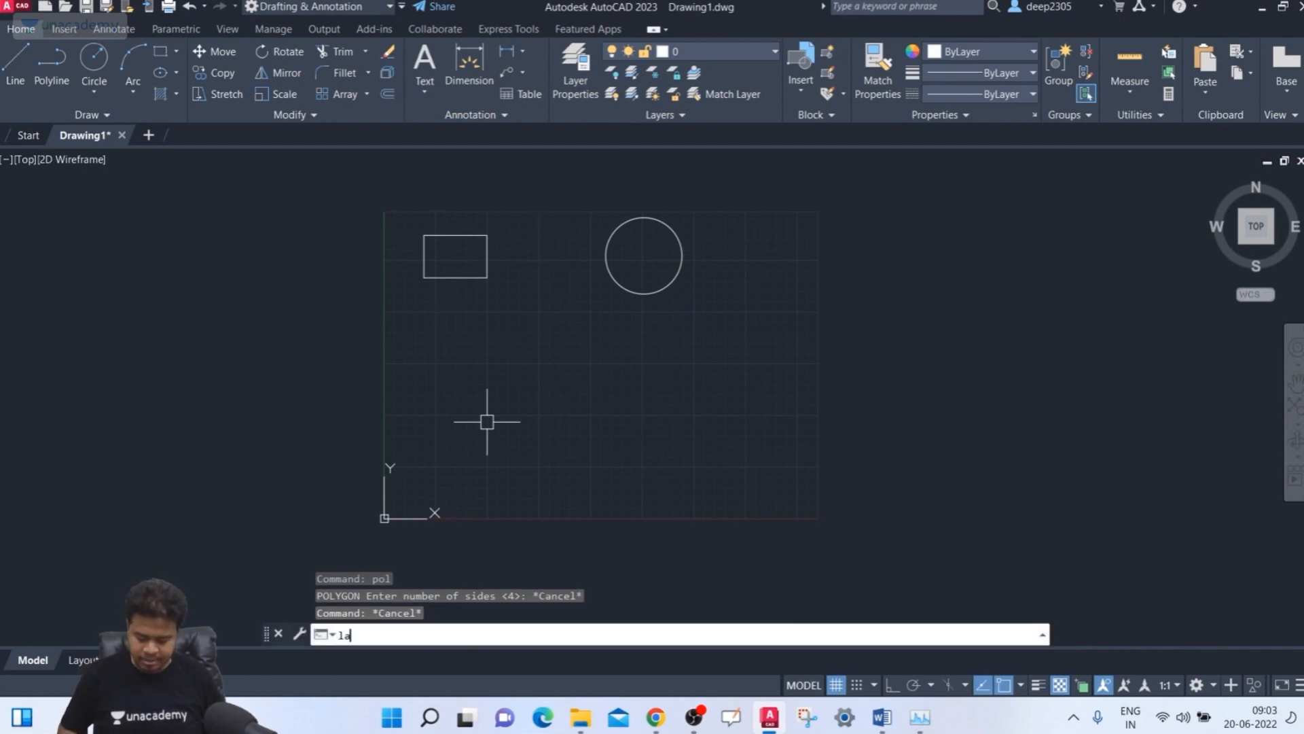
{"action": "key", "text": "Return"}
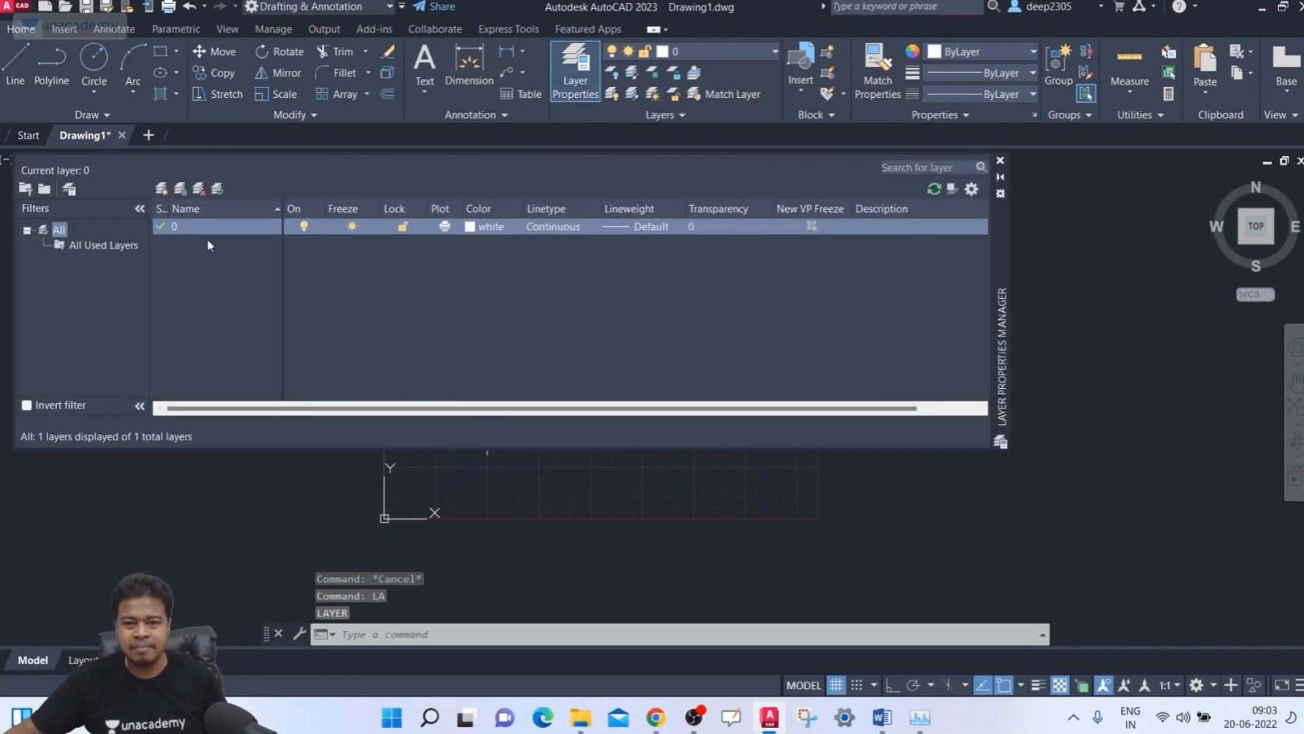
{"action": "left_click", "coordinate": [162, 190]}
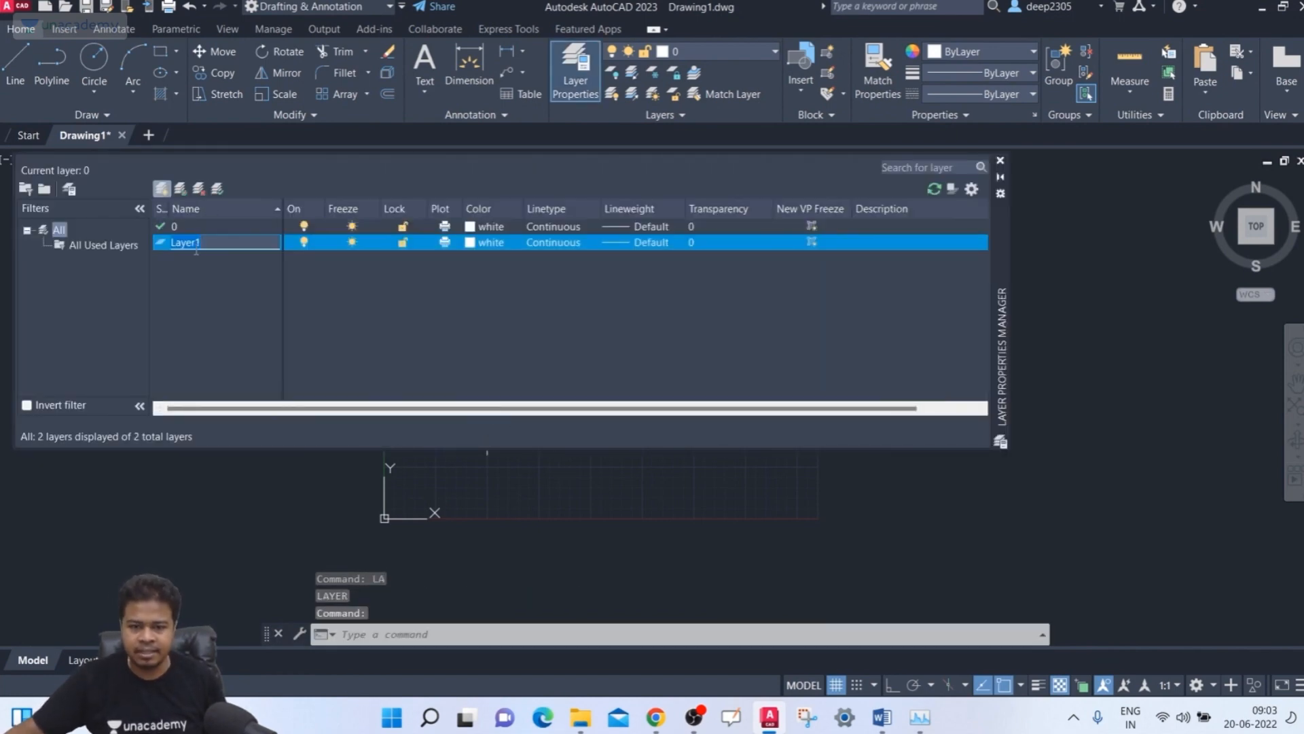
{"action": "type", "text": "red"}
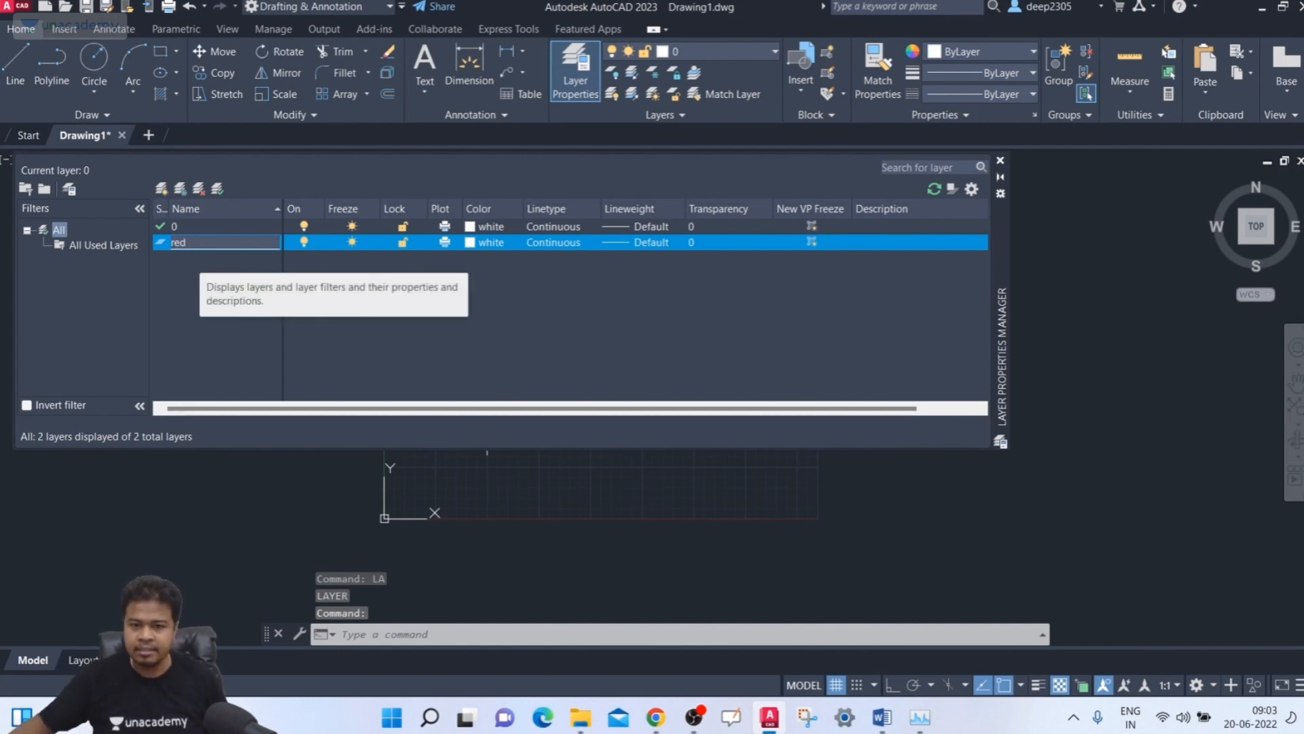
{"action": "left_click", "coordinate": [468, 242]}
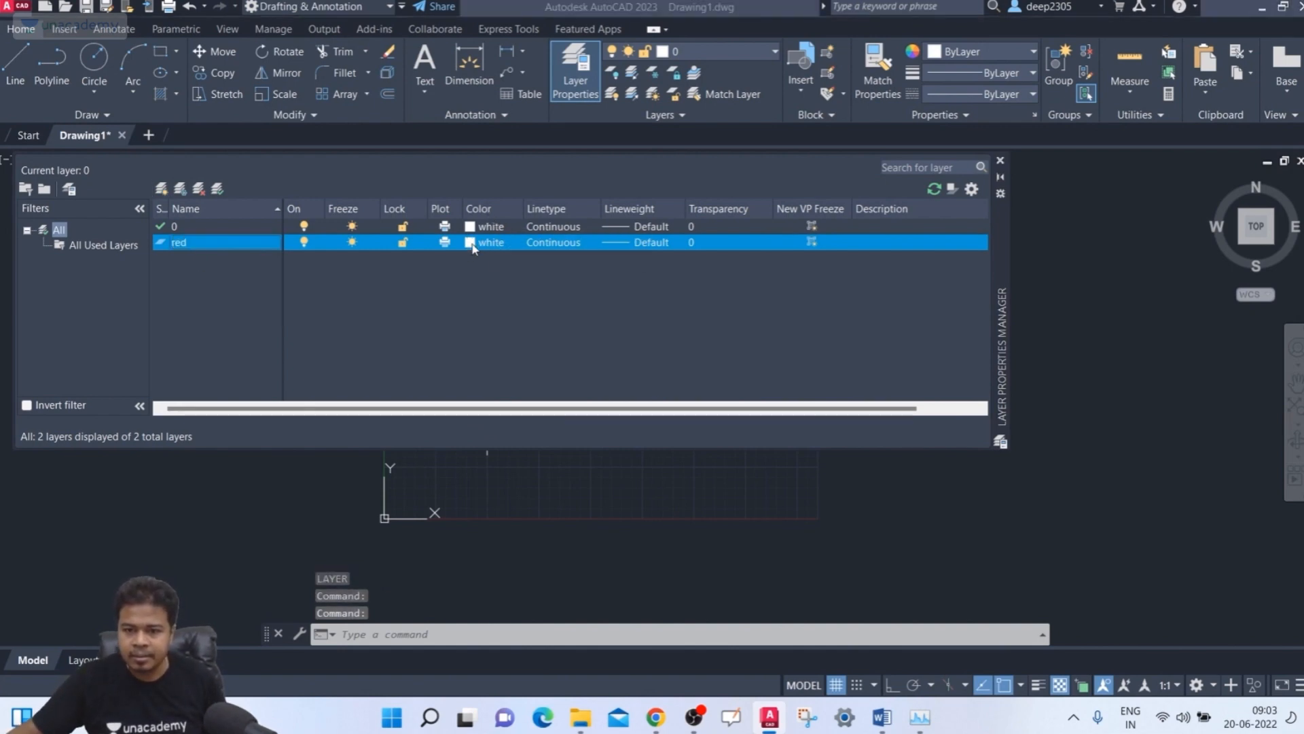
{"action": "left_click", "coordinate": [509, 296]}
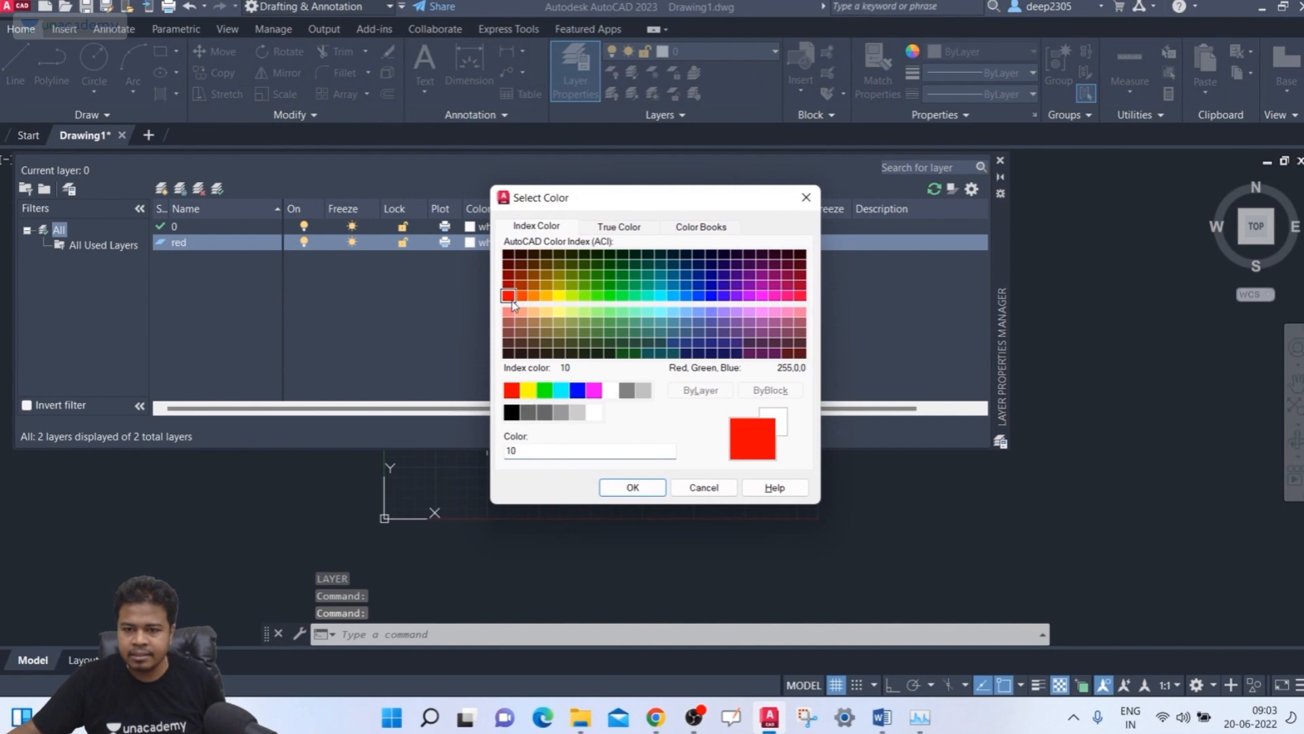
{"action": "left_click", "coordinate": [632, 487]}
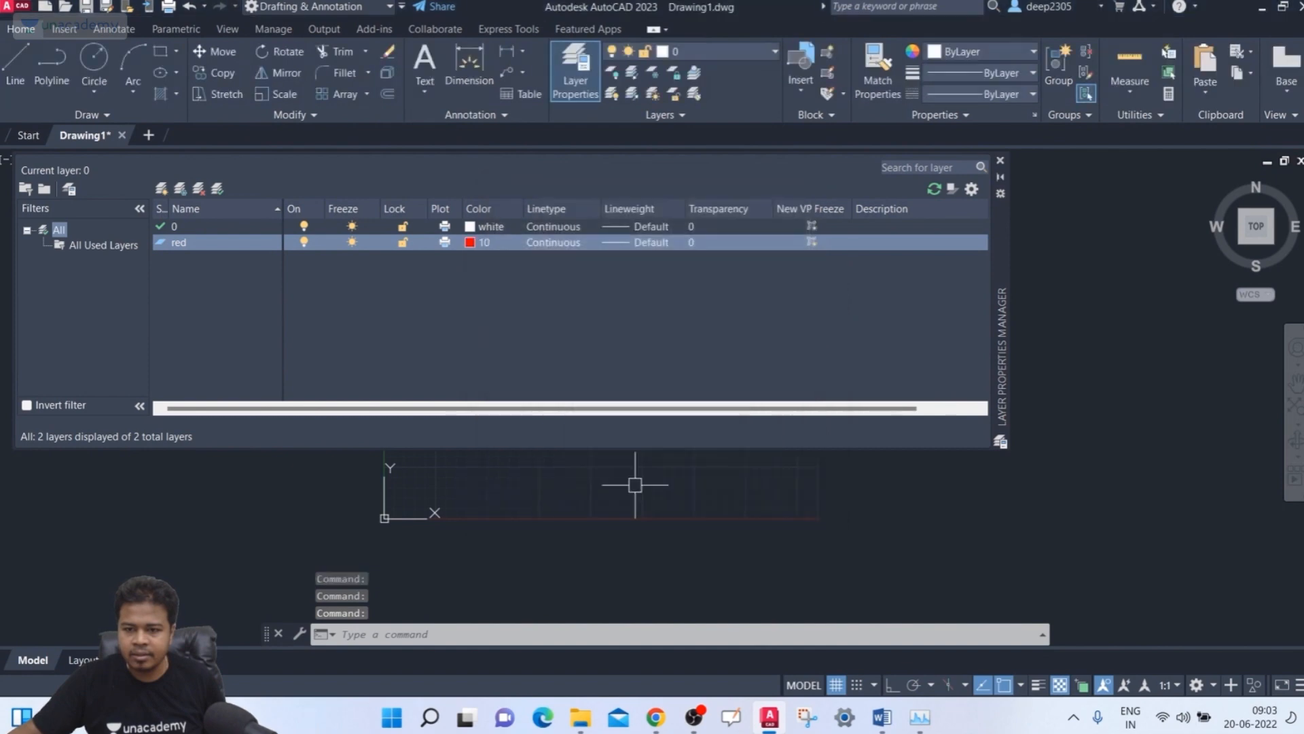
- Add a layer named blue and set its color to index color 160
{"action": "left_click", "coordinate": [163, 188]}
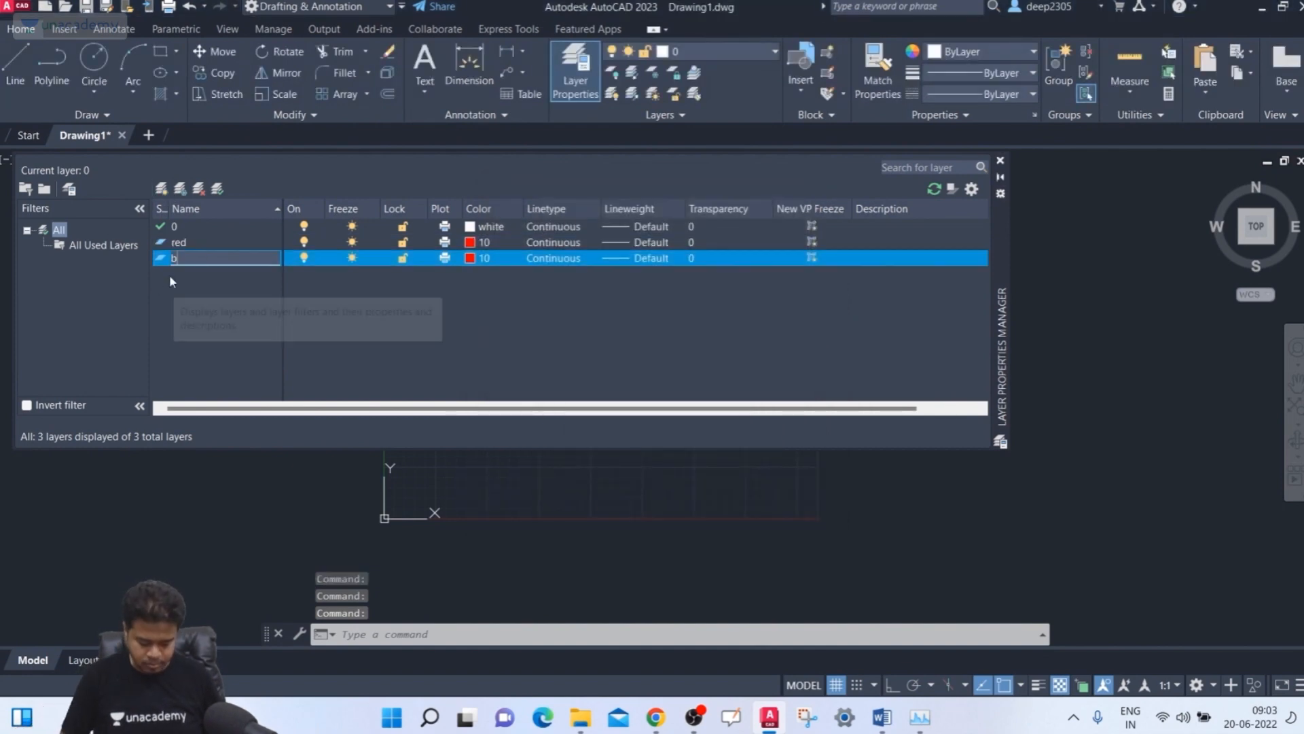
{"action": "type", "text": "blue"}
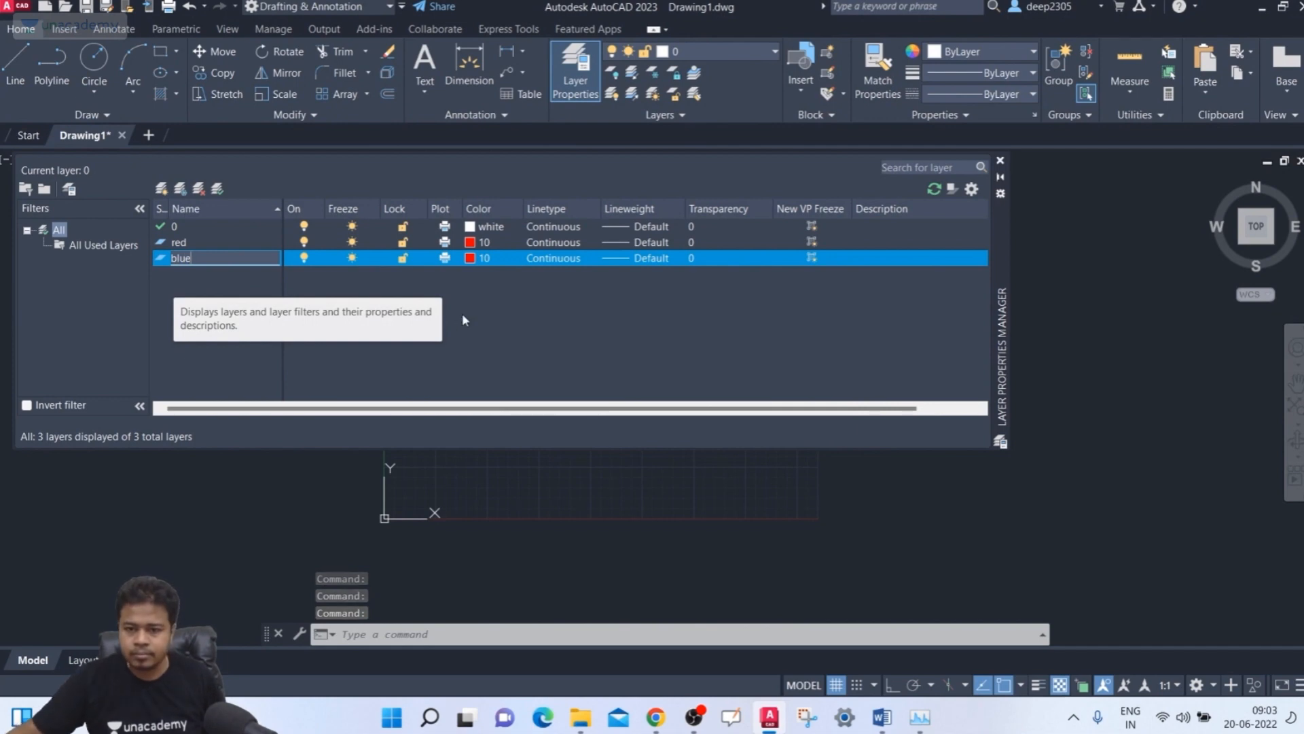
{"action": "left_click", "coordinate": [470, 258]}
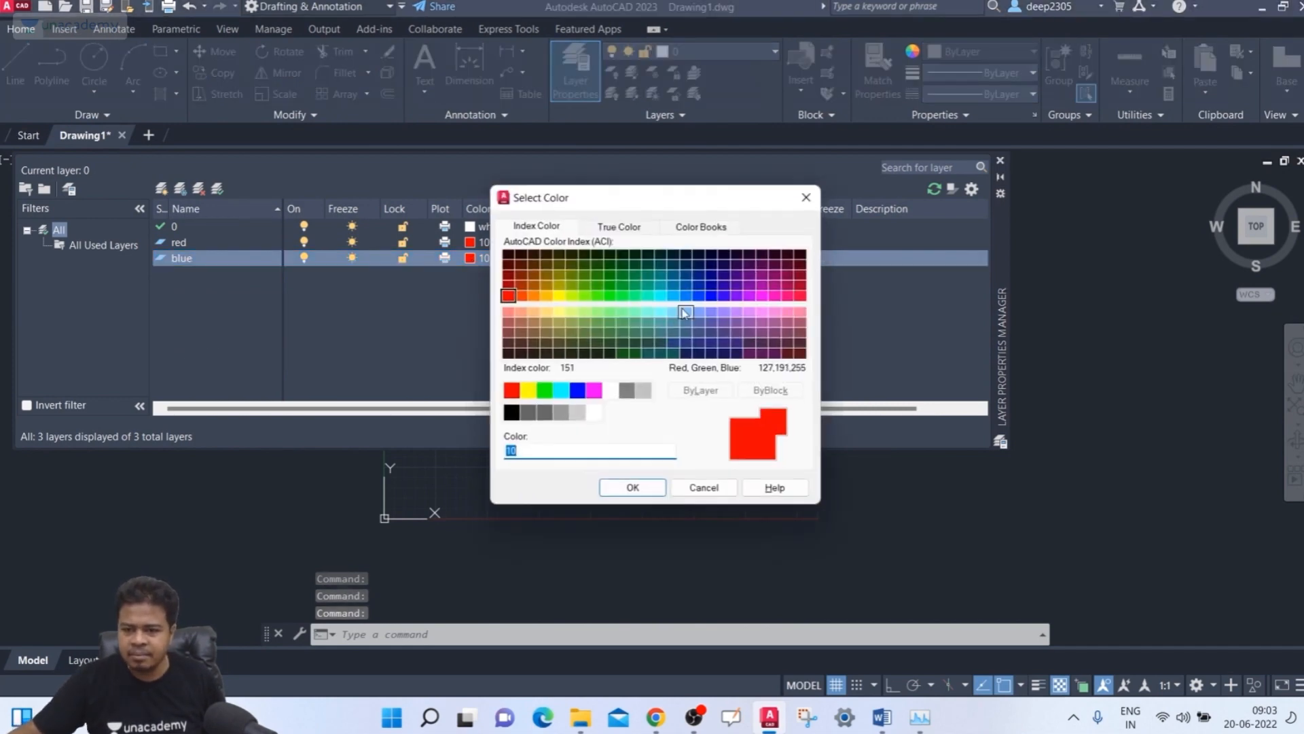
{"action": "left_click", "coordinate": [699, 299]}
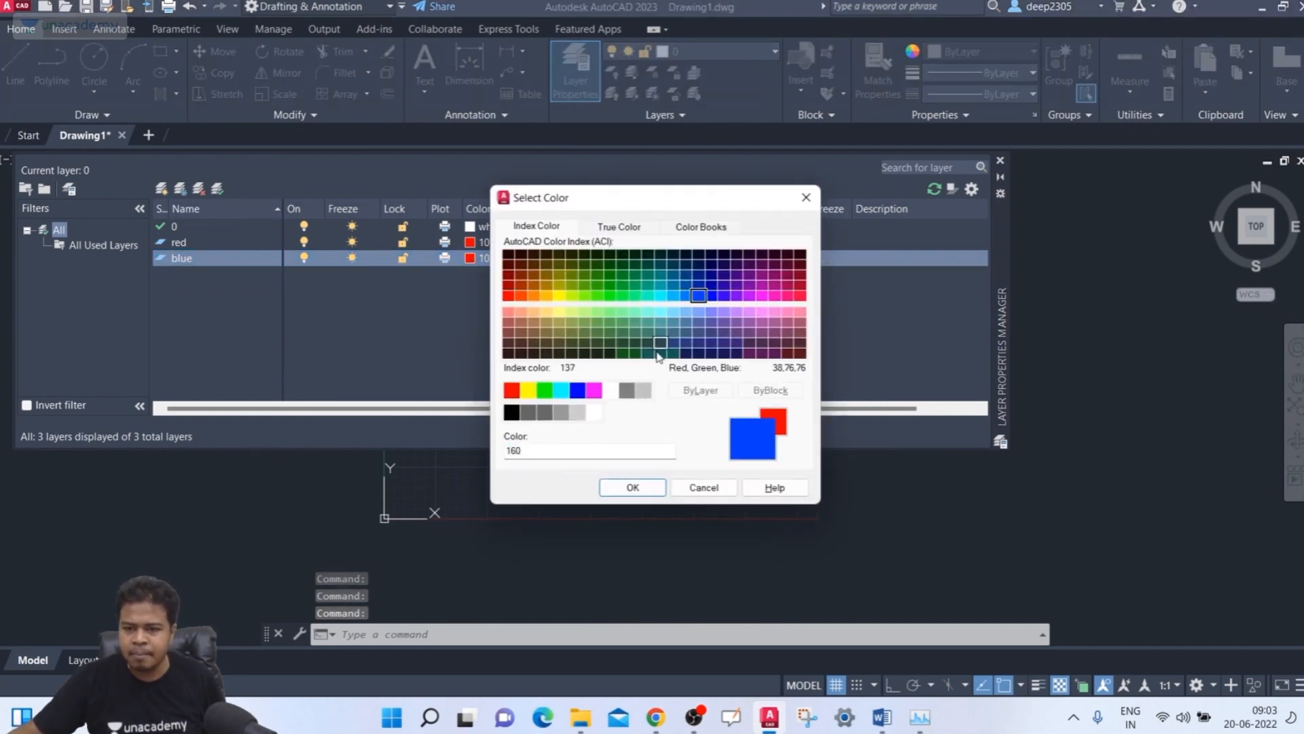
{"action": "left_click", "coordinate": [631, 487]}
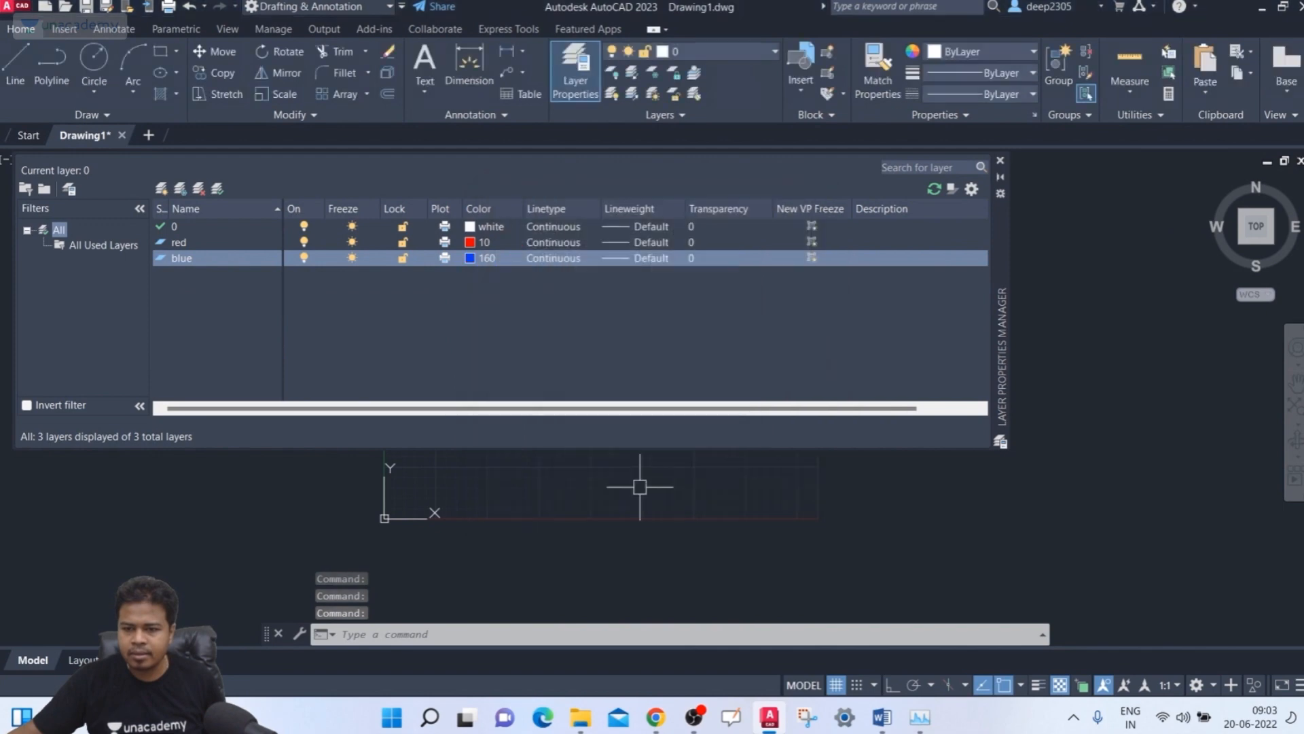
- Add a layer named pink and set its color to index color 230
{"action": "left_click", "coordinate": [162, 188]}
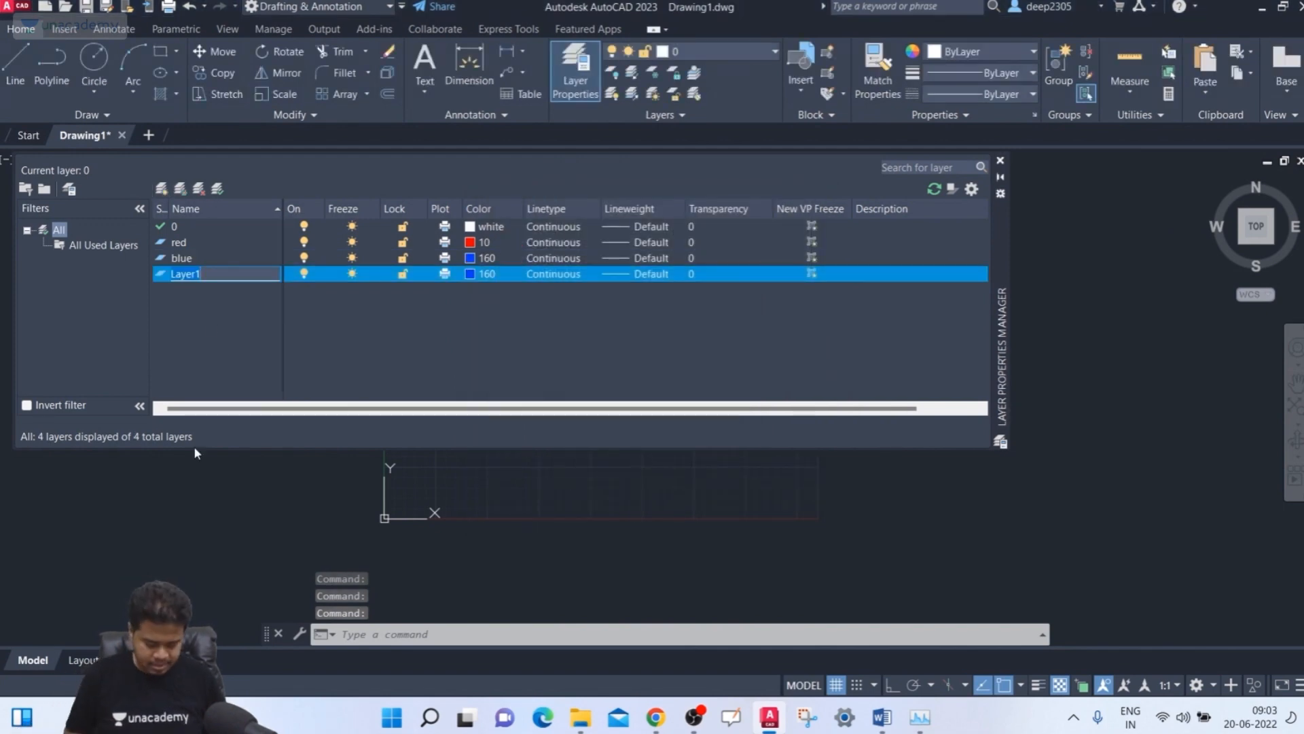
{"action": "type", "text": "pink"}
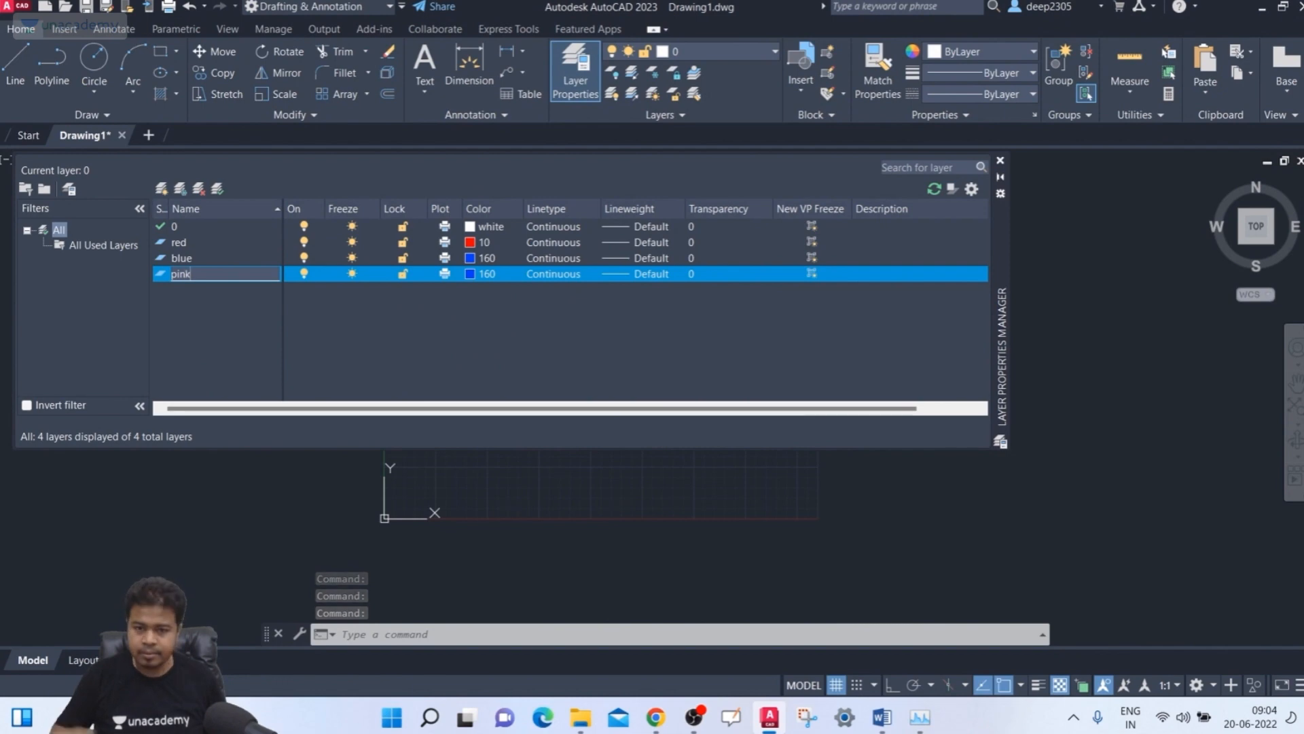
{"action": "key", "text": "Return"}
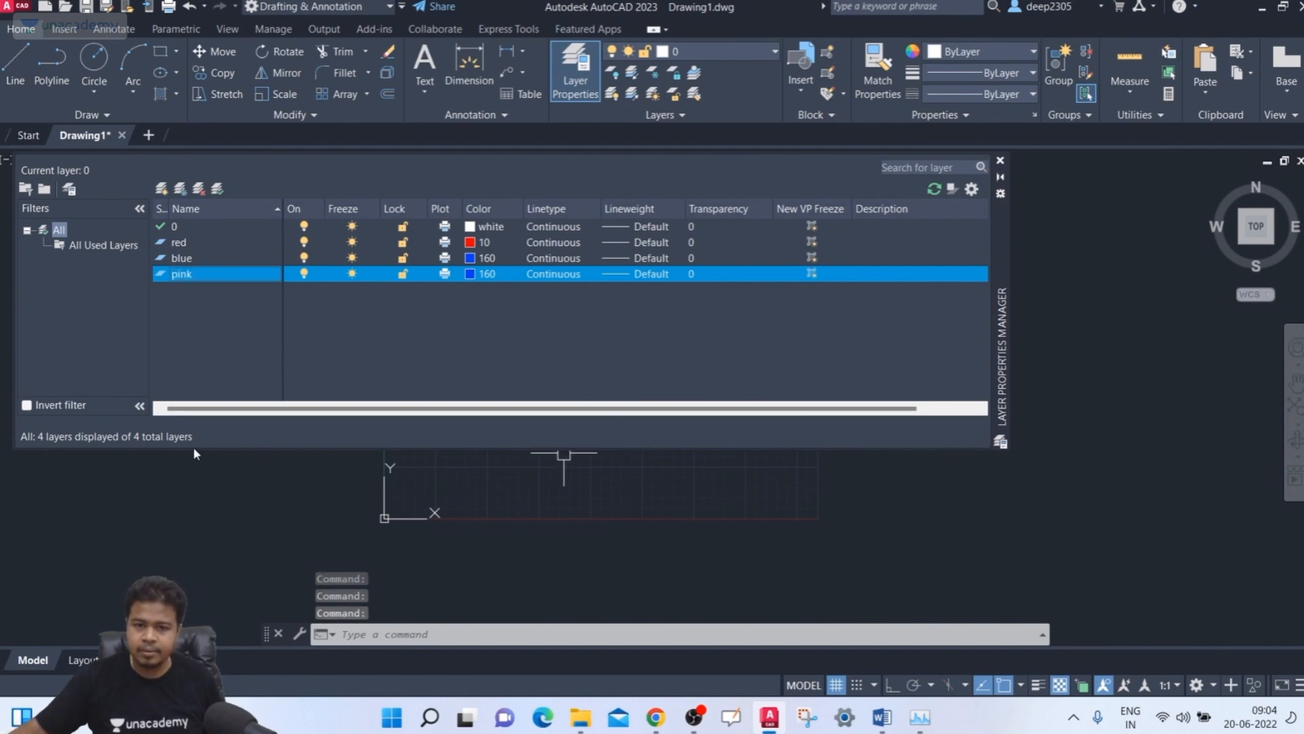
{"action": "left_click", "coordinate": [475, 273]}
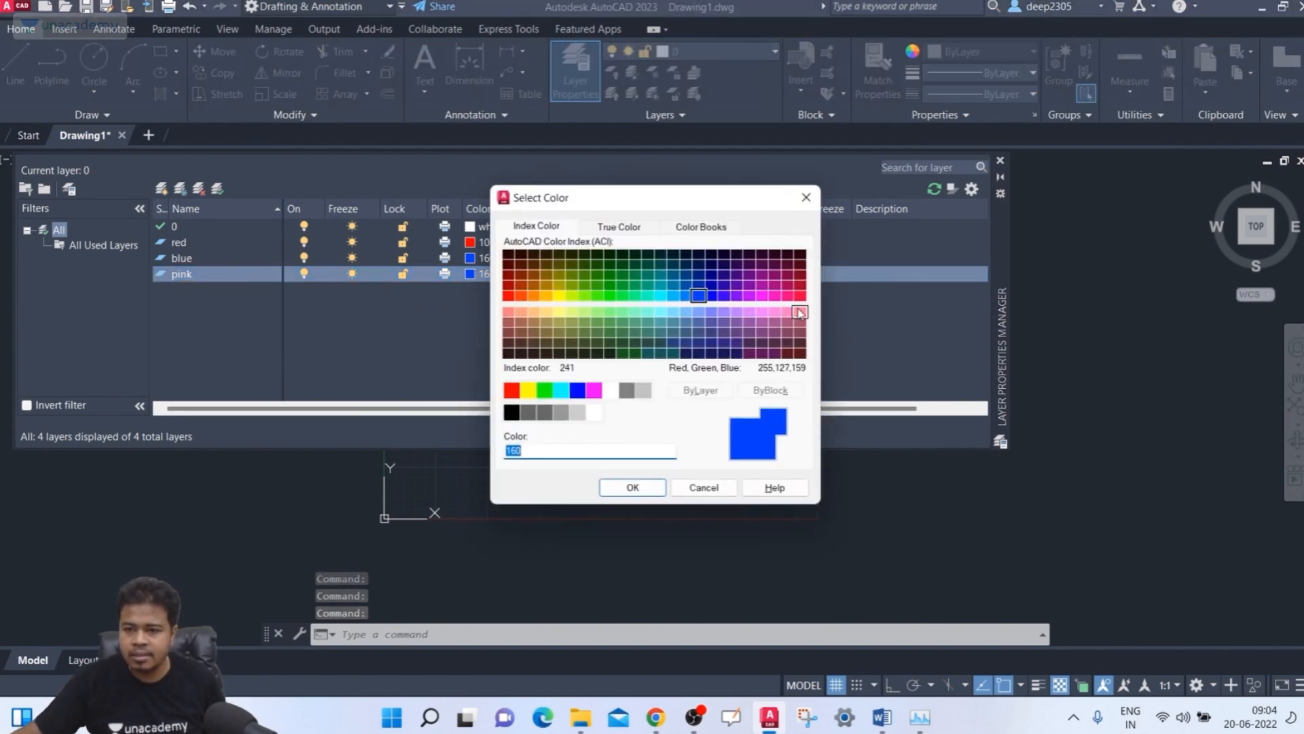
{"action": "left_click", "coordinate": [788, 297]}
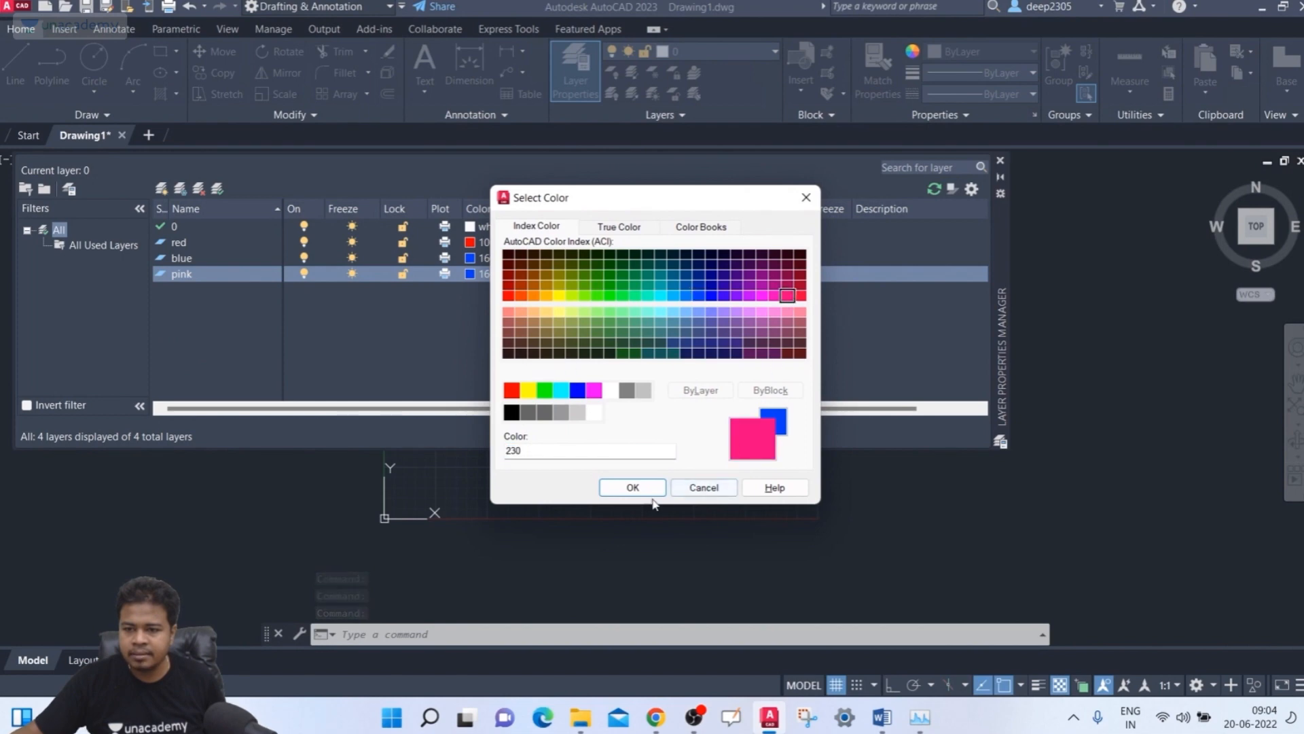
{"action": "left_click", "coordinate": [632, 488]}
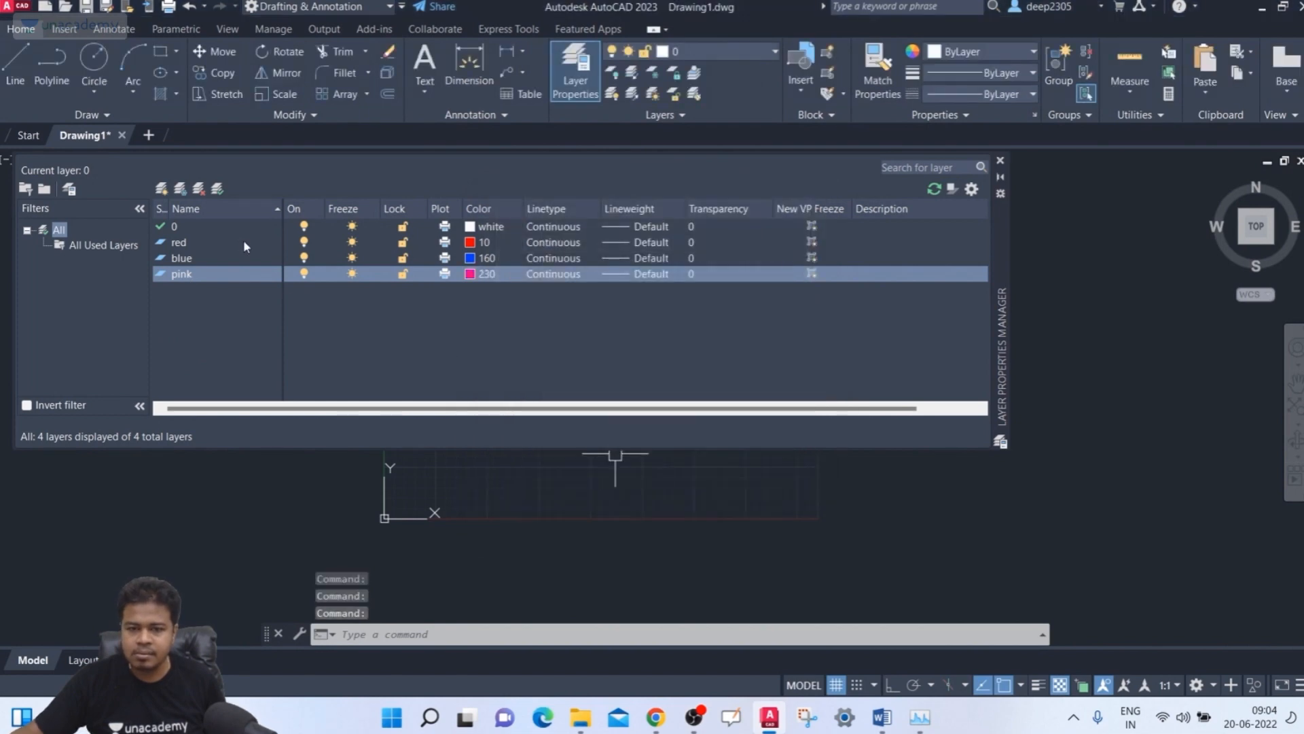
- Add a layer named yellow and set its color to index color 50
{"action": "left_click", "coordinate": [161, 188]}
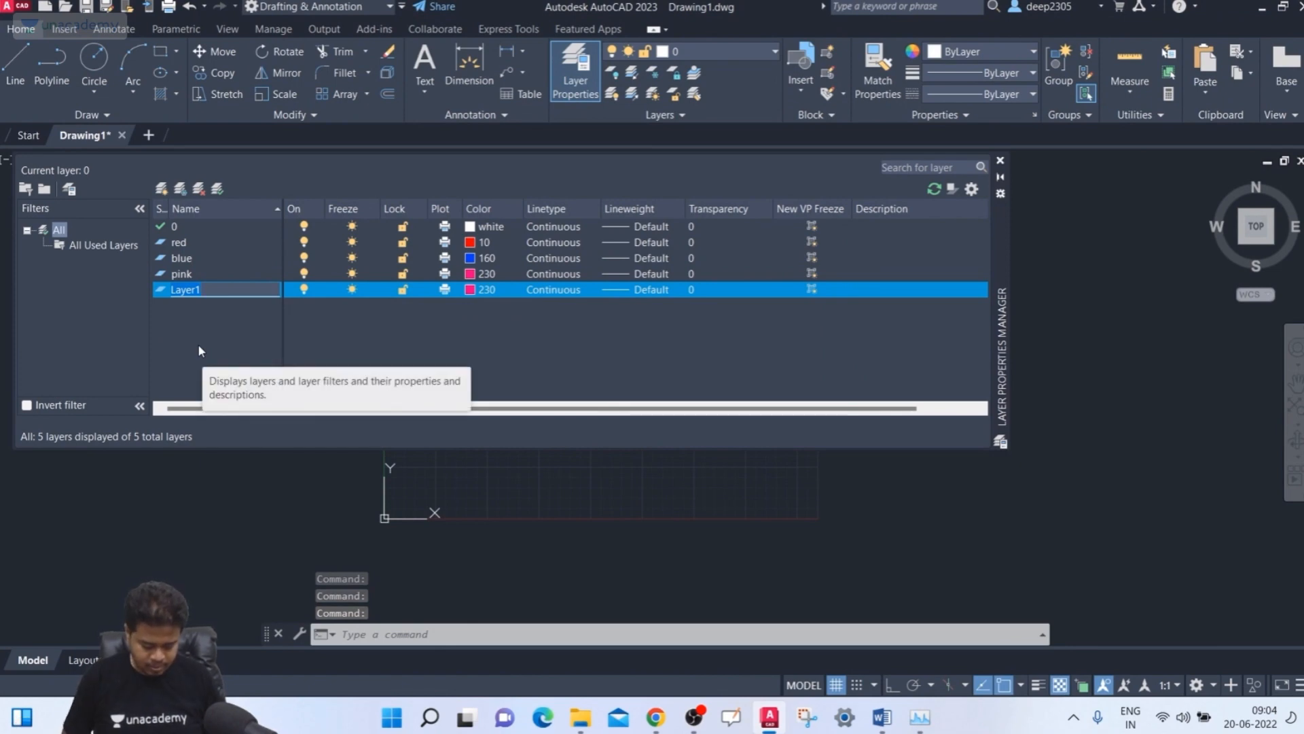
{"action": "key", "text": "BackSpace"}
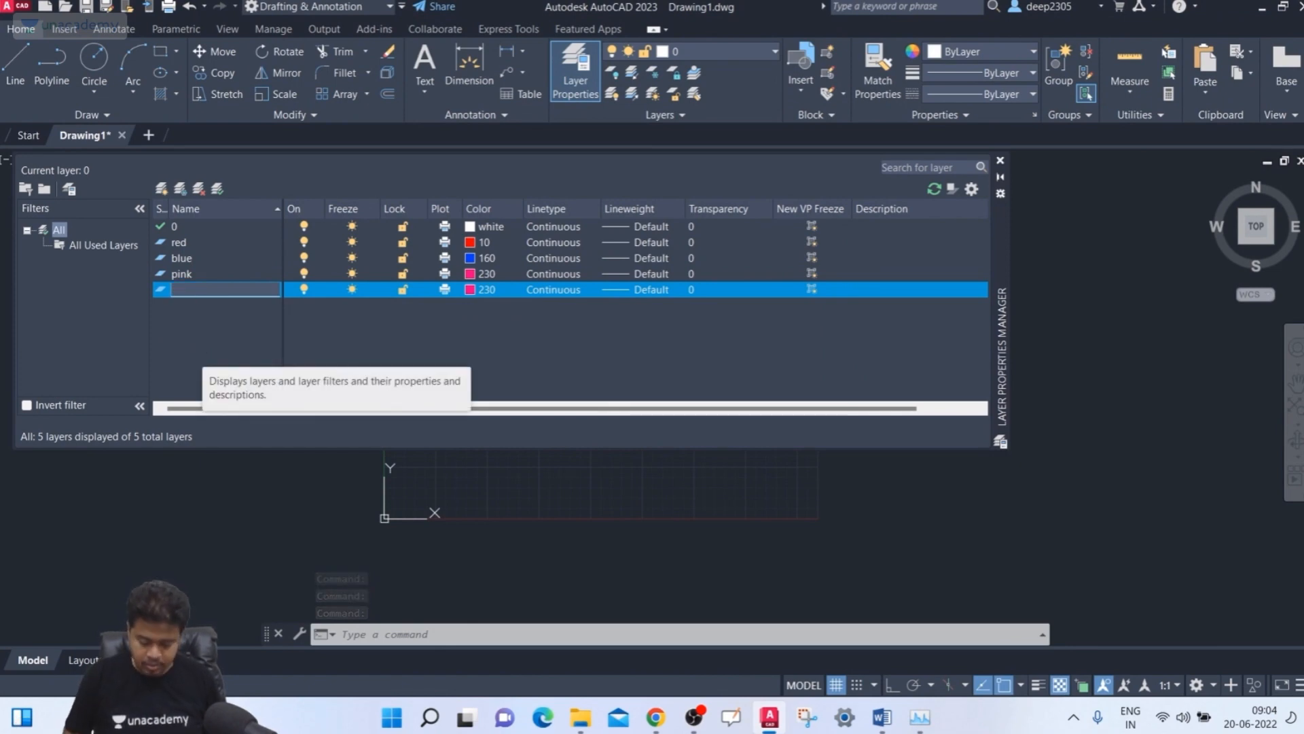
{"action": "type", "text": "y"}
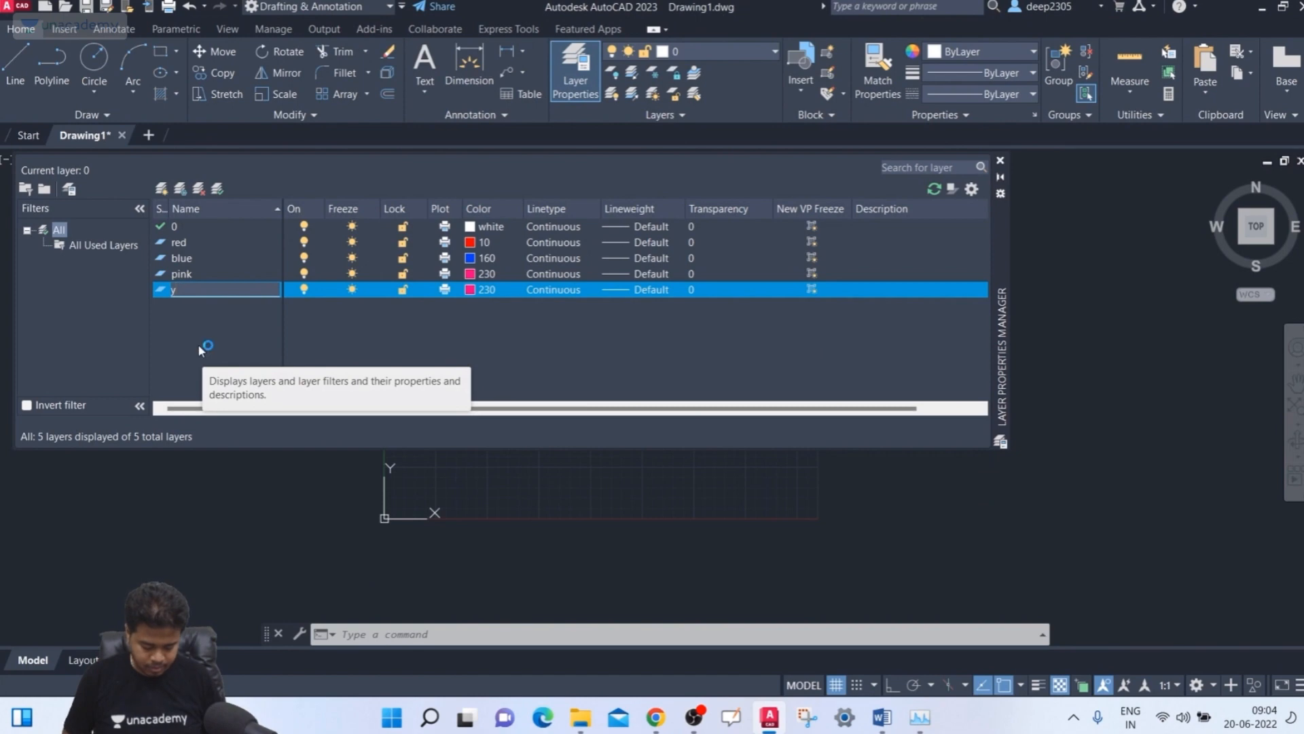
{"action": "type", "text": "ellow"}
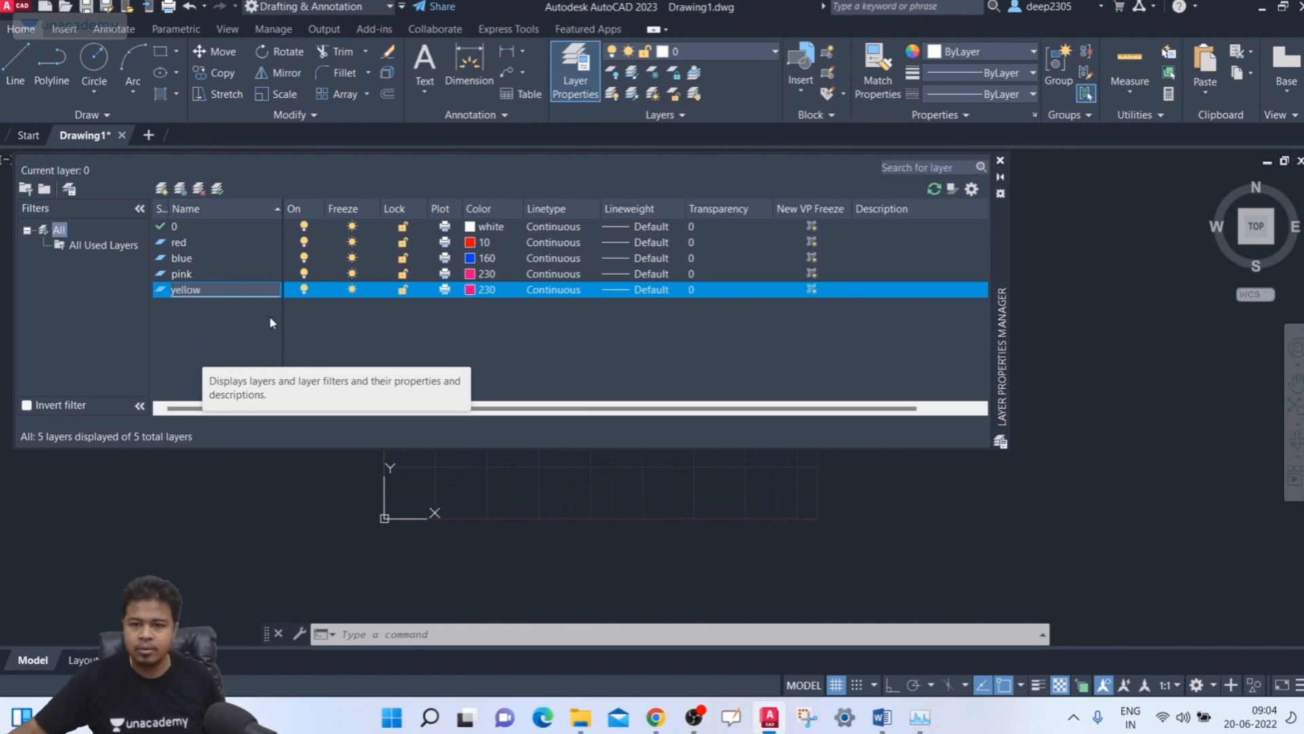
{"action": "left_click", "coordinate": [470, 289]}
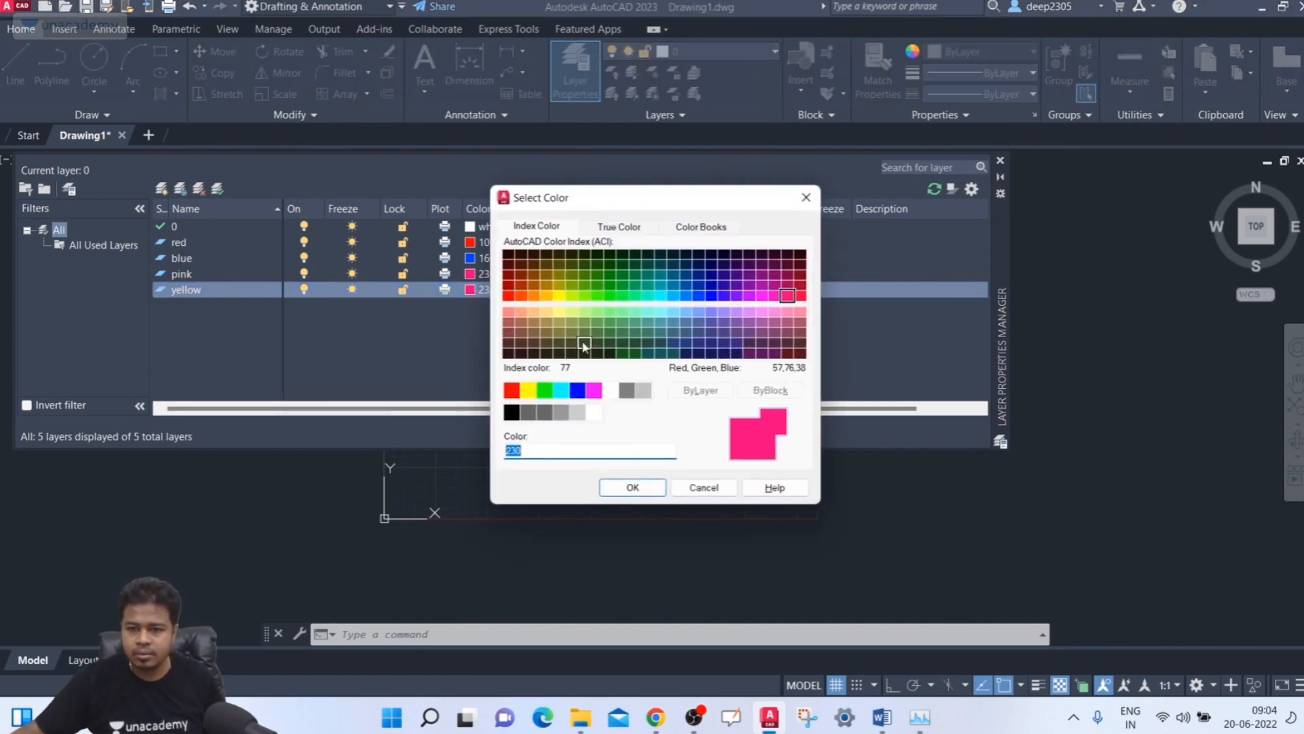
{"action": "left_click", "coordinate": [560, 295]}
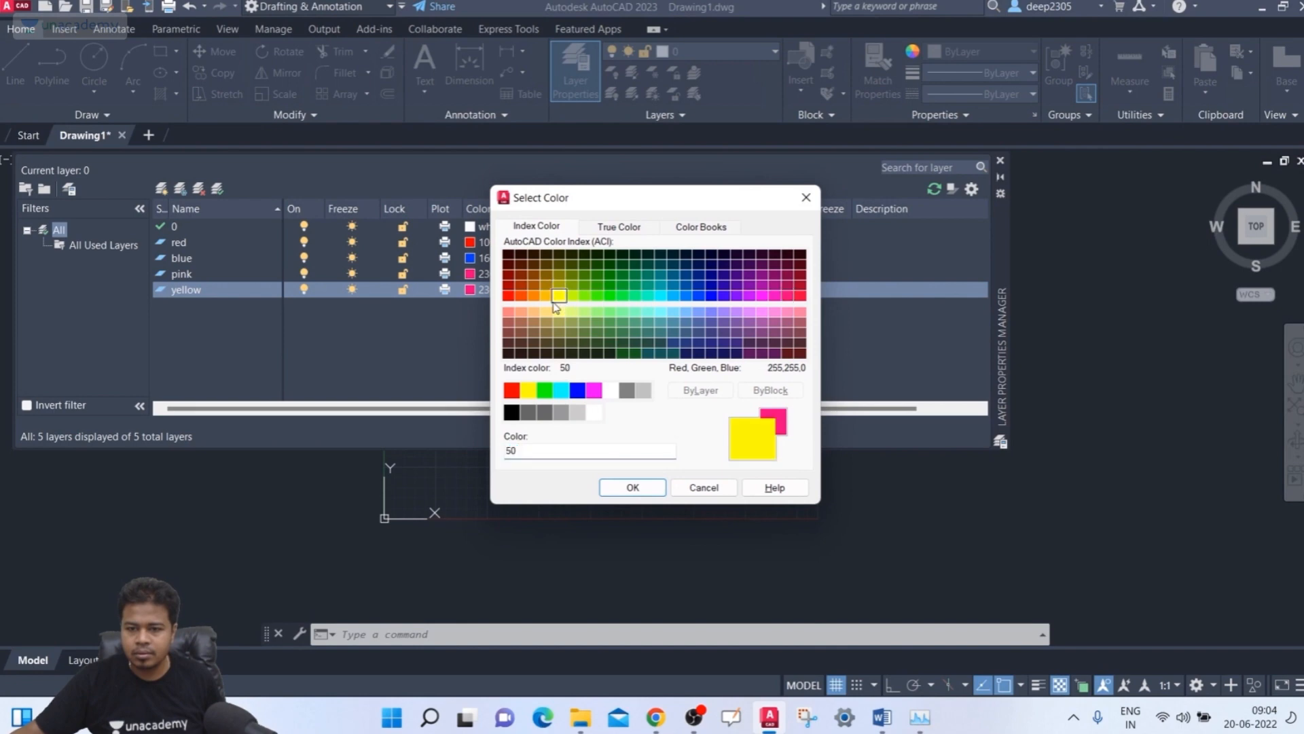
{"action": "left_click", "coordinate": [620, 485]}
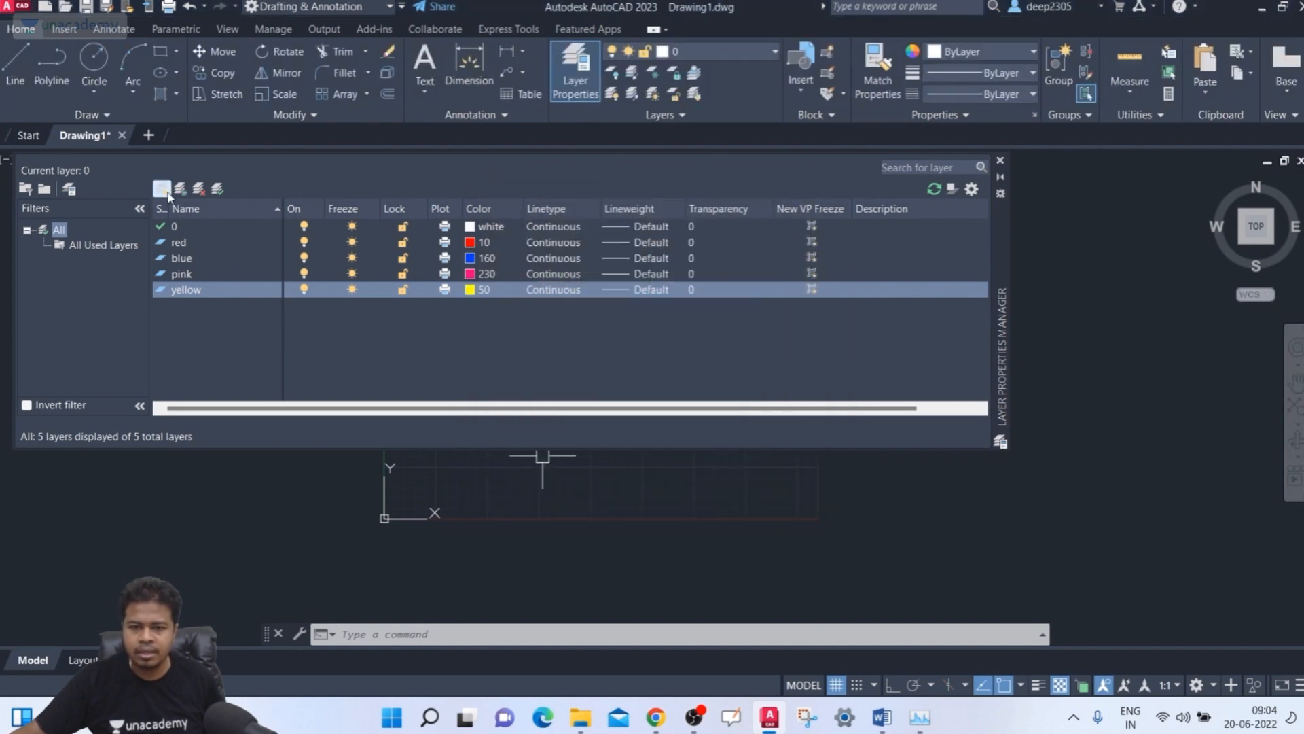
- Add a layer named green with index color 80 and close the layer manager
{"action": "left_click", "coordinate": [168, 194]}
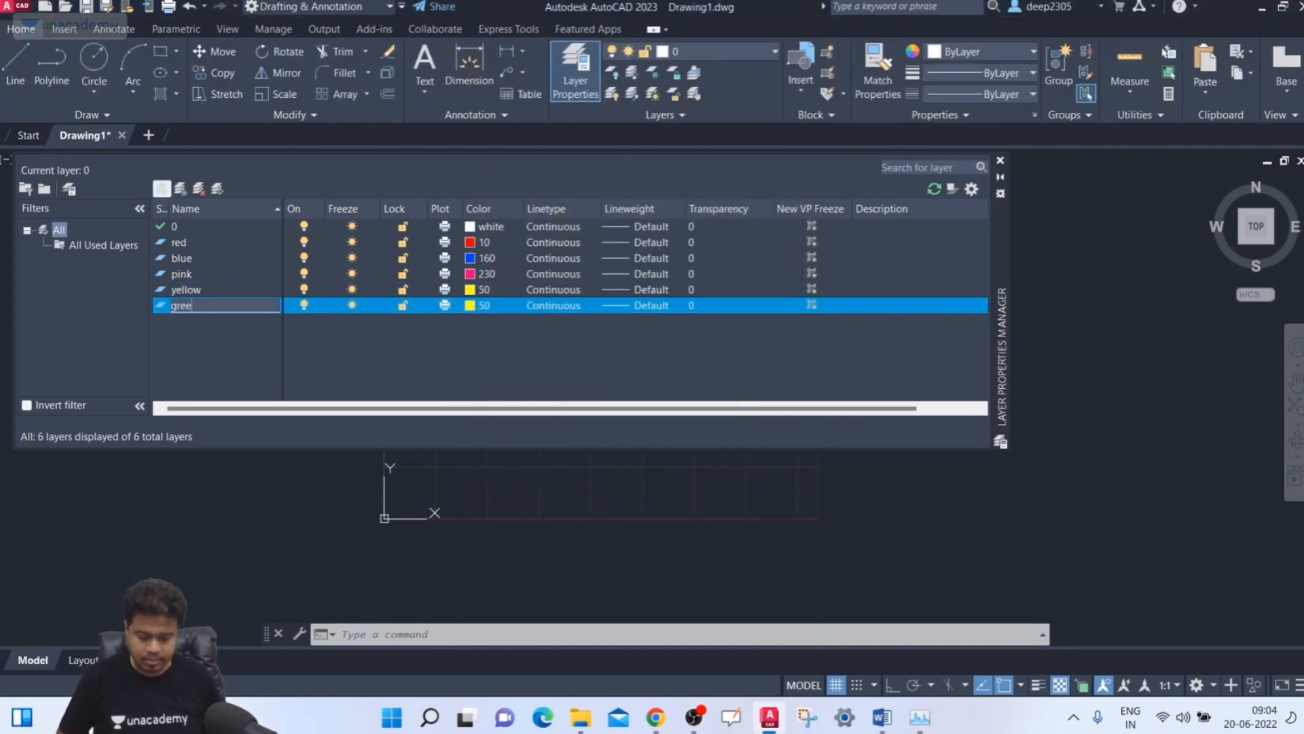
{"action": "left_click", "coordinate": [474, 305]}
{"action": "left_click", "coordinate": [599, 297]}
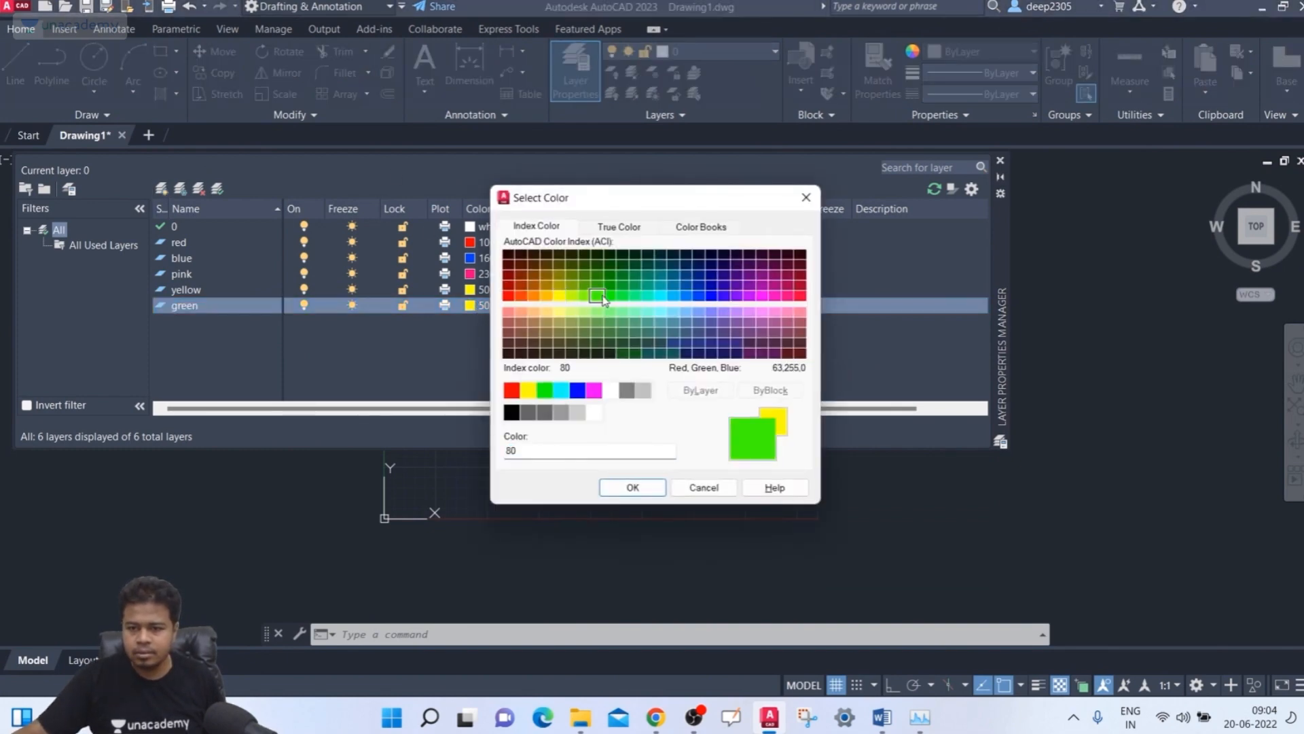
{"action": "left_click", "coordinate": [631, 487]}
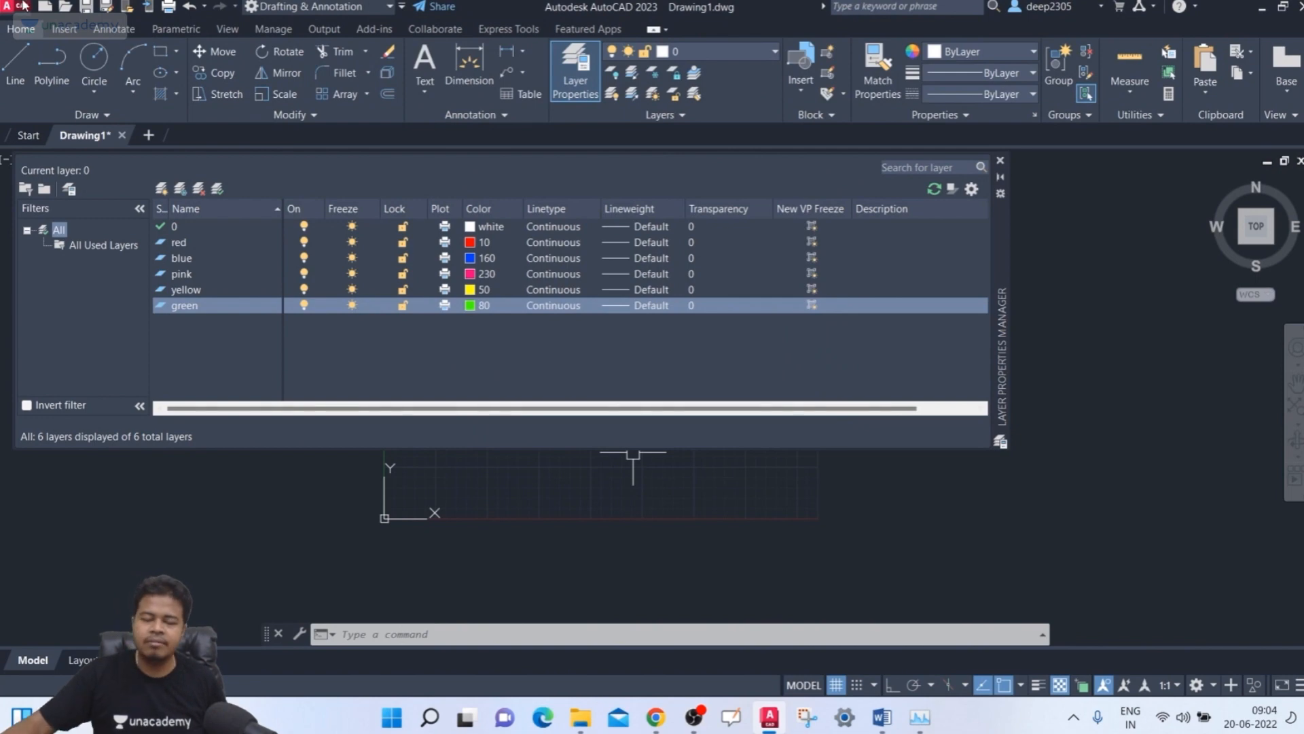
{"action": "left_click", "coordinate": [1000, 163]}
- Delete the white circle beside the rectangle
{"action": "left_click", "coordinate": [742, 224]}
{"action": "left_click", "coordinate": [588, 315]}
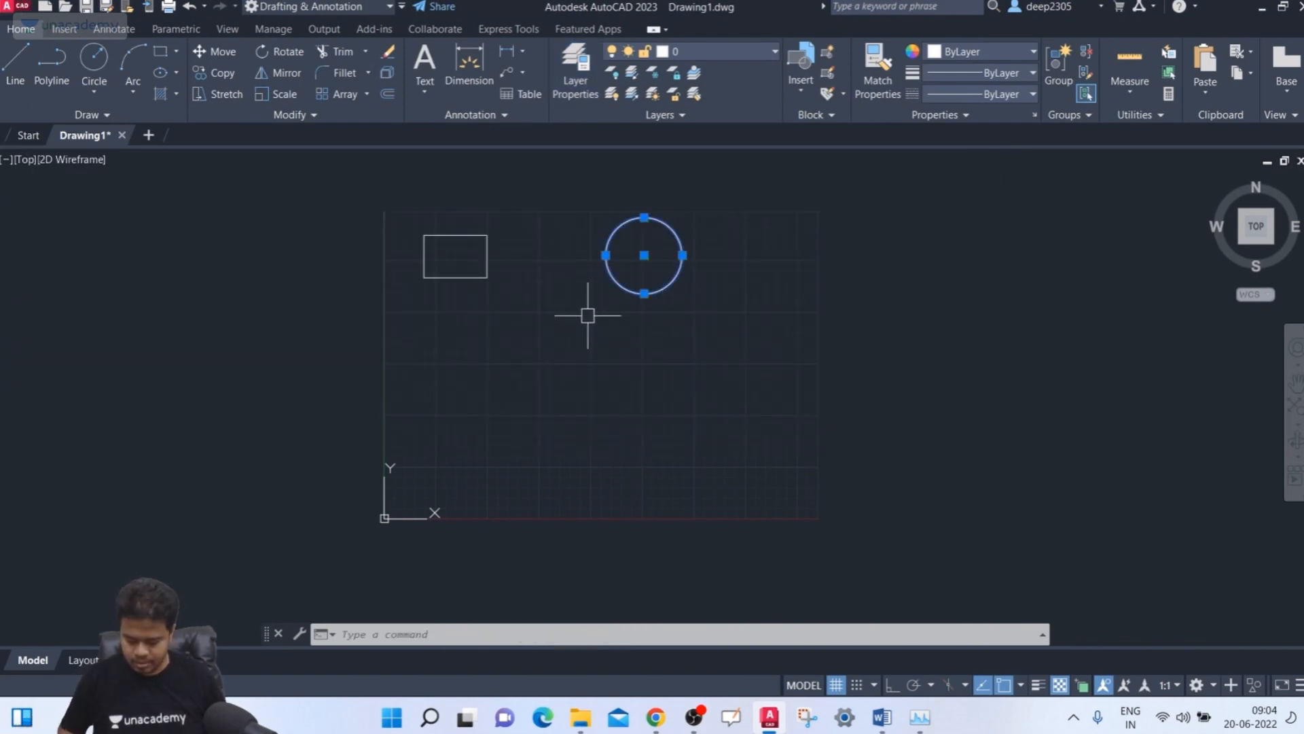
{"action": "key", "text": "Delete"}
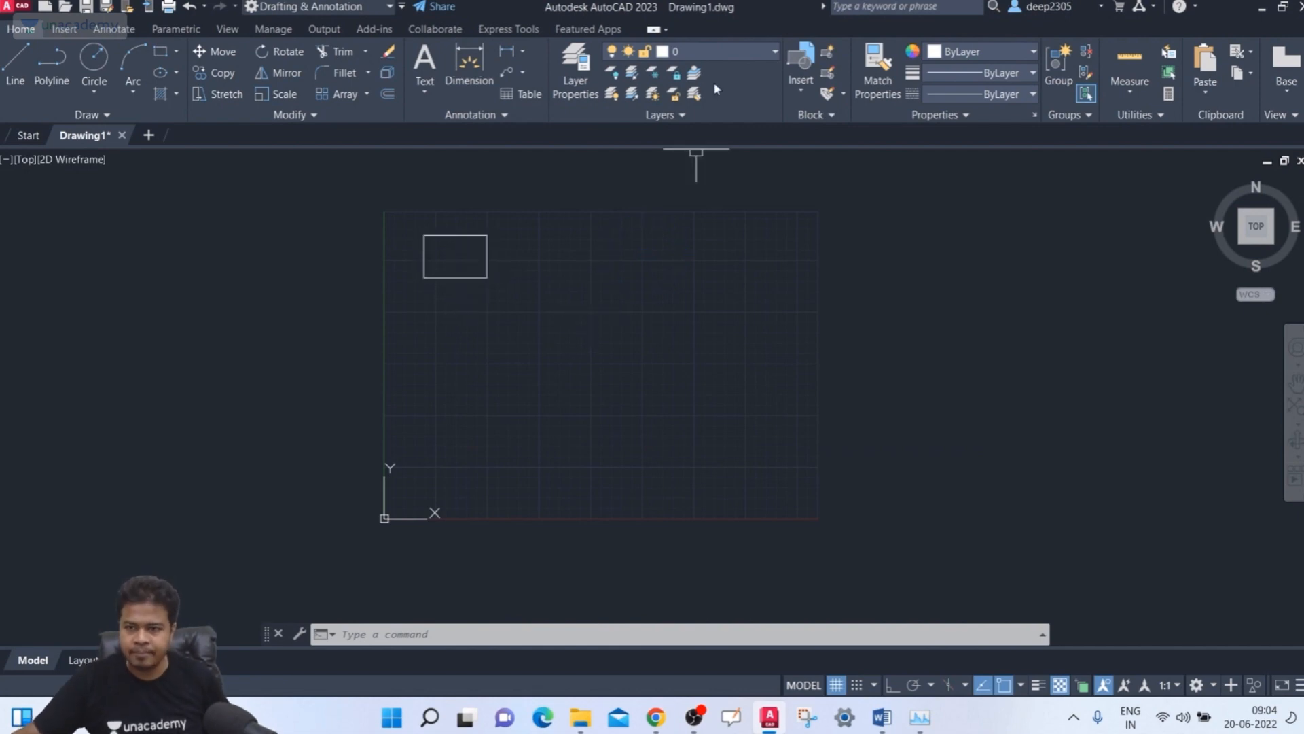
- Make the blue layer current and draw a circle beside the rectangle, in place of the deleted one
{"action": "left_click", "coordinate": [719, 53]}
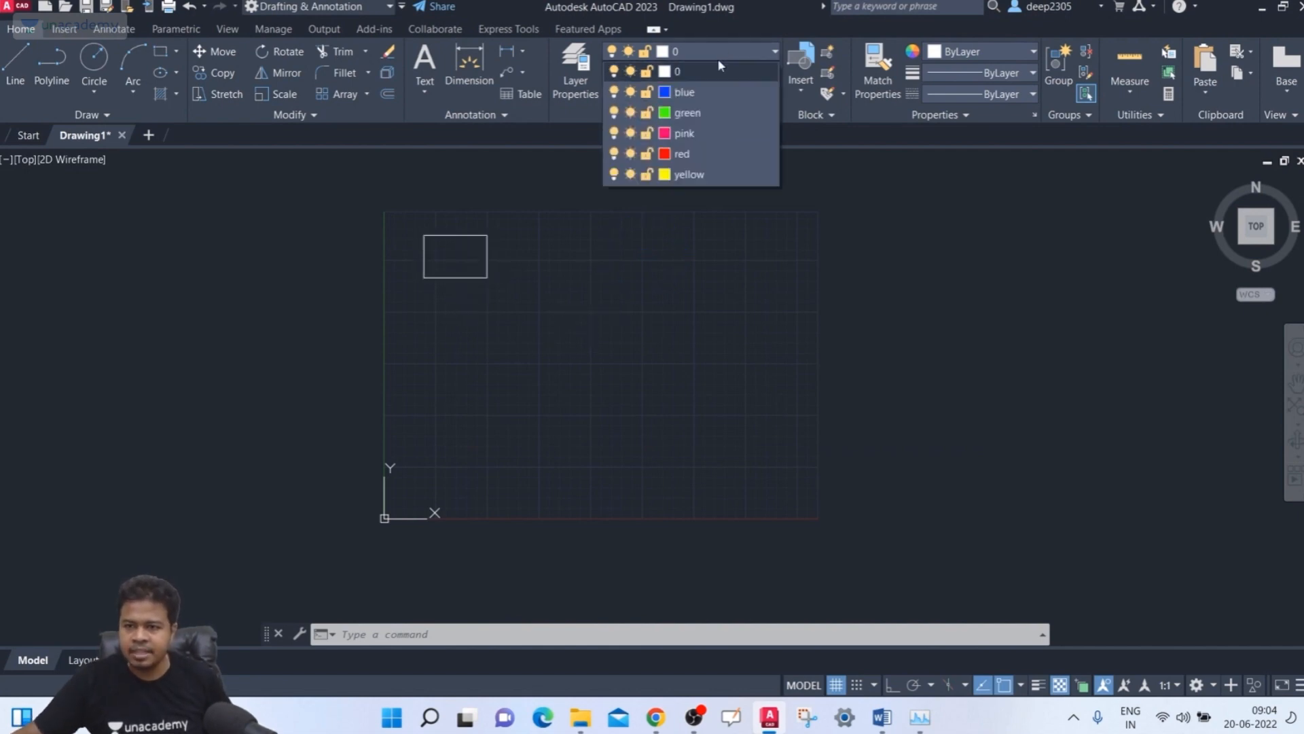
{"action": "left_click", "coordinate": [686, 93]}
{"action": "type", "text": "c"}
{"action": "key", "text": "Return"}
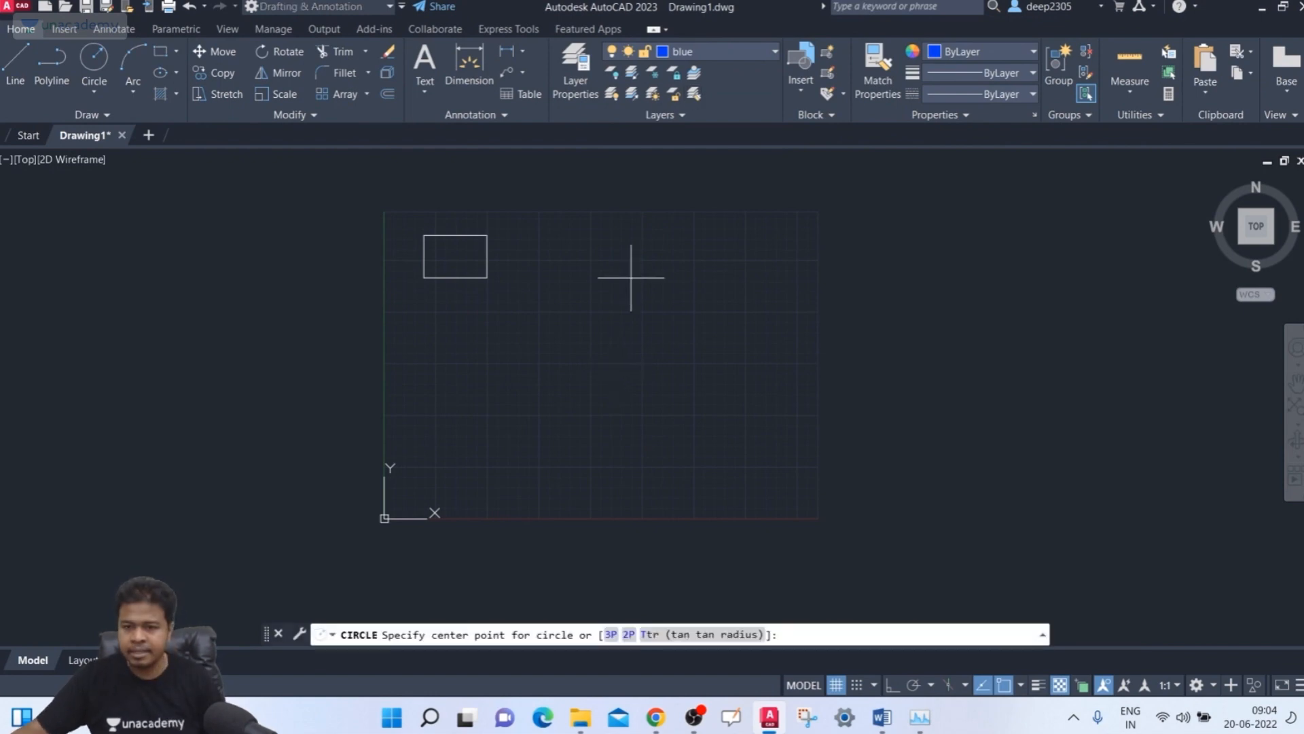
{"action": "left_click", "coordinate": [609, 257]}
{"action": "left_click", "coordinate": [602, 295]}
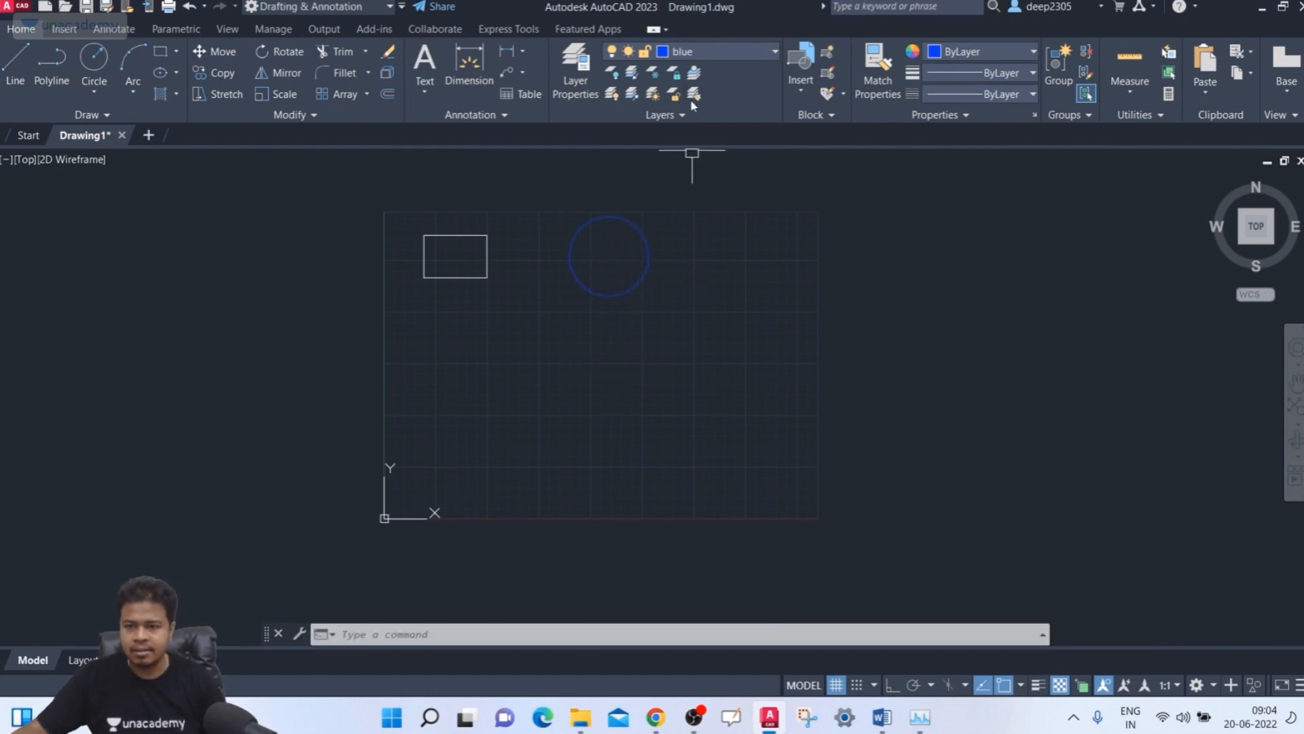
- Make the green layer current and draw a five-sided polygon inscribed in a circle below the rectangle, with Ortho on
{"action": "left_click", "coordinate": [694, 55]}
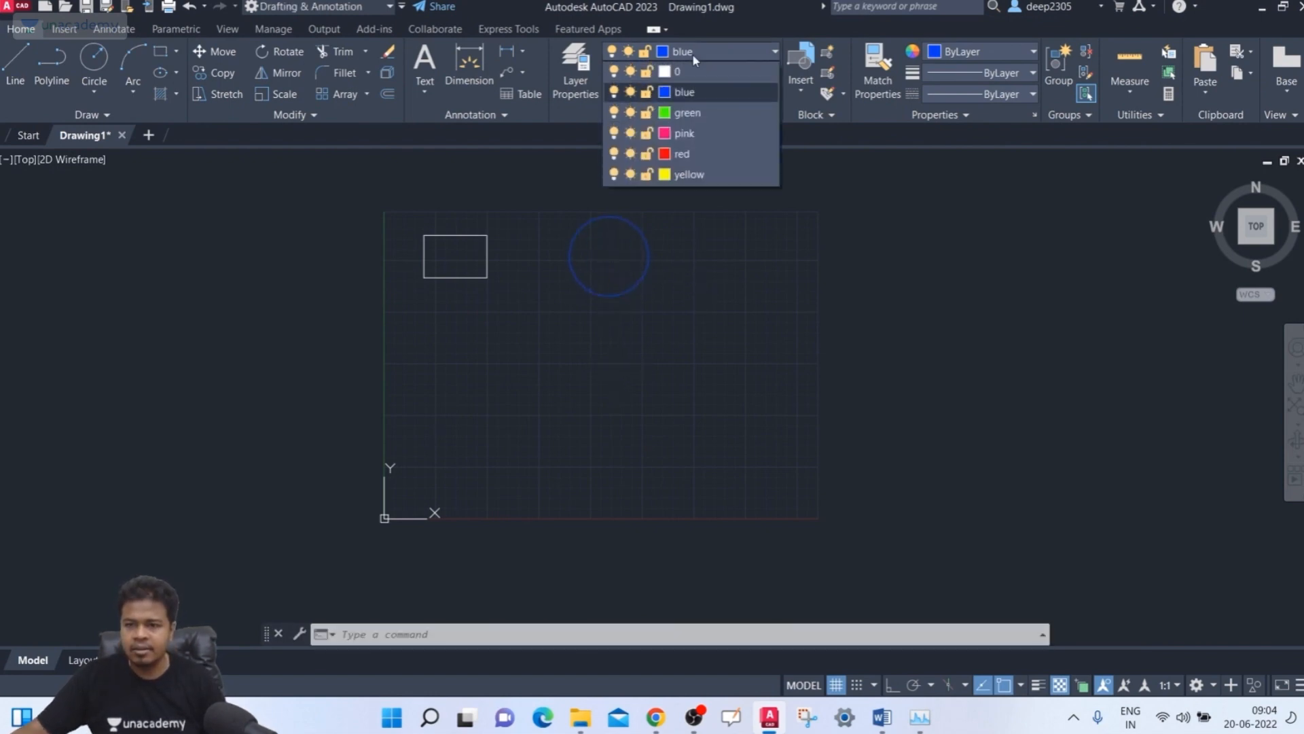
{"action": "left_click", "coordinate": [693, 114]}
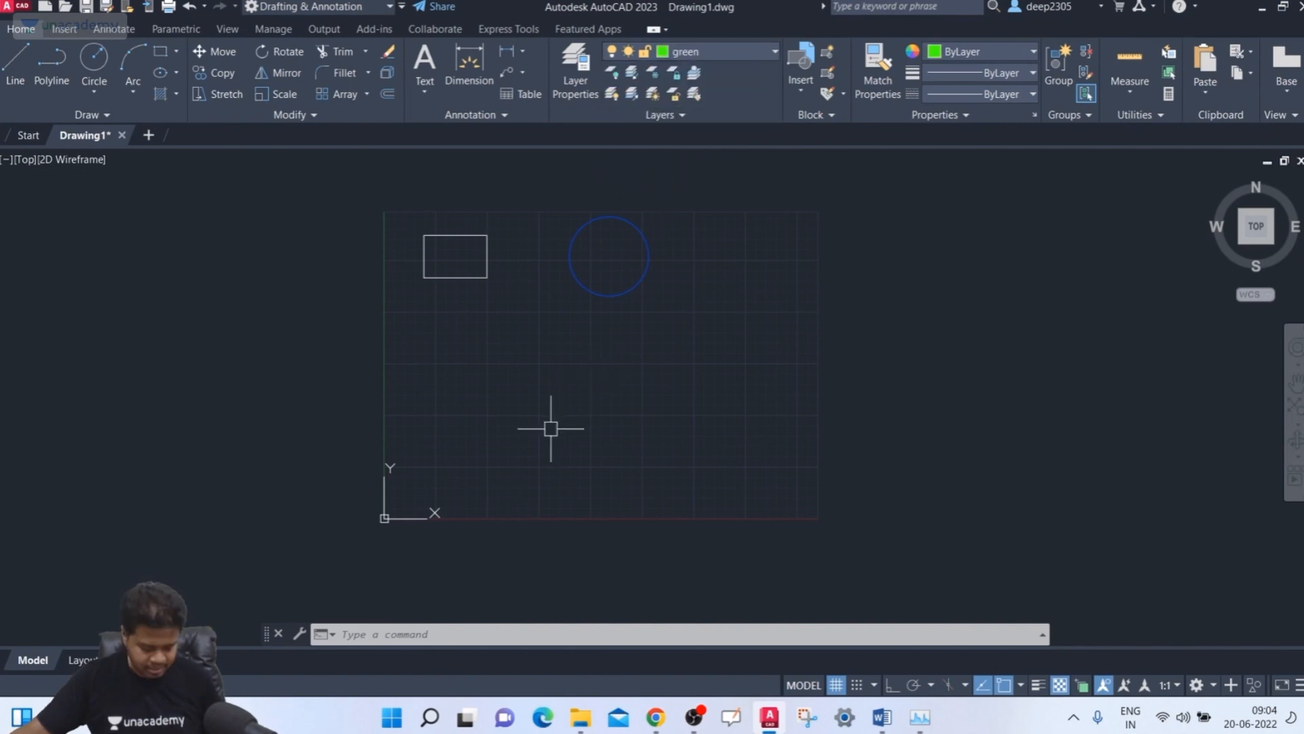
{"action": "middle_click_drag", "start_coordinate": [549, 427], "coordinate": [543, 444]}
{"action": "type", "text": "pol"}
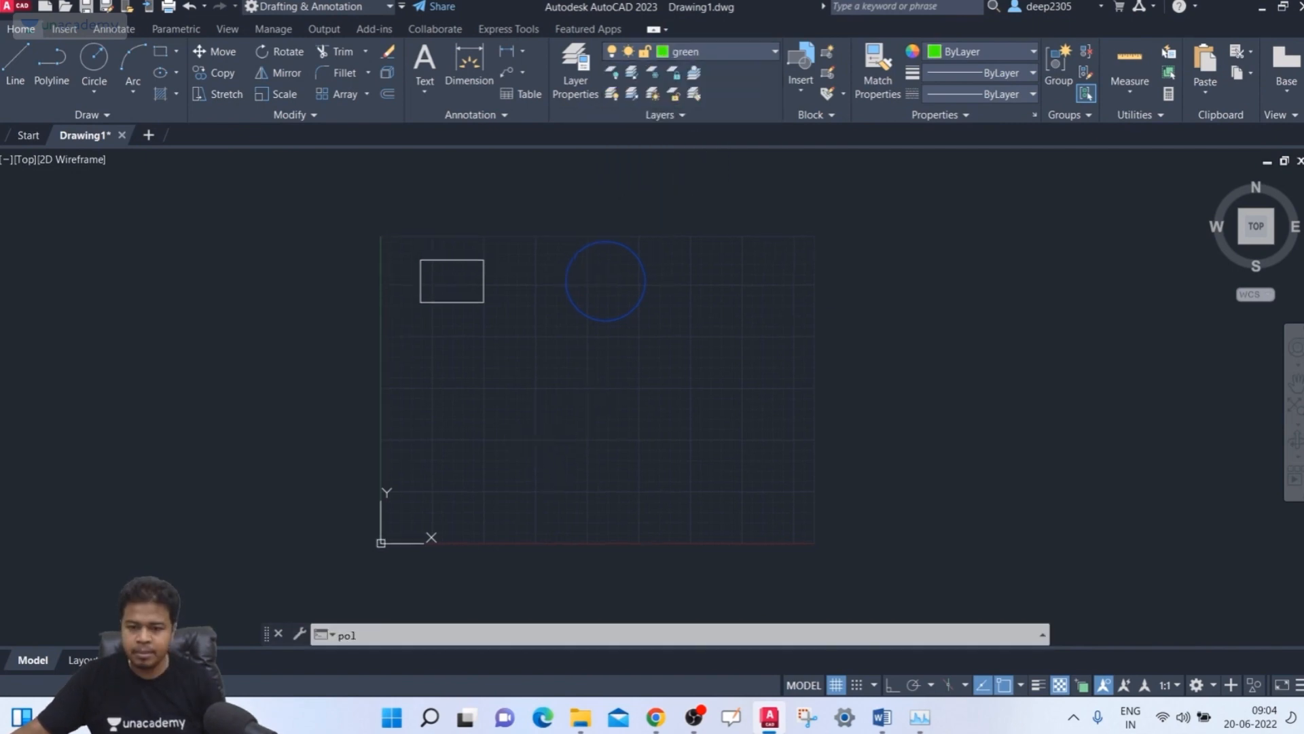
{"action": "key", "text": "Return"}
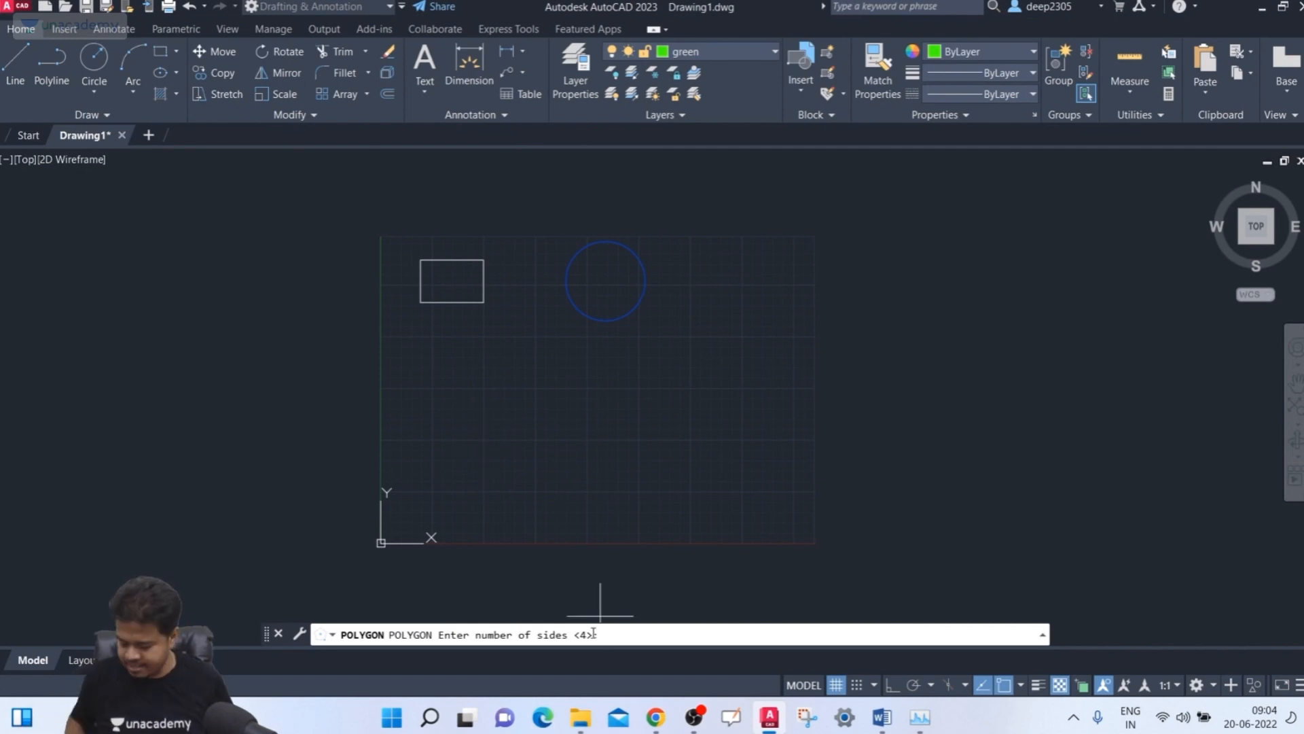
{"action": "type", "text": "6"}
{"action": "key", "text": "Return"}
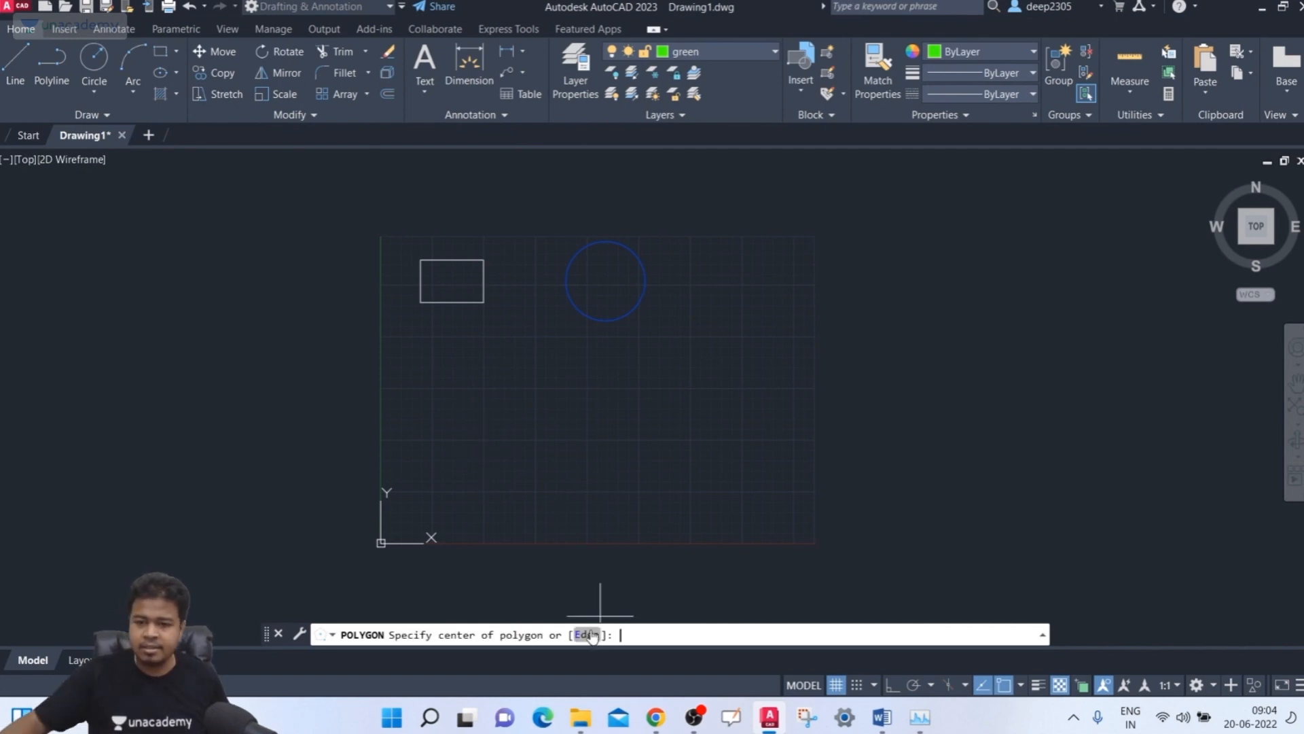
{"action": "left_click", "coordinate": [454, 401]}
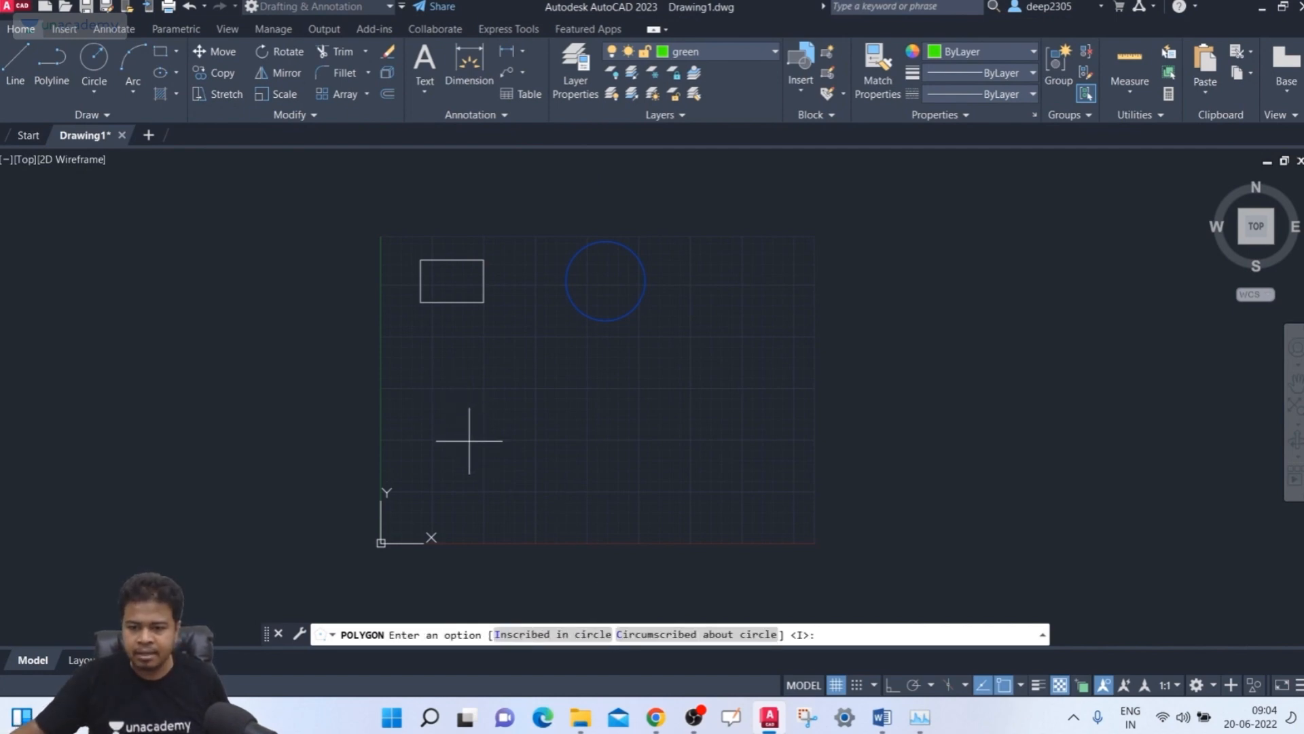
{"action": "left_click", "coordinate": [527, 634]}
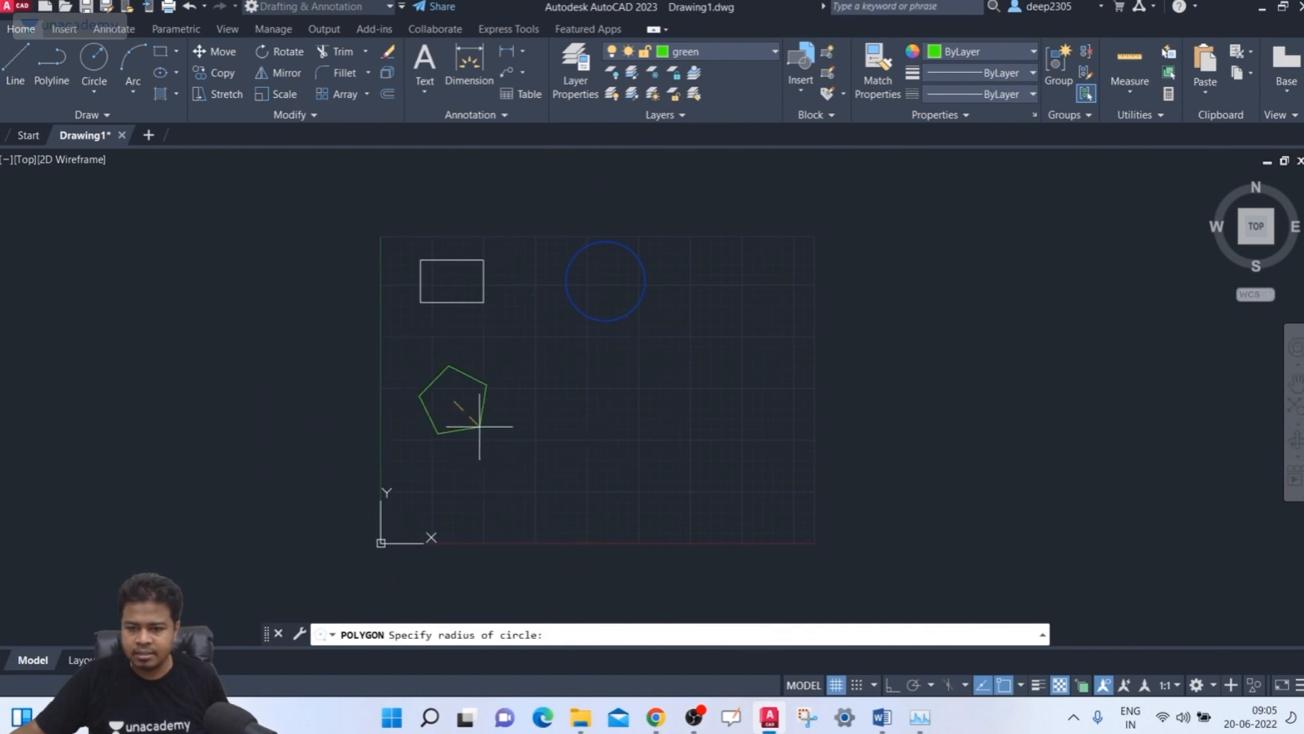
{"action": "left_click", "coordinate": [891, 686]}
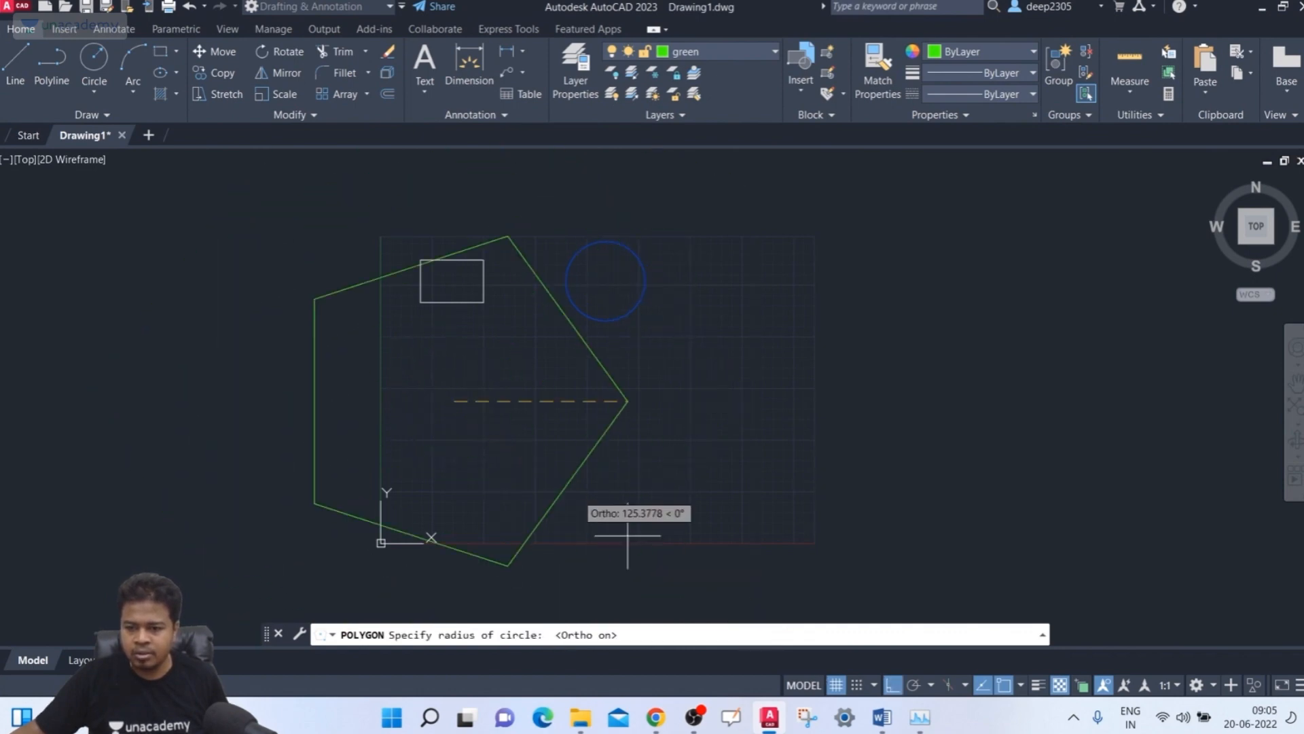
{"action": "left_click", "coordinate": [485, 353]}
{"action": "scroll", "coordinate": [495, 409], "scroll_direction": "up", "scroll_amount": 2}
{"action": "middle_click_drag", "start_coordinate": [495, 411], "coordinate": [441, 457]}
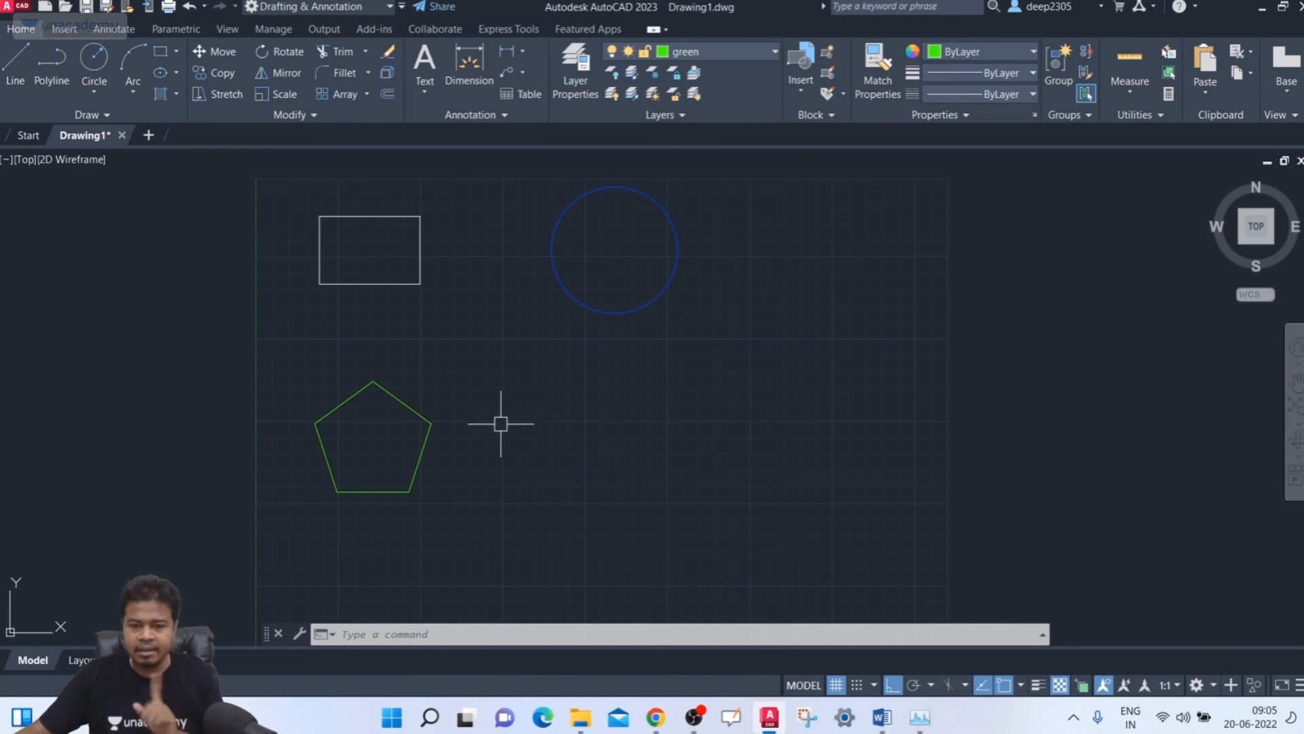
- Make the pink layer current and draw a six-sided polygon inscribed in a circle below the blue circle
{"action": "left_click", "coordinate": [704, 58]}
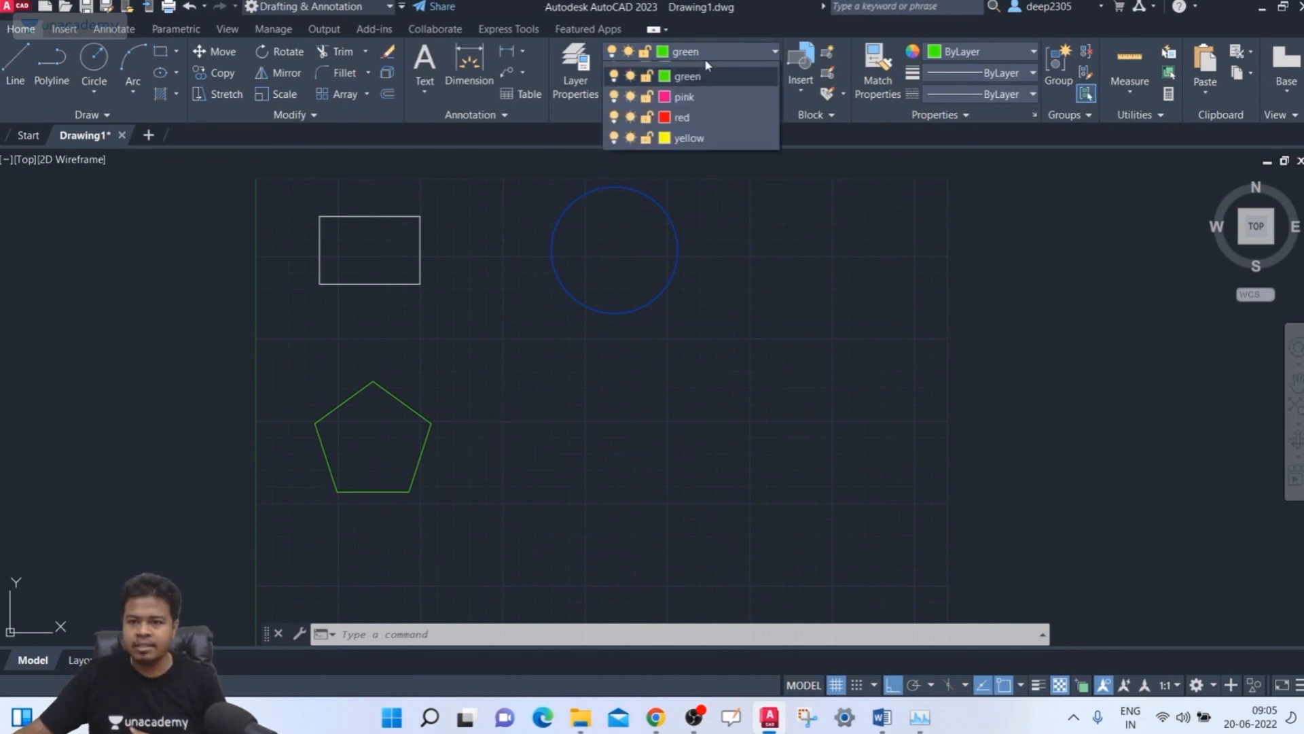
{"action": "left_click", "coordinate": [697, 132]}
{"action": "middle_click_drag", "start_coordinate": [686, 361], "coordinate": [674, 379]}
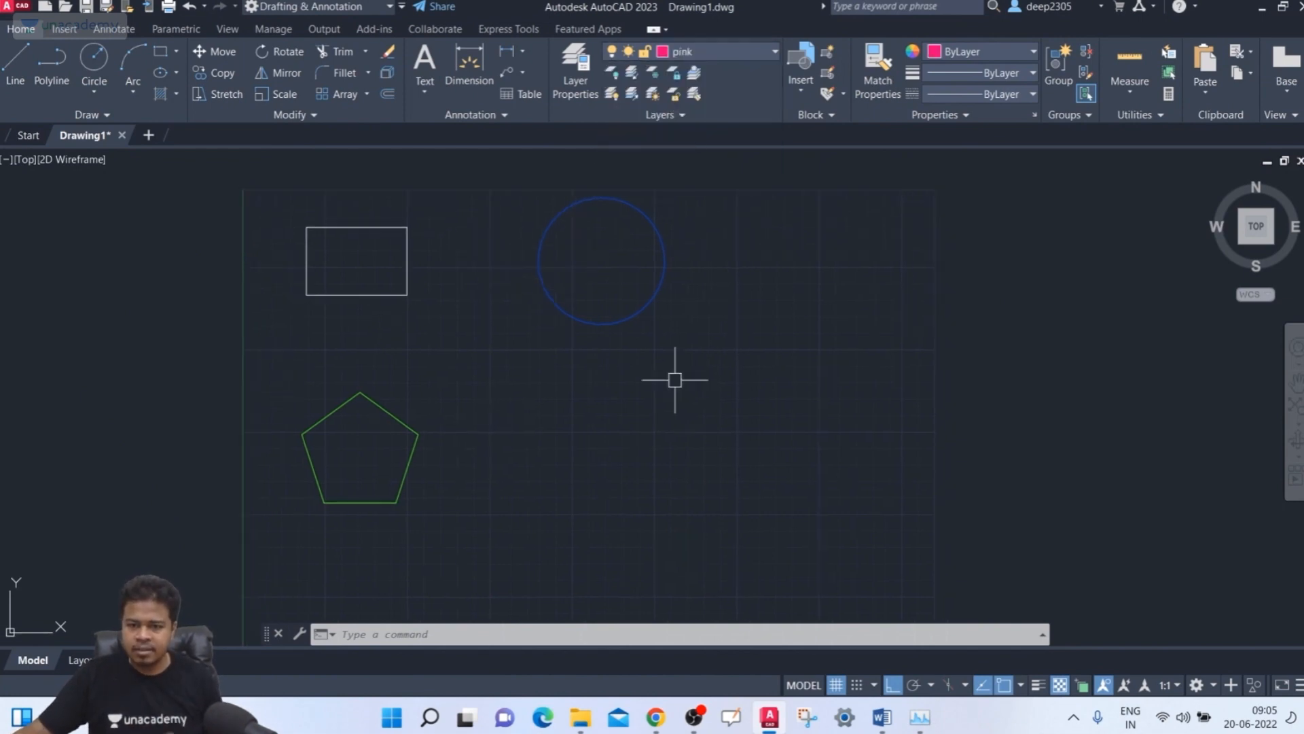
{"action": "type", "text": "pol"}
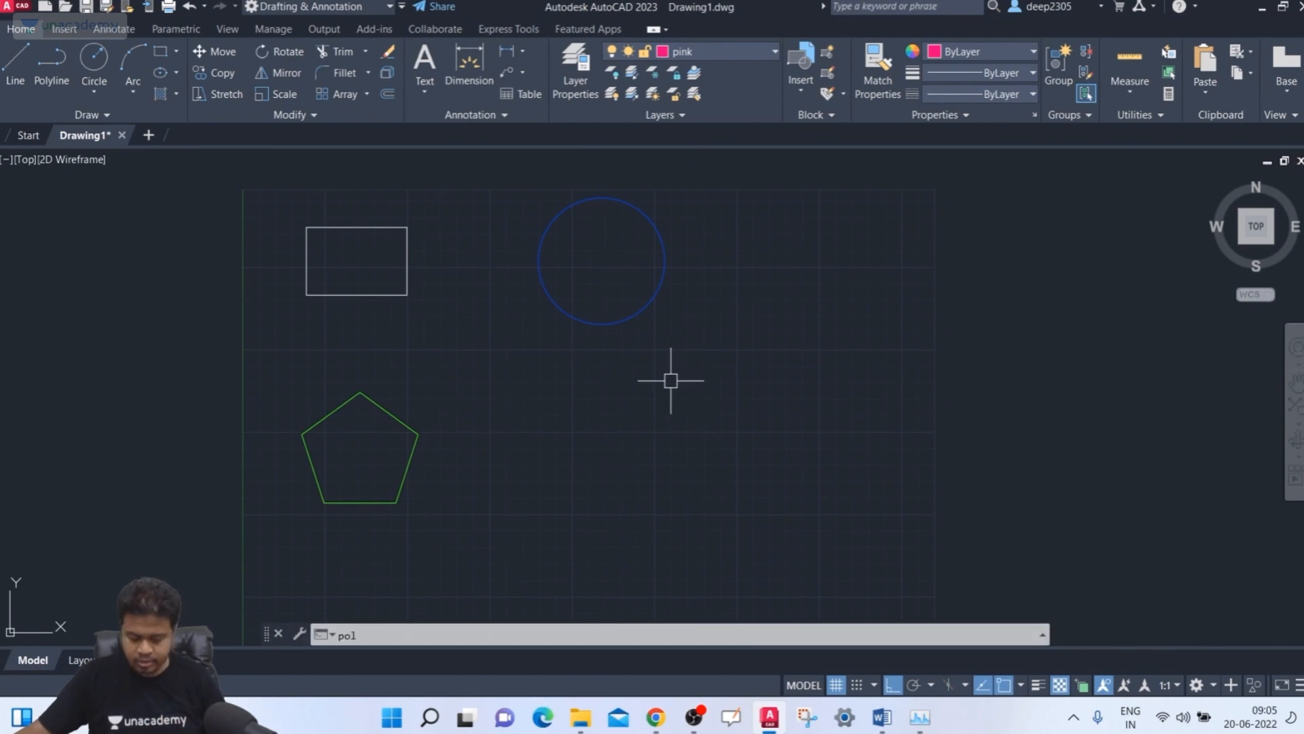
{"action": "key", "text": "Return"}
{"action": "type", "text": "6"}
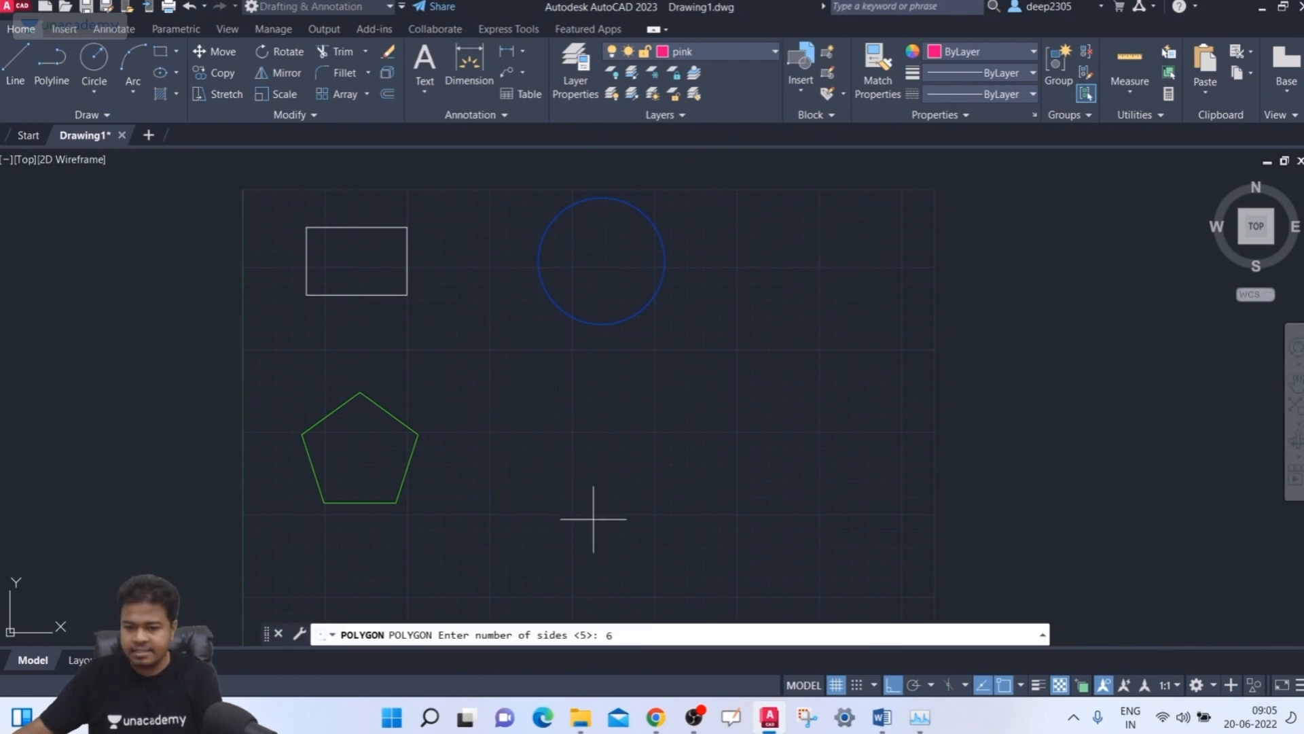
{"action": "key", "text": "Return"}
{"action": "left_click", "coordinate": [605, 430]}
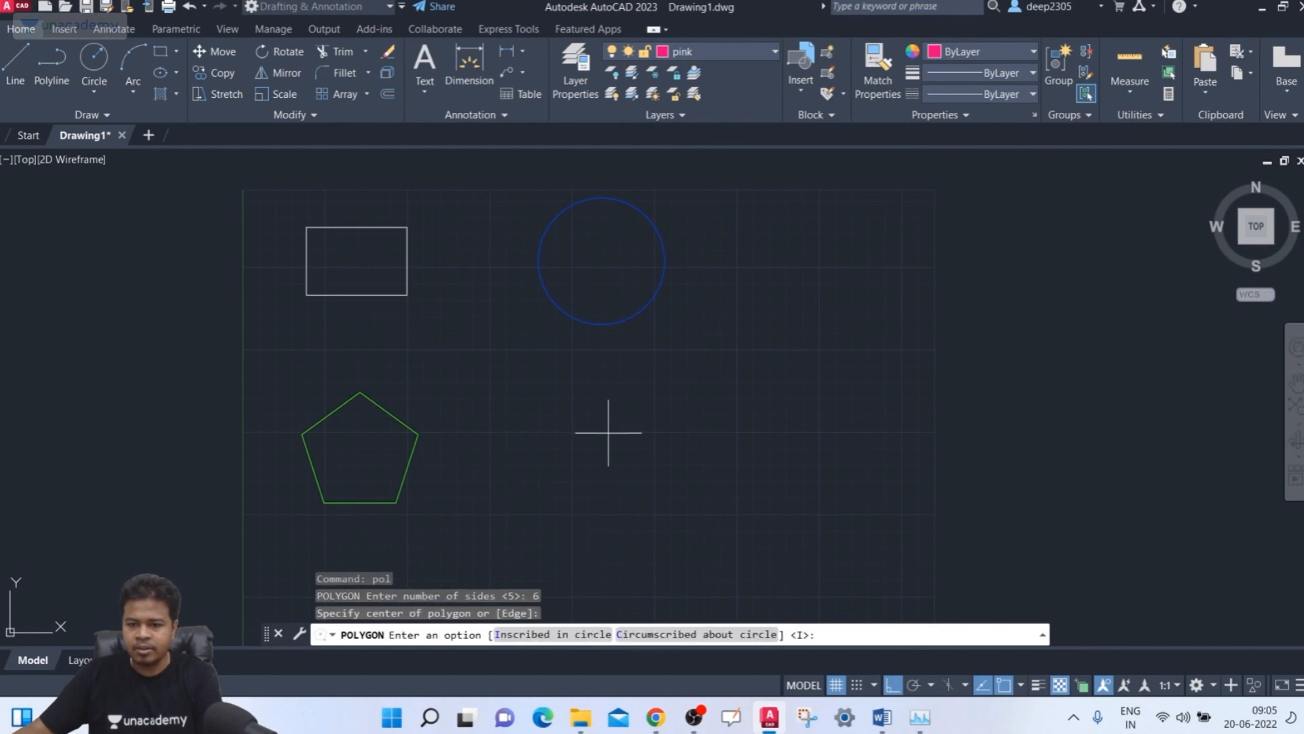
{"action": "type", "text": "I"}
{"action": "key", "text": "Return"}
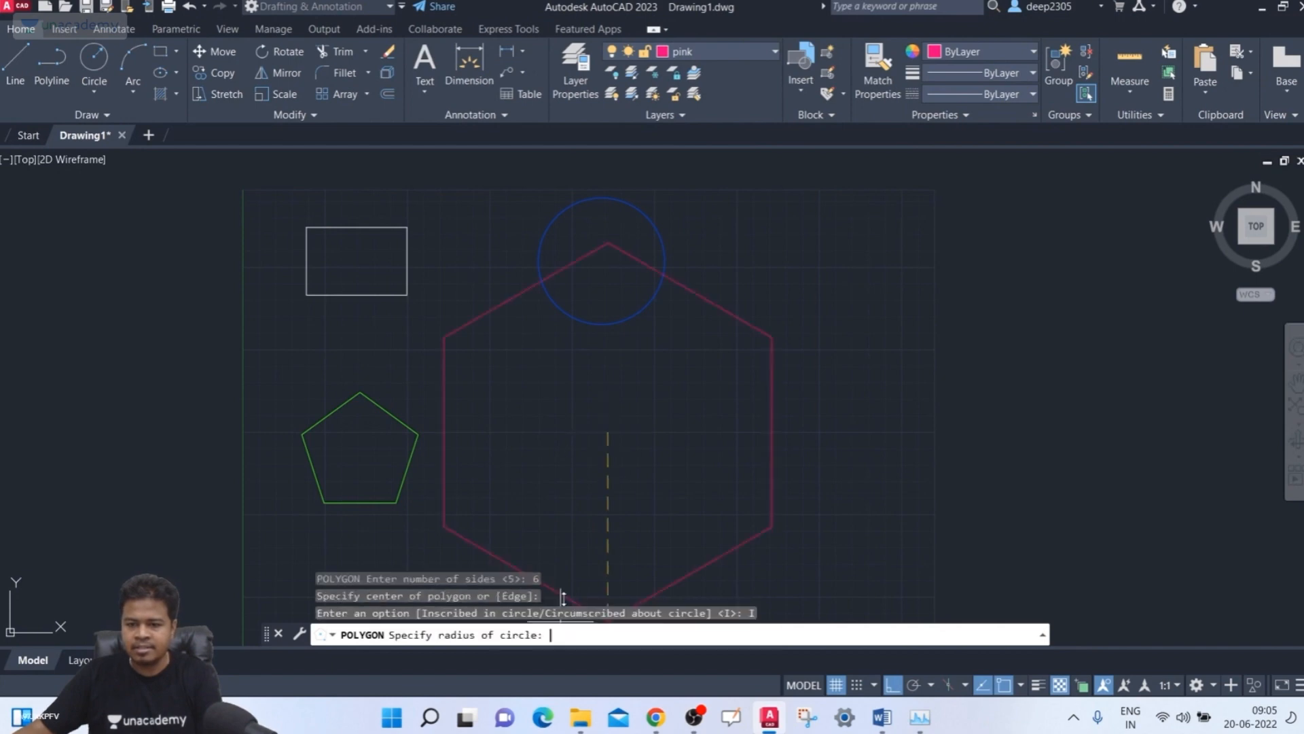
{"action": "left_click", "coordinate": [591, 499]}
{"action": "middle_click_drag", "start_coordinate": [751, 478], "coordinate": [681, 476]}
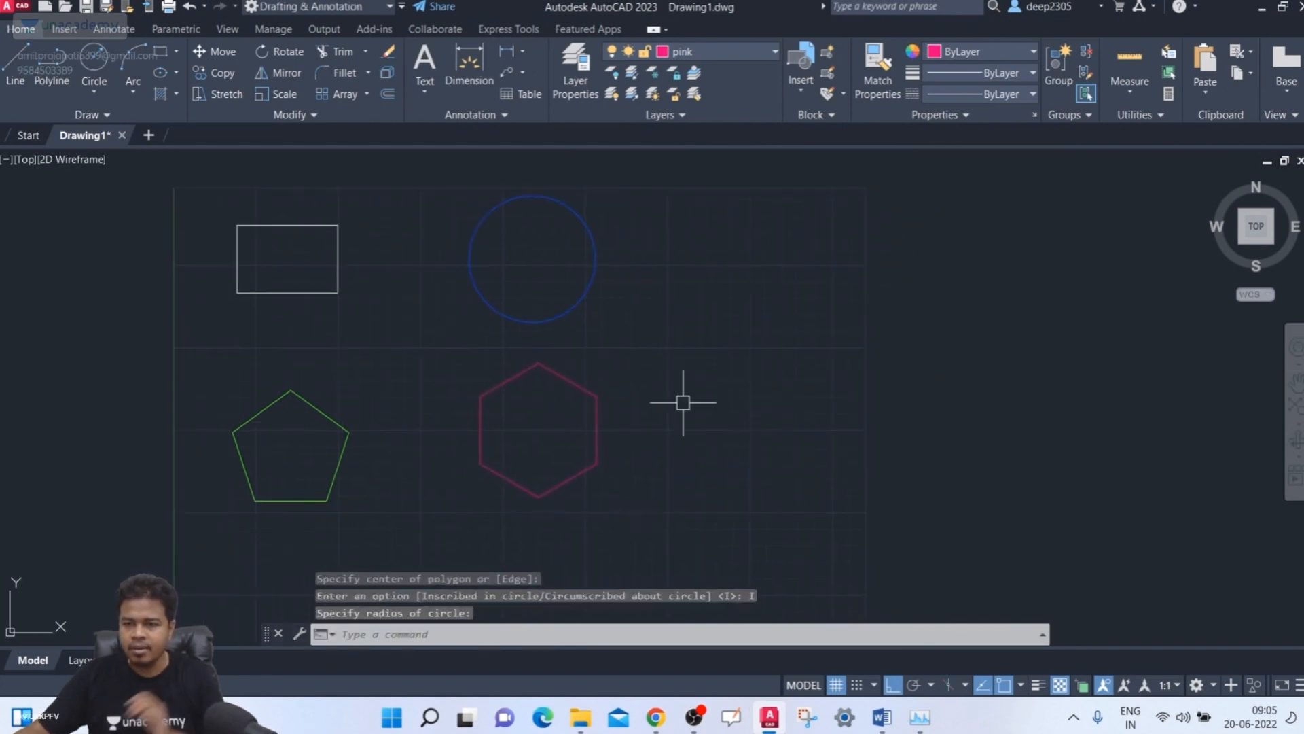
- Make the red layer current and draw a seven-sided polygon inscribed in a circle beside the pink hexagon
{"action": "left_click", "coordinate": [727, 52]}
{"action": "left_click", "coordinate": [698, 149]}
{"action": "middle_click_drag", "start_coordinate": [711, 394], "coordinate": [734, 395]}
{"action": "type", "text": "p"}
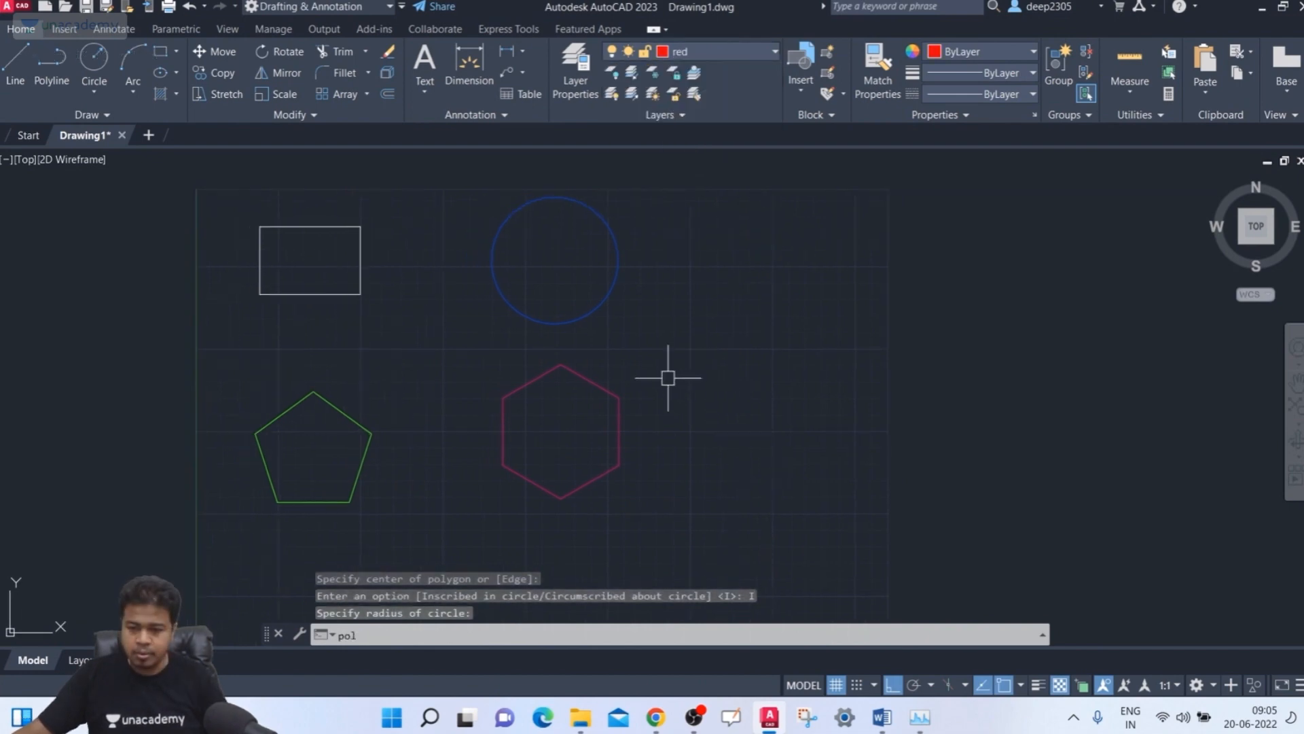
{"action": "type", "text": "ol"}
{"action": "key", "text": "Return"}
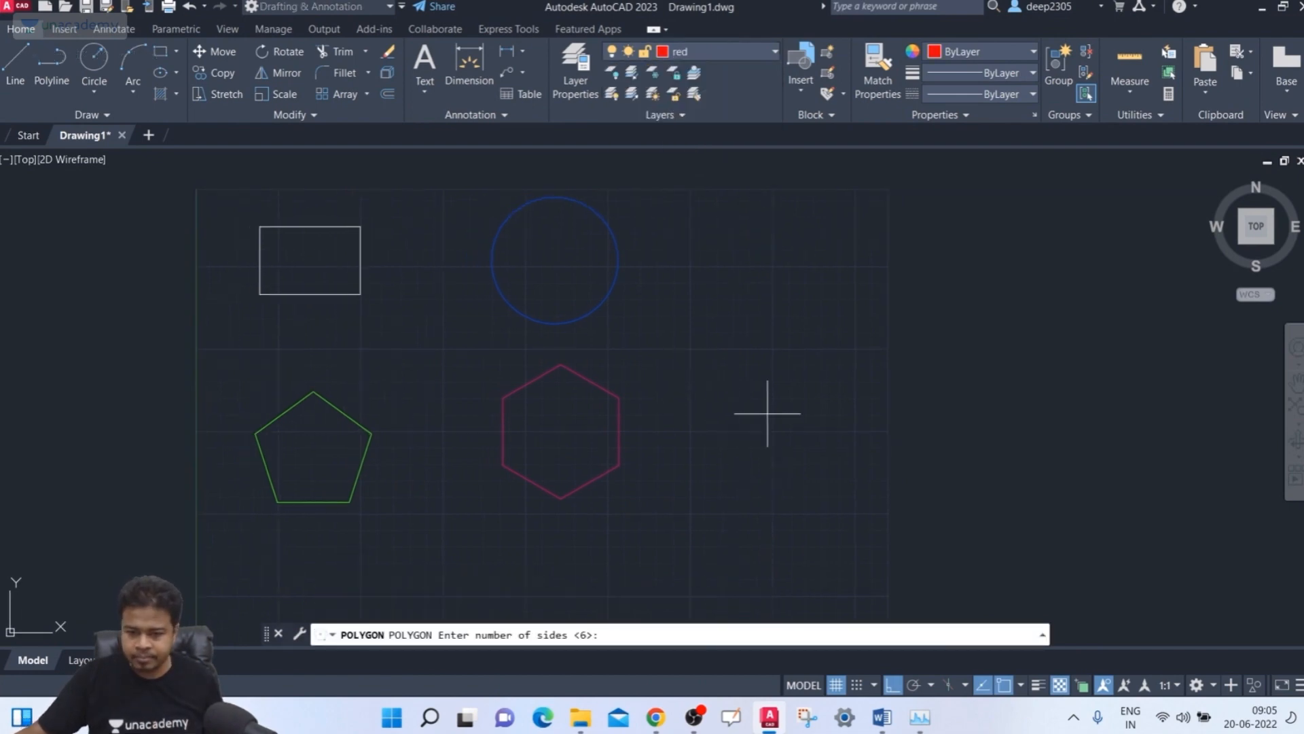
{"action": "key", "text": "Return"}
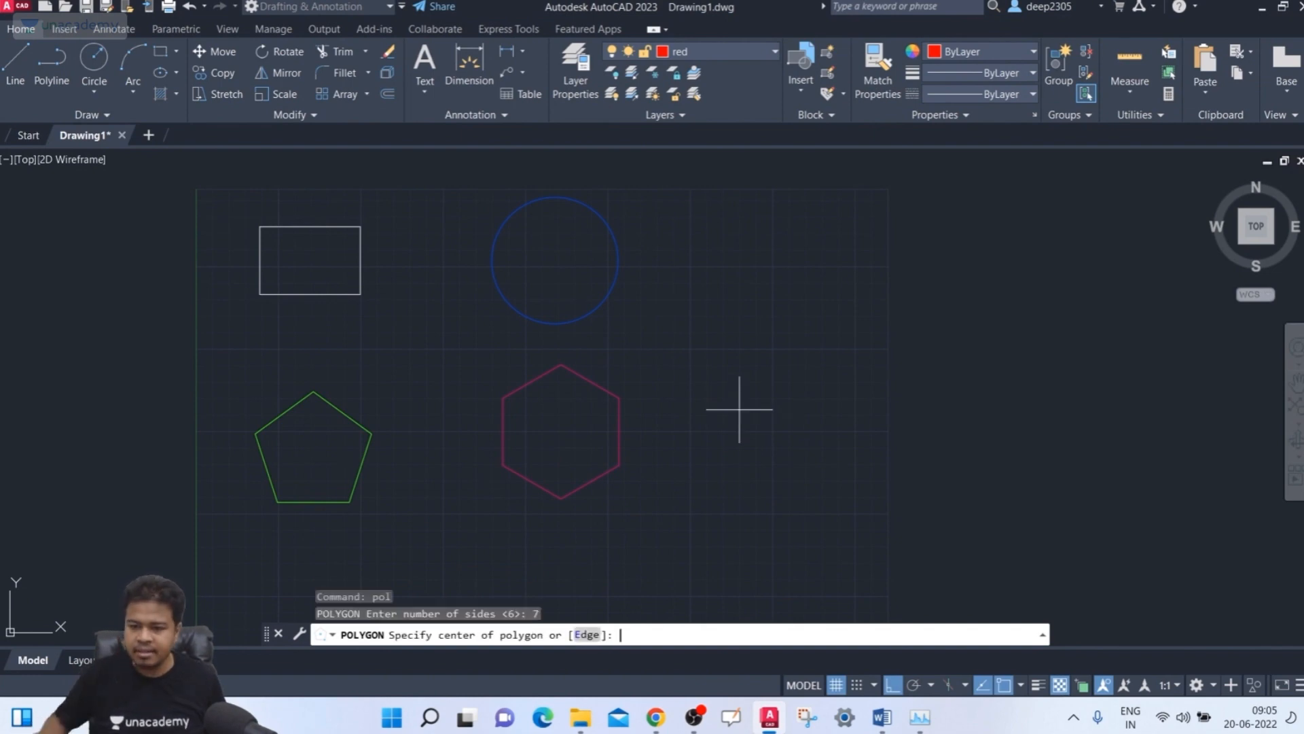
{"action": "left_click", "coordinate": [806, 421]}
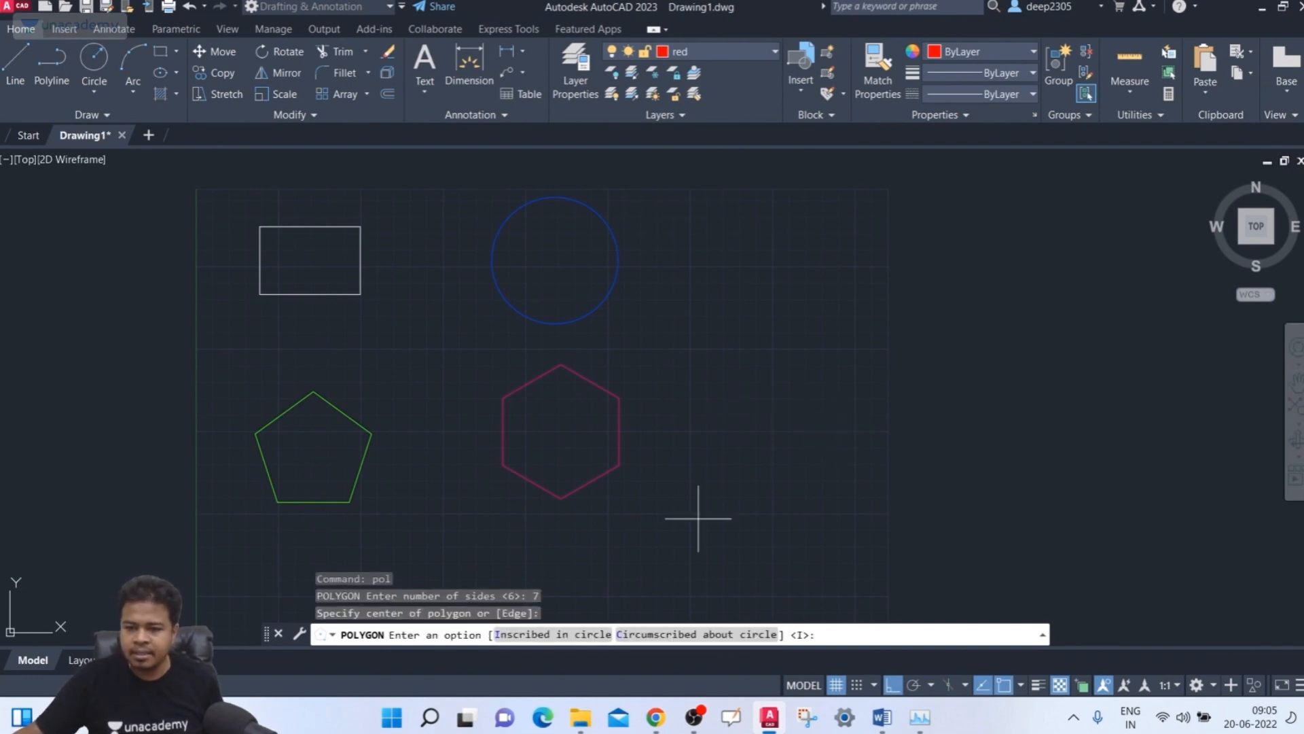
{"action": "left_click", "coordinate": [563, 638]}
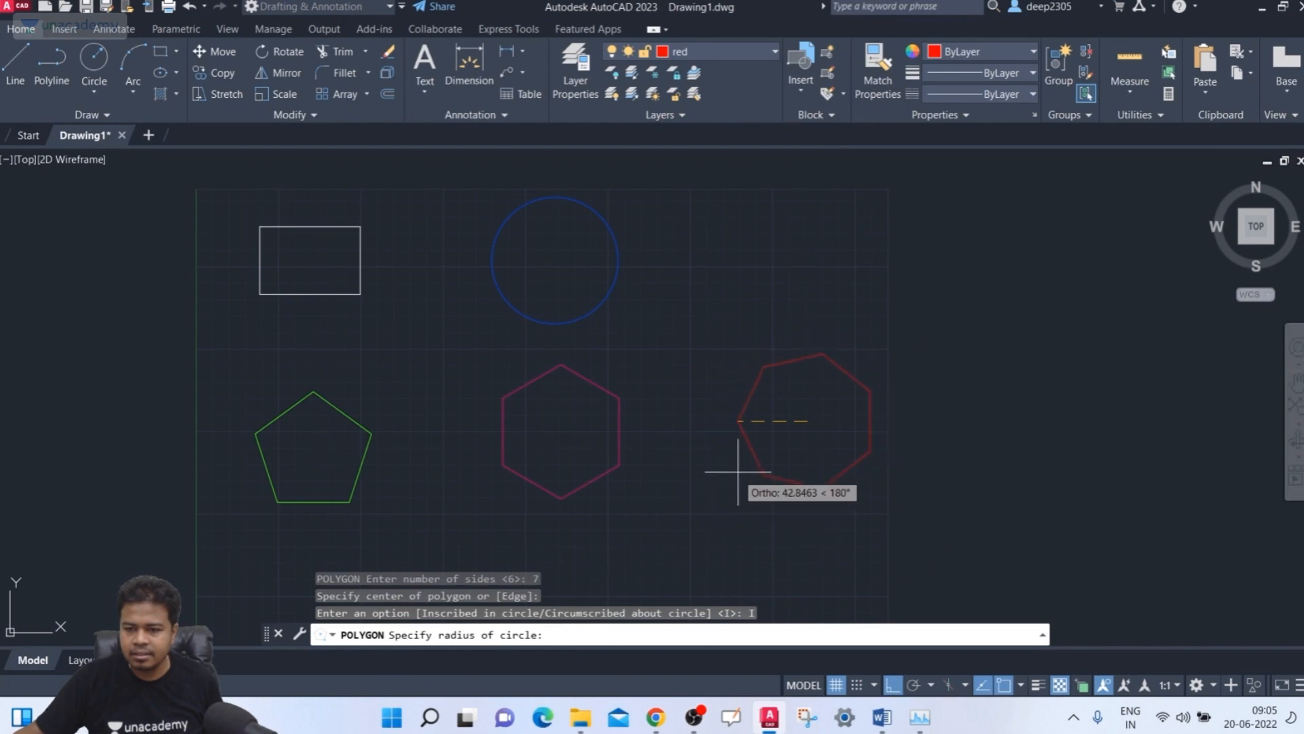
{"action": "left_click", "coordinate": [745, 435]}
{"action": "middle_click_drag", "start_coordinate": [718, 491], "coordinate": [722, 455]}
{"action": "scroll", "coordinate": [707, 457], "scroll_direction": "down", "scroll_amount": 3}
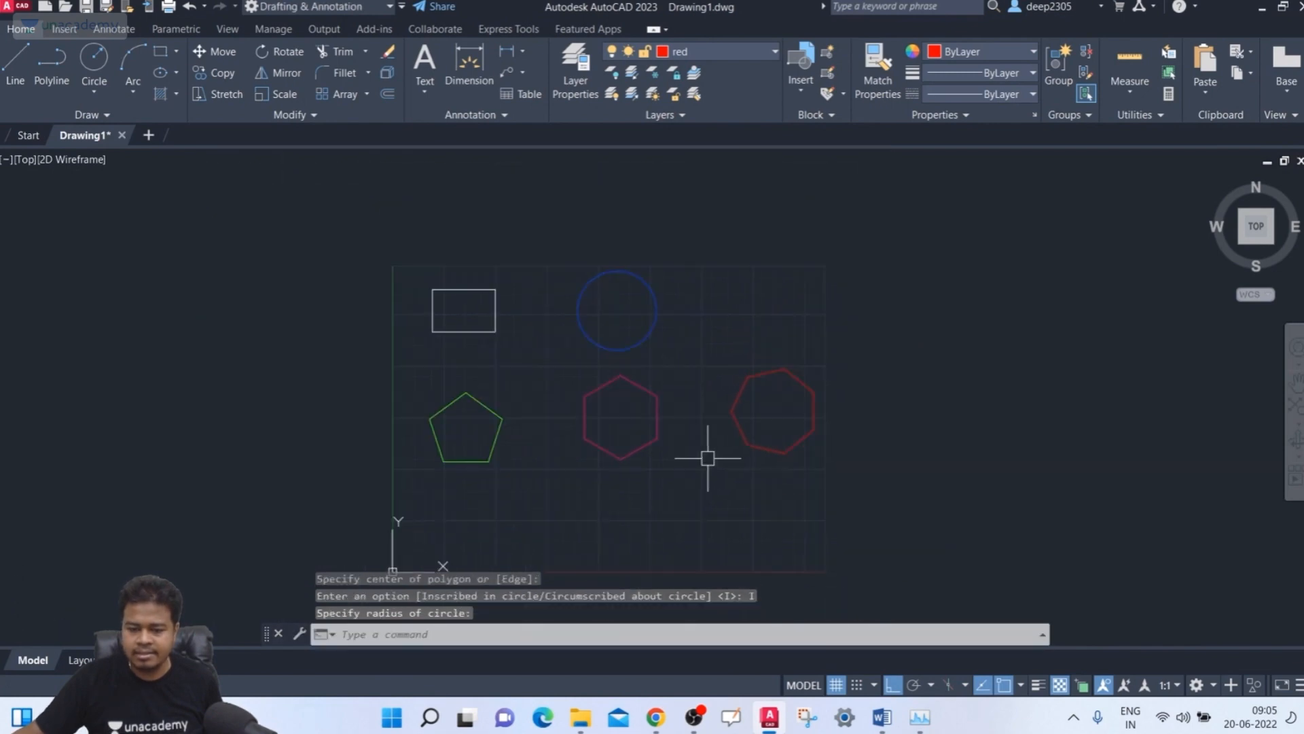
{"action": "key", "text": "Escape"}
- Draw a wavy spline below the polygons on the yellow layer, with Ortho off
{"action": "type", "text": "spl"}
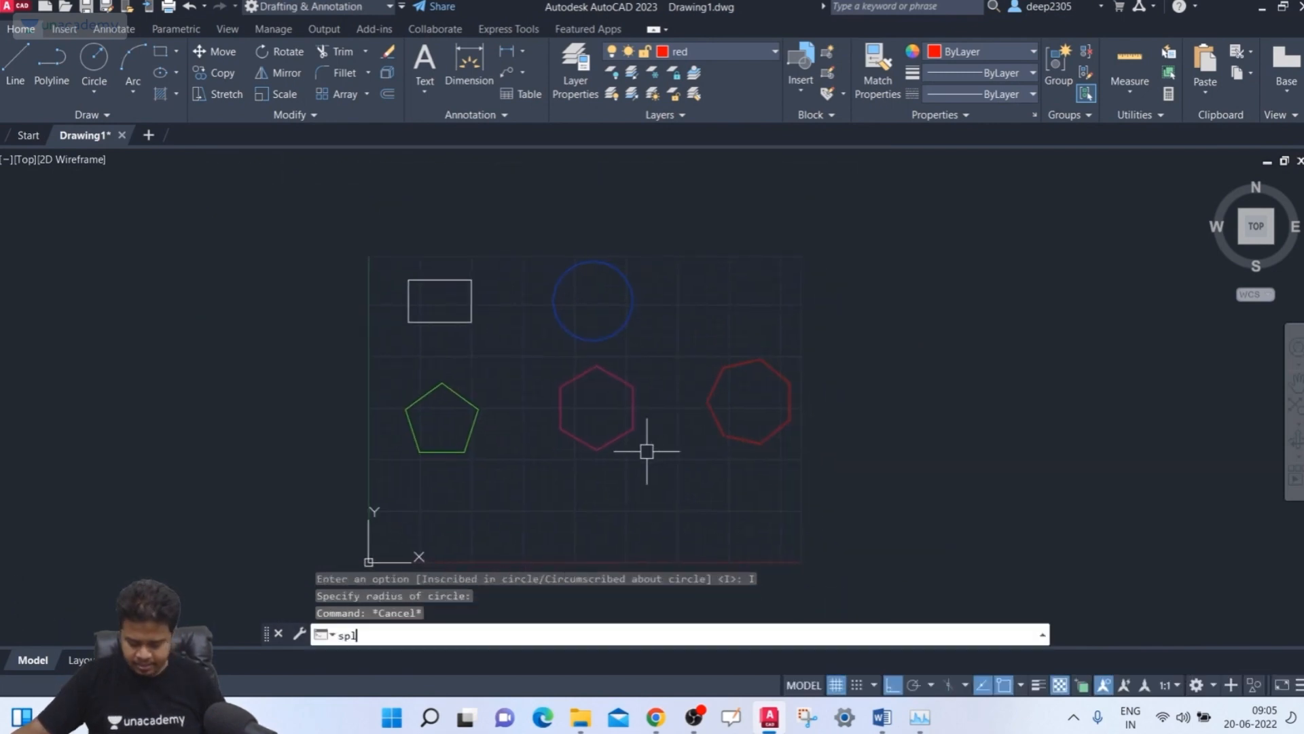
{"action": "key", "text": "Return"}
{"action": "left_click", "coordinate": [716, 55]}
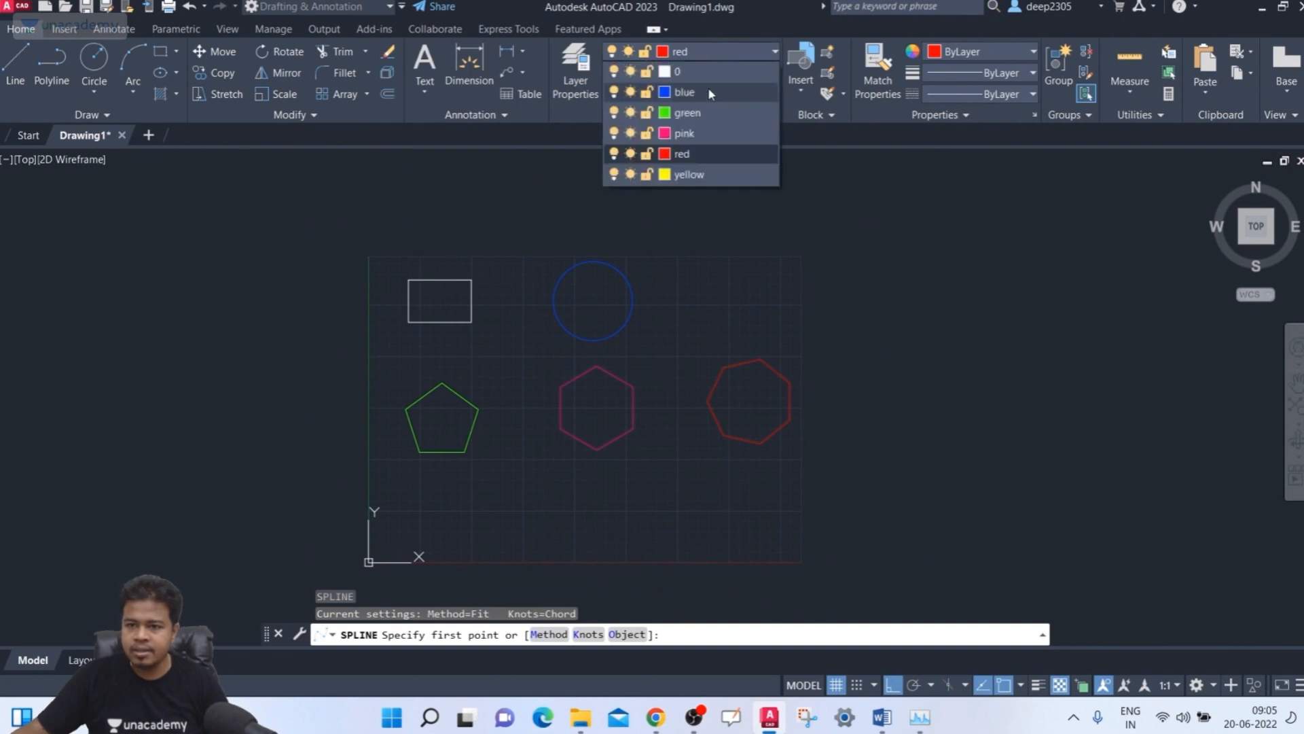
{"action": "left_click", "coordinate": [699, 175]}
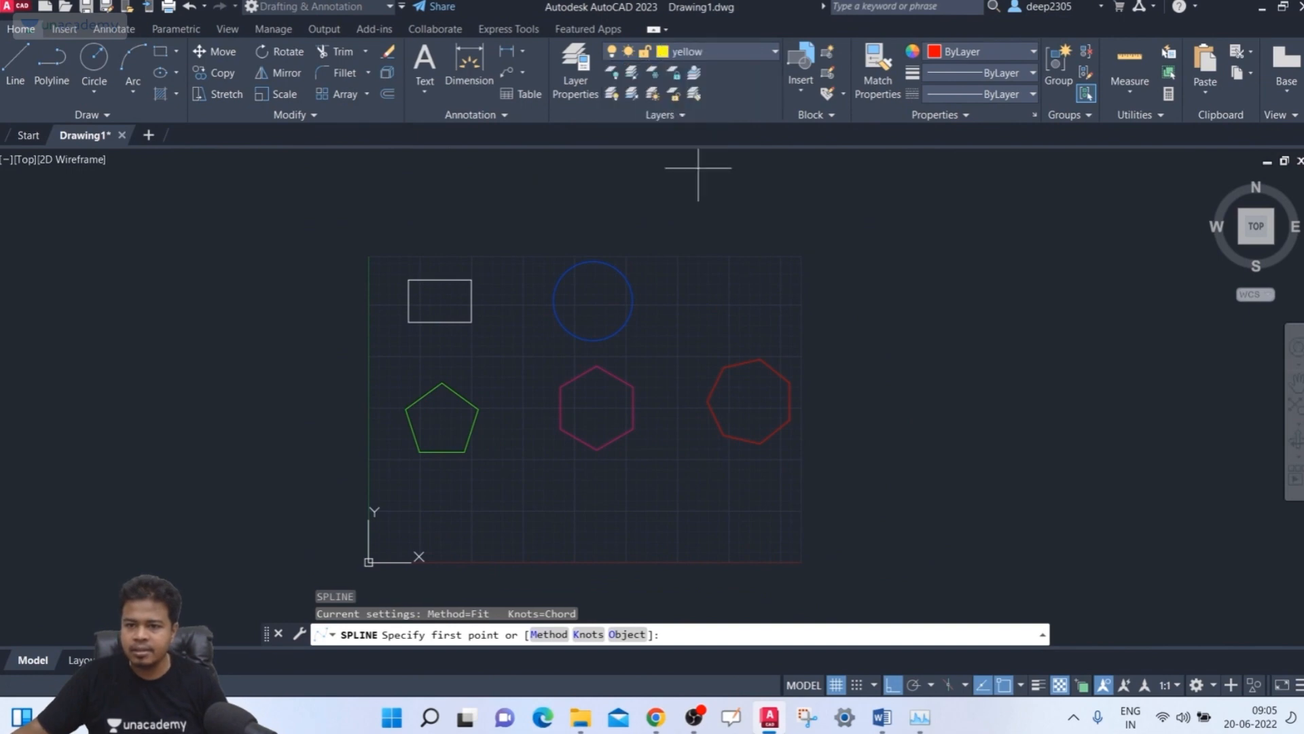
{"action": "left_click", "coordinate": [438, 516]}
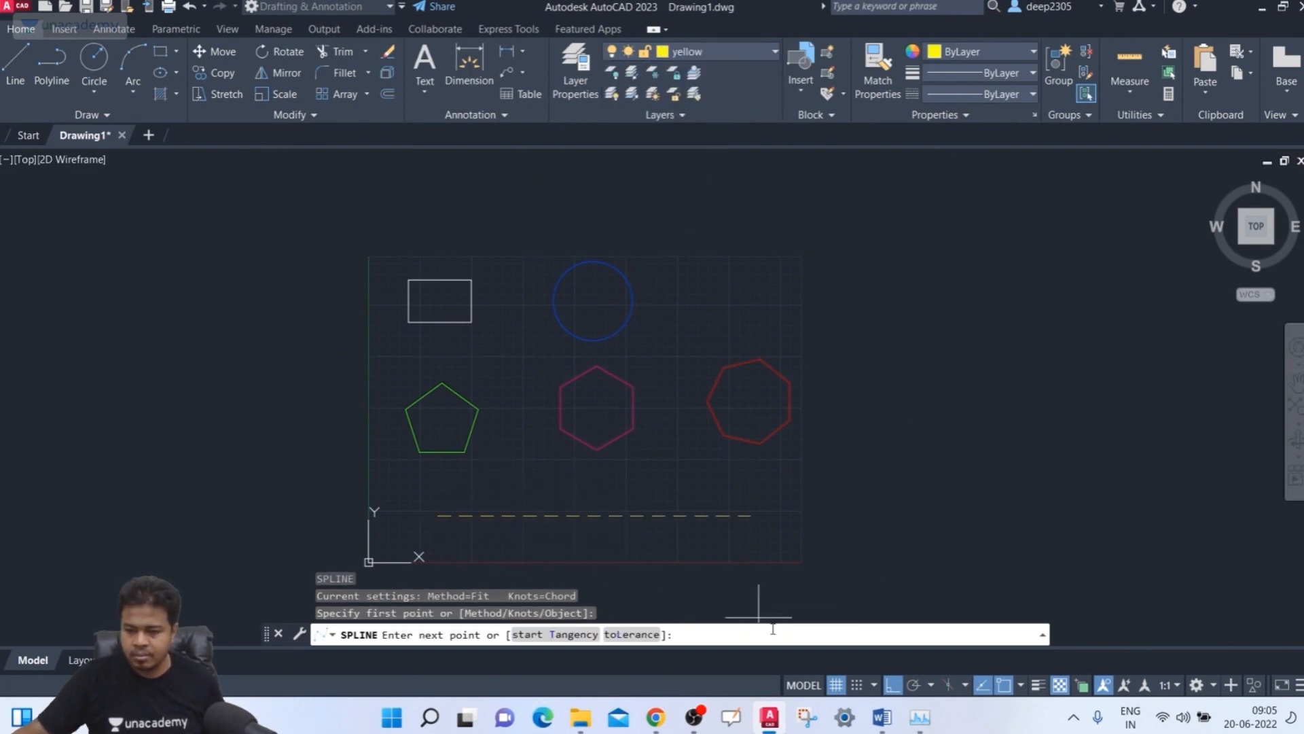
{"action": "left_click", "coordinate": [893, 684]}
{"action": "left_click", "coordinate": [511, 483]}
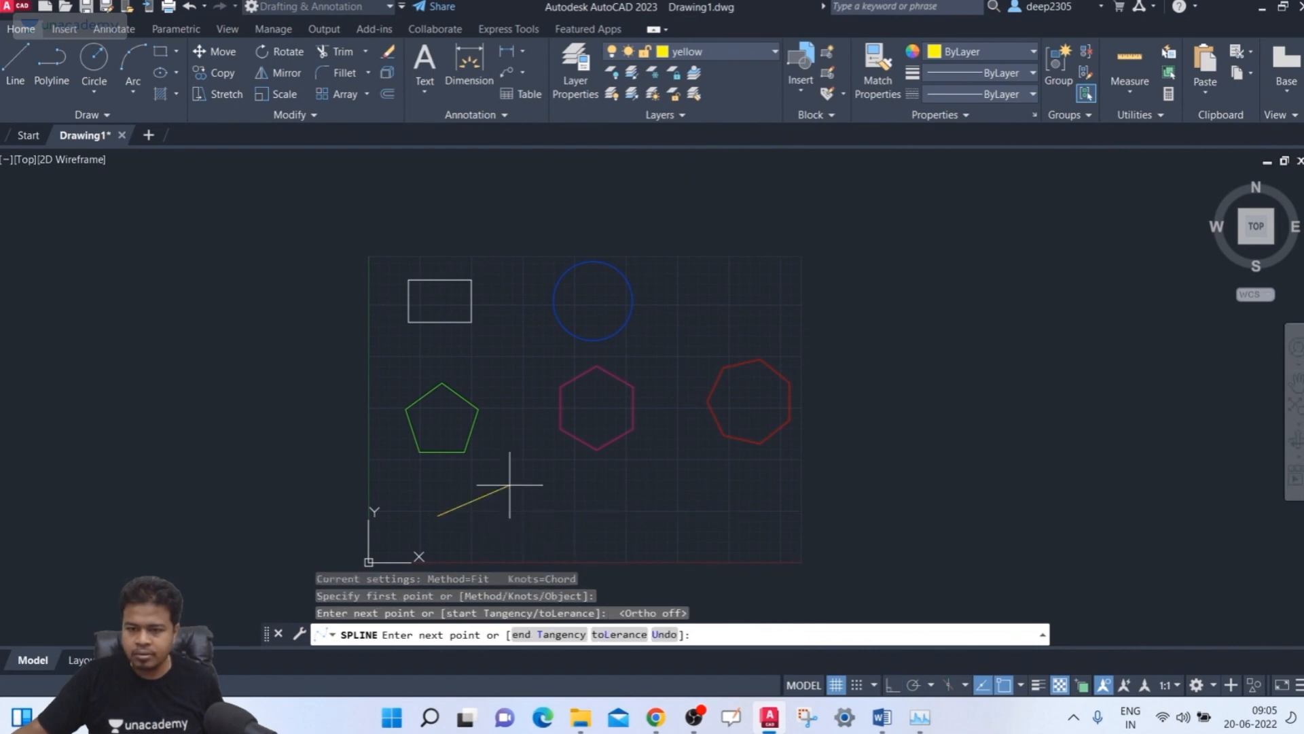
{"action": "left_click", "coordinate": [575, 514]}
{"action": "left_click", "coordinate": [647, 487]}
{"action": "left_click", "coordinate": [710, 523]}
{"action": "left_click", "coordinate": [764, 481]}
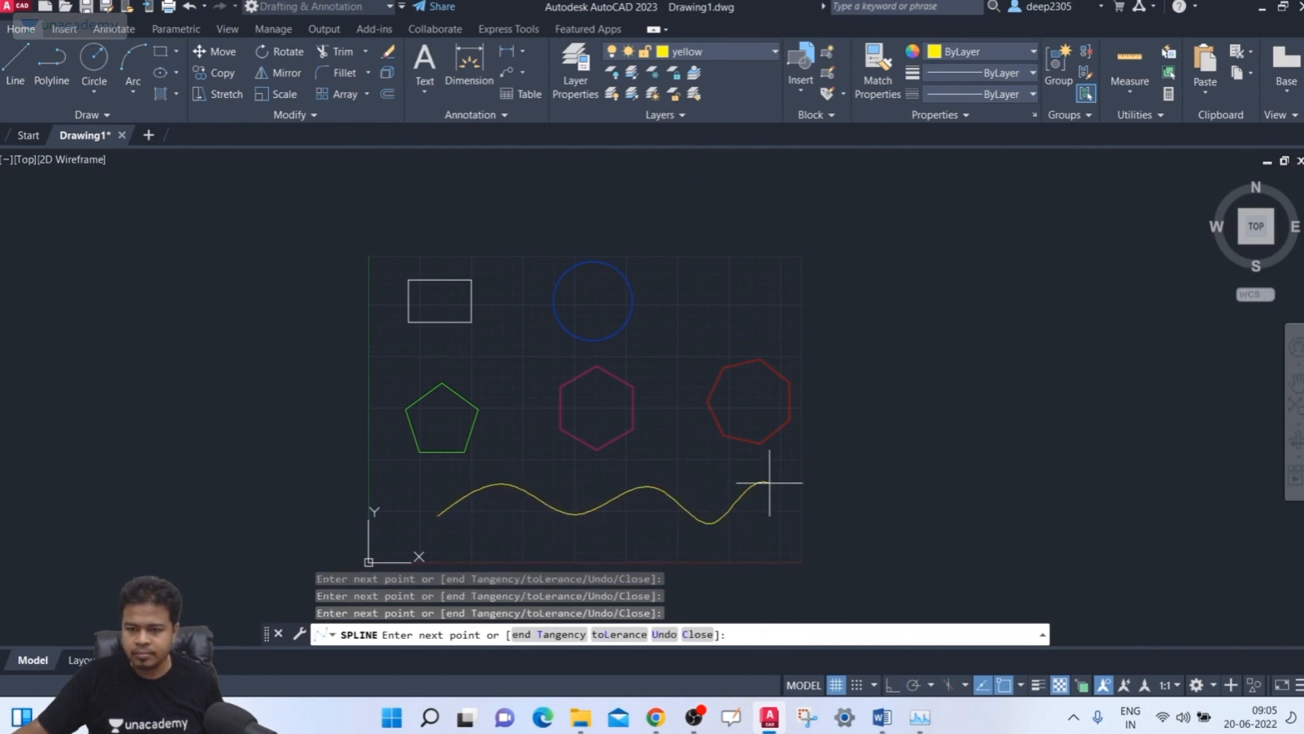
{"action": "key", "text": "Return"}
{"action": "mouse_move", "coordinate": [774, 496]}
{"action": "middle_mouse_down"}
{"action": "mouse_move", "coordinate": [692, 482]}
{"action": "mouse_move", "coordinate": [690, 516]}
{"action": "middle_mouse_up"}
- Make the pink layer current and begin a polyline above the rectangle with a horizontal segment running rightwards, with Ortho on
{"action": "left_click", "coordinate": [724, 54]}
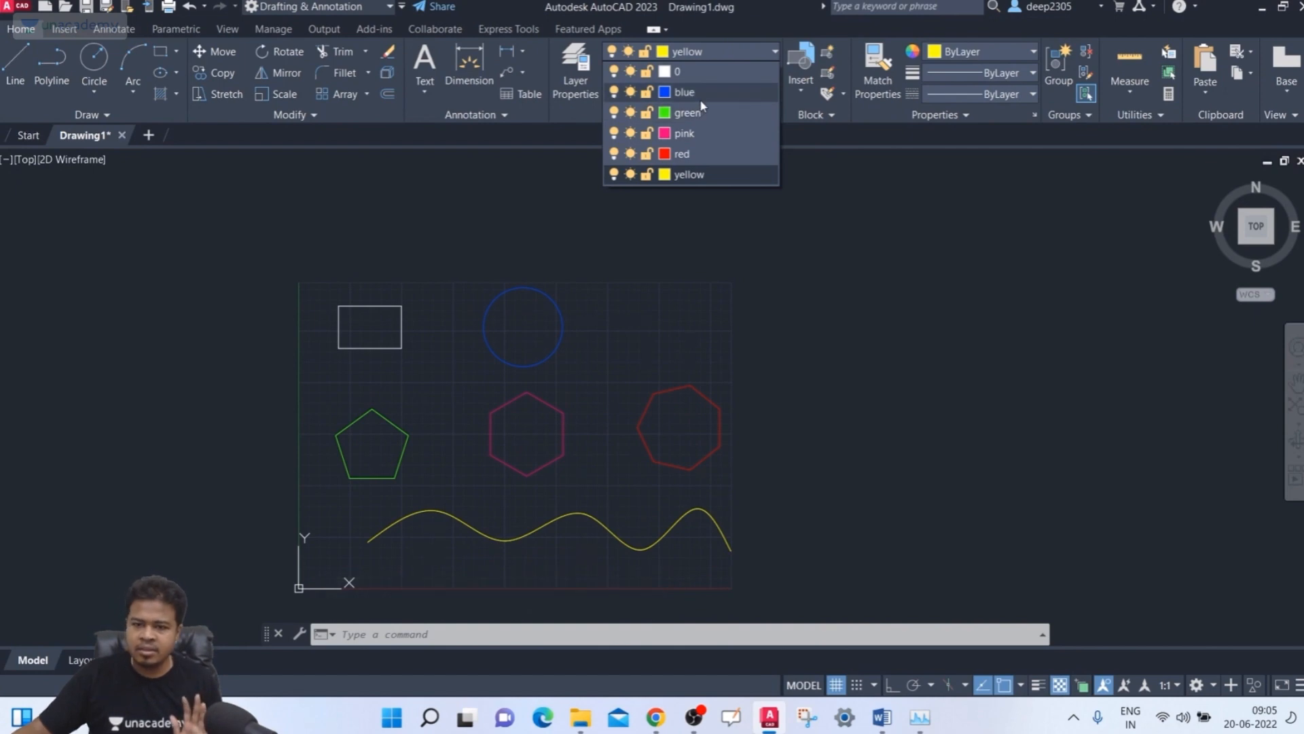
{"action": "left_click", "coordinate": [684, 133]}
{"action": "mouse_move", "coordinate": [589, 302]}
{"action": "middle_mouse_down"}
{"action": "mouse_move", "coordinate": [642, 249]}
{"action": "mouse_move", "coordinate": [607, 279]}
{"action": "middle_mouse_up"}
{"action": "type", "text": "pl"}
{"action": "key", "text": "Return"}
{"action": "left_click", "coordinate": [398, 210]}
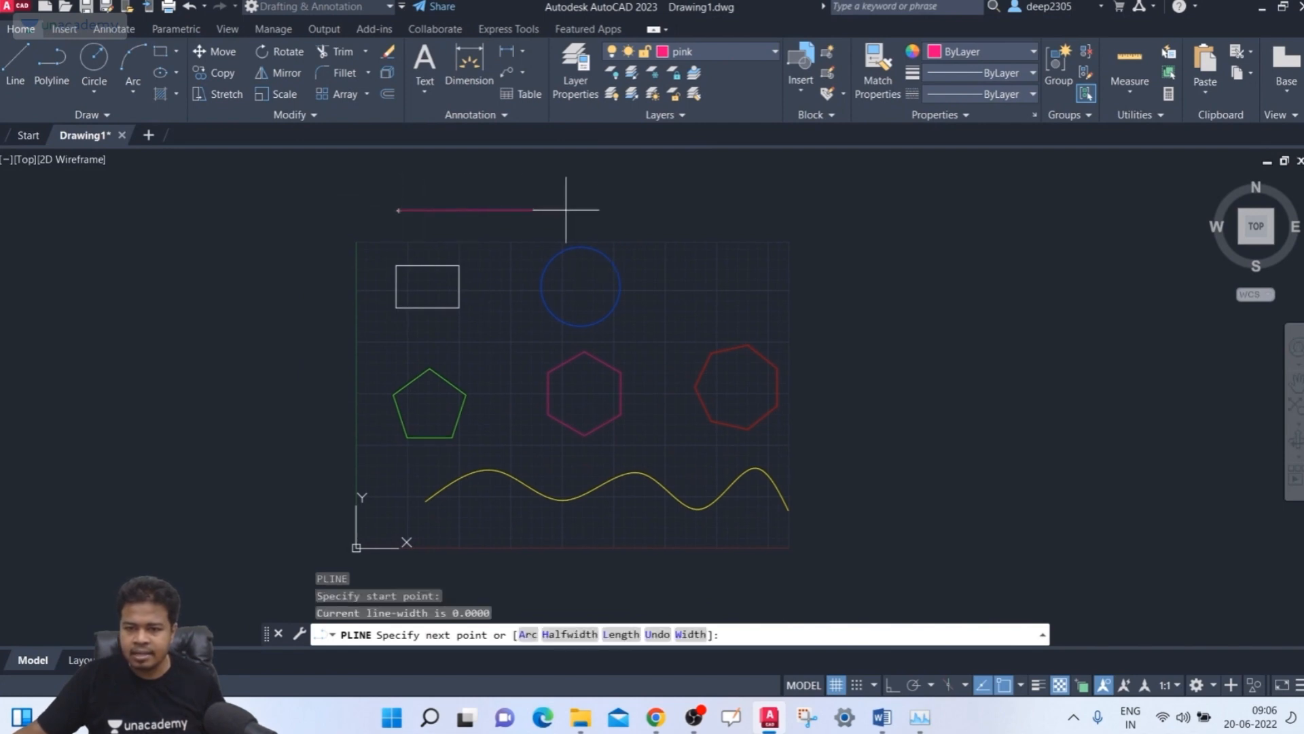
{"action": "left_click", "coordinate": [892, 684]}
{"action": "scroll", "coordinate": [483, 219], "scroll_direction": "up", "scroll_amount": 2}
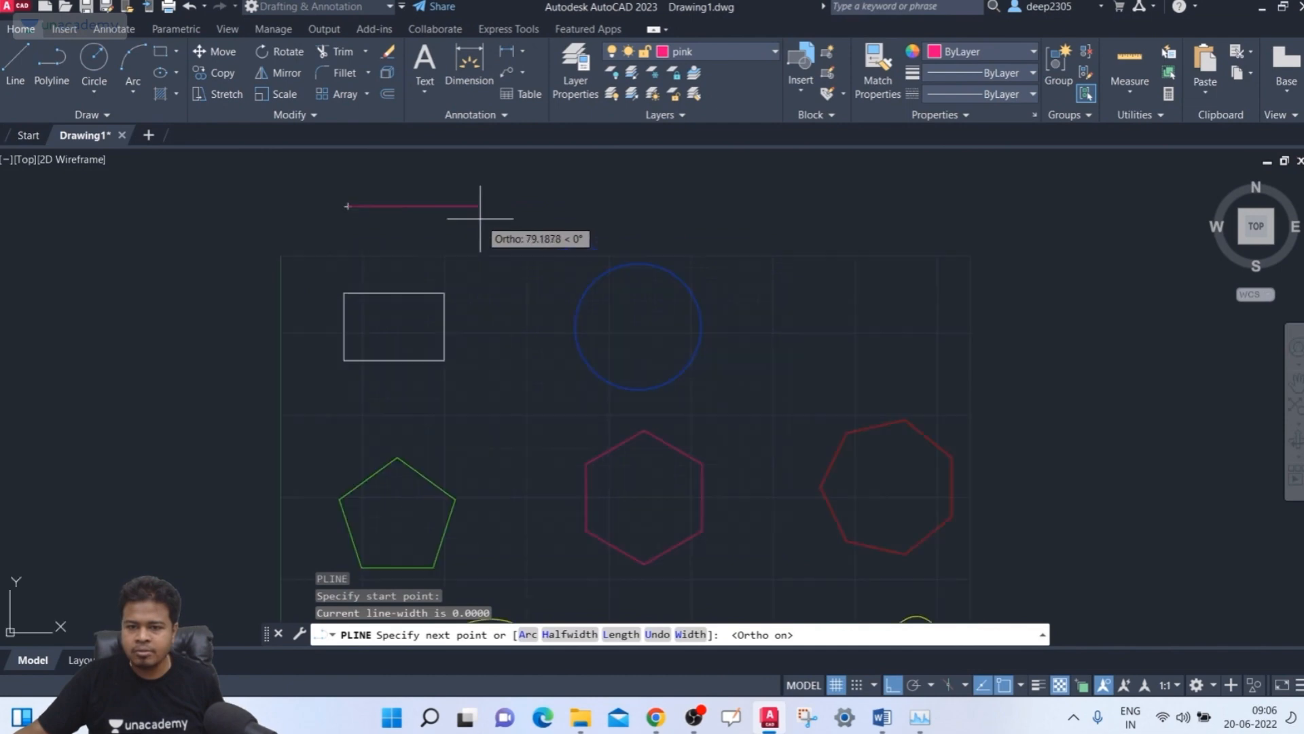
{"action": "middle_click_drag", "start_coordinate": [464, 221], "coordinate": [445, 226]}
{"action": "left_click", "coordinate": [444, 226]}
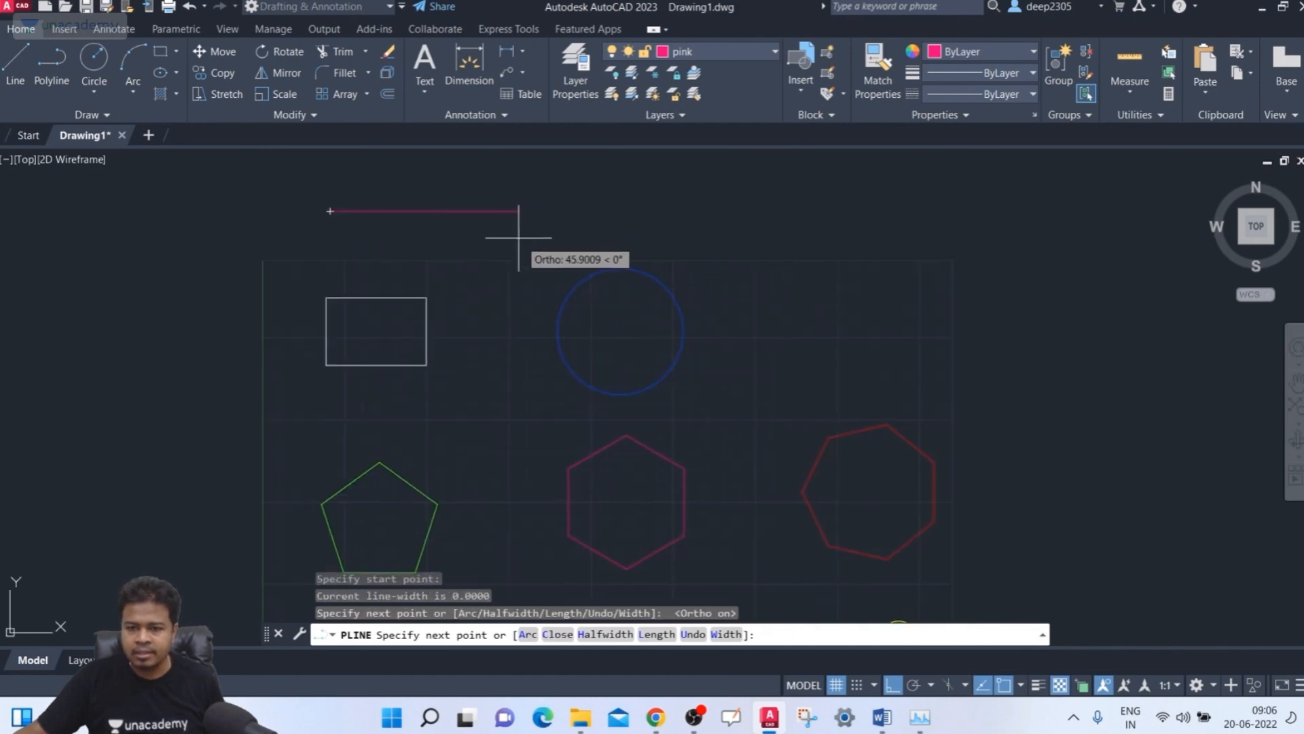
- Continue the polyline with a short horizontal tapered segment, using a starting half-width of 2 and an ending half-width of 5
{"action": "left_click", "coordinate": [606, 635]}
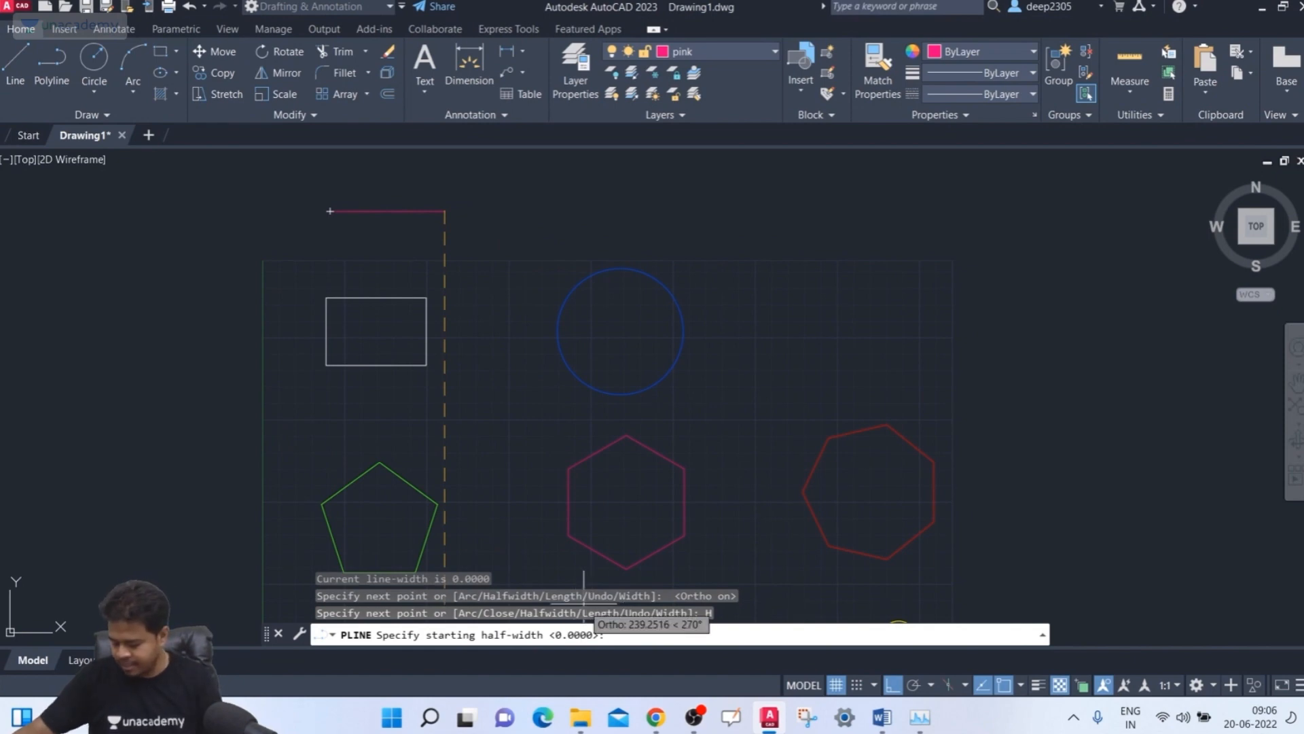
{"action": "type", "text": "2"}
{"action": "key", "text": "Return"}
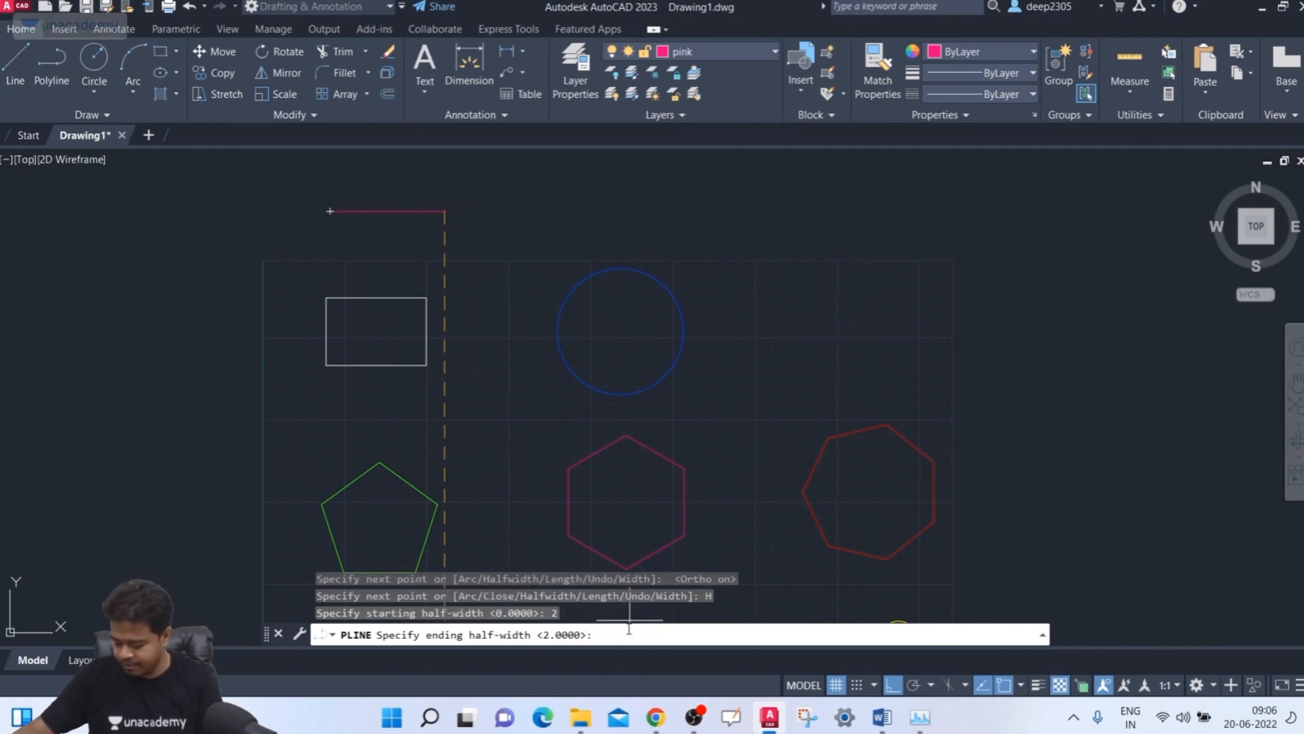
{"action": "key", "text": "Return"}
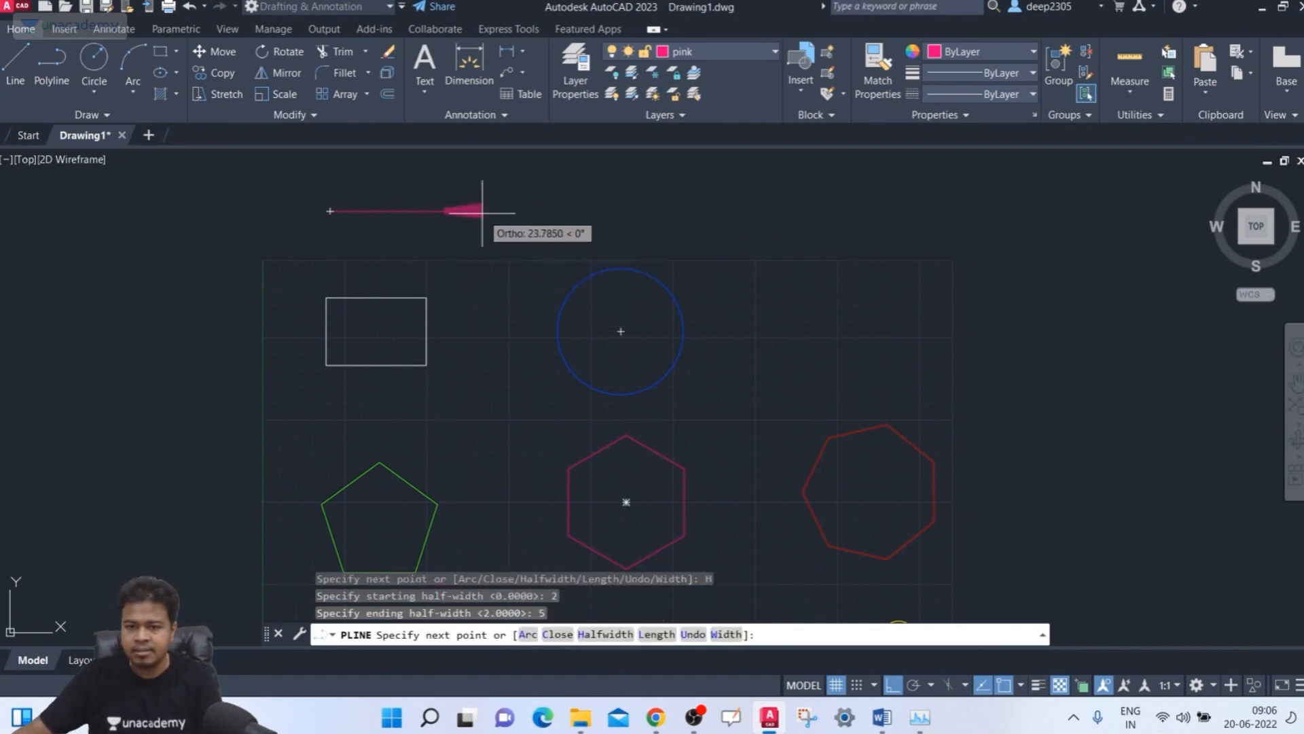
{"action": "scroll", "coordinate": [486, 214], "scroll_direction": "up", "scroll_amount": 4}
{"action": "left_click", "coordinate": [456, 216]}
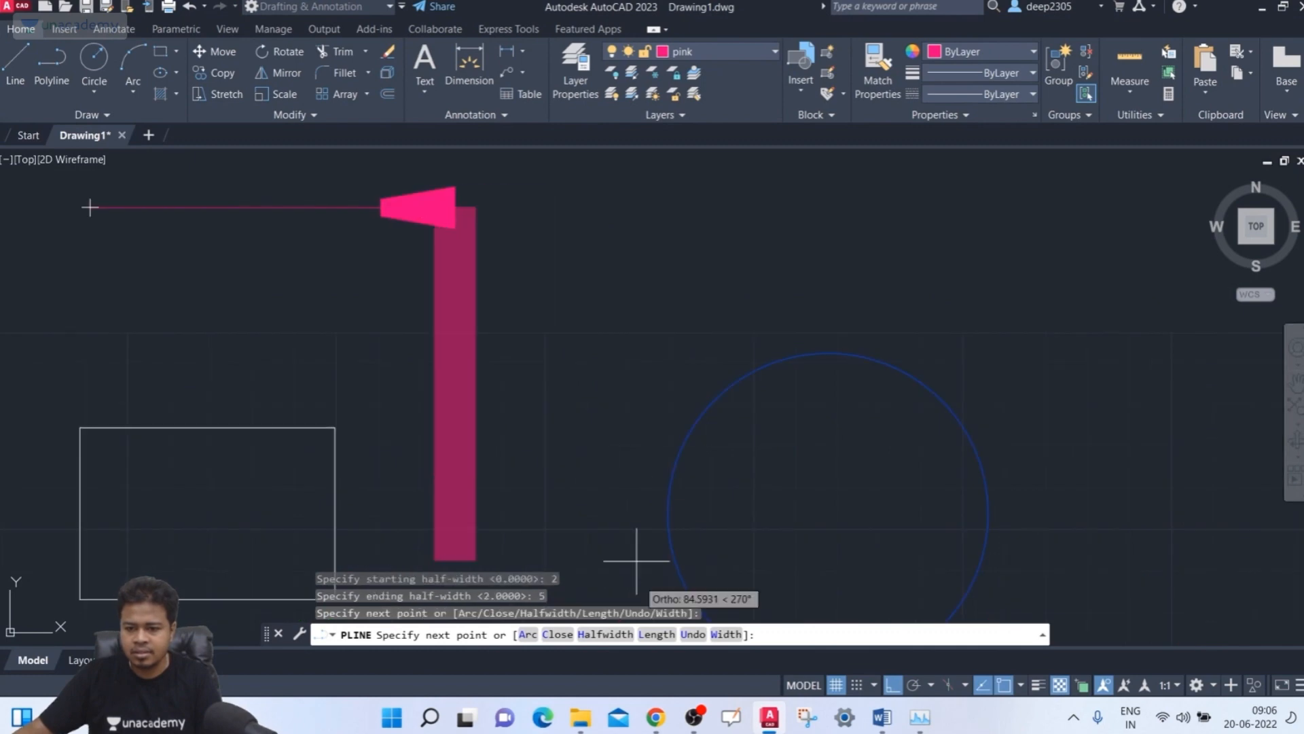
- Set the polyline's starting and ending half-width to 0 and draw a thin horizontal segment beyond the tapered one
{"action": "left_click", "coordinate": [607, 634]}
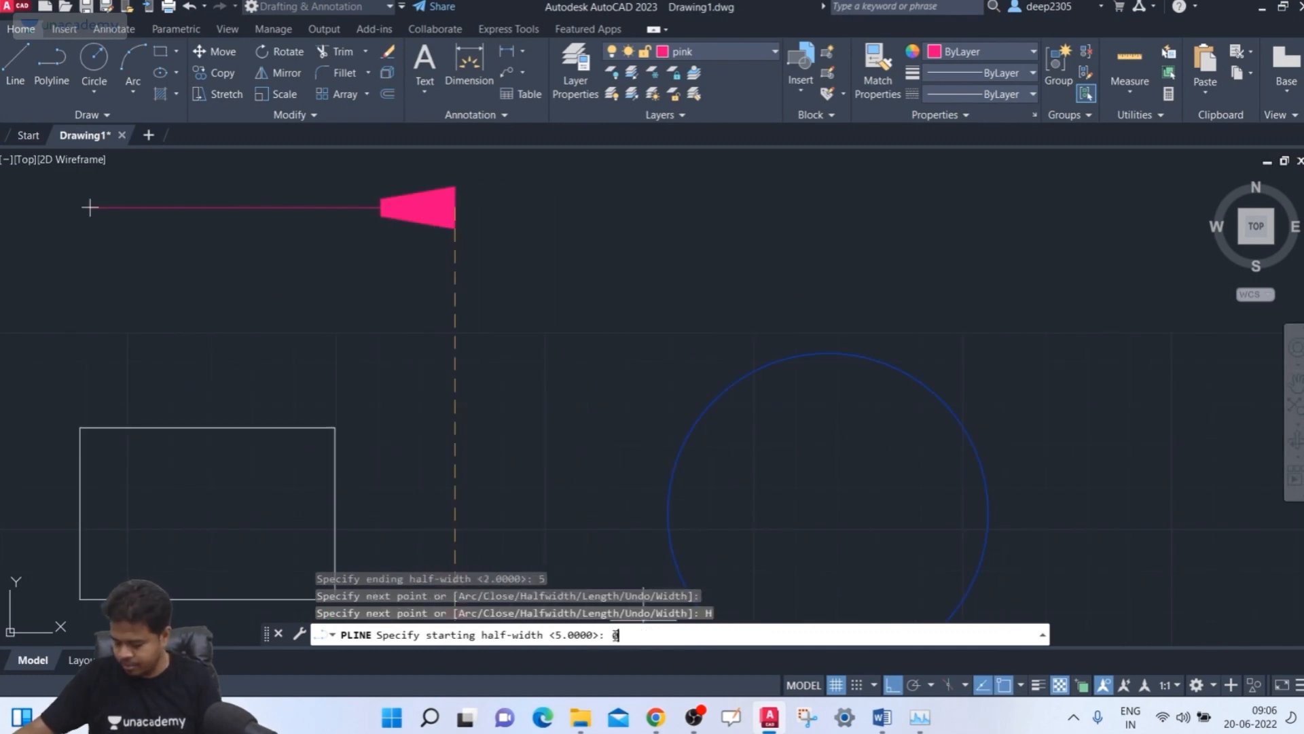
{"action": "type", "text": "0"}
{"action": "key", "text": "Return"}
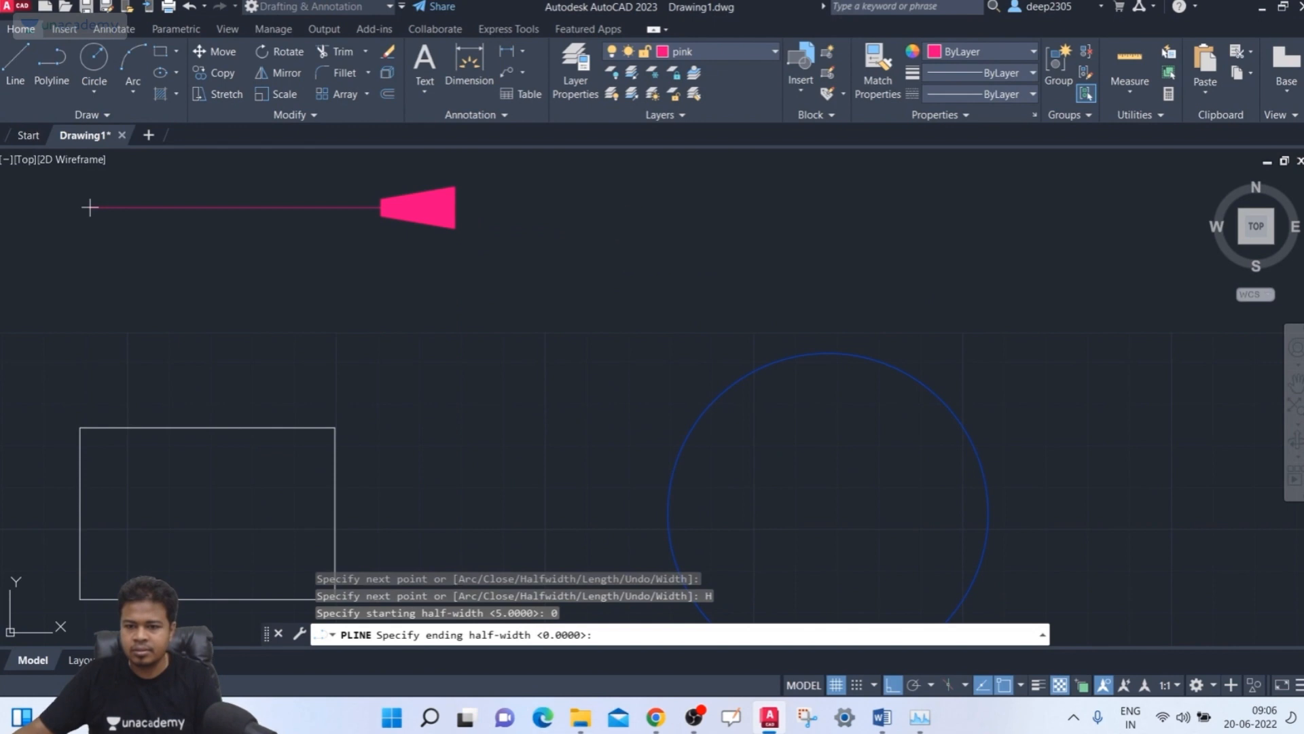
{"action": "key", "text": "Return"}
{"action": "scroll", "coordinate": [742, 238], "scroll_direction": "down", "scroll_amount": 5}
{"action": "middle_click_drag", "start_coordinate": [745, 238], "coordinate": [595, 271]}
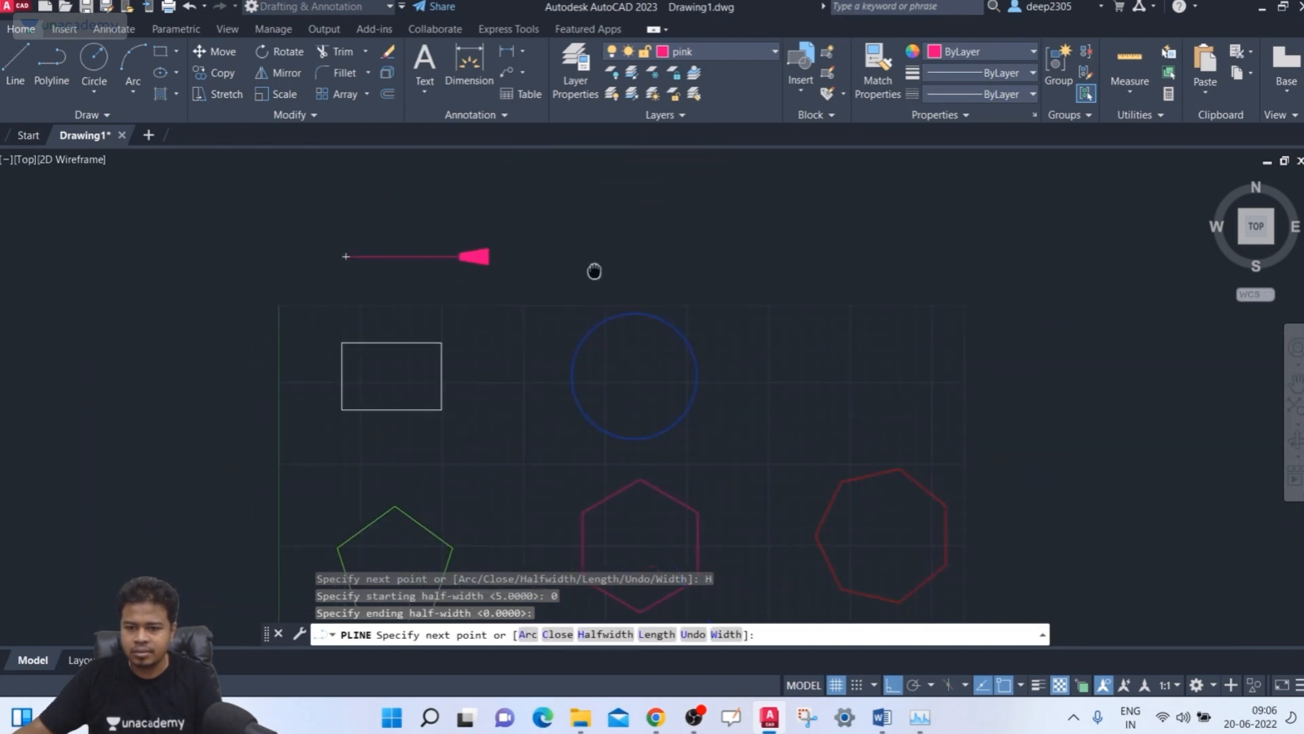
{"action": "left_click", "coordinate": [606, 635]}
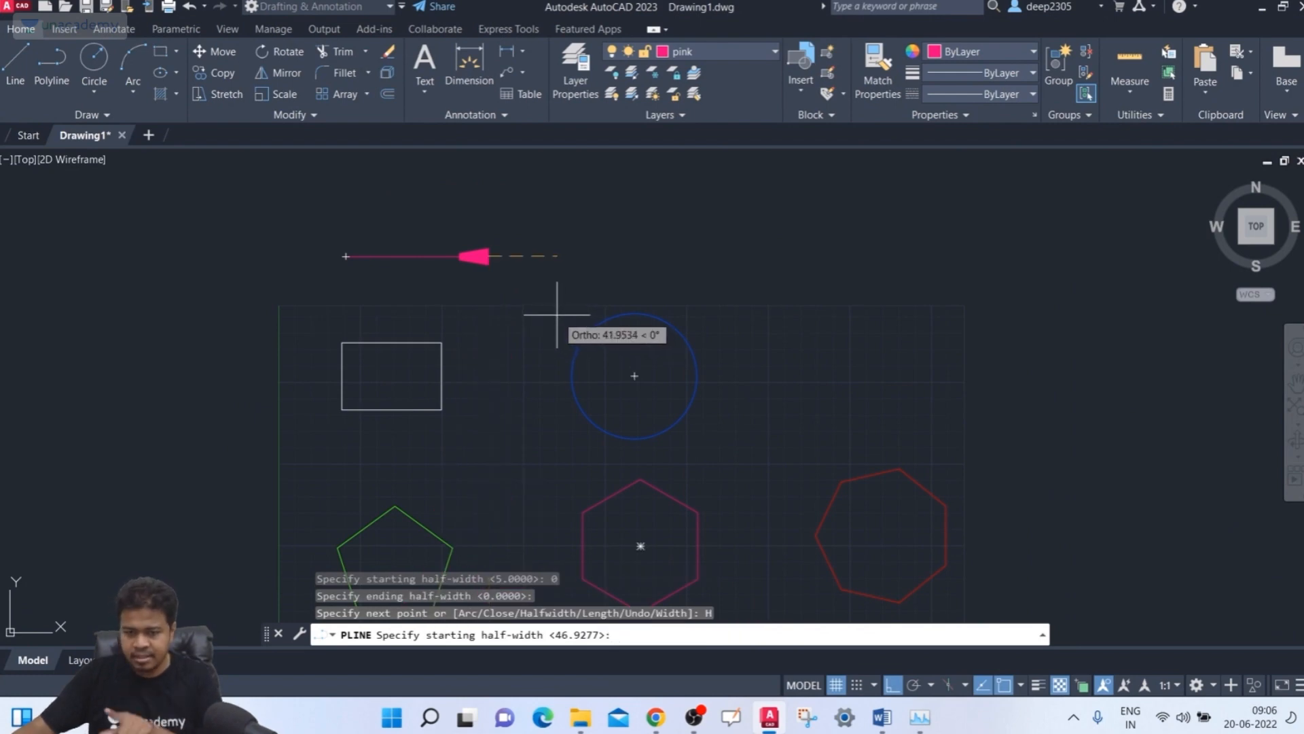
{"action": "type", "text": "0"}
{"action": "key", "text": "Return"}
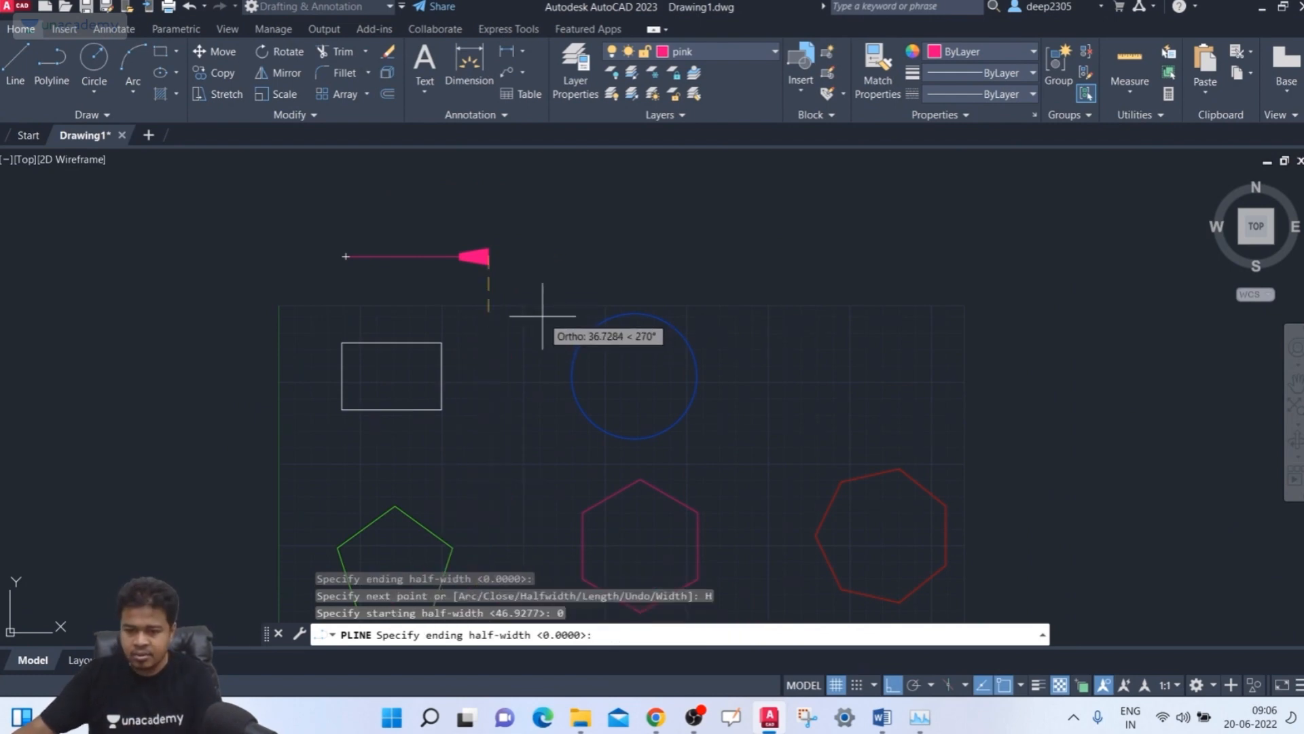
{"action": "type", "text": "0"}
{"action": "key", "text": "Return"}
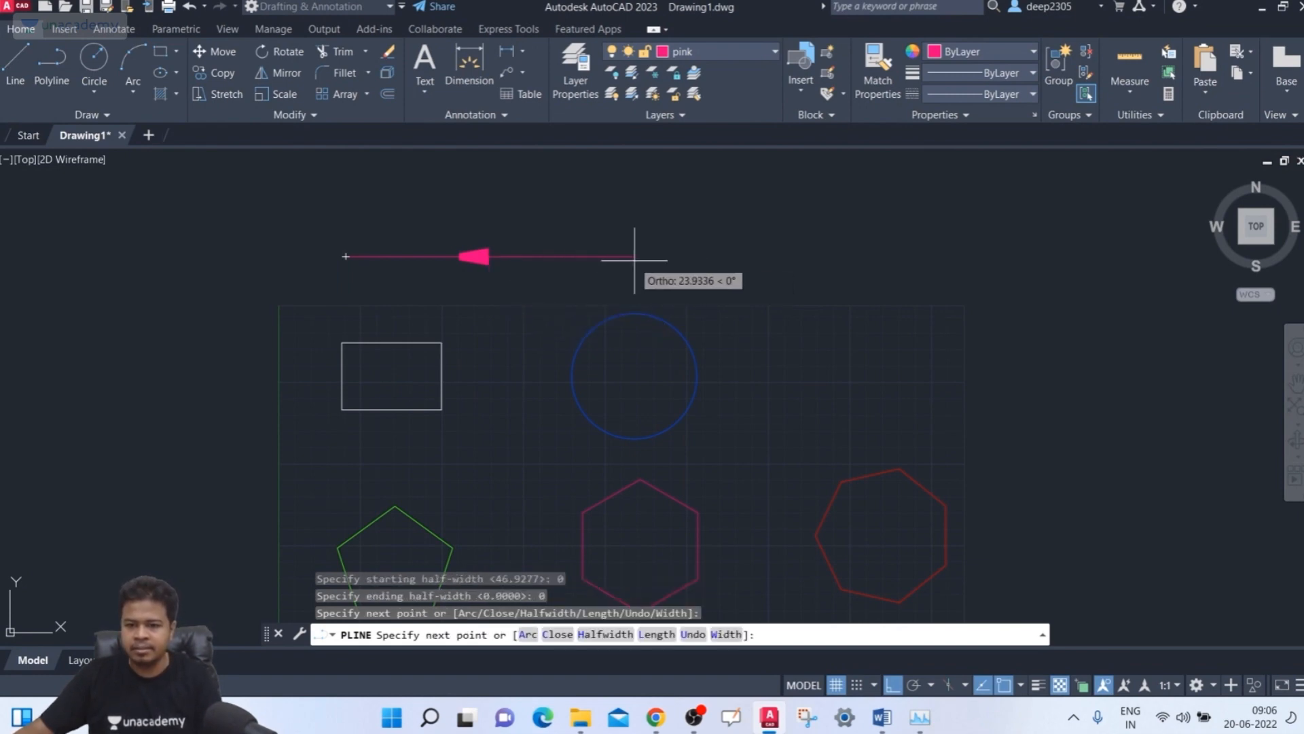
{"action": "left_click", "coordinate": [596, 262]}
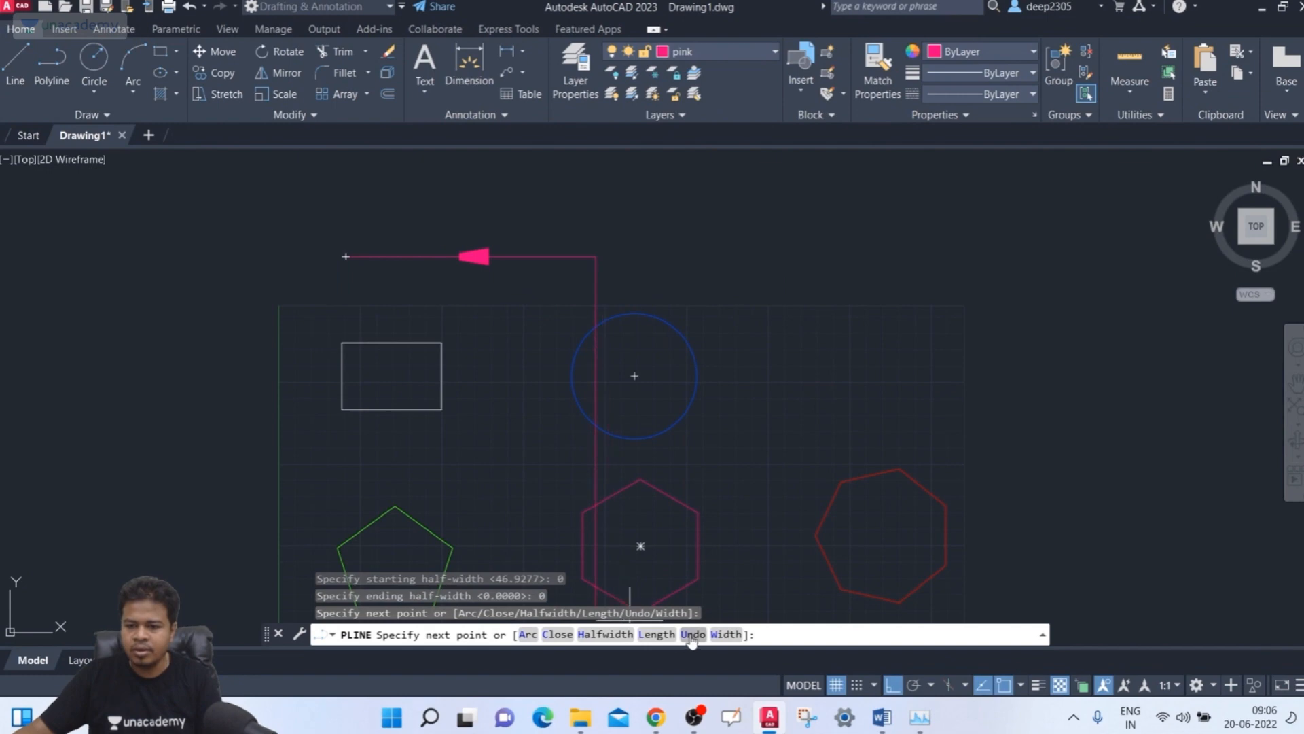
- Add a short horizontal arrowhead segment to the polyline with a starting width of 10 and an ending width of 0
{"action": "left_click", "coordinate": [723, 635]}
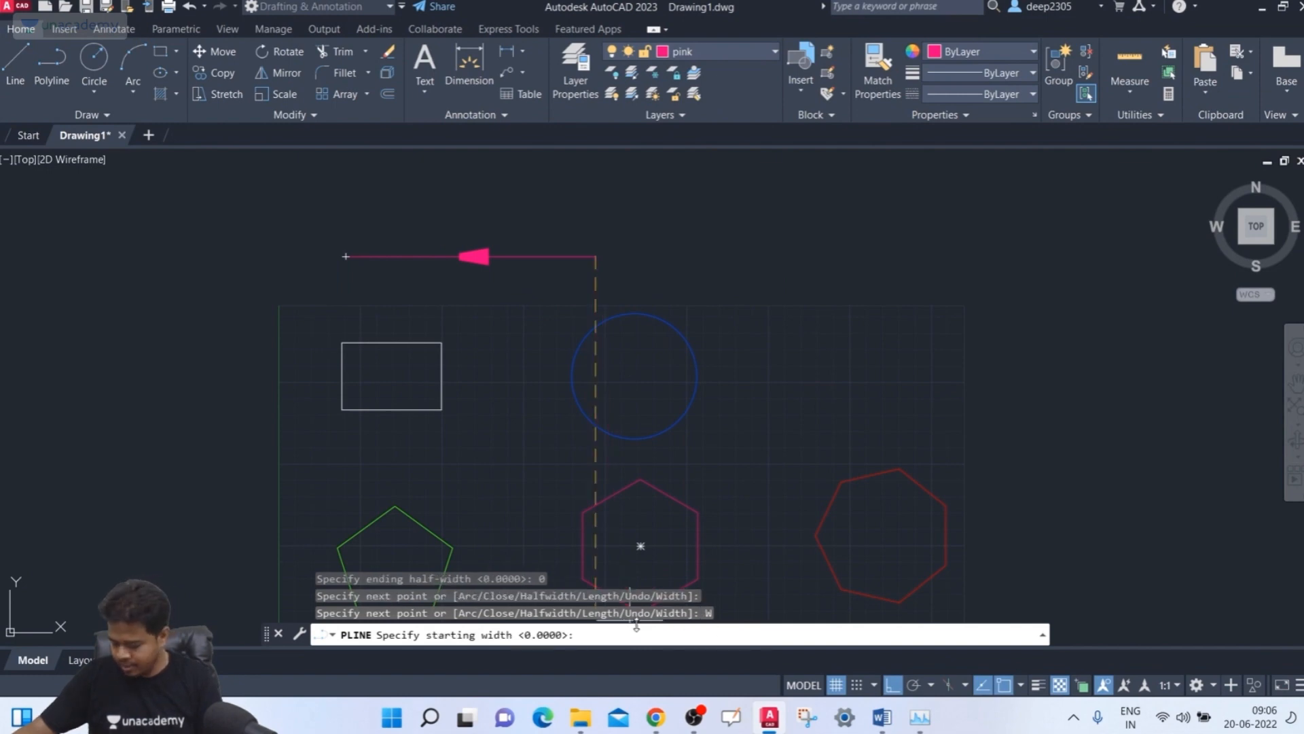
{"action": "type", "text": "10"}
{"action": "key", "text": "Return"}
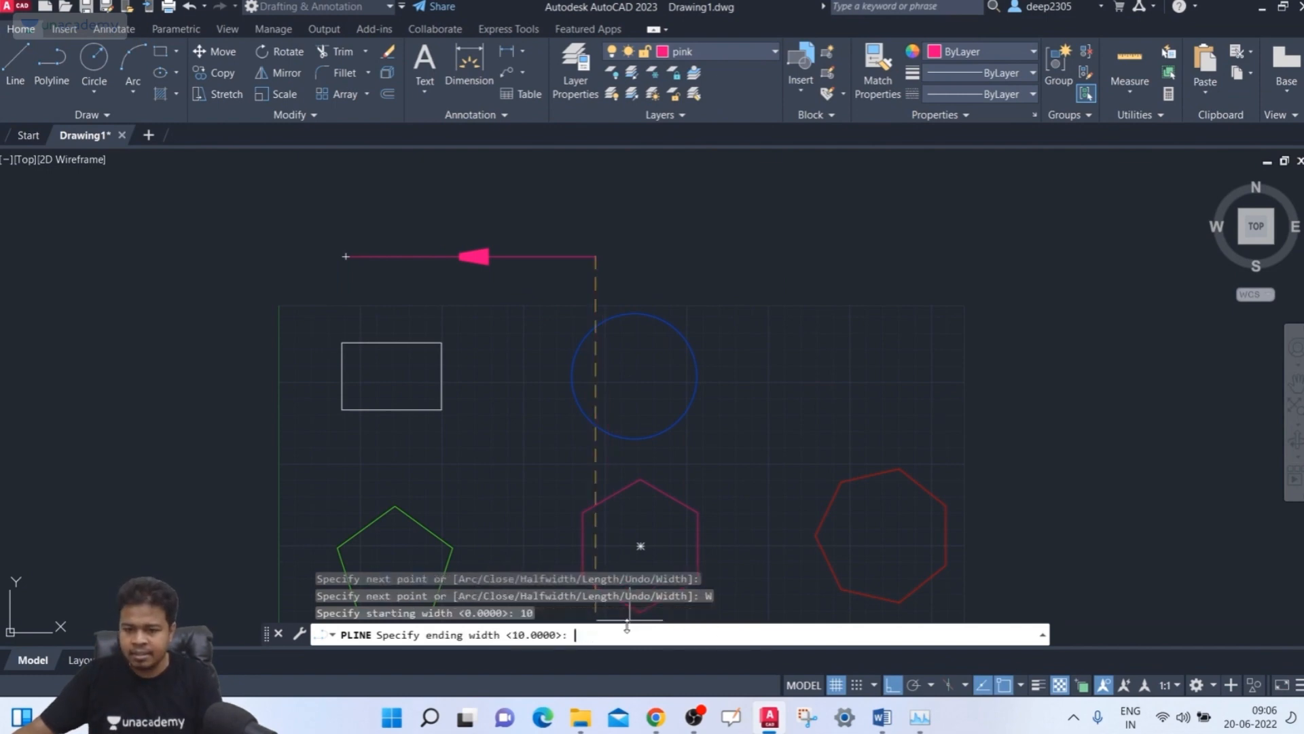
{"action": "key", "text": "Return"}
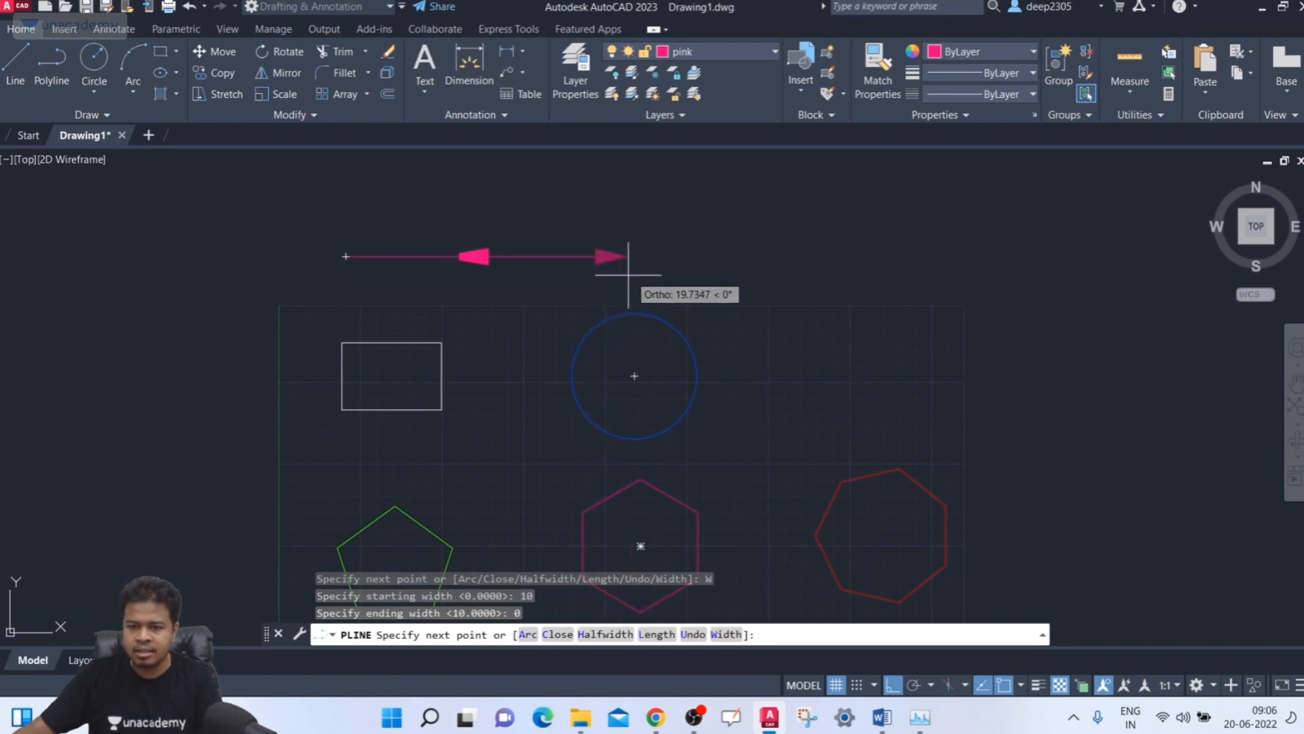
{"action": "scroll", "coordinate": [630, 267], "scroll_direction": "up", "scroll_amount": 2}
{"action": "left_click", "coordinate": [627, 246]}
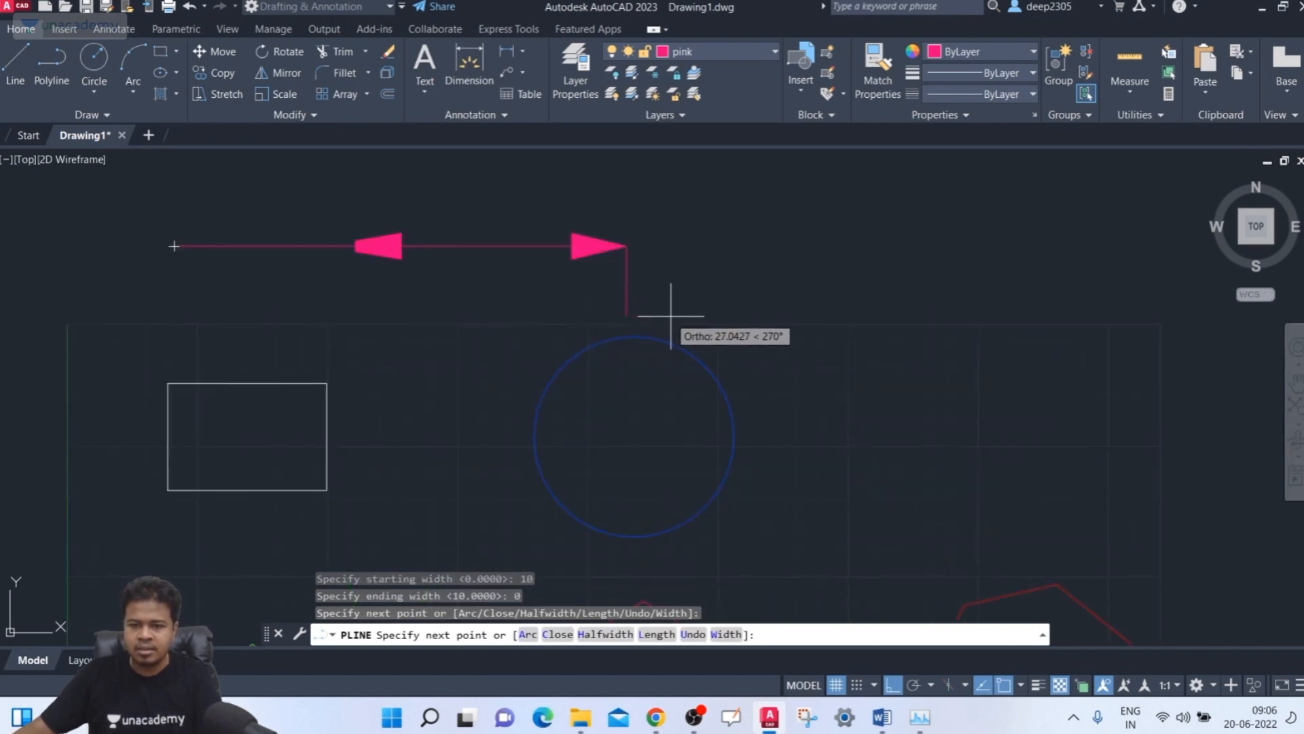
- Finish the polyline with a short downward segment from the arrow tip and a long horizontal segment above the blue circle
{"action": "left_click", "coordinate": [672, 306]}
{"action": "left_click", "coordinate": [872, 309]}
{"action": "key", "text": "Return"}
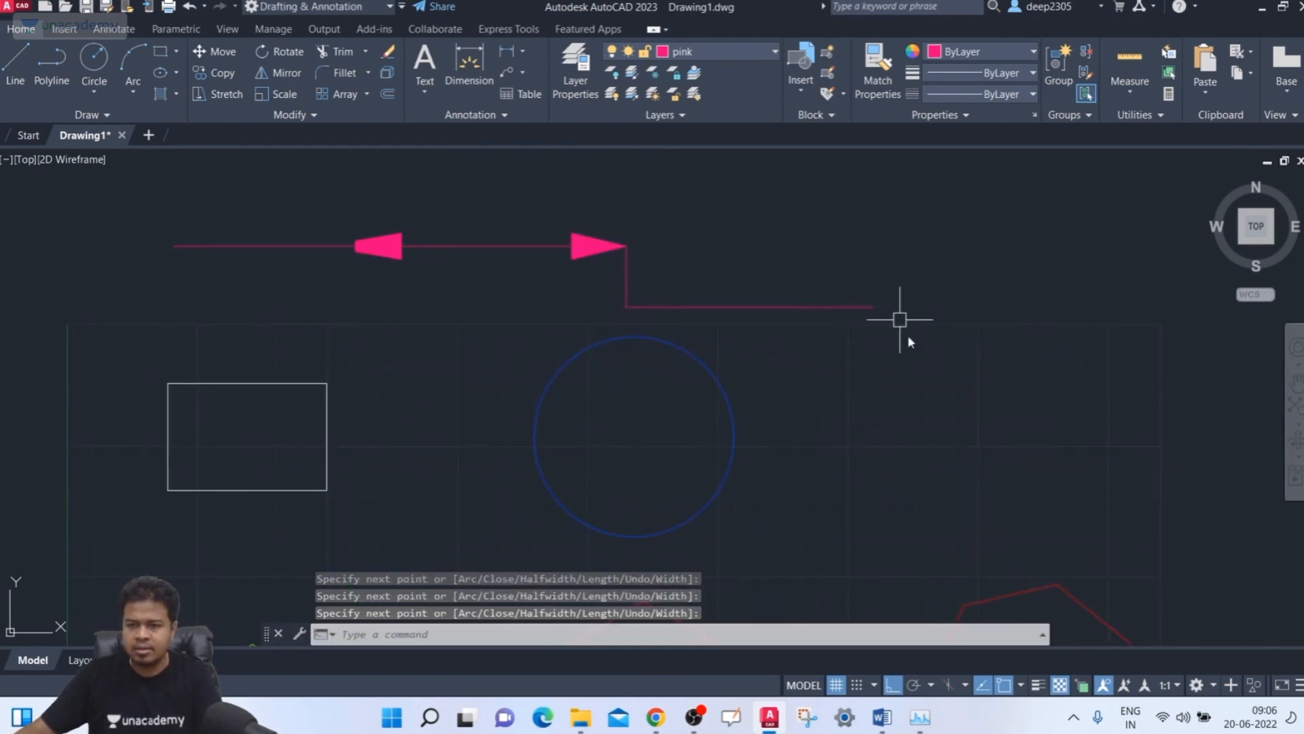
{"action": "scroll", "coordinate": [837, 295], "scroll_direction": "down", "scroll_amount": 2}
{"action": "mouse_move", "coordinate": [864, 337]}
{"action": "middle_mouse_down"}
{"action": "mouse_move", "coordinate": [861, 280]}
{"action": "mouse_move", "coordinate": [812, 303]}
{"action": "mouse_move", "coordinate": [786, 266]}
{"action": "middle_mouse_up"}
{"action": "scroll", "coordinate": [783, 262], "scroll_direction": "down", "scroll_amount": 2}
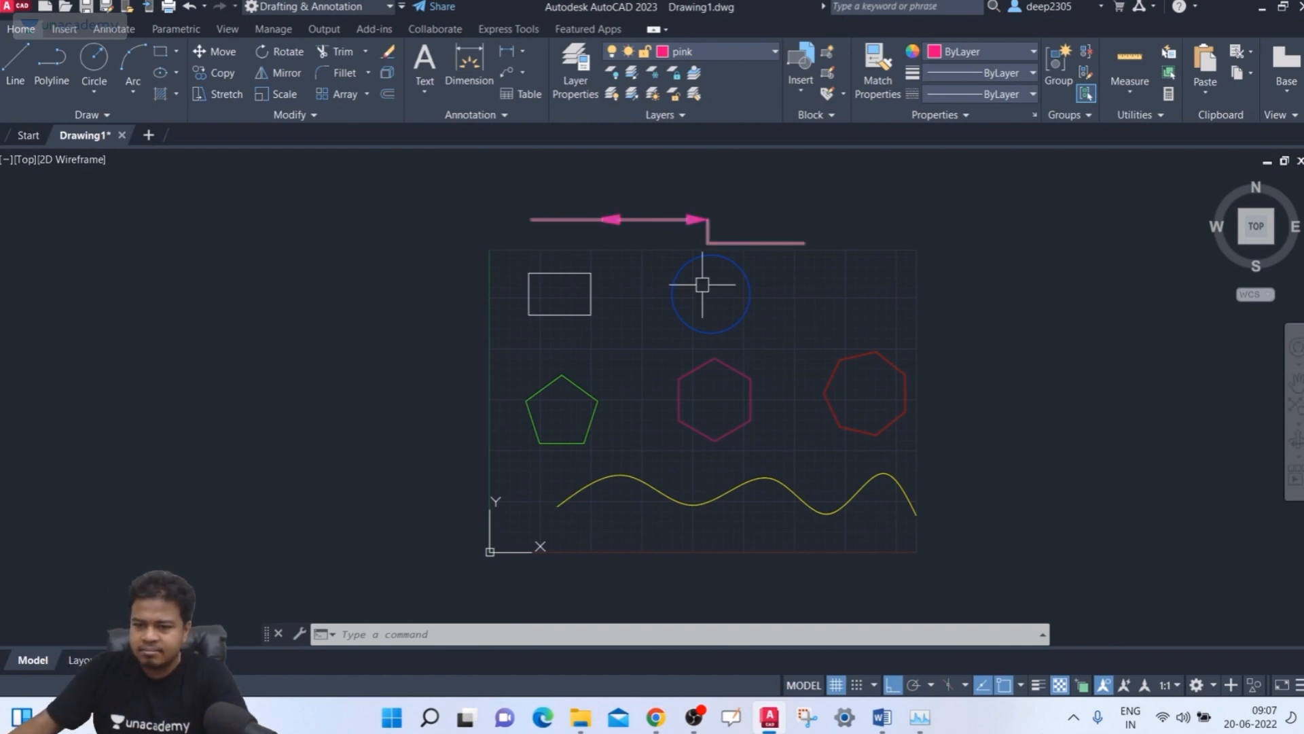
{"action": "left_click", "coordinate": [752, 239]}
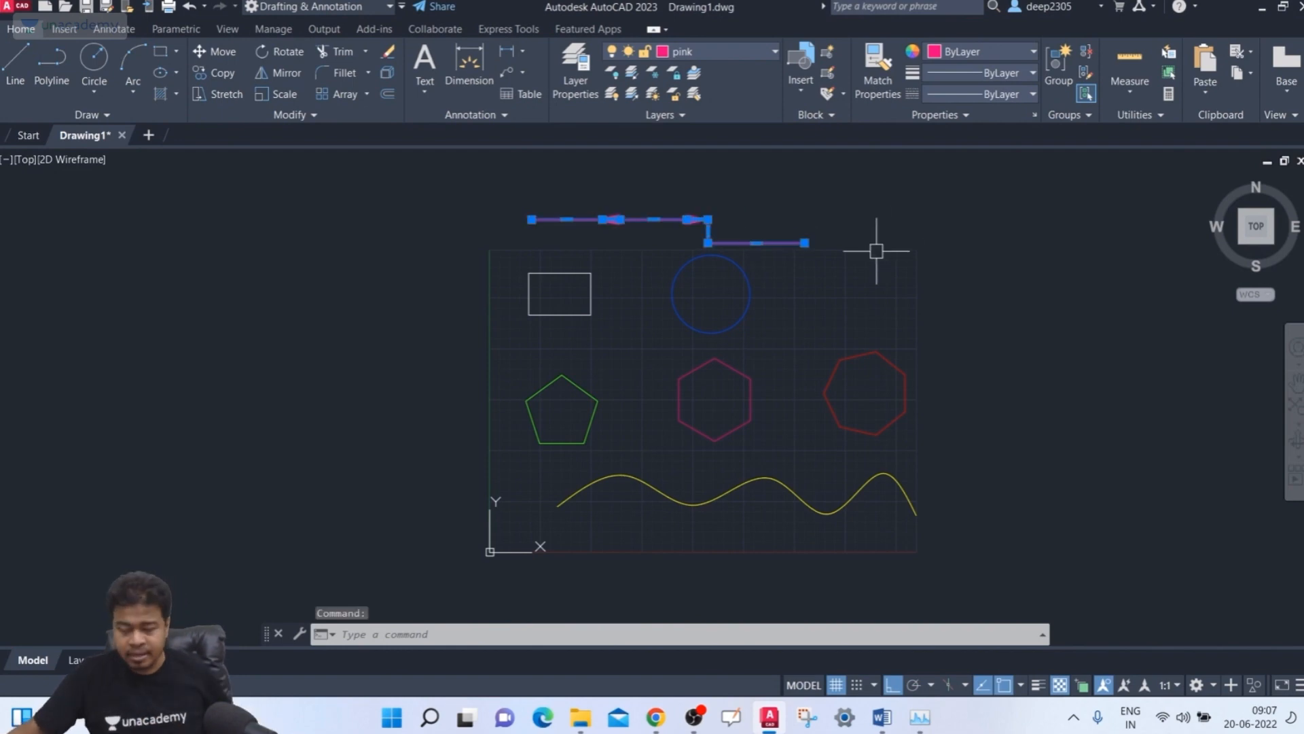
{"action": "key", "text": "Escape"}
{"action": "middle_click_drag", "start_coordinate": [884, 269], "coordinate": [866, 274]}
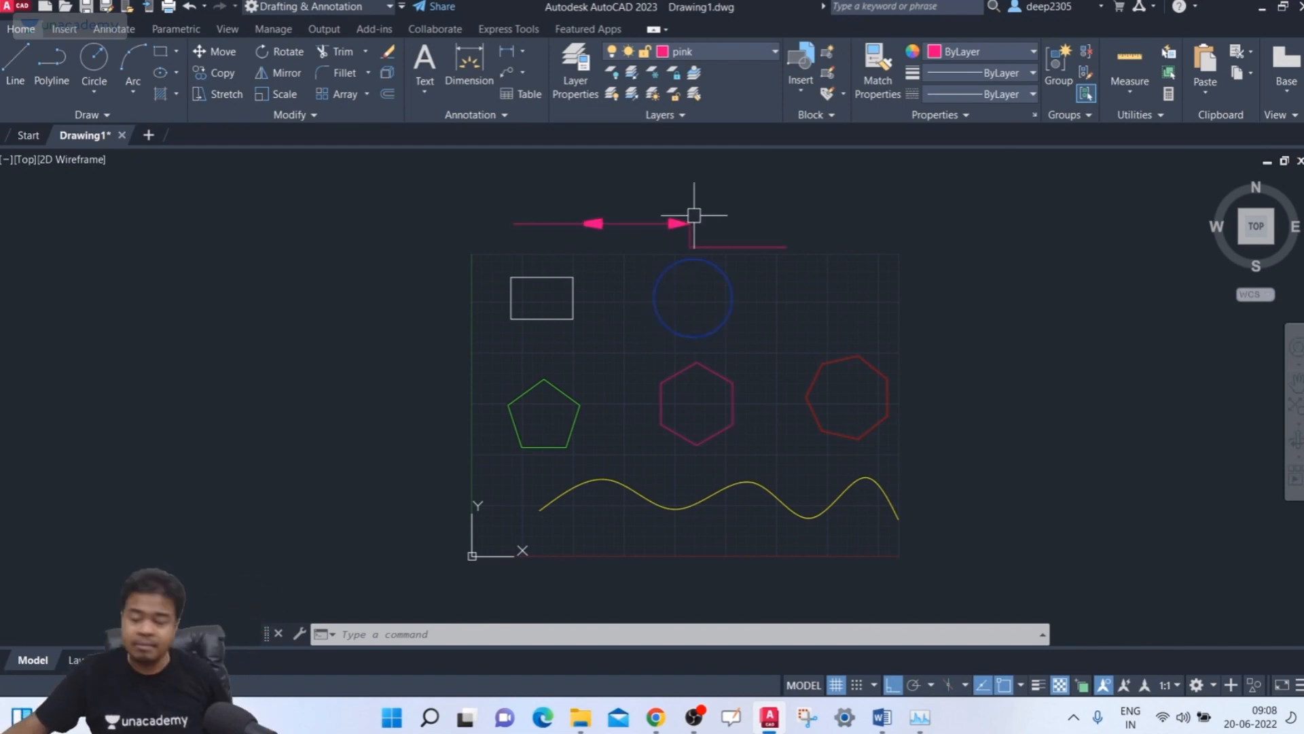
- Start saving the drawing and create and open a new folder named x-ref_autocad on the Desktop for it
{"action": "left_click", "coordinate": [87, 7]}
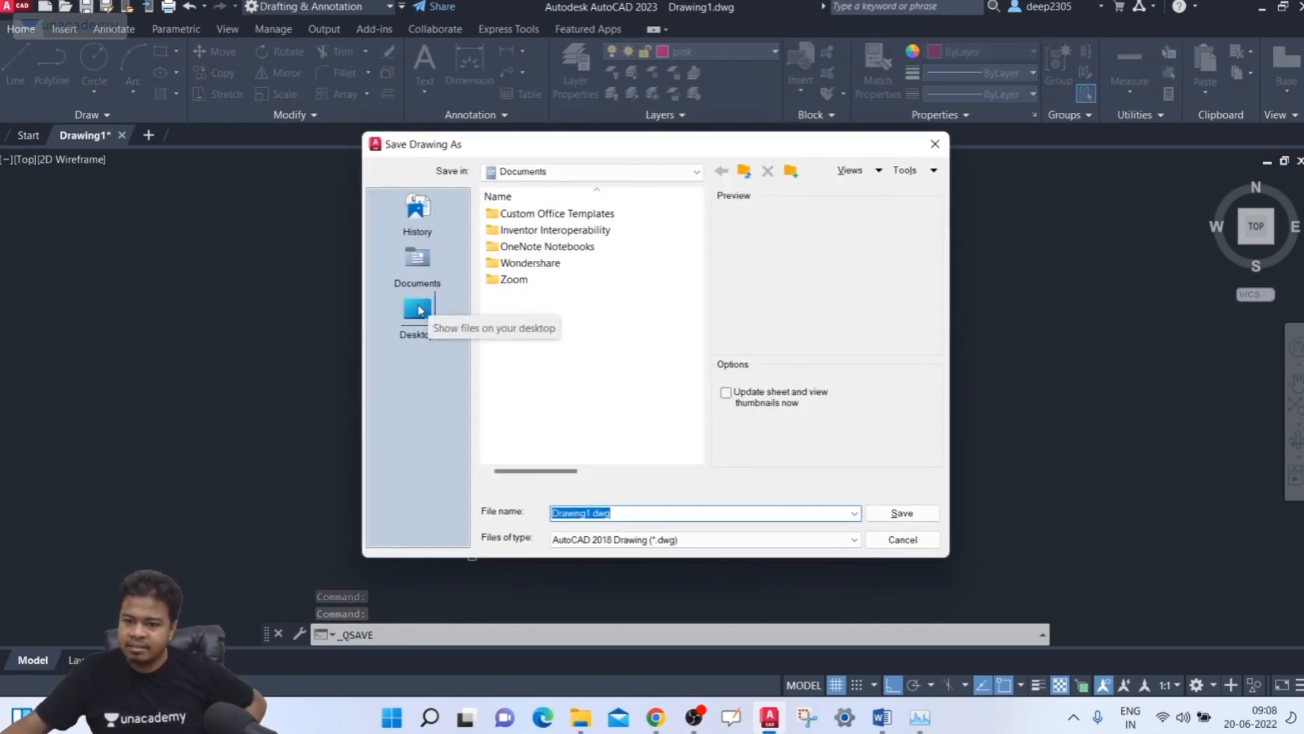
{"action": "left_click", "coordinate": [419, 310]}
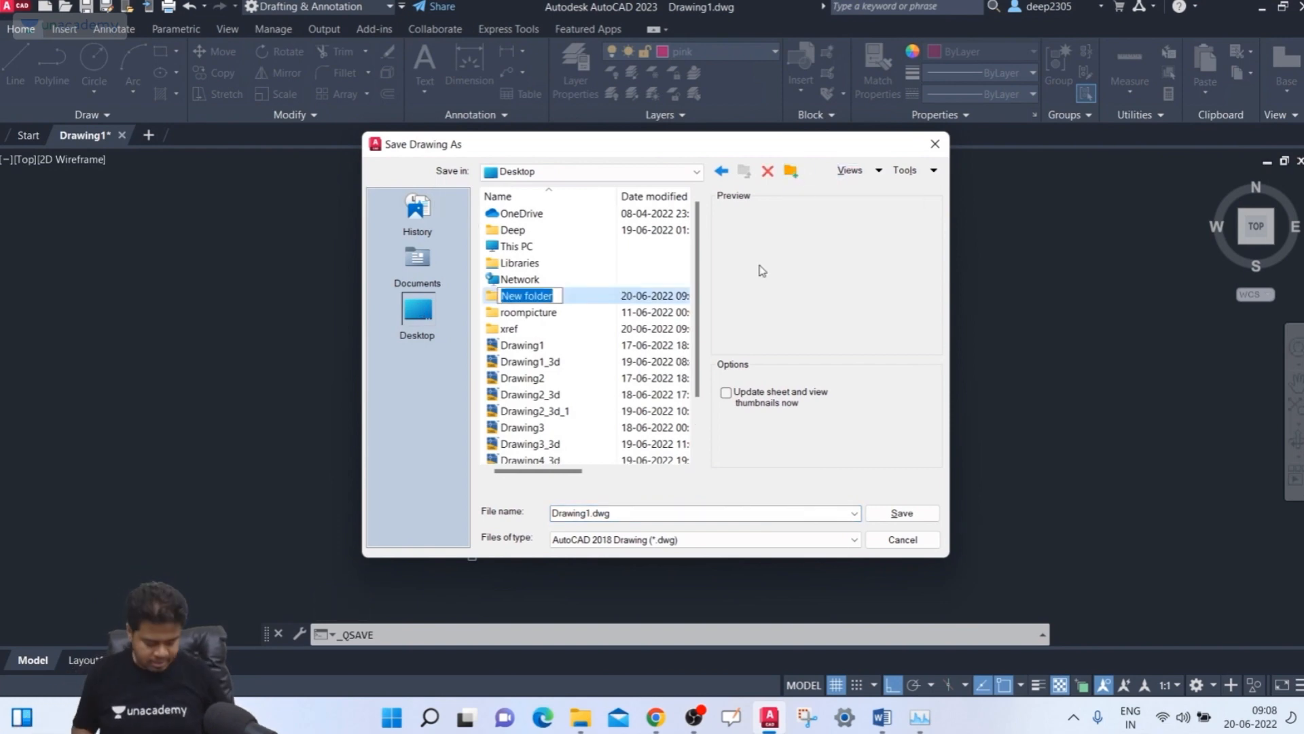
{"action": "type", "text": "x-ref_autocad"}
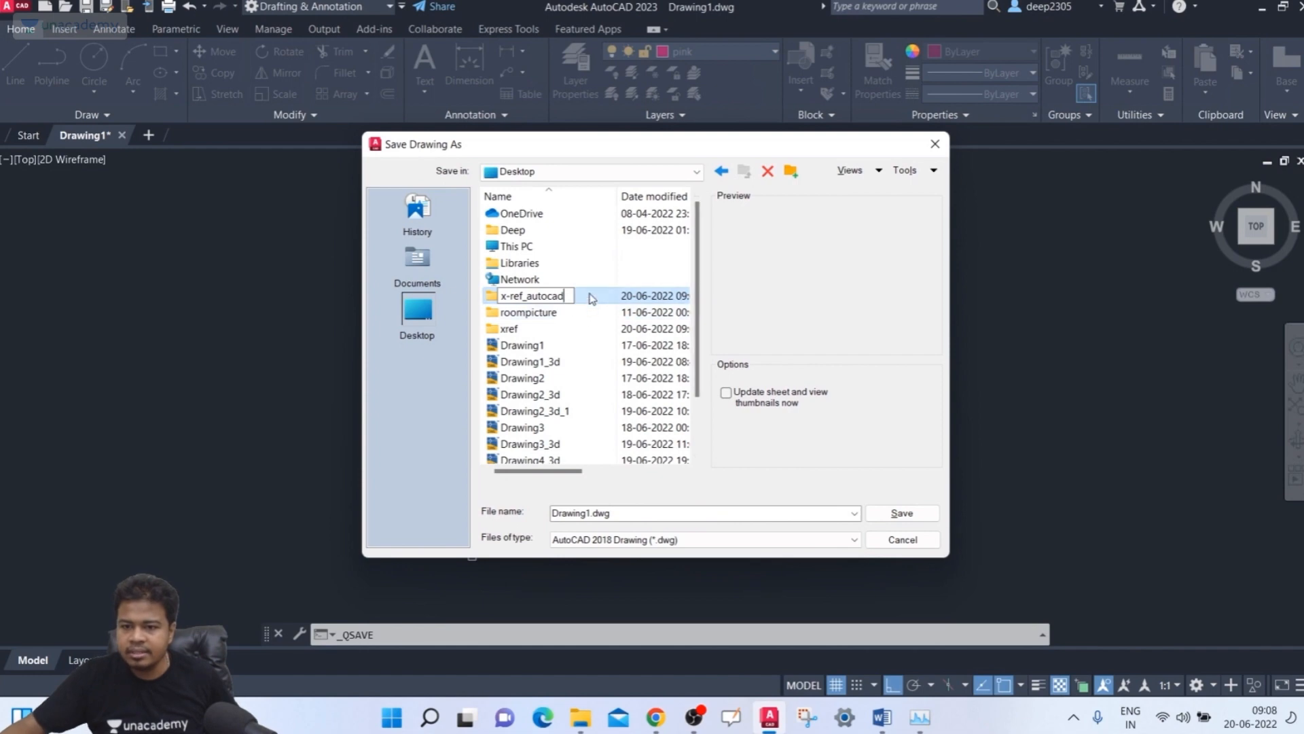
{"action": "key", "text": "Return"}
{"action": "double_click", "coordinate": [593, 296]}
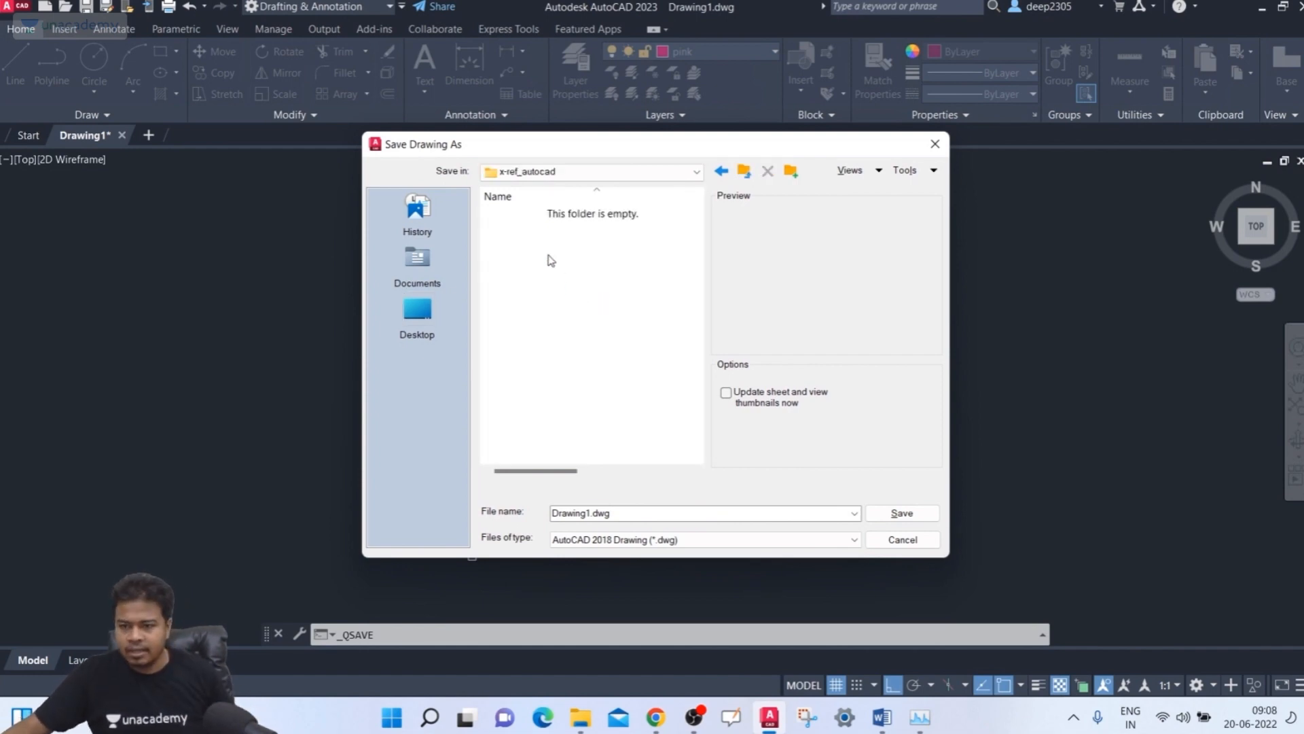
- Save the drawing as main_drawing in the x-ref_autocad folder
{"action": "double_click", "coordinate": [626, 513]}
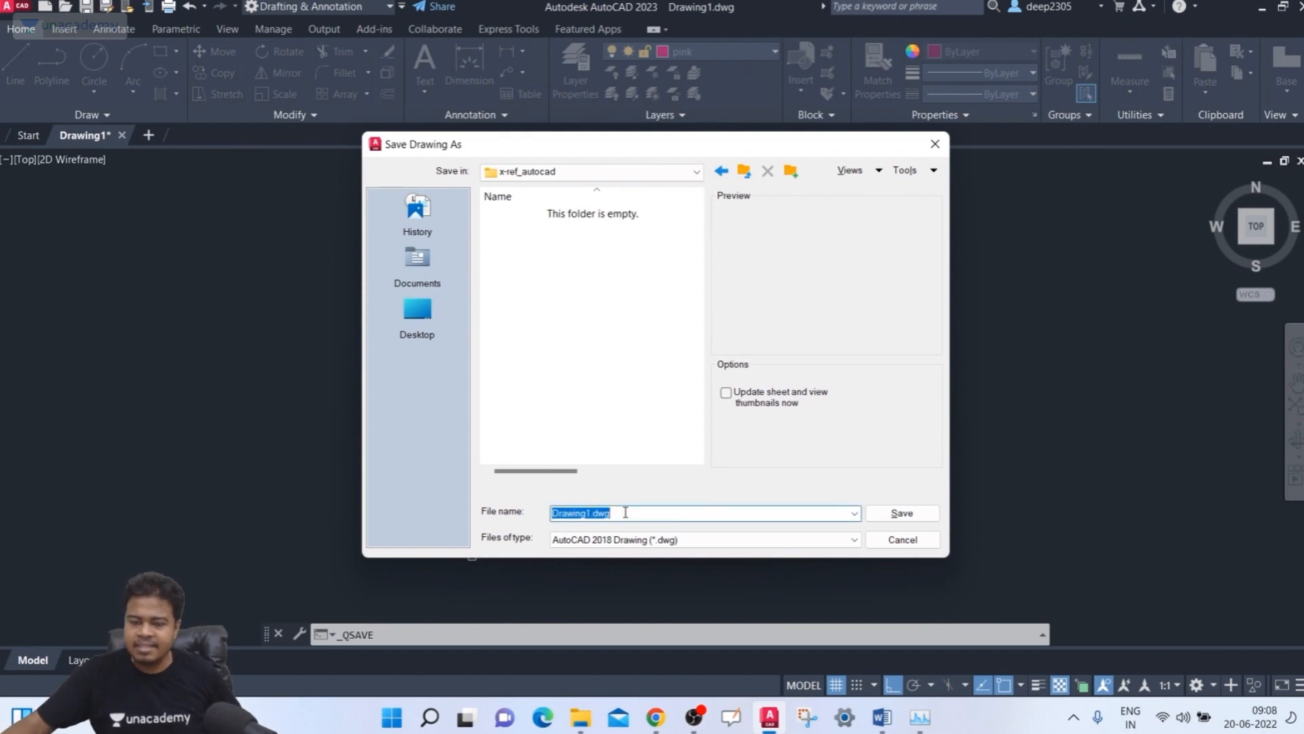
{"action": "type", "text": "main_d"}
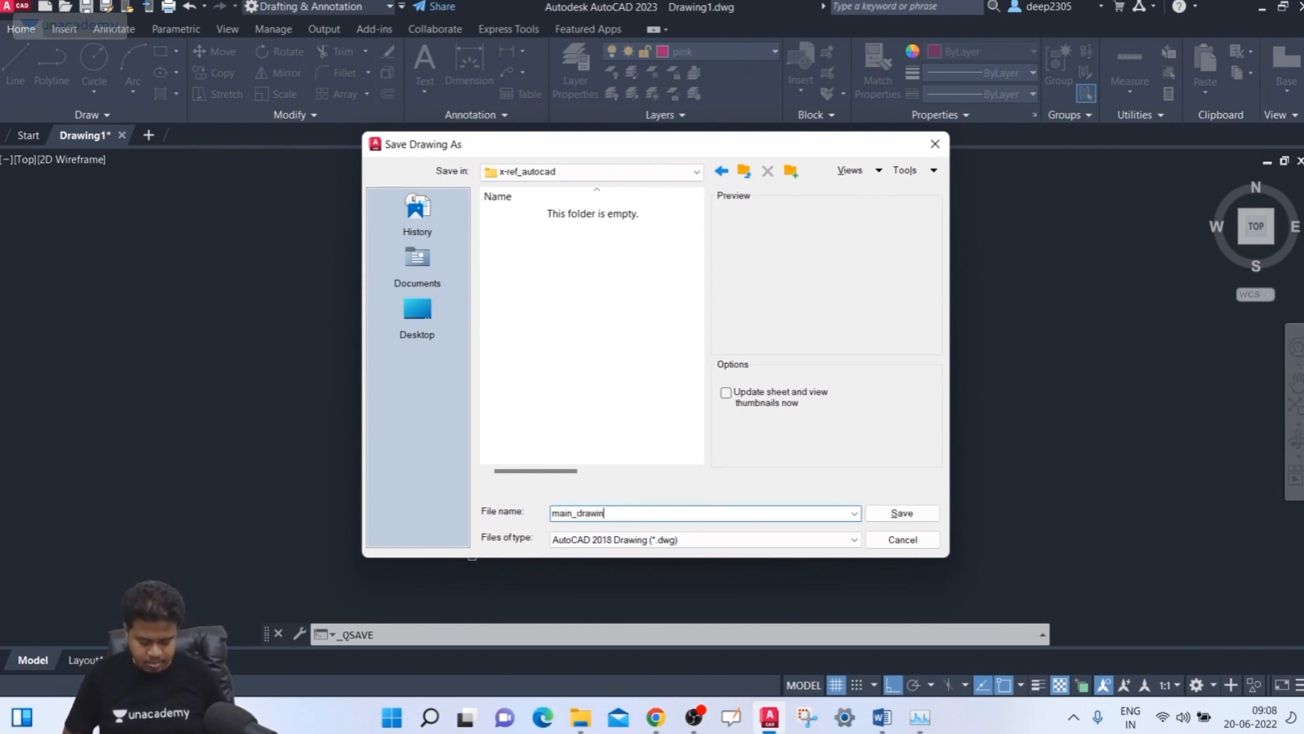
{"action": "key", "text": "Return"}
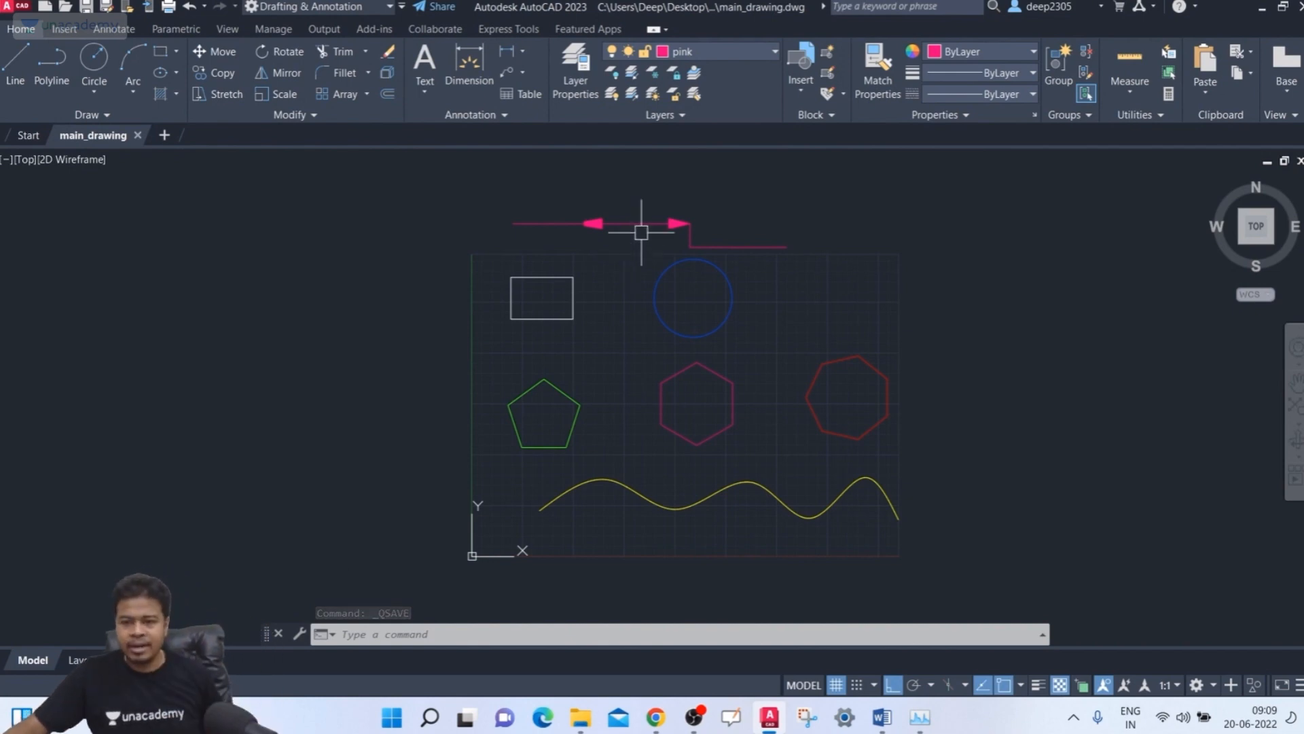
- Delete the circle, the three polygons, the spline and the polyline, keeping only the white rectangle
{"action": "left_click", "coordinate": [1016, 289]}
{"action": "left_click", "coordinate": [667, 547]}
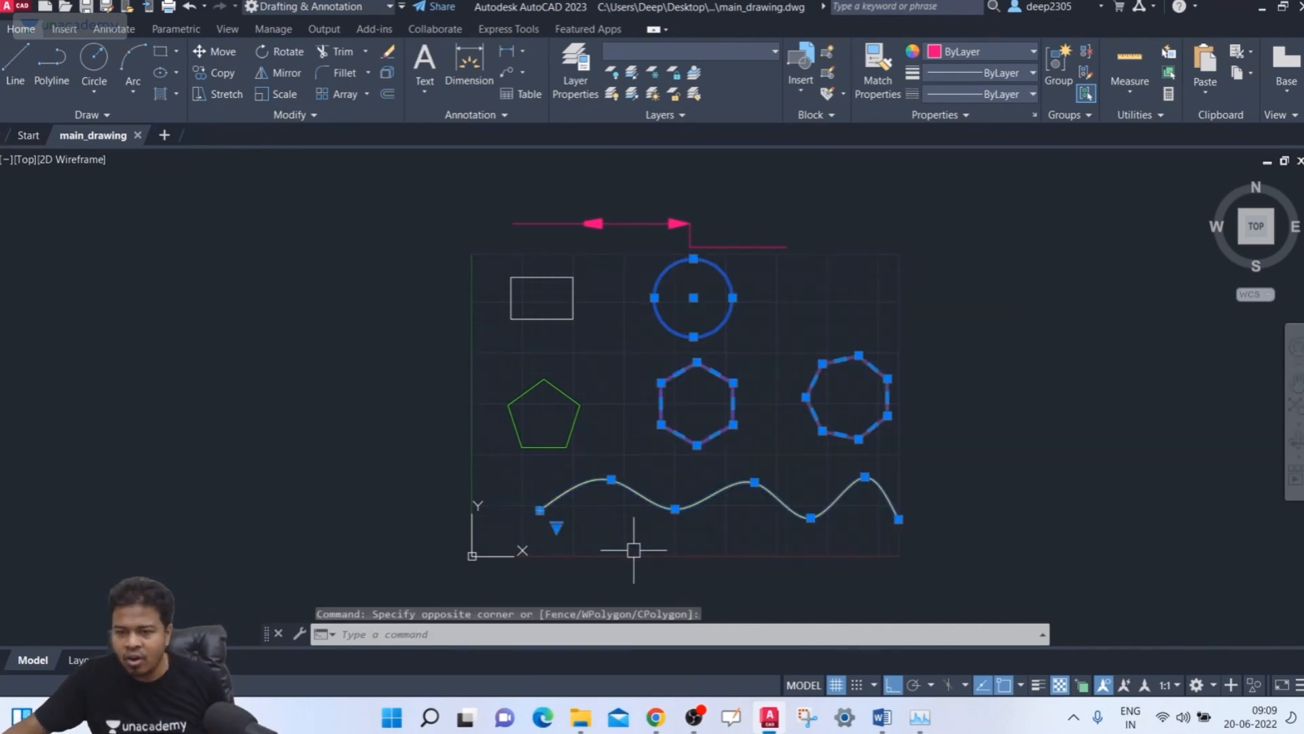
{"action": "left_click", "coordinate": [626, 379]}
{"action": "left_click", "coordinate": [524, 435]}
{"action": "left_click", "coordinate": [733, 206]}
{"action": "left_click", "coordinate": [634, 247]}
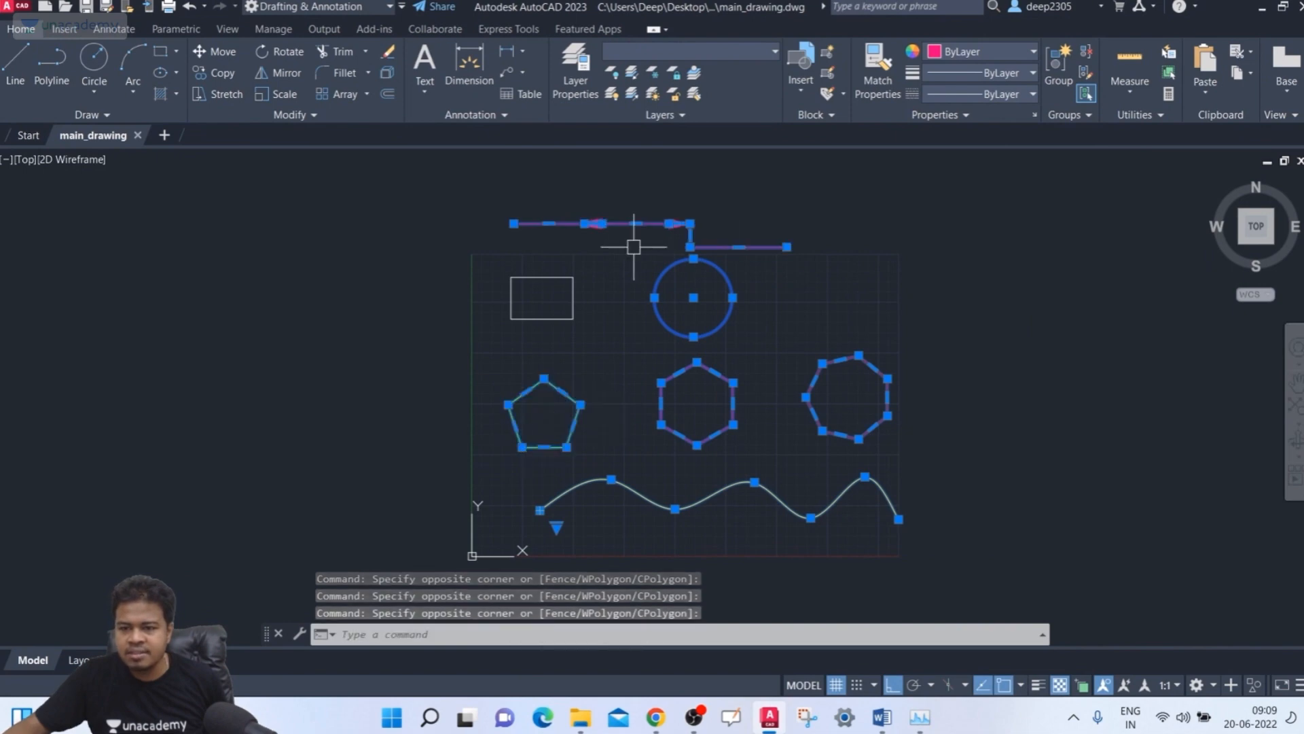
{"action": "key", "text": "Delete"}
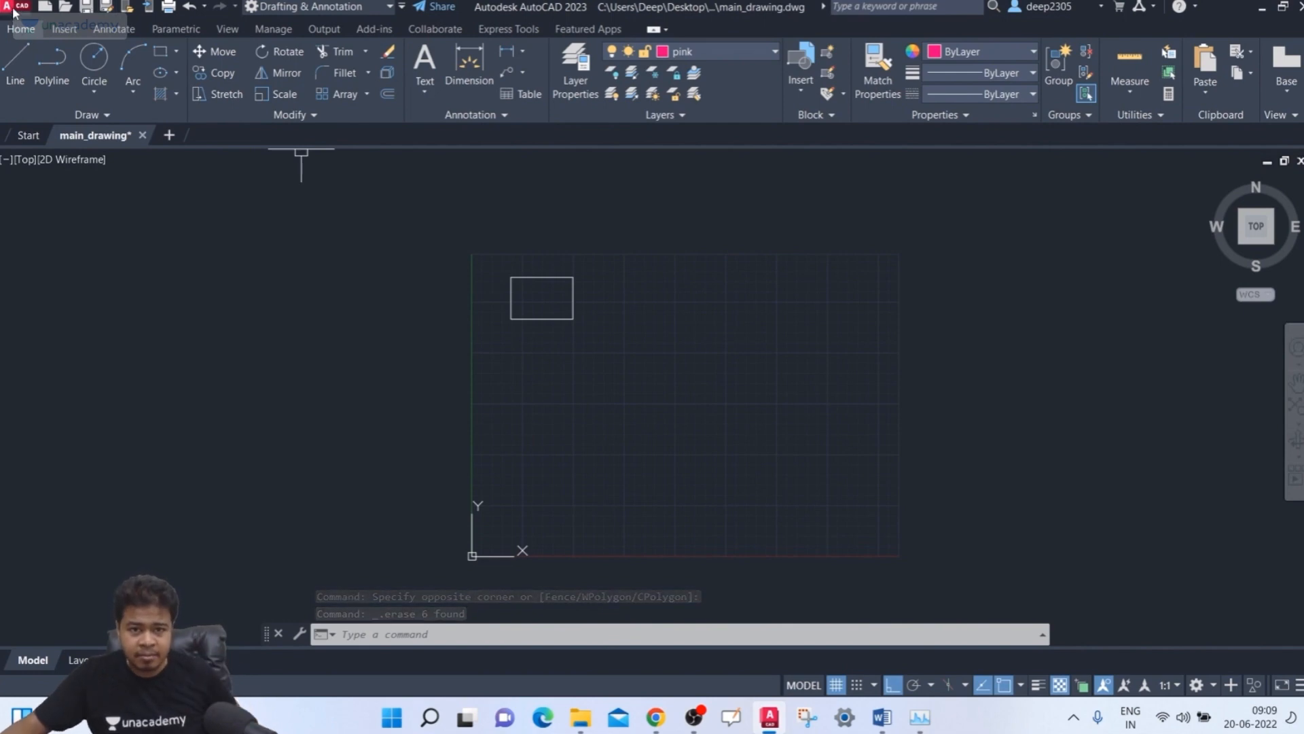
- Save the rectangle-only drawing as rec in the x-ref_autocad folder and reopen main_drawing
{"action": "left_click", "coordinate": [106, 8]}
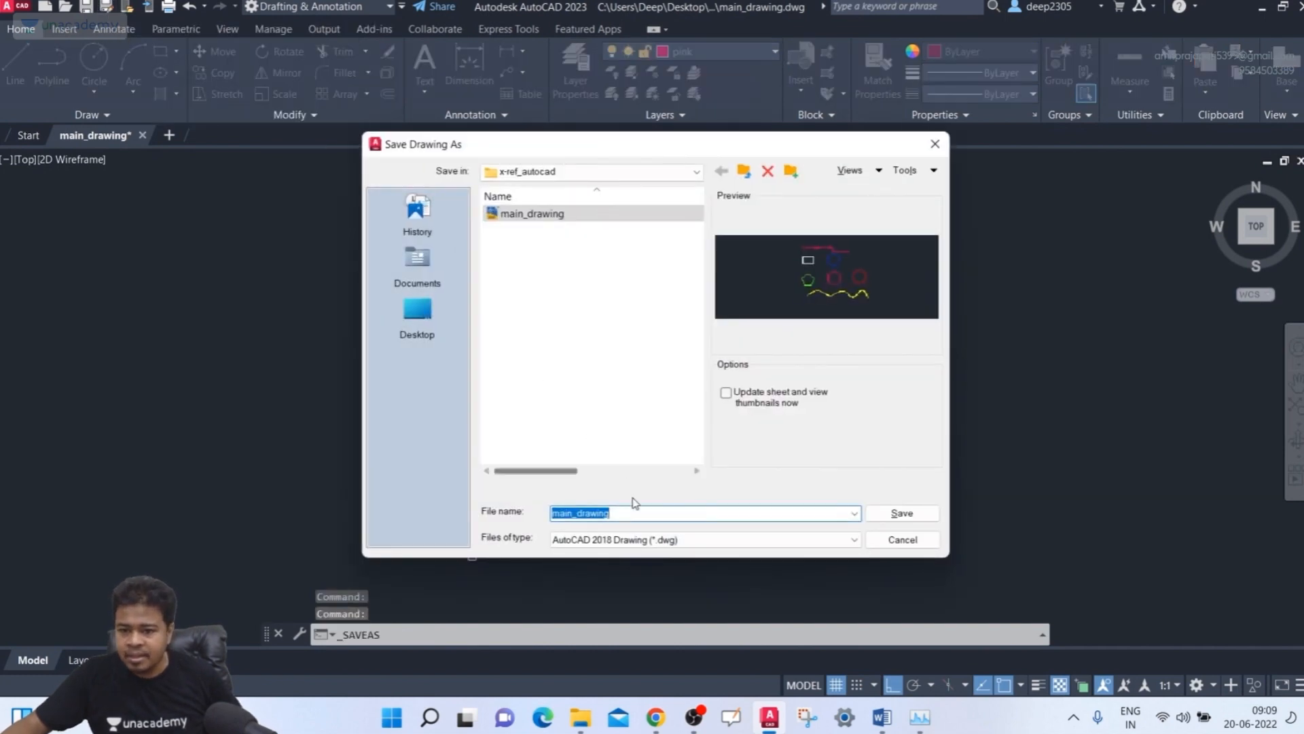
{"action": "type", "text": "rec"}
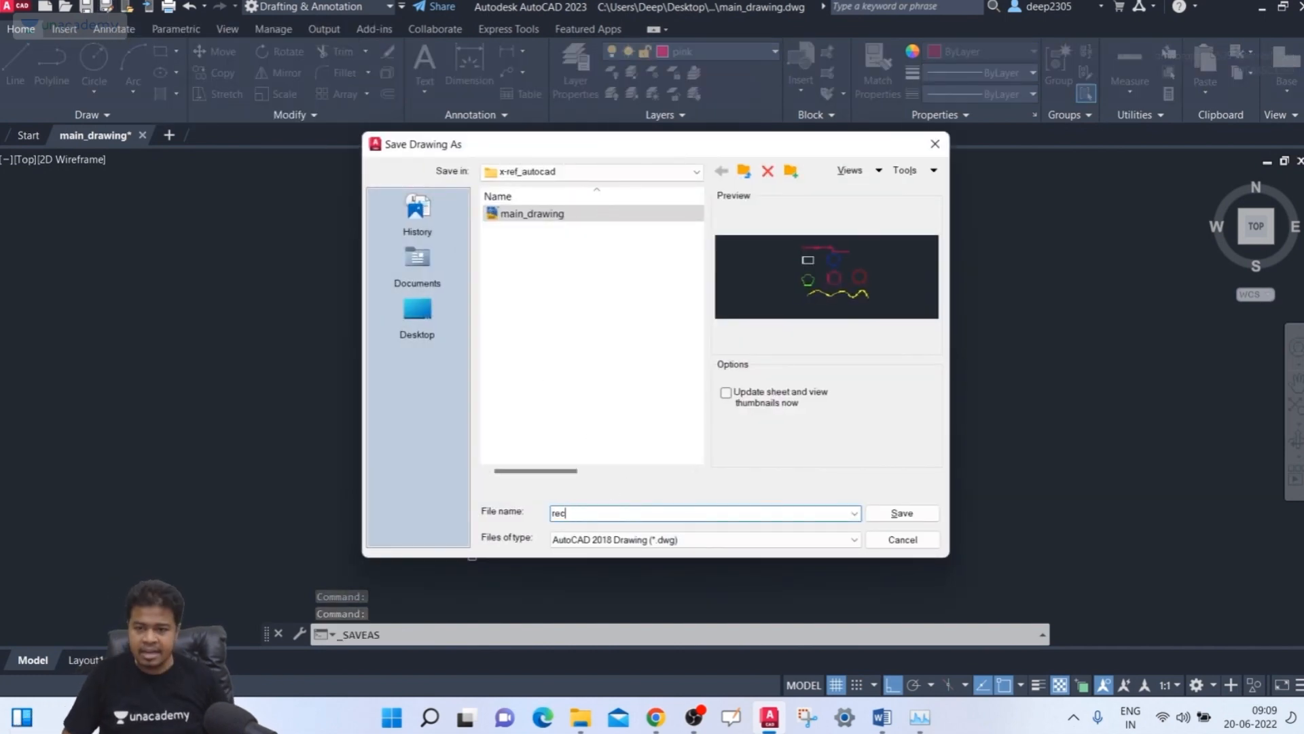
{"action": "left_click", "coordinate": [880, 517]}
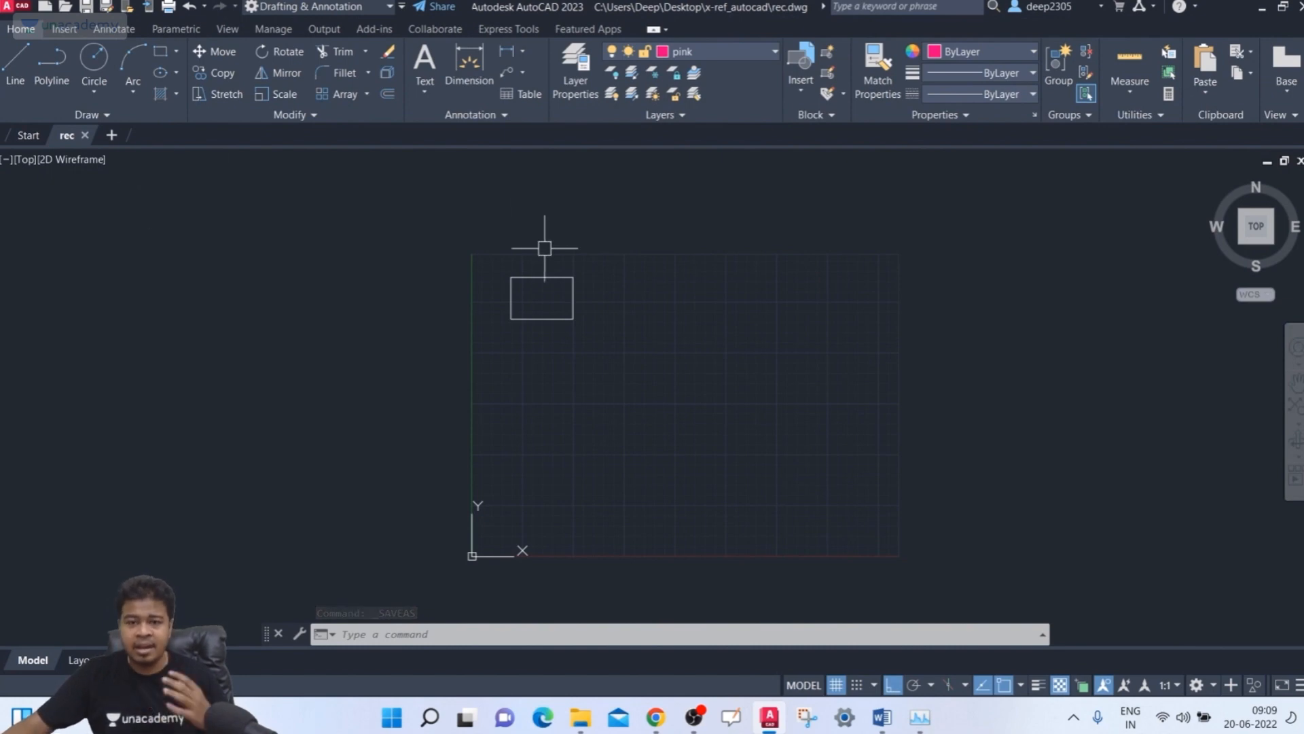
{"action": "left_click", "coordinate": [66, 8]}
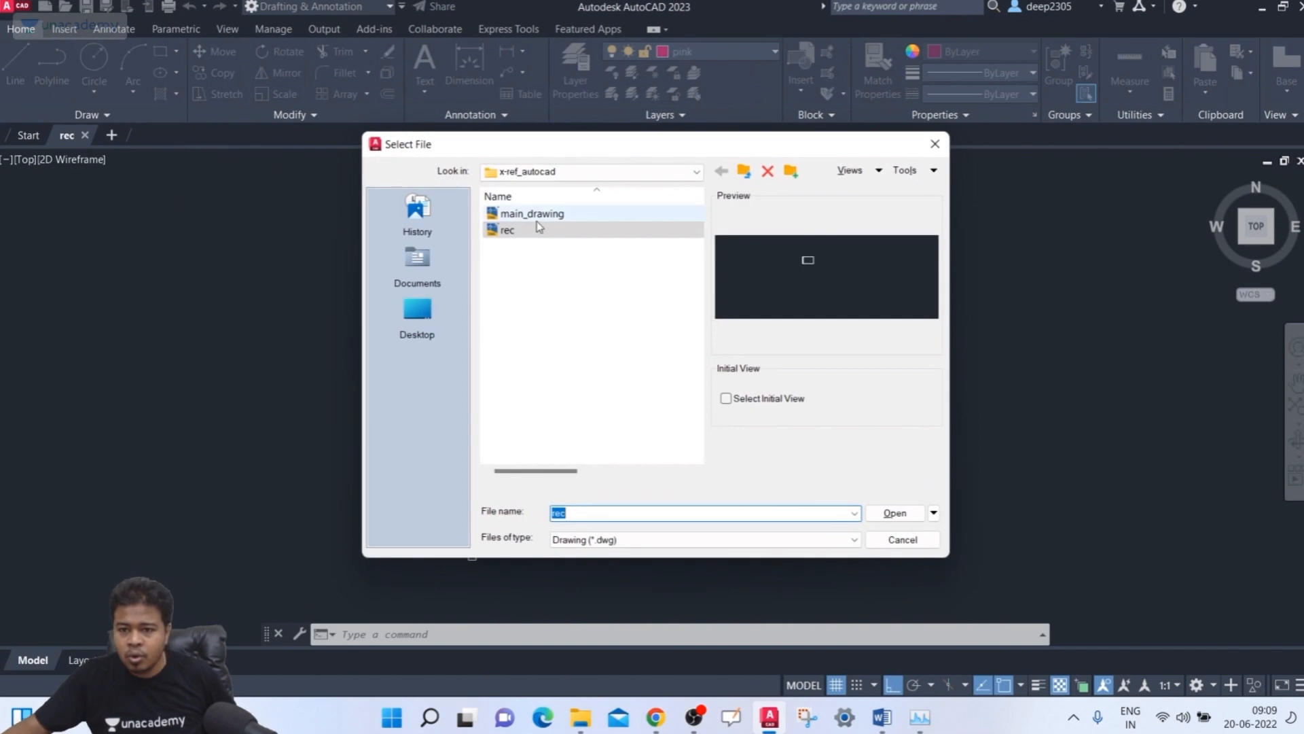
{"action": "left_click", "coordinate": [561, 216]}
{"action": "left_click", "coordinate": [894, 512]}
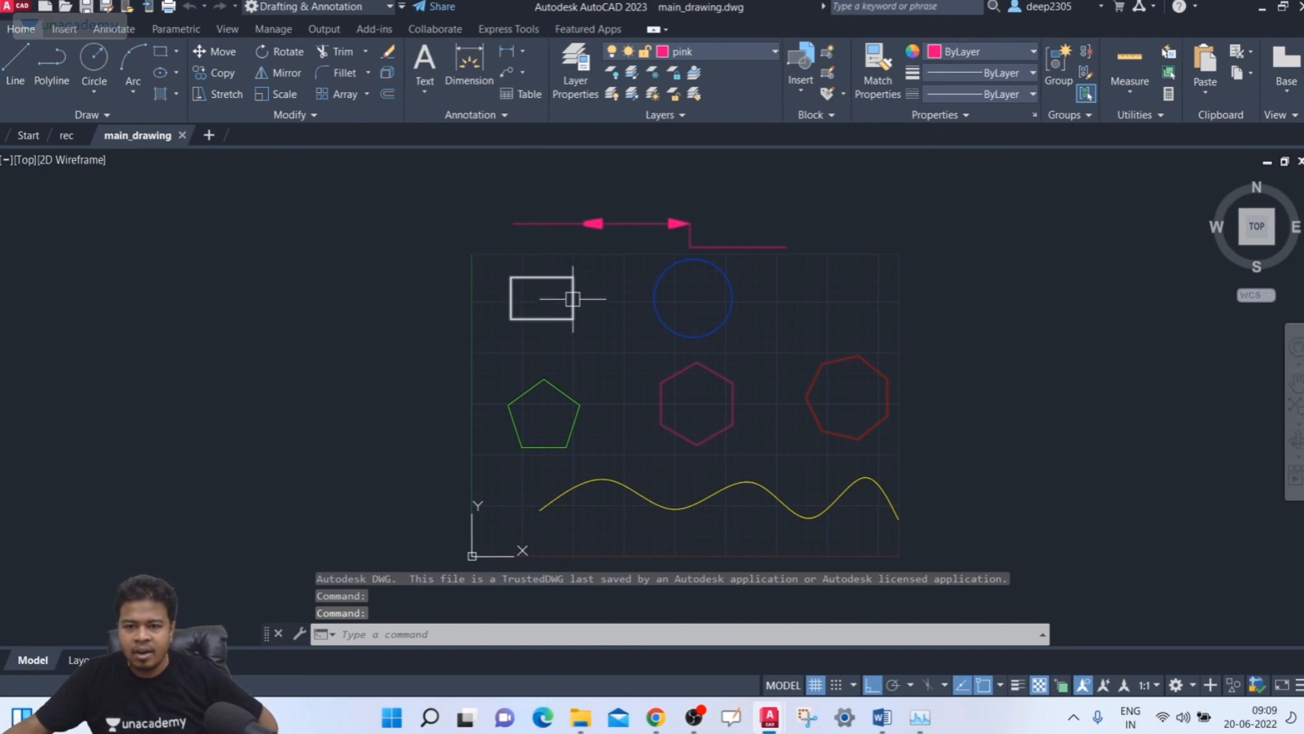
- Delete the circle, the three polygons, the spline and the rectangle, keeping only the pink arrowed polyline
{"action": "left_click", "coordinate": [785, 276]}
{"action": "left_click", "coordinate": [599, 535]}
{"action": "left_click", "coordinate": [984, 416]}
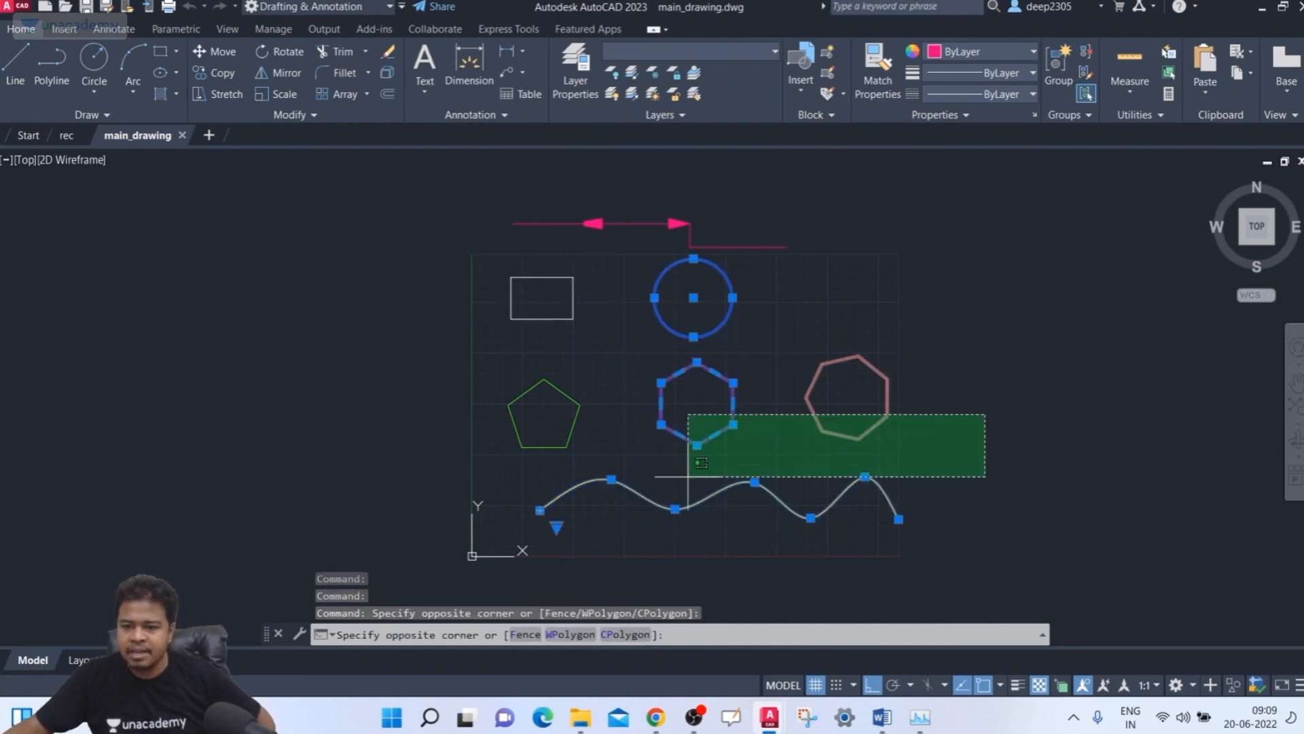
{"action": "left_click", "coordinate": [457, 486]}
{"action": "key", "text": "Delete"}
{"action": "left_click", "coordinate": [621, 326]}
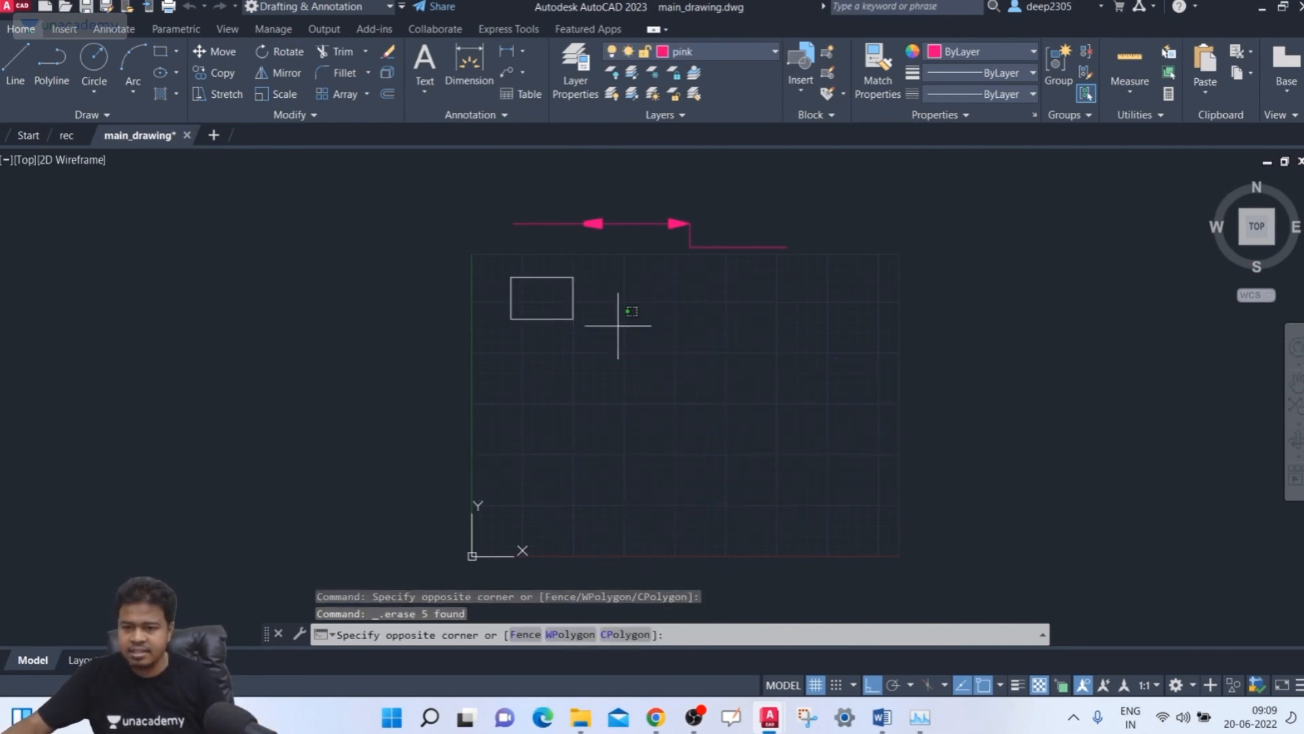
{"action": "left_click", "coordinate": [509, 349]}
{"action": "left_click", "coordinate": [511, 314]}
{"action": "key", "text": "Delete"}
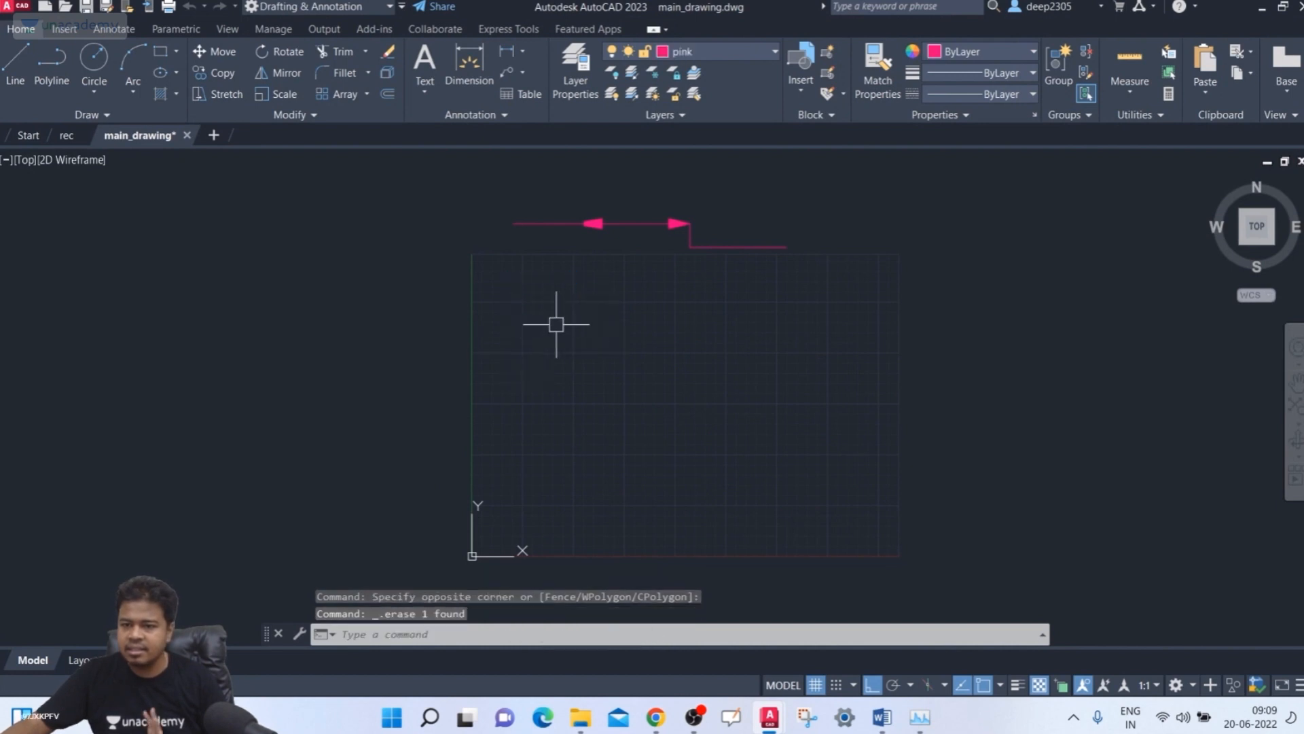
- Save the polyline-only drawing as Polyline in the x-ref_autocad folder and reopen main_drawing
{"action": "left_click", "coordinate": [105, 8]}
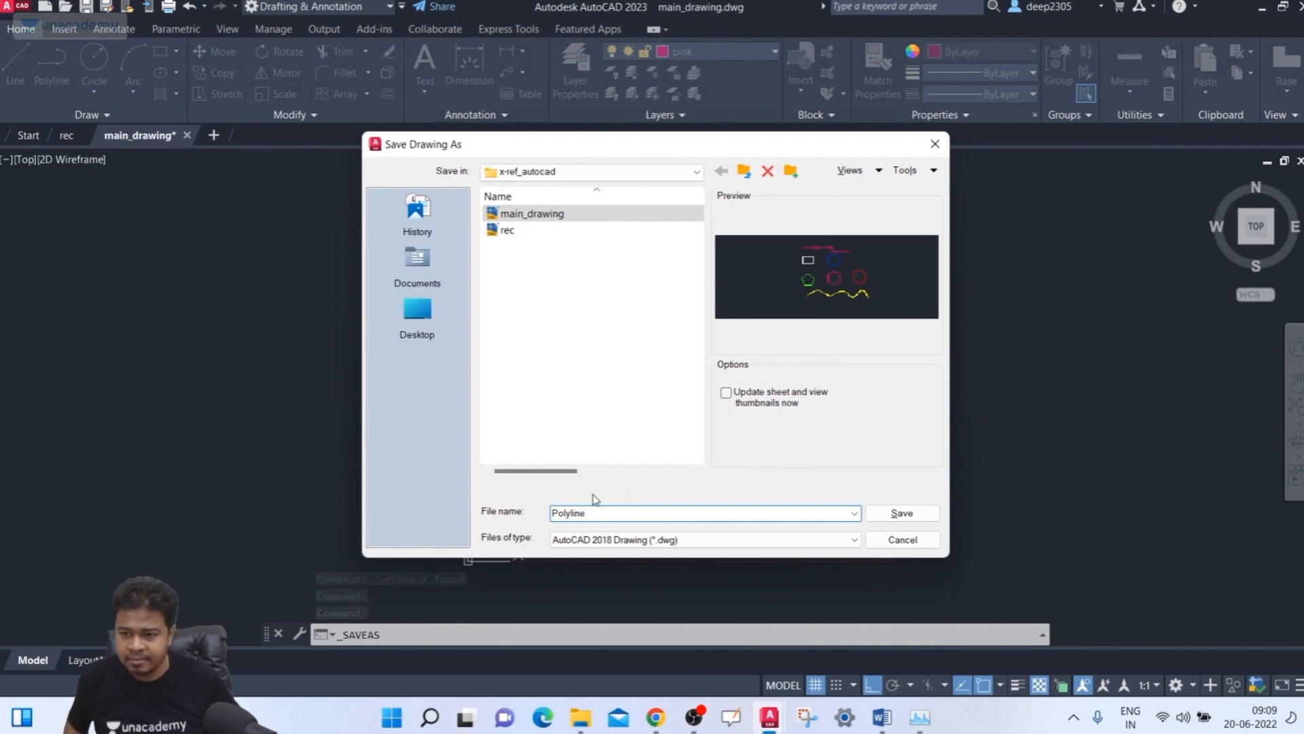
{"action": "key", "text": "Return"}
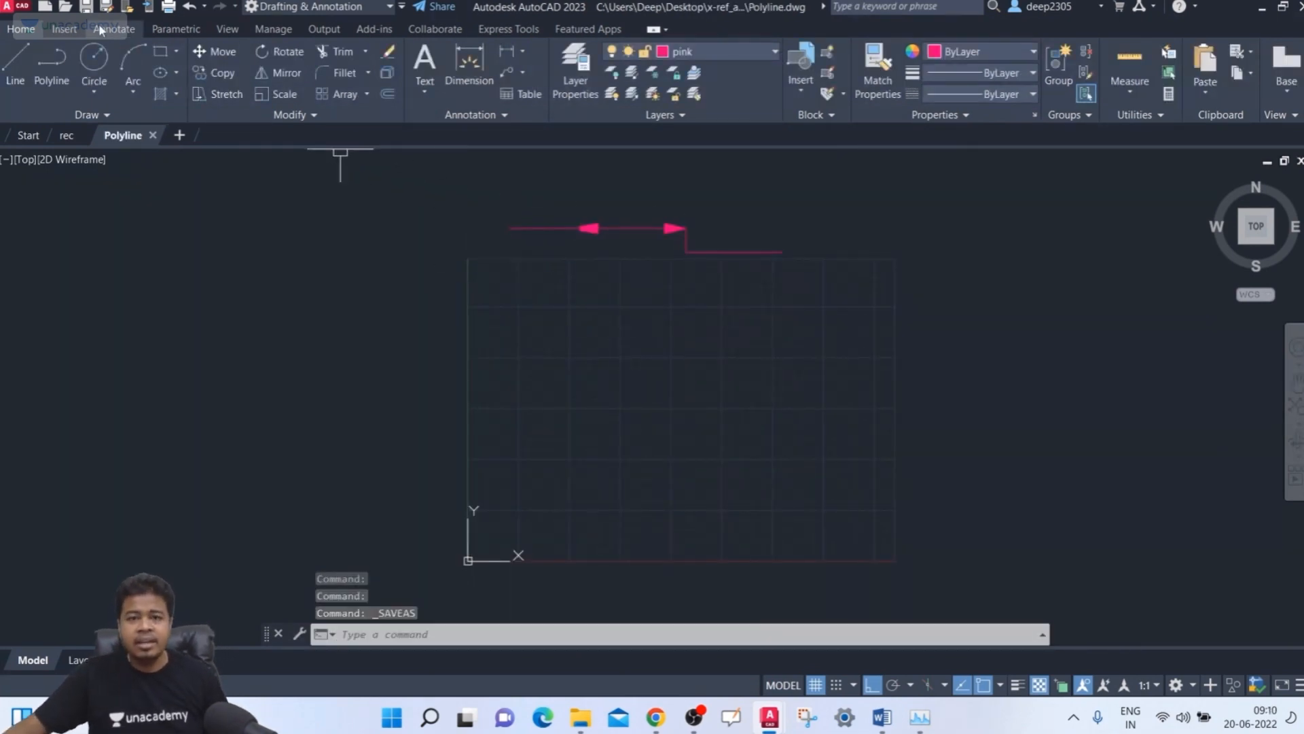
{"action": "left_click", "coordinate": [70, 6]}
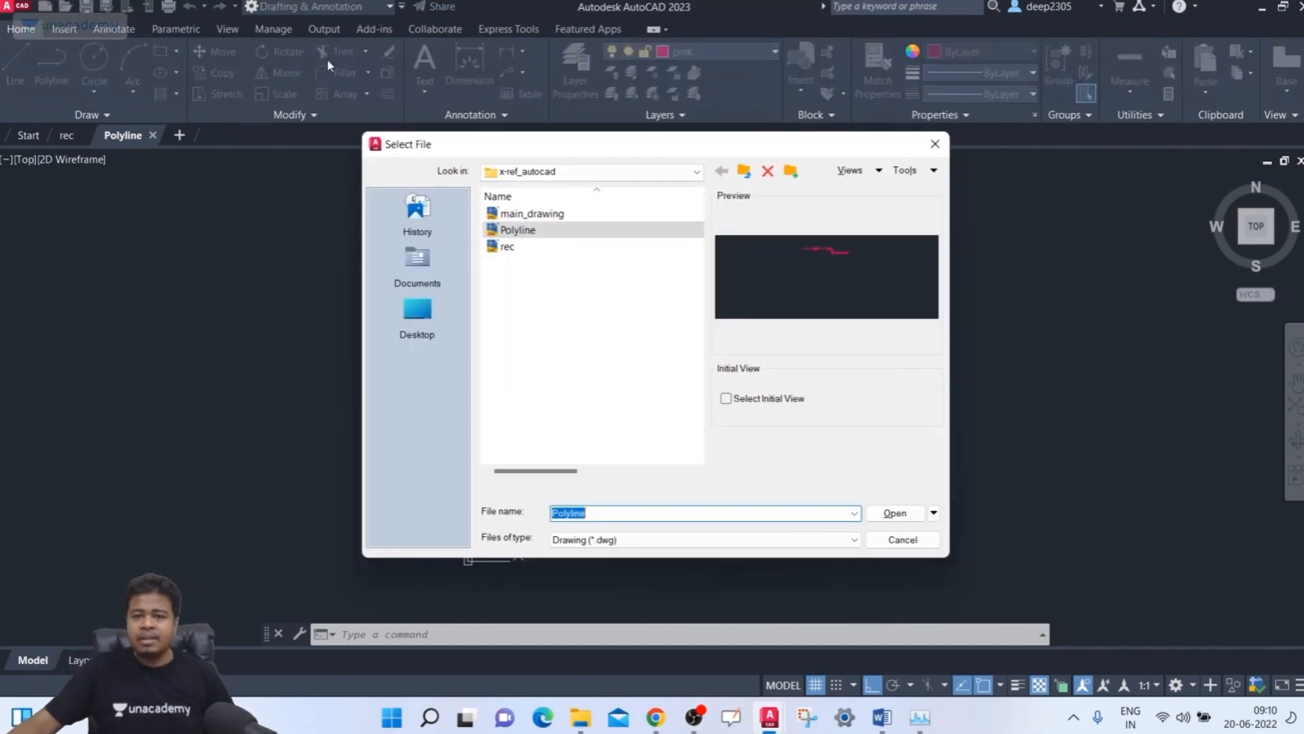
{"action": "left_click", "coordinate": [543, 213]}
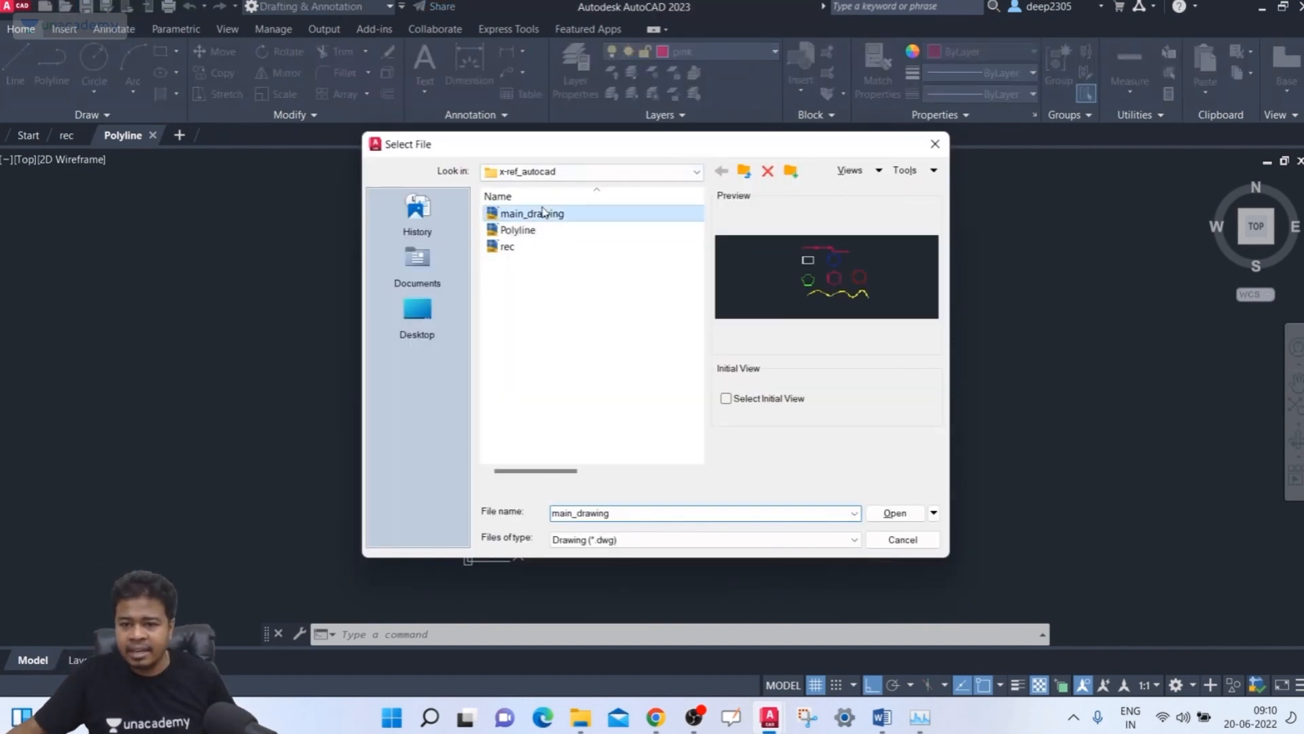
{"action": "left_click", "coordinate": [887, 514]}
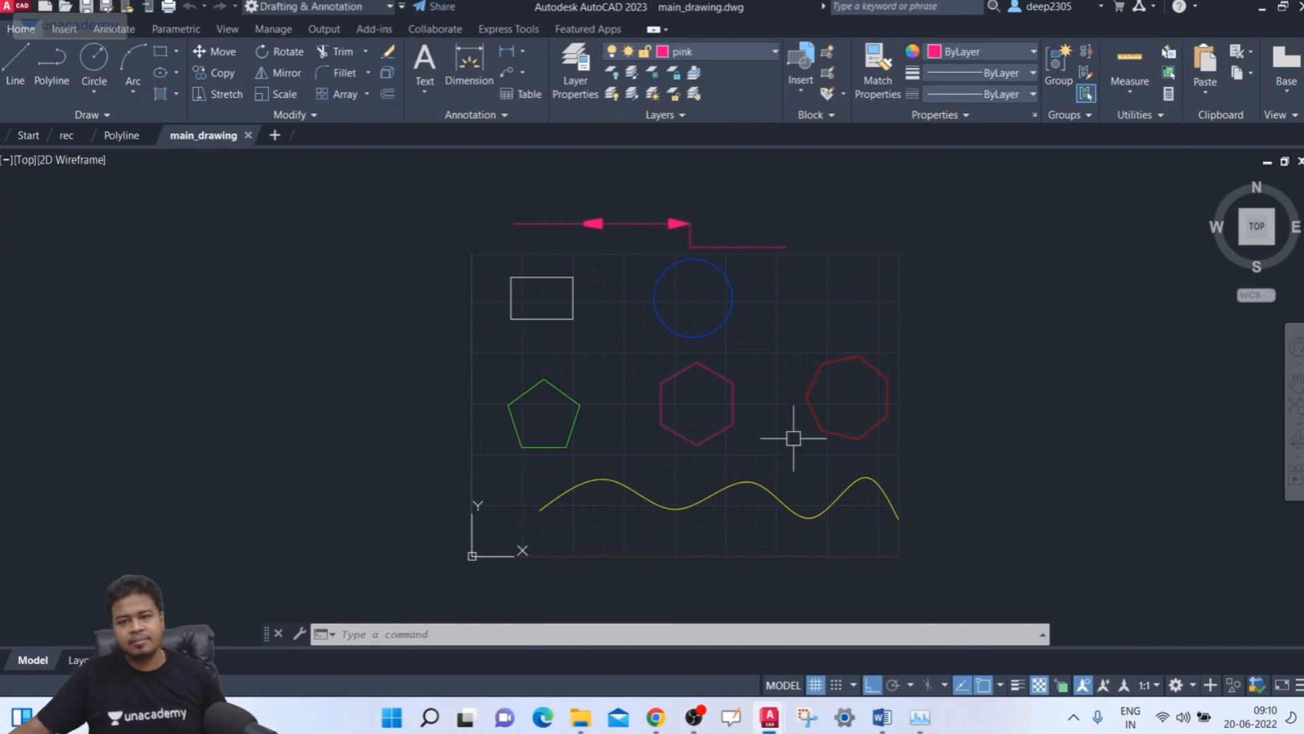
- Delete the polyline, the rectangle, the three polygons and the spline, keeping only the blue circle
{"action": "left_click", "coordinate": [773, 198]}
{"action": "left_click", "coordinate": [587, 237]}
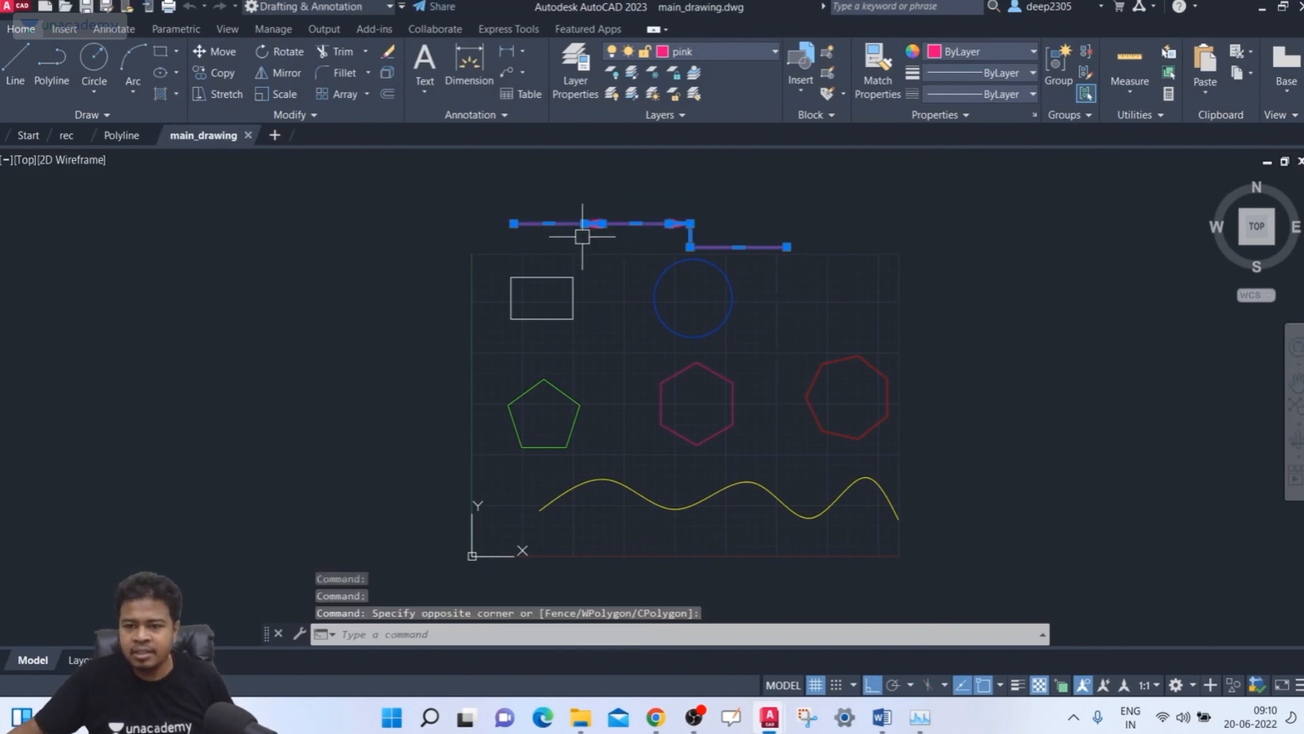
{"action": "left_click", "coordinate": [573, 269]}
{"action": "left_click", "coordinate": [517, 337]}
{"action": "left_click", "coordinate": [970, 378]}
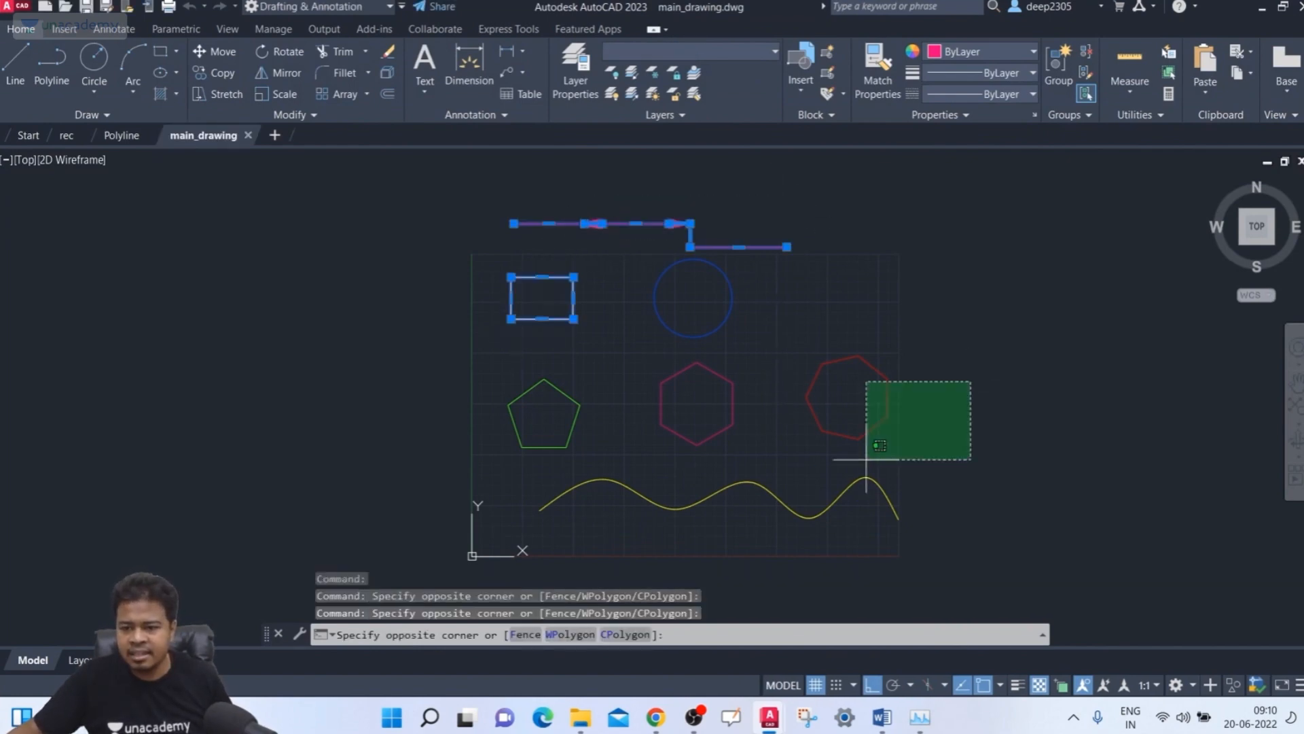
{"action": "left_click", "coordinate": [523, 544]}
{"action": "key", "text": "Delete"}
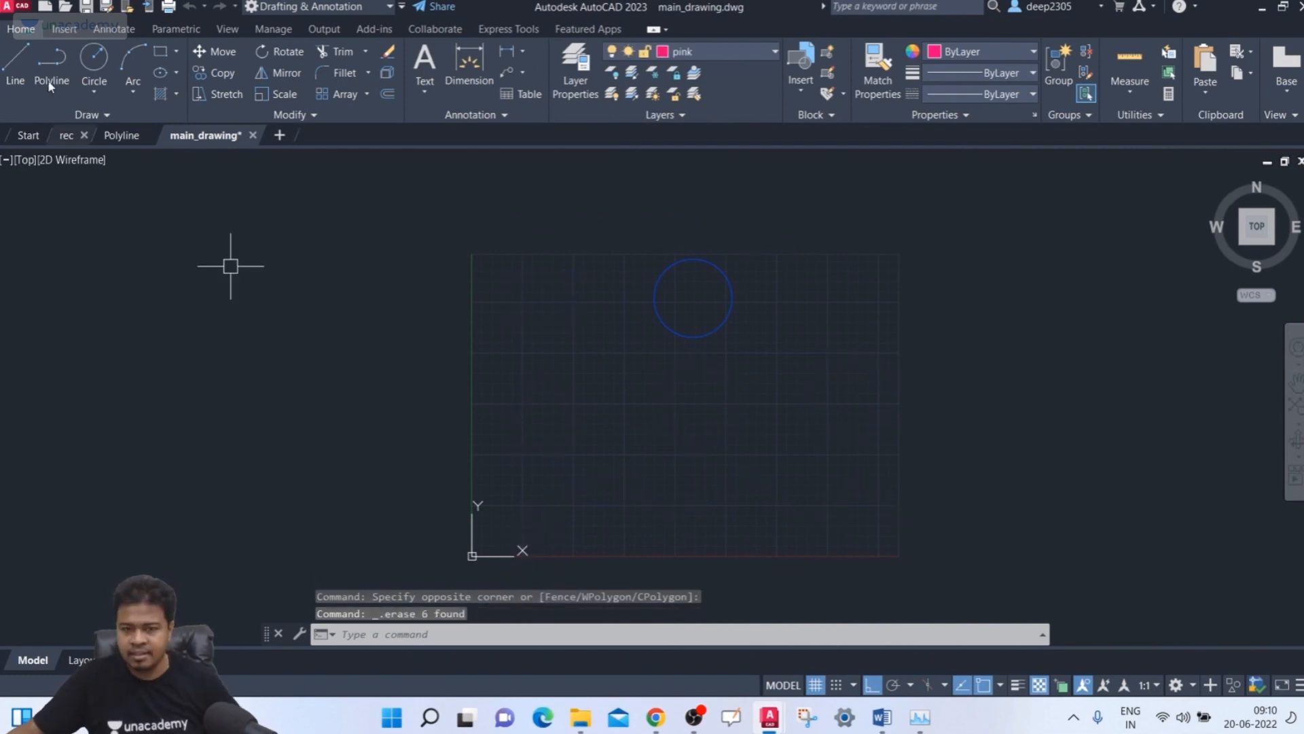
- Save the circle-only drawing as blue_circle in the x-ref_autocad folder and reopen main_drawing
{"action": "left_click", "coordinate": [110, 7]}
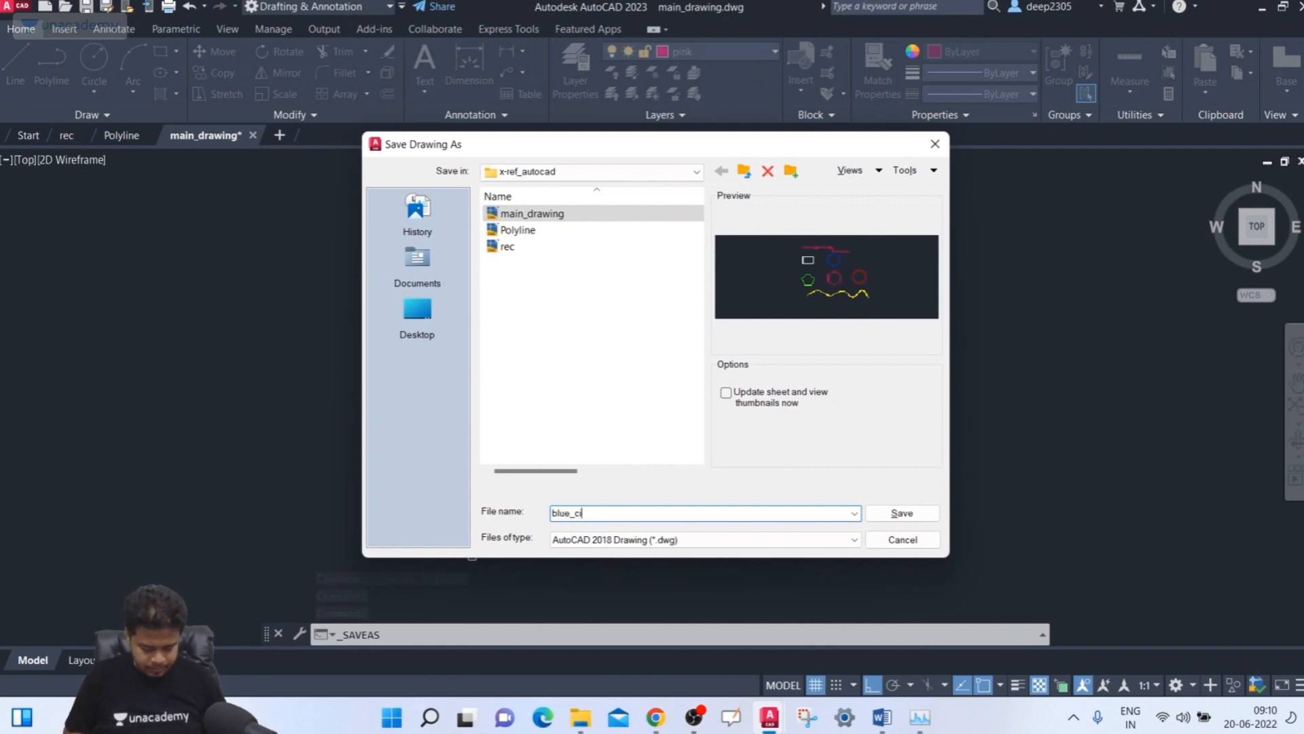
{"action": "type", "text": "blue_circle"}
{"action": "key", "text": "Return"}
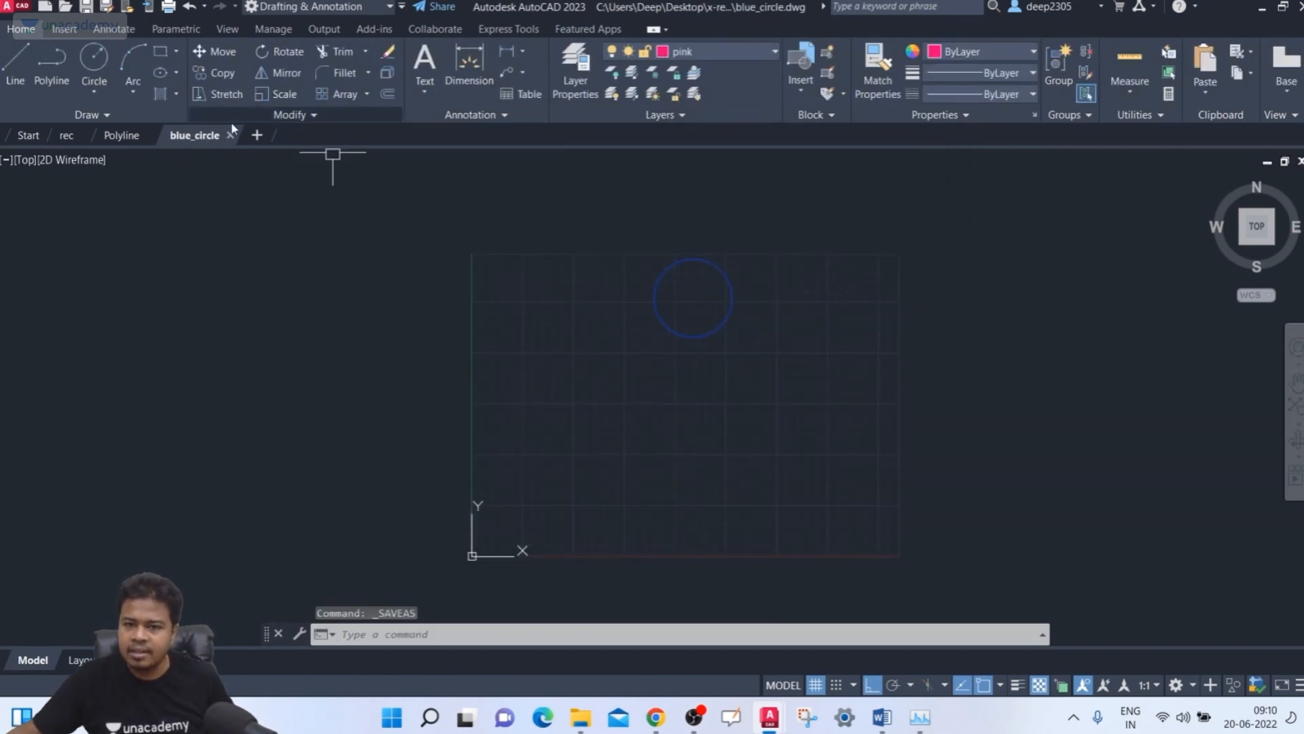
{"action": "left_click", "coordinate": [64, 8]}
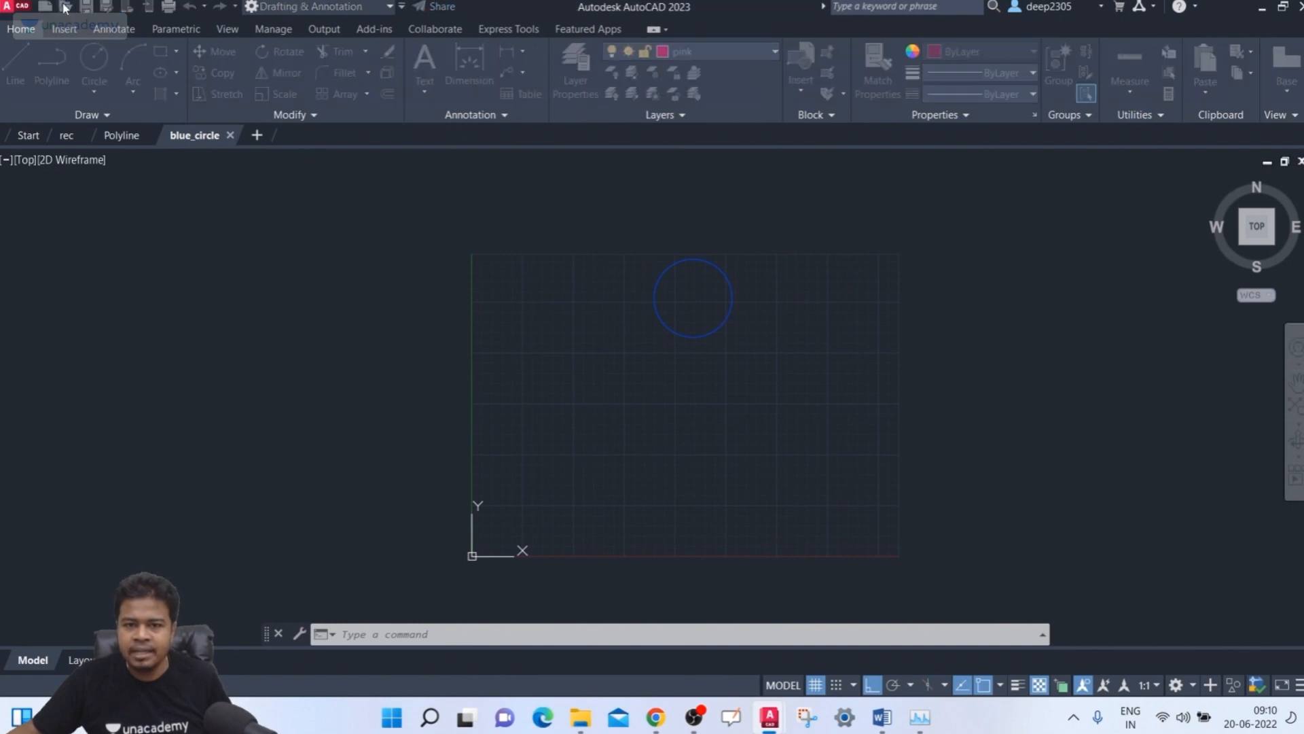
{"action": "left_click", "coordinate": [532, 229]}
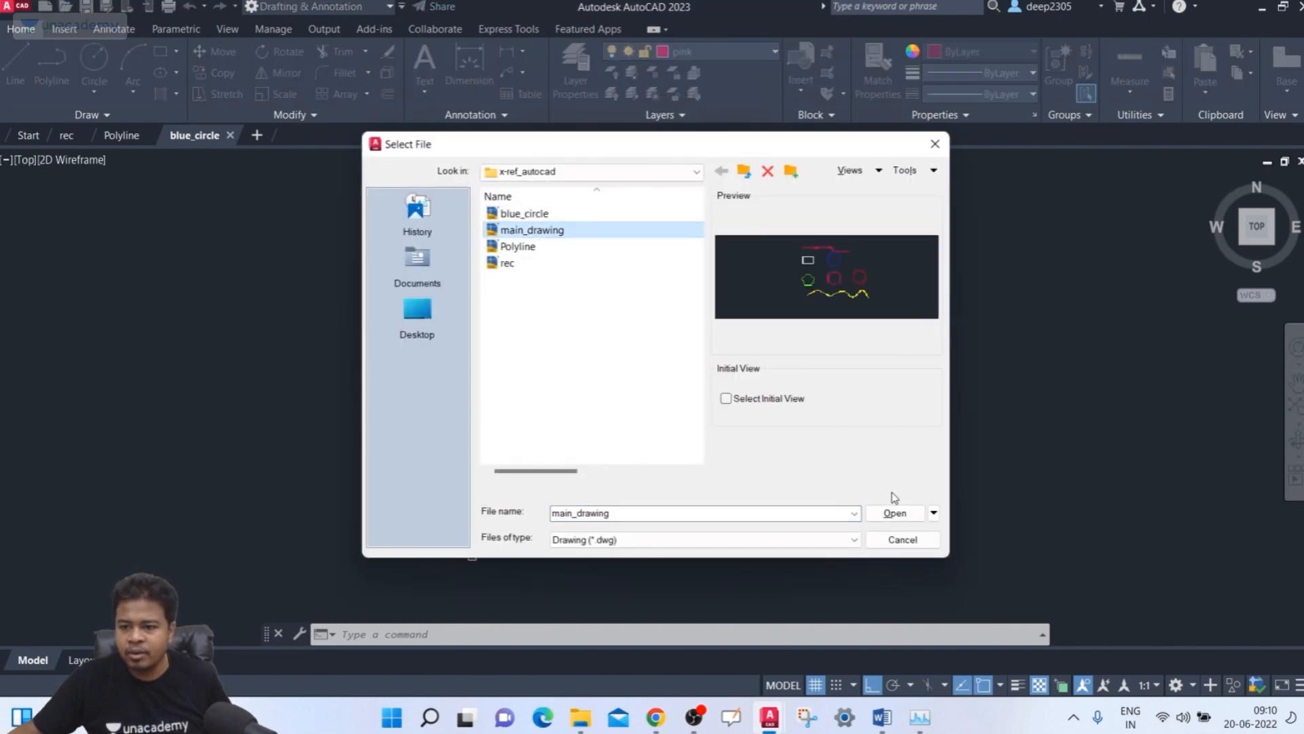
{"action": "left_click", "coordinate": [894, 513]}
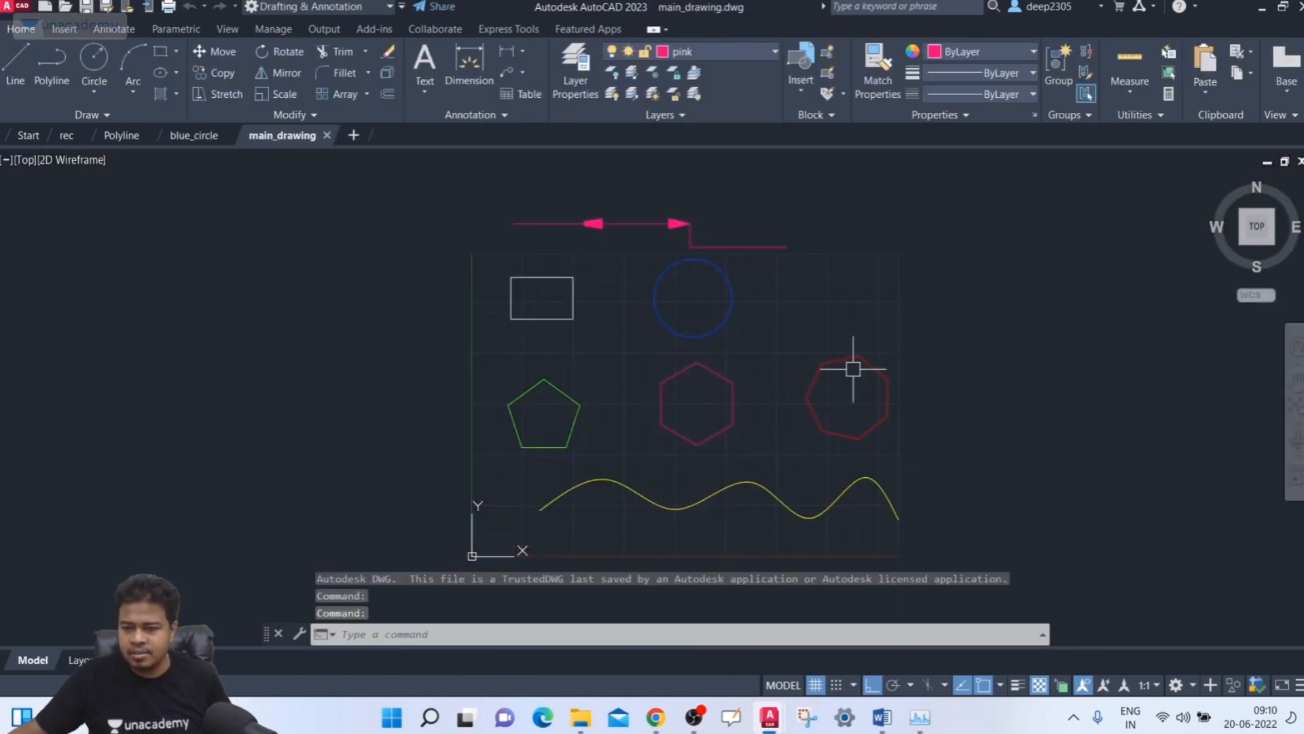
- Delete the polyline, rectangle, circle, hexagon, heptagon and spline, keeping only the green pentagon
{"action": "left_click", "coordinate": [977, 367]}
{"action": "left_click", "coordinate": [478, 524]}
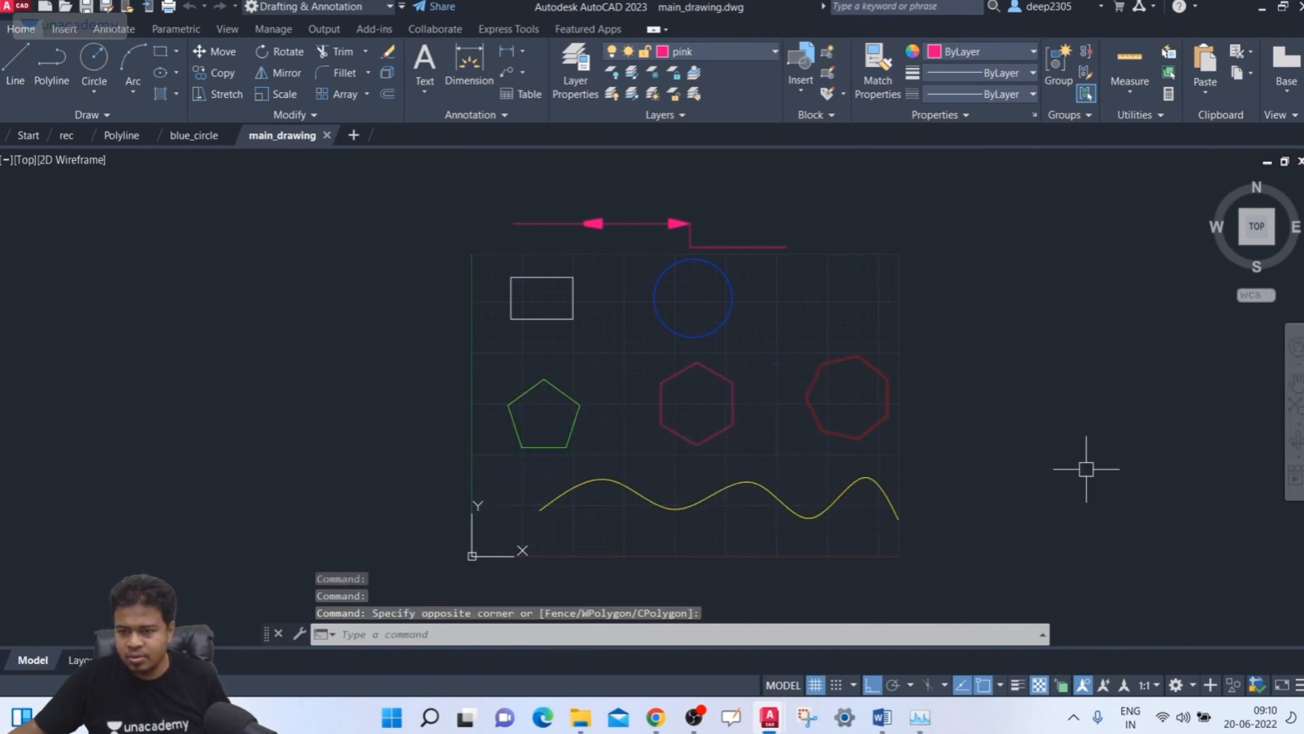
{"action": "left_click", "coordinate": [908, 205]}
{"action": "left_click", "coordinate": [471, 317]}
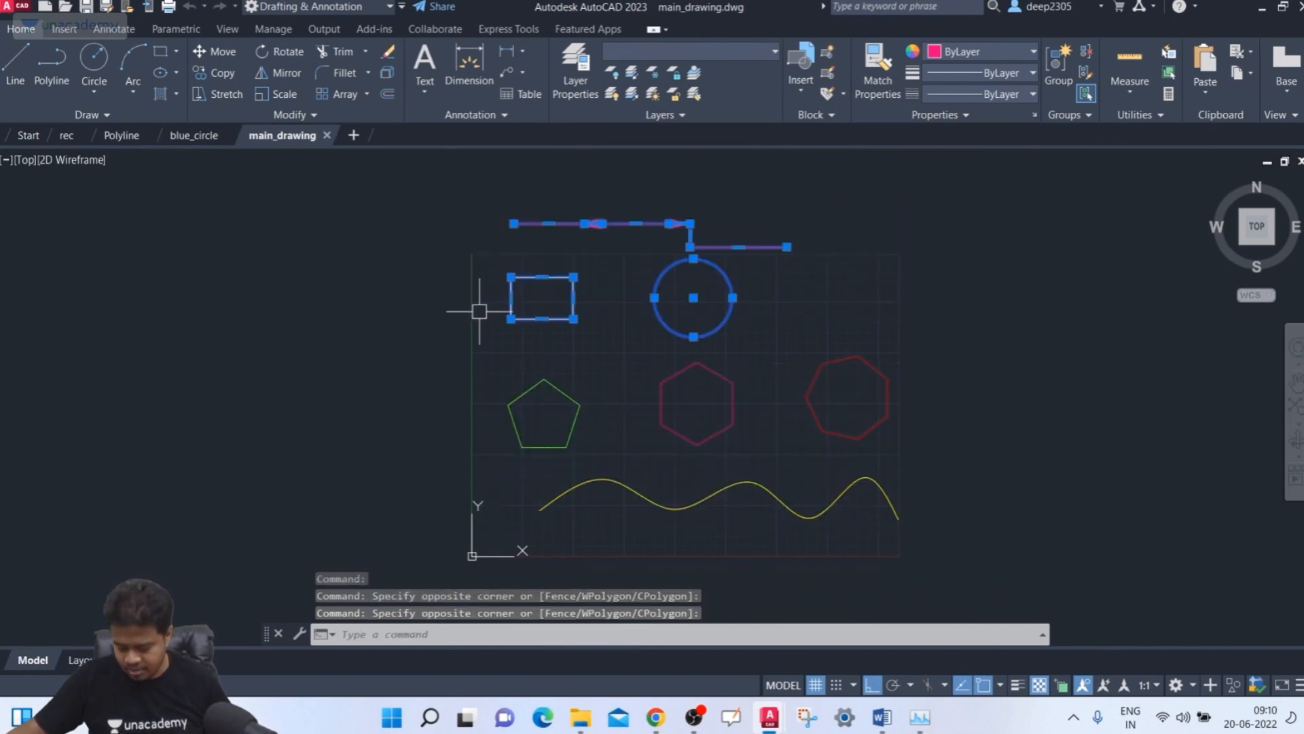
{"action": "key", "text": "Delete"}
{"action": "left_click", "coordinate": [1013, 357]}
{"action": "left_click", "coordinate": [638, 522]}
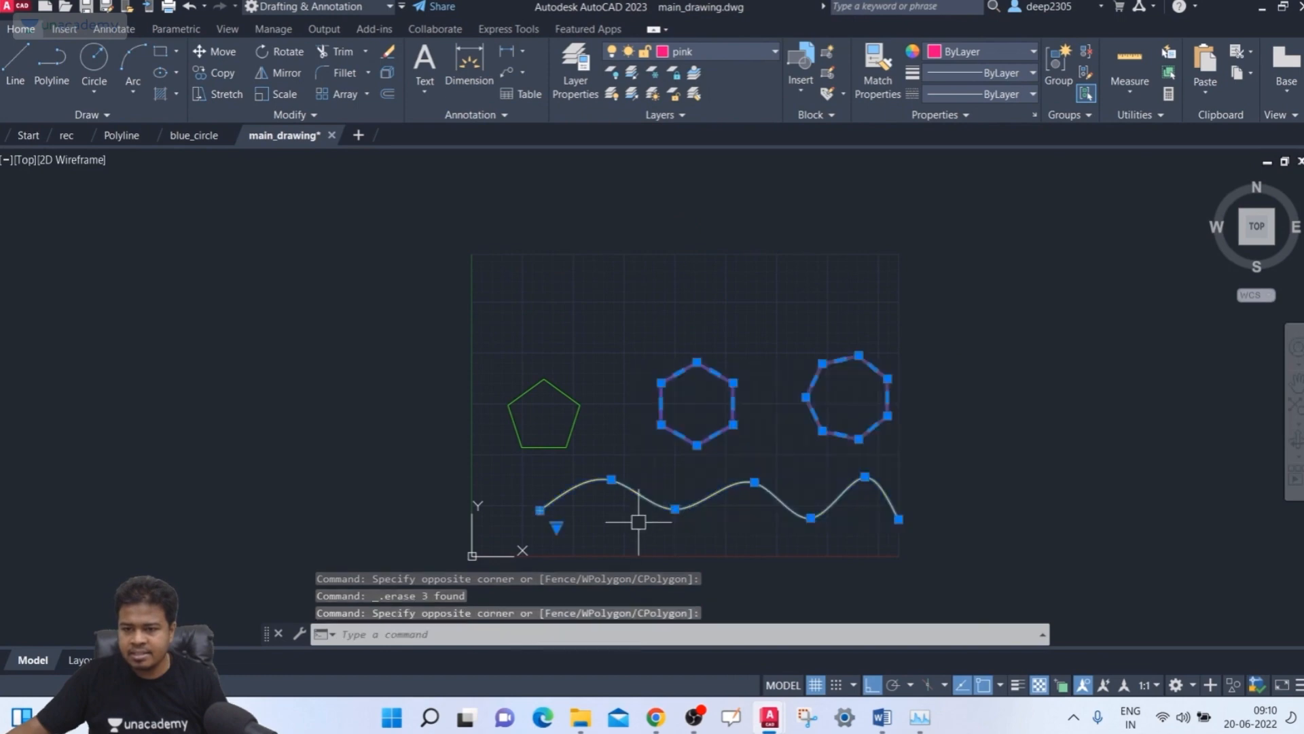
{"action": "key", "text": "Delete"}
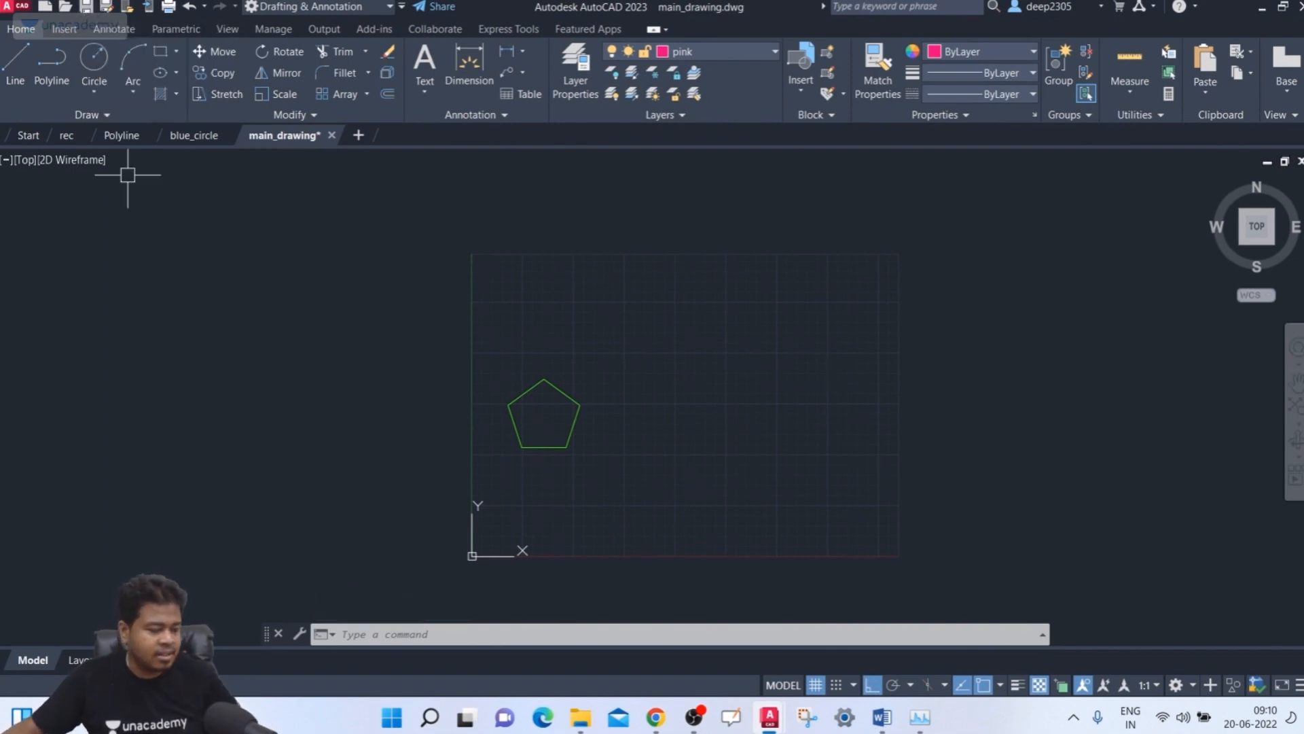
- Save the pentagon-only drawing as green_pentagon in the x-ref_autocad folder and reopen main_drawing
{"action": "left_click", "coordinate": [108, 10]}
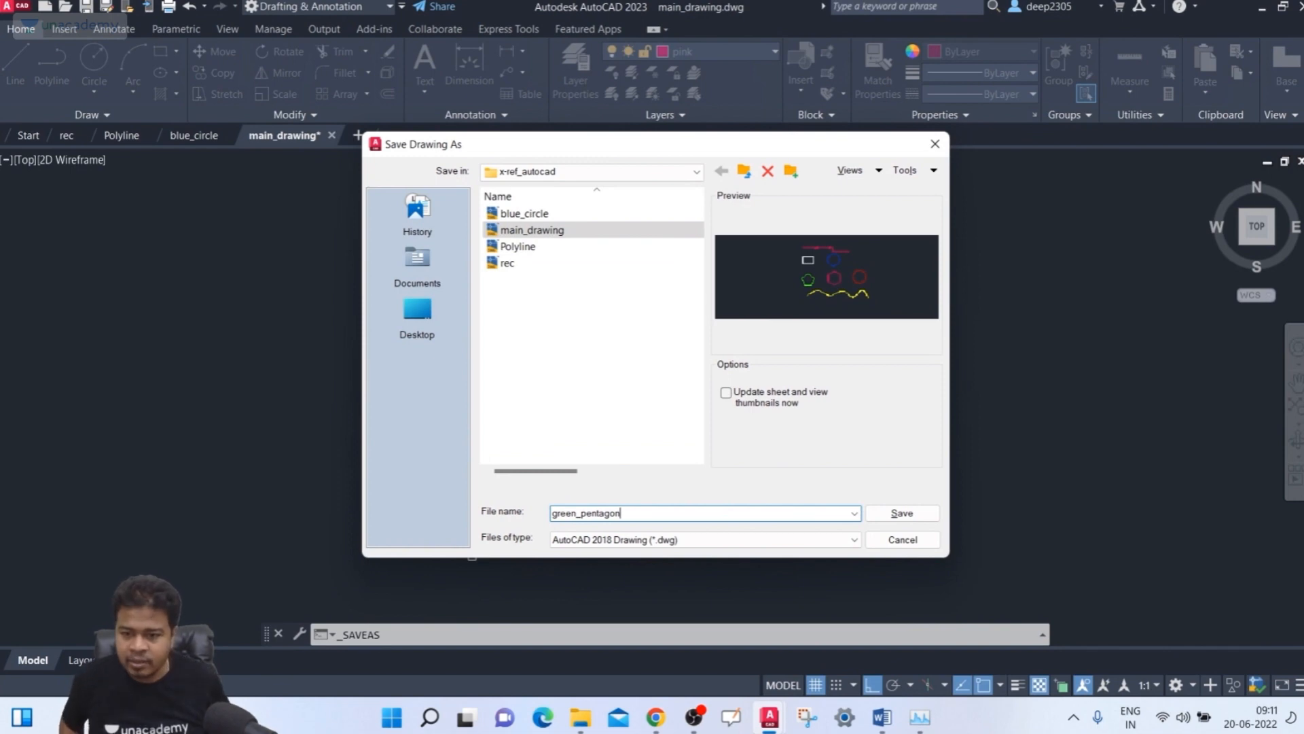
{"action": "key", "text": "Return"}
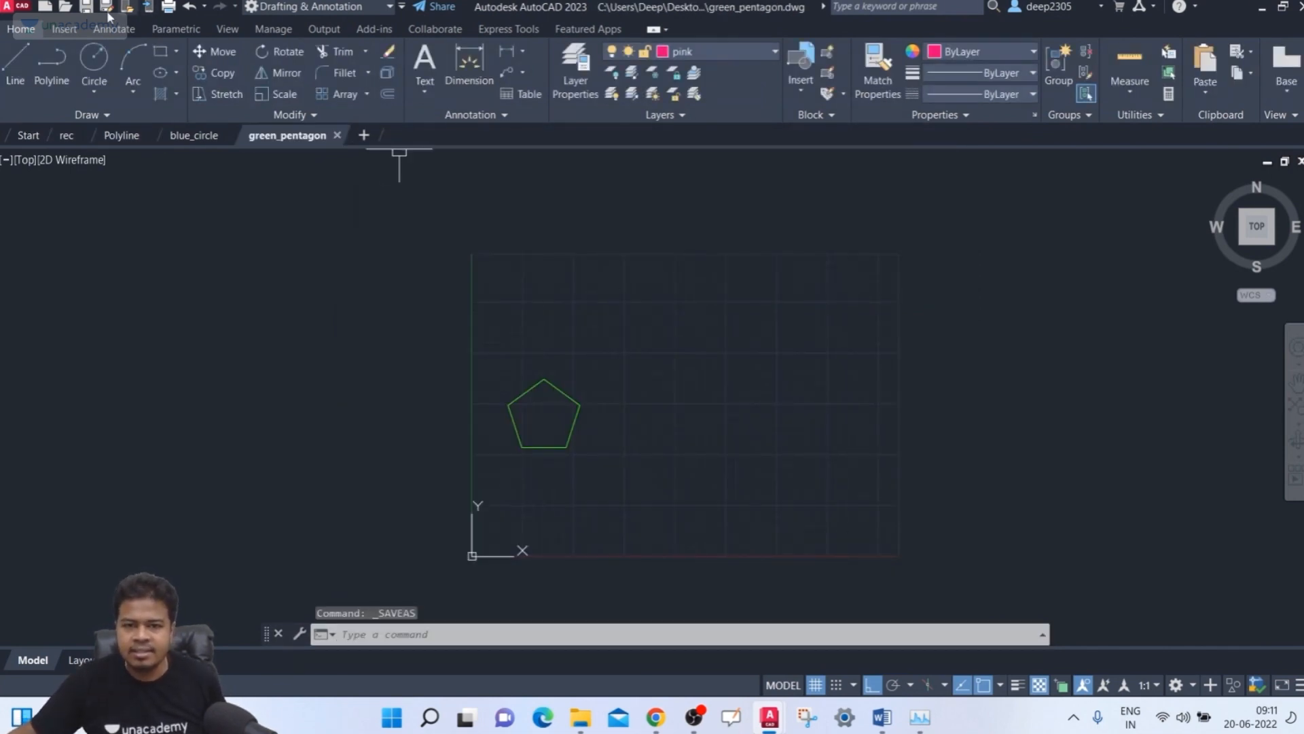
{"action": "left_click", "coordinate": [68, 7]}
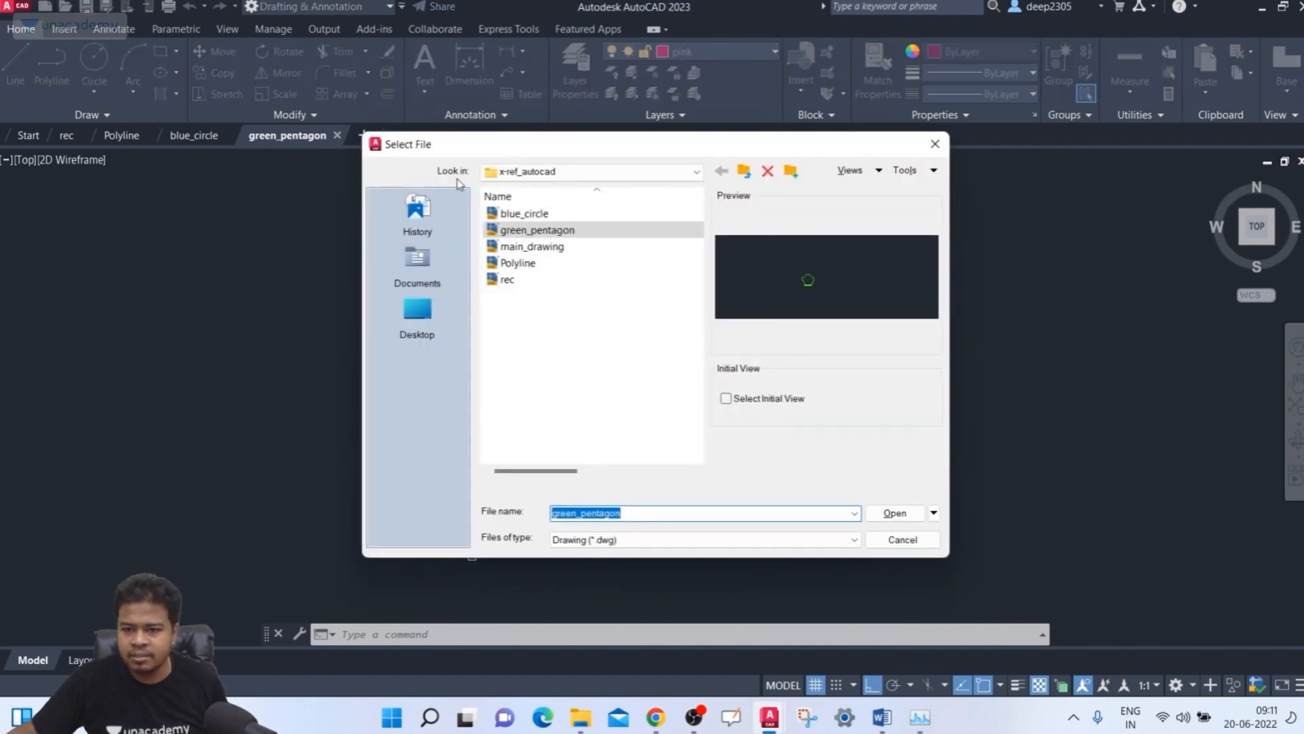
{"action": "left_click", "coordinate": [529, 247]}
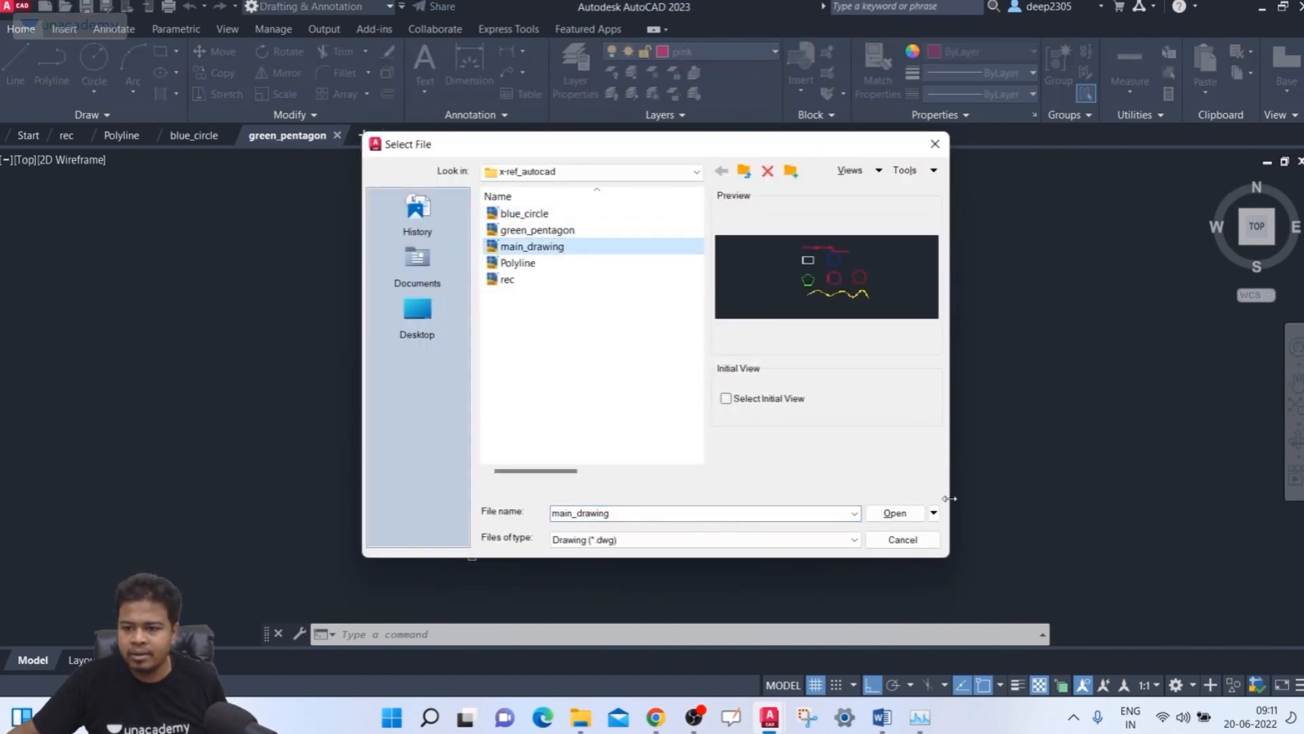
{"action": "left_click", "coordinate": [895, 513]}
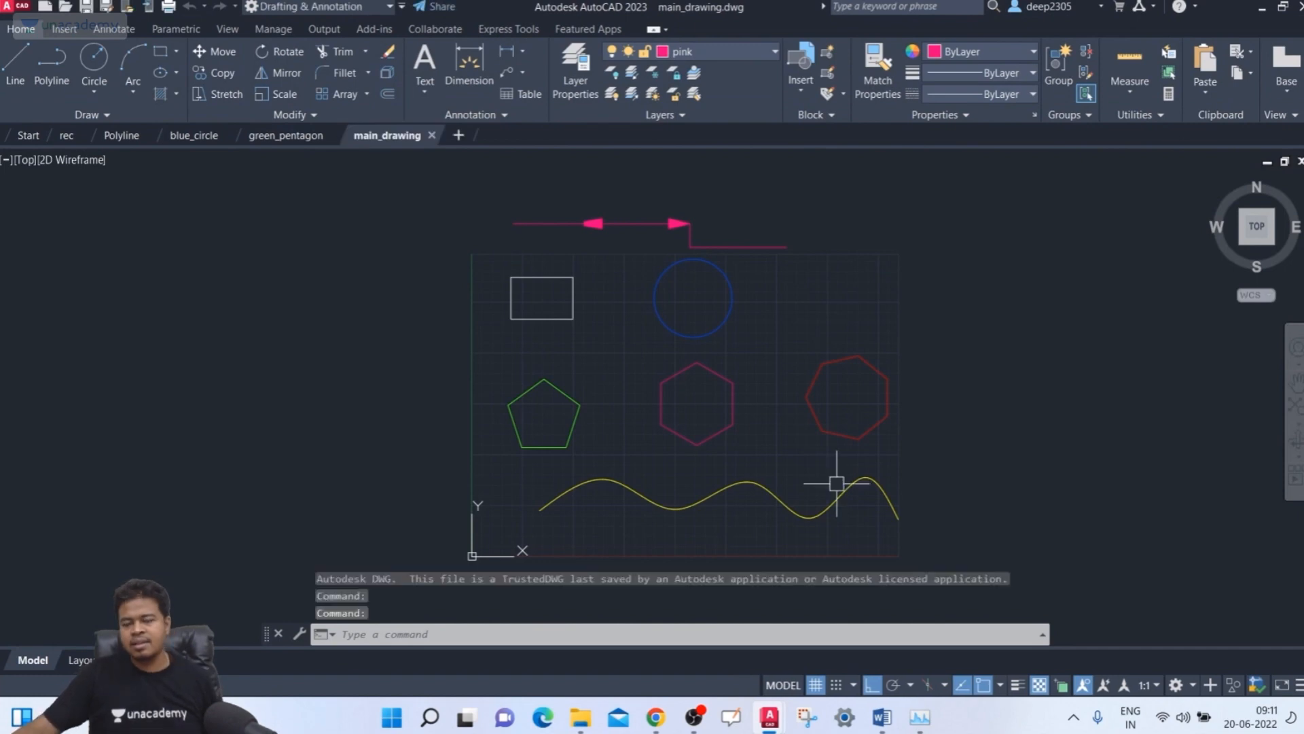
- Delete the polyline, rectangle, circle, pentagon, spline and heptagon, keeping only the magenta hexagon
{"action": "left_click", "coordinate": [839, 192]}
{"action": "left_click", "coordinate": [459, 290]}
{"action": "left_click", "coordinate": [597, 379]}
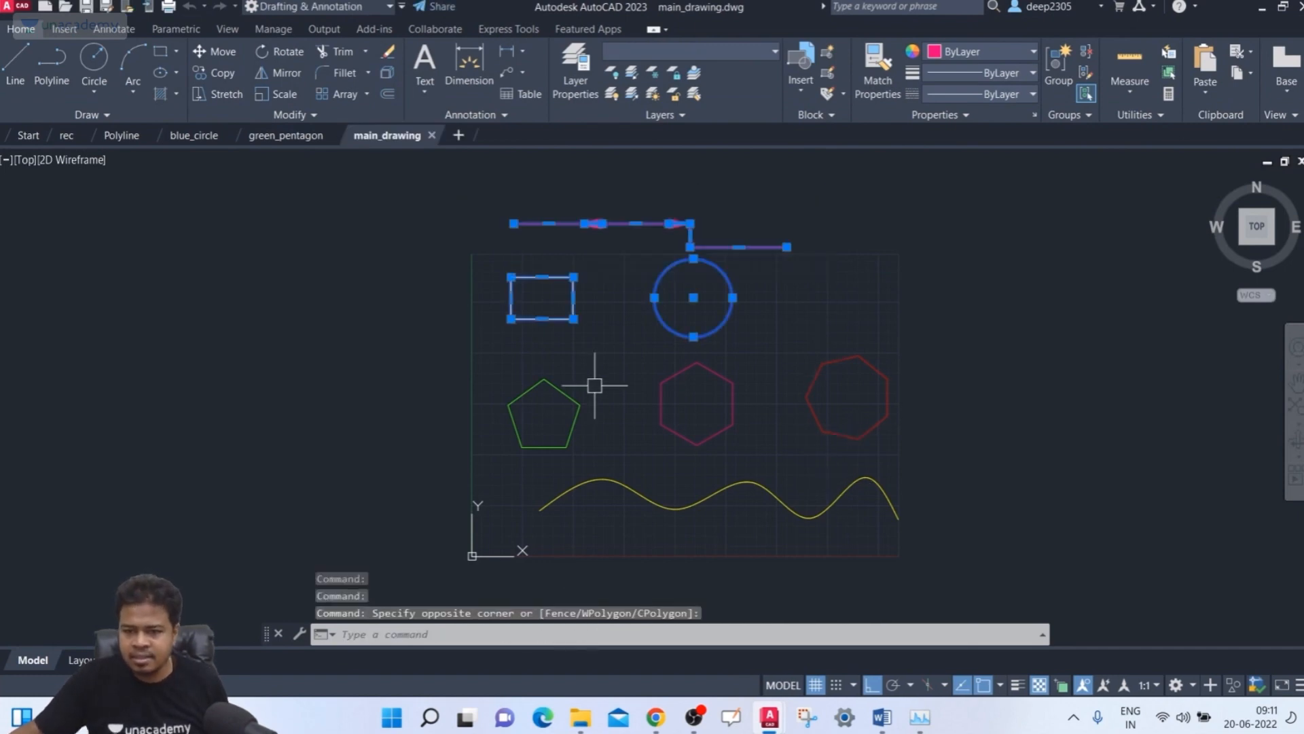
{"action": "left_click", "coordinate": [513, 460]}
{"action": "left_click", "coordinate": [1001, 512]}
{"action": "left_click", "coordinate": [777, 539]}
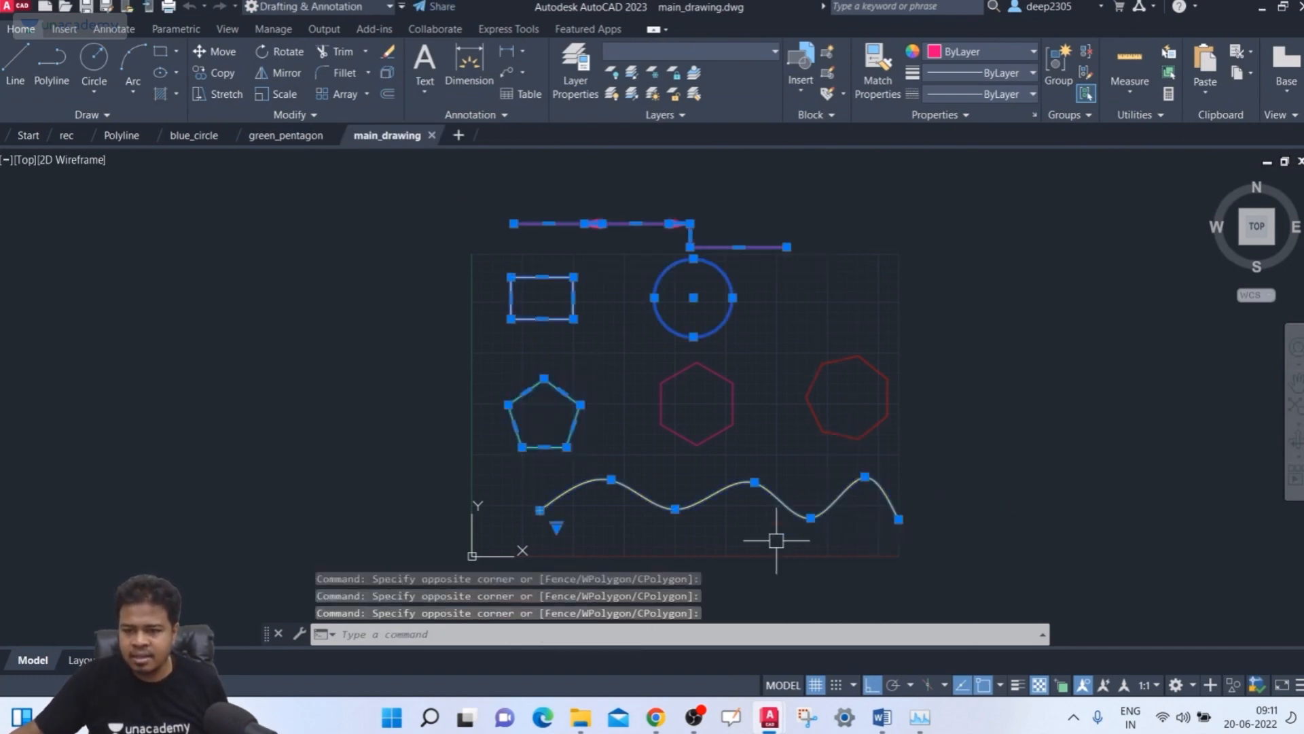
{"action": "left_click", "coordinate": [936, 362]}
{"action": "left_click", "coordinate": [856, 437]}
{"action": "mouse_move", "coordinate": [858, 439]}
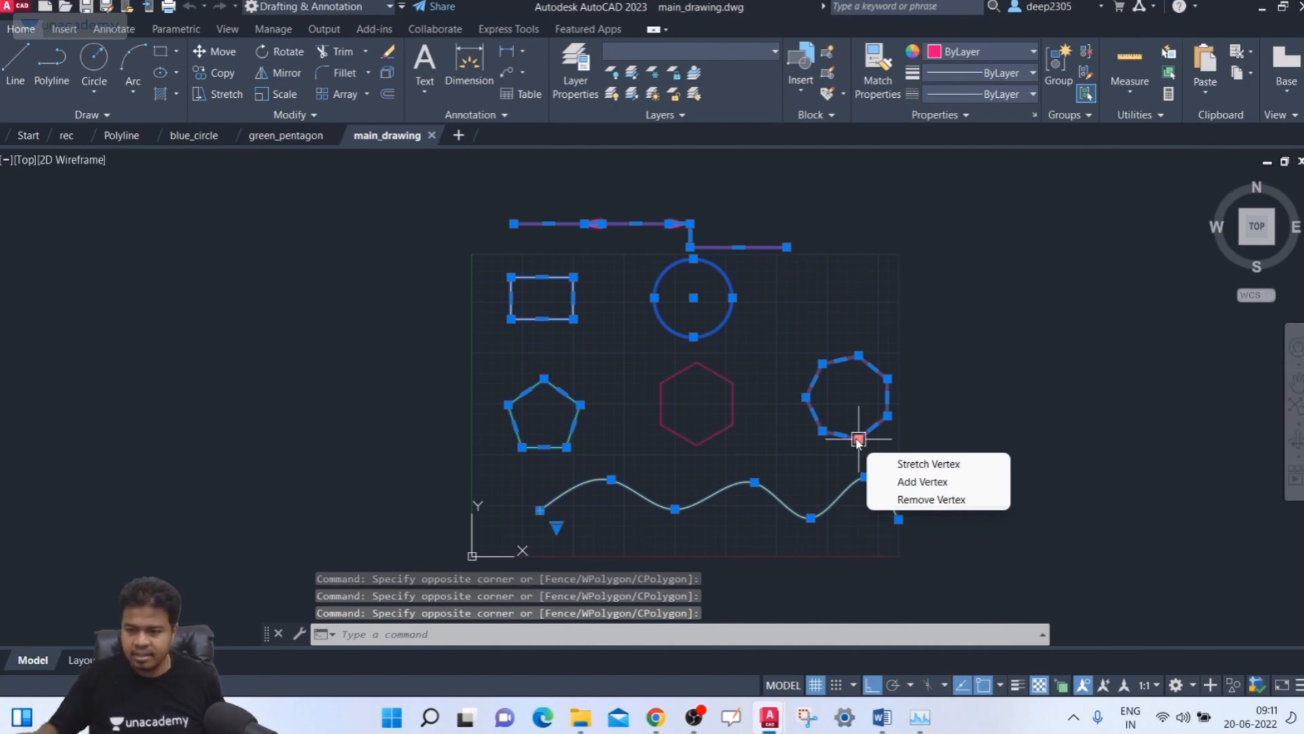
{"action": "key", "text": "Delete"}
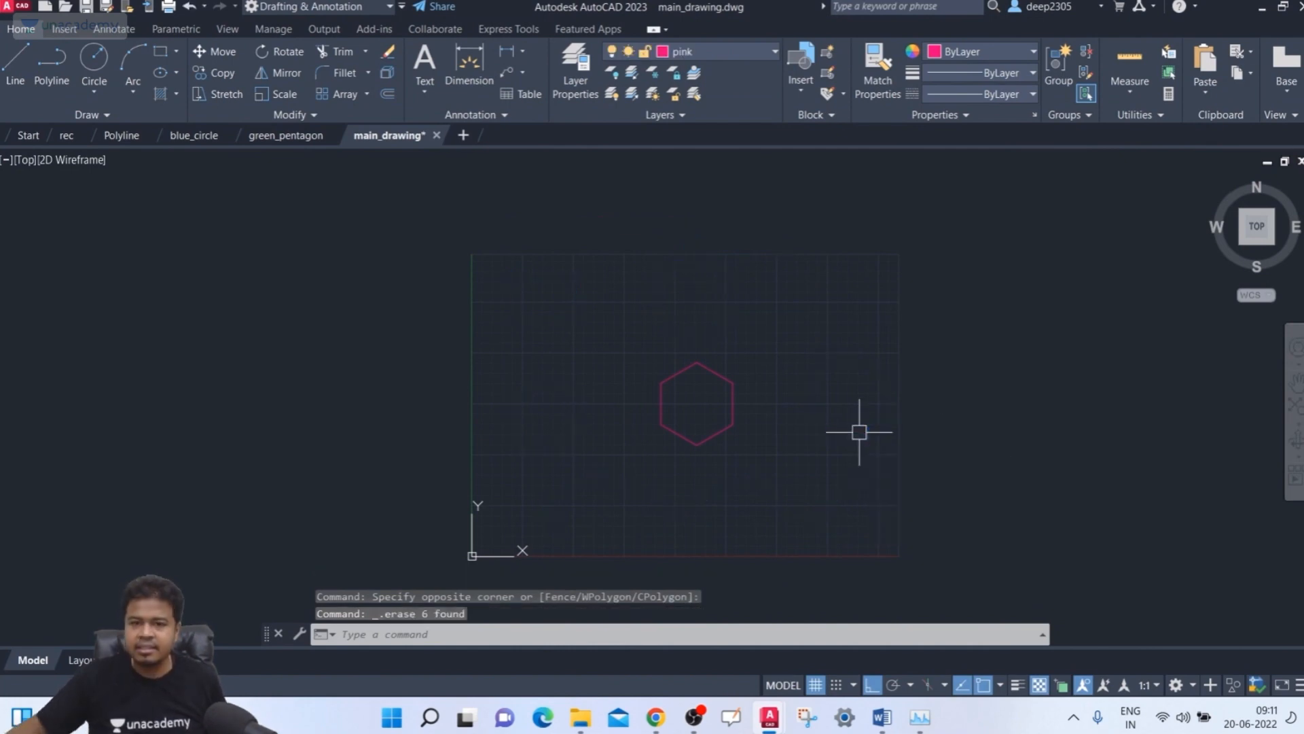
{"action": "scroll", "coordinate": [951, 326], "scroll_direction": "up", "scroll_amount": 2}
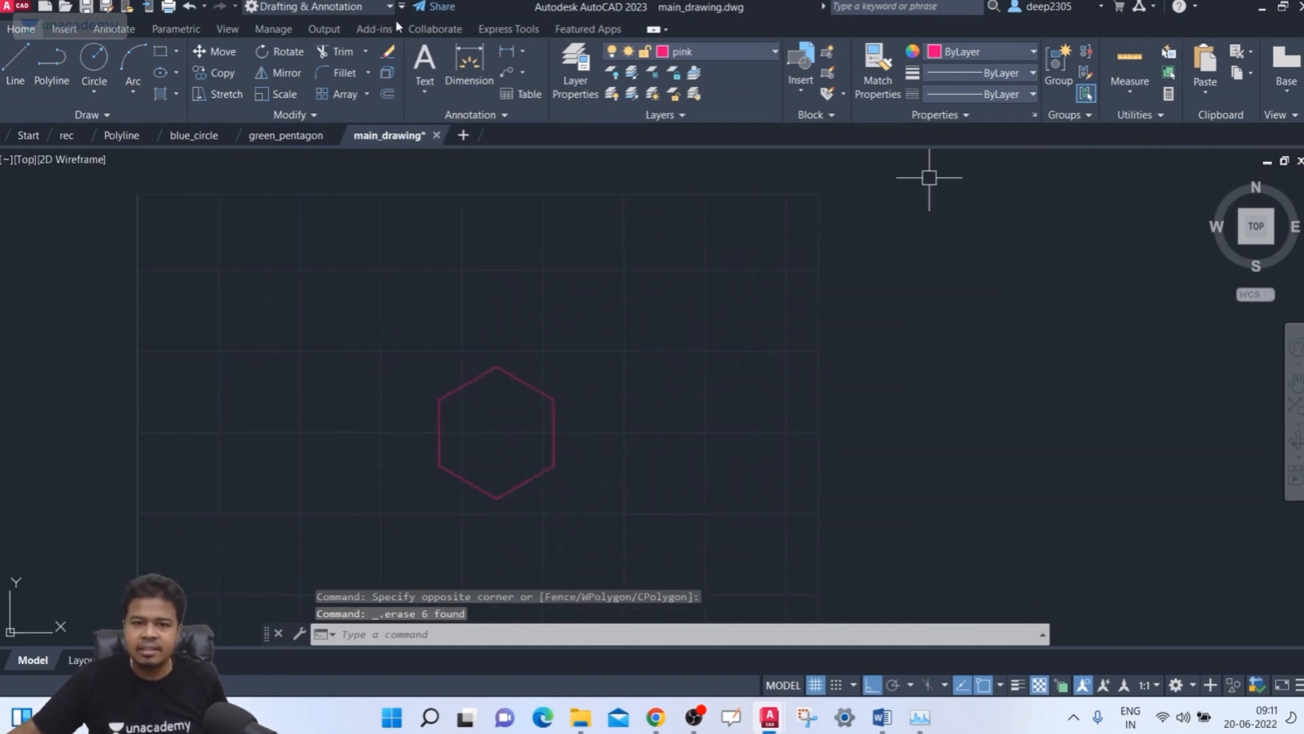
- Save the hexagon-only drawing as pink_hexagon in the x-ref_autocad folder and reopen main_drawing
{"action": "left_click", "coordinate": [112, 7]}
{"action": "type", "text": "pink_hexagon"}
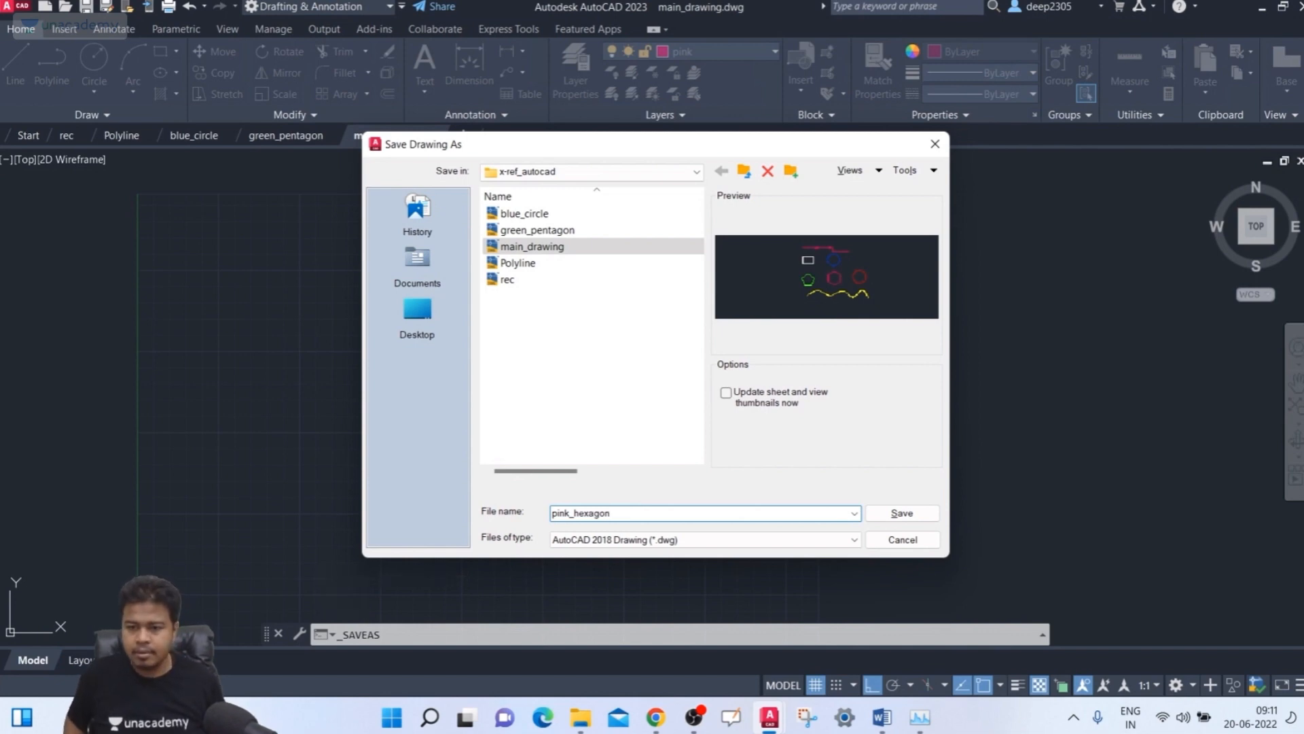
{"action": "key", "text": "Return"}
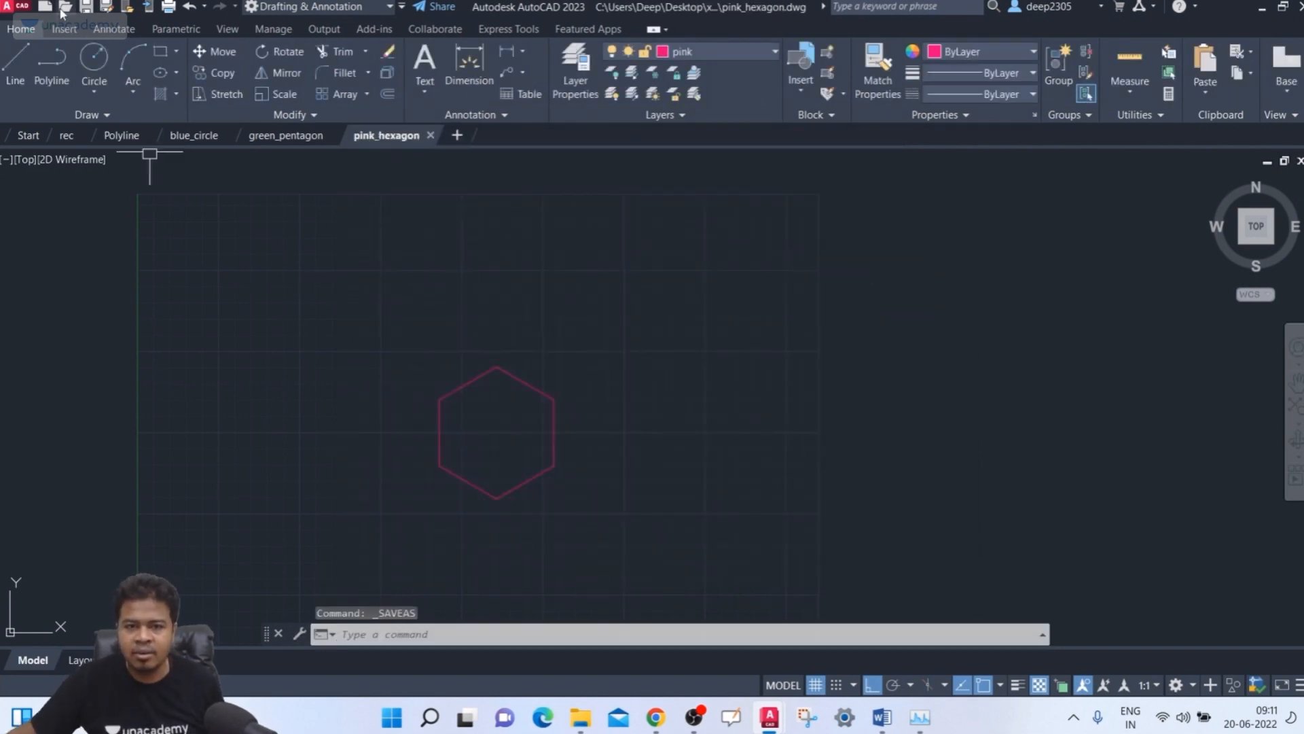
{"action": "left_click", "coordinate": [66, 10]}
{"action": "left_click", "coordinate": [563, 246]}
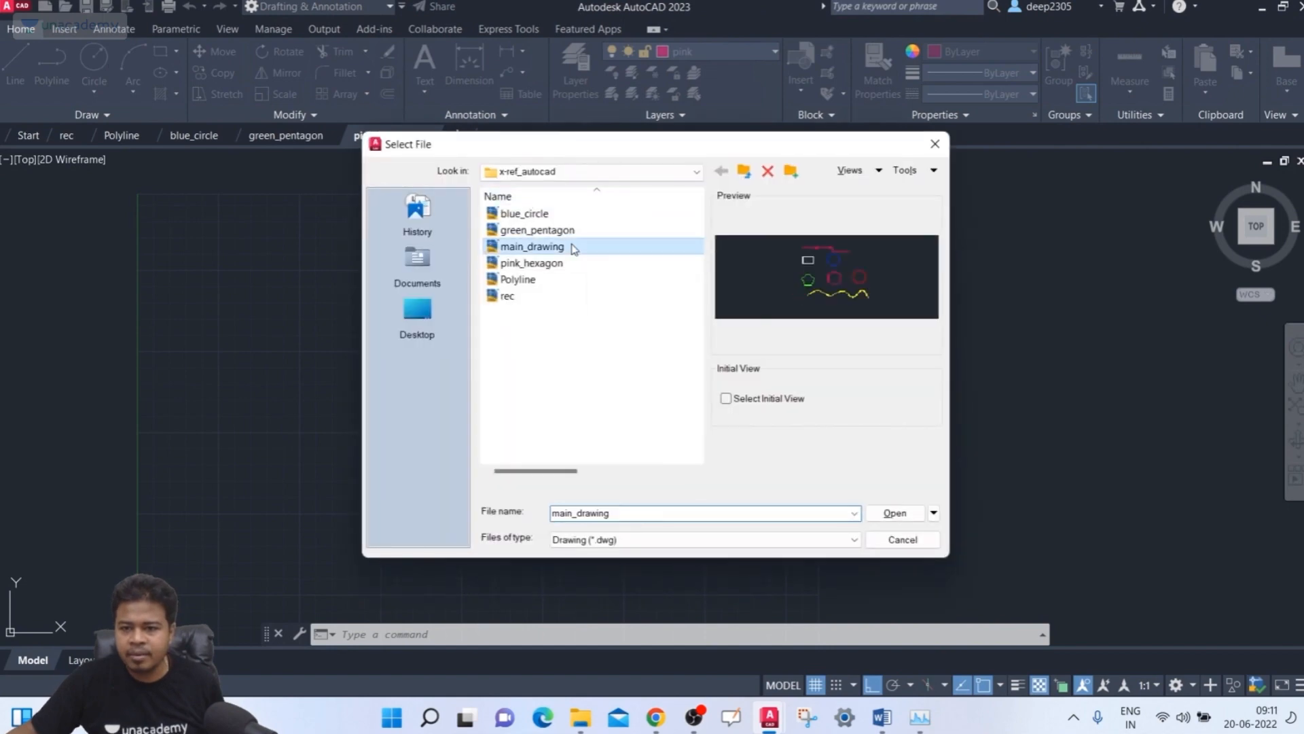
{"action": "left_click", "coordinate": [896, 513]}
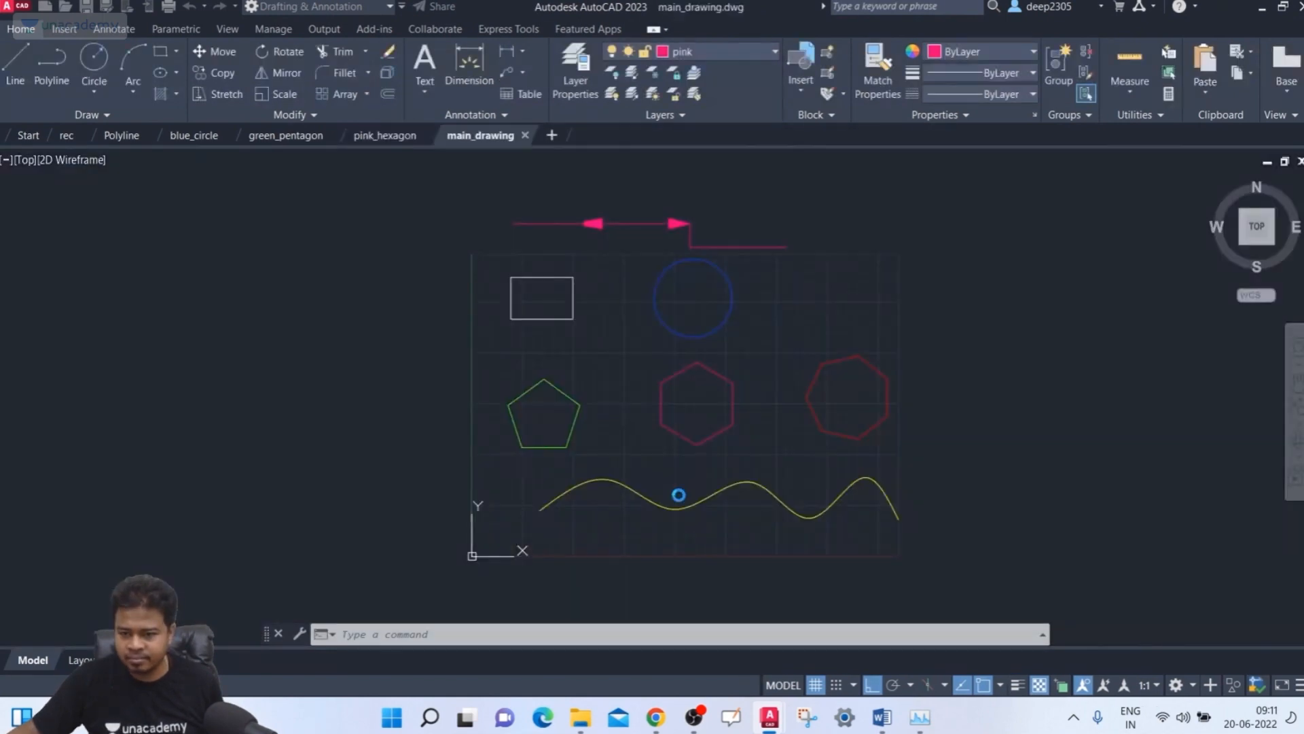
{"action": "left_click", "coordinate": [827, 210]}
{"action": "left_click", "coordinate": [290, 393]}
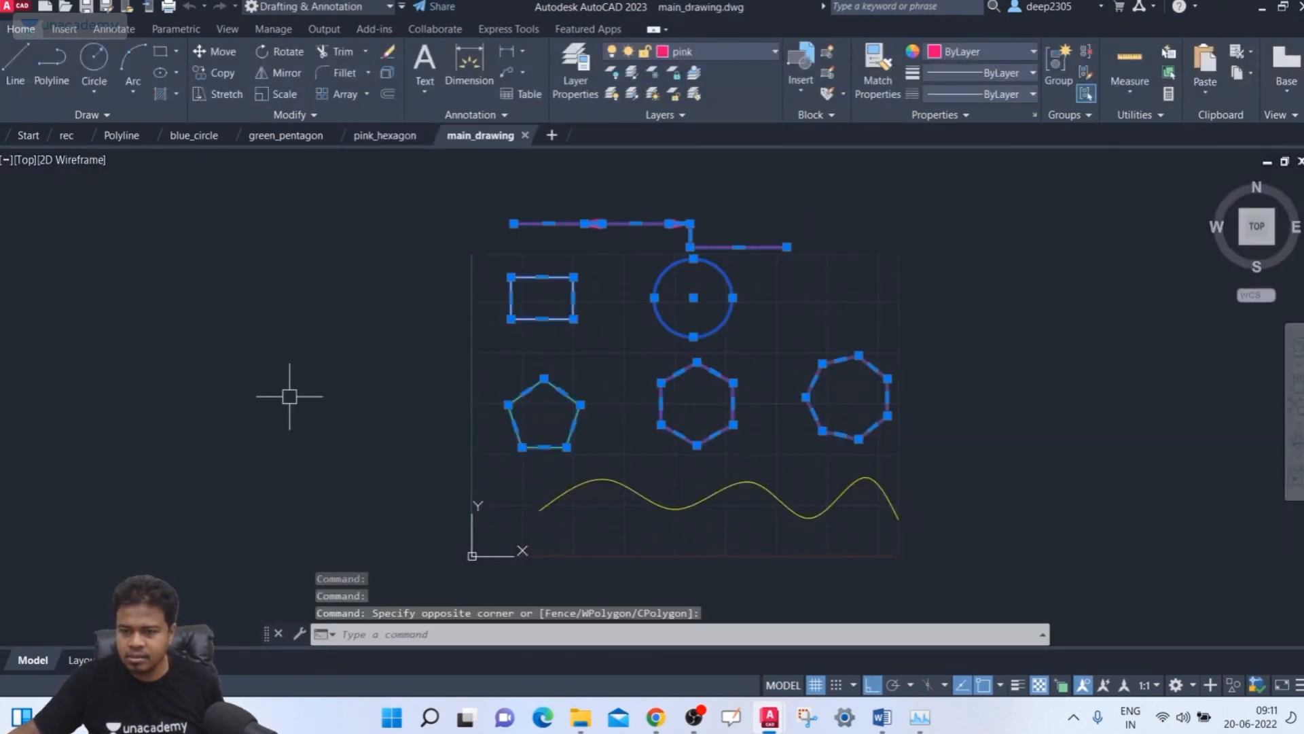
{"action": "key", "text": "Escape"}
- Delete the polyline, rectangle, circle, pentagon, spline and hexagon, keeping only the red heptagon
{"action": "left_click", "coordinate": [867, 224]}
{"action": "left_click", "coordinate": [352, 321]}
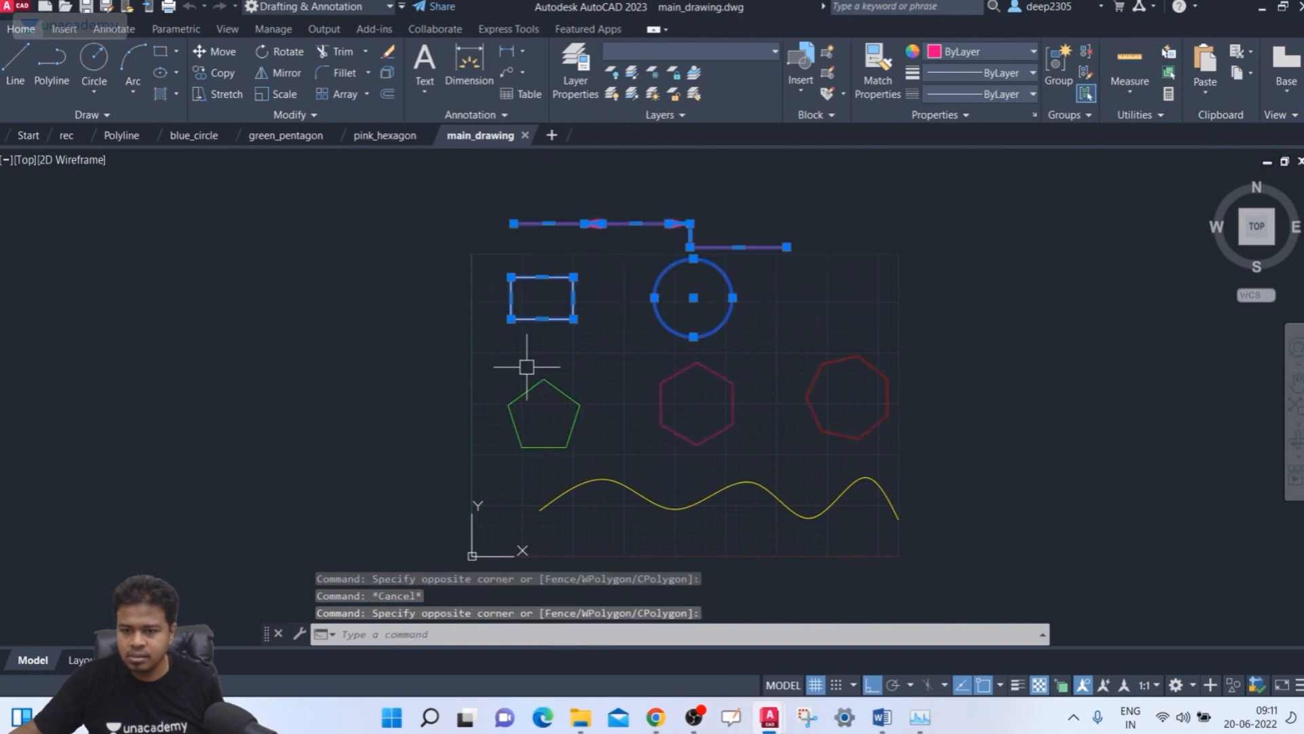
{"action": "left_click", "coordinate": [583, 367]}
{"action": "left_click", "coordinate": [428, 437]}
{"action": "left_click", "coordinate": [1020, 509]}
{"action": "left_click", "coordinate": [731, 528]}
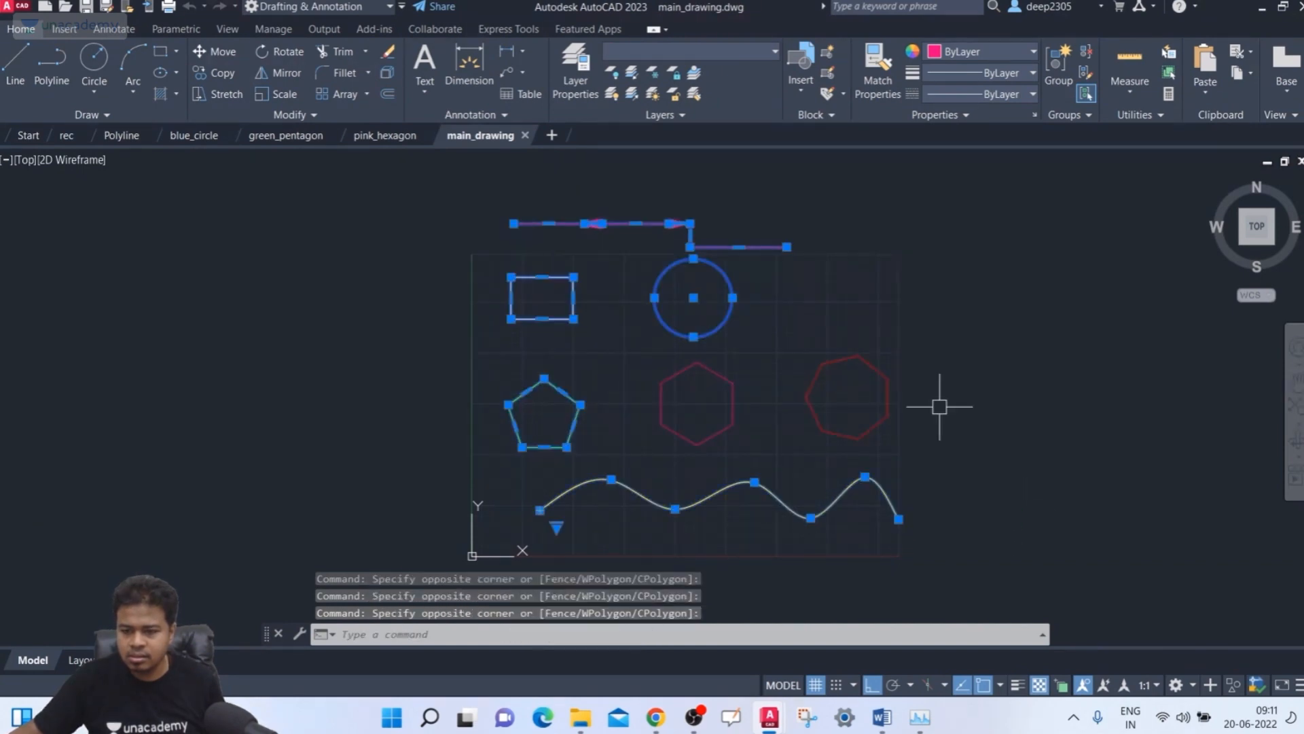
{"action": "left_click", "coordinate": [973, 373]}
{"action": "left_click", "coordinate": [962, 473]}
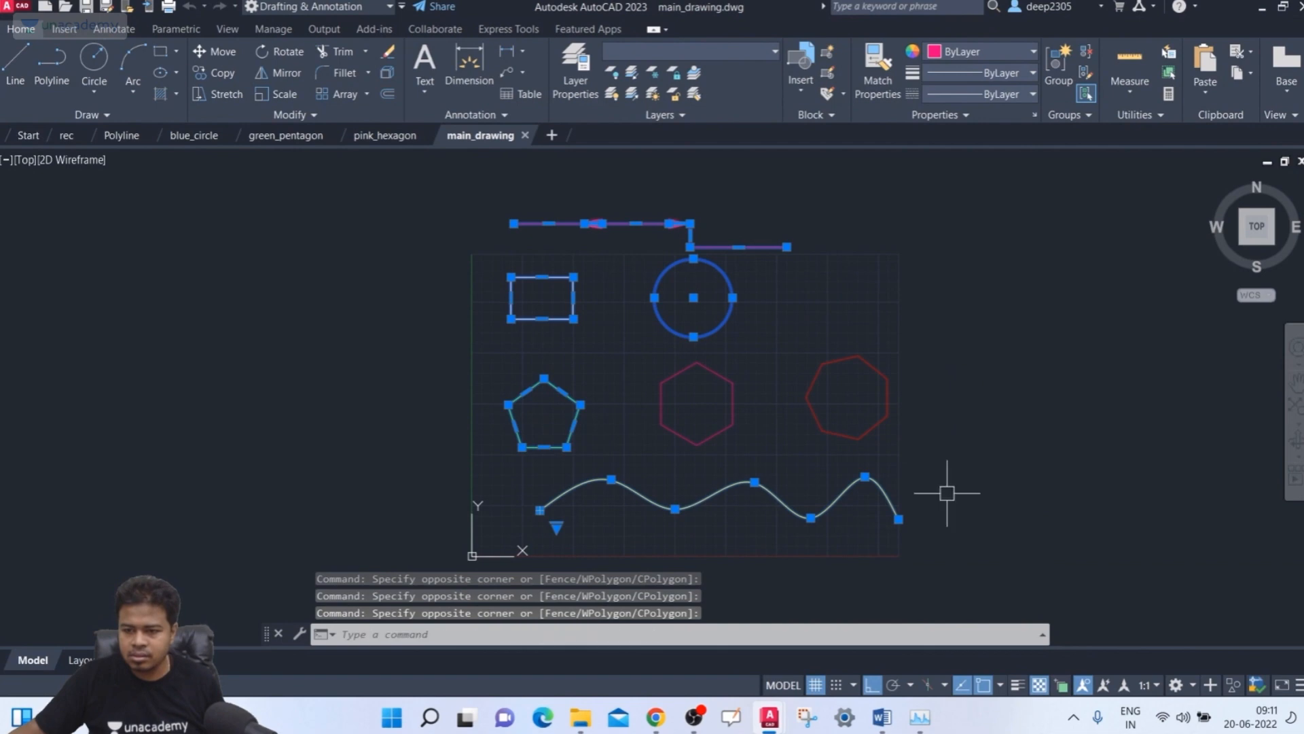
{"action": "key", "text": "Delete"}
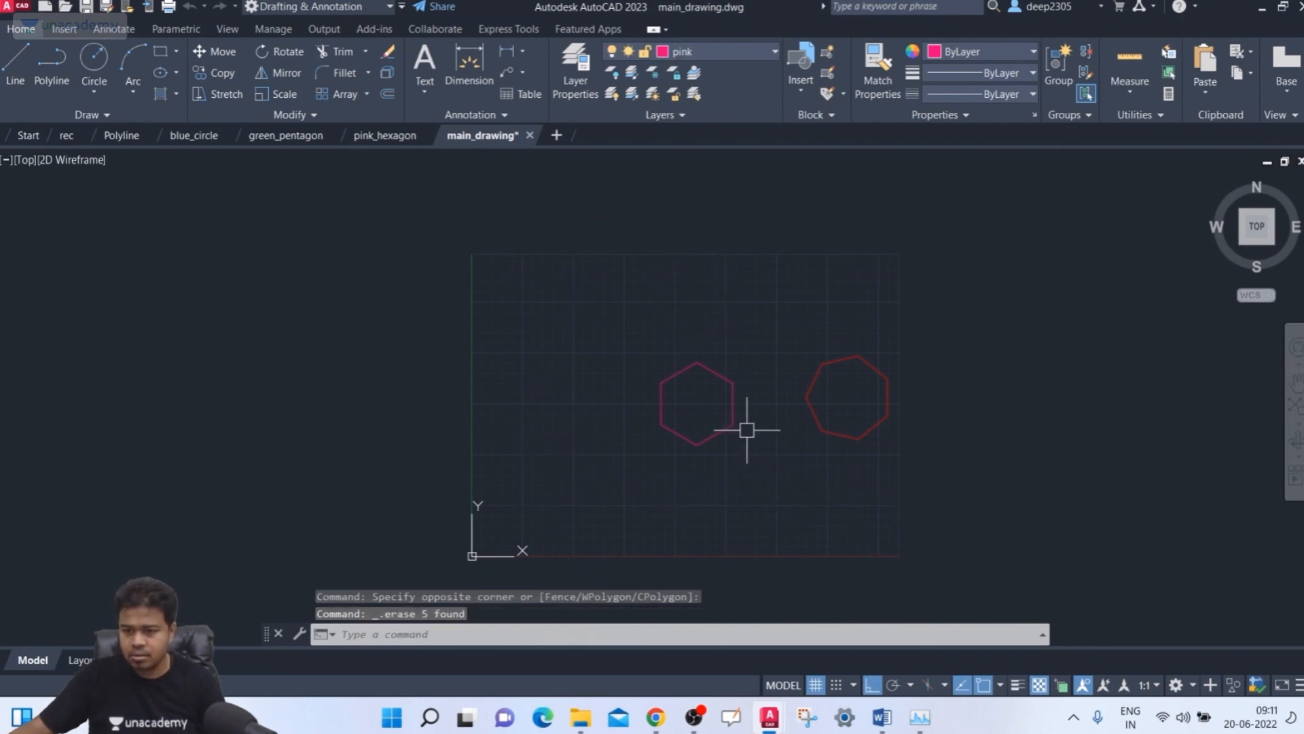
{"action": "left_click", "coordinate": [730, 429]}
{"action": "key", "text": "Delete"}
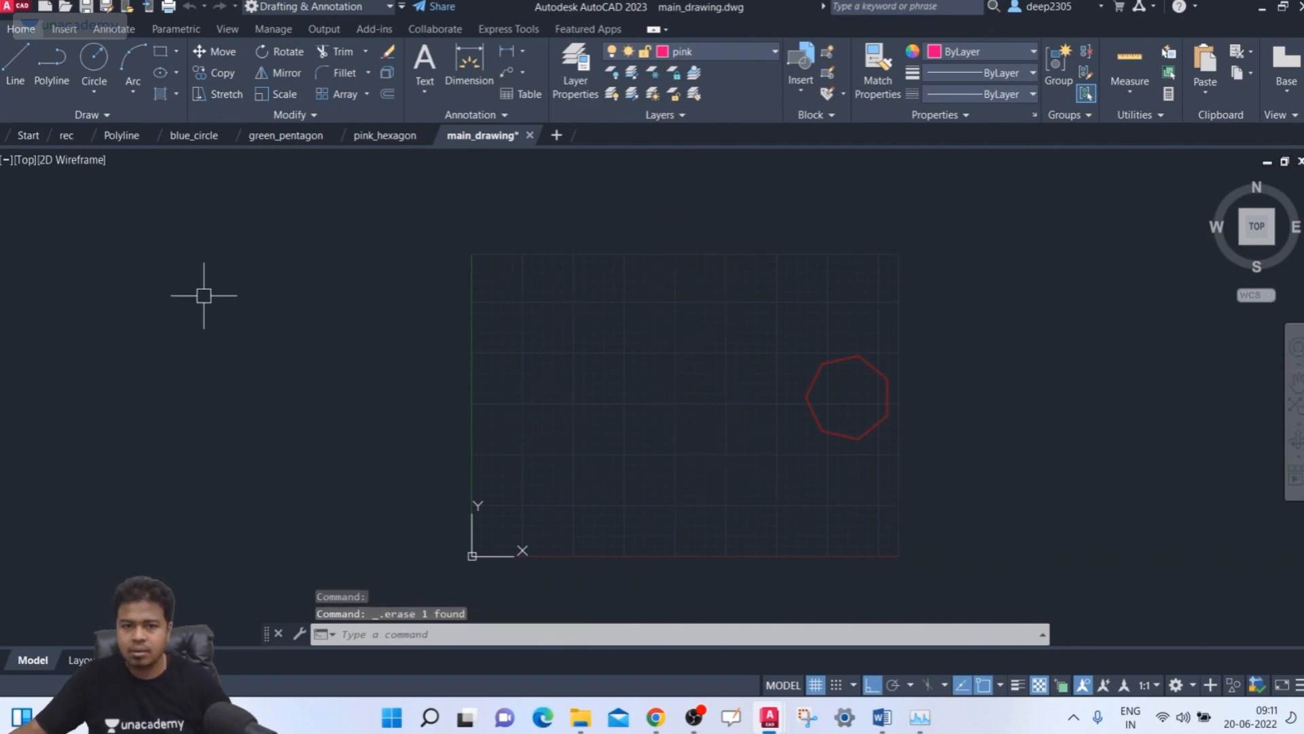
- Save the heptagon-only drawing as red_heptagon in the x-ref_autocad folder and reopen main_drawing
{"action": "left_click", "coordinate": [107, 8]}
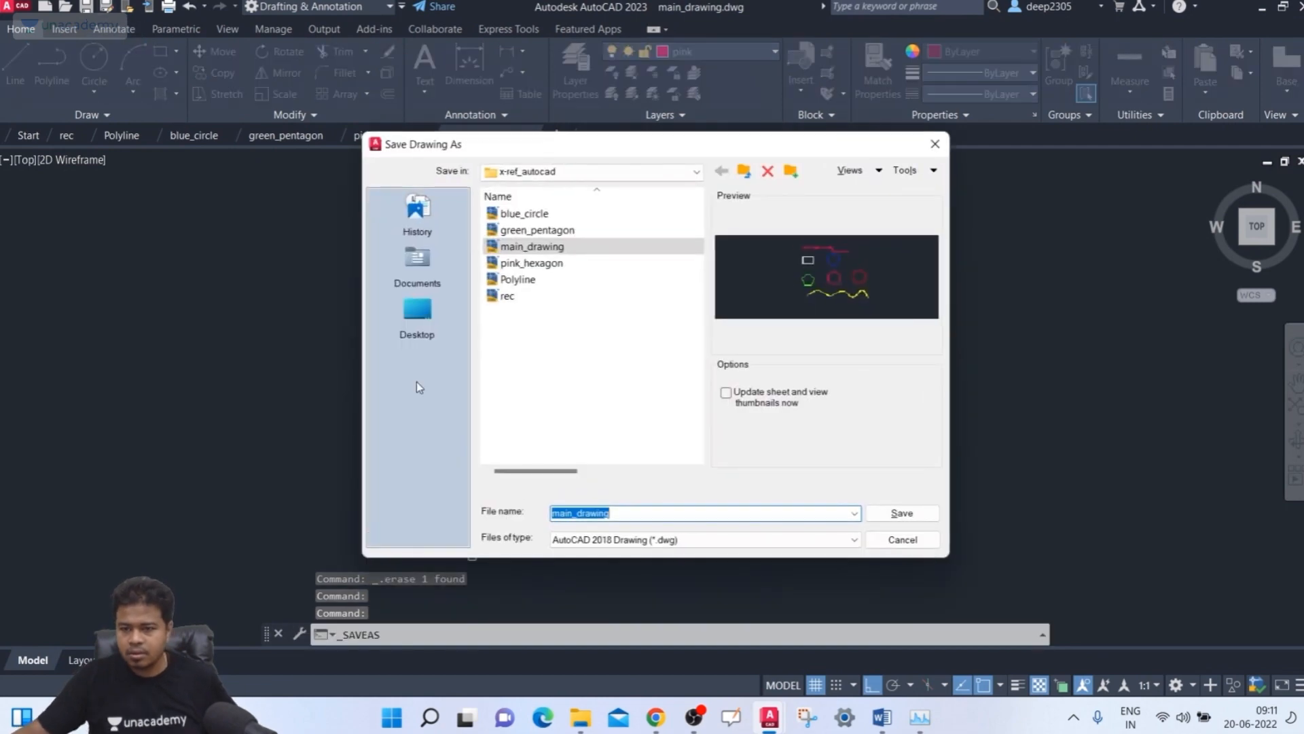
{"action": "type", "text": "red_heptagon"}
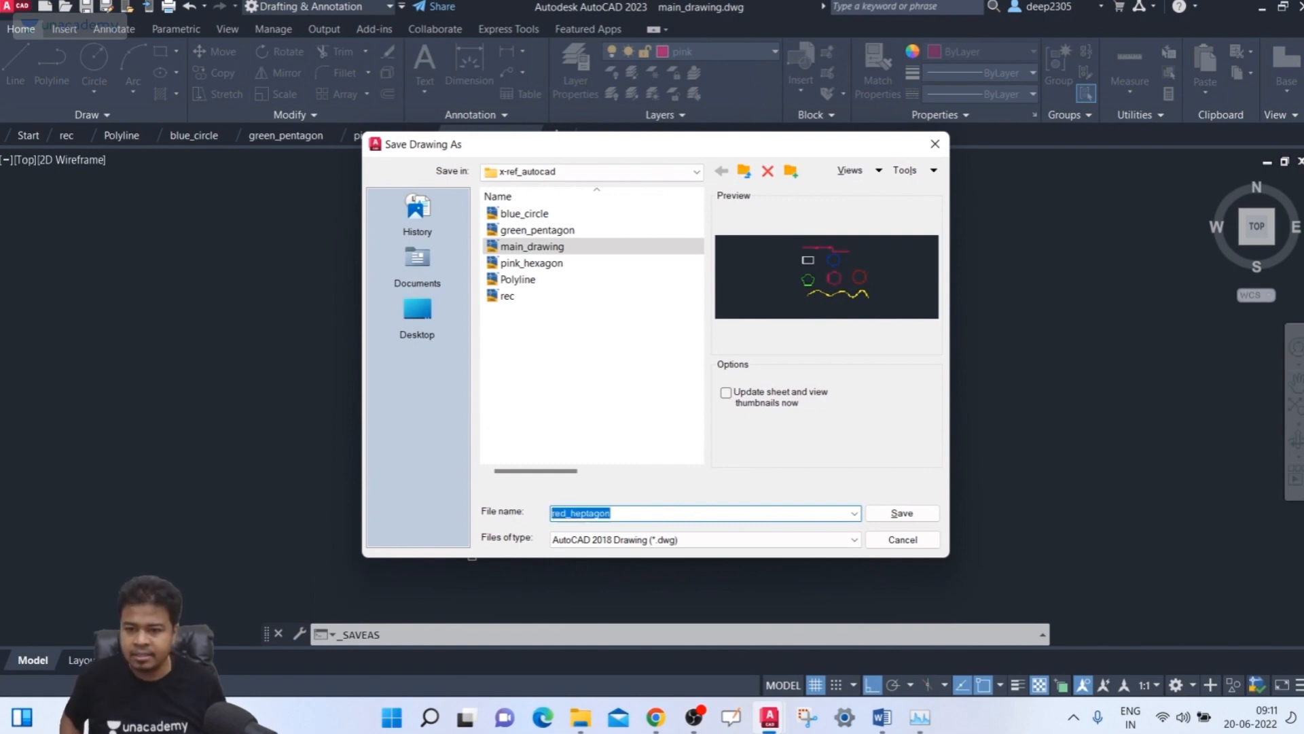
{"action": "key", "text": "Return"}
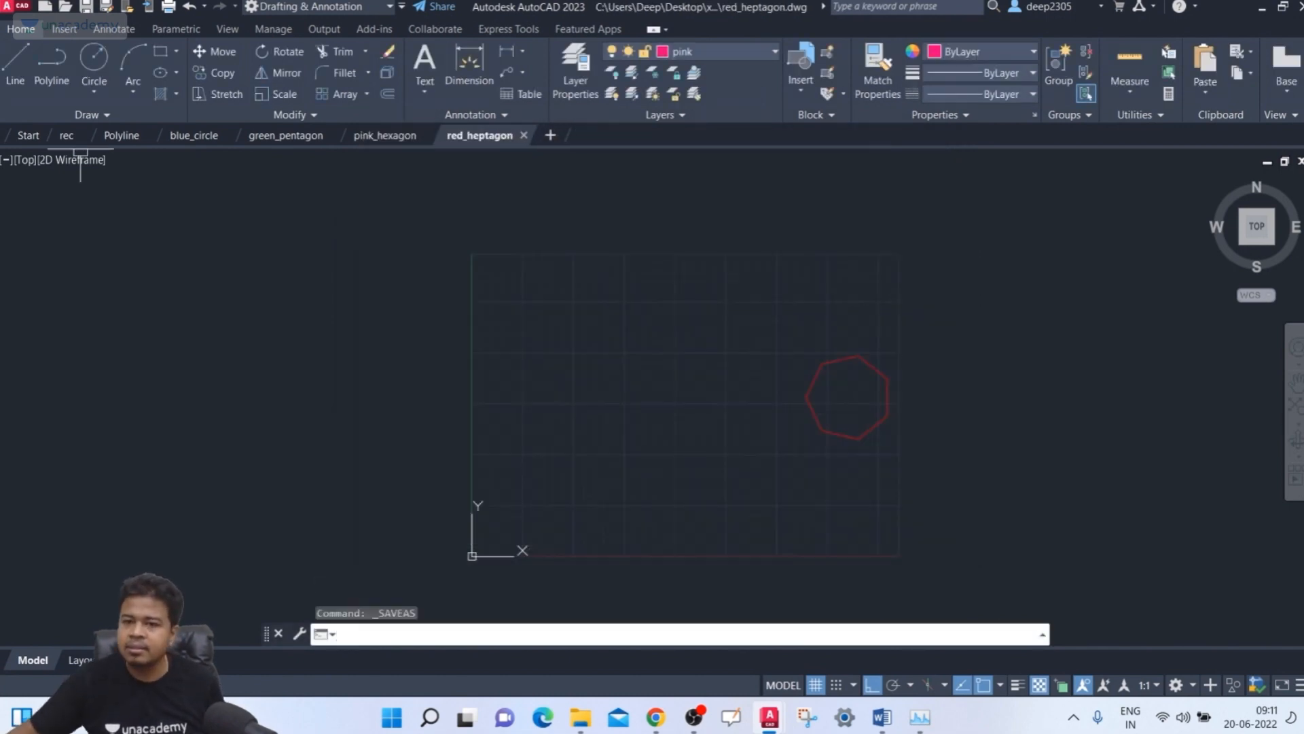
{"action": "left_click", "coordinate": [65, 7]}
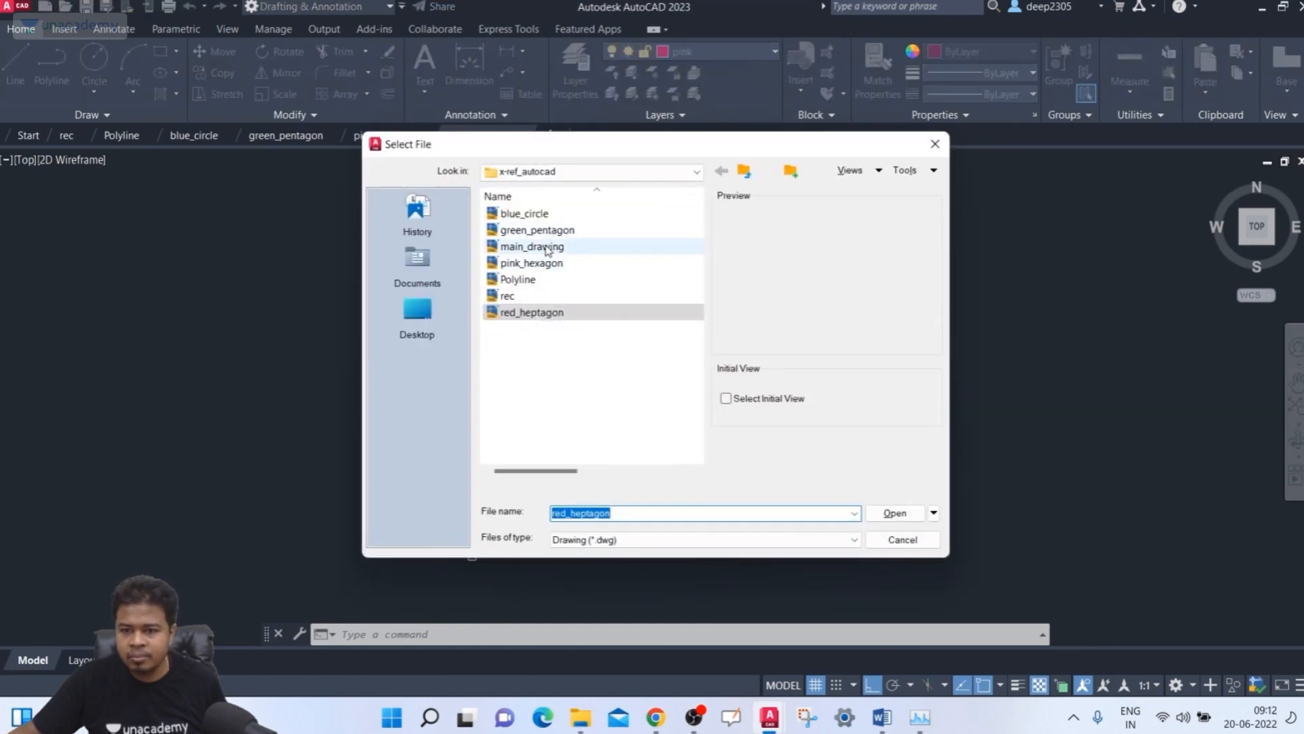
{"action": "left_click", "coordinate": [547, 246]}
{"action": "left_click", "coordinate": [896, 513]}
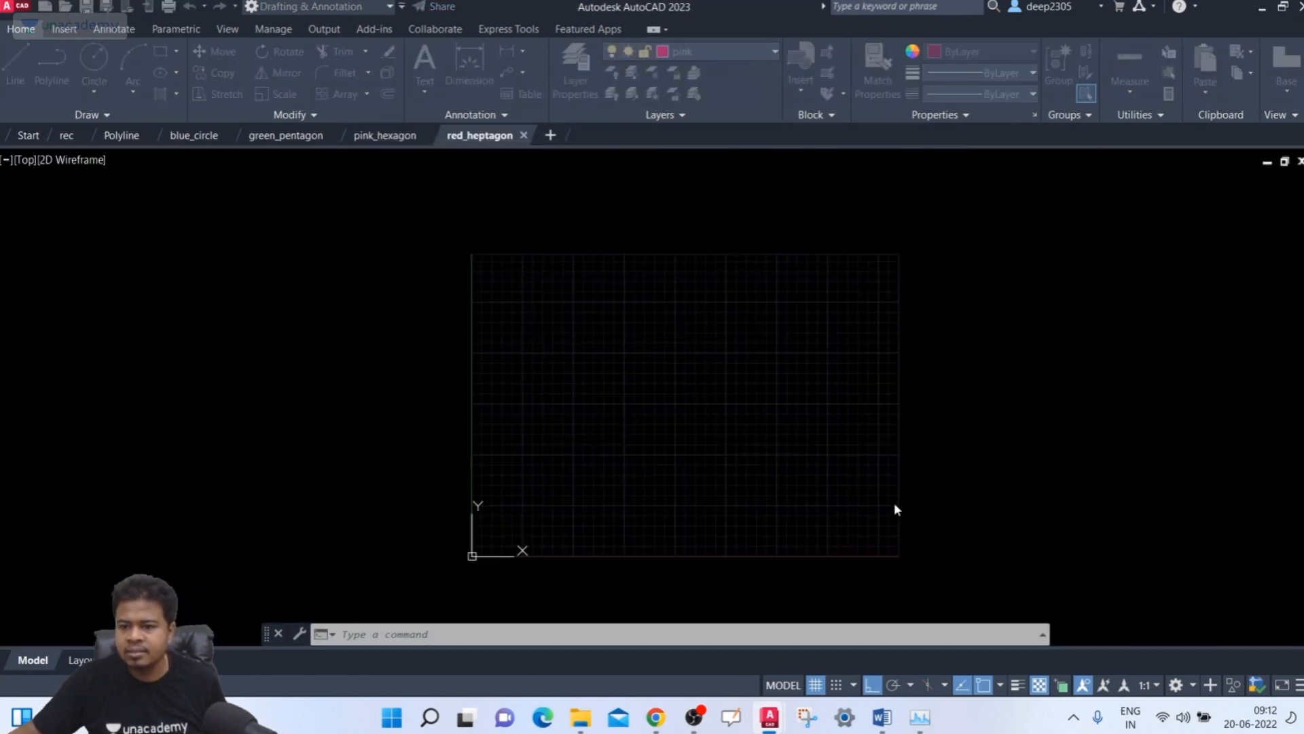
- Delete the polyline, rectangle, circle, pentagon, hexagon and heptagon, keeping only the yellow spline
{"action": "left_click", "coordinate": [1072, 188]}
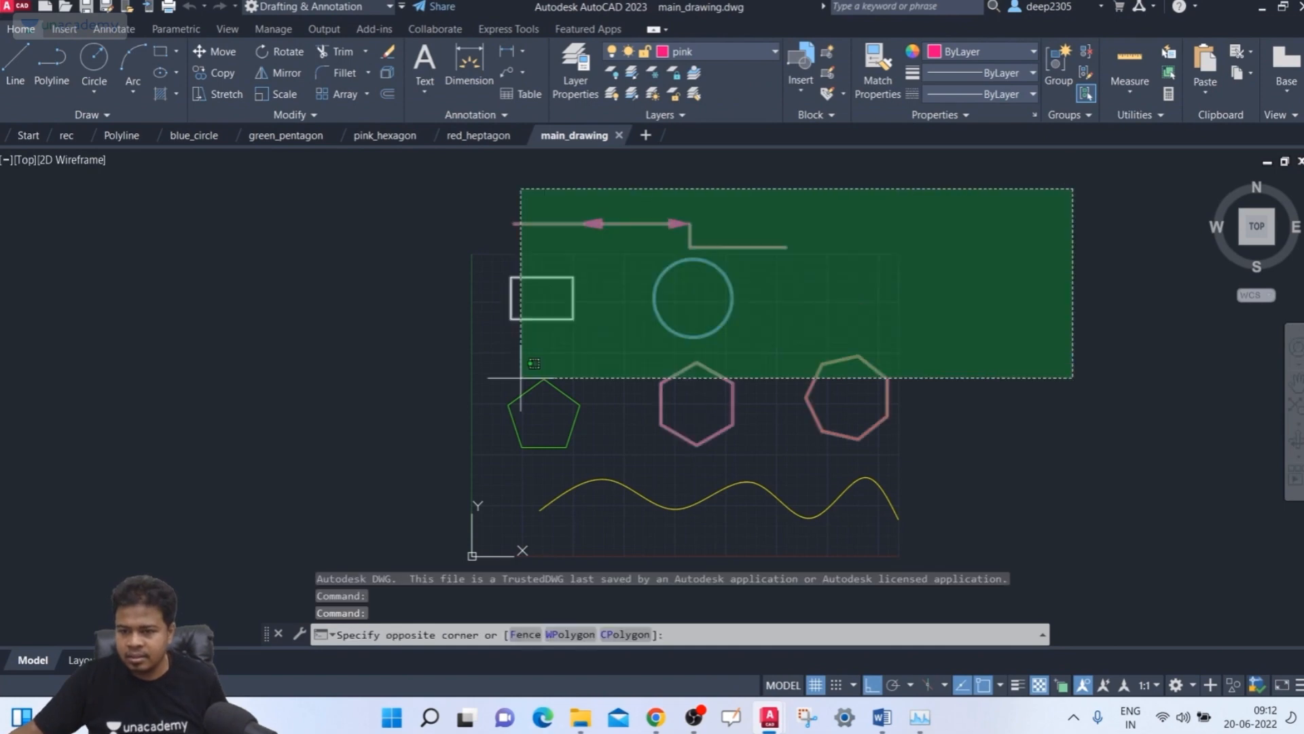
{"action": "left_click", "coordinate": [370, 418]}
{"action": "key", "text": "Delete"}
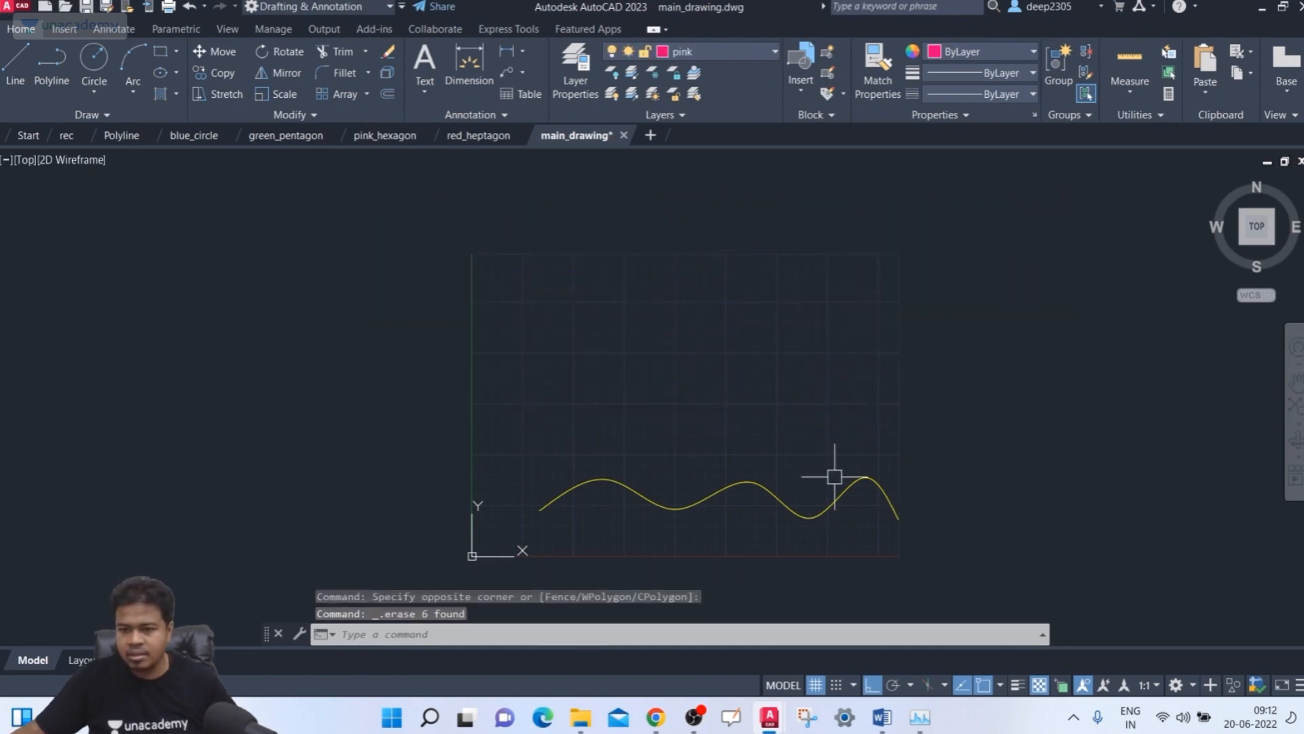
- Save the spline-only drawing as yellow_spline in the x-ref_autocad folder
{"action": "left_click", "coordinate": [106, 8]}
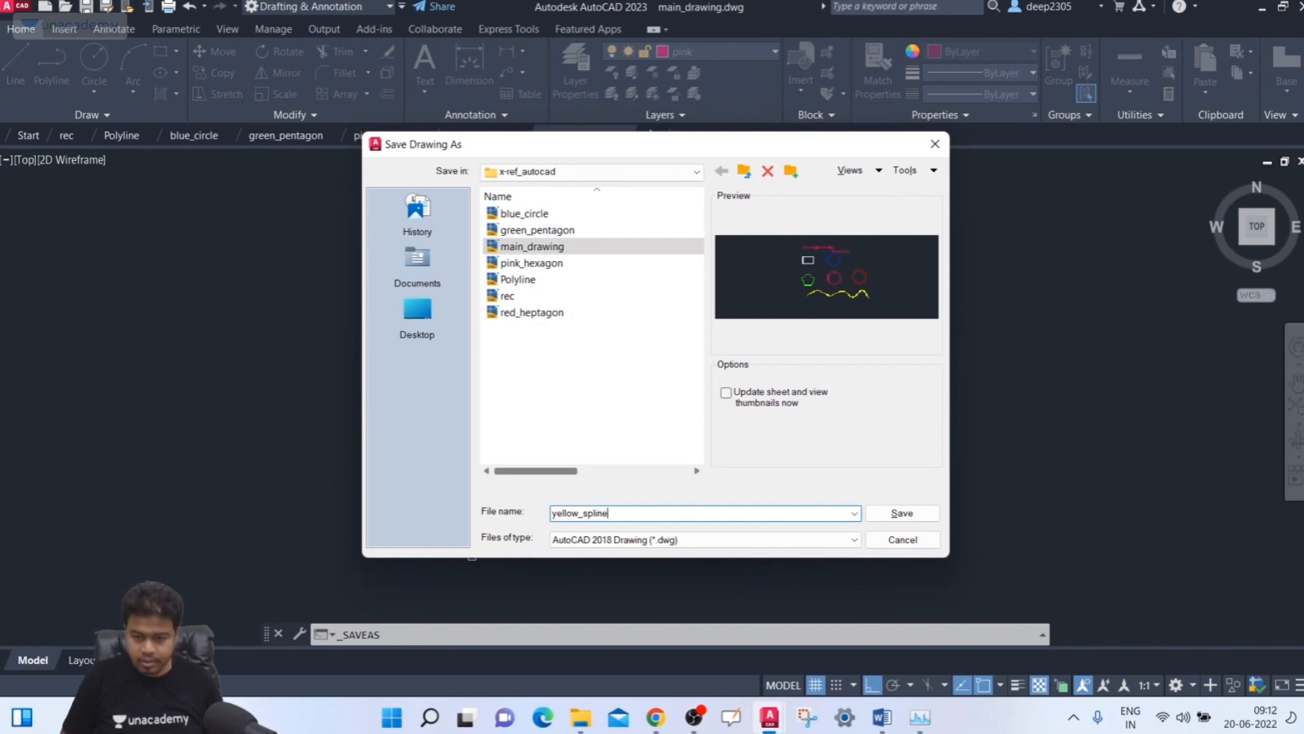
{"action": "left_click", "coordinate": [898, 513]}
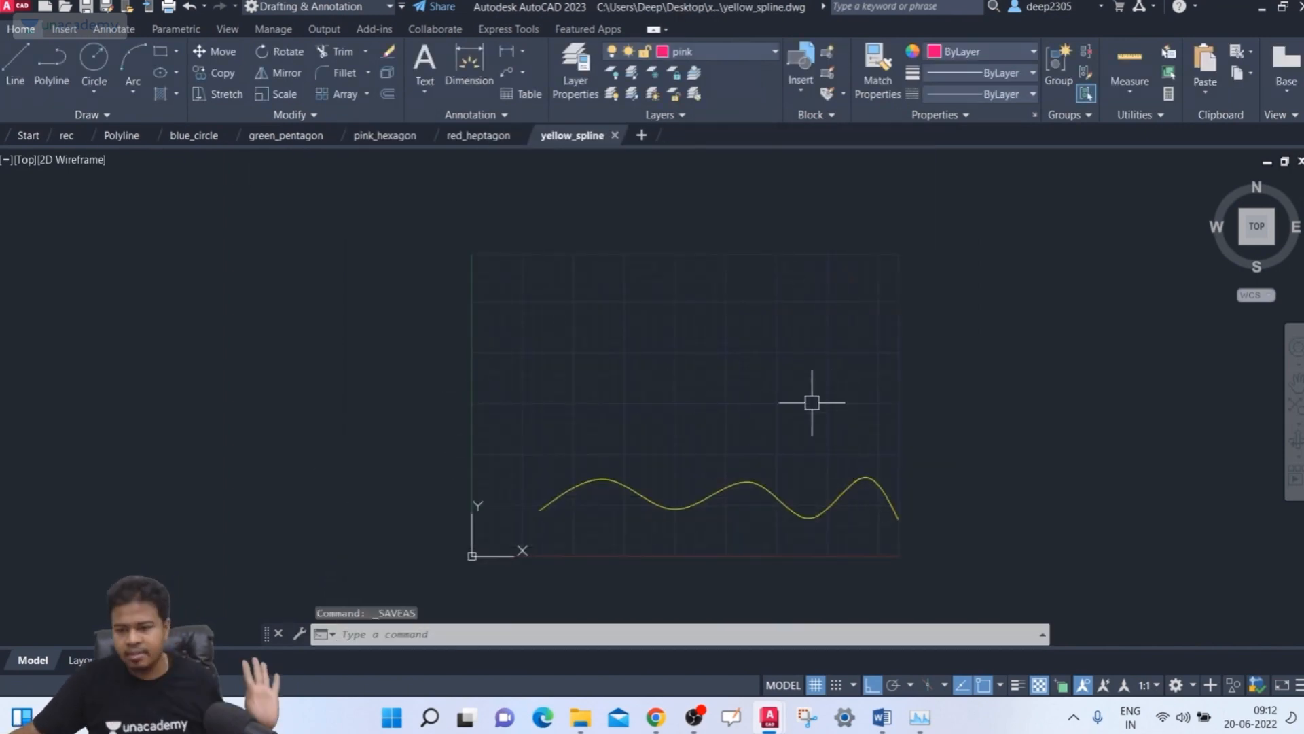
{"action": "left_click", "coordinate": [847, 399]}
{"action": "key", "text": "Escape"}
{"action": "key", "text": "Escape"}
{"action": "key", "text": "Escape"}
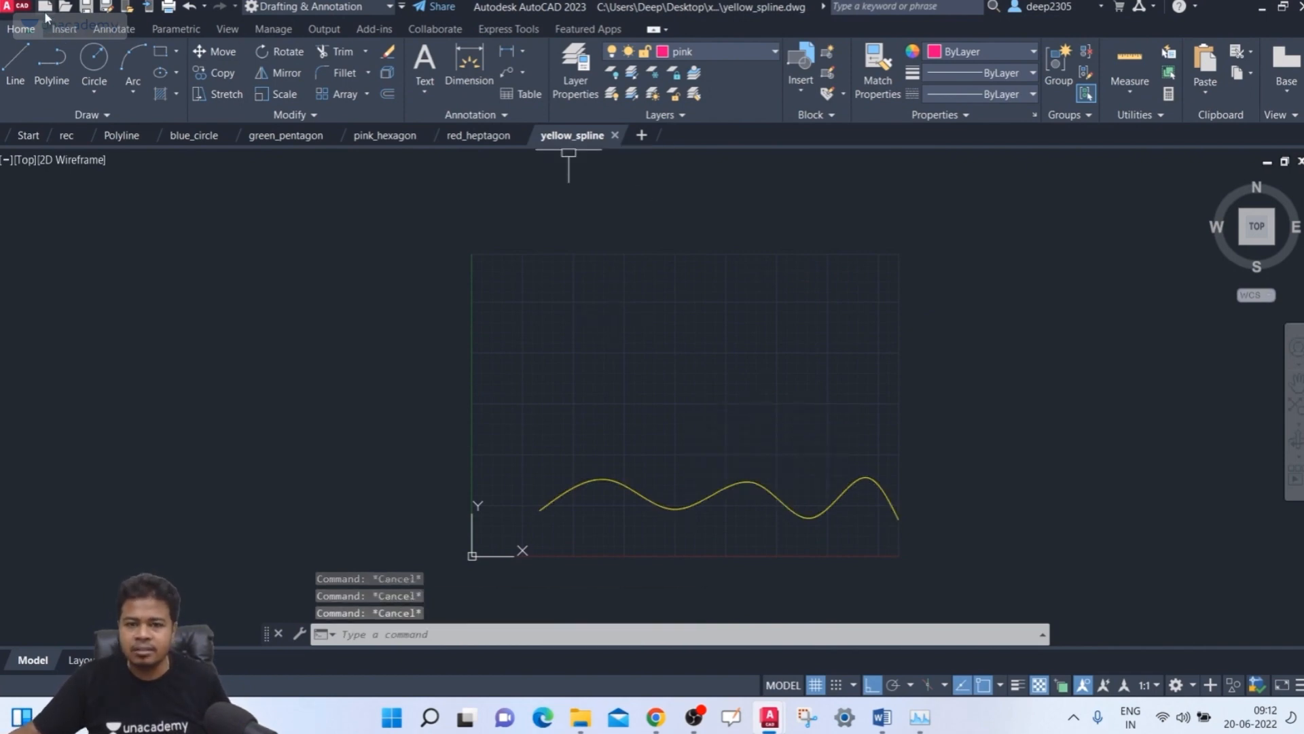
- Create a new drawing and set its model space limits from 0,0 to 420,297
{"action": "left_click", "coordinate": [642, 139]}
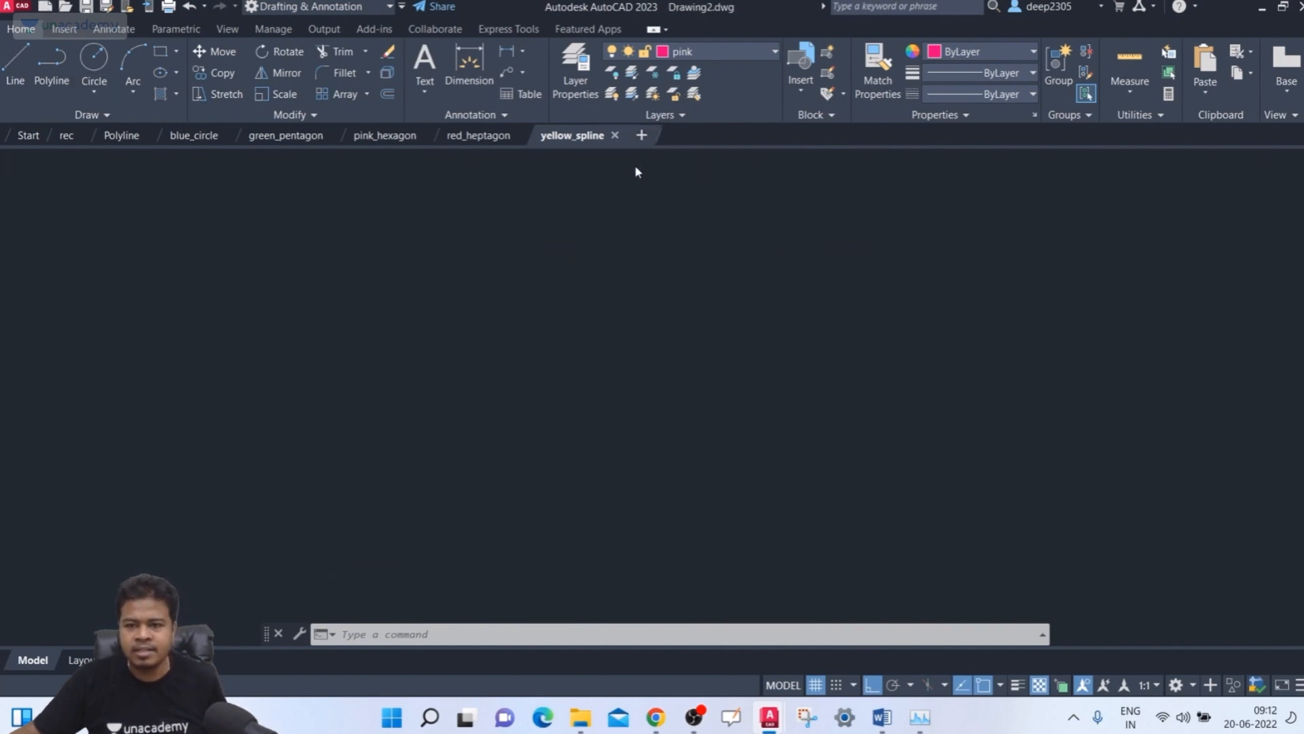
{"action": "key", "text": "Escape"}
{"action": "key", "text": "Escape"}
{"action": "key", "text": "Escape"}
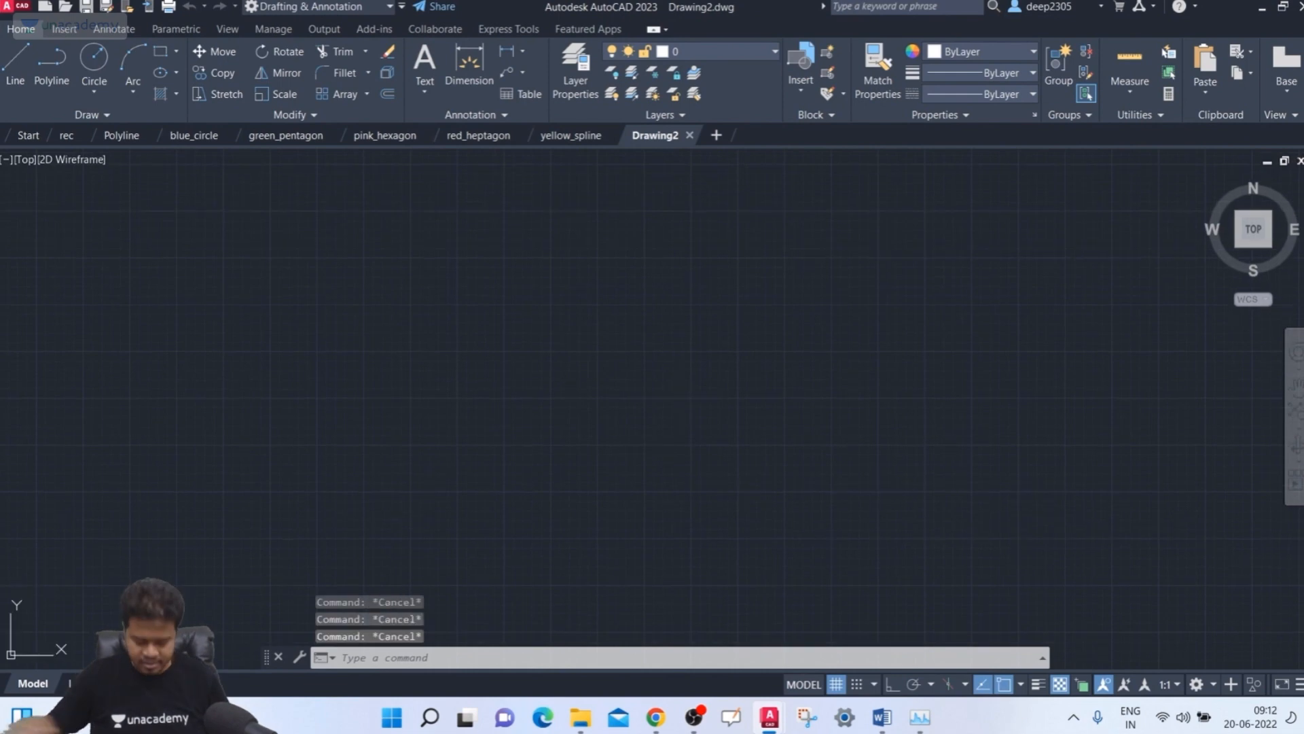
{"action": "type", "text": "LIMmi"}
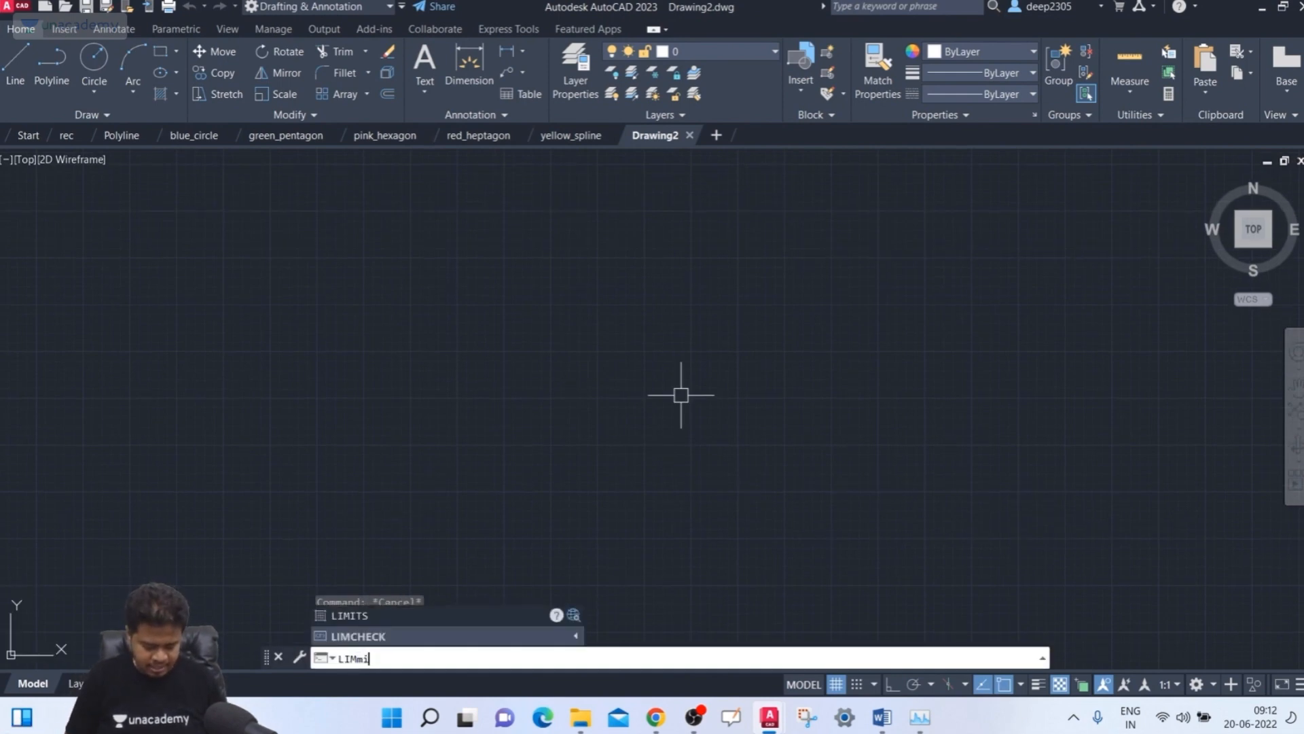
{"action": "type", "text": "ts"}
{"action": "key", "text": "Return"}
{"action": "key", "text": "Return"}
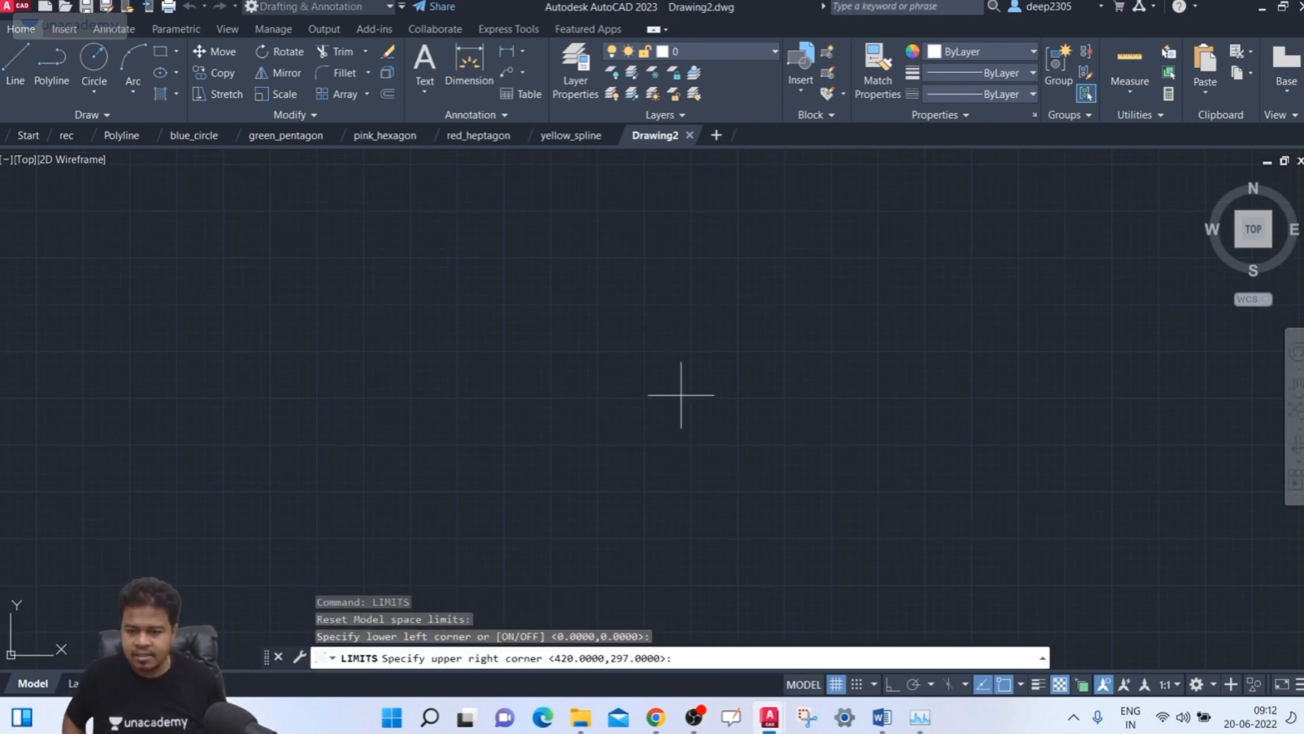
{"action": "key", "text": "Return"}
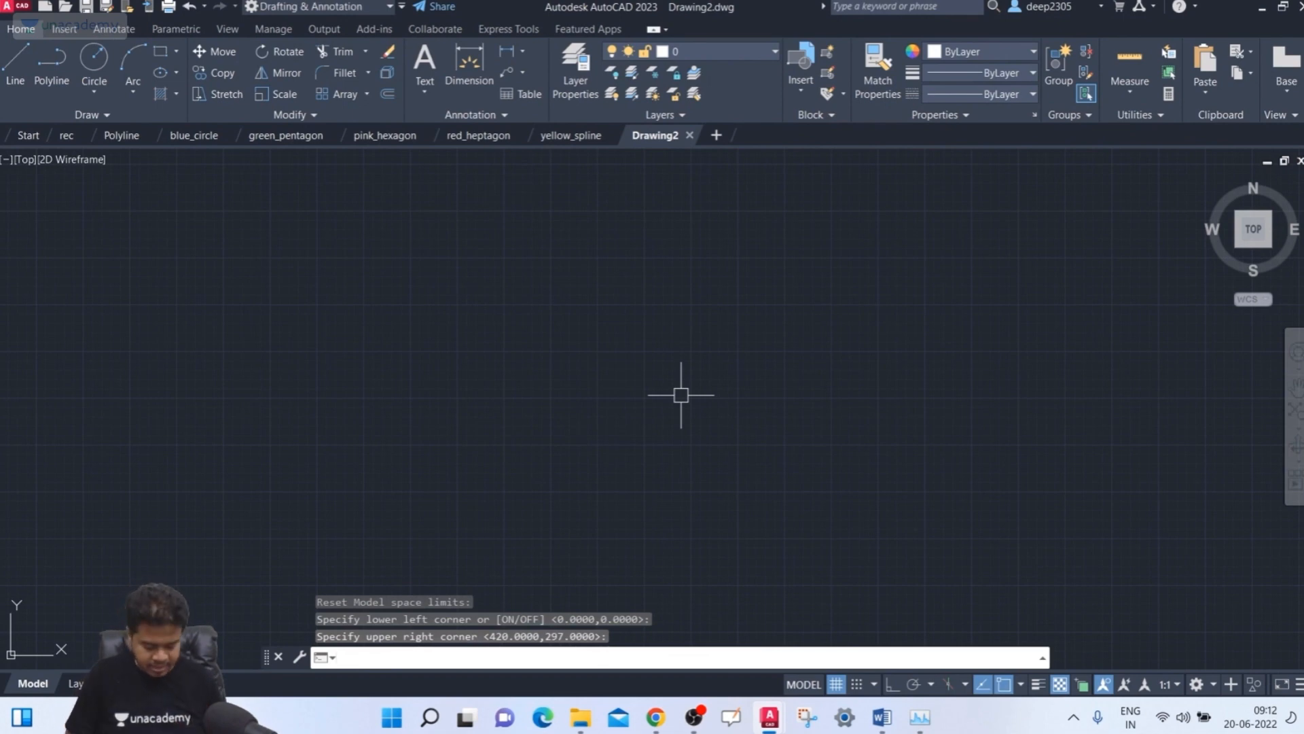
{"action": "type", "text": "grids"}
{"action": "key", "text": "Return"}
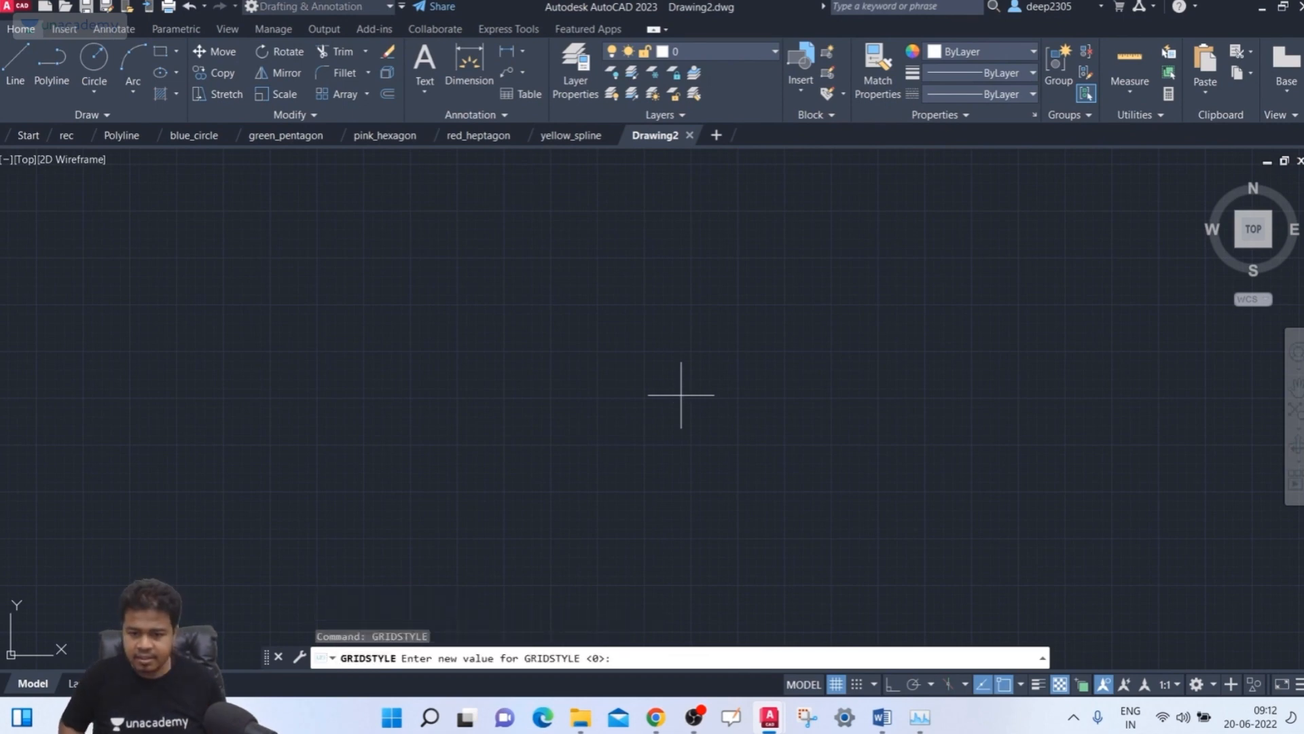
{"action": "key", "text": "Escape"}
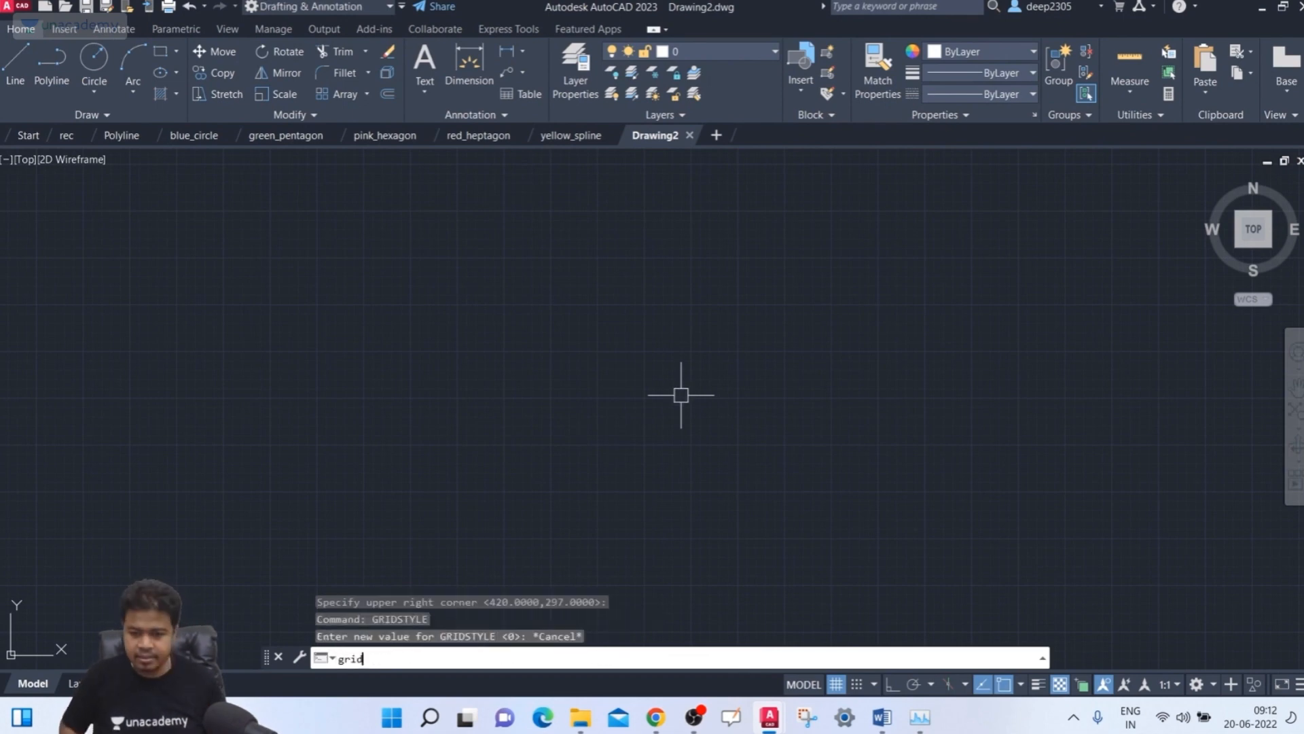
- Turn off the grid display beyond the limits and zoom to show the whole drawing area
{"action": "type", "text": "grid"}
{"action": "key", "text": "Return"}
{"action": "type", "text": "1"}
{"action": "key", "text": "Return"}
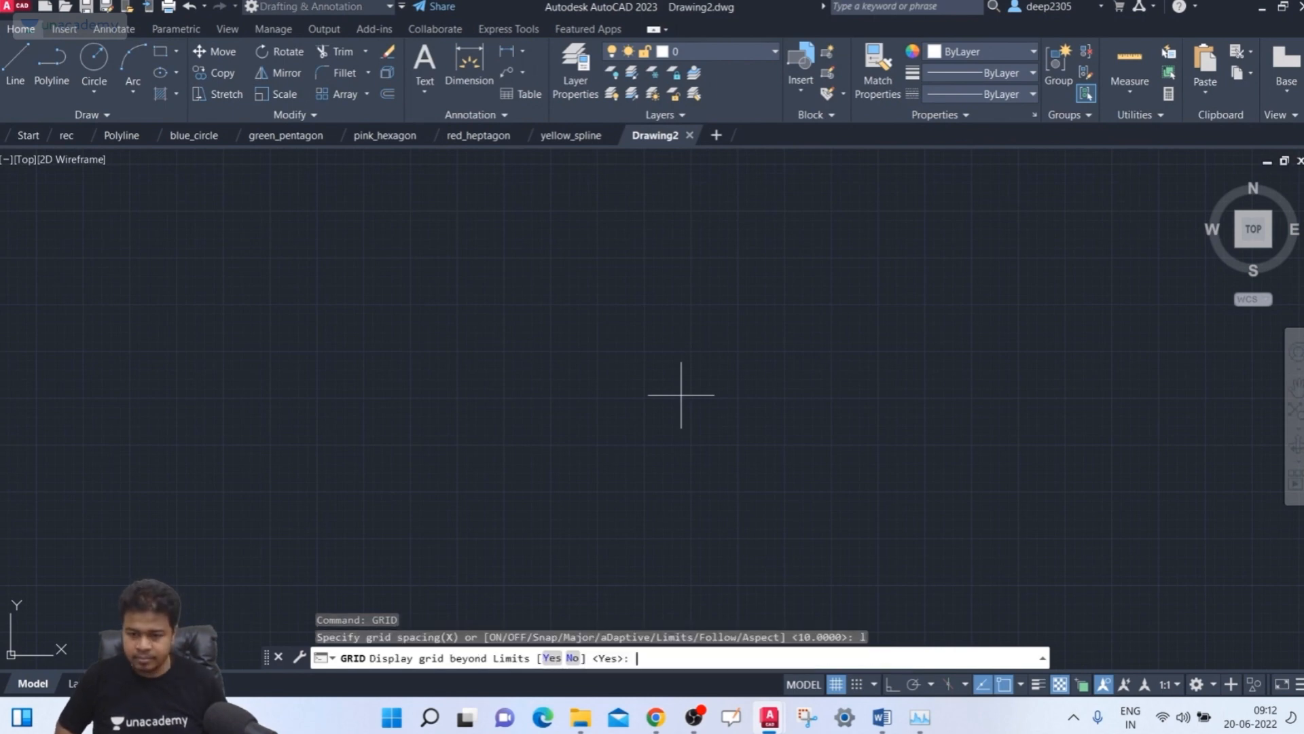
{"action": "type", "text": "n"}
{"action": "key", "text": "Return"}
{"action": "type", "text": "z"}
{"action": "key", "text": "Return"}
{"action": "type", "text": "a"}
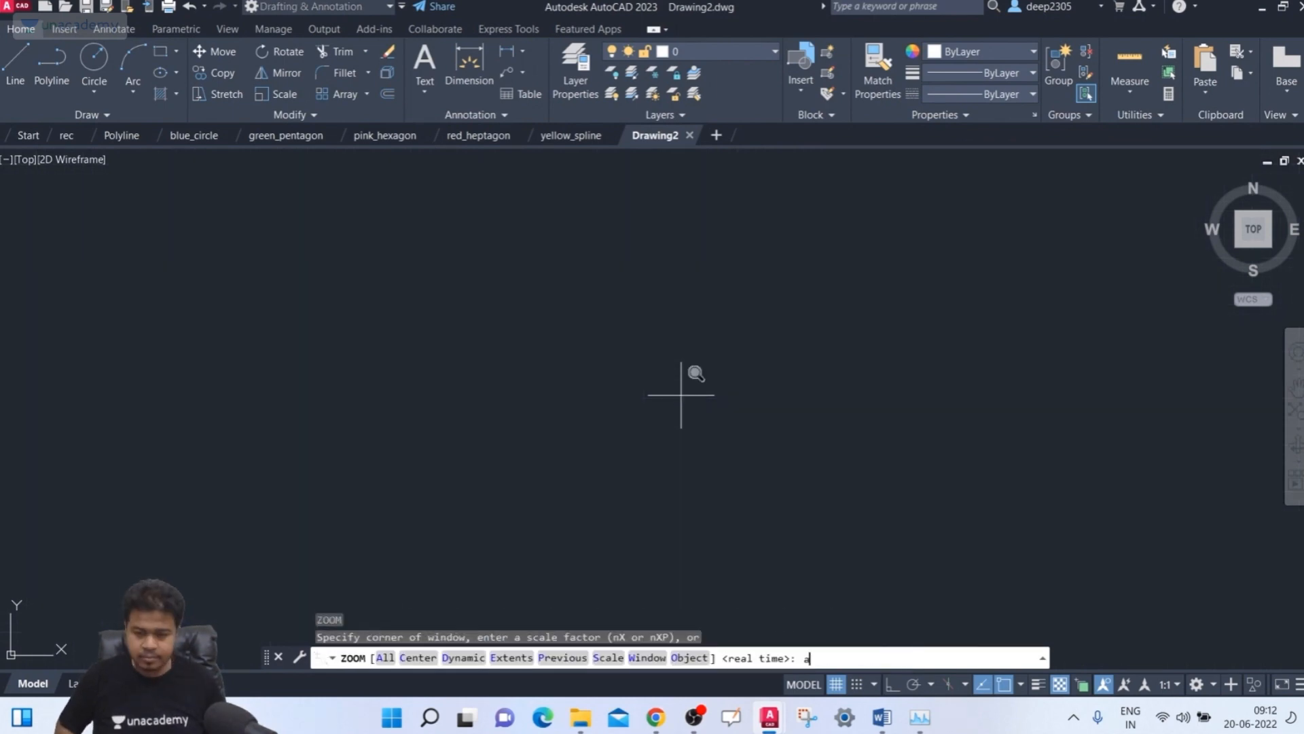
{"action": "key", "text": "Return"}
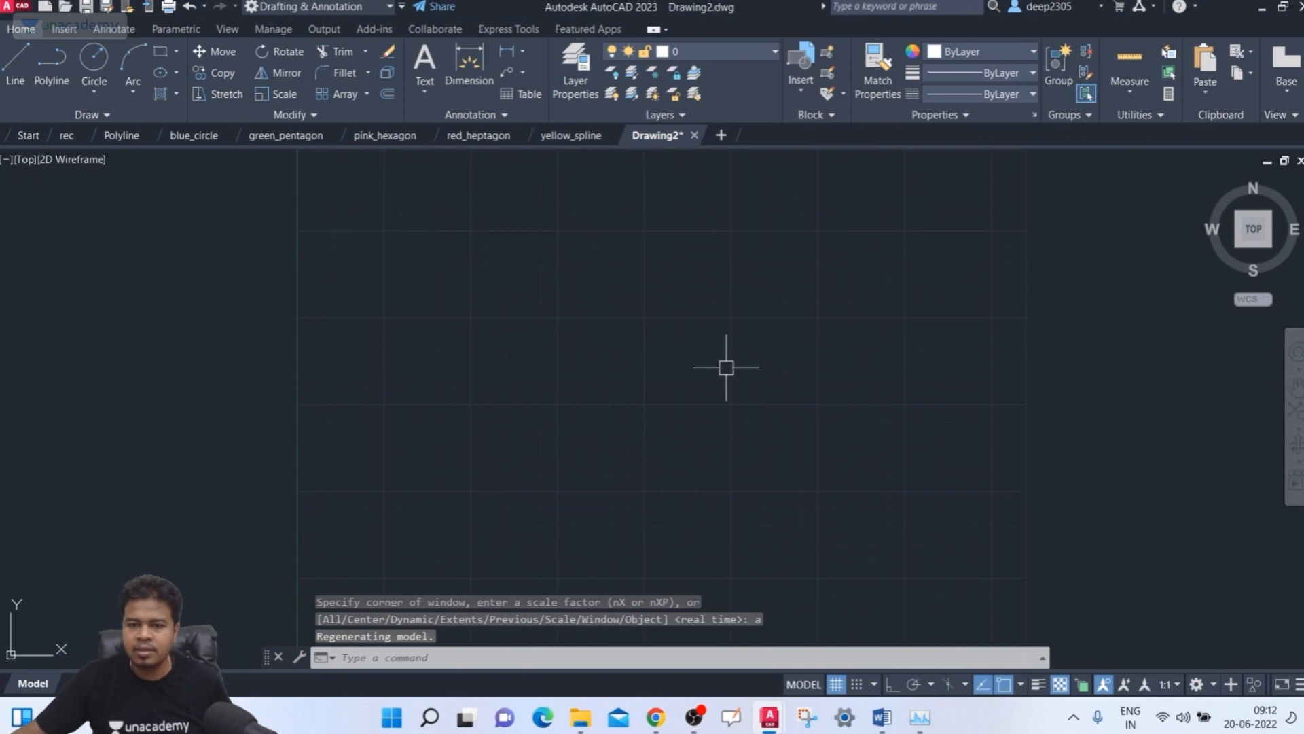
{"action": "scroll", "coordinate": [725, 361], "scroll_direction": "up", "scroll_amount": 2}
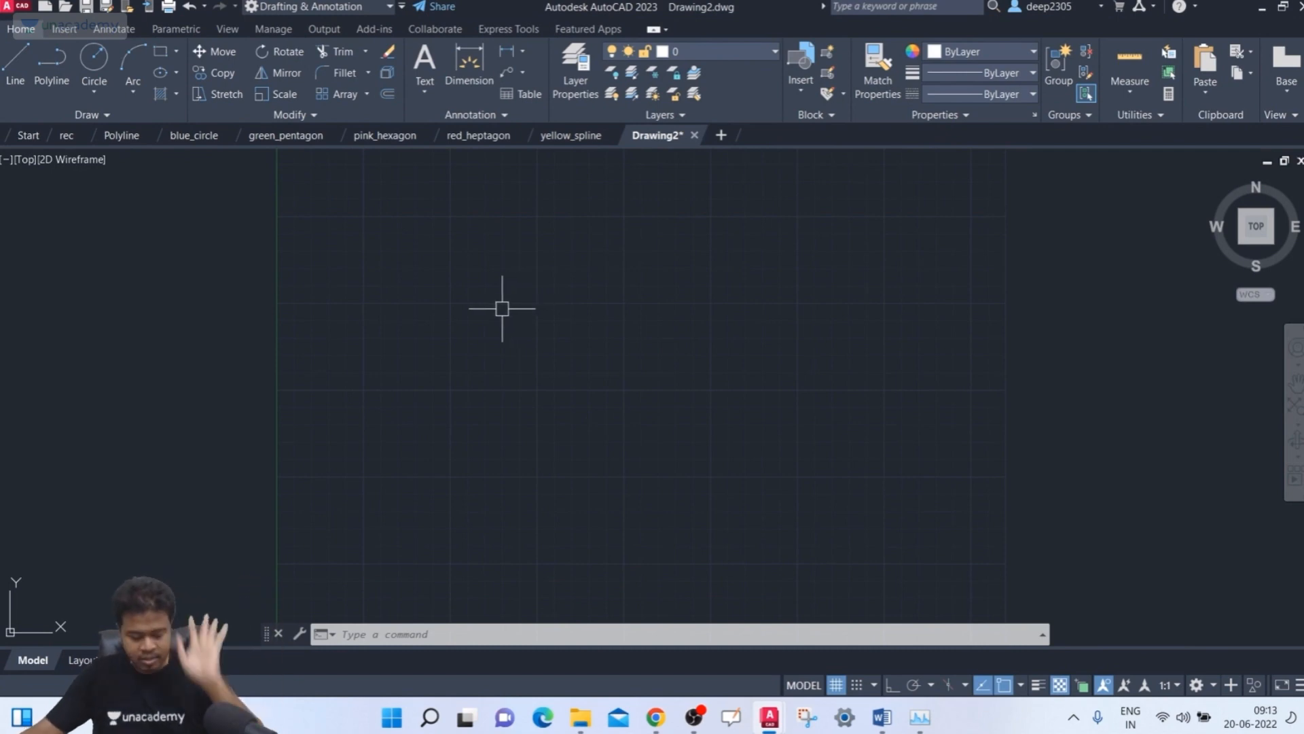
- Start attaching a DWG external reference and choose blue_circle from the x-ref_autocad folder on the Desktop
{"action": "type", "text": "XREF"}
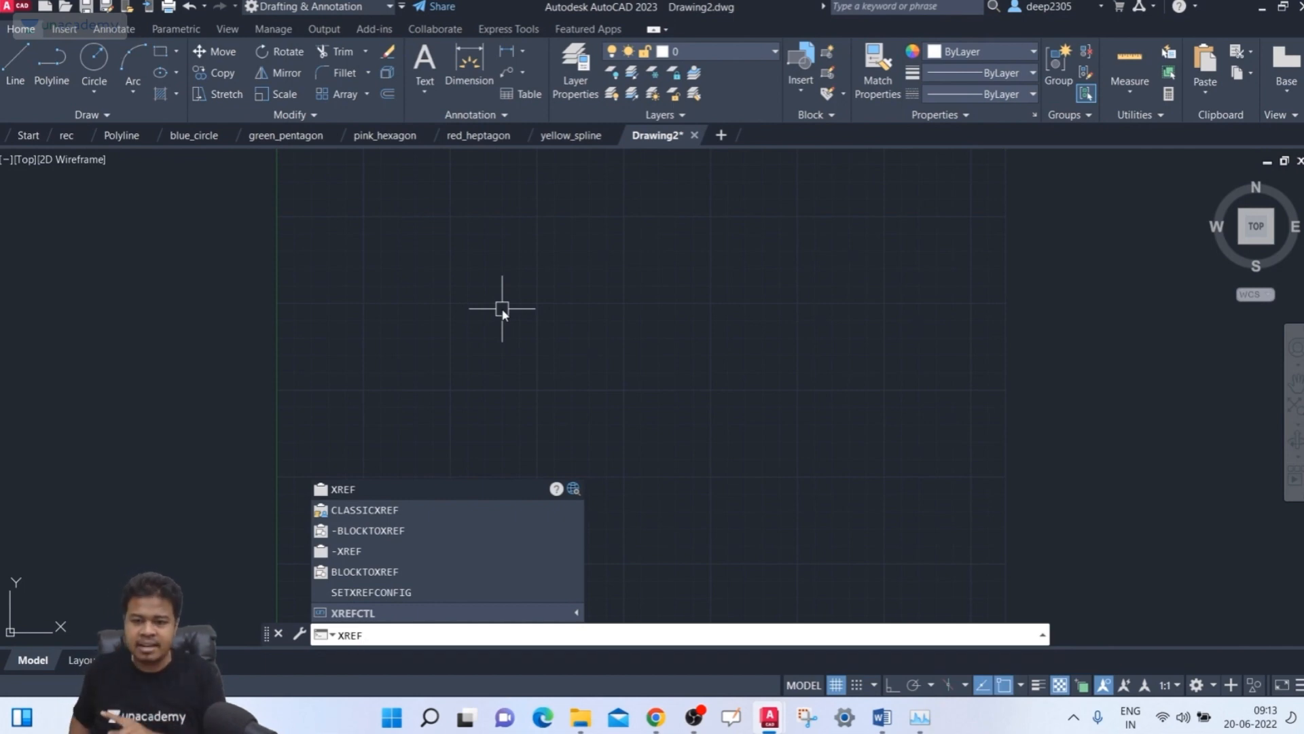
{"action": "key", "text": "Return"}
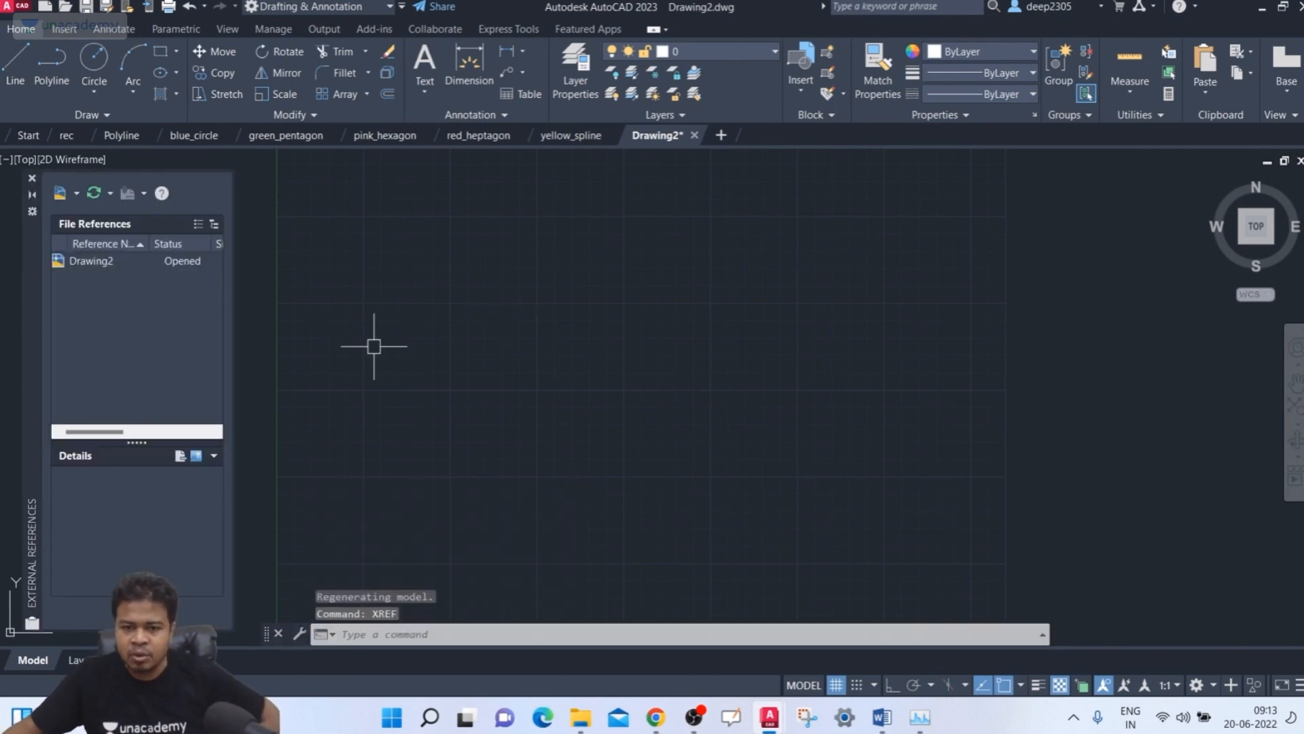
{"action": "left_click", "coordinate": [77, 195]}
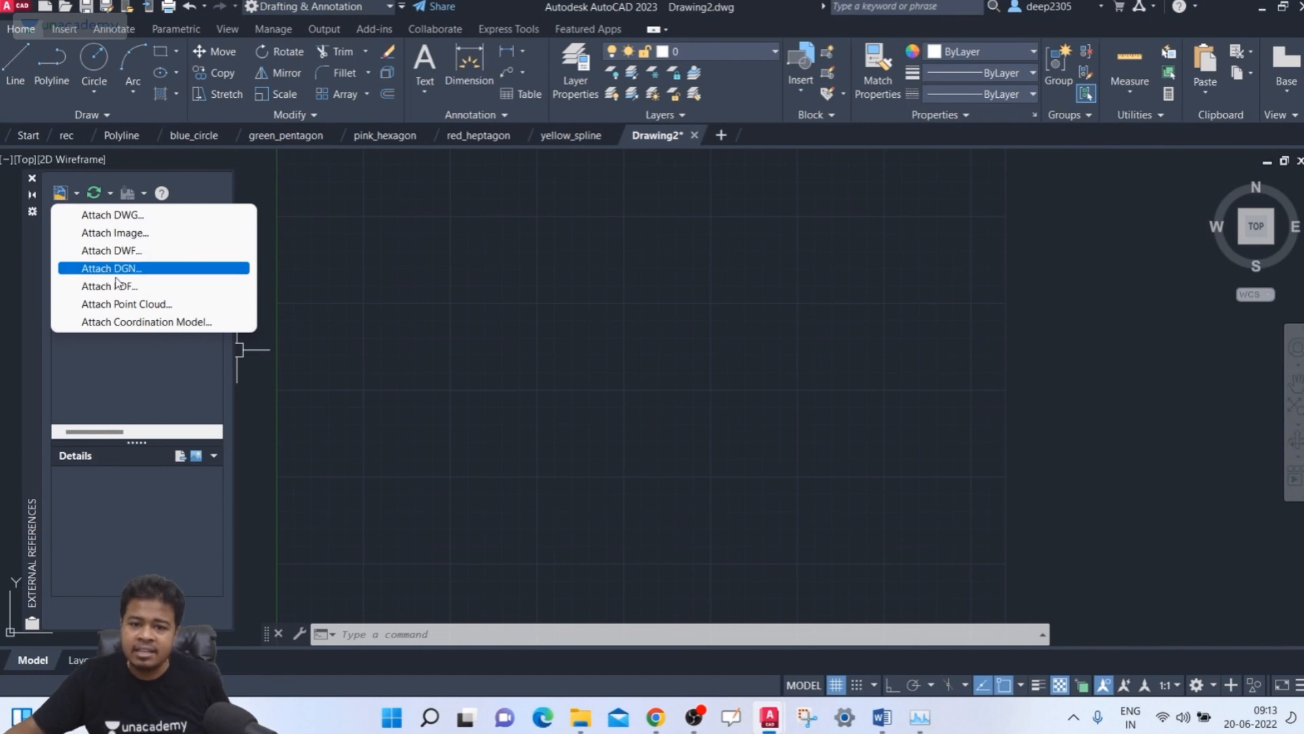
{"action": "left_click", "coordinate": [125, 216]}
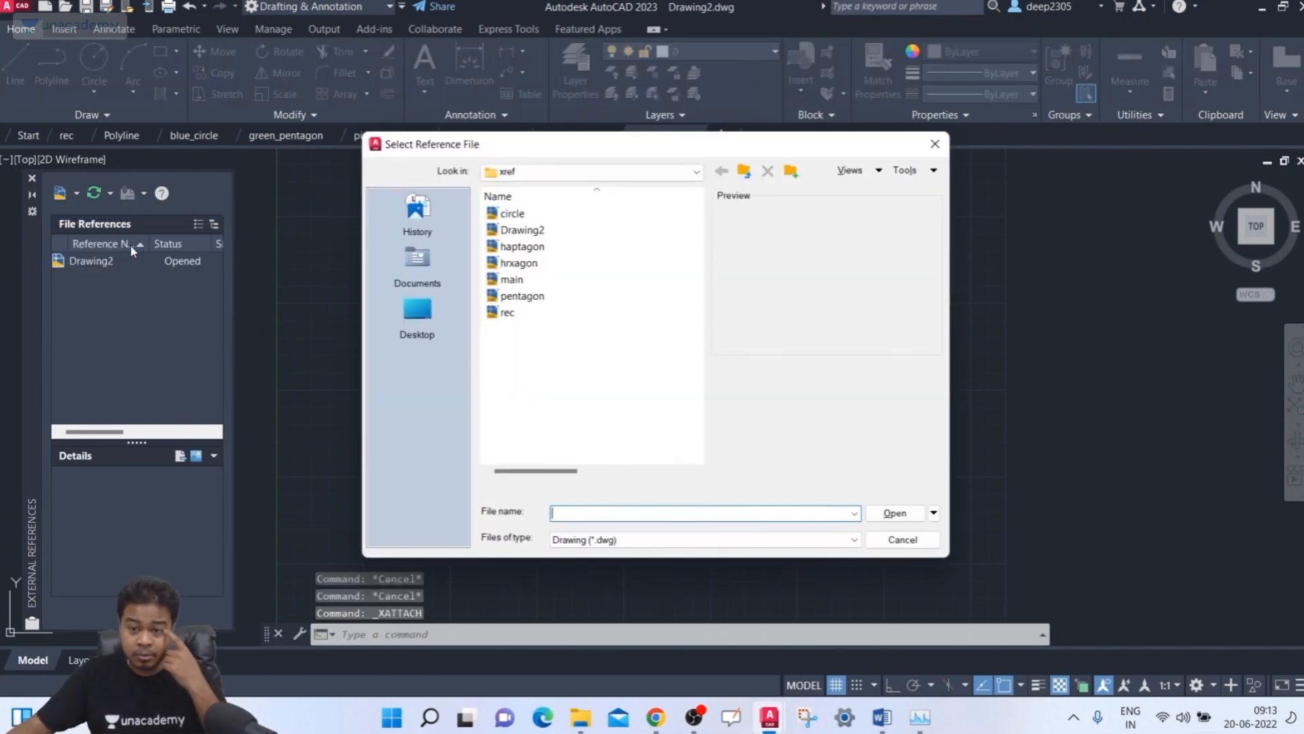
{"action": "left_click", "coordinate": [515, 222]}
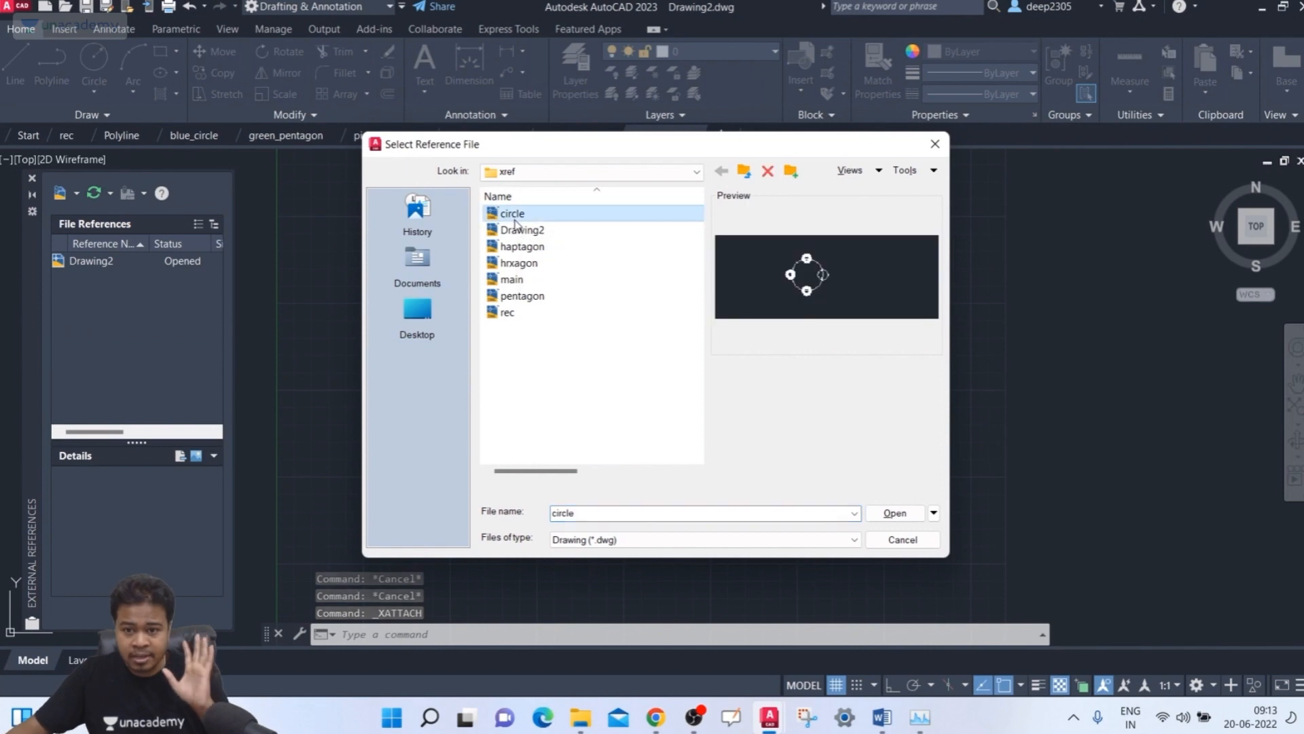
{"action": "left_click", "coordinate": [723, 171]}
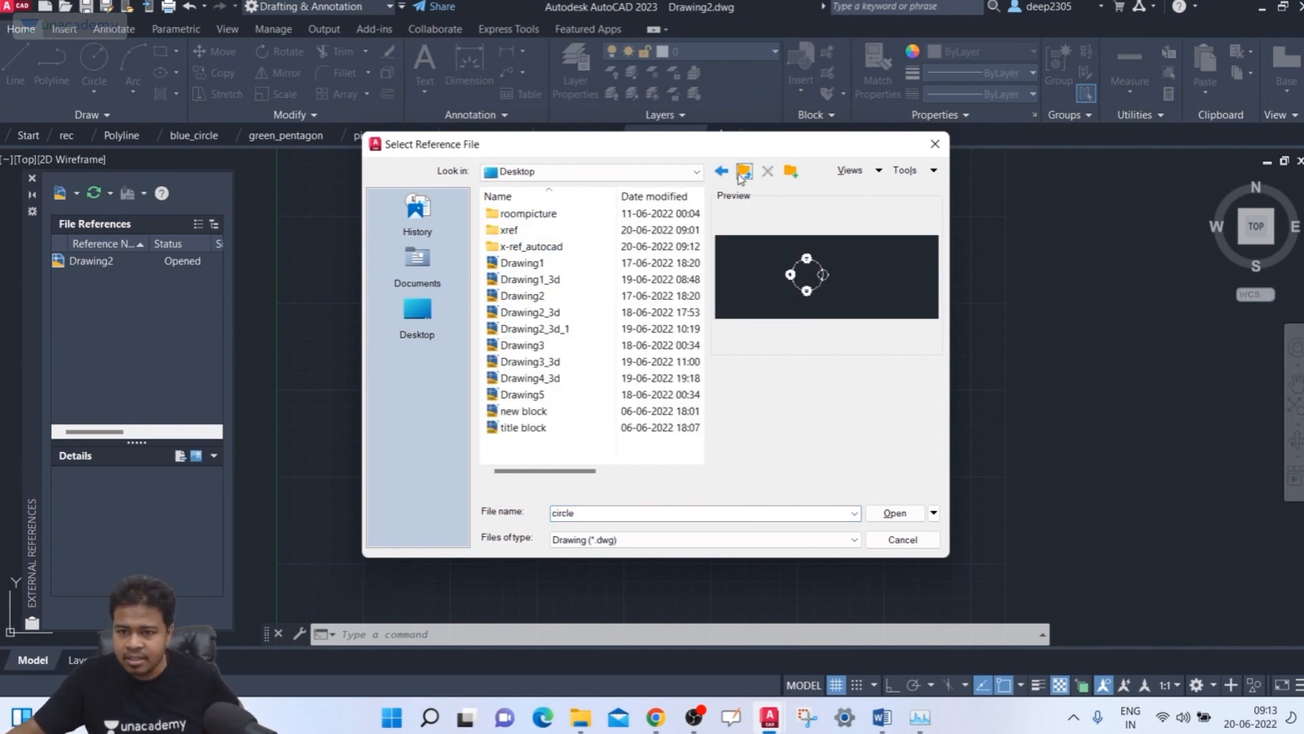
{"action": "double_click", "coordinate": [556, 248]}
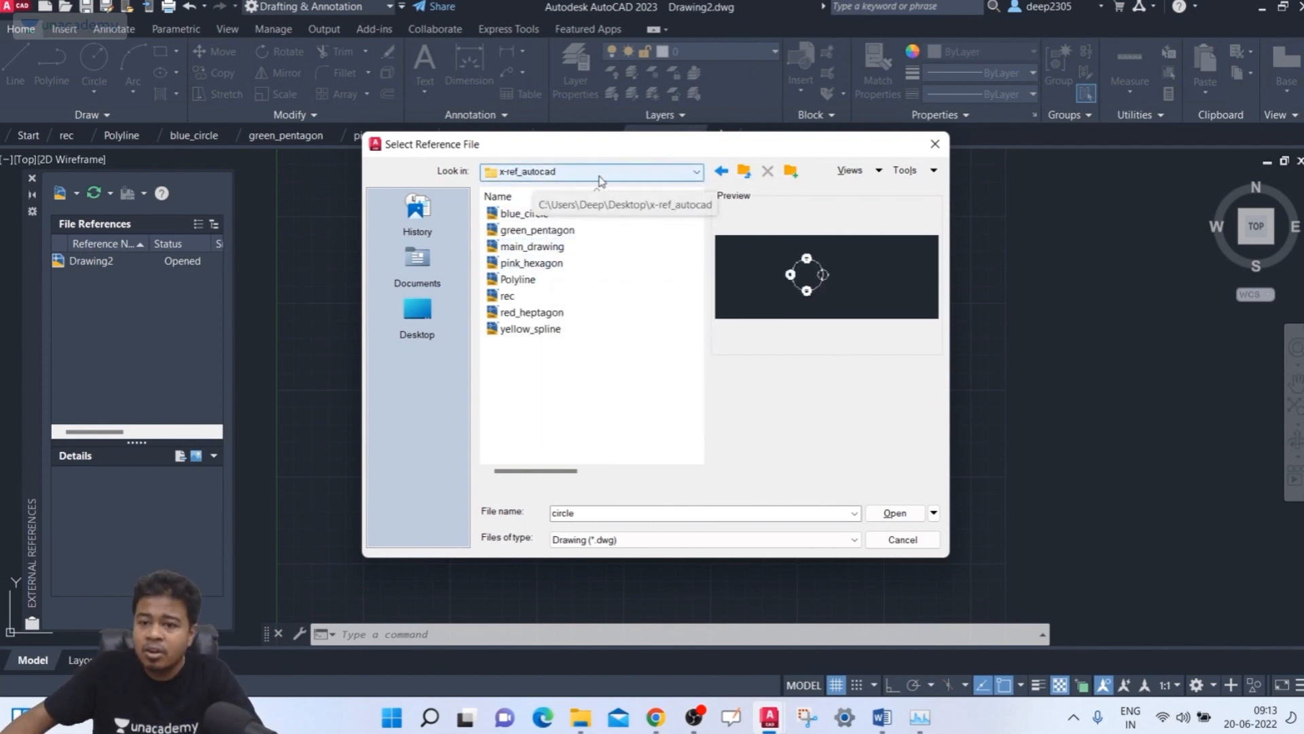
{"action": "left_click", "coordinate": [533, 216]}
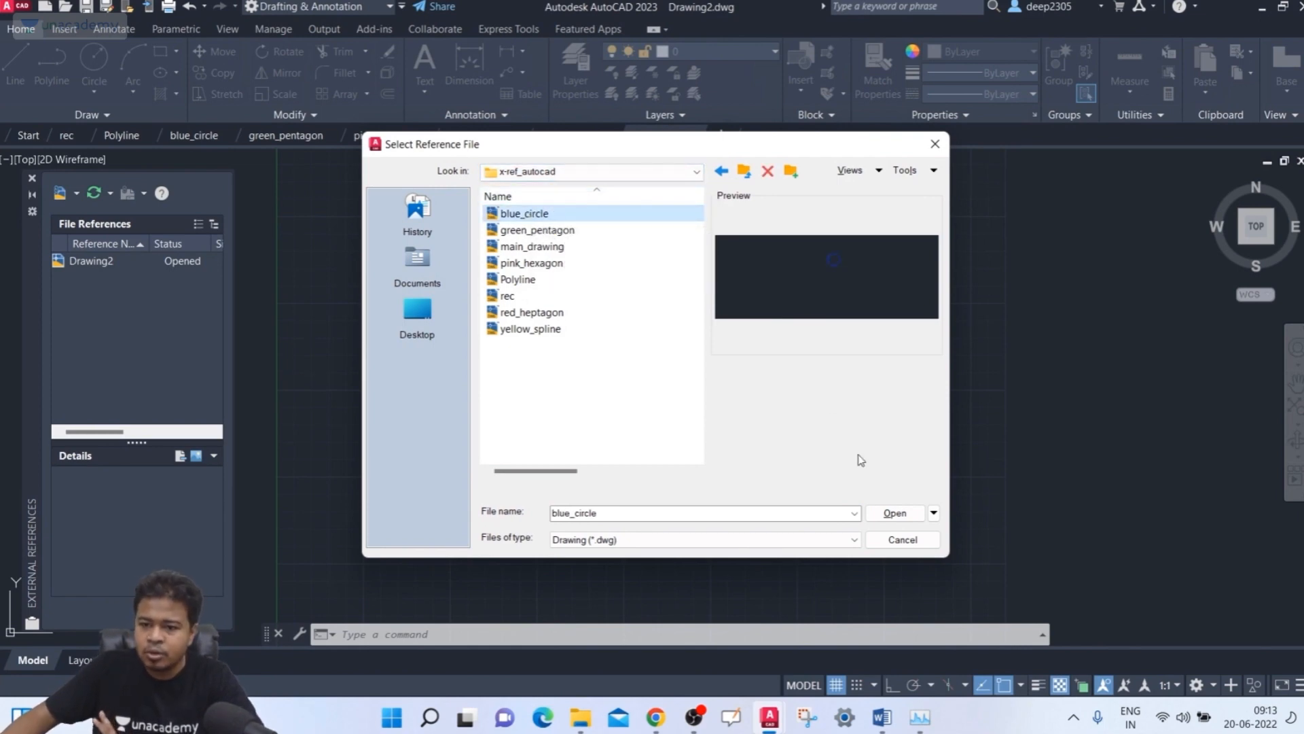
{"action": "left_click", "coordinate": [890, 513]}
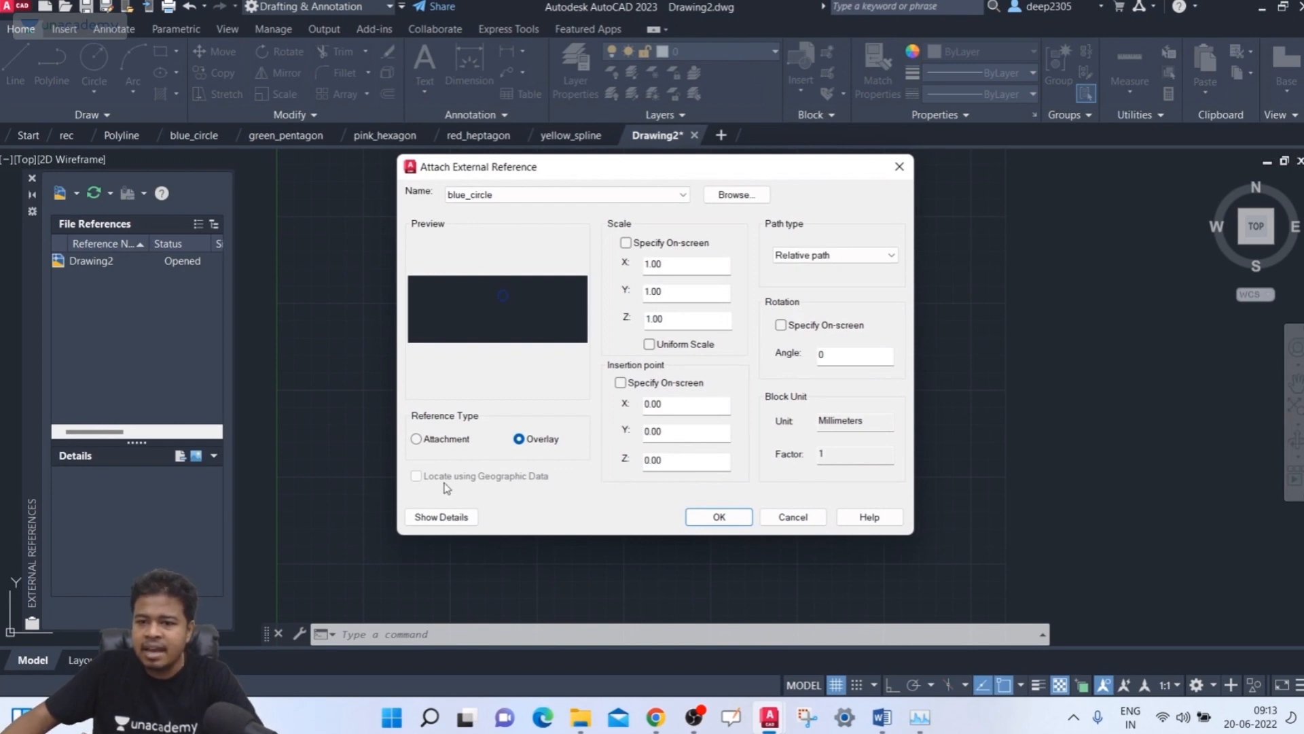
- Attach blue_circle as an overlay with scale 1, insertion point 0,0,0, rotation 0 and a relative path
{"action": "left_click", "coordinate": [527, 440]}
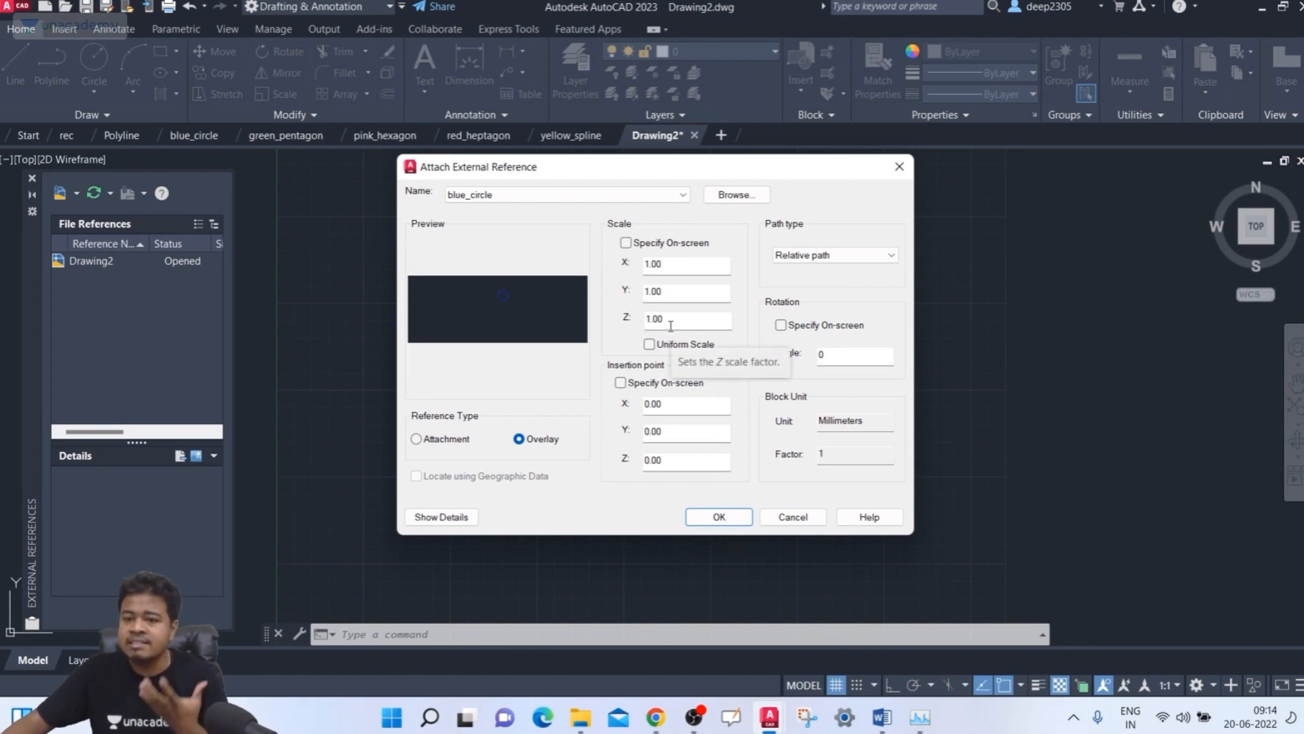
{"action": "left_click", "coordinate": [673, 270]}
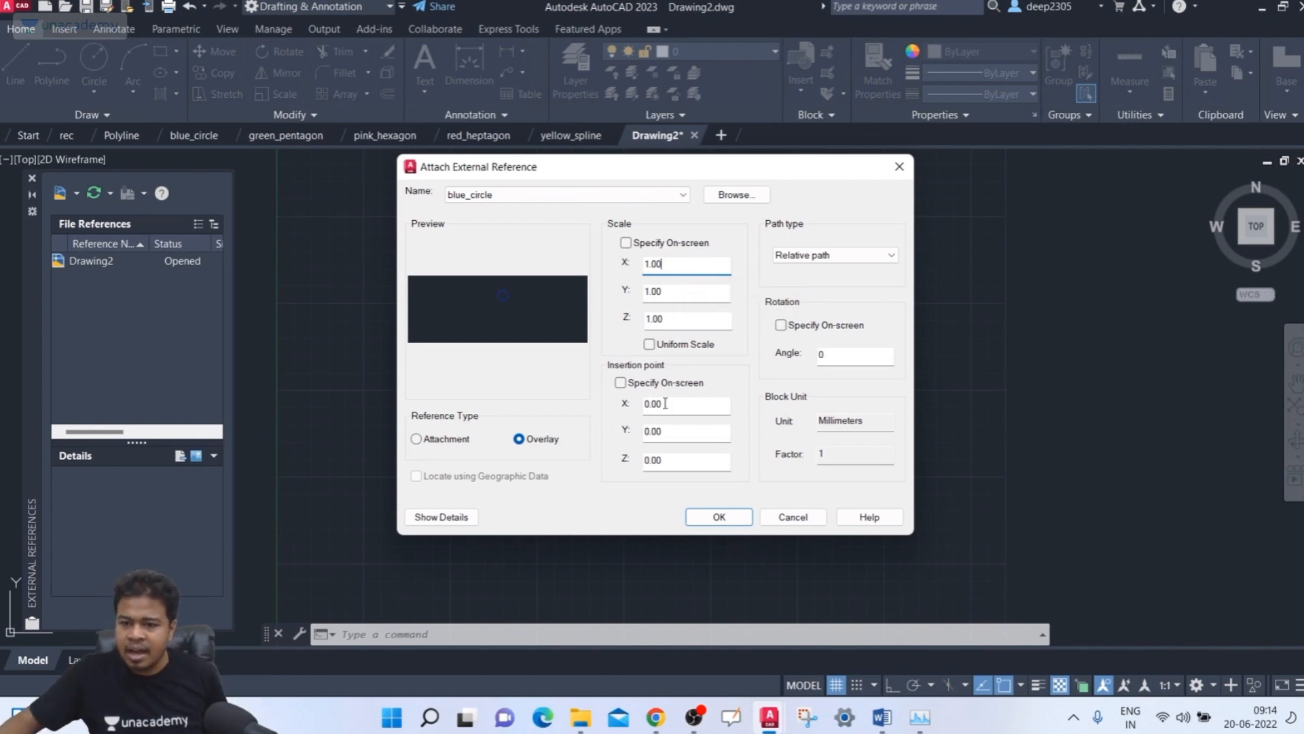
{"action": "left_click", "coordinate": [621, 383]}
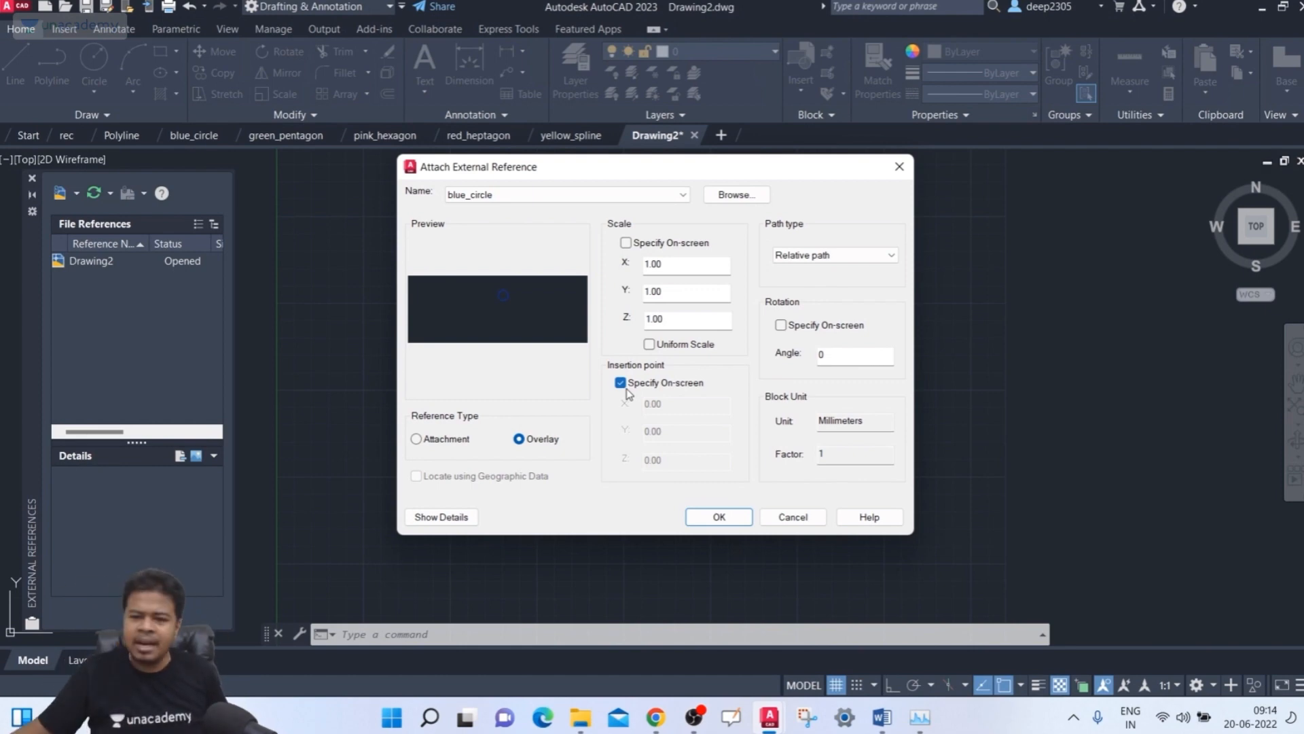
{"action": "left_click", "coordinate": [625, 387]}
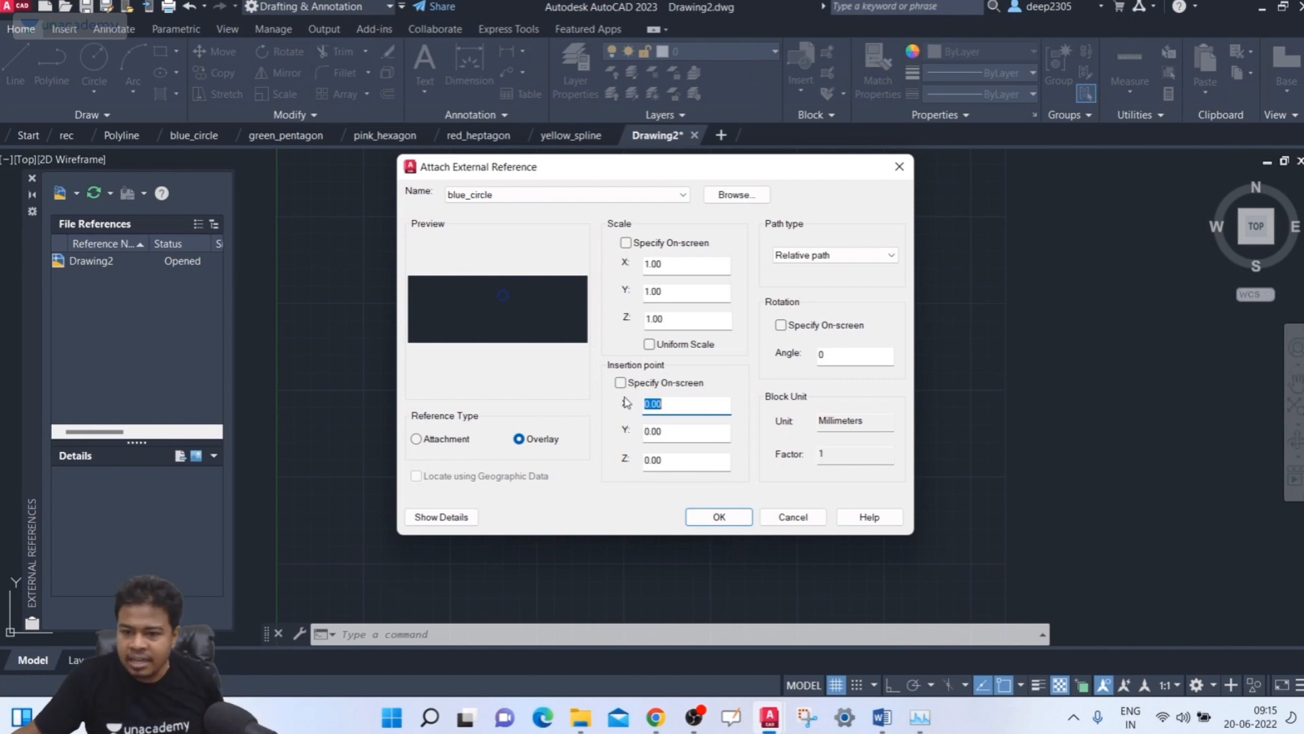
{"action": "left_click", "coordinate": [626, 383]}
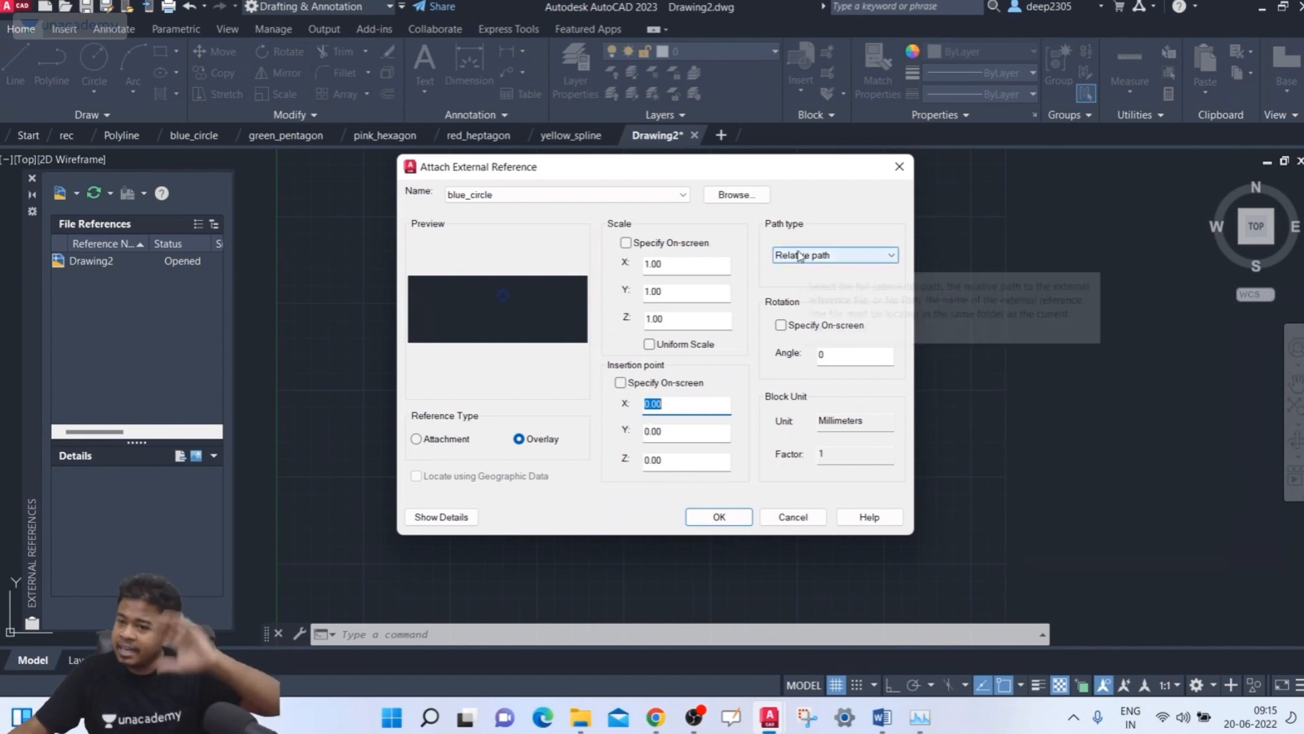
{"action": "double_click", "coordinate": [841, 354]}
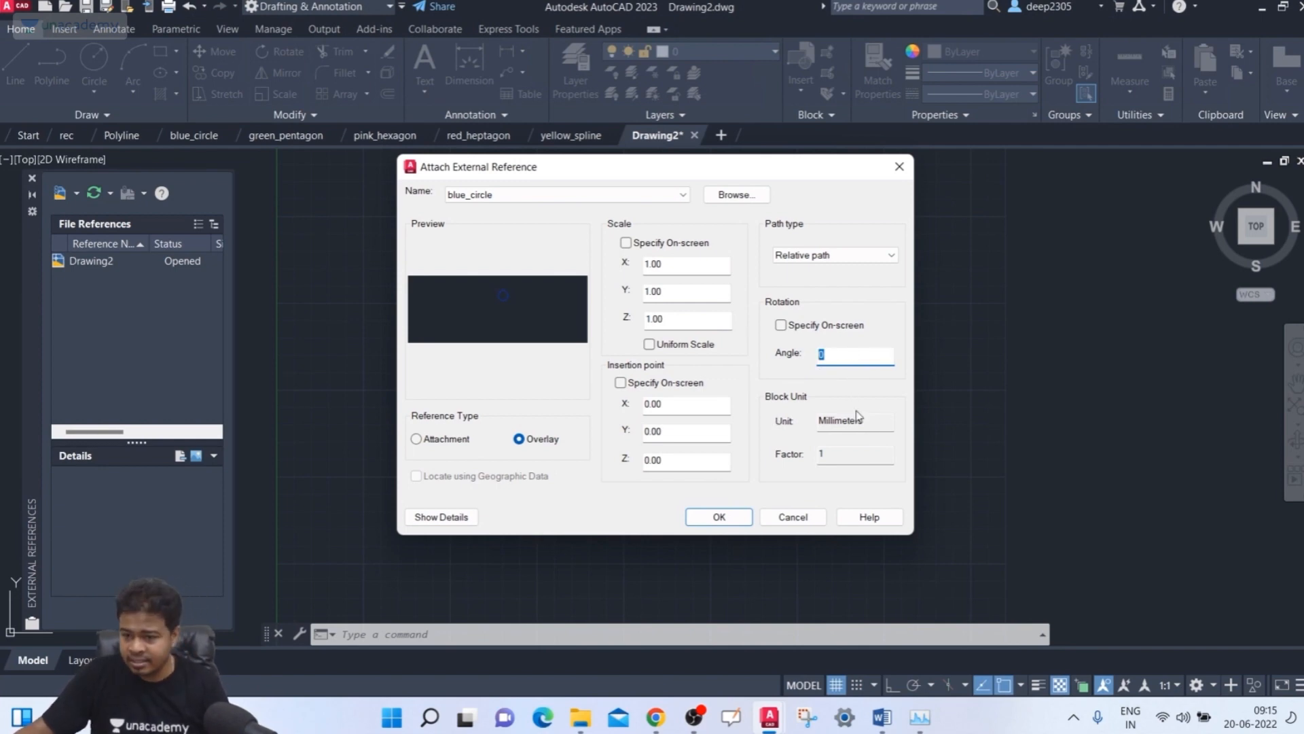
{"action": "left_click", "coordinate": [888, 420]}
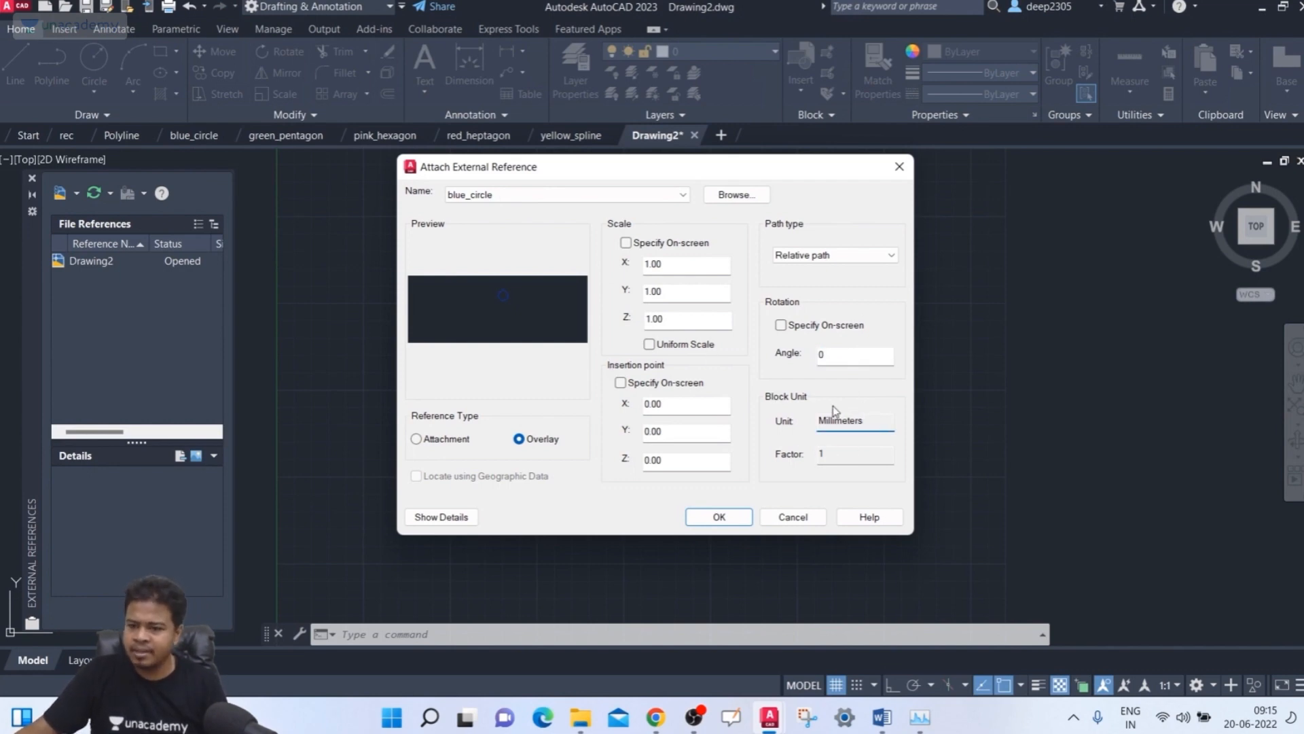
{"action": "left_click", "coordinate": [723, 517]}
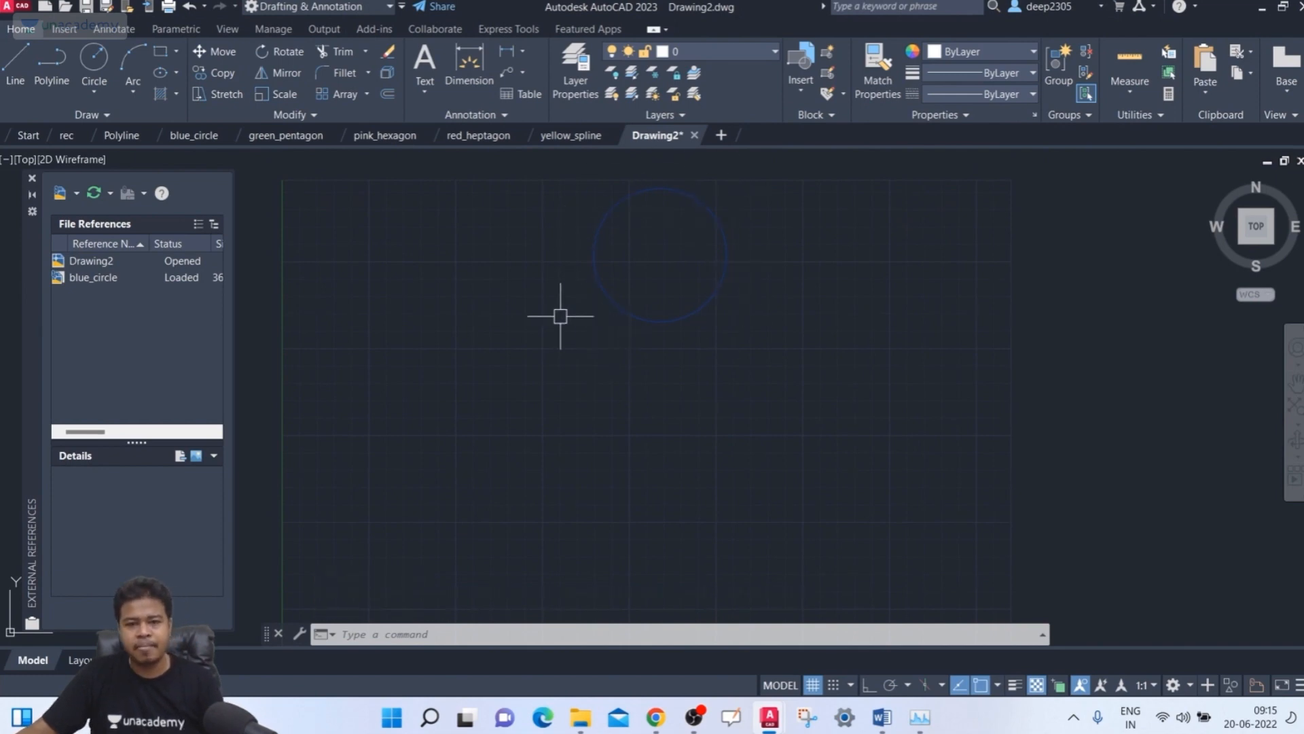
- Attach green_pentagon from the x-ref_autocad folder as an overlay at insertion point 0,0,0 with scale 1
{"action": "left_click", "coordinate": [77, 193]}
{"action": "left_click", "coordinate": [93, 216]}
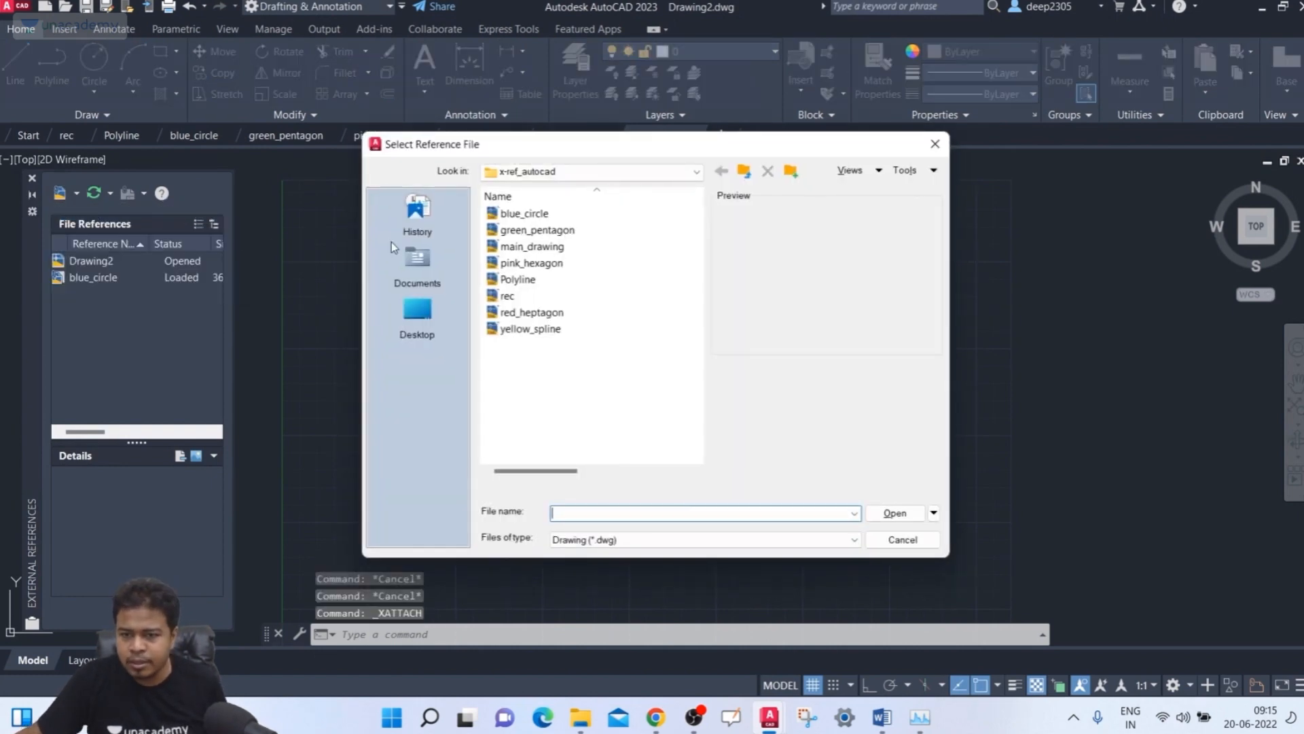
{"action": "left_click", "coordinate": [555, 232]}
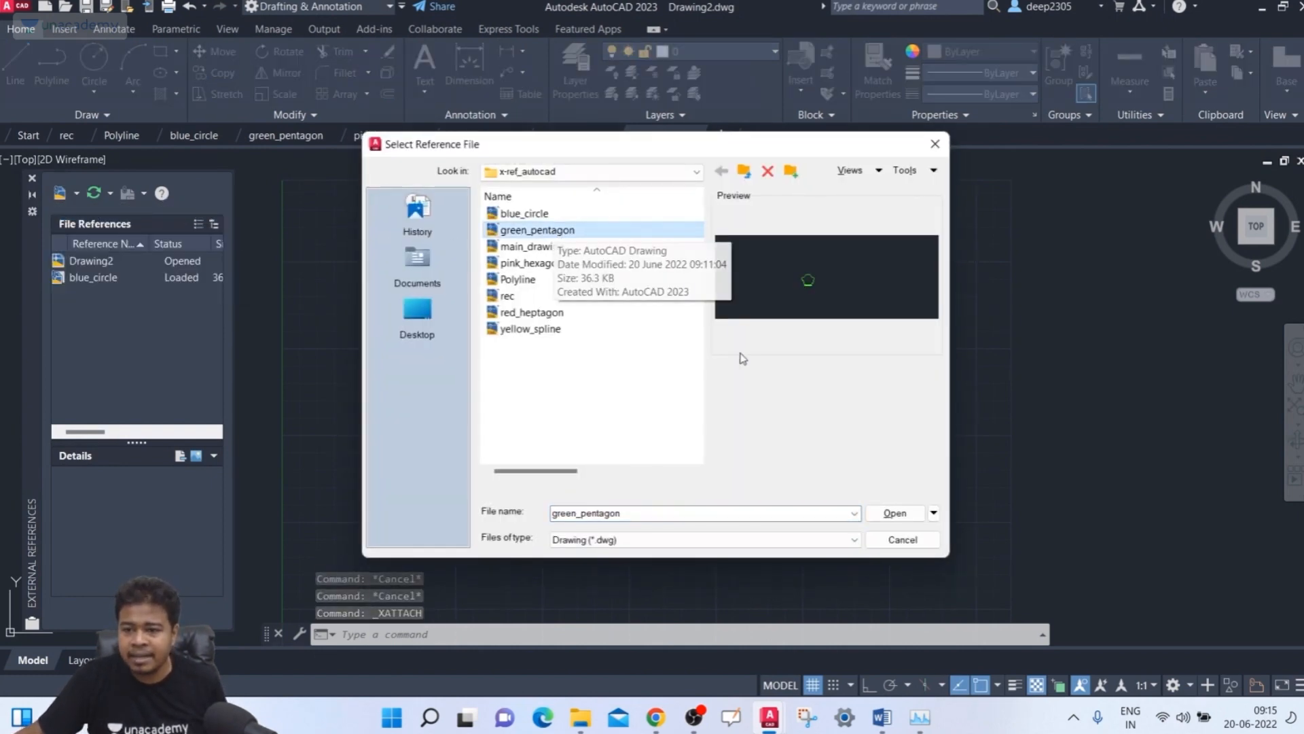
{"action": "left_click", "coordinate": [895, 513]}
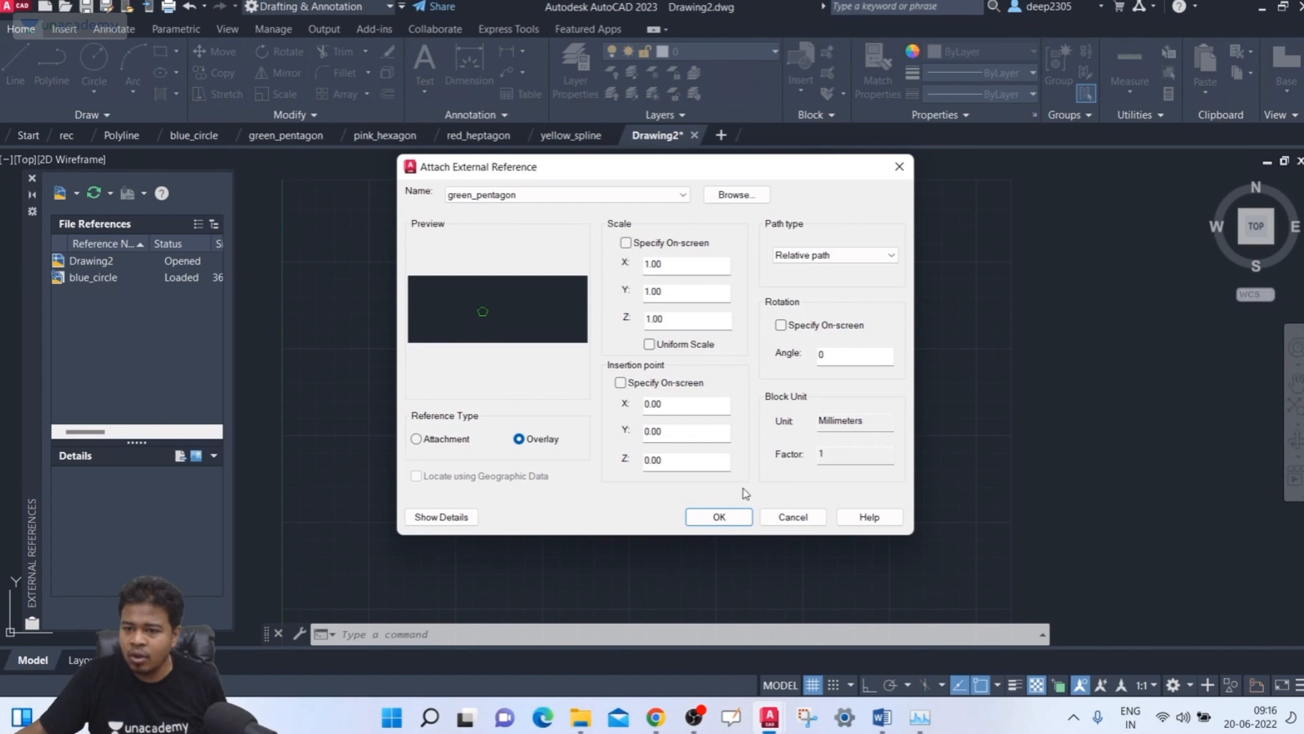
{"action": "left_click", "coordinate": [725, 514]}
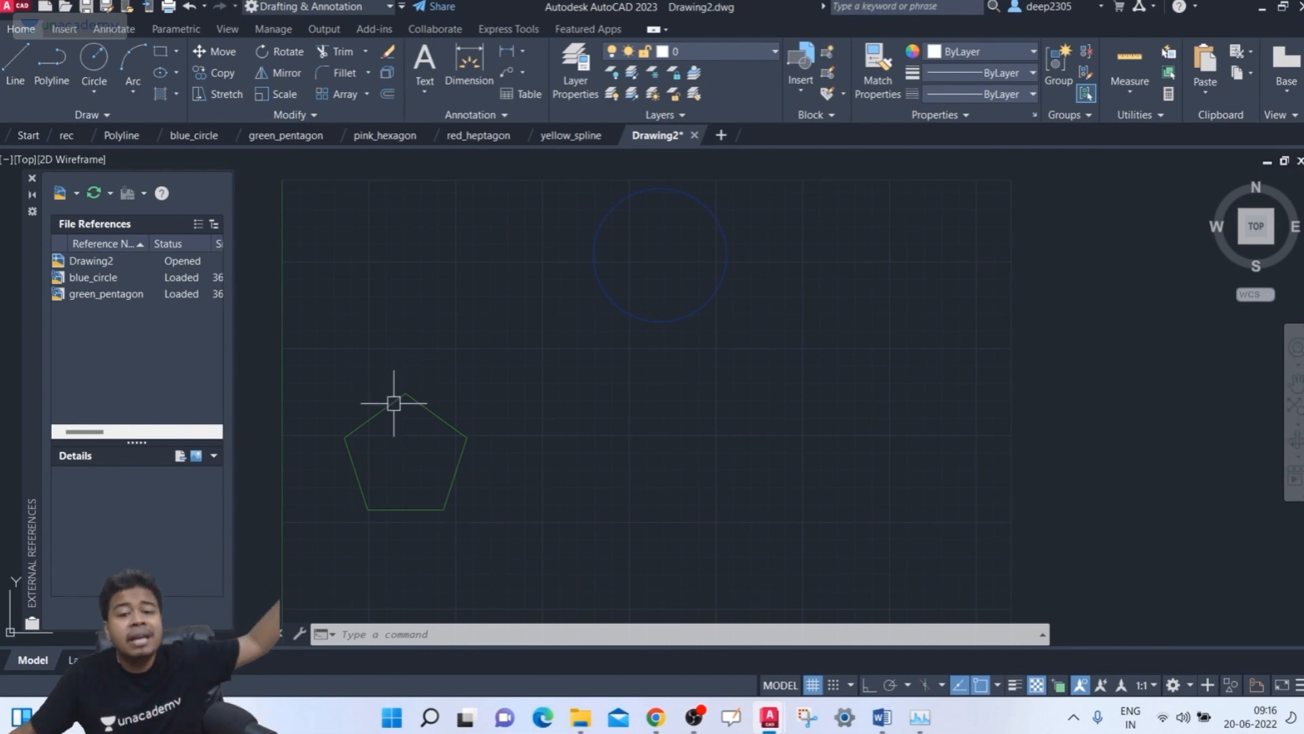
- Attach pink_hexagon from the x-ref_autocad folder as an overlay at insertion point 0,0,0 with scale 1
{"action": "scroll", "coordinate": [395, 406], "scroll_direction": "down", "scroll_amount": 2}
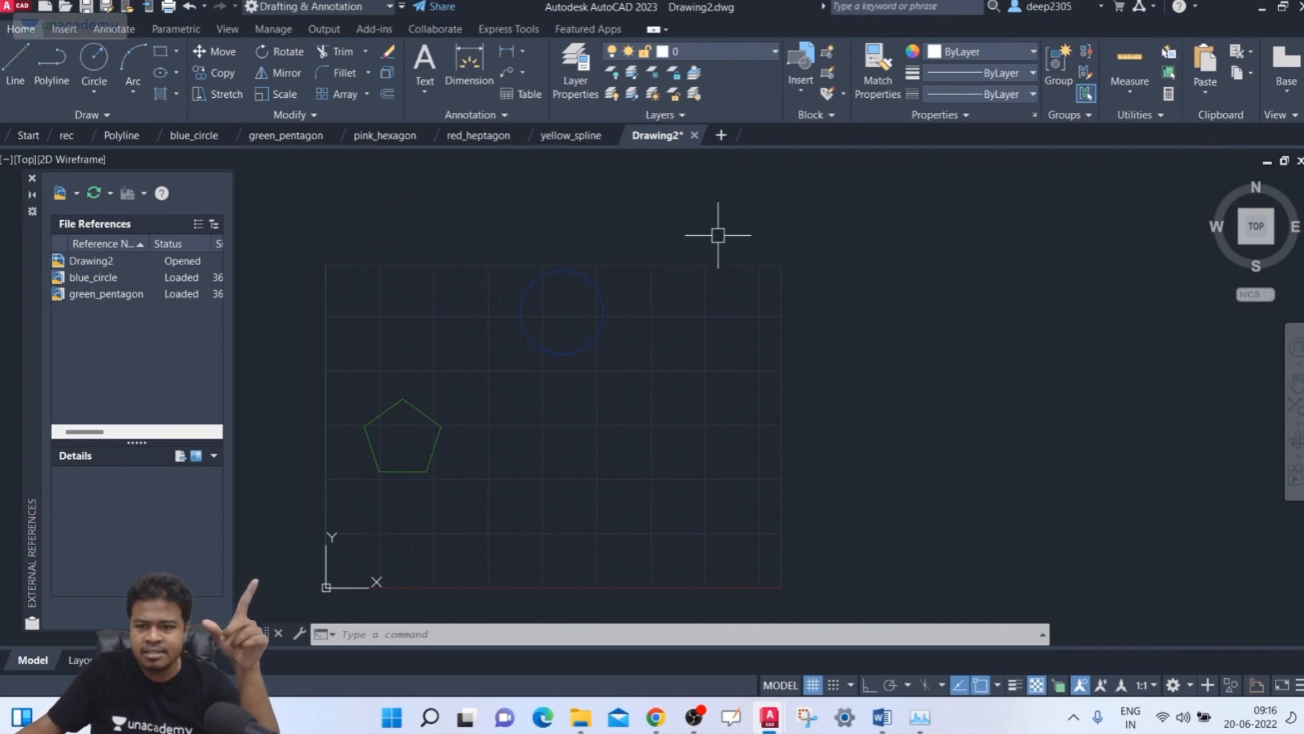
{"action": "left_click", "coordinate": [79, 193]}
{"action": "left_click", "coordinate": [132, 211]}
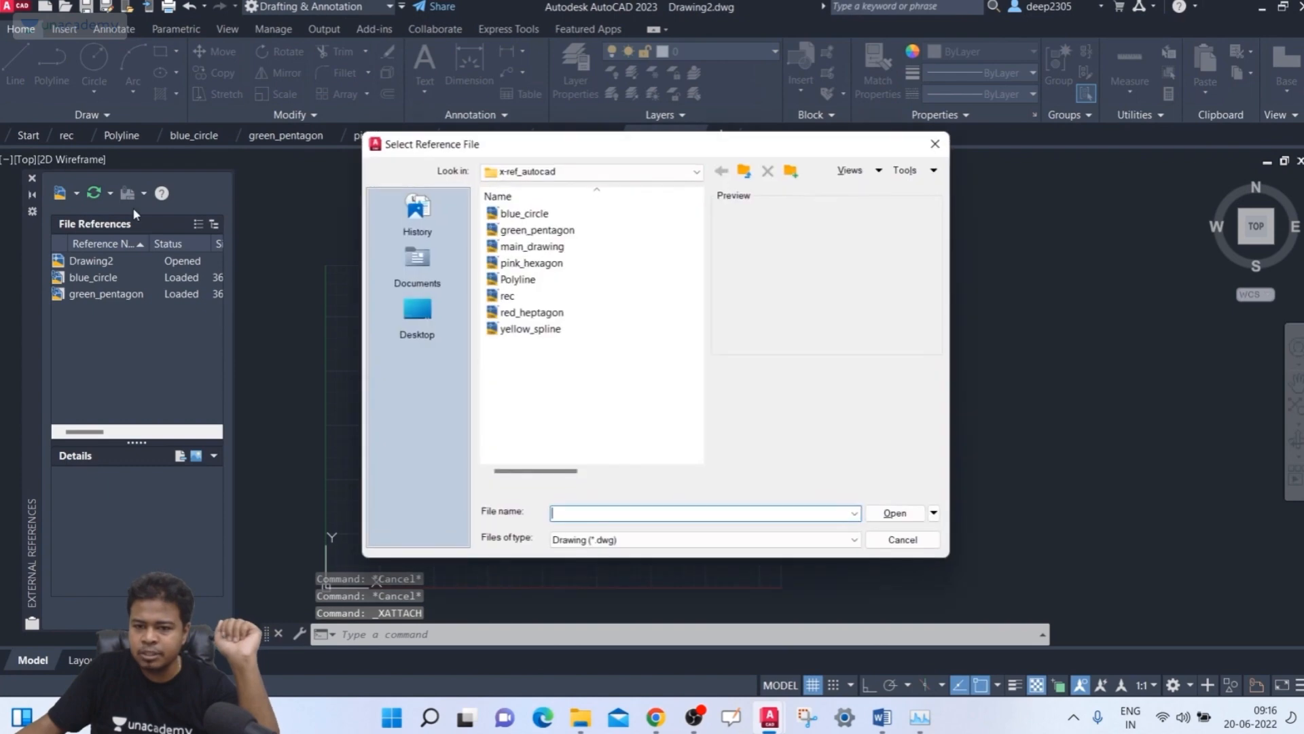
{"action": "left_click", "coordinate": [534, 267]}
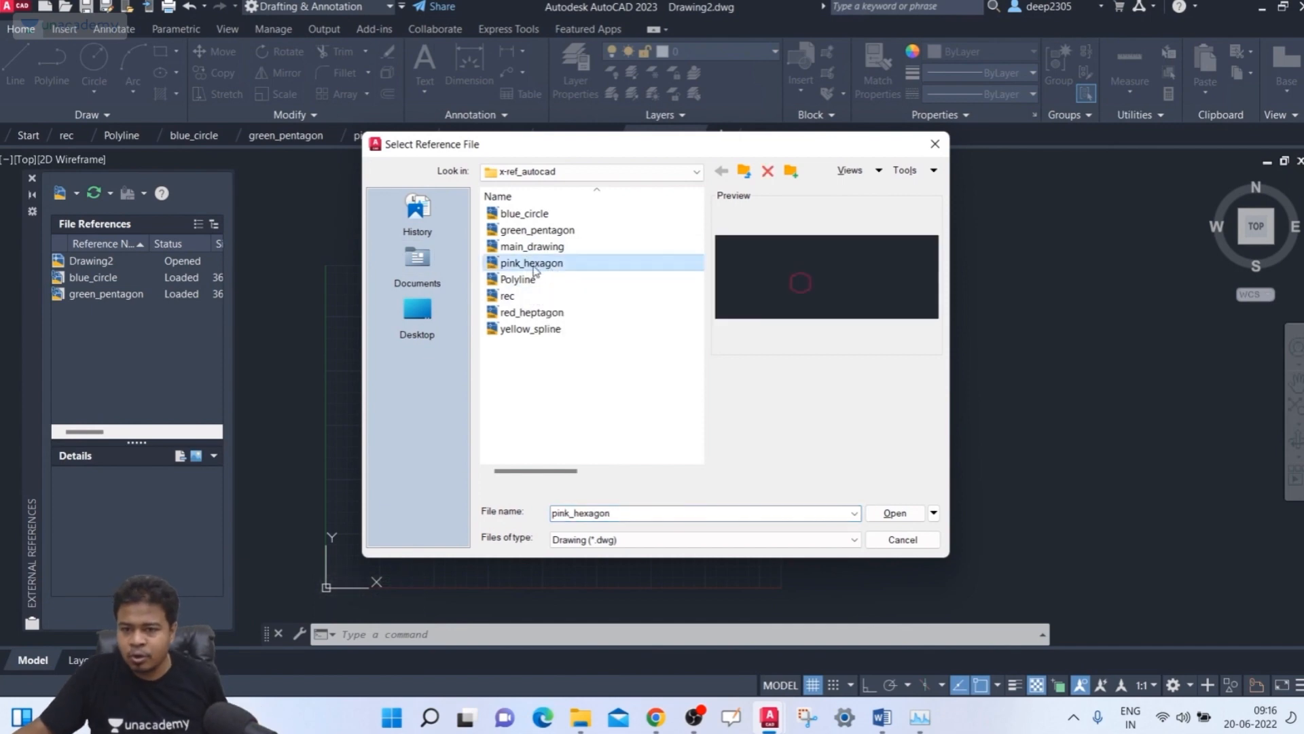
{"action": "left_click", "coordinate": [894, 513]}
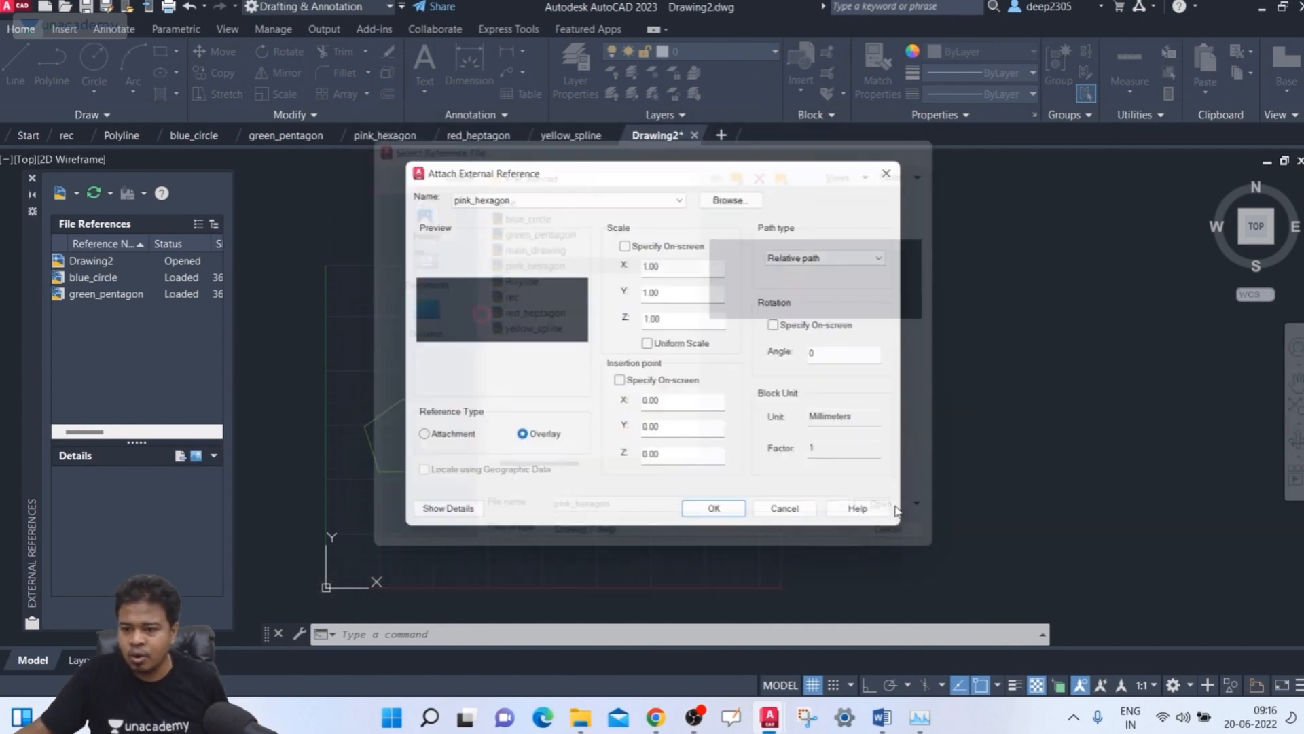
{"action": "left_click", "coordinate": [719, 518]}
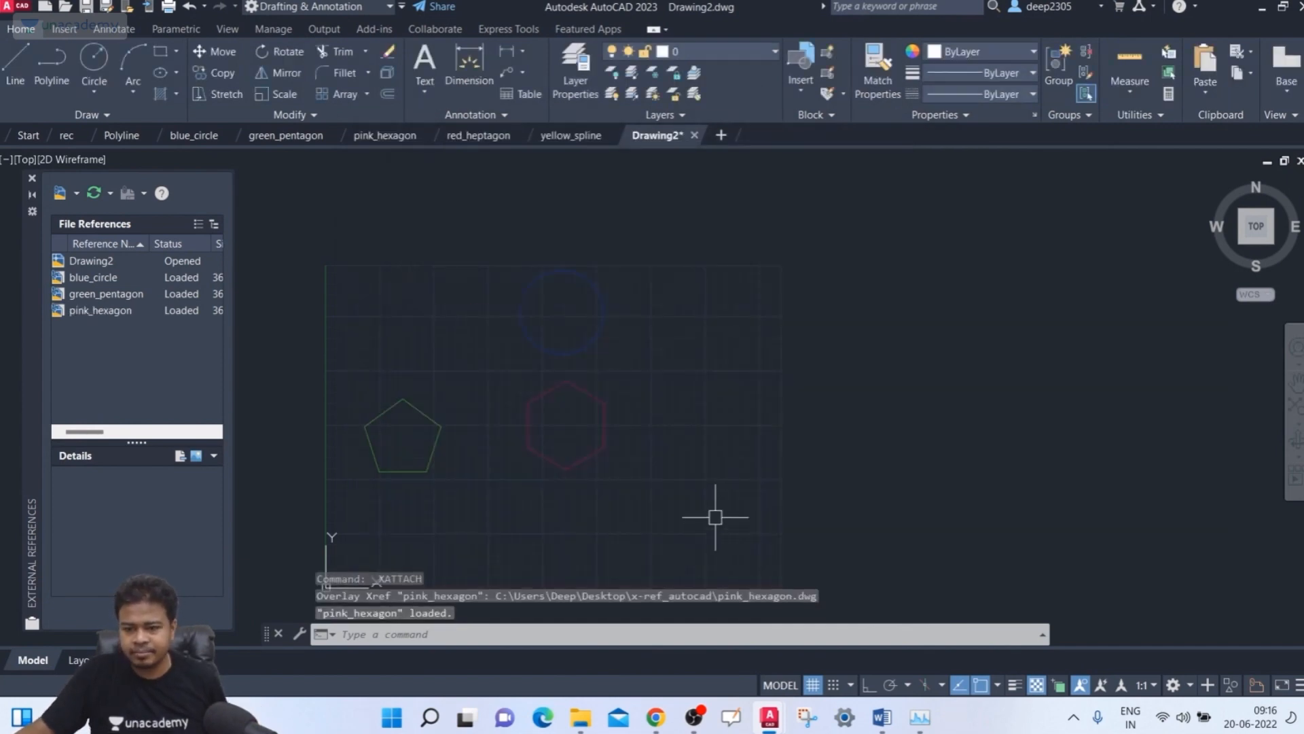
- Attach the Polyline drawing from the x-ref_autocad folder as an overlay at insertion point 0,0,0 with scale 1
{"action": "left_click", "coordinate": [65, 194]}
{"action": "left_click", "coordinate": [89, 215]}
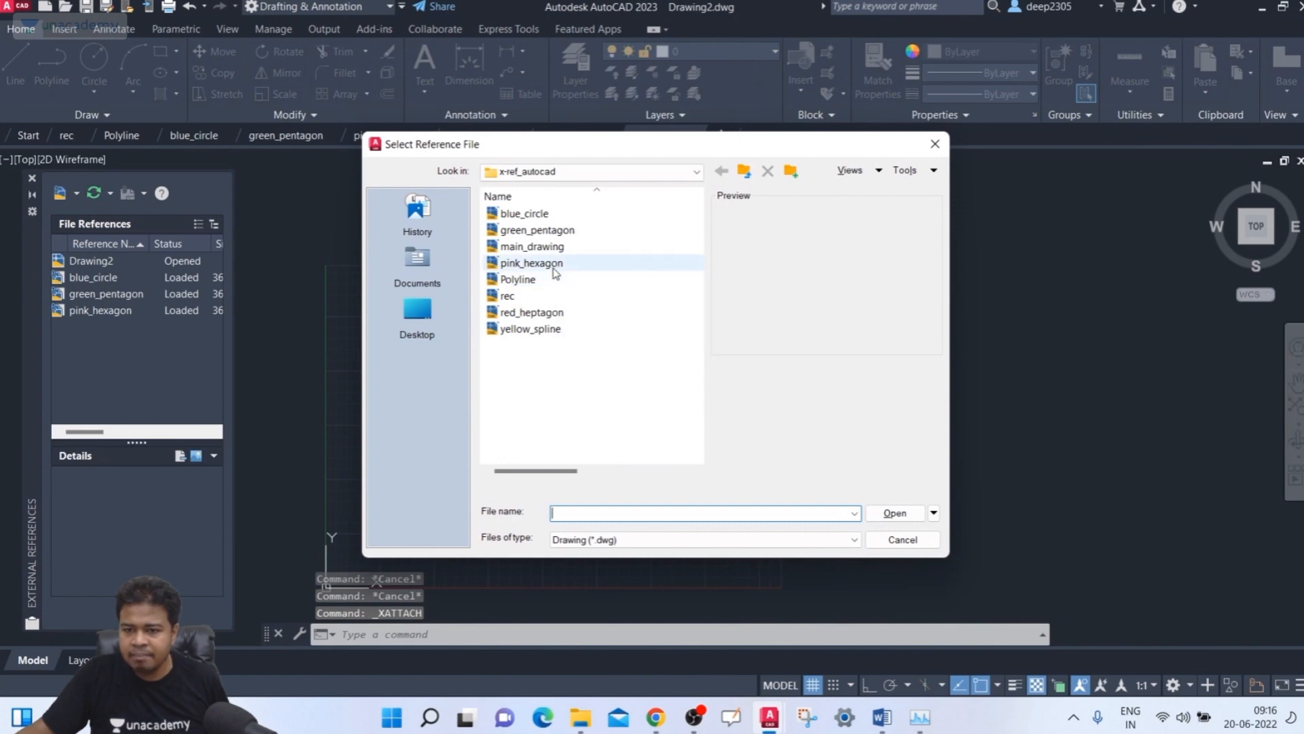
{"action": "left_click", "coordinate": [555, 281]}
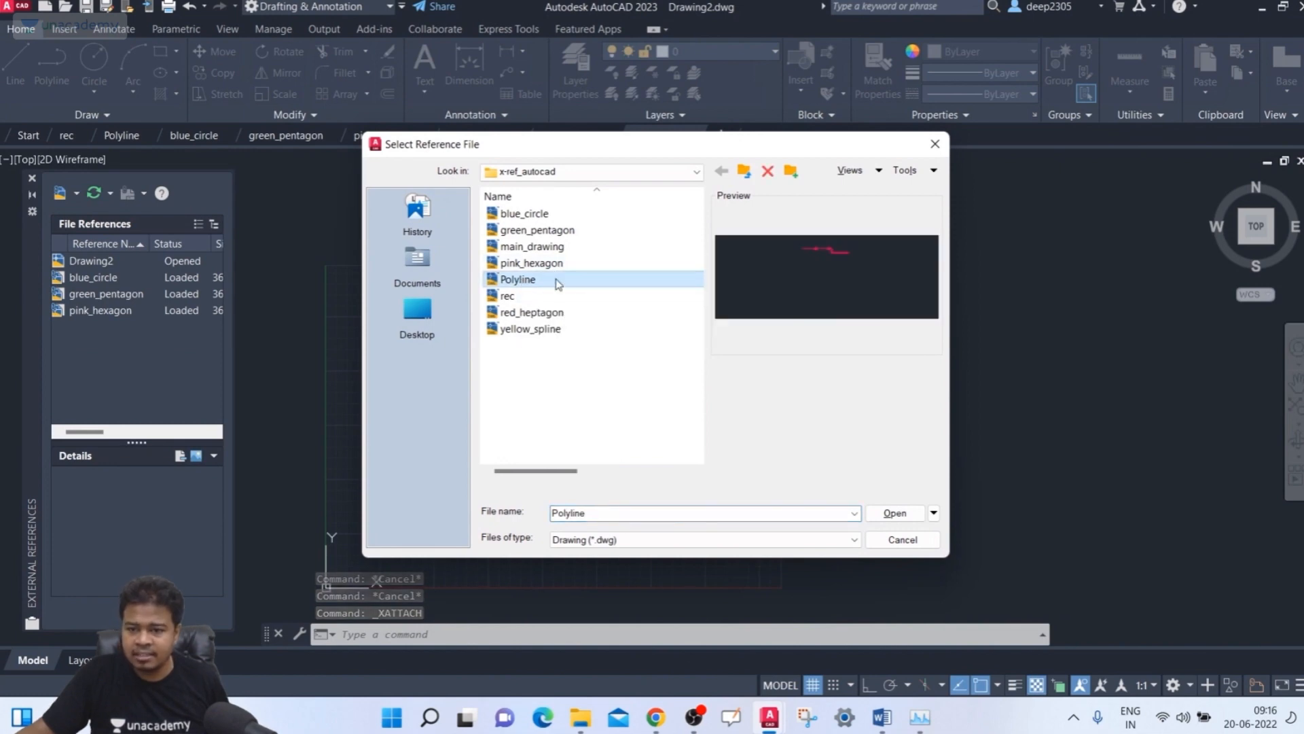
{"action": "left_click", "coordinate": [894, 513]}
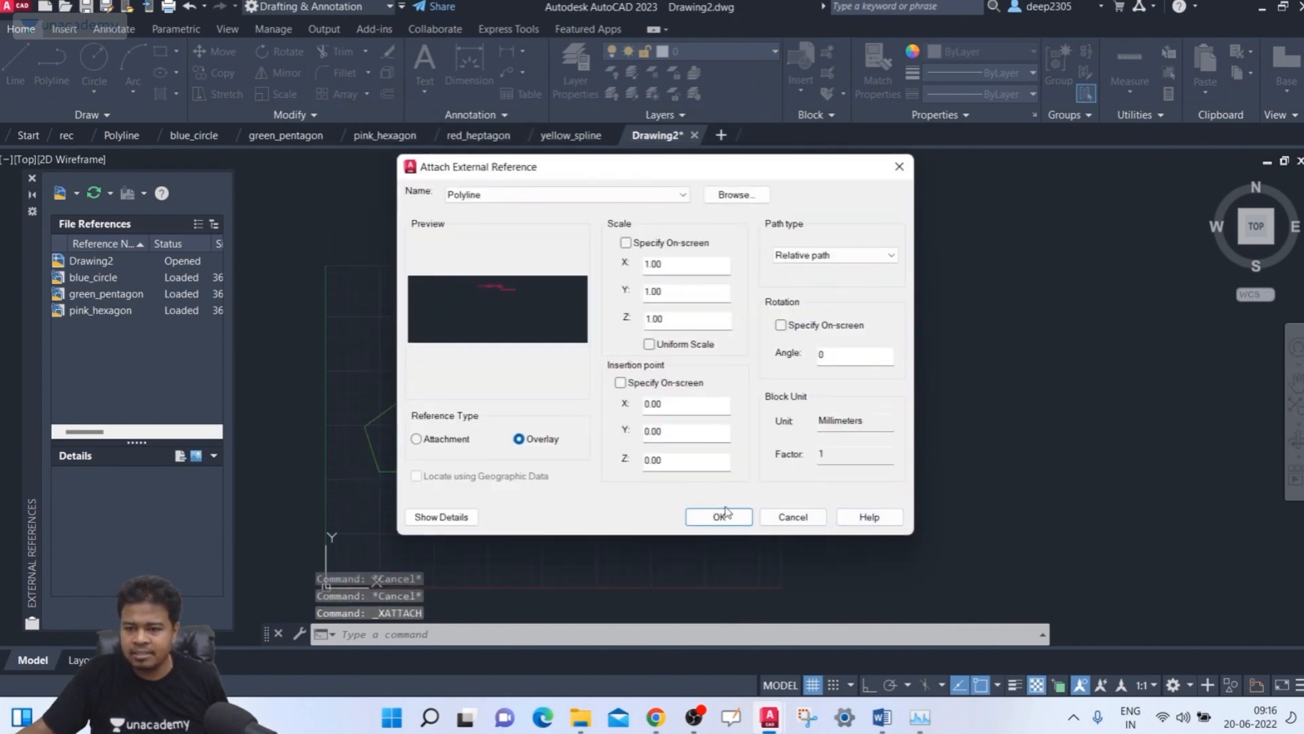
{"action": "left_click", "coordinate": [720, 517]}
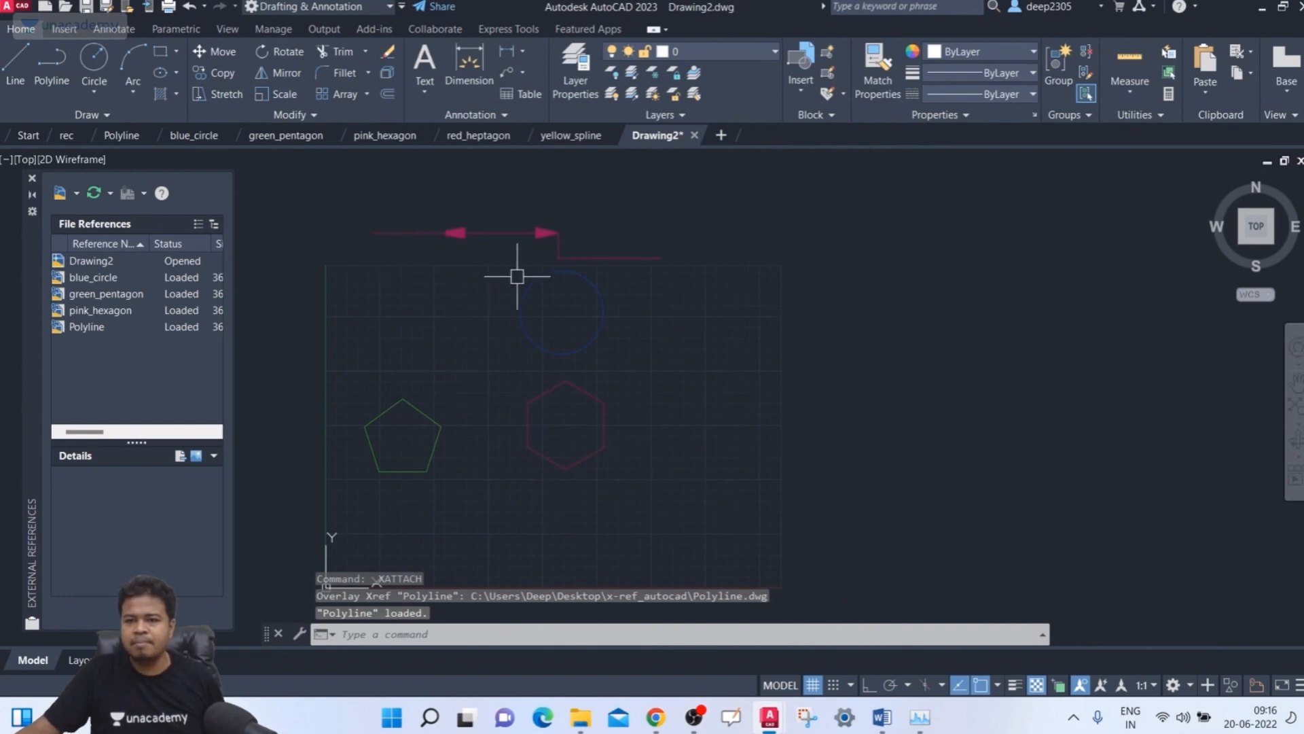
- Attach the rec drawing from the x-ref_autocad folder as an external reference
{"action": "left_click", "coordinate": [77, 194]}
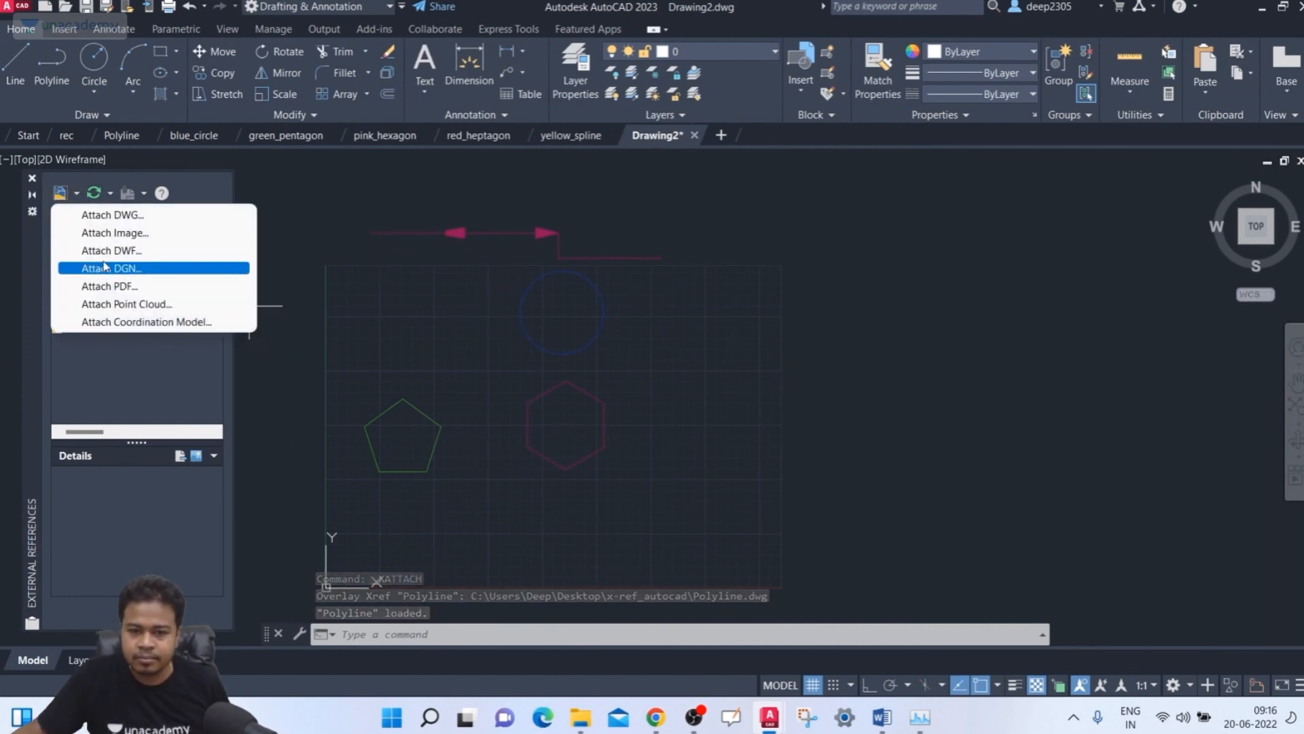
{"action": "left_click", "coordinate": [107, 215]}
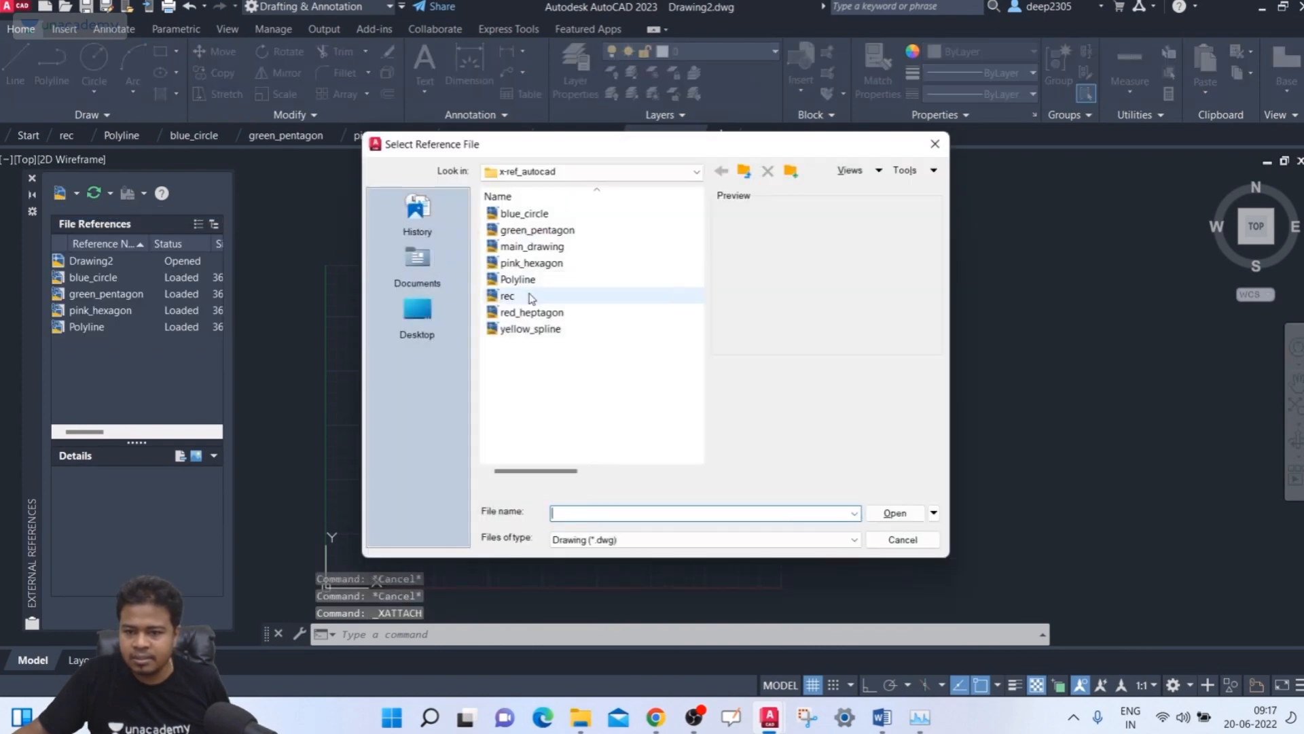
{"action": "left_click", "coordinate": [530, 297]}
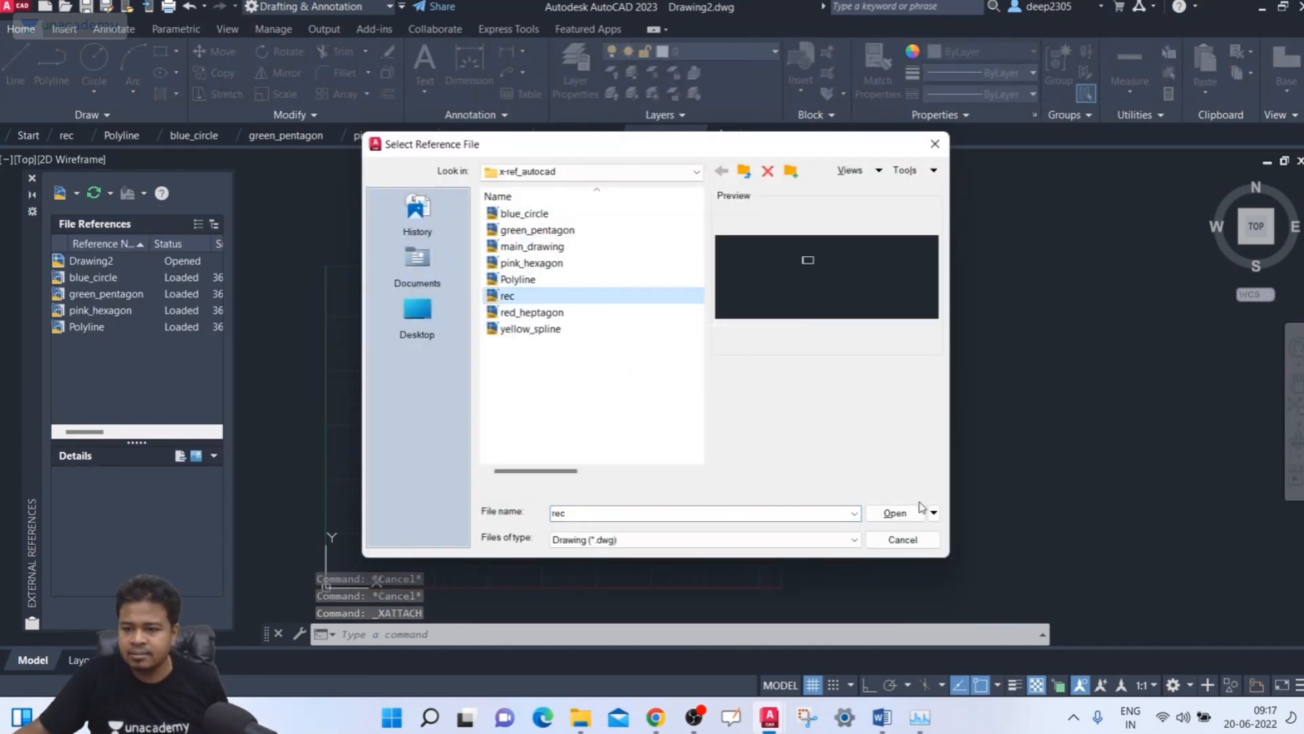
{"action": "left_click", "coordinate": [896, 512]}
{"action": "left_click", "coordinate": [742, 521]}
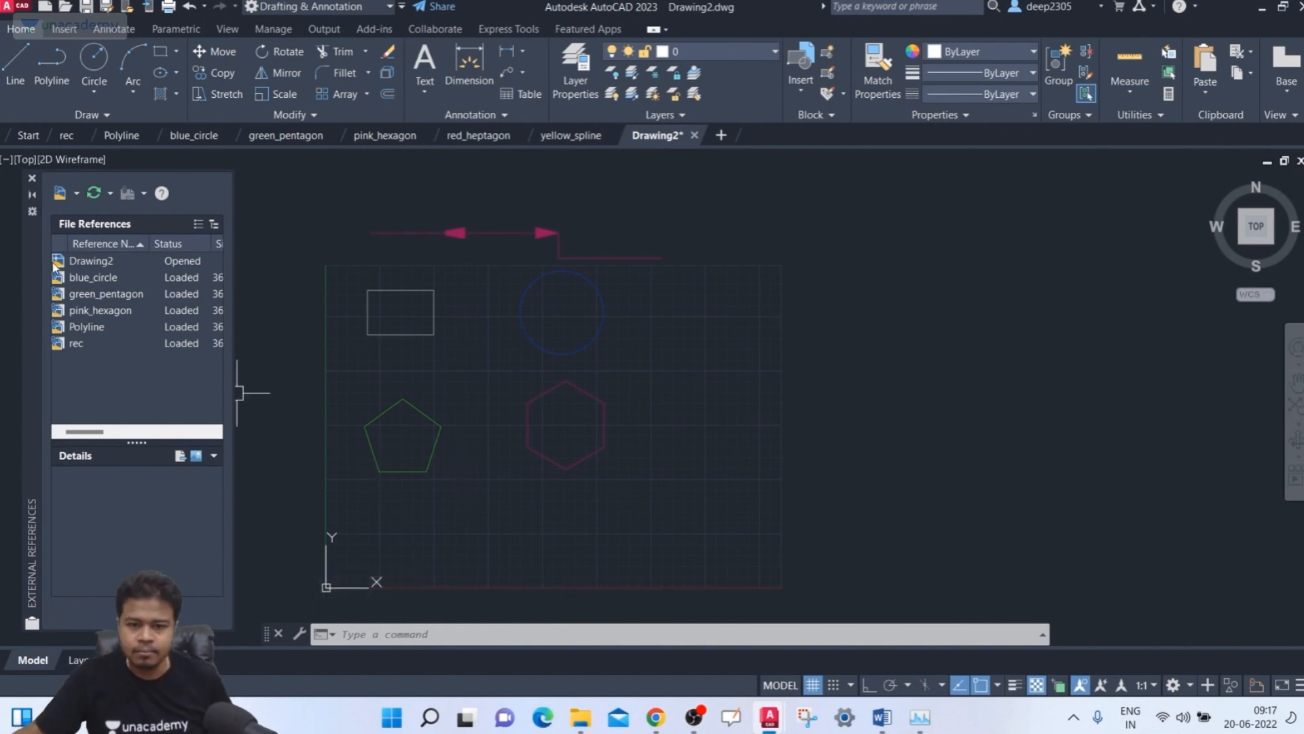
- Attach the red_heptagon drawing from the x-ref_autocad folder as an overlay external reference
{"action": "left_click", "coordinate": [76, 195]}
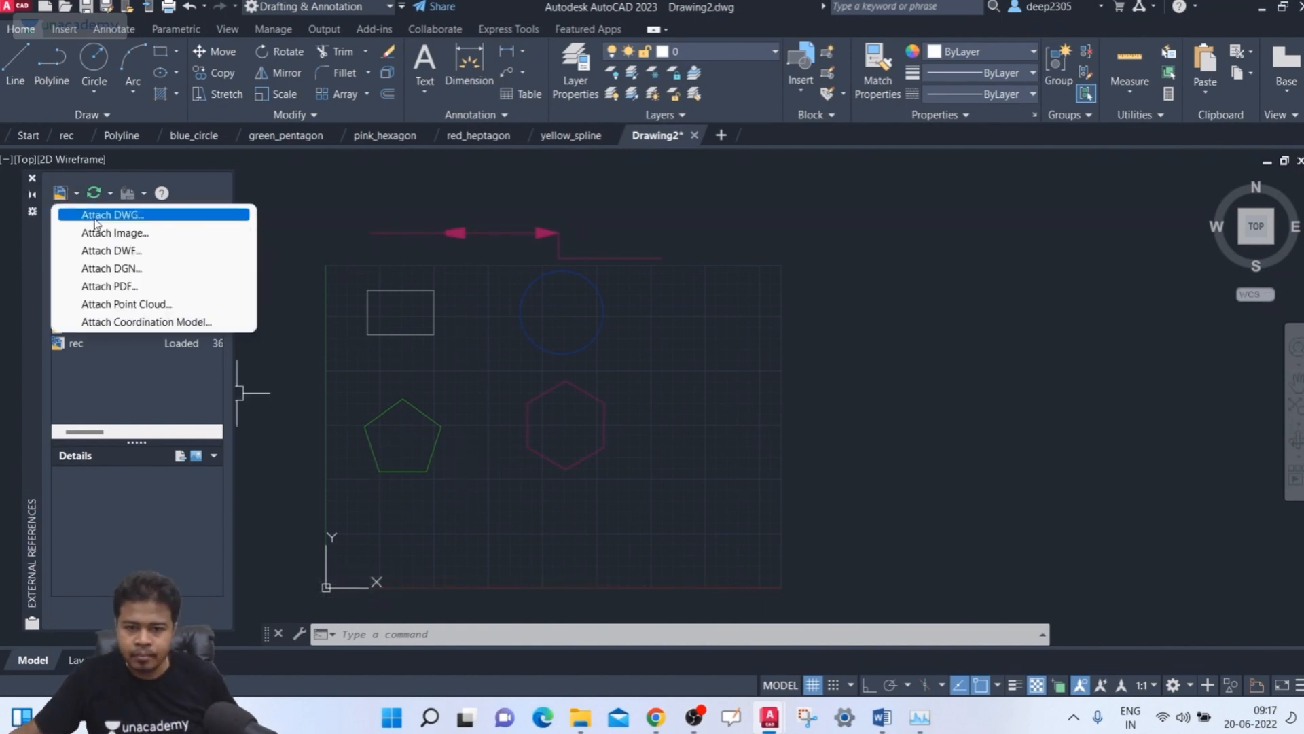
{"action": "left_click", "coordinate": [96, 222]}
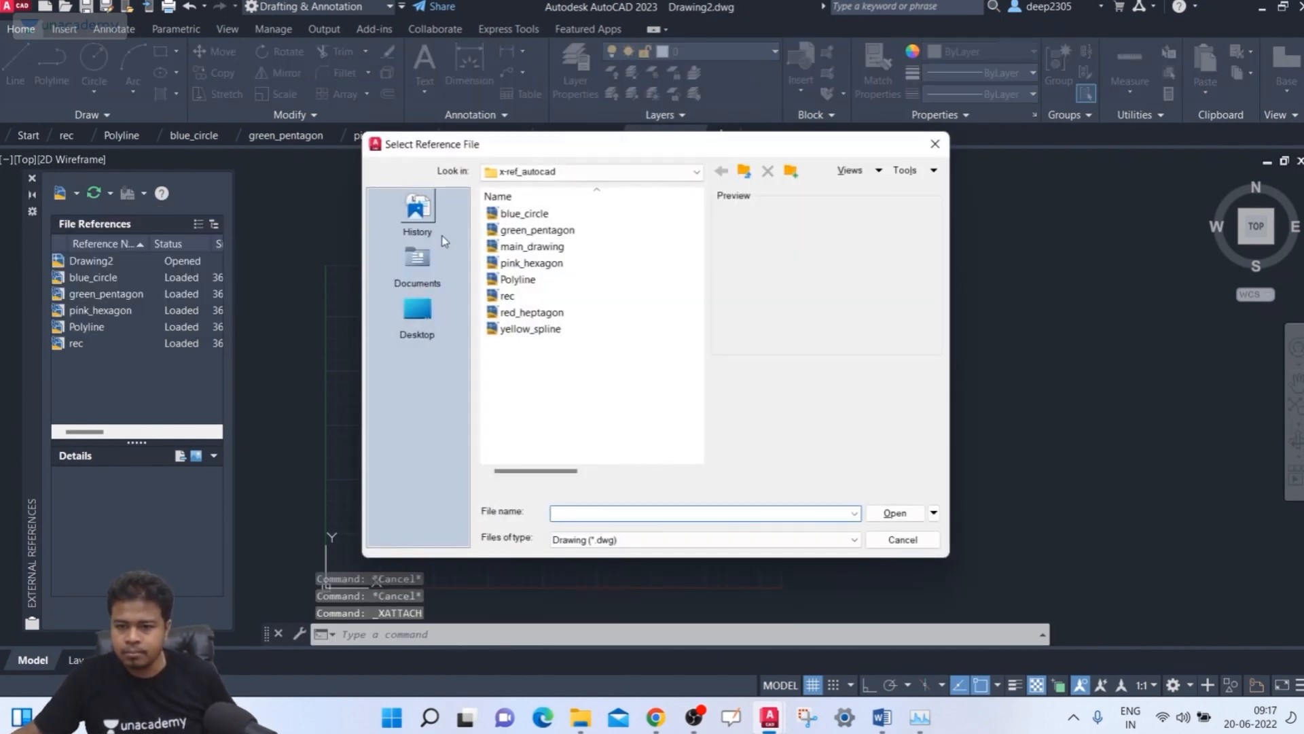
{"action": "left_click", "coordinate": [532, 312]}
{"action": "left_click", "coordinate": [889, 514]}
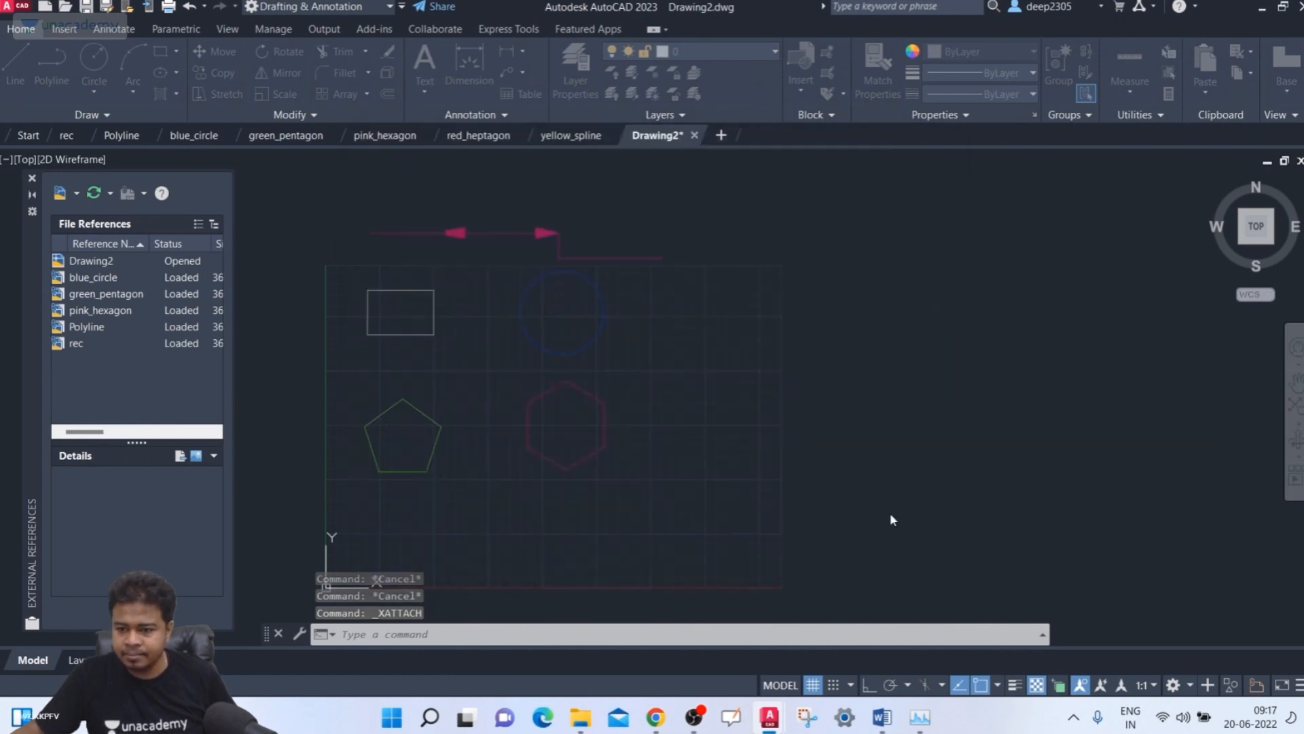
{"action": "left_click", "coordinate": [710, 518]}
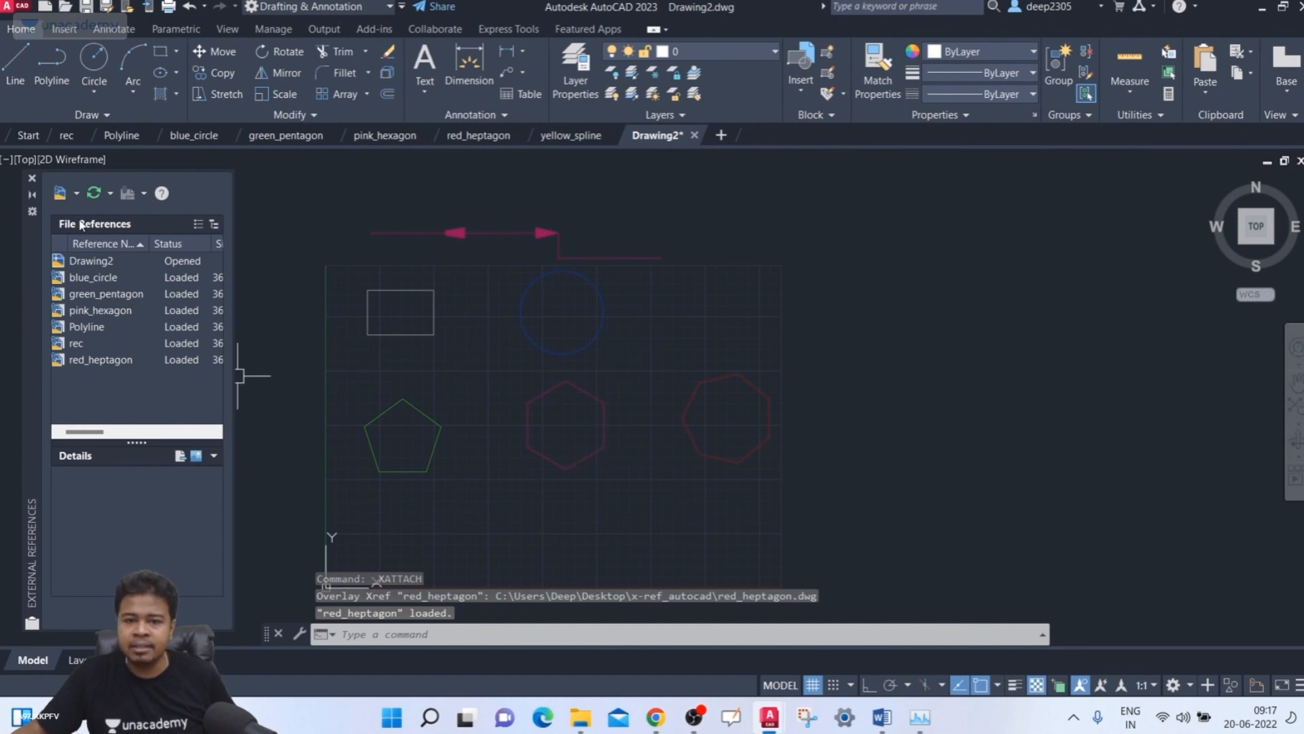
- Attach yellow_spline from the x-ref_autocad folder as an overlay at insertion point 0,0,0 with scale 1
{"action": "left_click", "coordinate": [75, 194]}
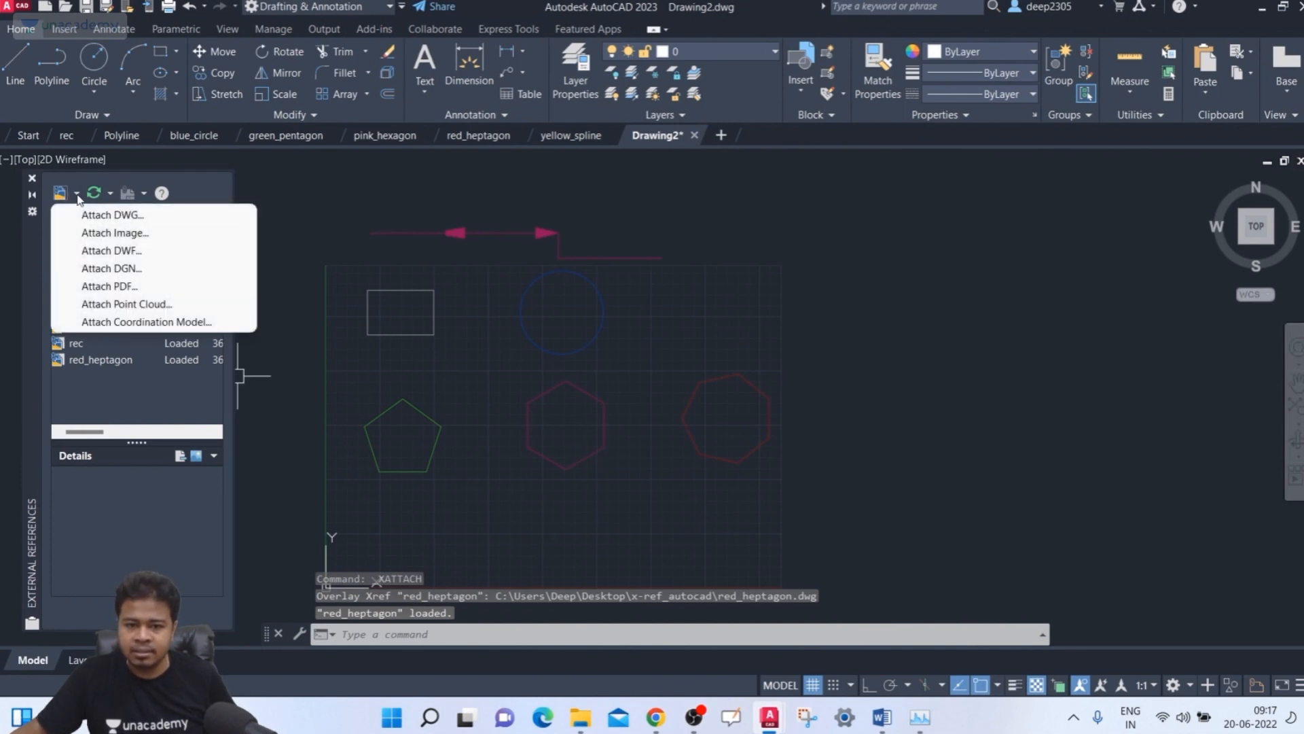
{"action": "left_click", "coordinate": [112, 216]}
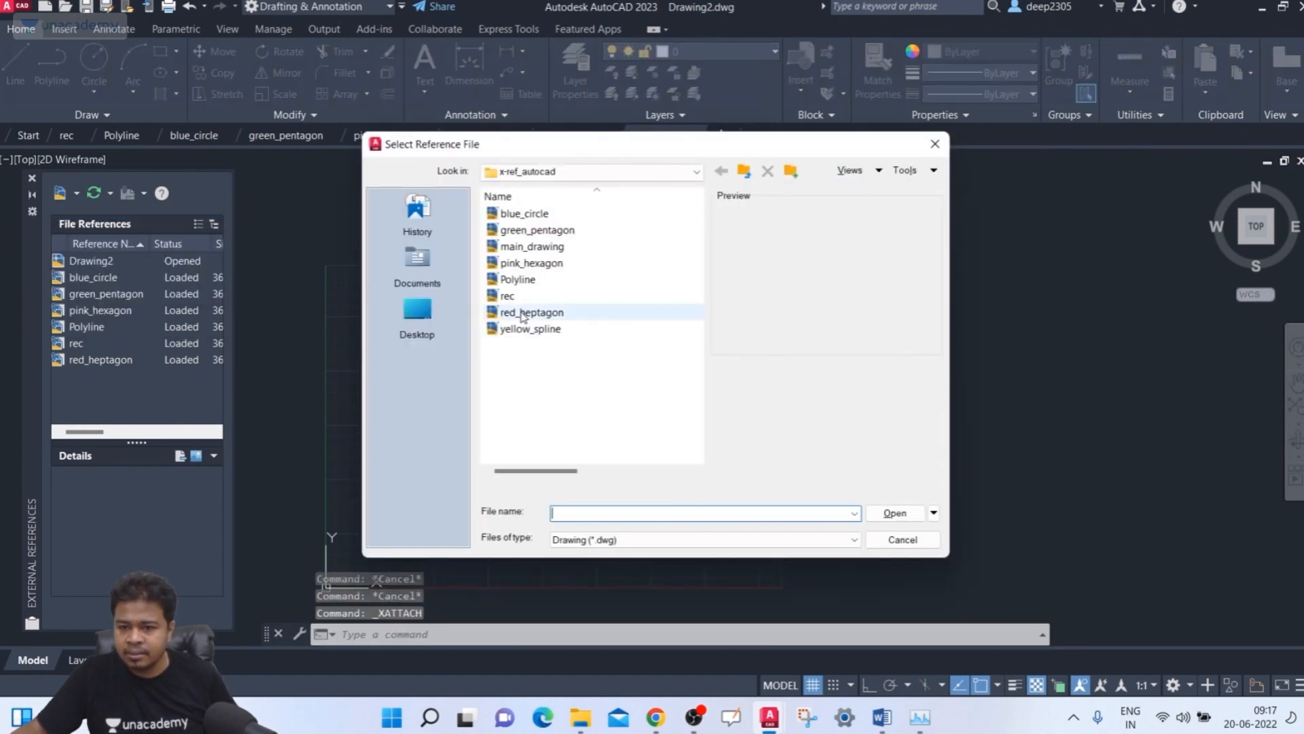
{"action": "left_click", "coordinate": [519, 329]}
{"action": "left_click", "coordinate": [883, 513]}
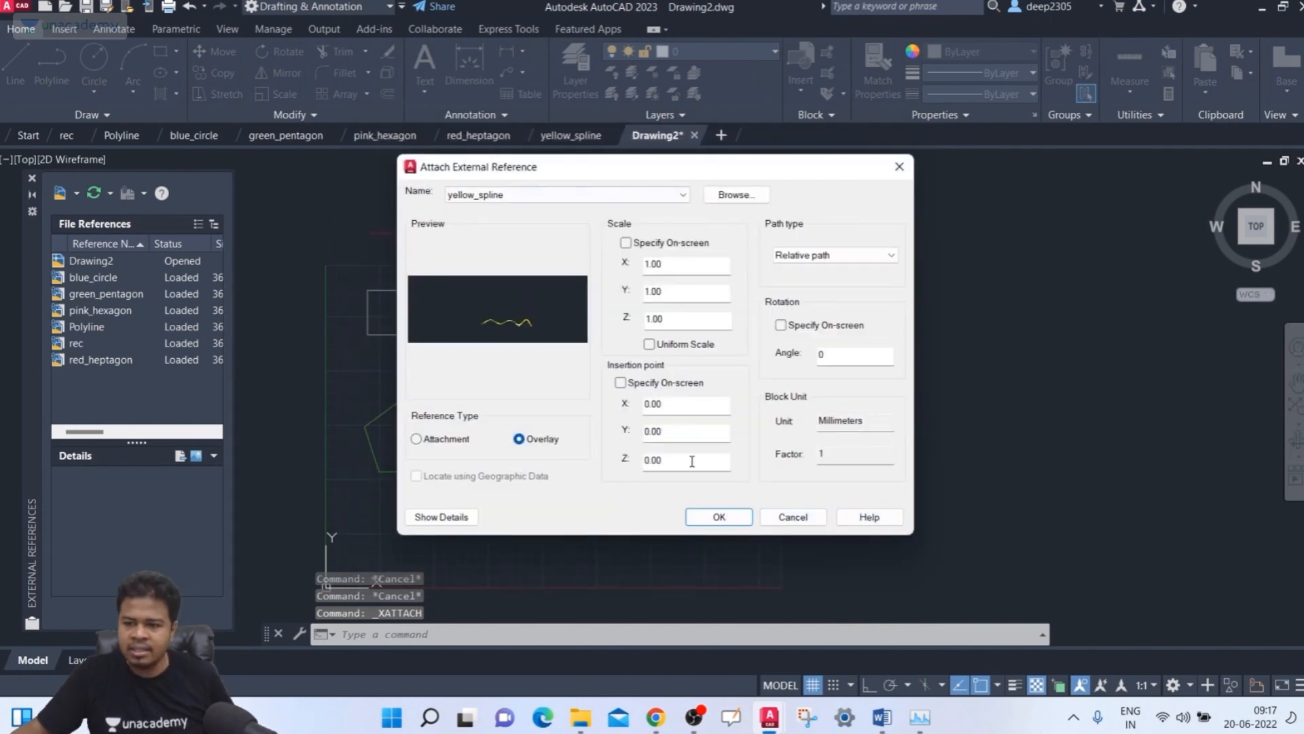
{"action": "left_click", "coordinate": [727, 517]}
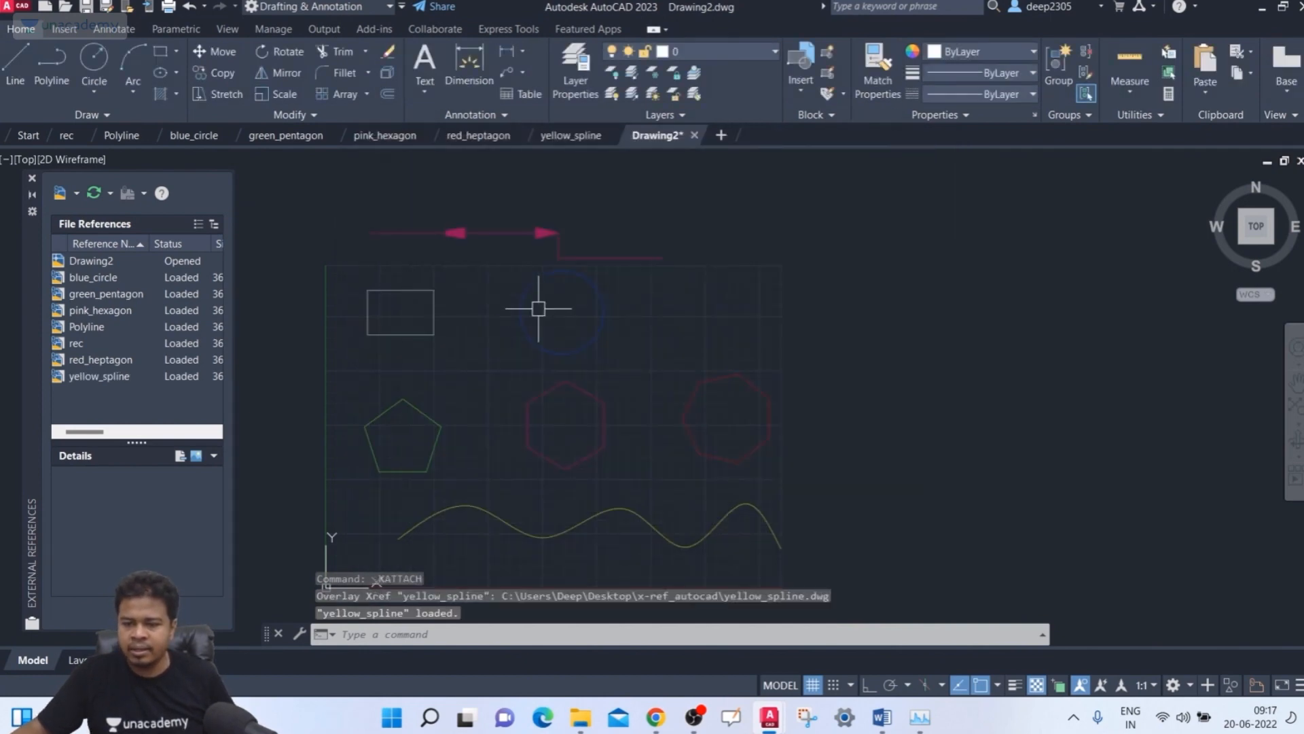
{"action": "middle_click_drag", "start_coordinate": [539, 308], "coordinate": [581, 278]}
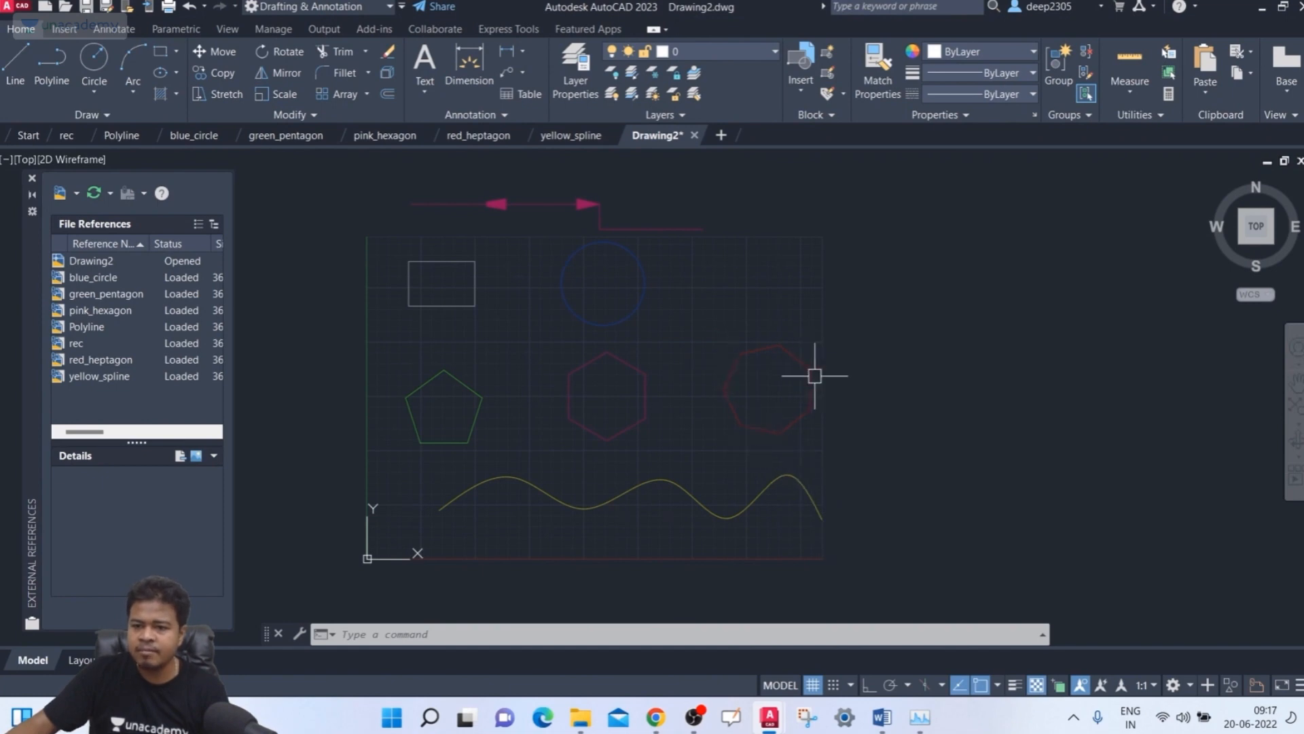
- Select the blue circle reference in Drawing2 and open its source drawing for editing
{"action": "left_click", "coordinate": [695, 264]}
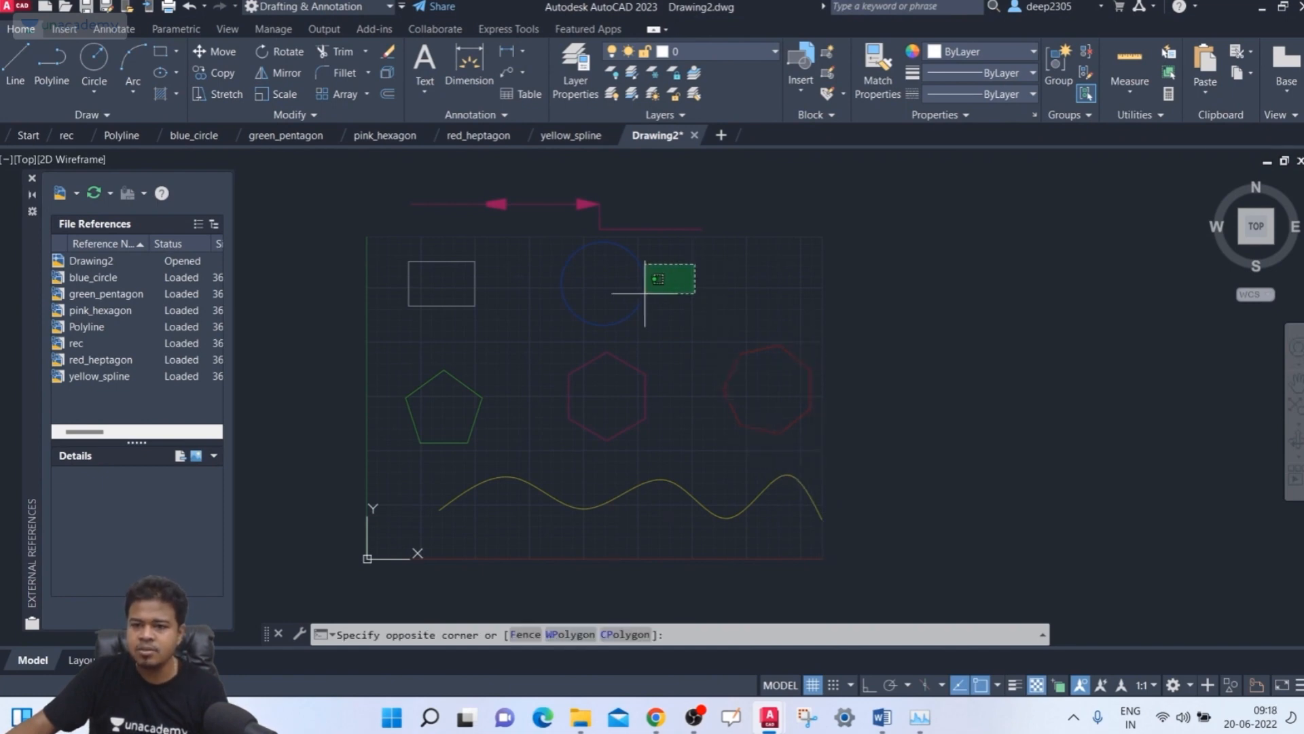
{"action": "left_click", "coordinate": [634, 296]}
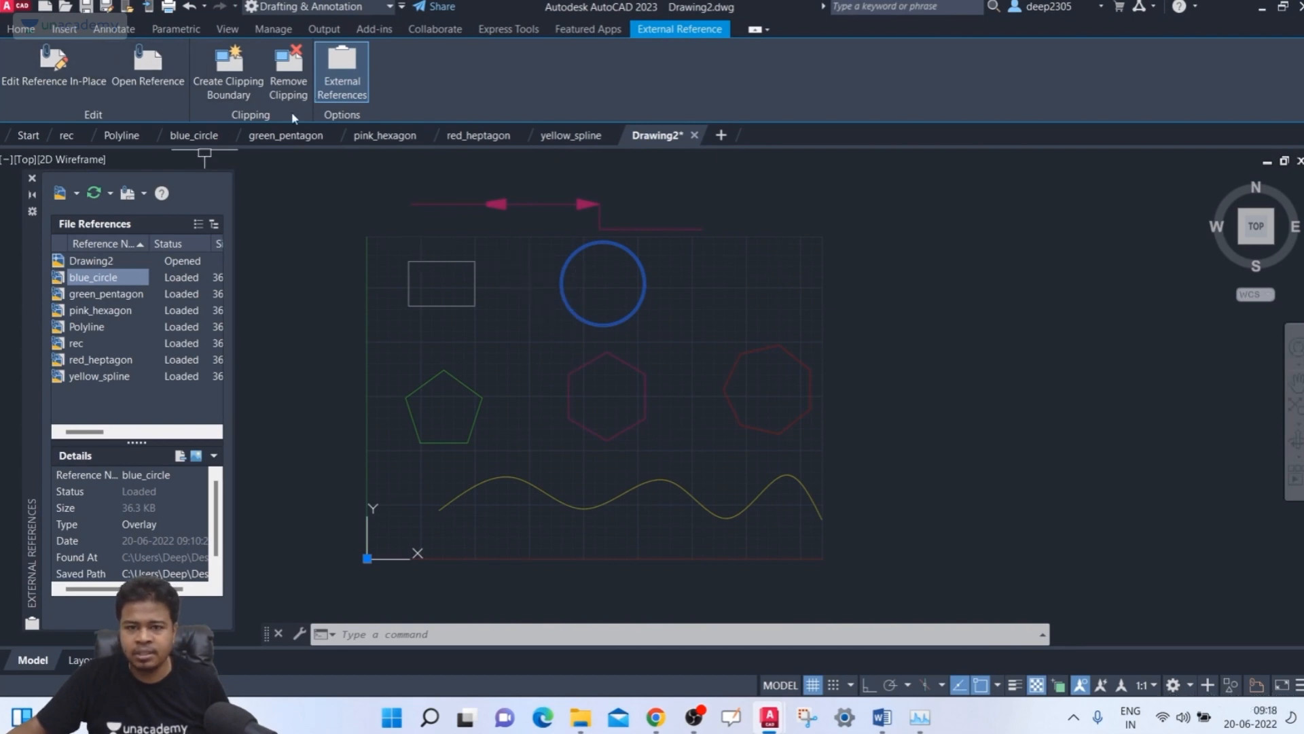
{"action": "left_click", "coordinate": [155, 87]}
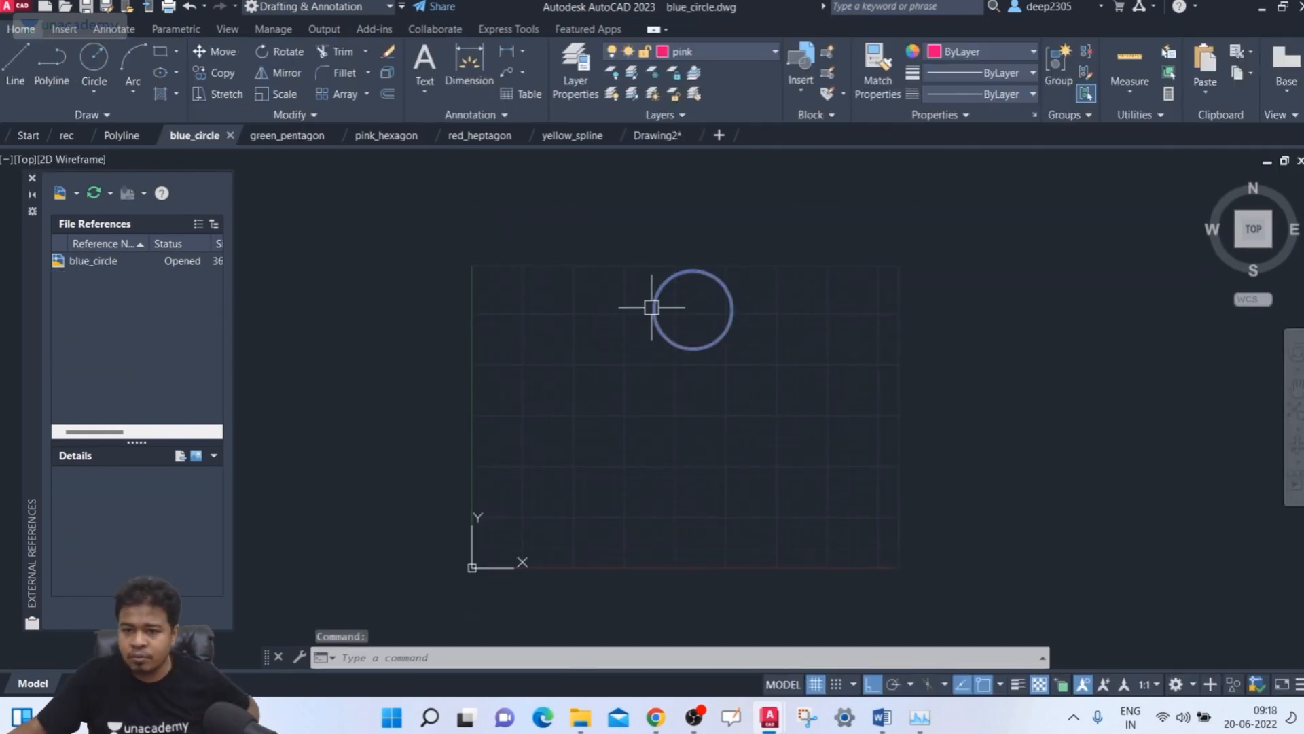
{"action": "scroll", "coordinate": [772, 286], "scroll_direction": "up", "scroll_amount": 2}
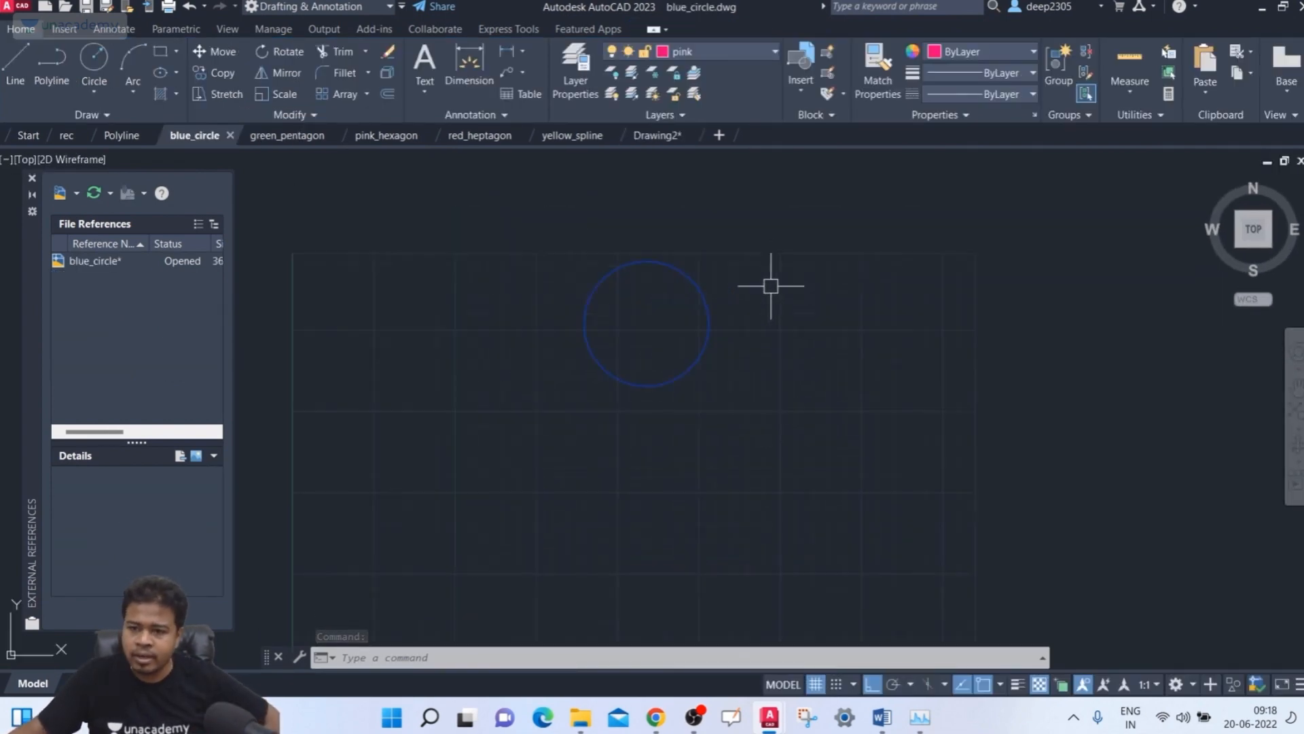
{"action": "scroll", "coordinate": [768, 282], "scroll_direction": "down", "scroll_amount": 2}
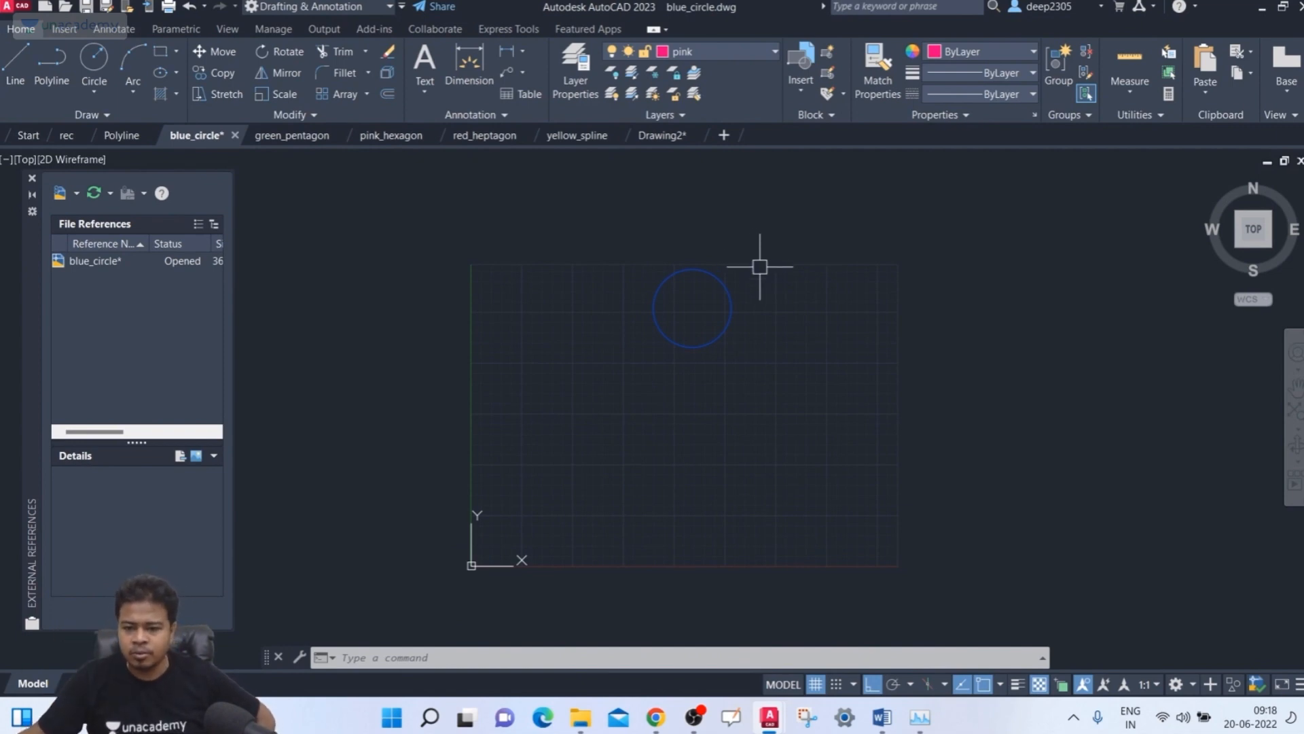
- Enlarge the blue circle about its fixed centre to roughly two and a half times its original radius by stretching its quadrant grips
{"action": "left_click", "coordinate": [743, 281]}
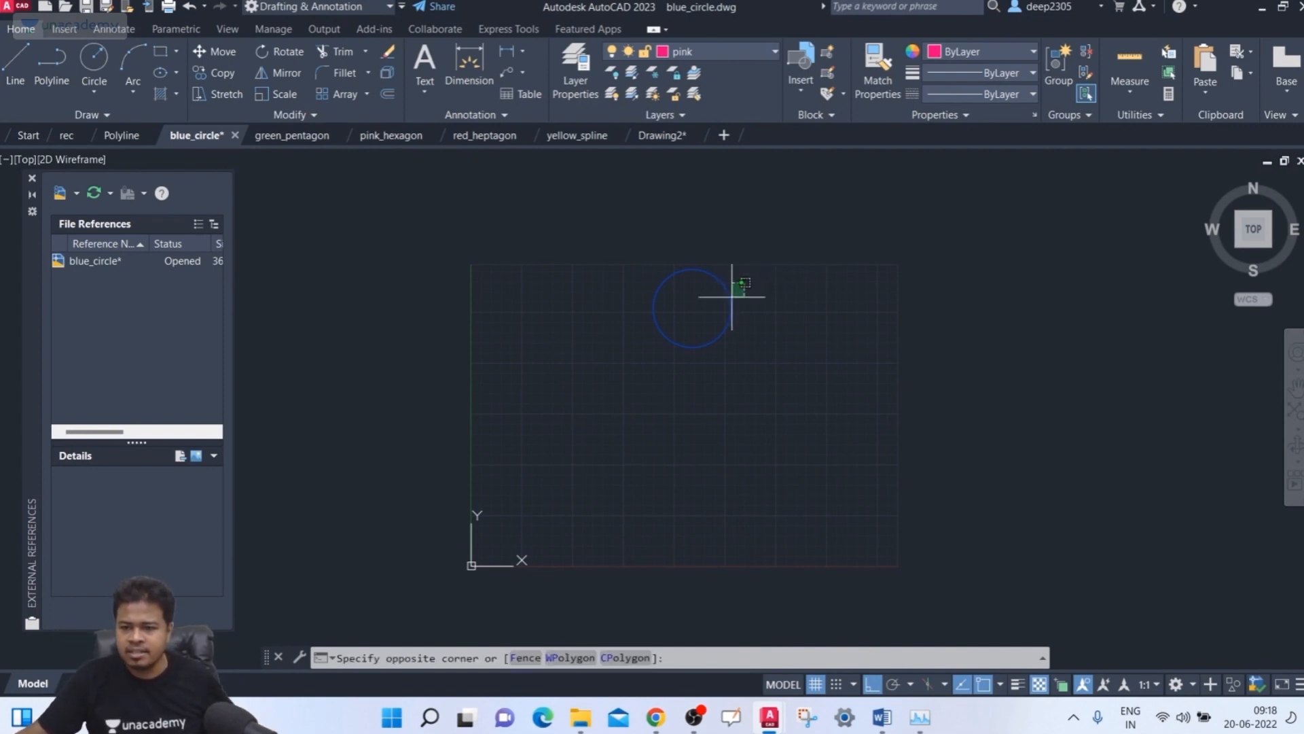
{"action": "left_click", "coordinate": [728, 292]}
{"action": "left_click", "coordinate": [732, 307]}
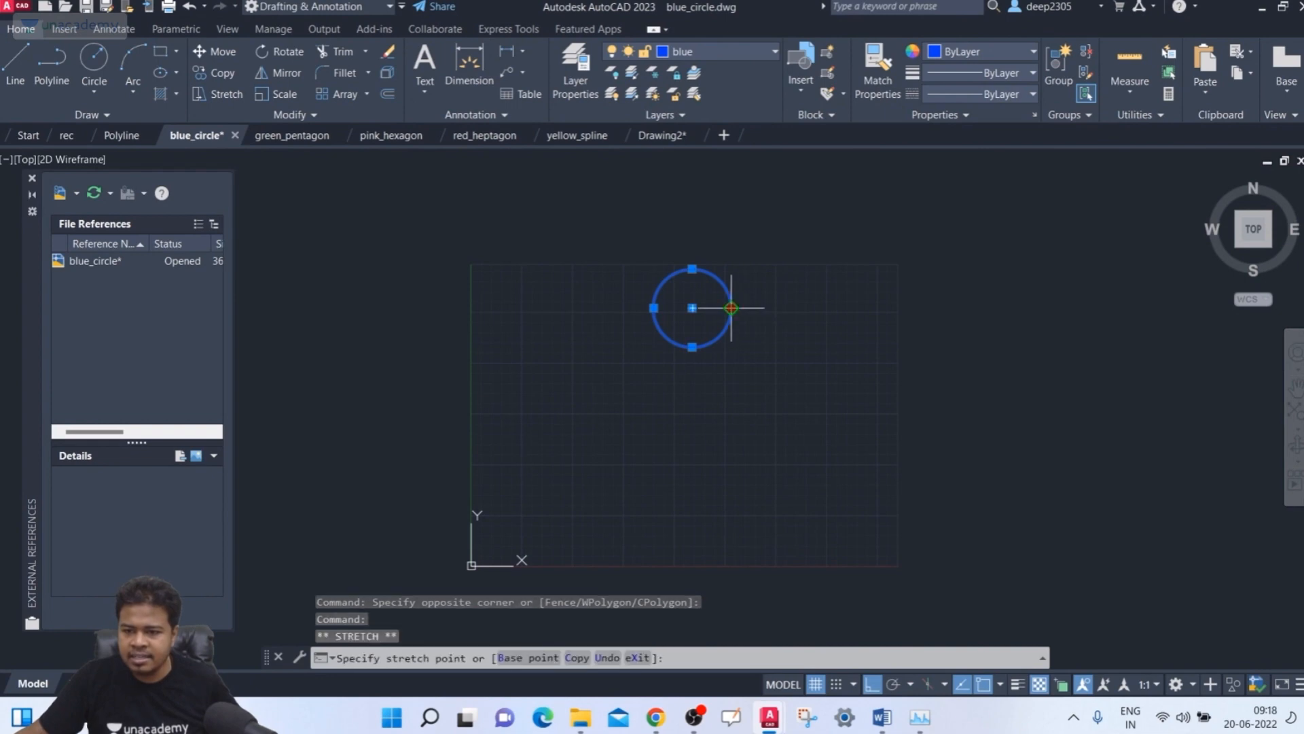
{"action": "left_click", "coordinate": [832, 307]}
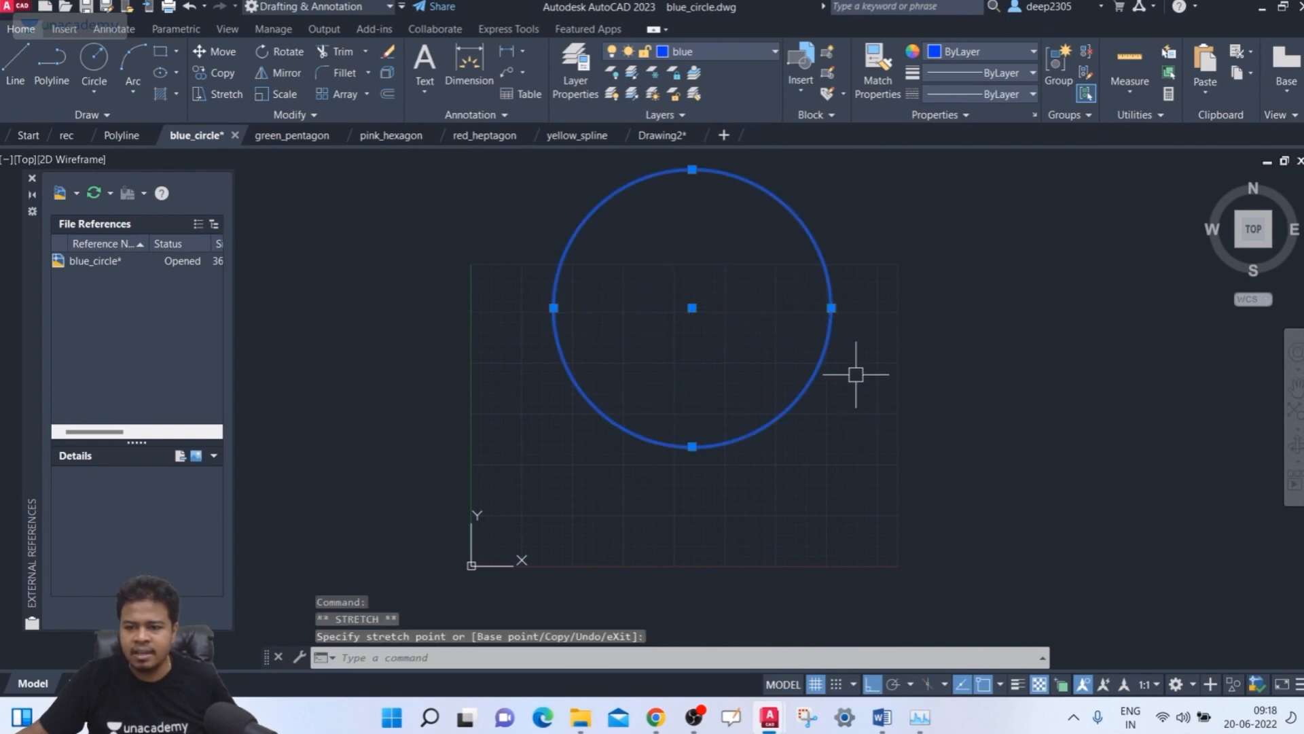
{"action": "left_click", "coordinate": [831, 307]}
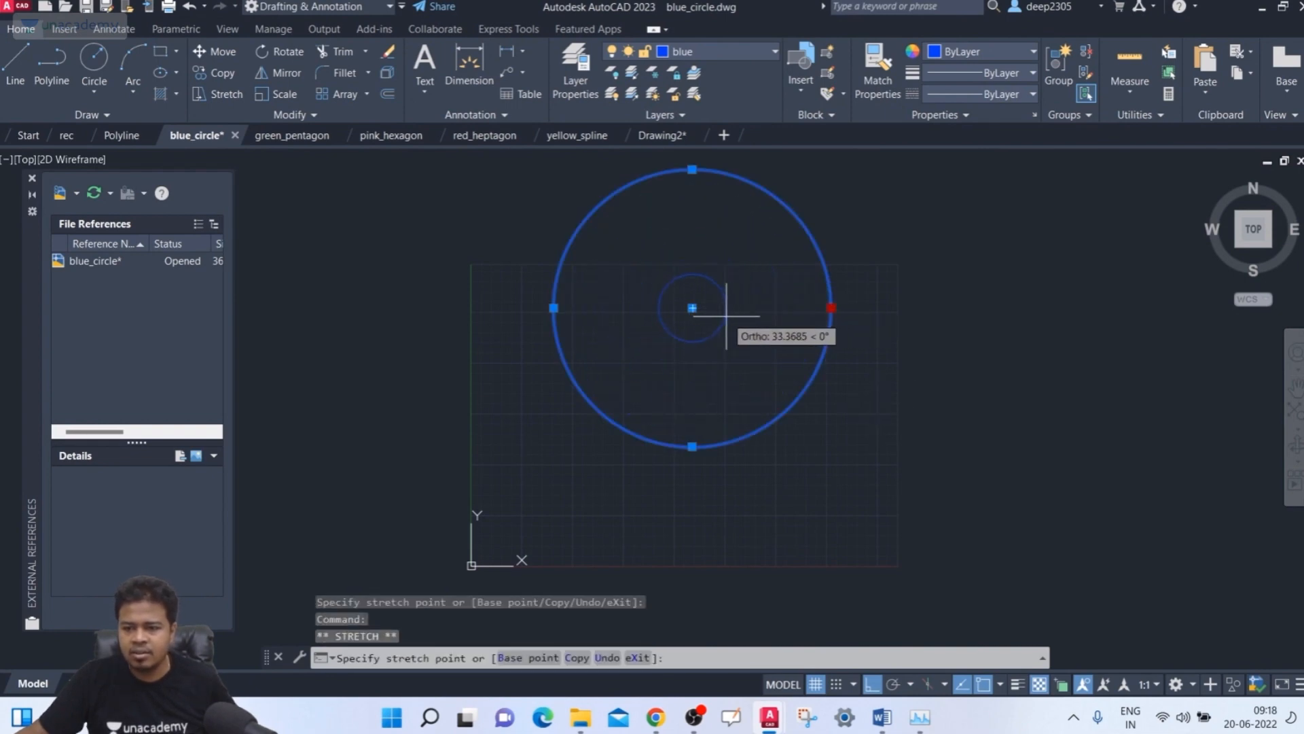
{"action": "key", "text": "Escape"}
{"action": "key", "text": "Escape"}
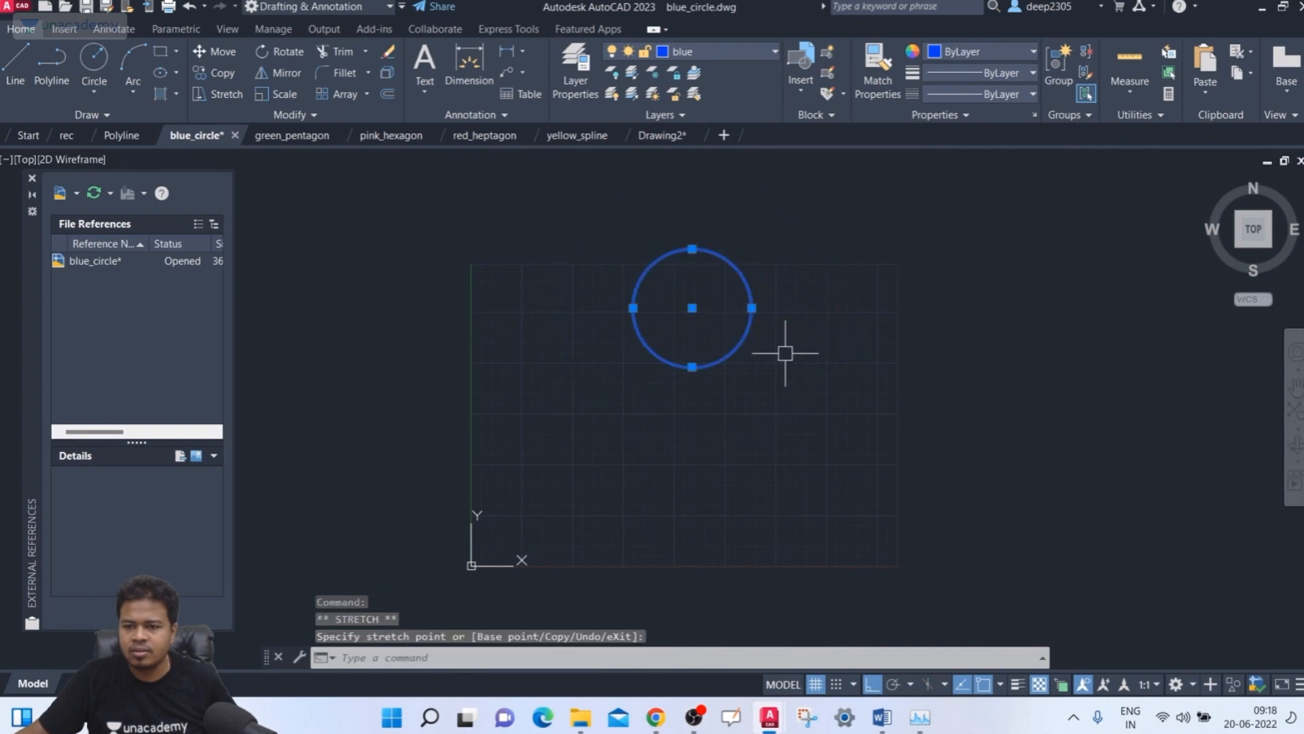
{"action": "left_click", "coordinate": [796, 296]}
{"action": "left_click", "coordinate": [739, 325]}
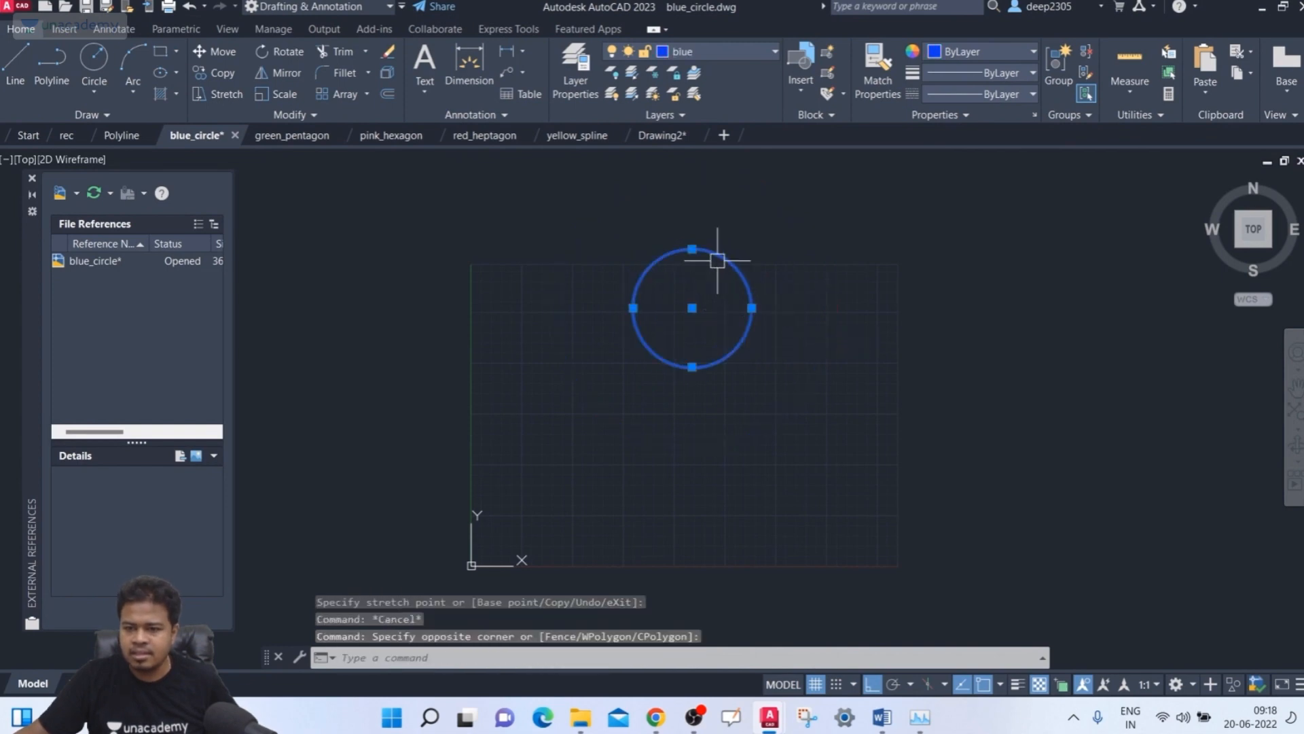
{"action": "left_click", "coordinate": [692, 249]}
{"action": "left_click", "coordinate": [705, 203]}
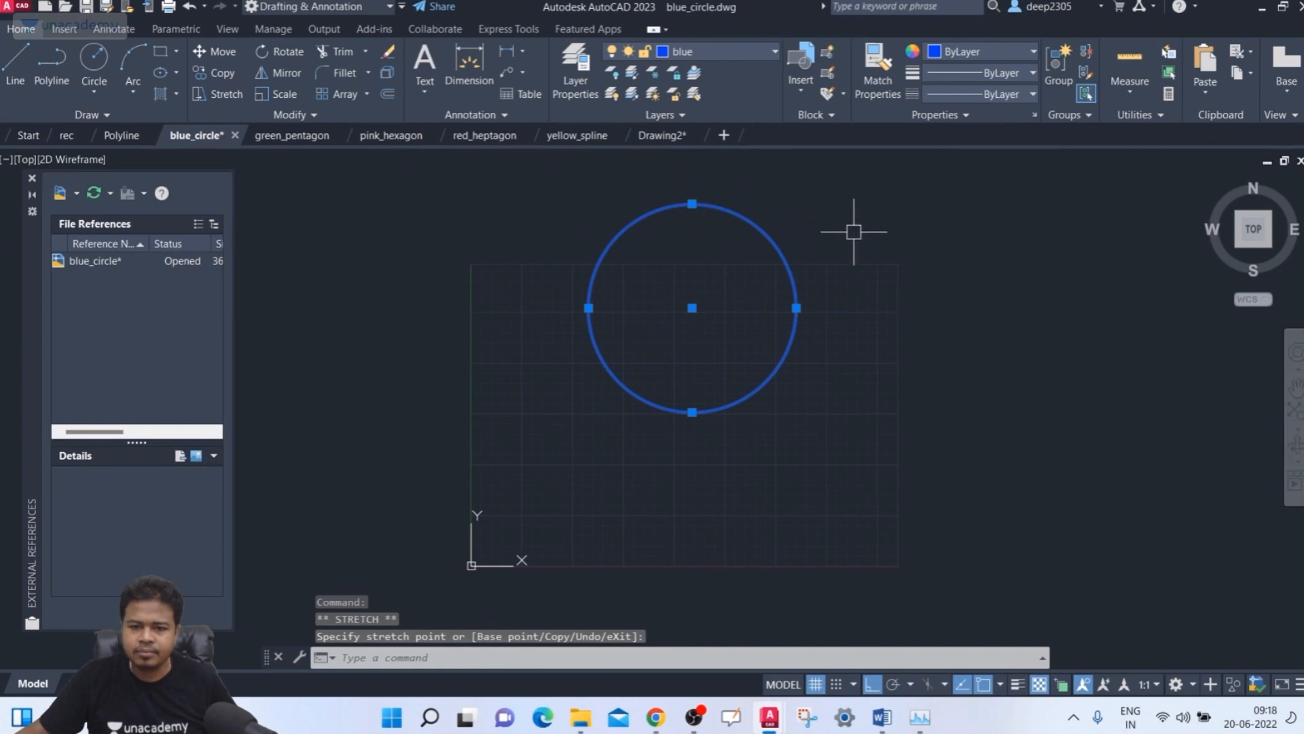
{"action": "key", "text": "Escape"}
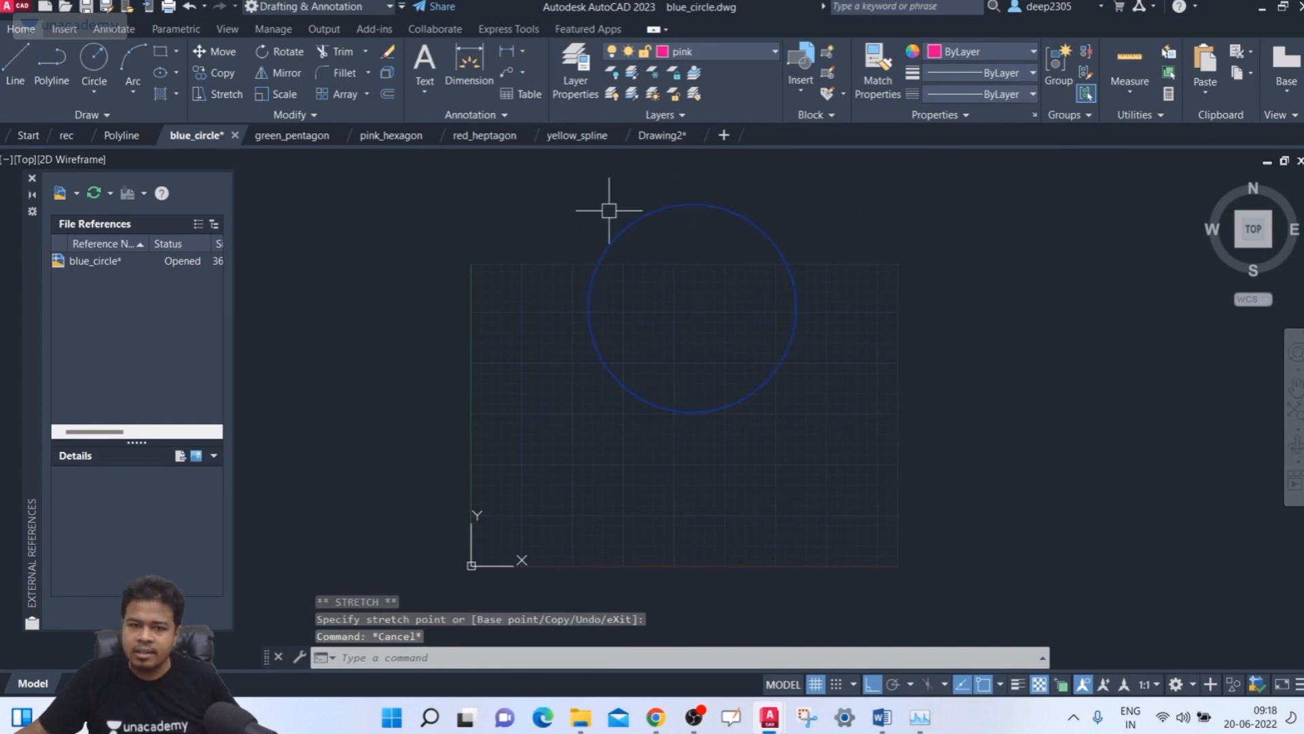
- Save the modified blue_circle drawing and return to Drawing2
{"action": "left_click", "coordinate": [201, 133]}
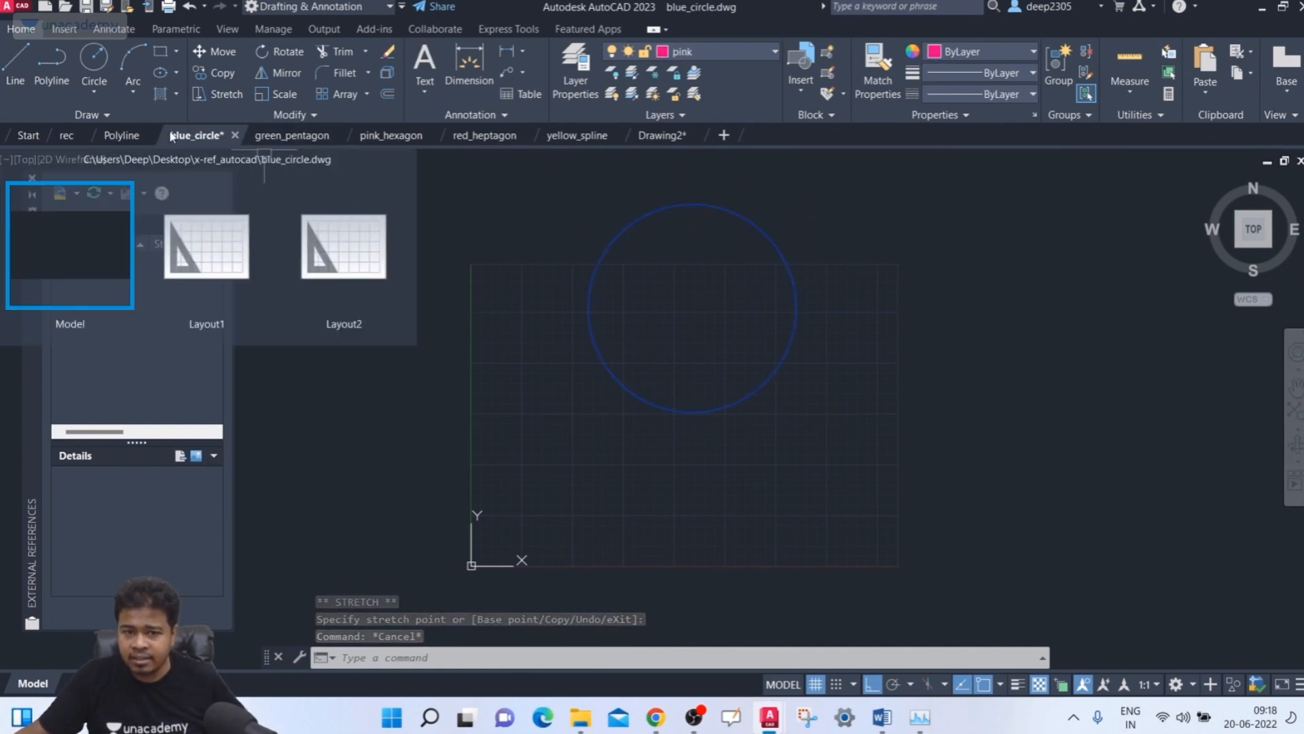
{"action": "left_click", "coordinate": [87, 8]}
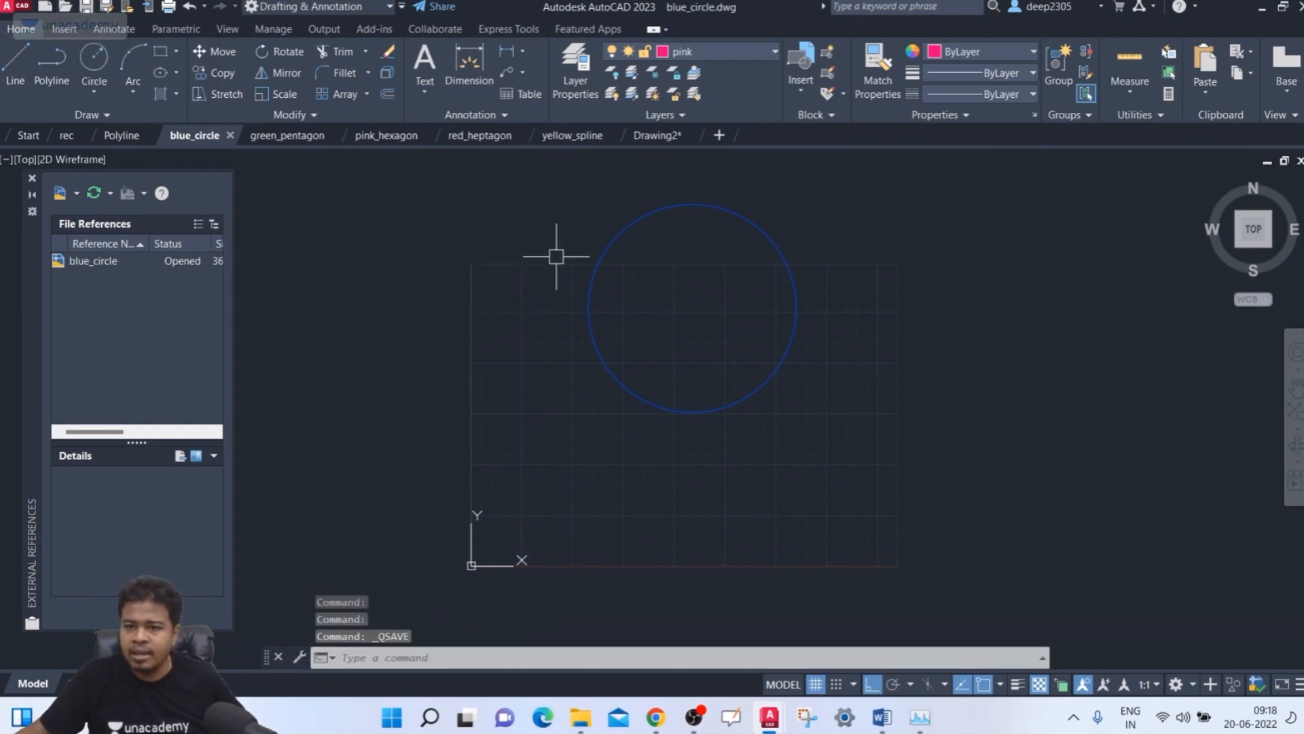
{"action": "left_click", "coordinate": [661, 141]}
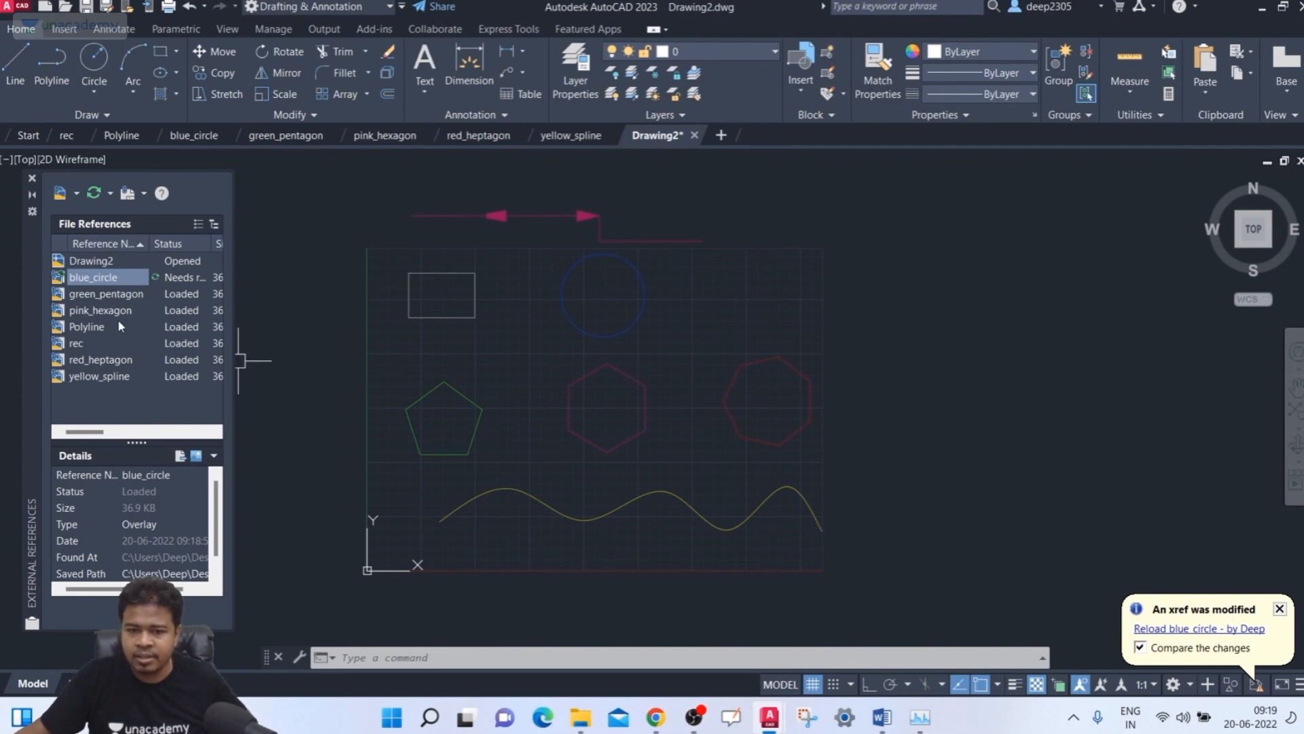
- Reload the blue_circle external reference, compare its differences with the previous version, and end the Xref Compare session
{"action": "left_click", "coordinate": [105, 281]}
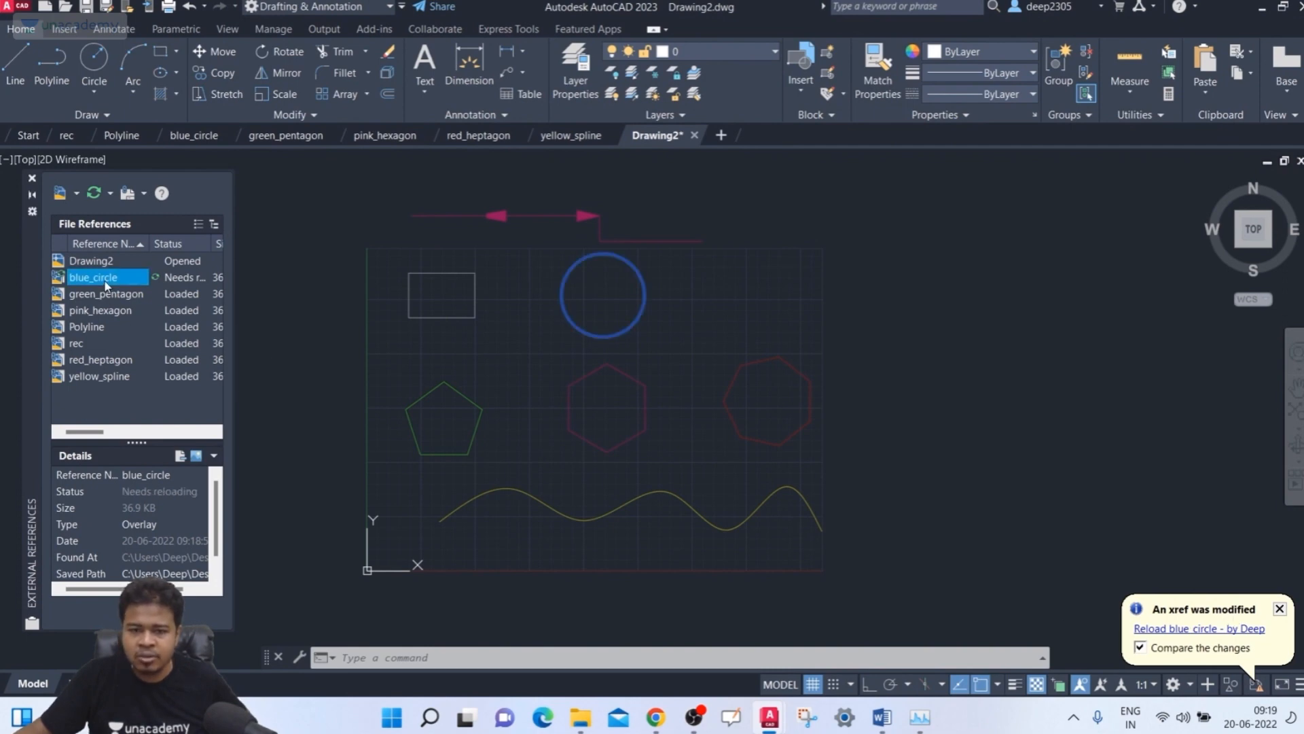
{"action": "right_click", "coordinate": [105, 285]}
{"action": "left_click", "coordinate": [153, 368]}
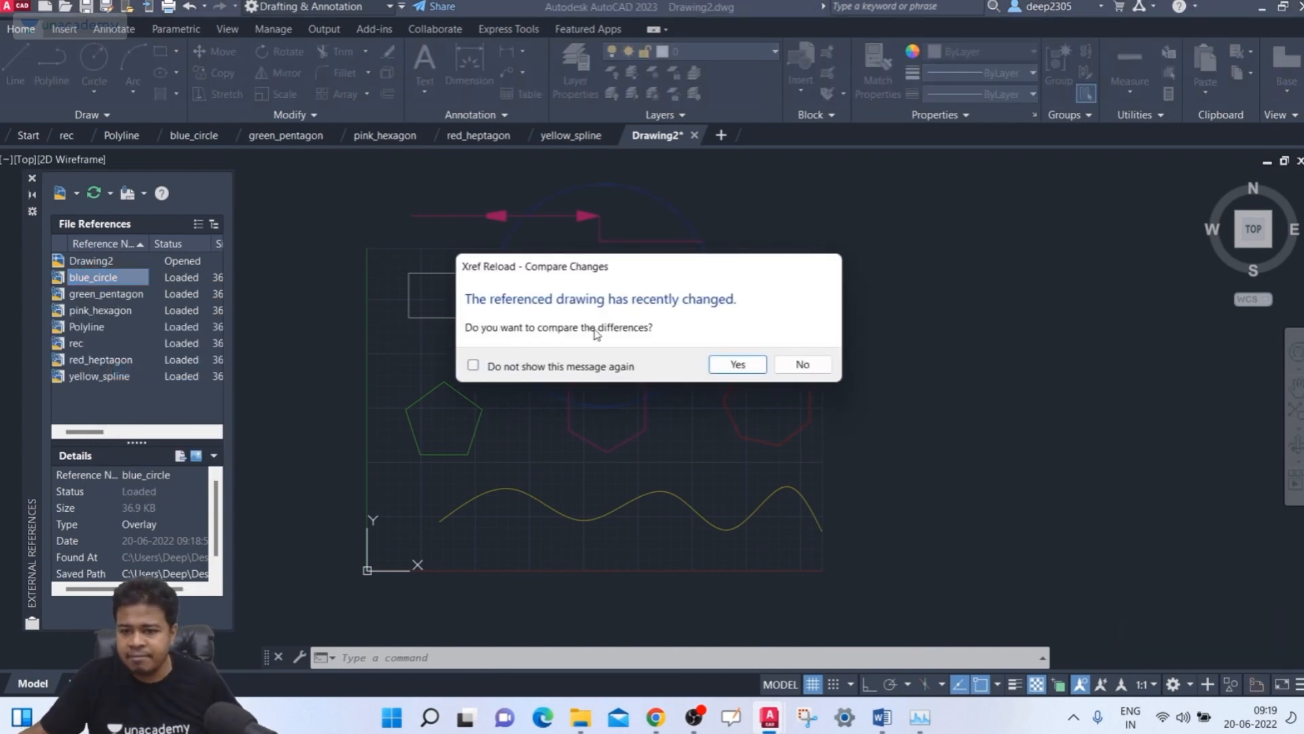
{"action": "left_click", "coordinate": [739, 365]}
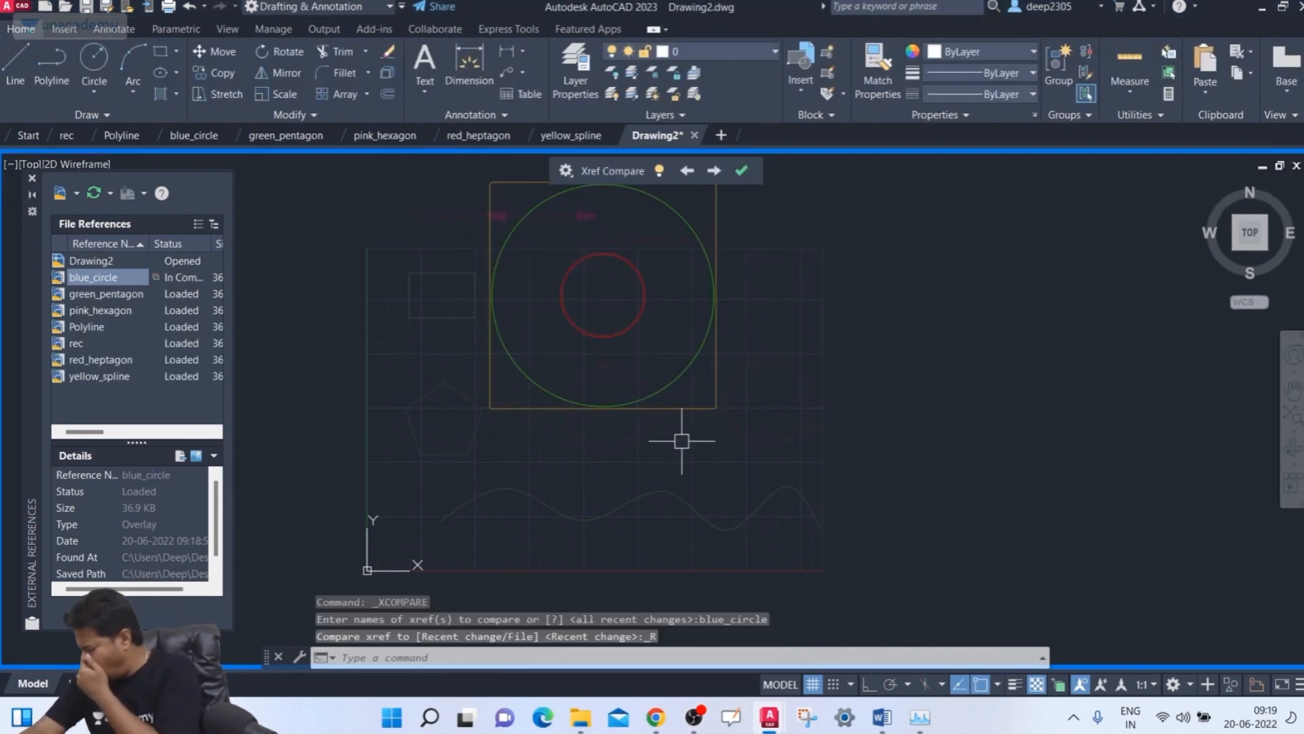
{"action": "middle_click_drag", "start_coordinate": [719, 430], "coordinate": [715, 475]}
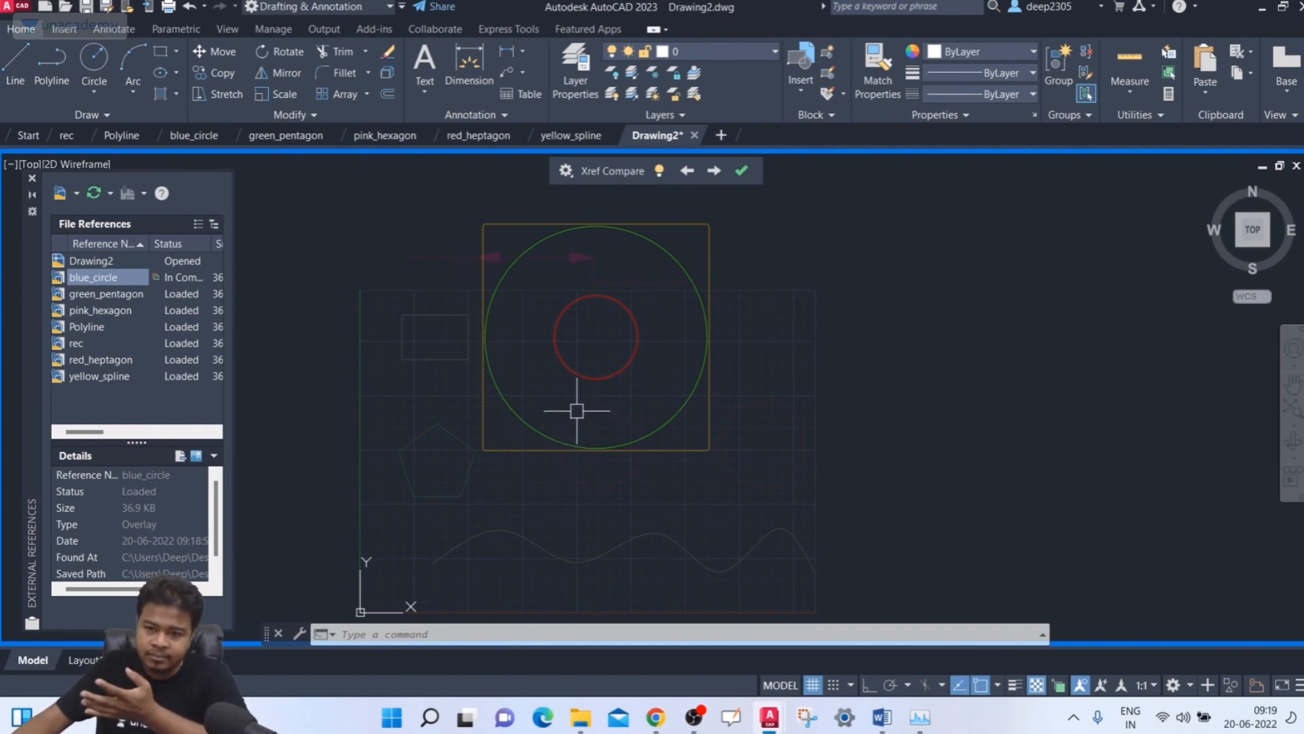
{"action": "left_click", "coordinate": [743, 172]}
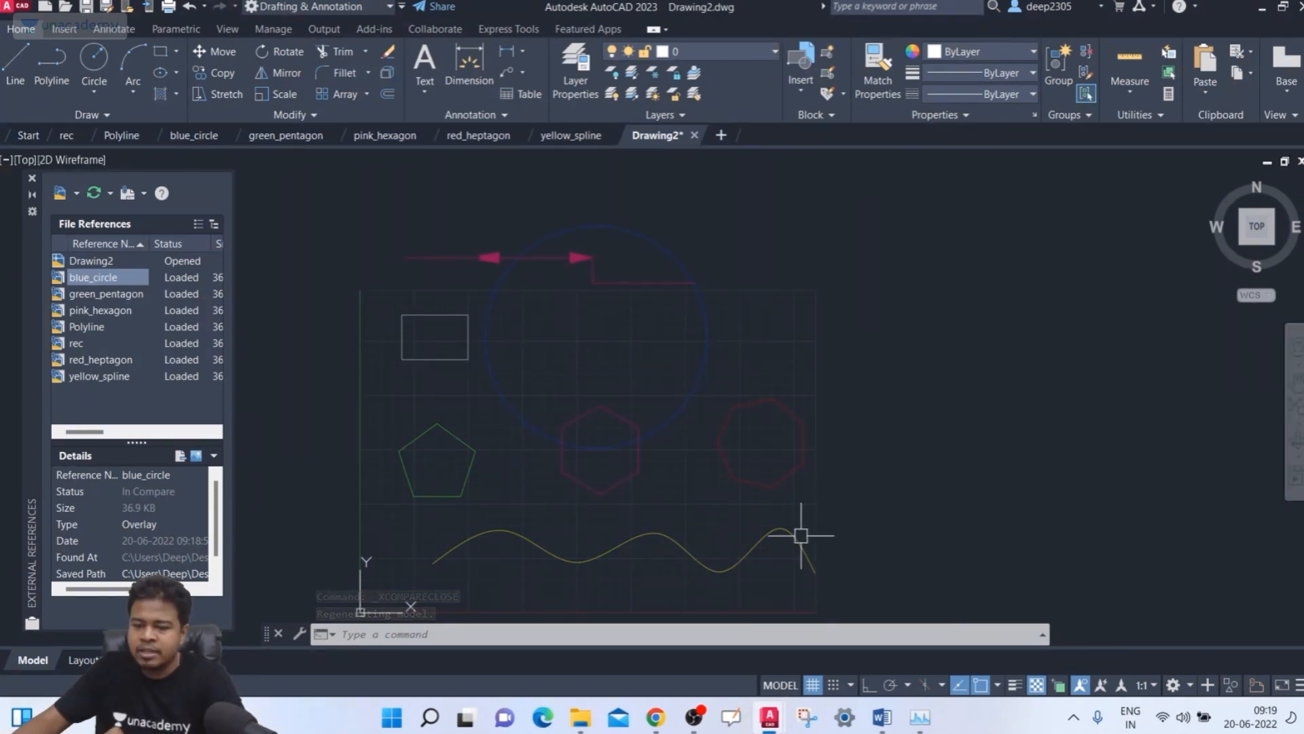
- Select the yellow spline reference in Drawing2 and open its source drawing for editing
{"action": "left_click", "coordinate": [866, 511]}
{"action": "left_click", "coordinate": [802, 581]}
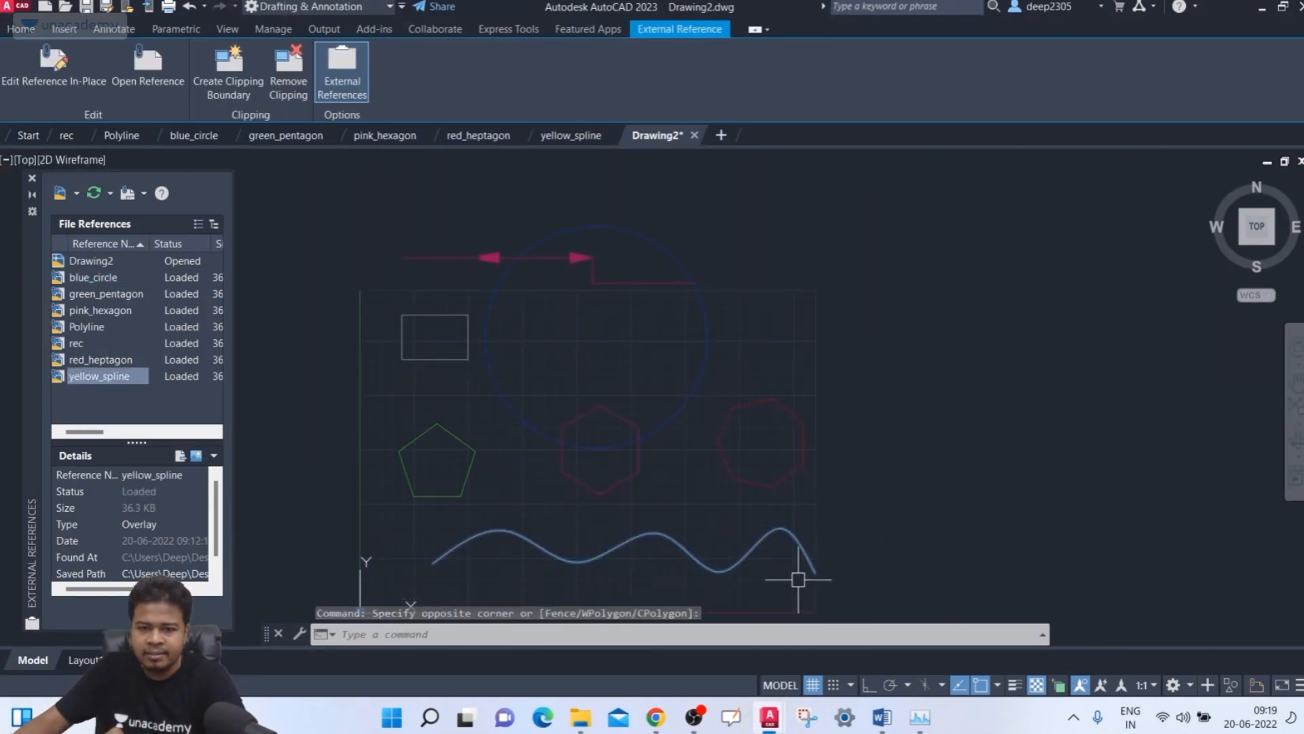
{"action": "left_click", "coordinate": [145, 91]}
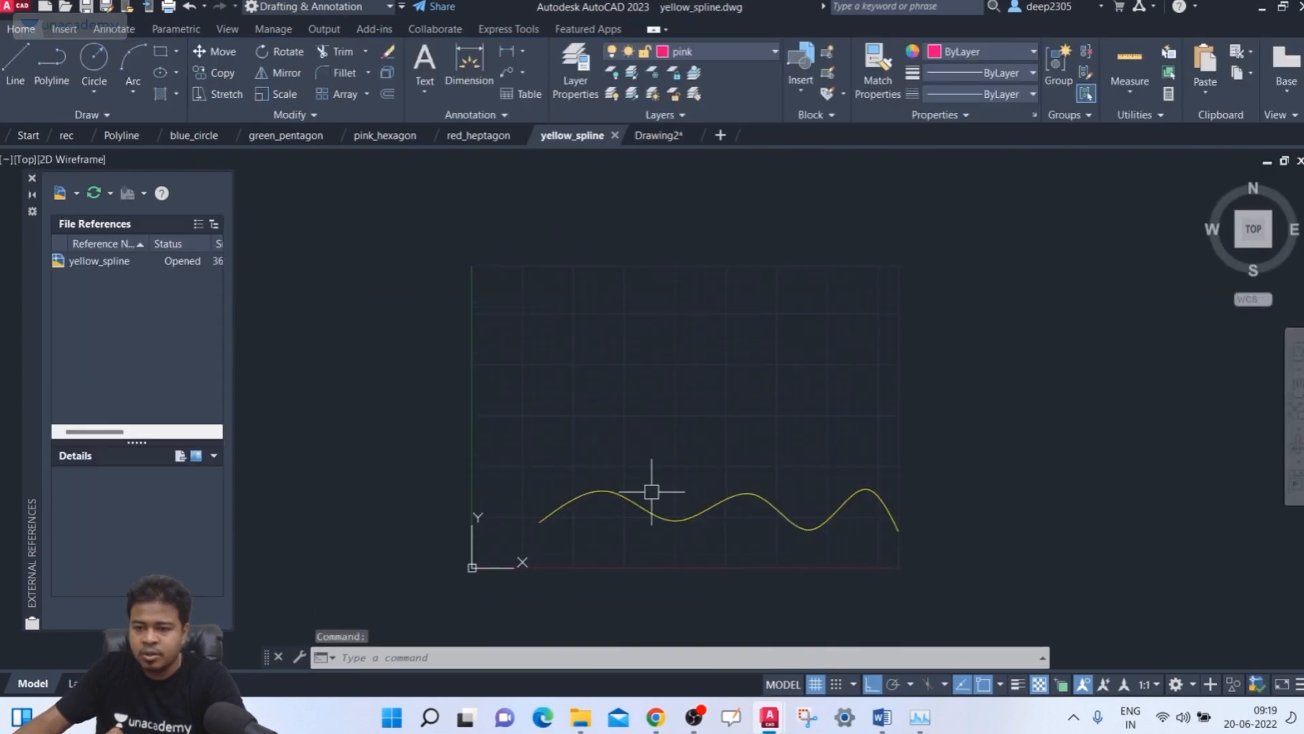
- Move the spline in the yellow_spline drawing to the green layer and clear the selection
{"action": "left_click", "coordinate": [968, 466]}
{"action": "left_click", "coordinate": [876, 552]}
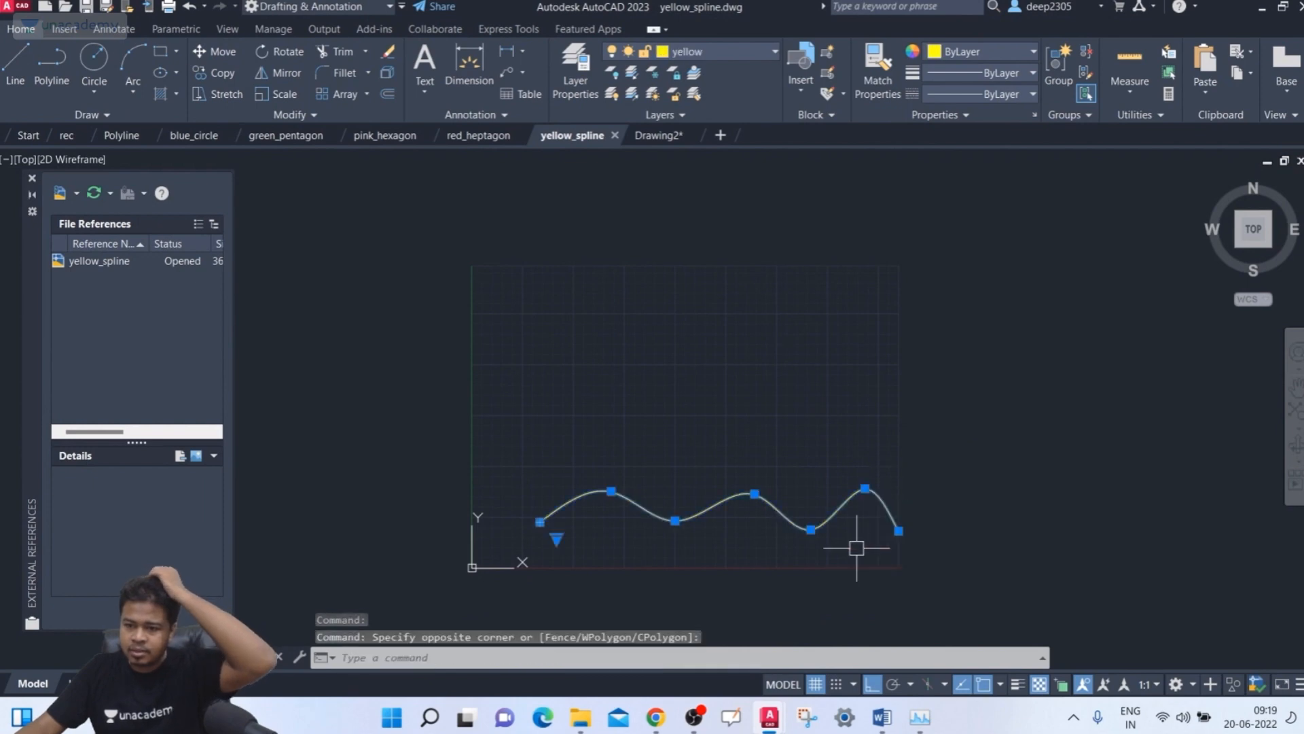
{"action": "left_click", "coordinate": [704, 52]}
{"action": "left_click", "coordinate": [707, 112]}
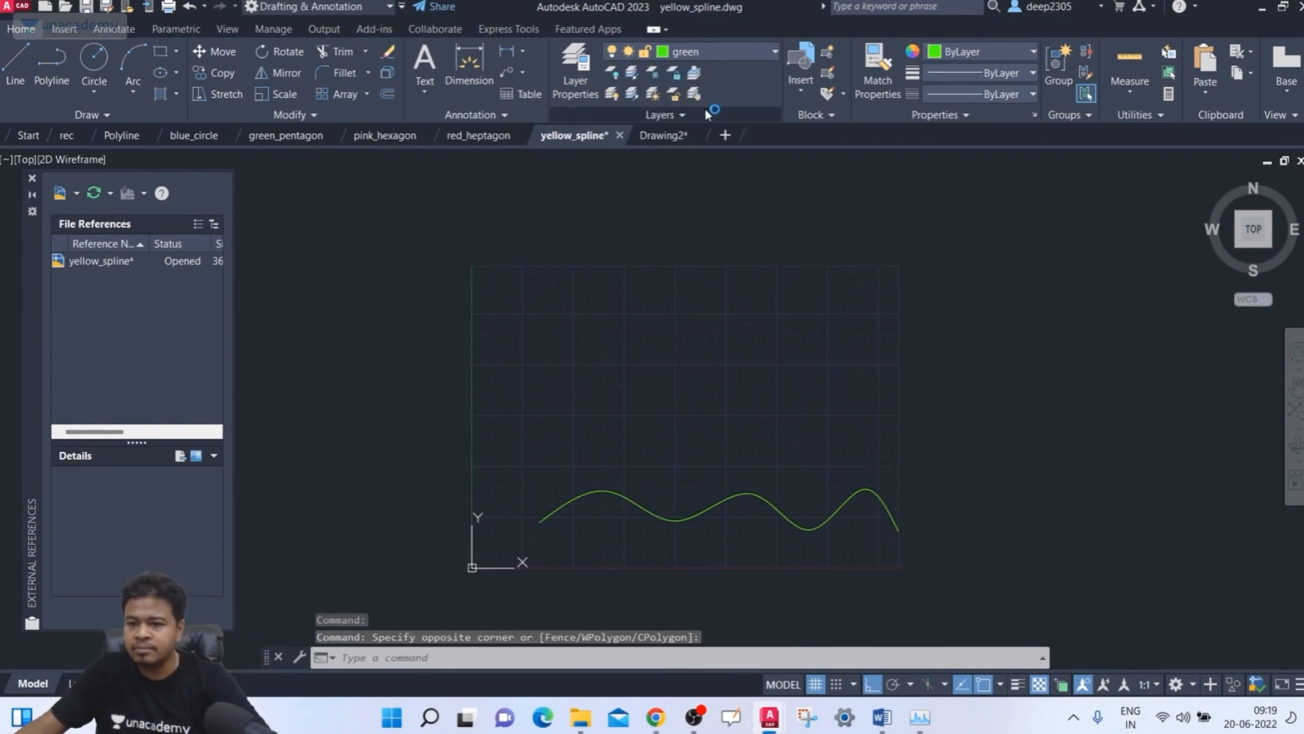
{"action": "key", "text": "Escape"}
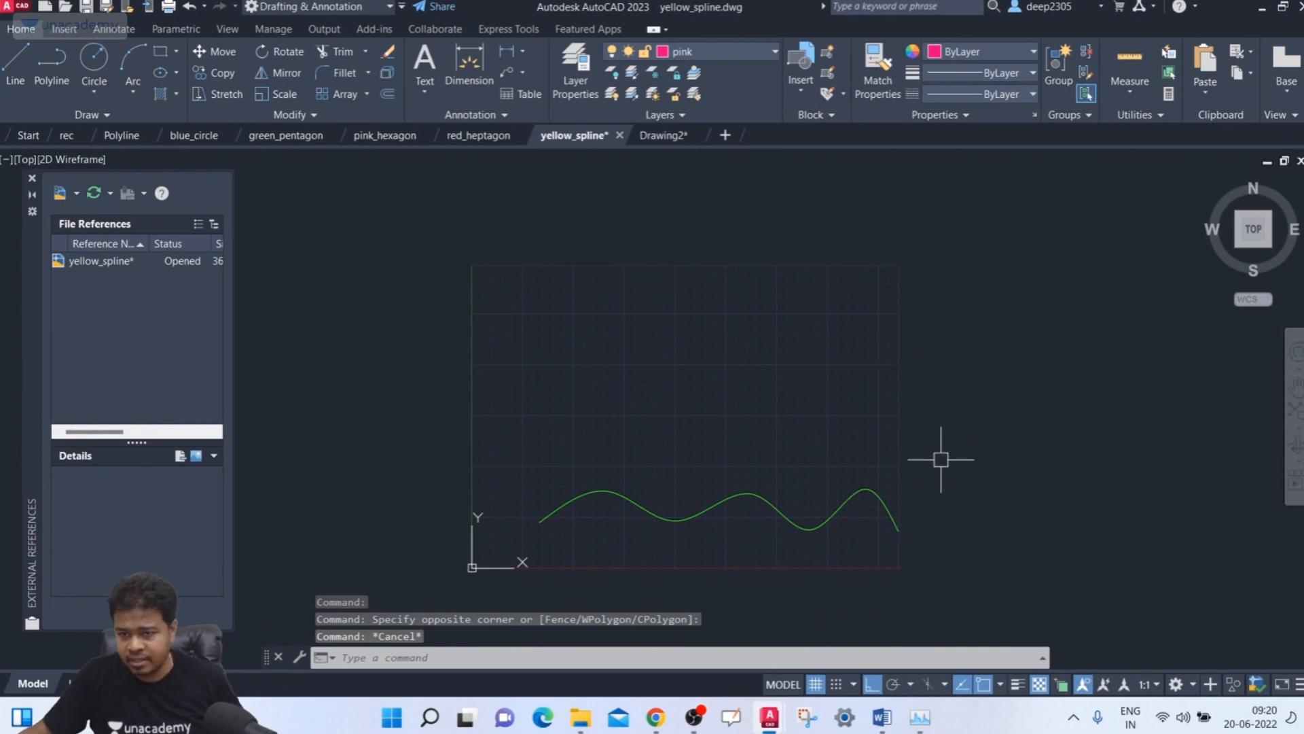
- Move the spline in the yellow_spline drawing to the red layer, clear the selection and save the drawing
{"action": "left_click", "coordinate": [952, 466]}
{"action": "left_click", "coordinate": [838, 549]}
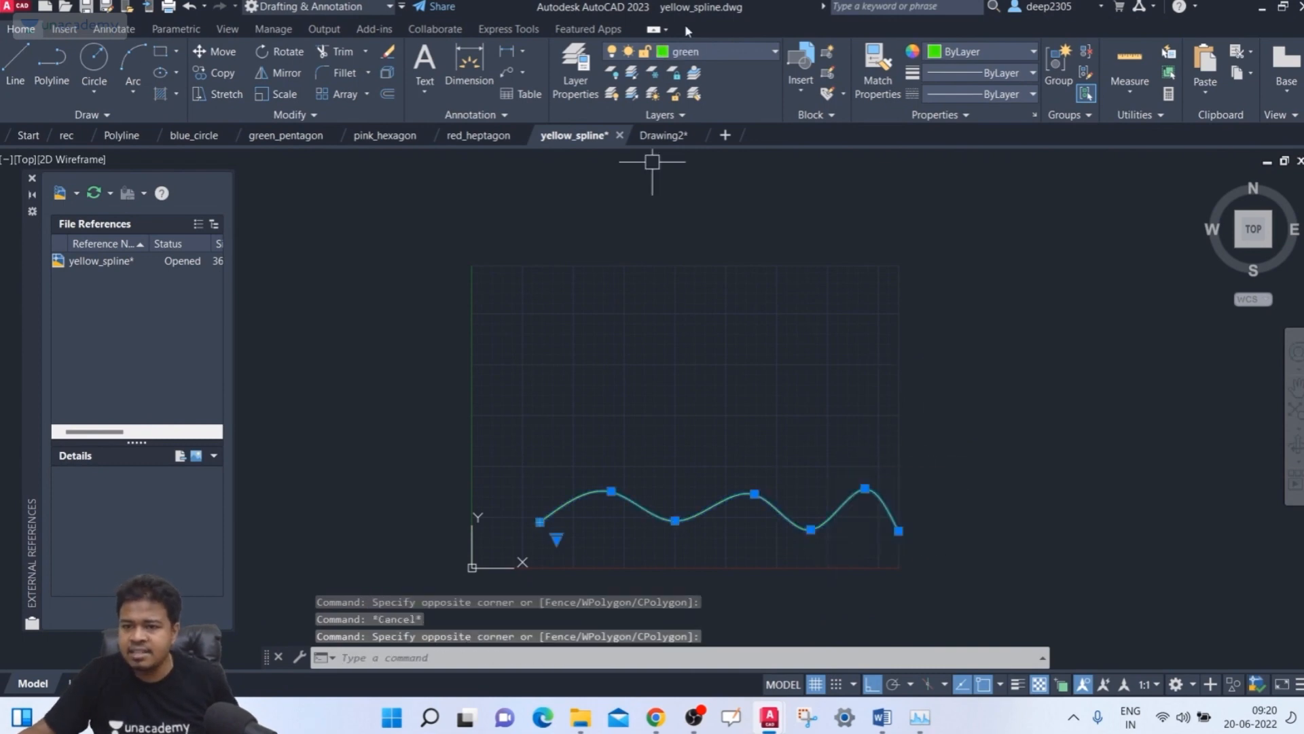
{"action": "left_click", "coordinate": [672, 54]}
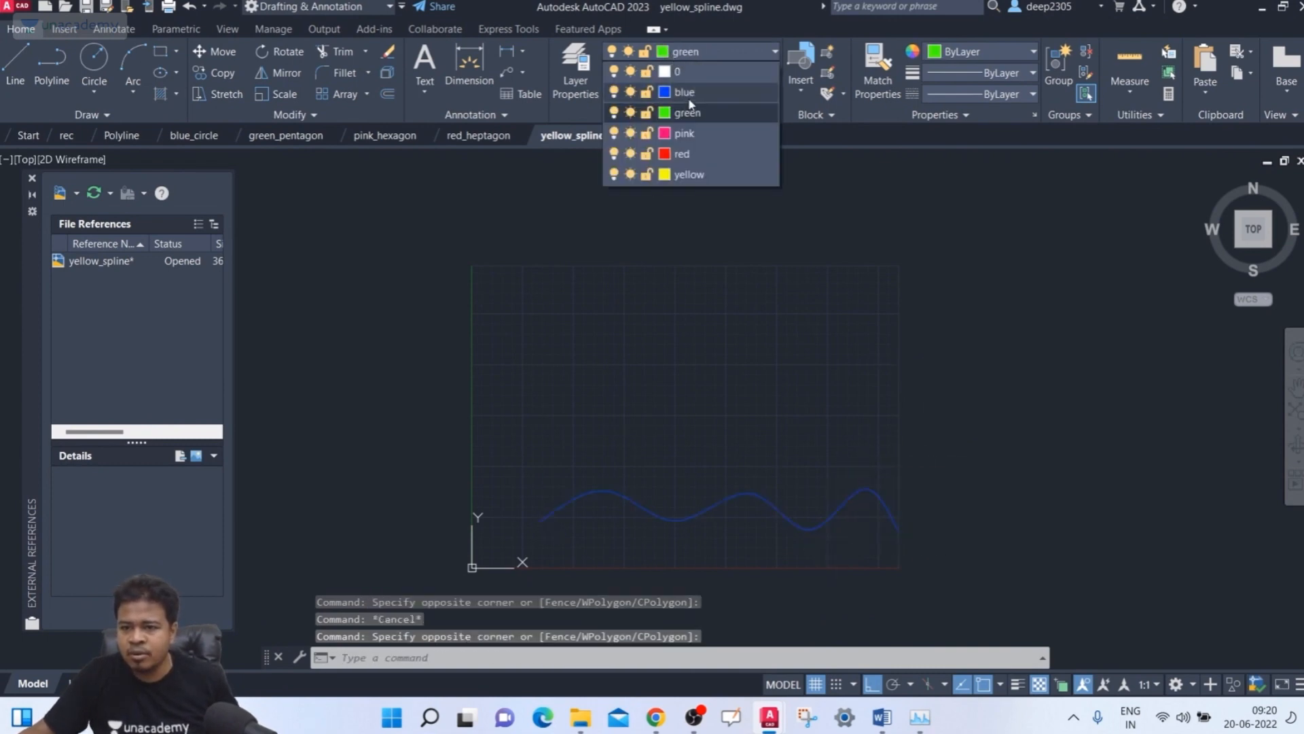
{"action": "left_click", "coordinate": [685, 154]}
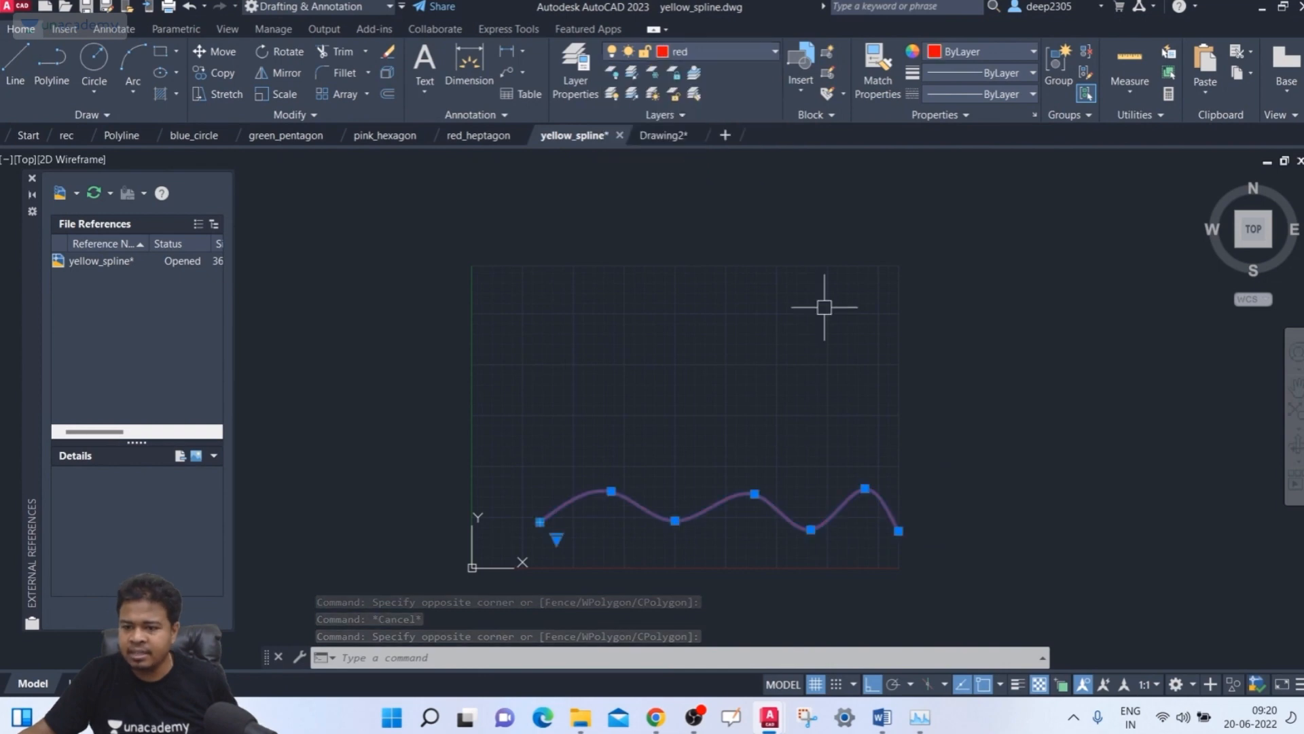
{"action": "key", "text": "Escape"}
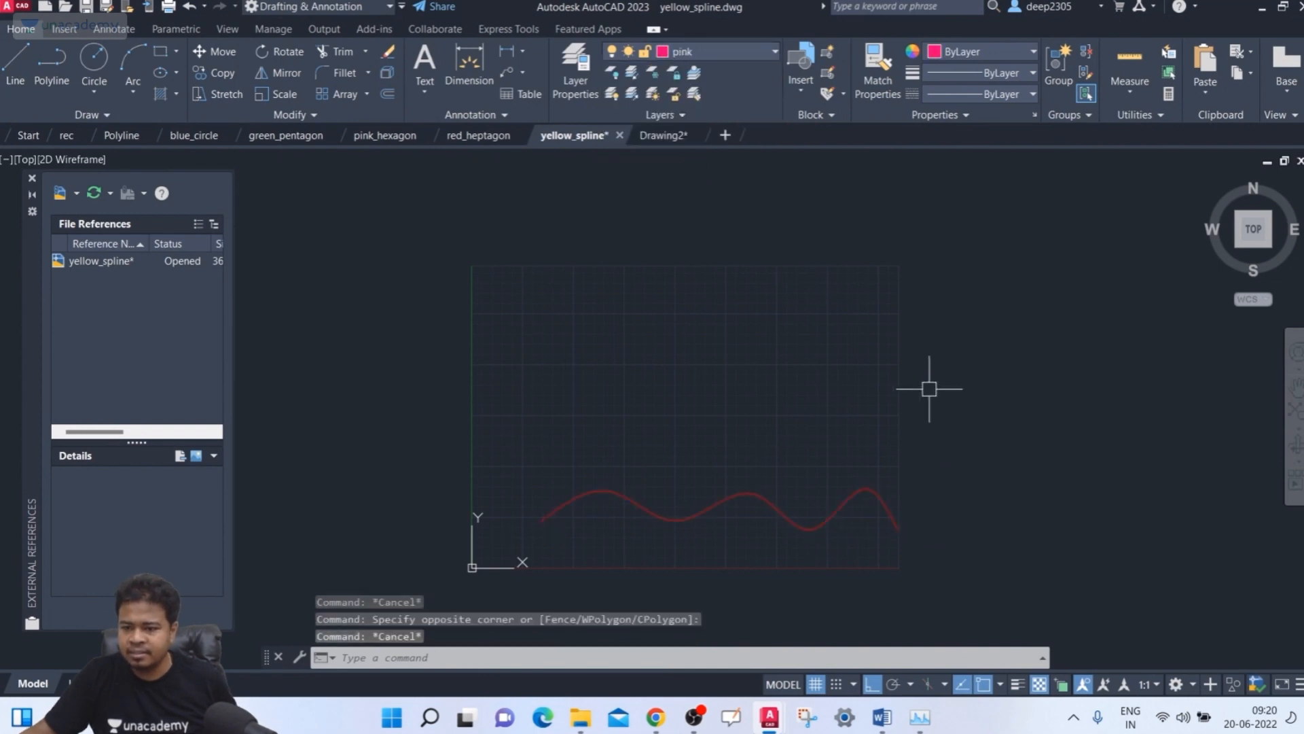
{"action": "left_click", "coordinate": [88, 7]}
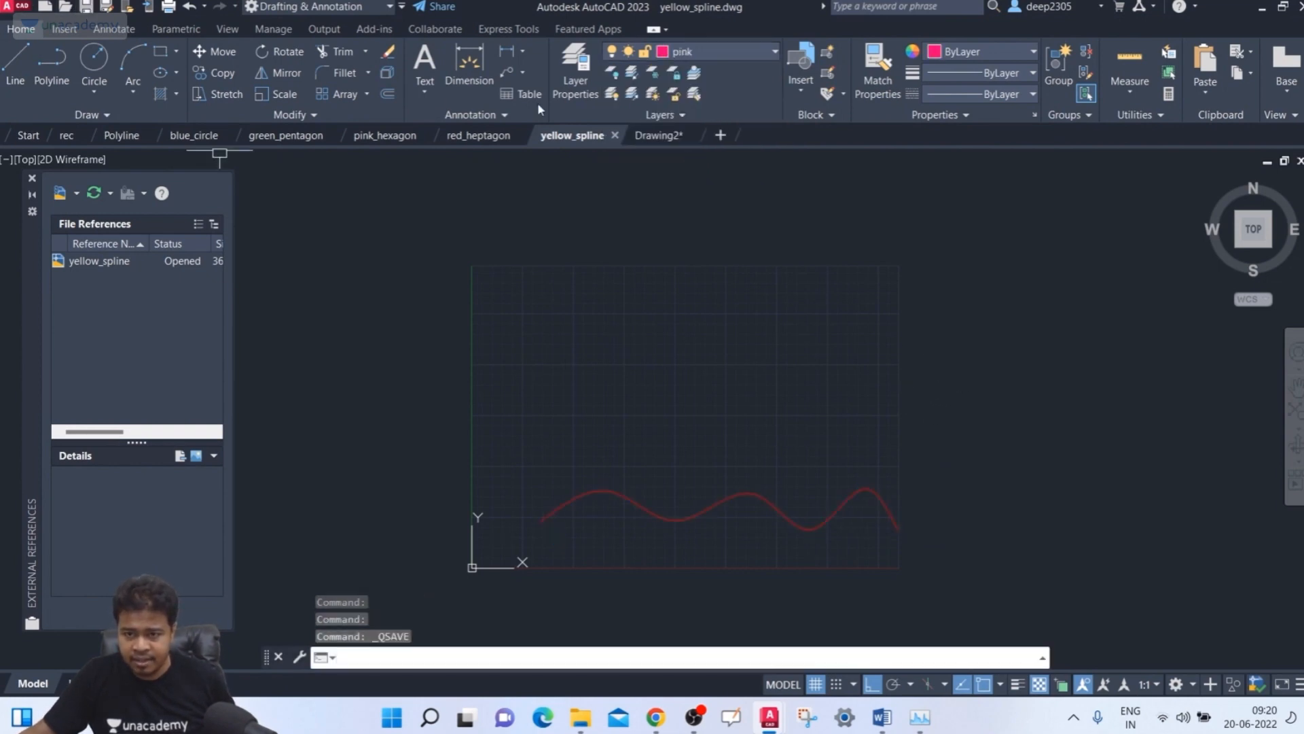
- Return to Drawing2, reload the yellow_spline external reference with a comparison of its differences, and end the Xref Compare session
{"action": "left_click", "coordinate": [659, 136]}
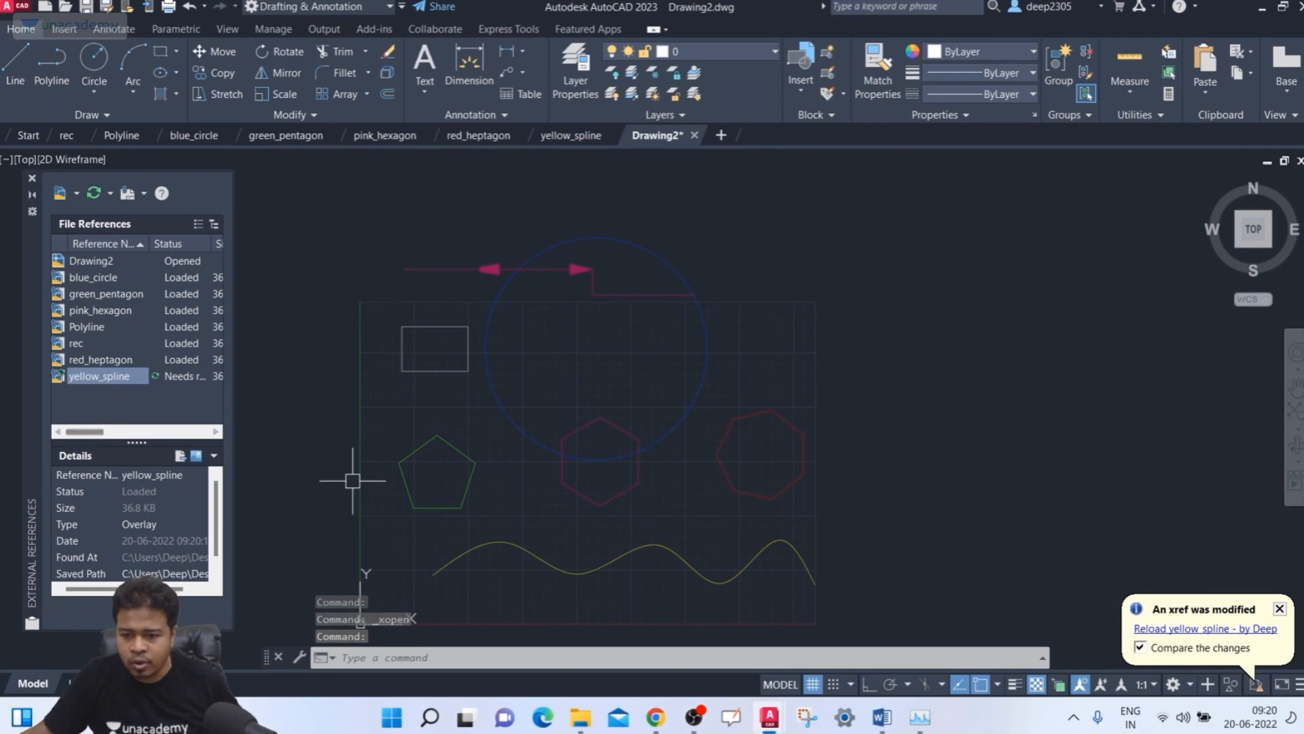
{"action": "left_click", "coordinate": [85, 377]}
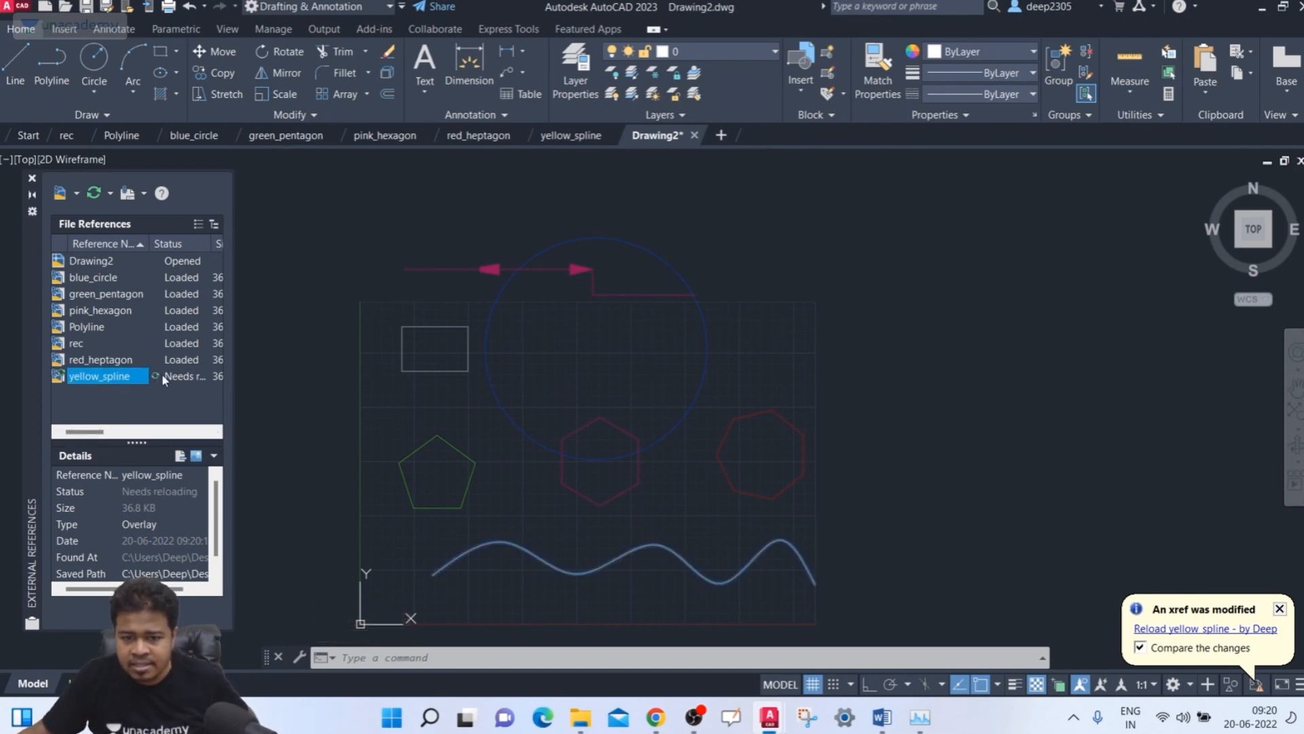
{"action": "right_click", "coordinate": [126, 378]}
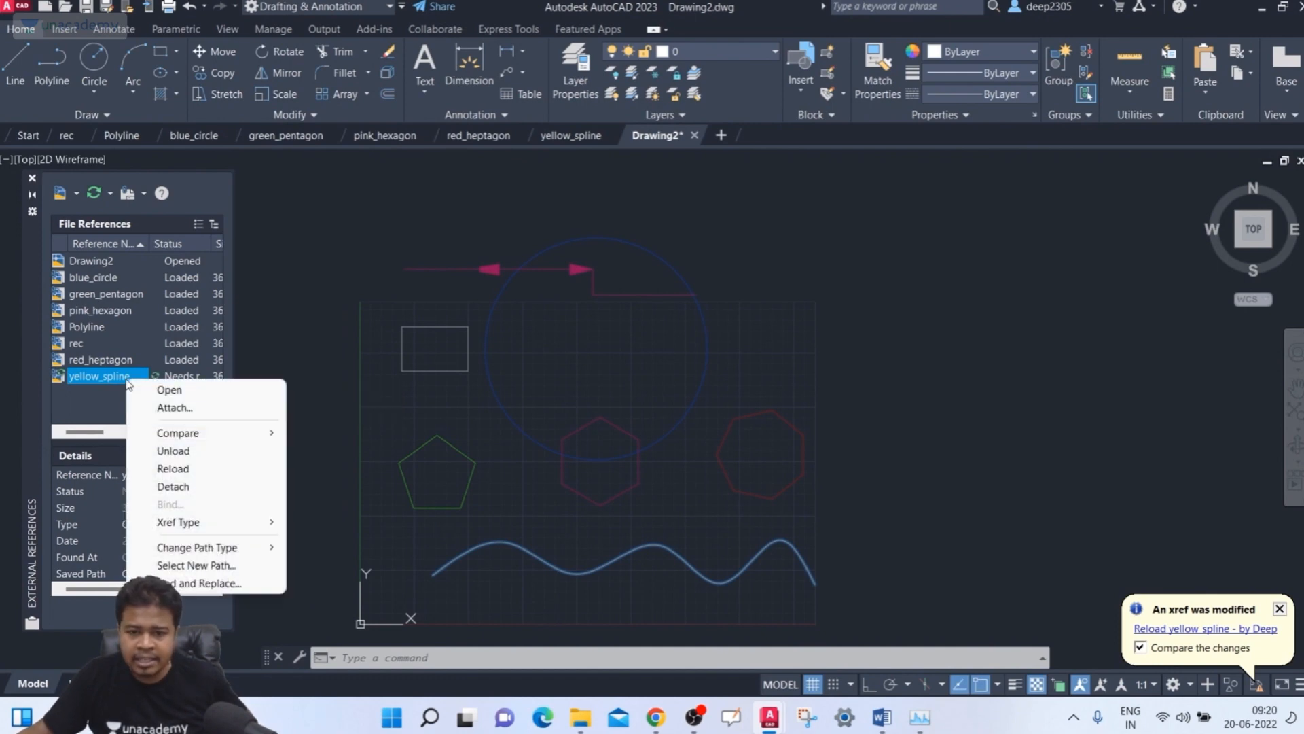
{"action": "left_click", "coordinate": [173, 468]}
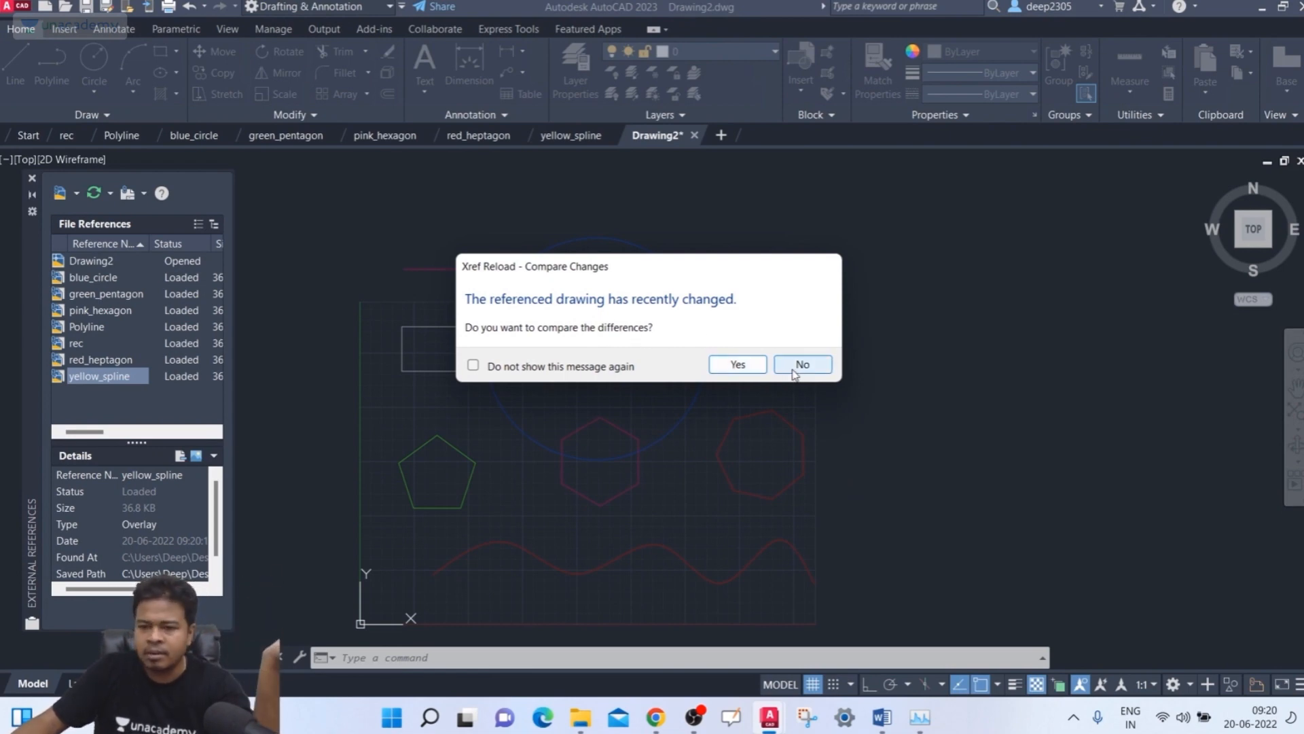
{"action": "left_click", "coordinate": [738, 365]}
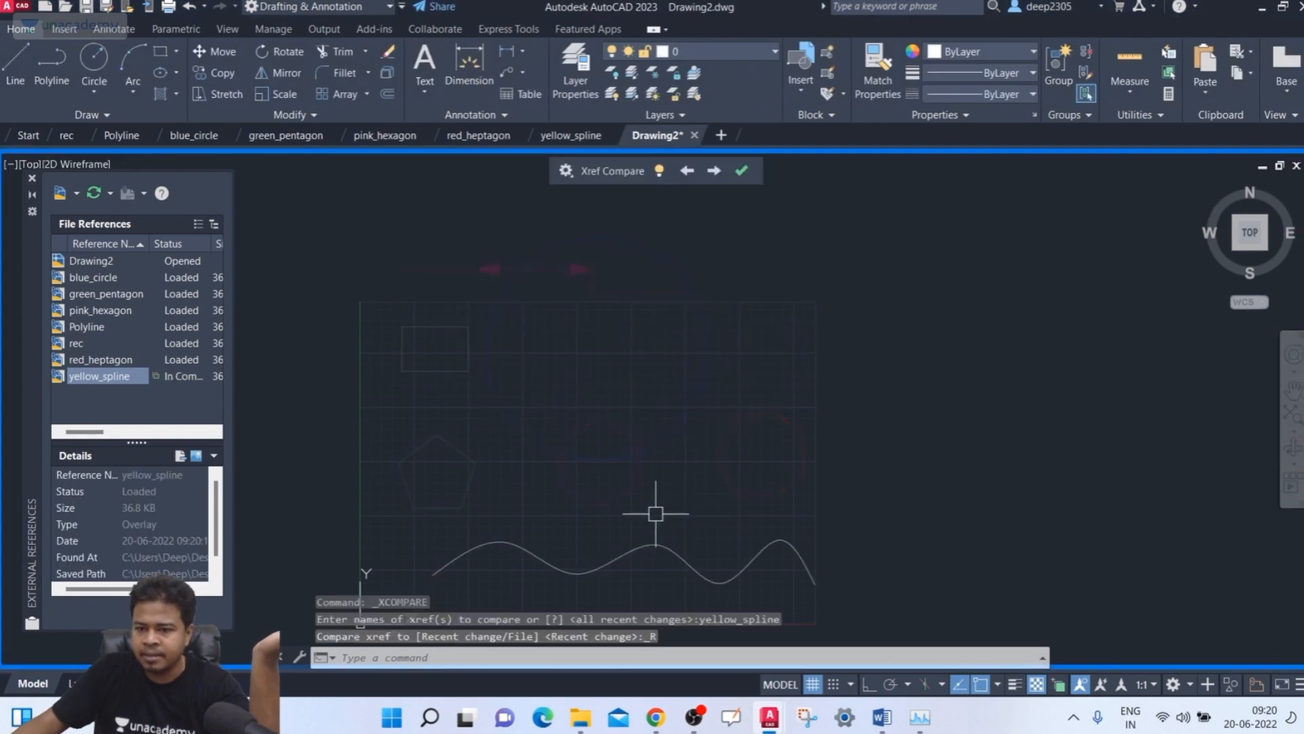
{"action": "left_click", "coordinate": [741, 171]}
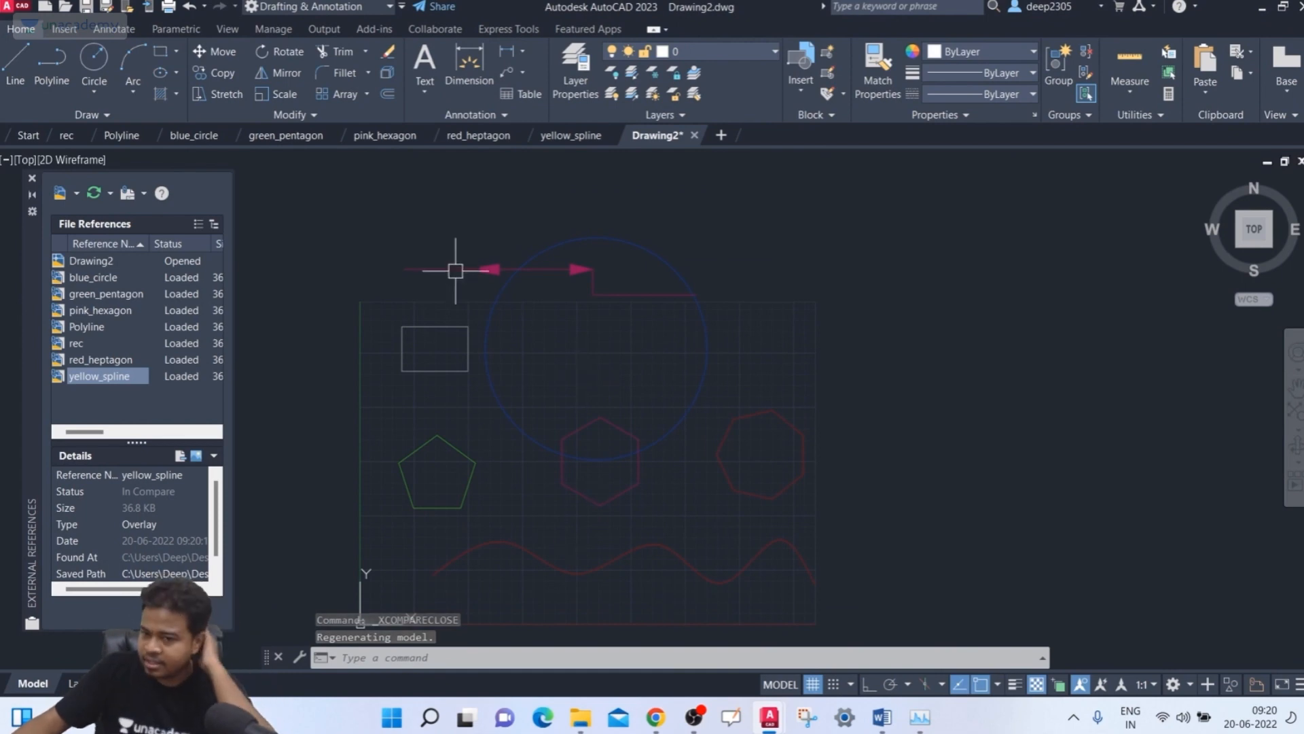
{"action": "middle_click_drag", "start_coordinate": [650, 384], "coordinate": [661, 356]}
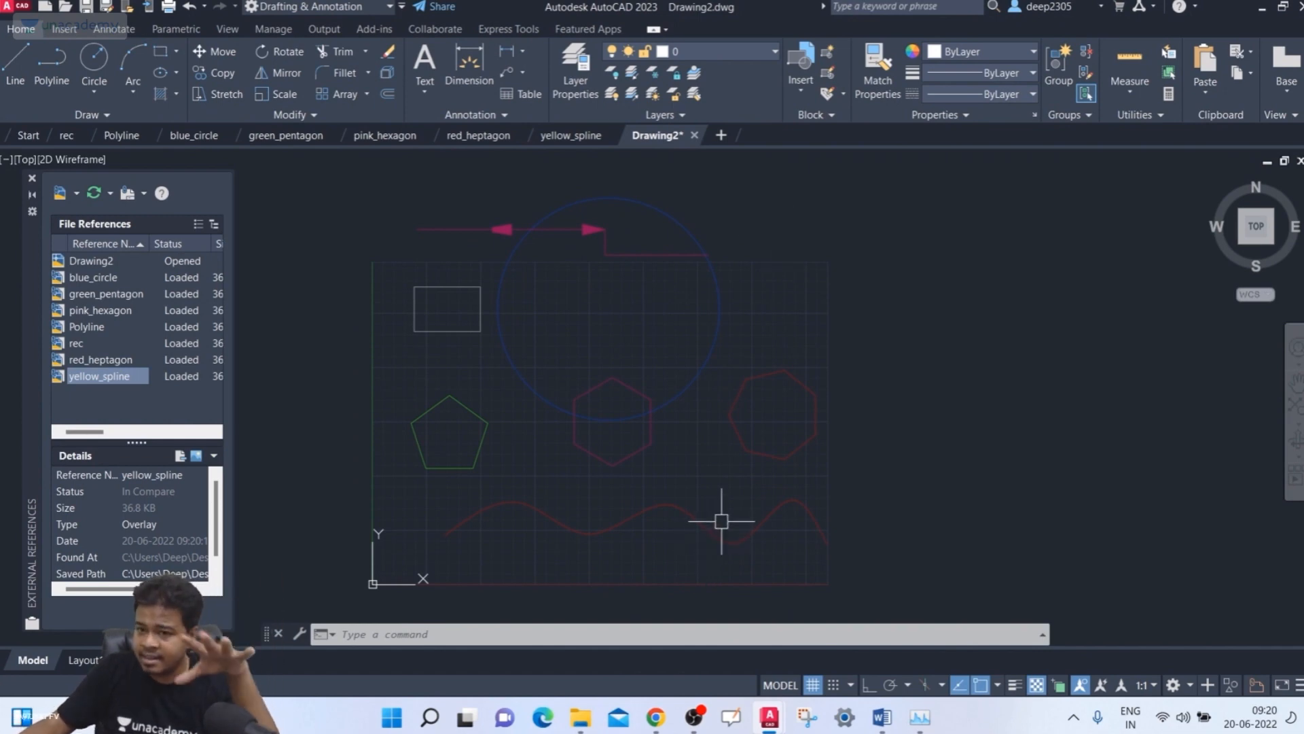
- Open main_drawing from the x-ref_autocad folder to look at the original shapes, and return to Drawing2
{"action": "left_click", "coordinate": [68, 10]}
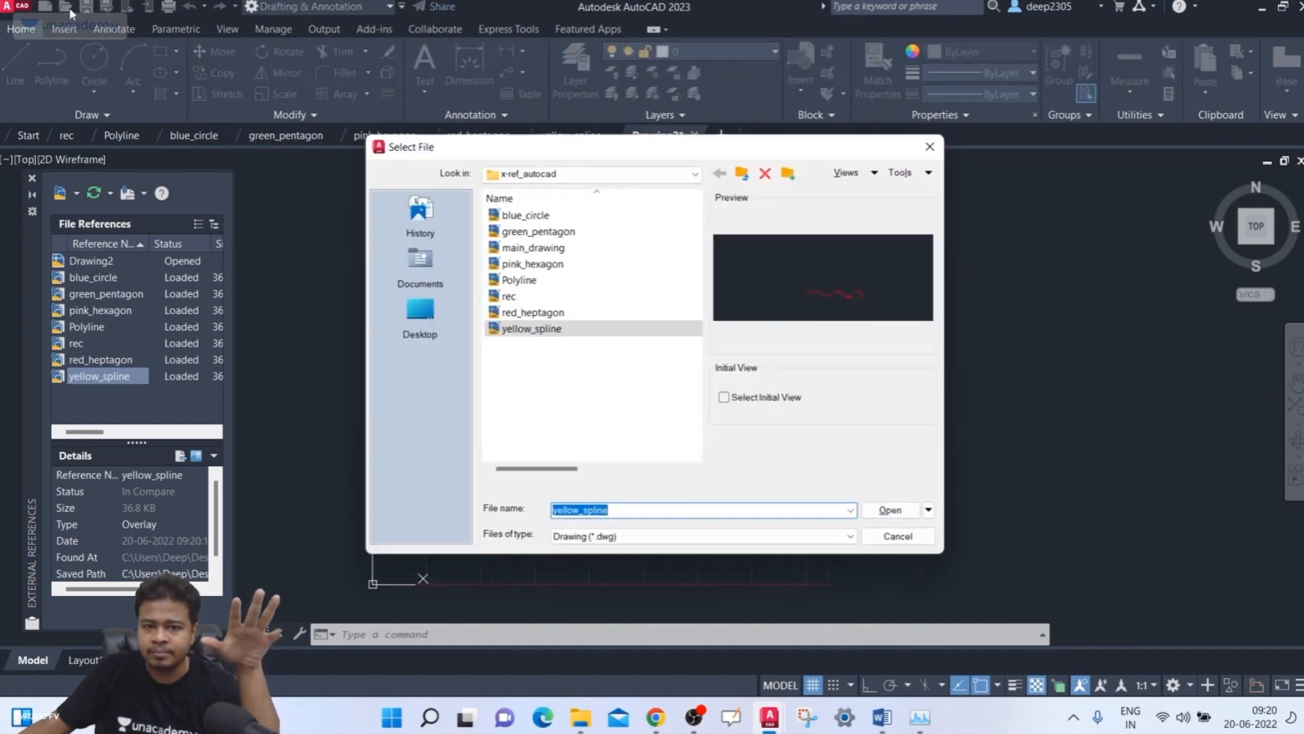
{"action": "left_click", "coordinate": [523, 247]}
{"action": "left_click", "coordinate": [917, 510]}
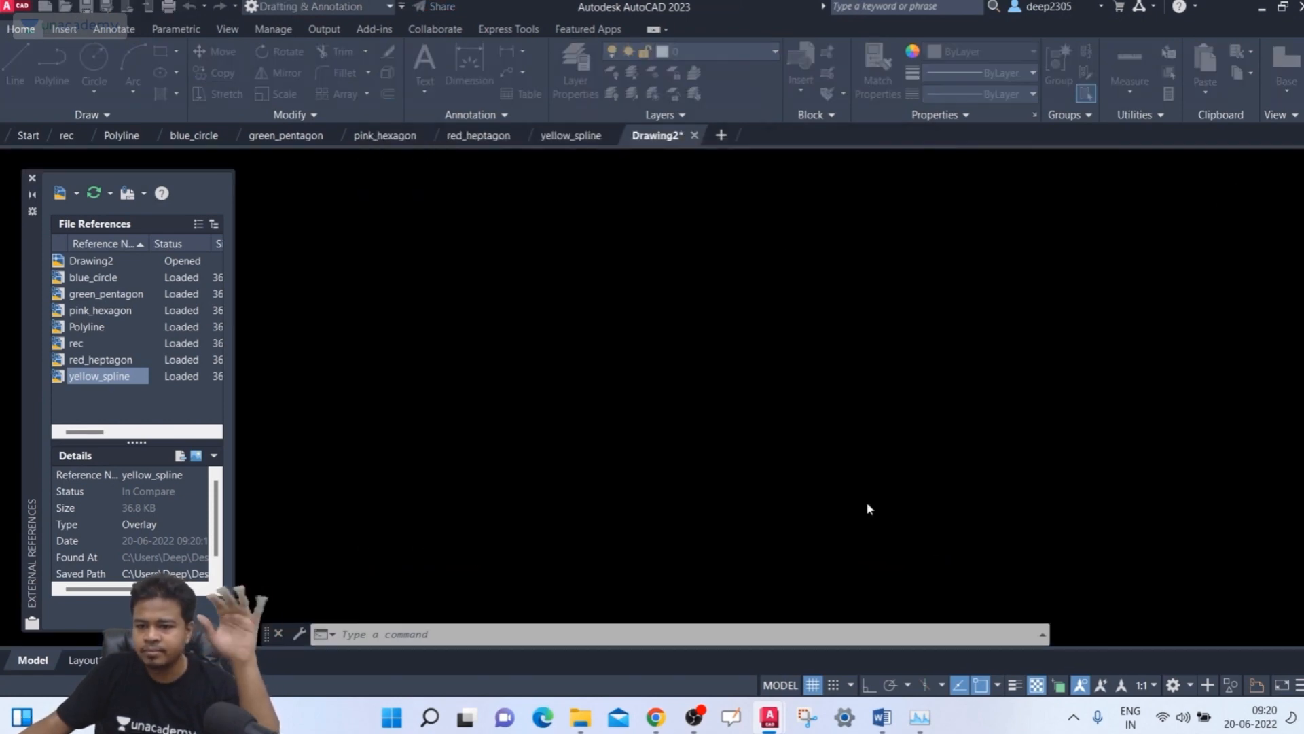
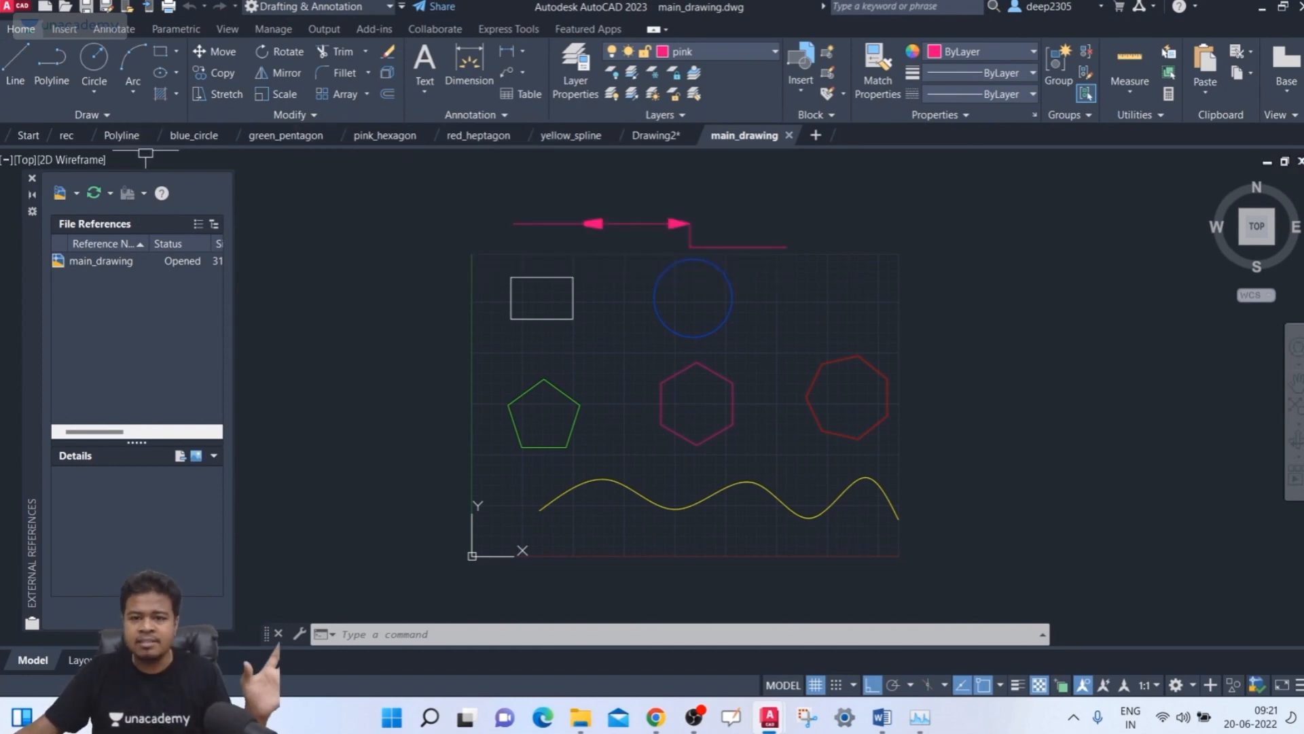
{"action": "left_click", "coordinate": [643, 139]}
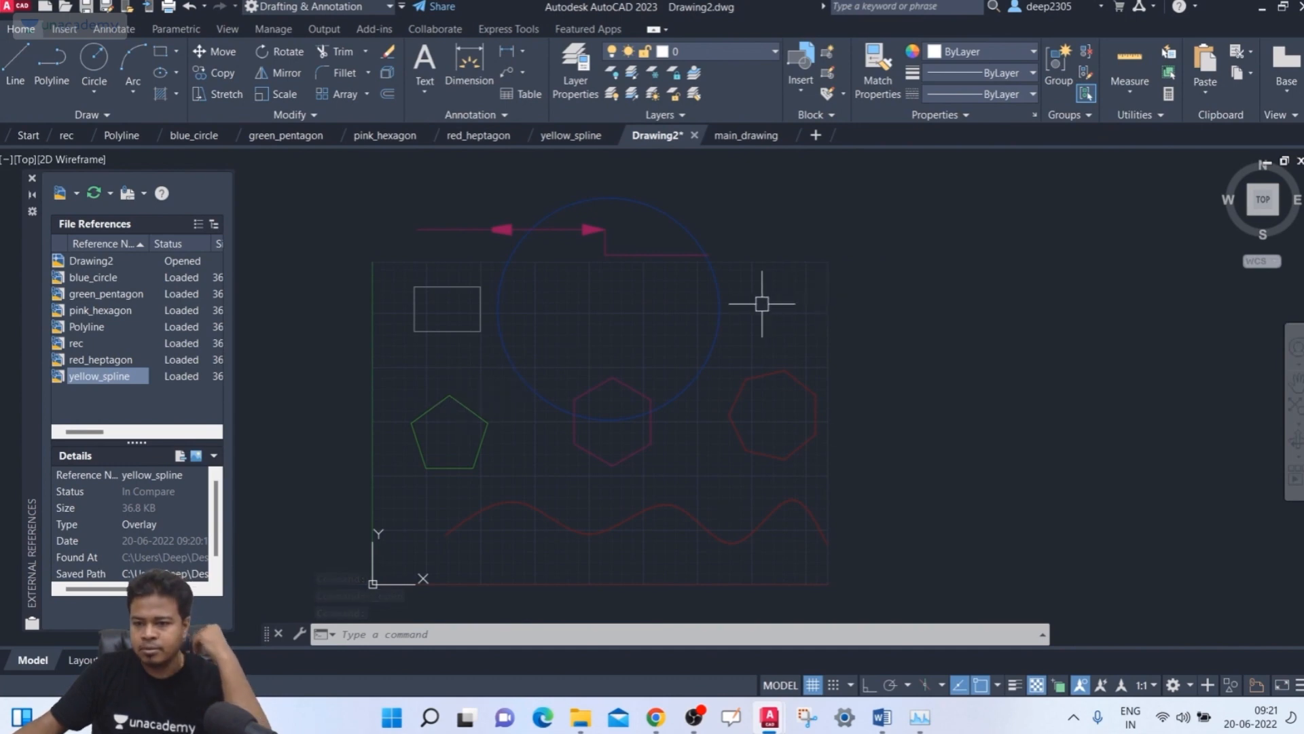
{"action": "middle_click_drag", "start_coordinate": [753, 299], "coordinate": [745, 299]}
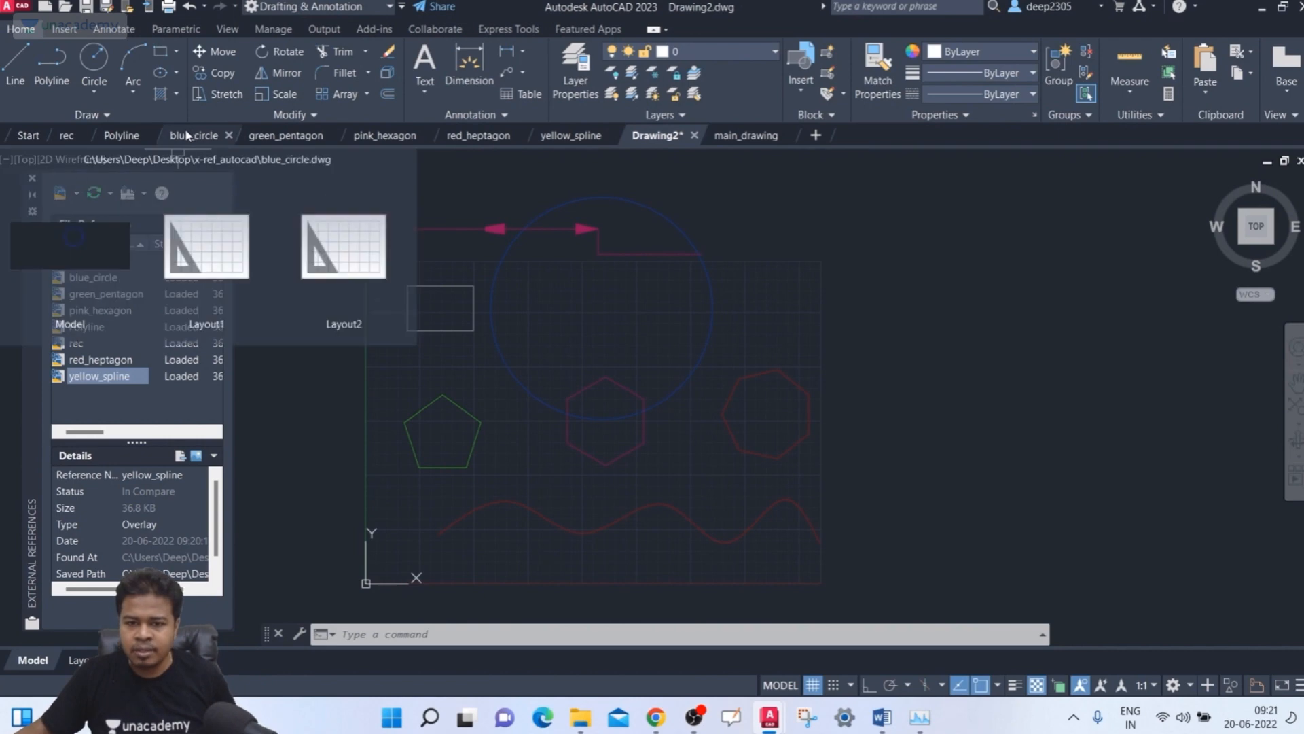
- In the Polyline drawing, draw two pink circles: radius about 26 below the polyline's left part and about 37 centred on its right end
{"action": "left_click", "coordinate": [136, 139]}
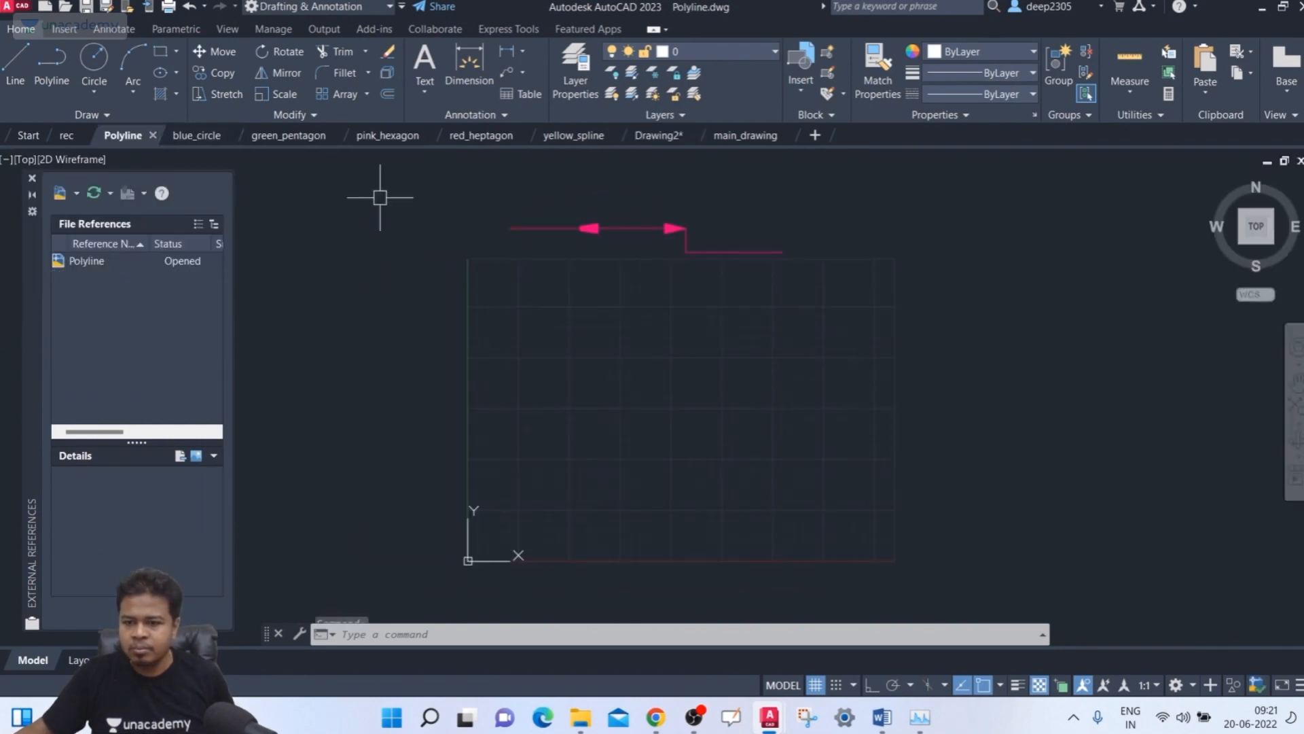
{"action": "left_click", "coordinate": [93, 58]}
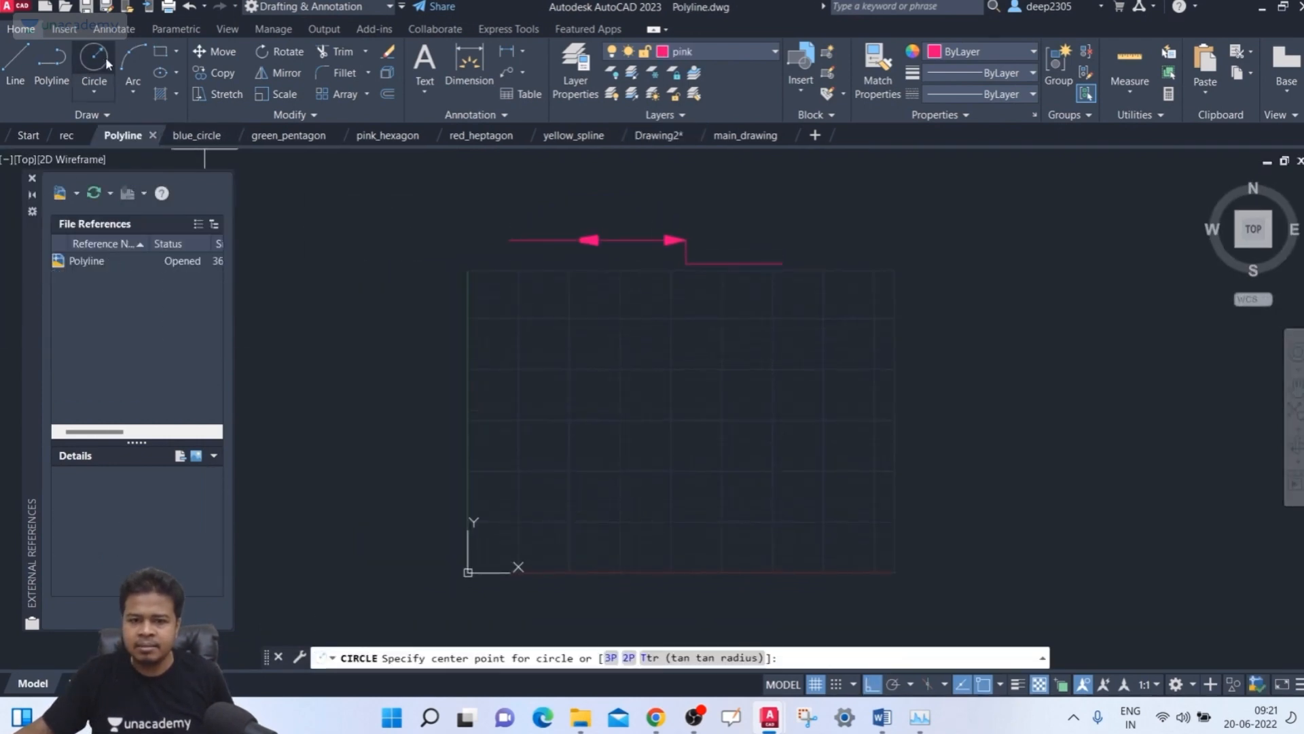
{"action": "left_click", "coordinate": [562, 332]}
{"action": "left_click", "coordinate": [545, 353]}
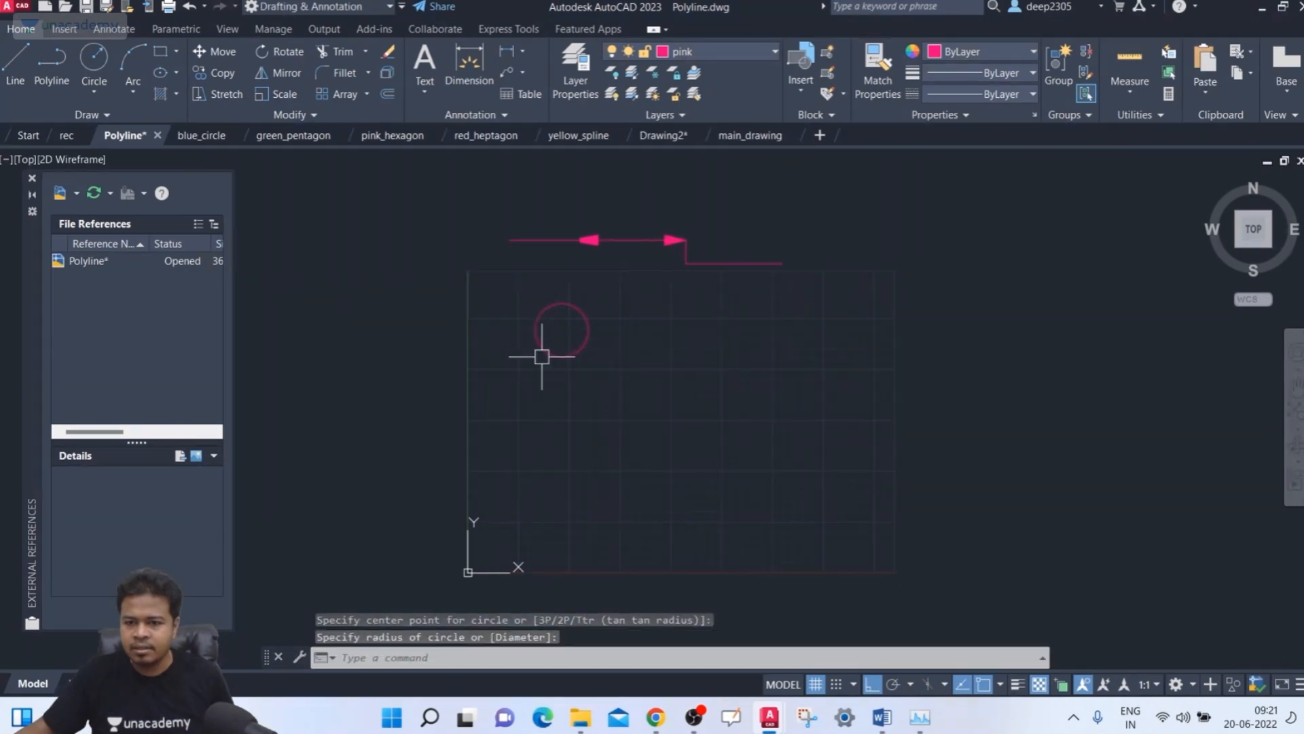
{"action": "key", "text": "Return"}
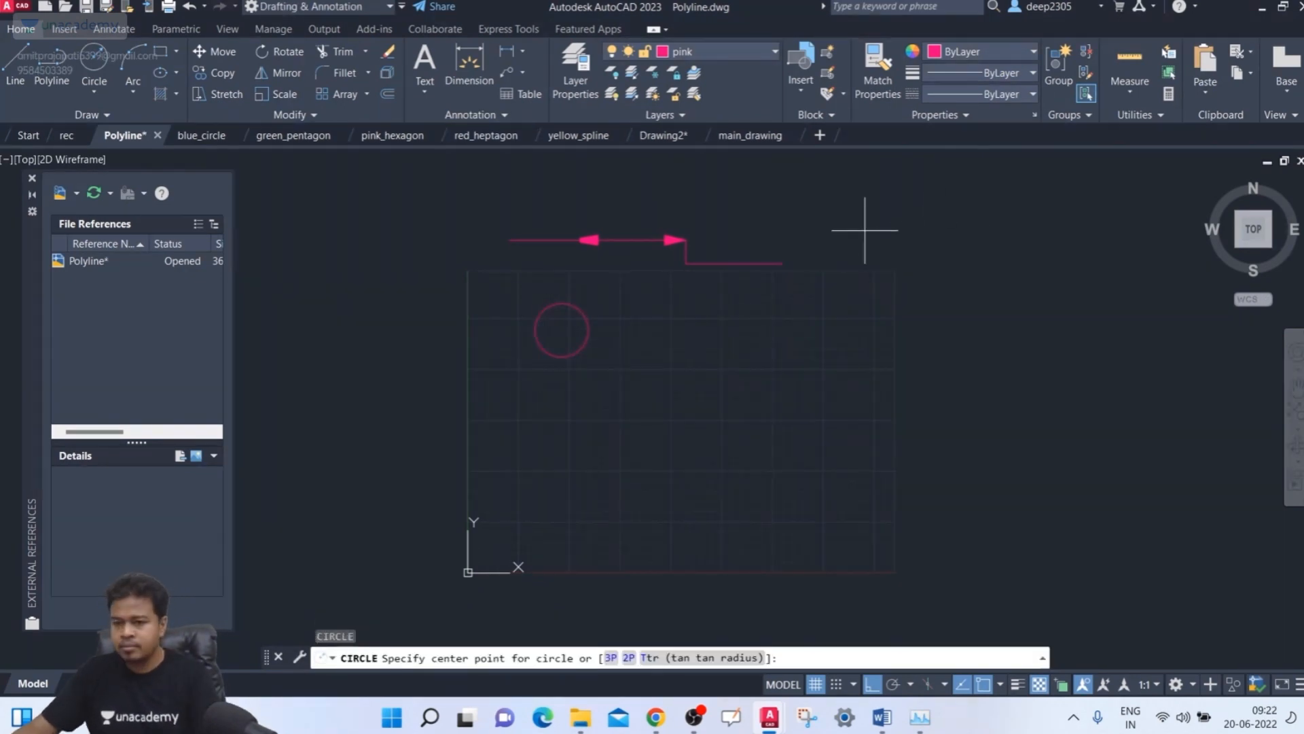
{"action": "left_click", "coordinate": [782, 264]}
{"action": "left_click", "coordinate": [796, 299]}
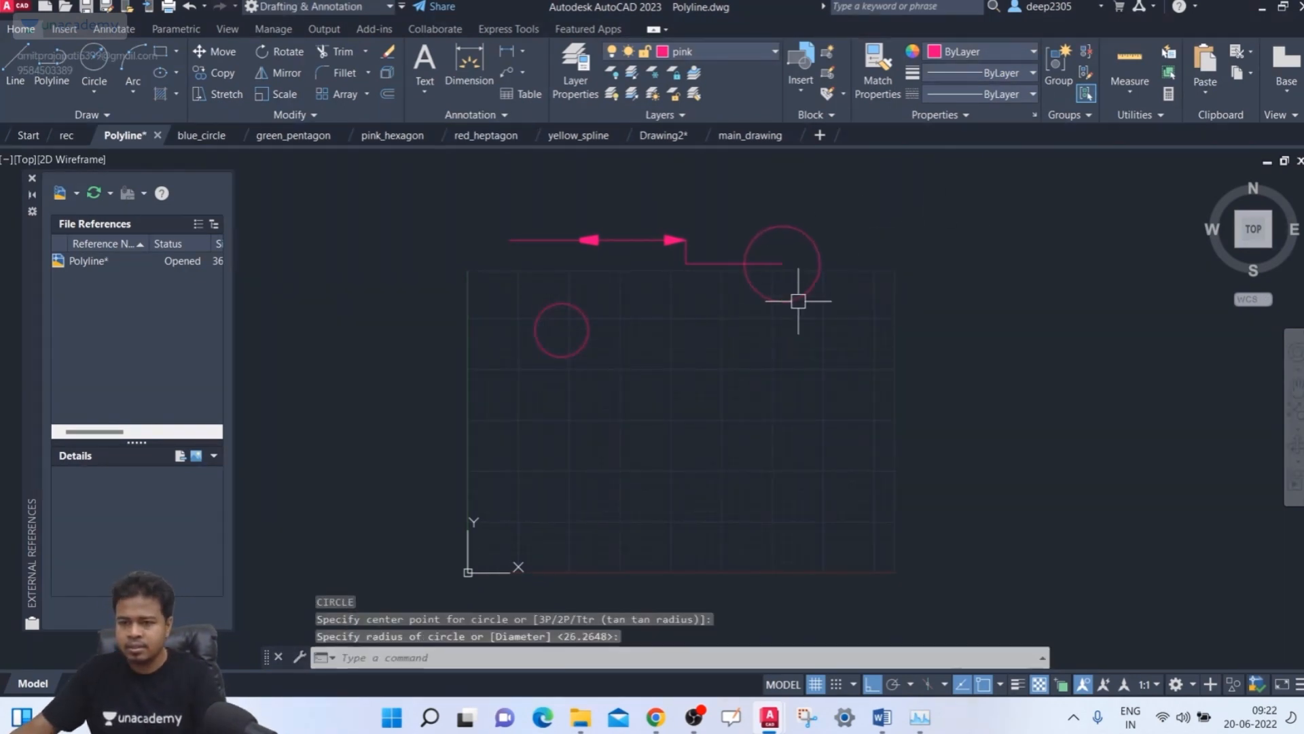
- Draw a circle of radius about 54 on the blue layer, centred on the polyline's left end
{"action": "key", "text": "Return"}
{"action": "left_click", "coordinate": [709, 54]}
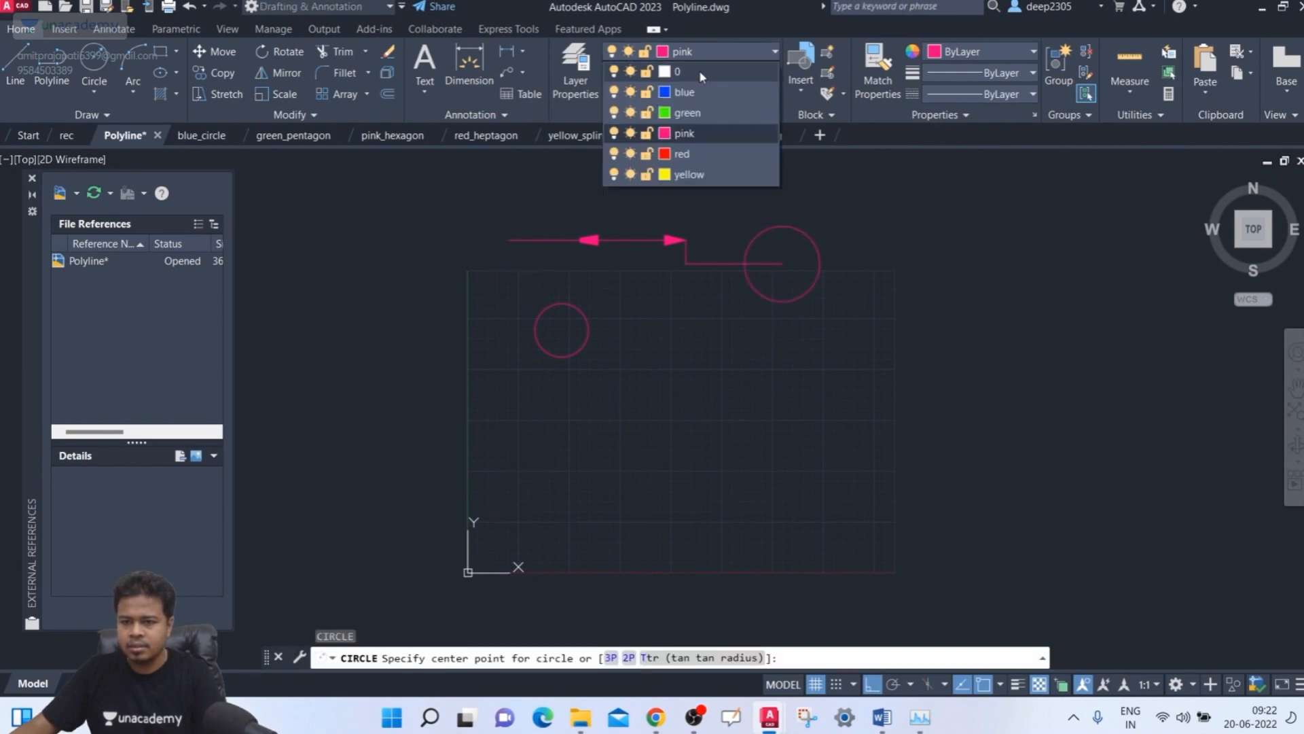
{"action": "left_click", "coordinate": [683, 94]}
{"action": "left_click", "coordinate": [509, 239]}
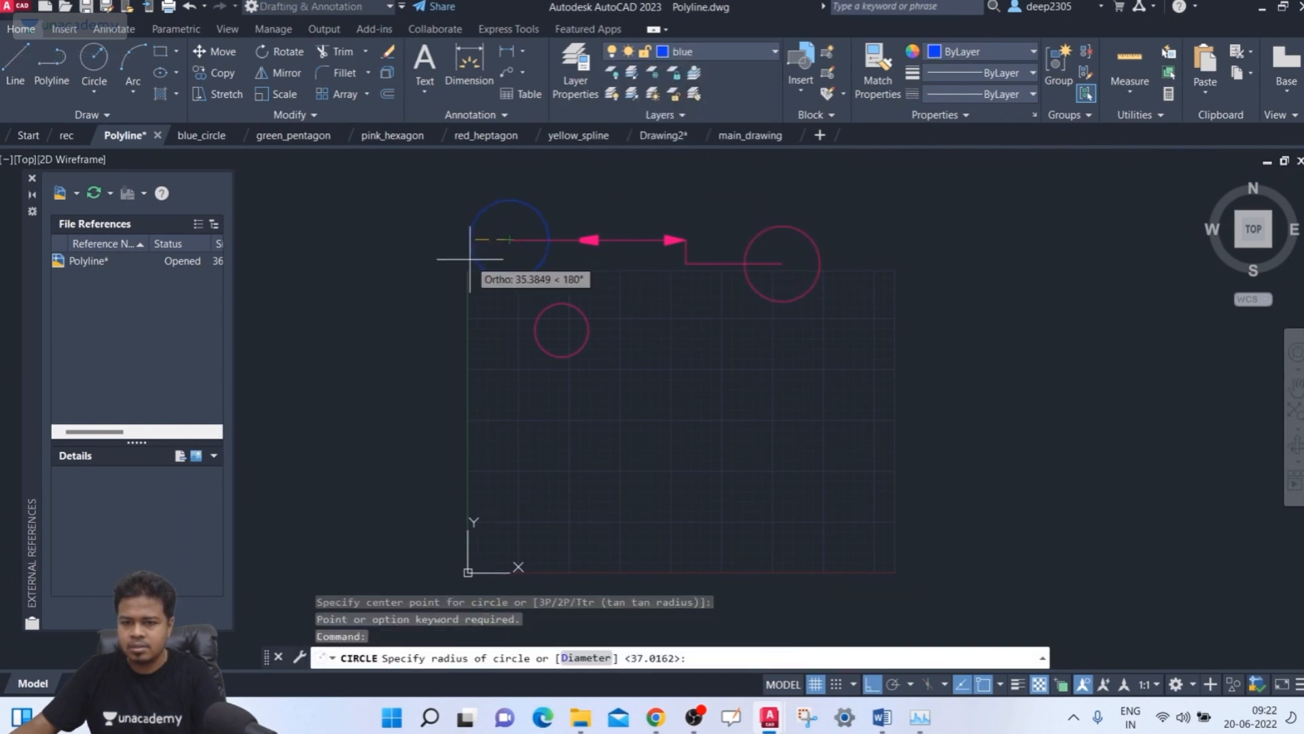
{"action": "left_click", "coordinate": [458, 266]}
- Draw a circle on the green layer centred on the polyline's upper corner at the right arrowhead, and save the Polyline drawing
{"action": "key", "text": "Return"}
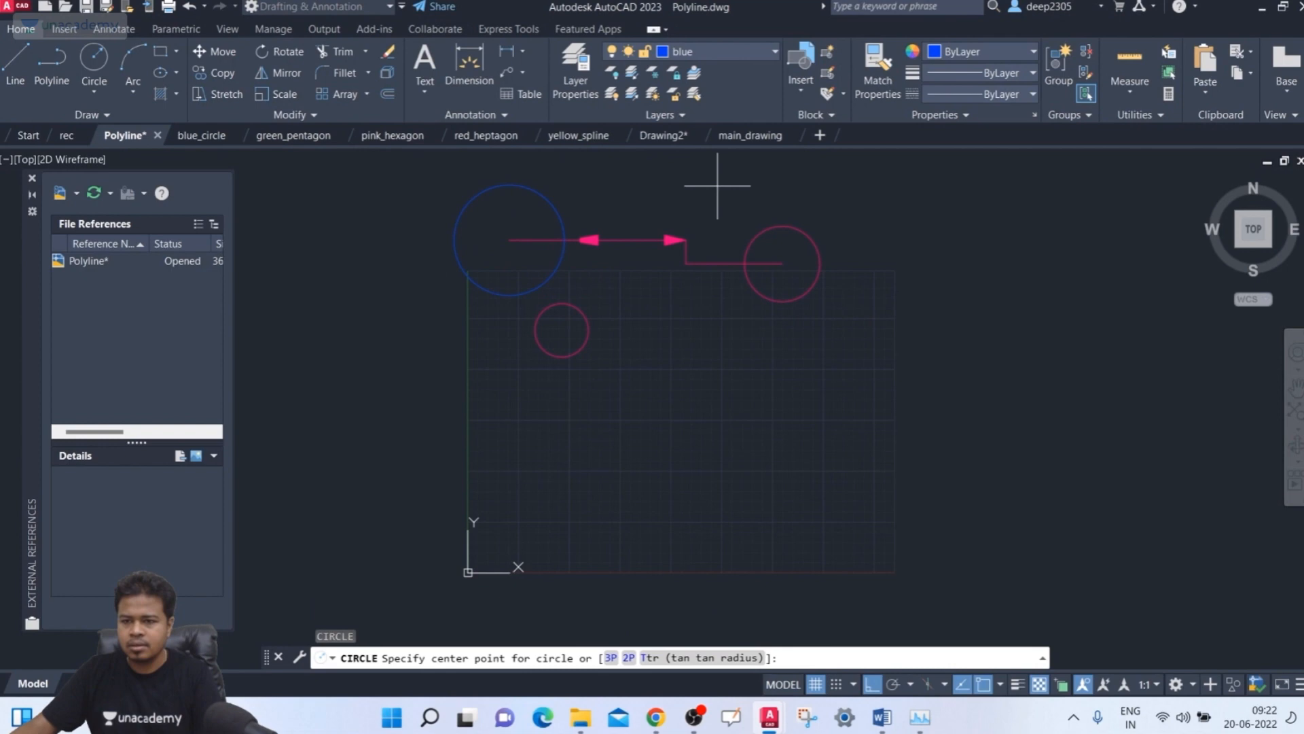
{"action": "left_click", "coordinate": [709, 53]}
{"action": "left_click", "coordinate": [706, 108]}
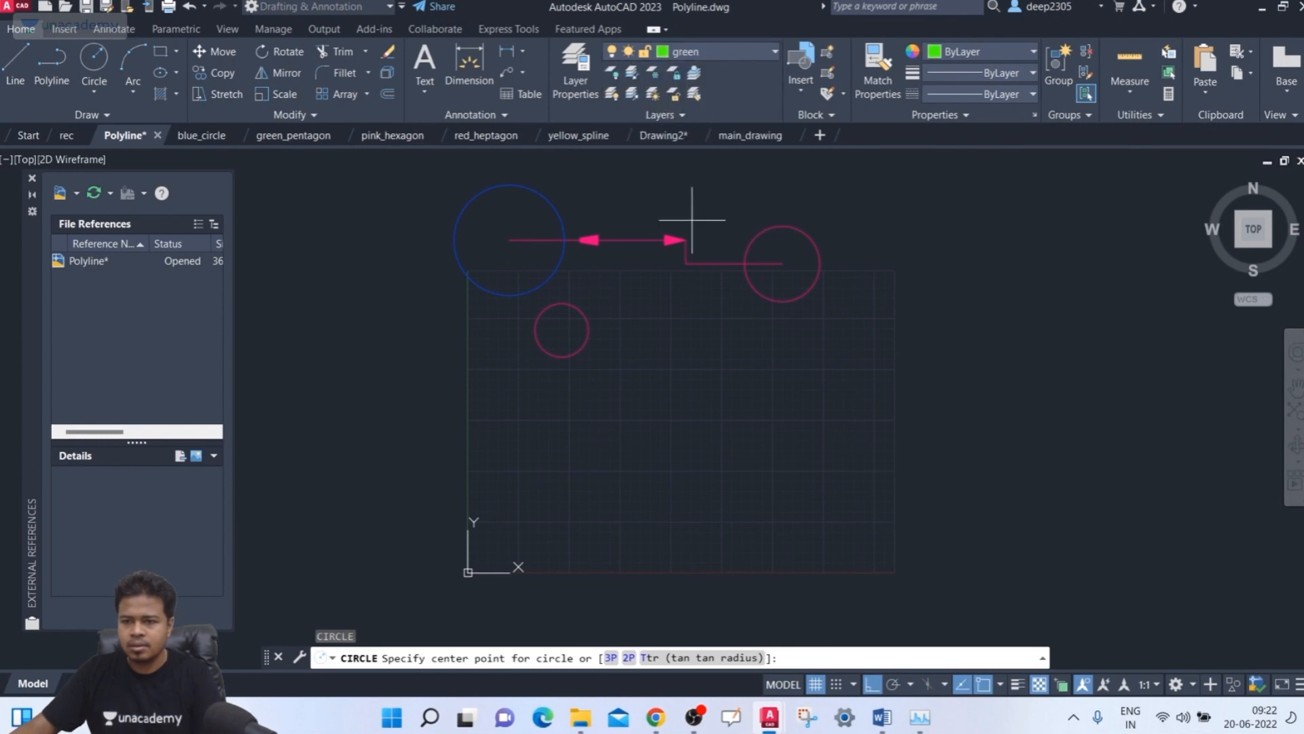
{"action": "left_click", "coordinate": [675, 240]}
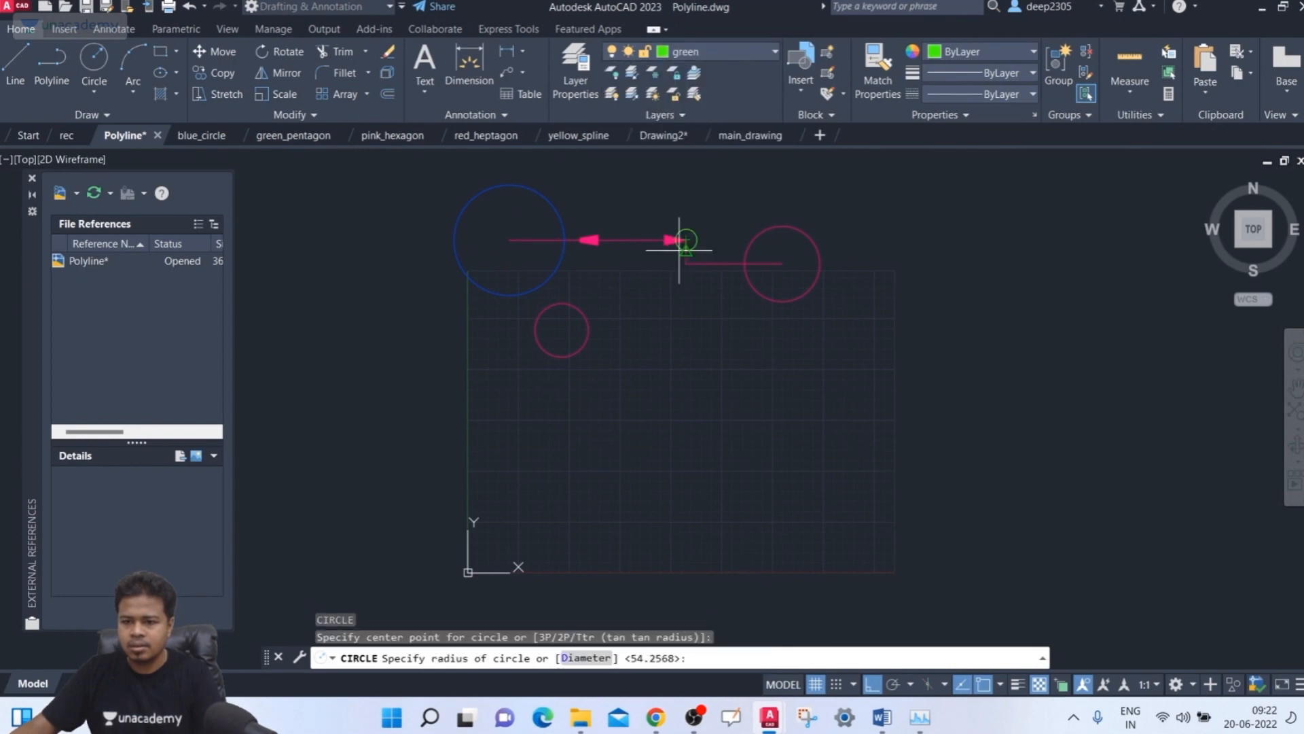
{"action": "left_click", "coordinate": [699, 266]}
{"action": "middle_click_drag", "start_coordinate": [849, 239], "coordinate": [832, 235]}
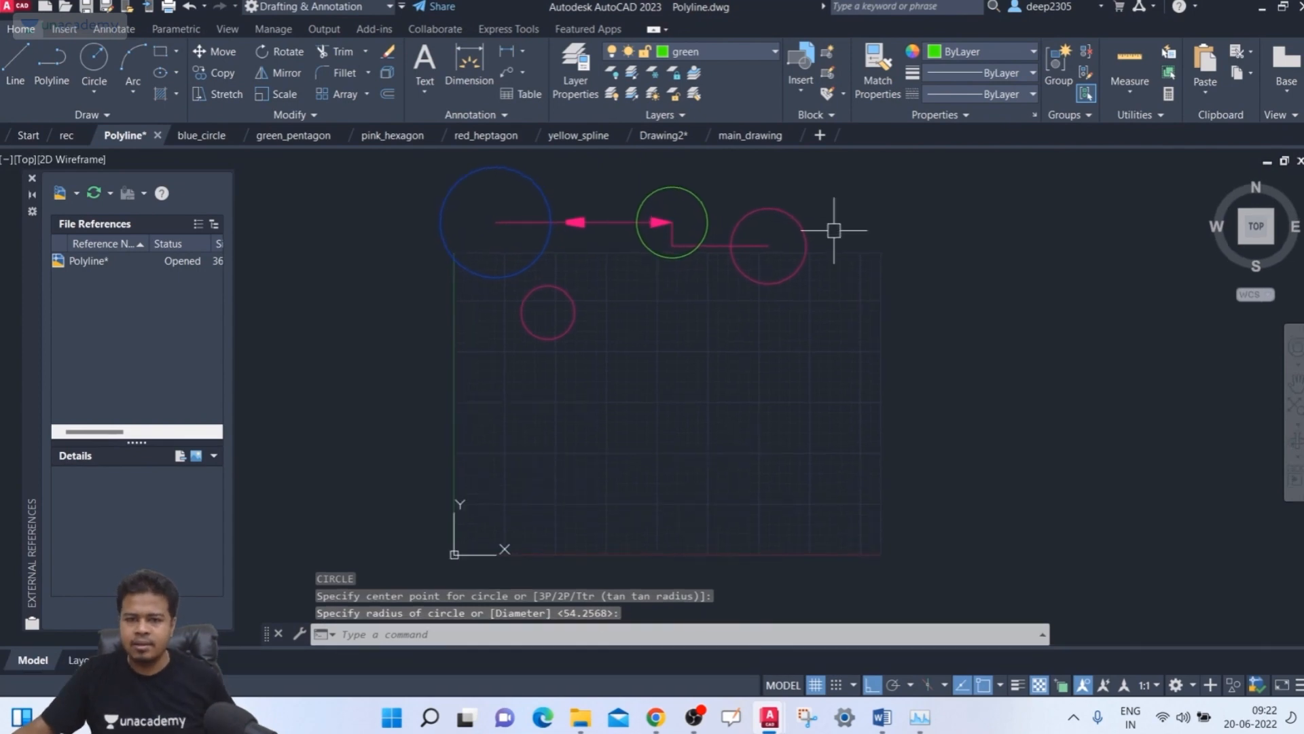
{"action": "key", "text": "Escape"}
{"action": "left_click", "coordinate": [84, 8]}
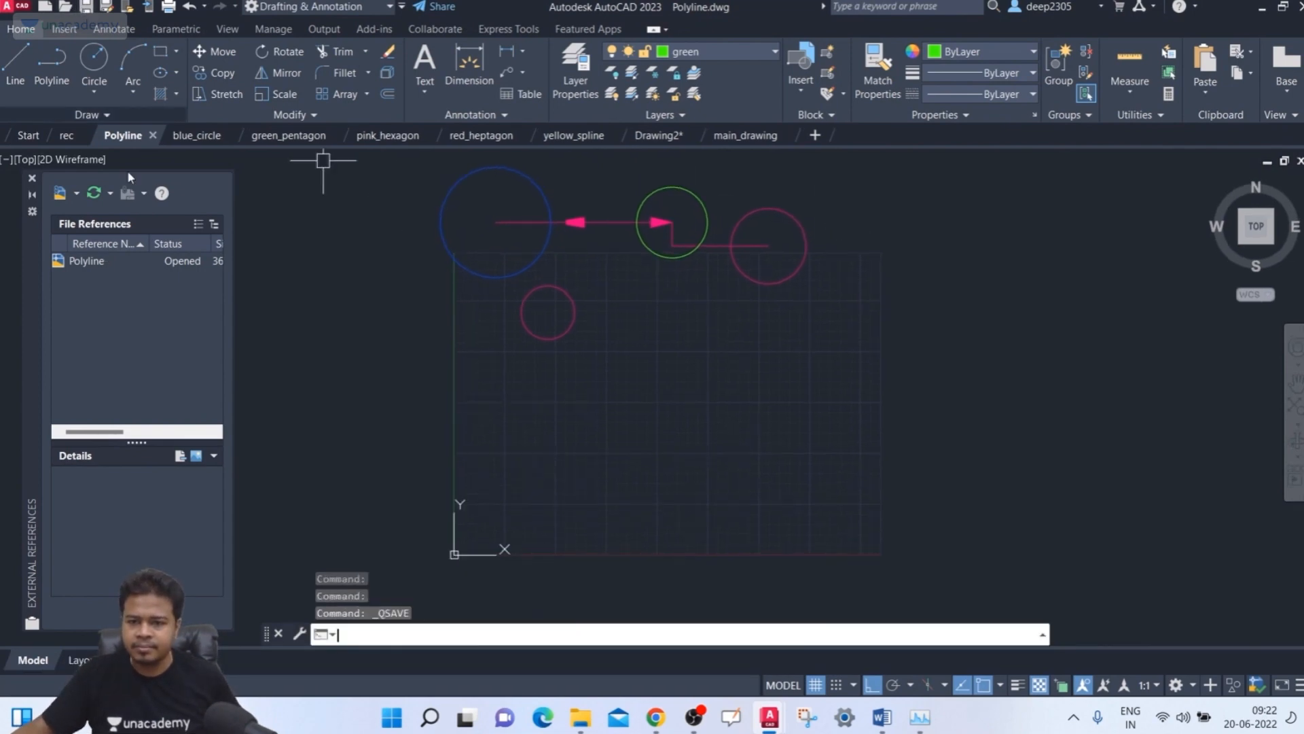
- Reload the Polyline external reference in Drawing2, compare its differences, end the Xref Compare session and highlight the updated reference
{"action": "left_click", "coordinate": [656, 135]}
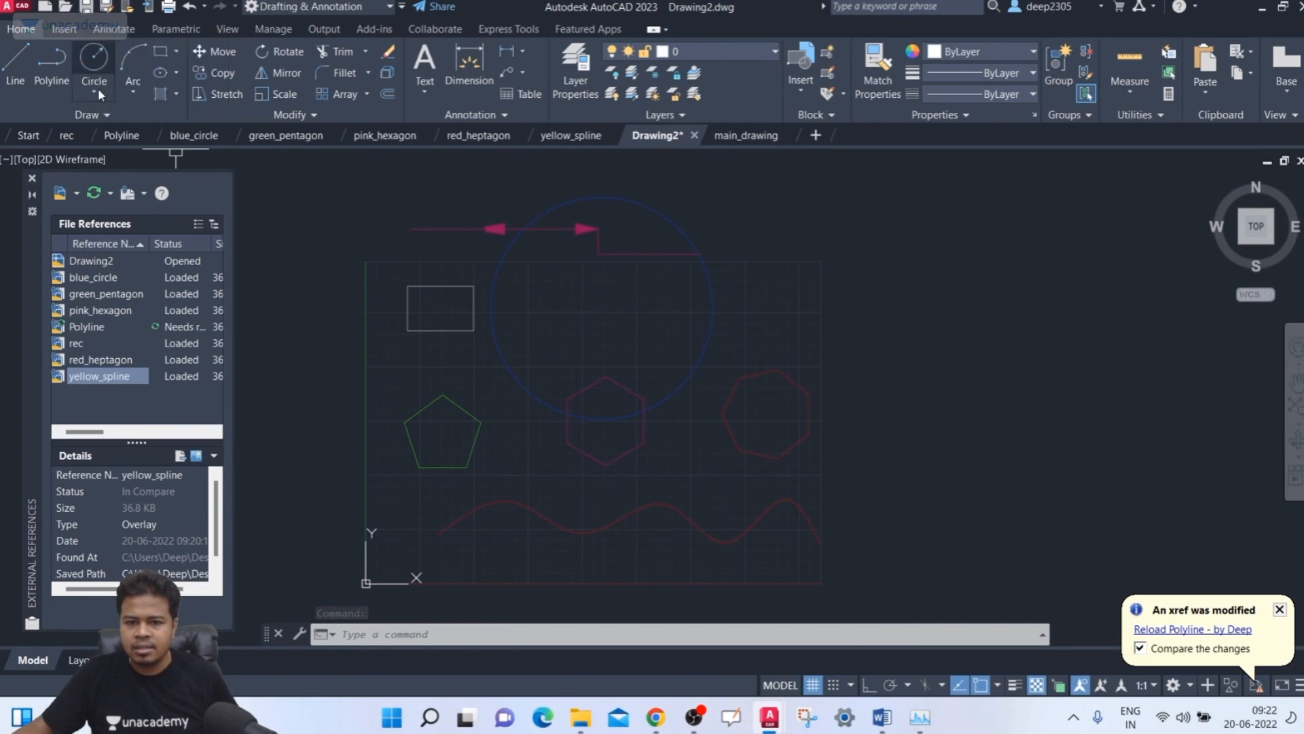
{"action": "left_click", "coordinate": [110, 328]}
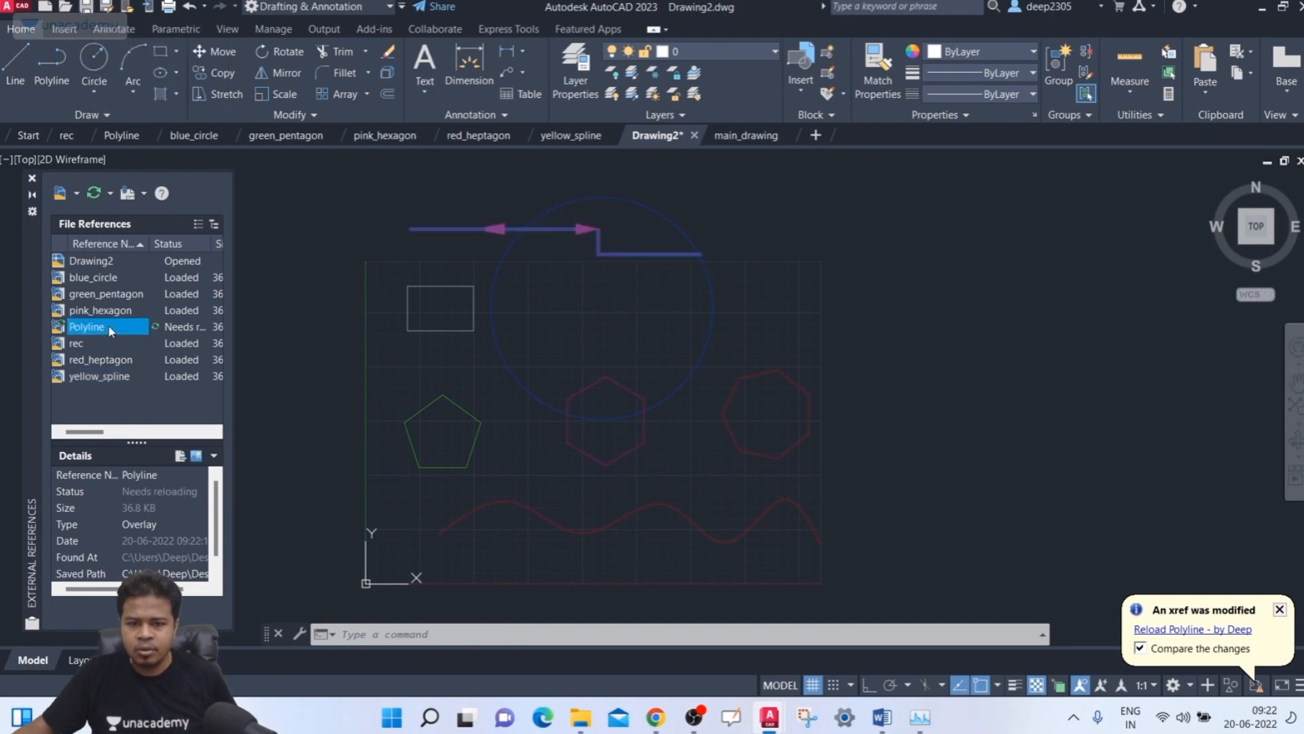
{"action": "right_click", "coordinate": [110, 327]}
{"action": "left_click", "coordinate": [171, 416]}
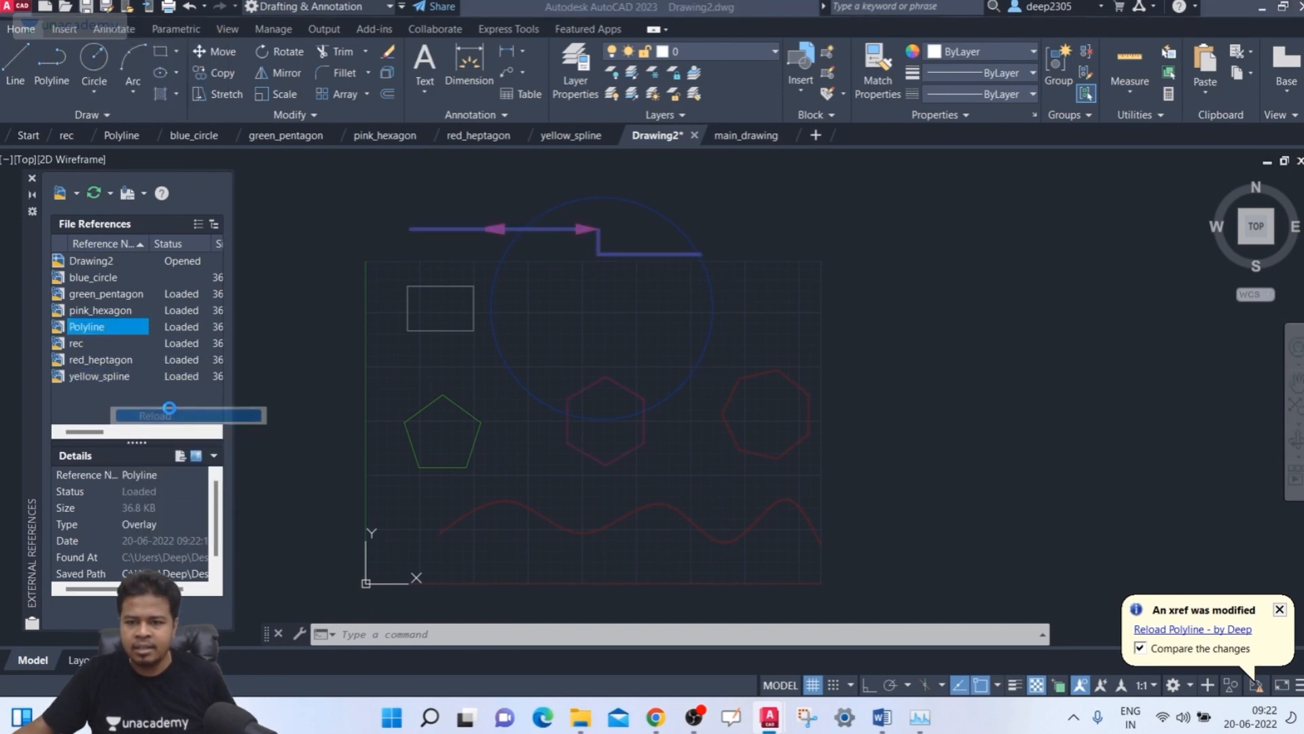
{"action": "left_click", "coordinate": [738, 366]}
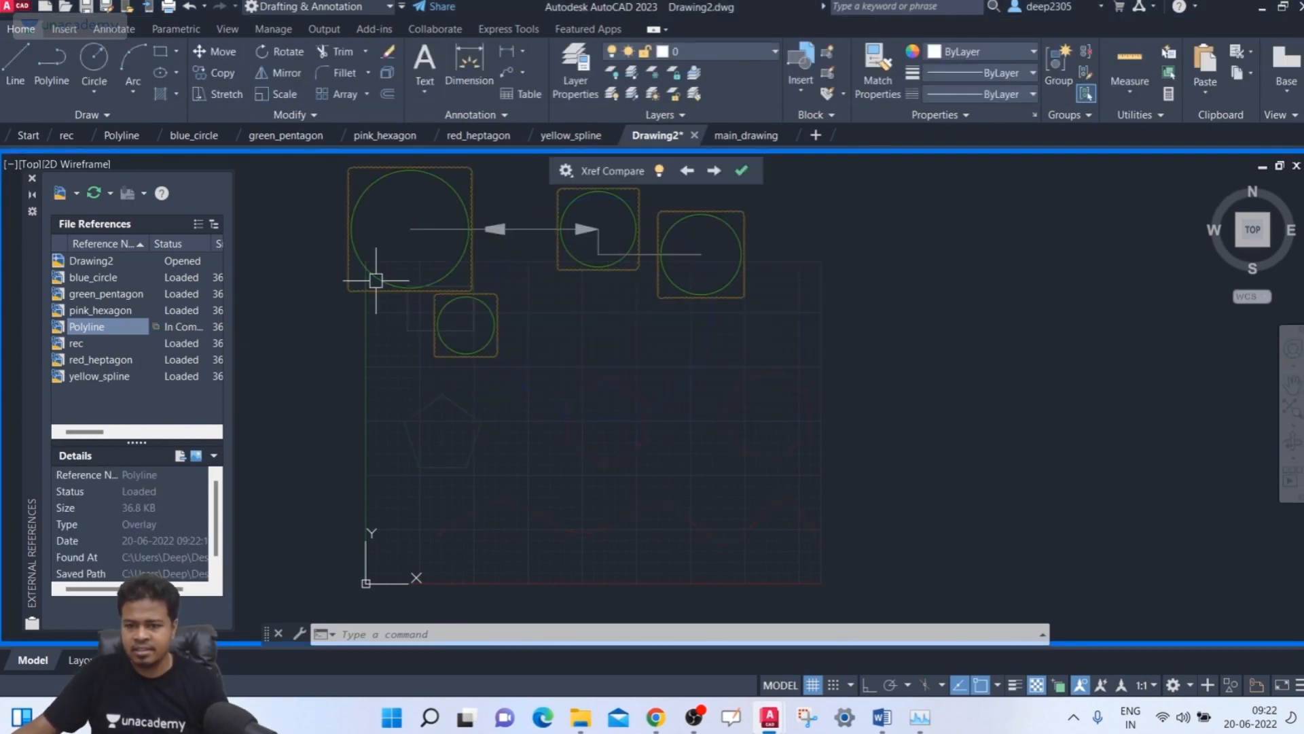
{"action": "left_click", "coordinate": [749, 173]}
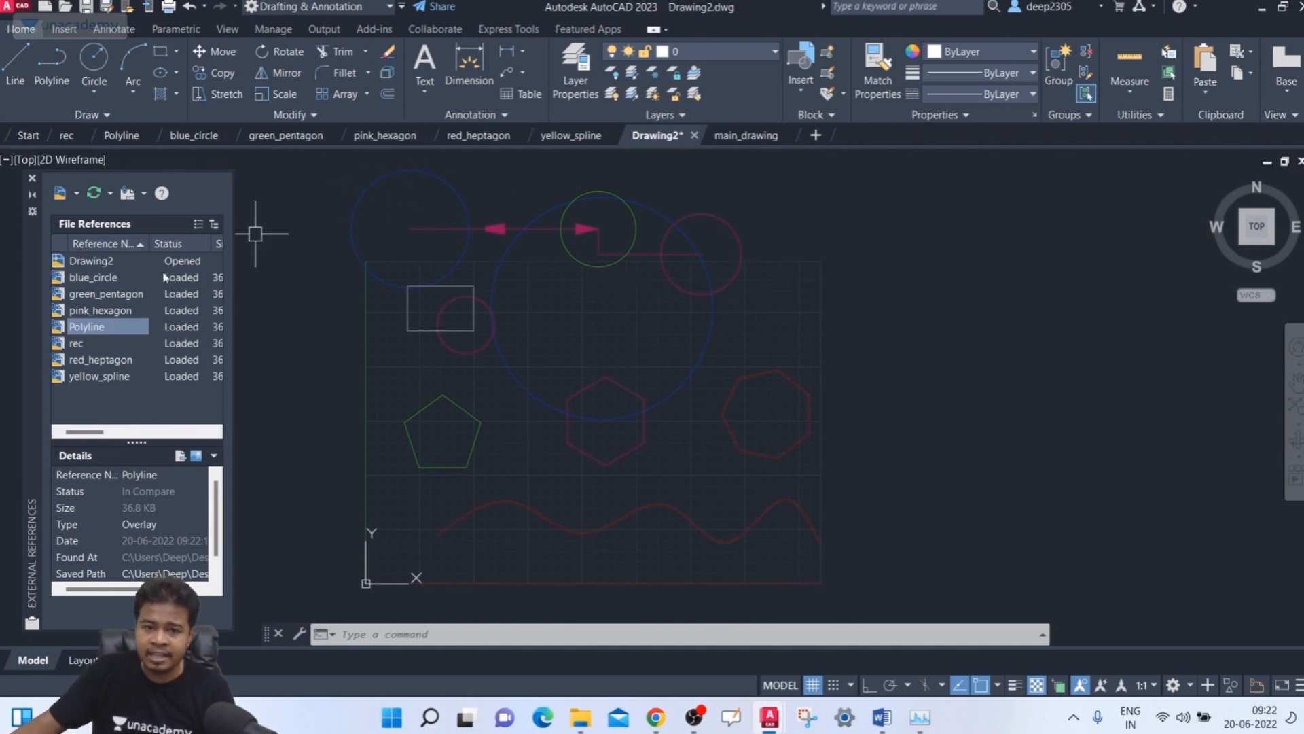
{"action": "left_click", "coordinate": [87, 328]}
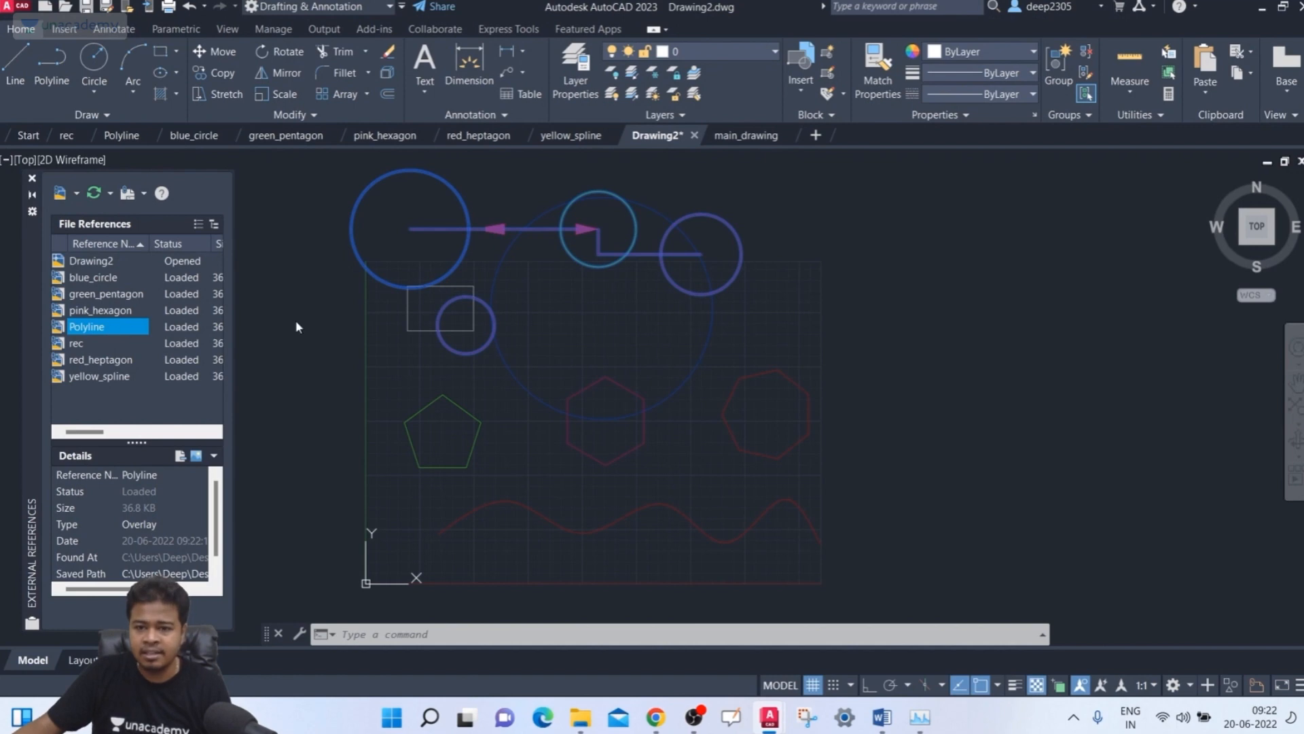
- Select the Polyline external reference in Drawing2 and open its source drawing
{"action": "left_click", "coordinate": [802, 323]}
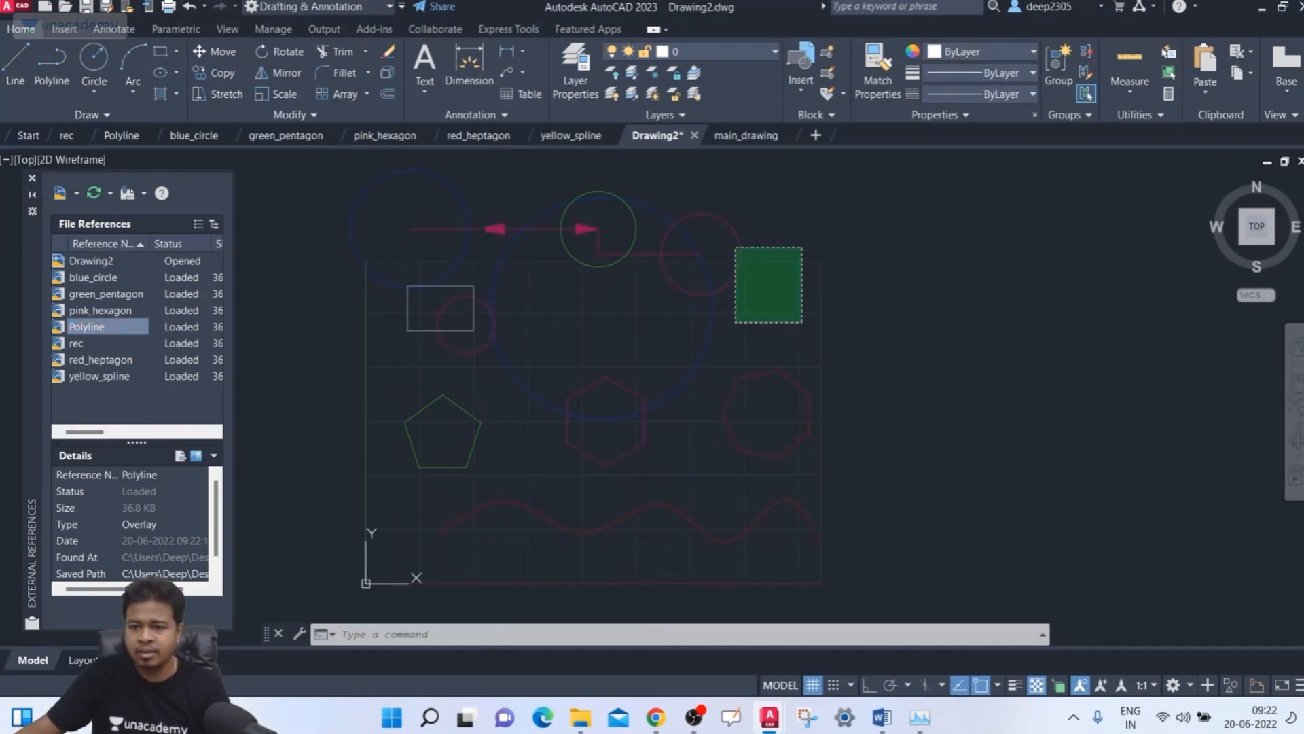
{"action": "left_click", "coordinate": [747, 256]}
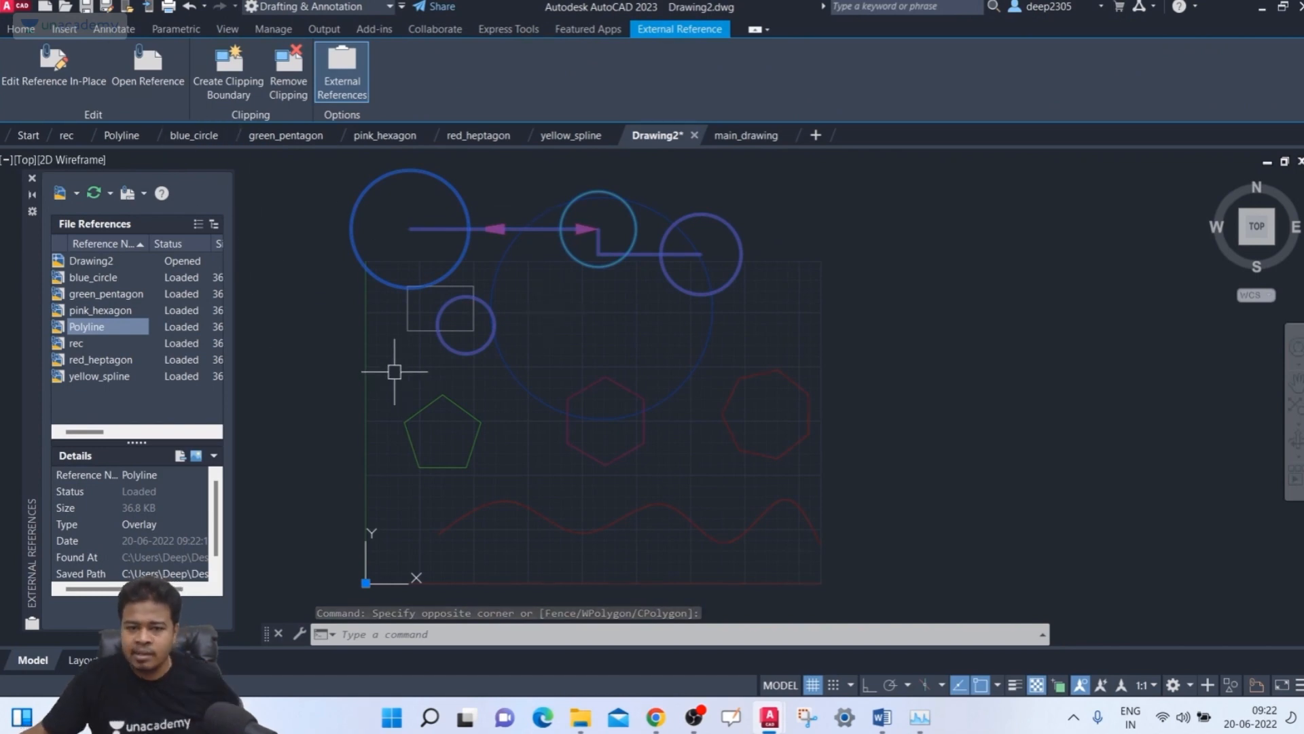
{"action": "key", "text": "Escape"}
{"action": "left_click", "coordinate": [108, 329]}
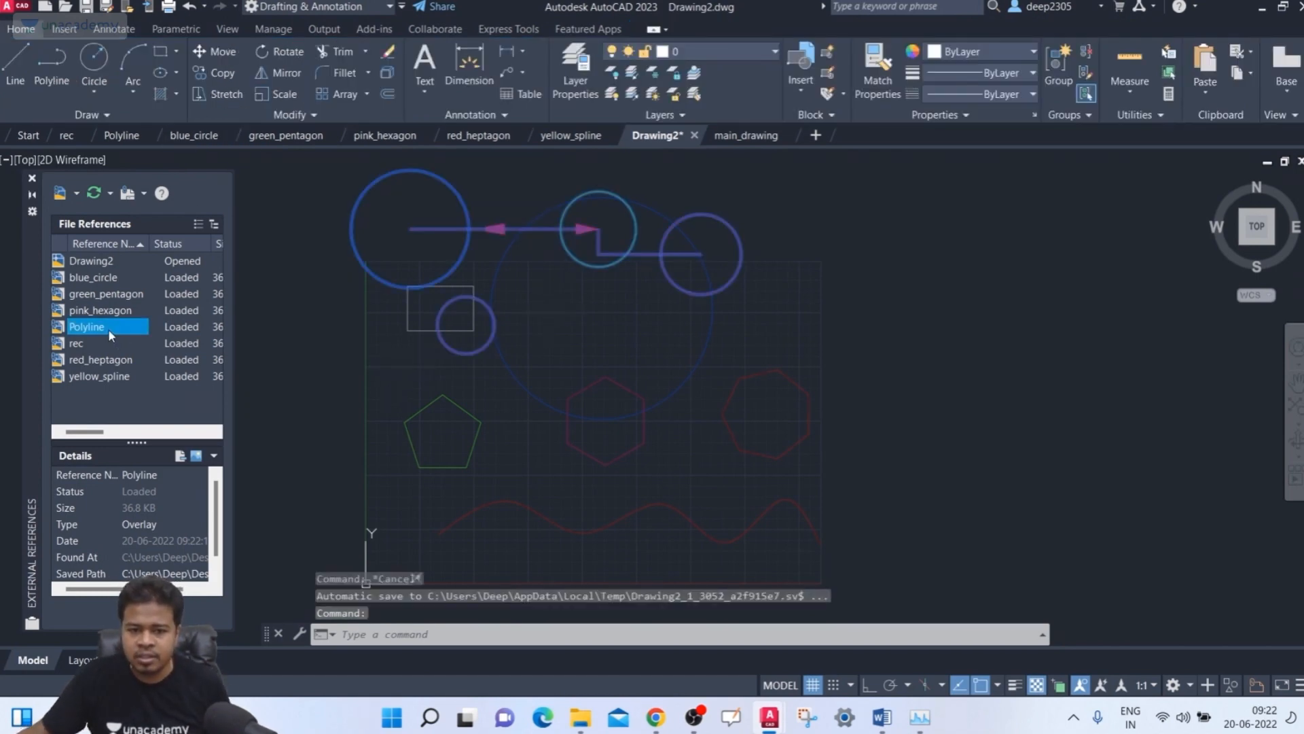
{"action": "left_click", "coordinate": [764, 237]}
{"action": "left_click", "coordinate": [729, 252]}
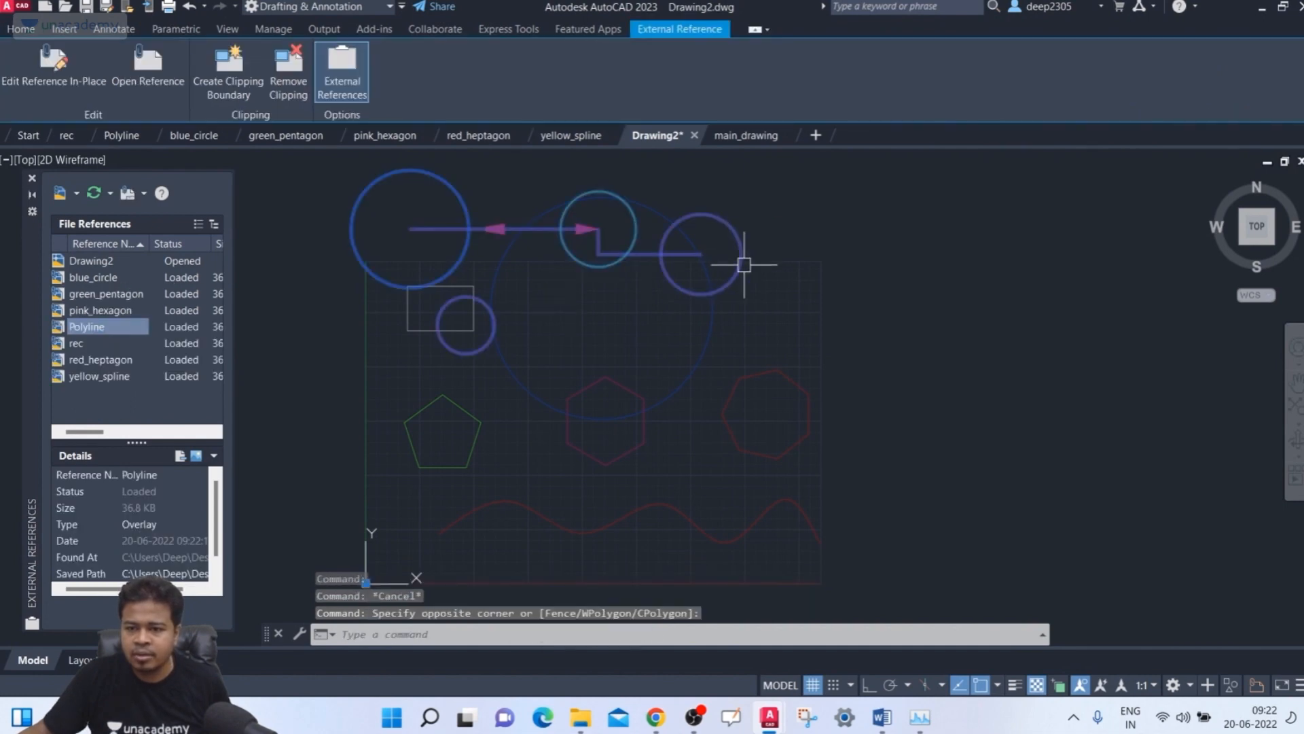
{"action": "left_click", "coordinate": [169, 83]}
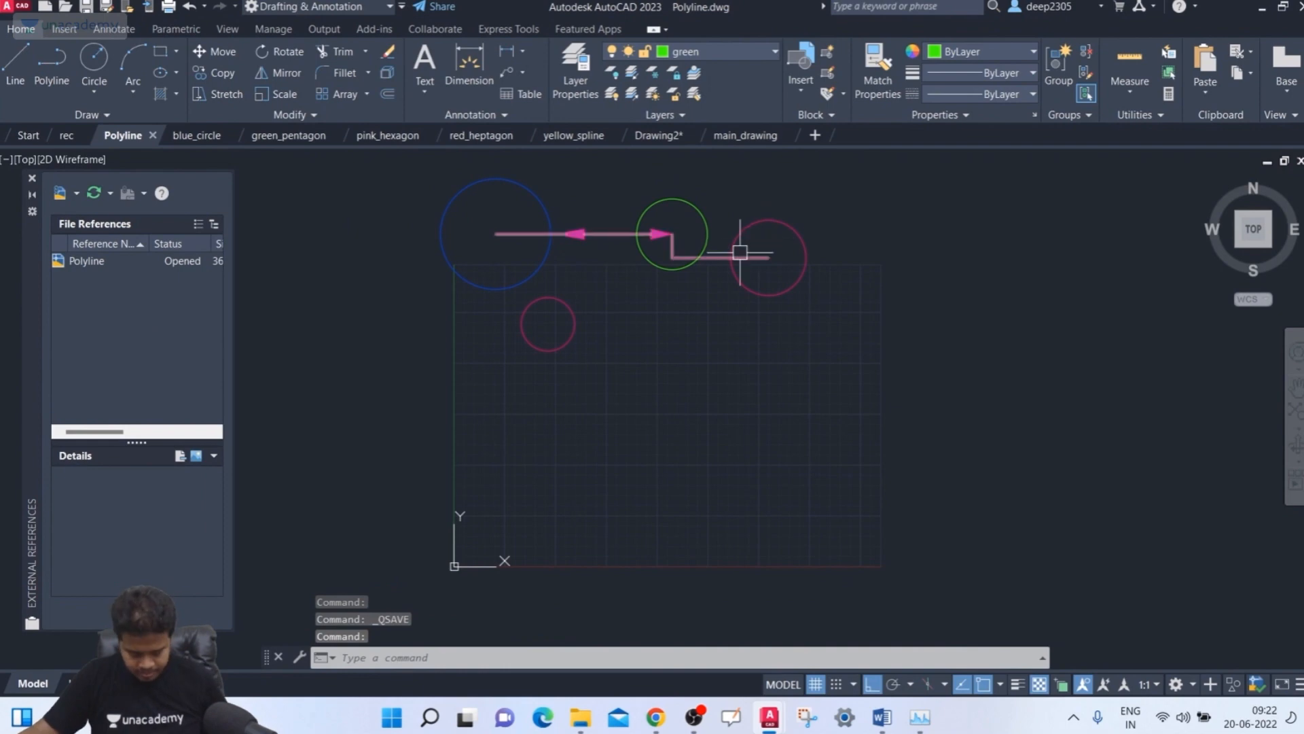
- Move the polyline and its four circles upward, clear of the grid area, and save the Polyline drawing
{"action": "type", "text": "m"}
{"action": "key", "text": "Return"}
{"action": "left_click", "coordinate": [892, 178]}
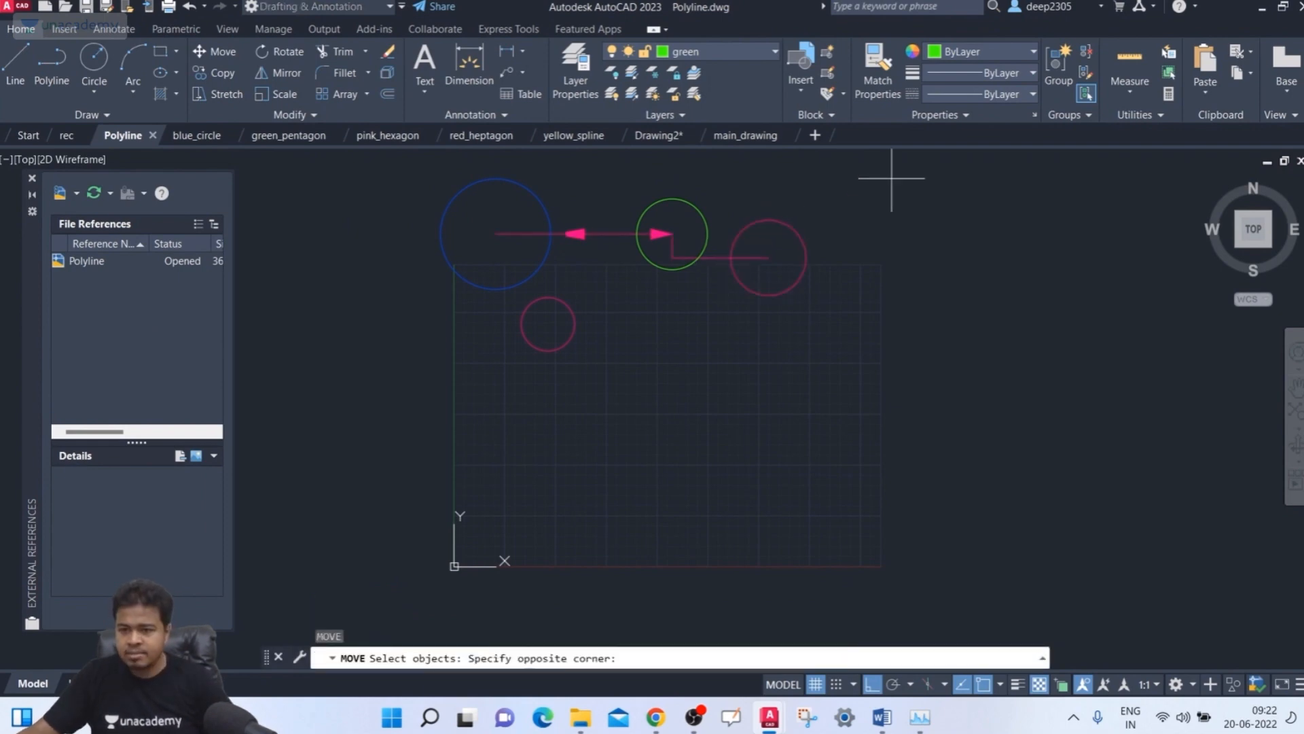
{"action": "left_click", "coordinate": [437, 326]}
{"action": "key", "text": "Return"}
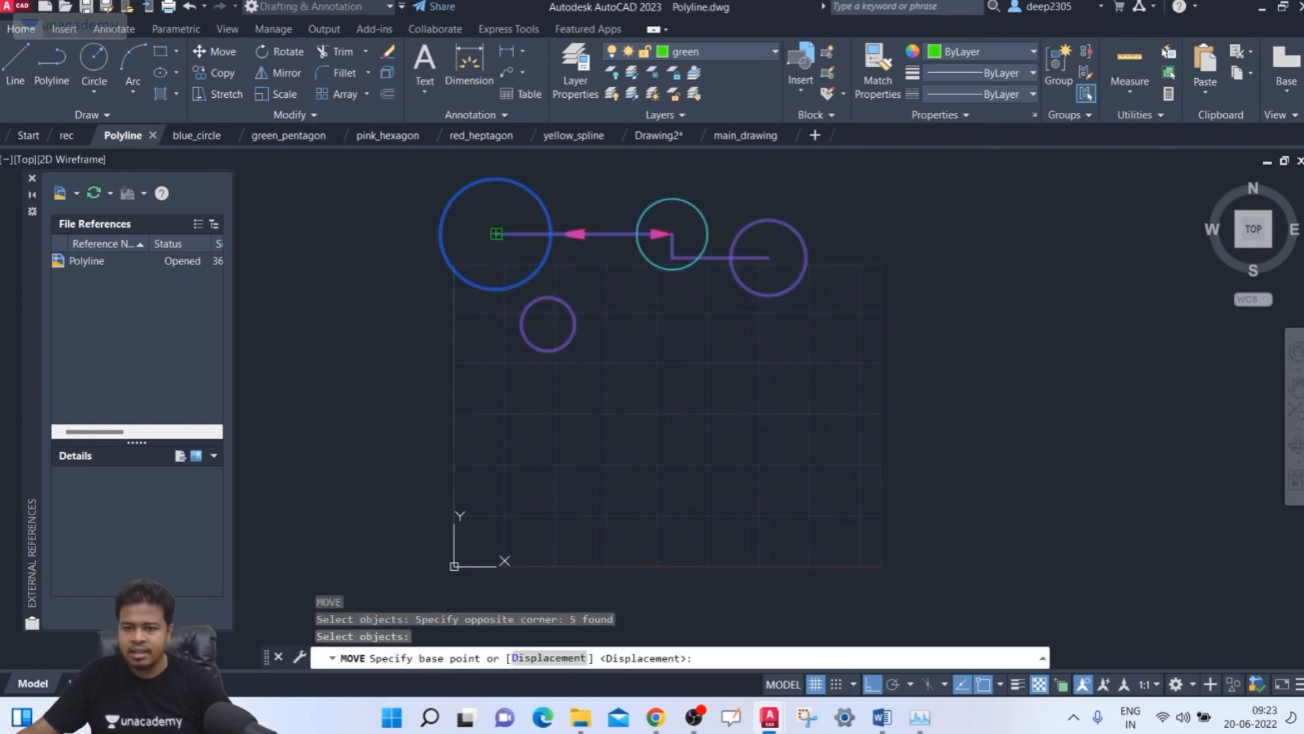
{"action": "left_click", "coordinate": [496, 234]}
{"action": "scroll", "coordinate": [503, 224], "scroll_direction": "down", "scroll_amount": 3}
{"action": "left_click", "coordinate": [493, 231]}
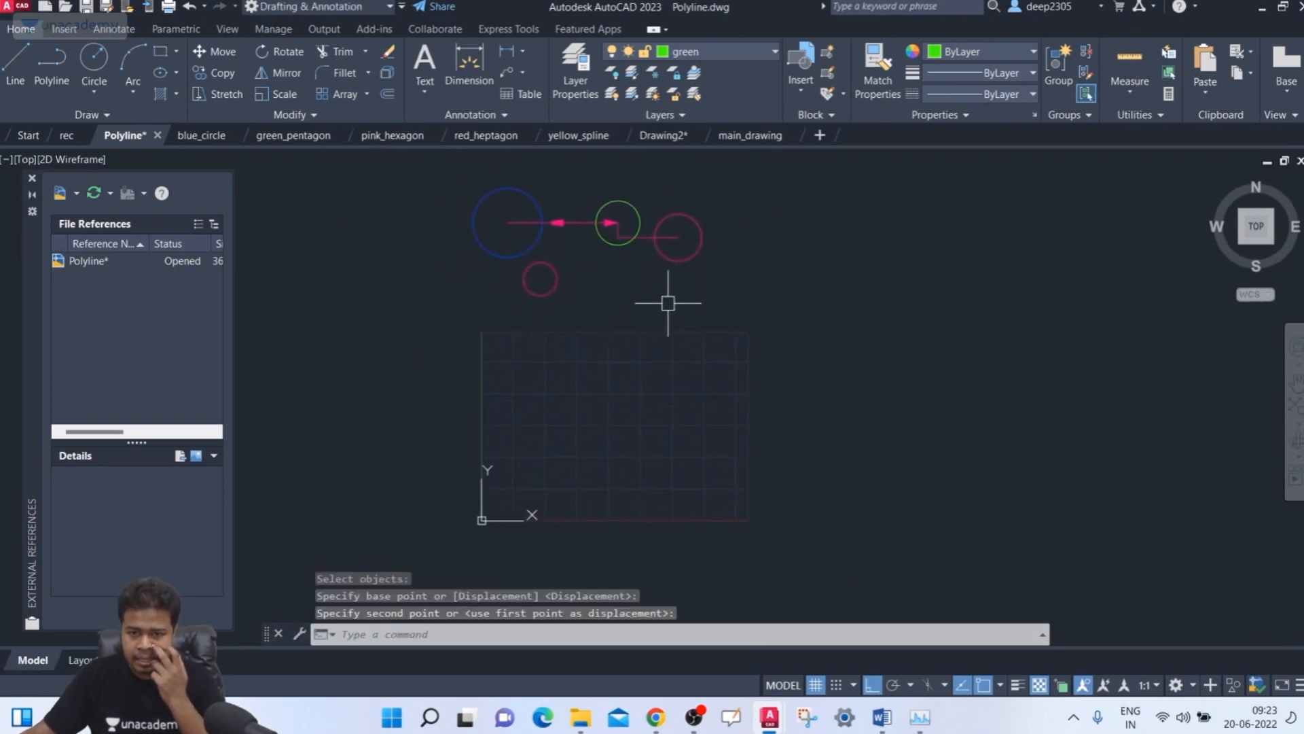
{"action": "left_click", "coordinate": [86, 6]}
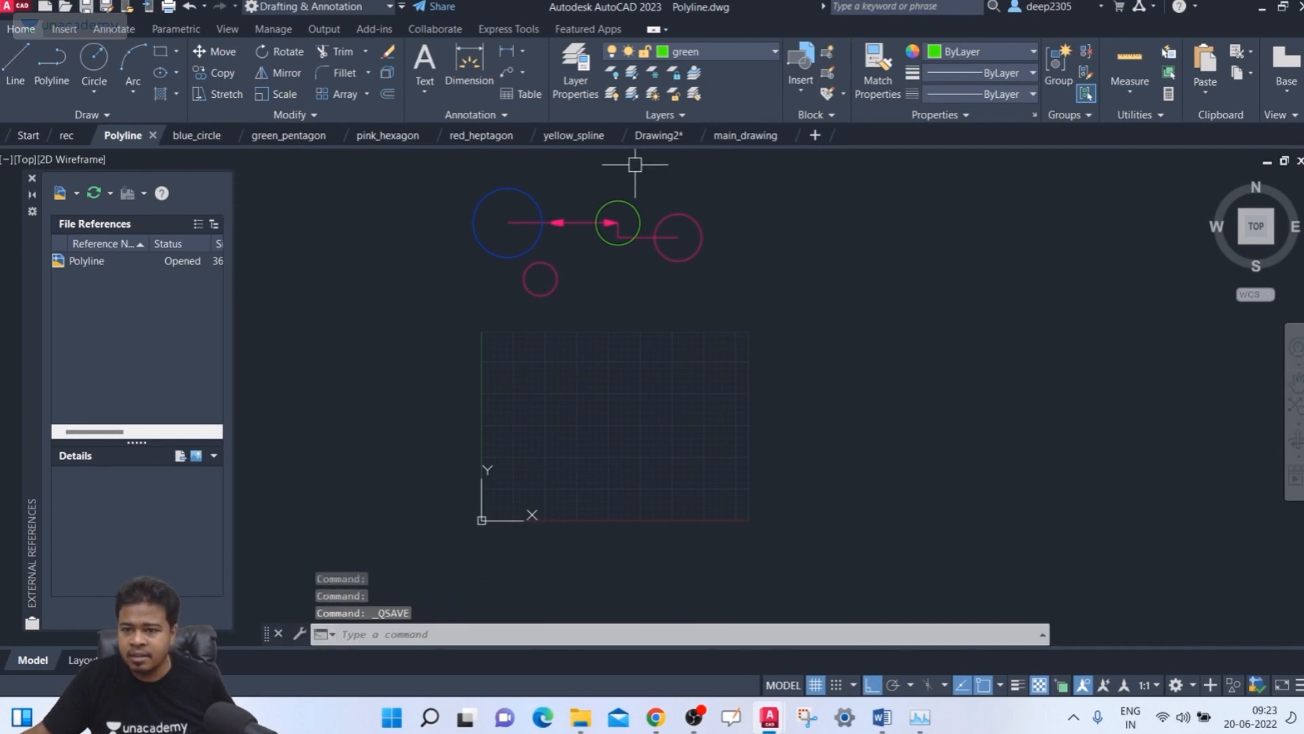
- Reload the Polyline reference in Drawing2, compare it with the previous version and end the Xref Compare session
{"action": "left_click", "coordinate": [658, 135]}
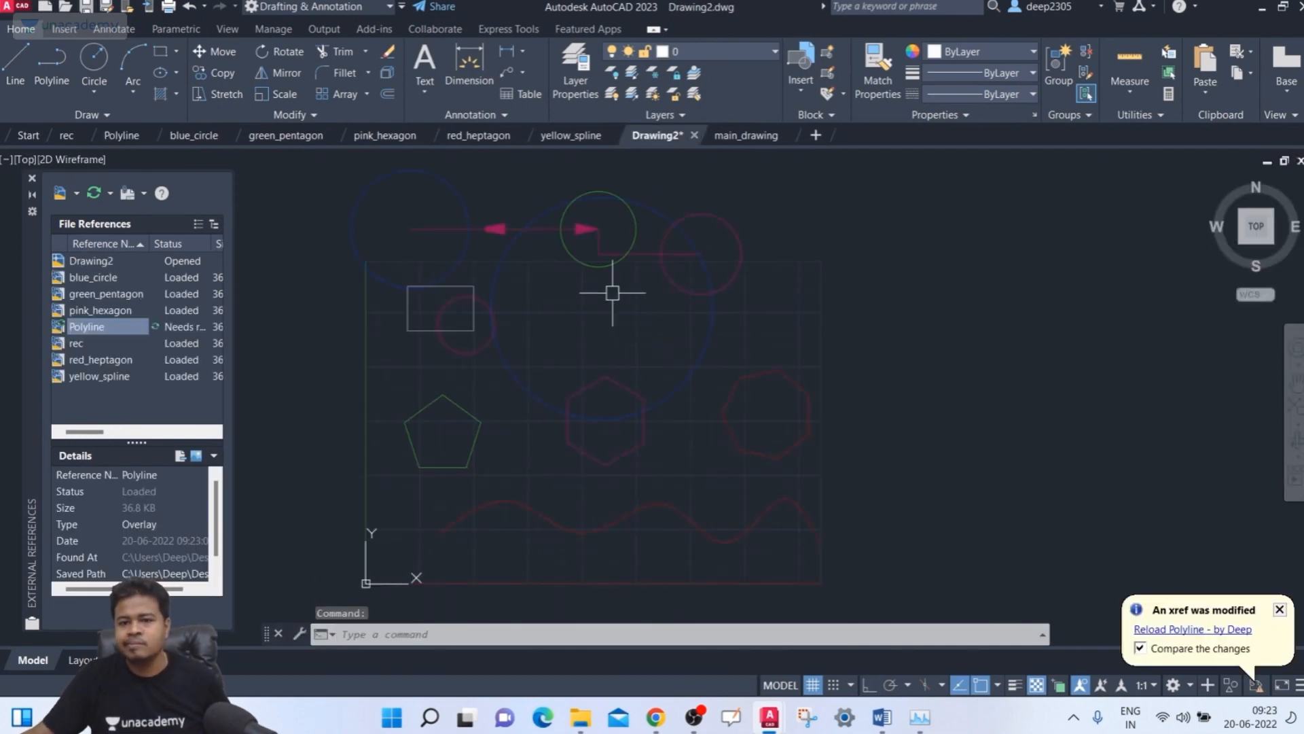
{"action": "left_click", "coordinate": [139, 330]}
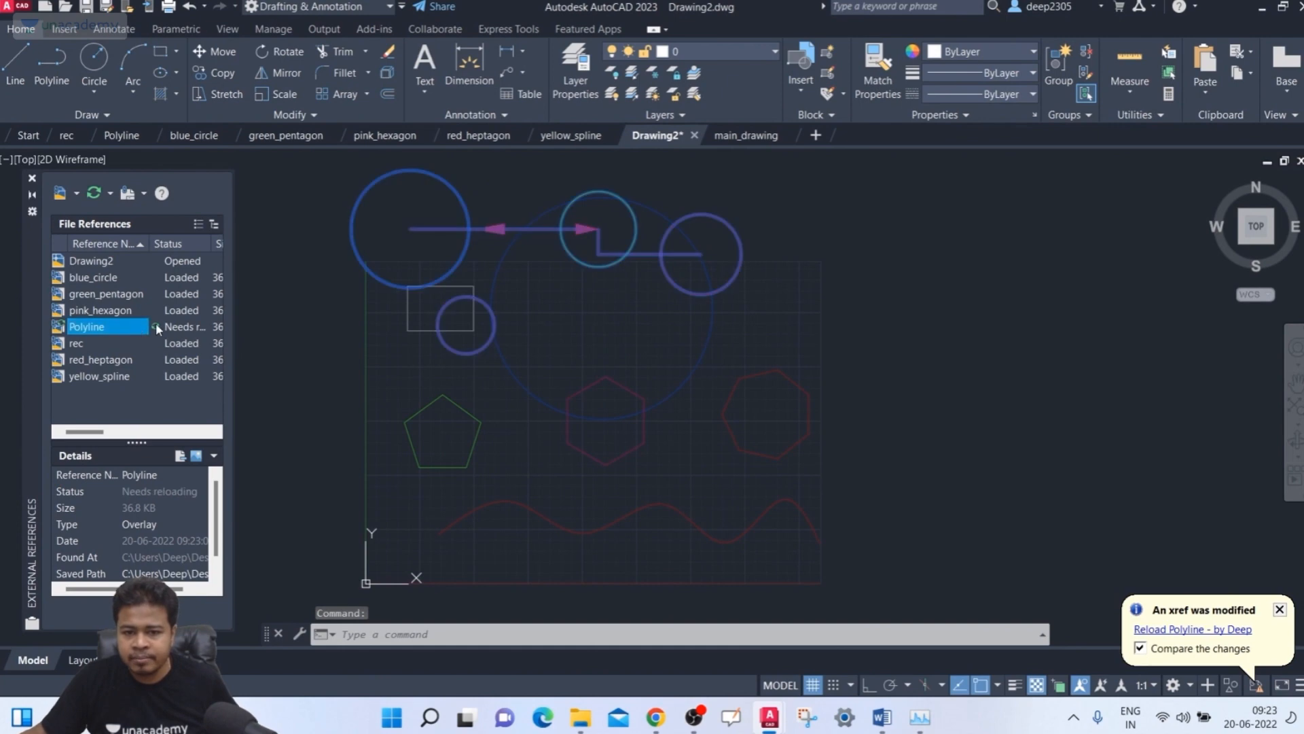
{"action": "right_click", "coordinate": [139, 330]}
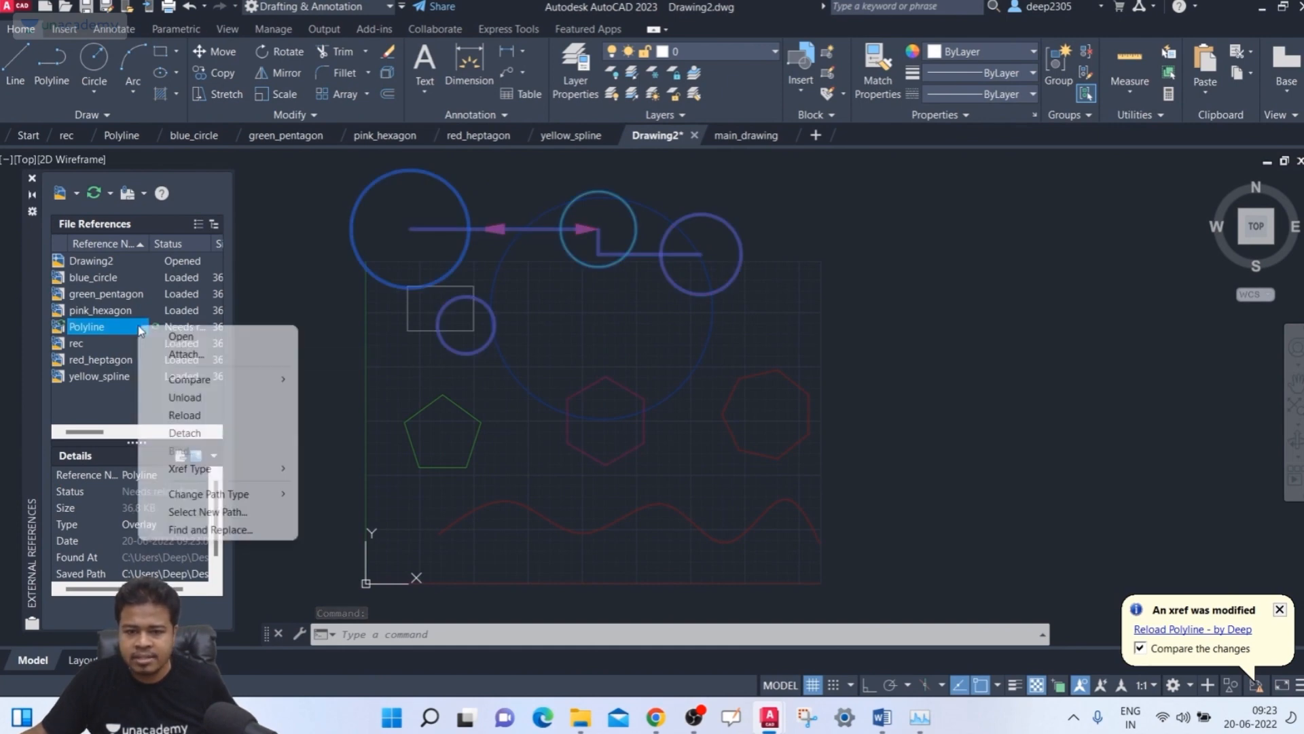
{"action": "left_click", "coordinate": [185, 416]}
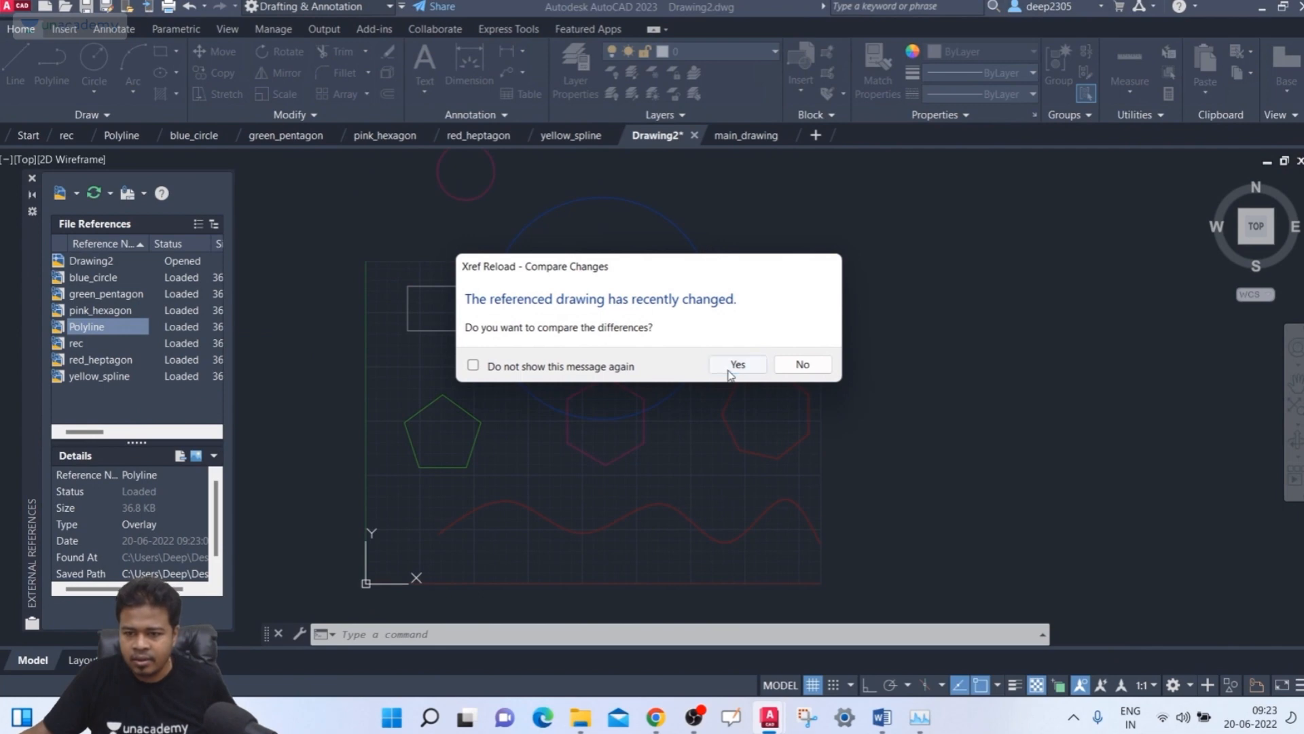
{"action": "left_click", "coordinate": [737, 364]}
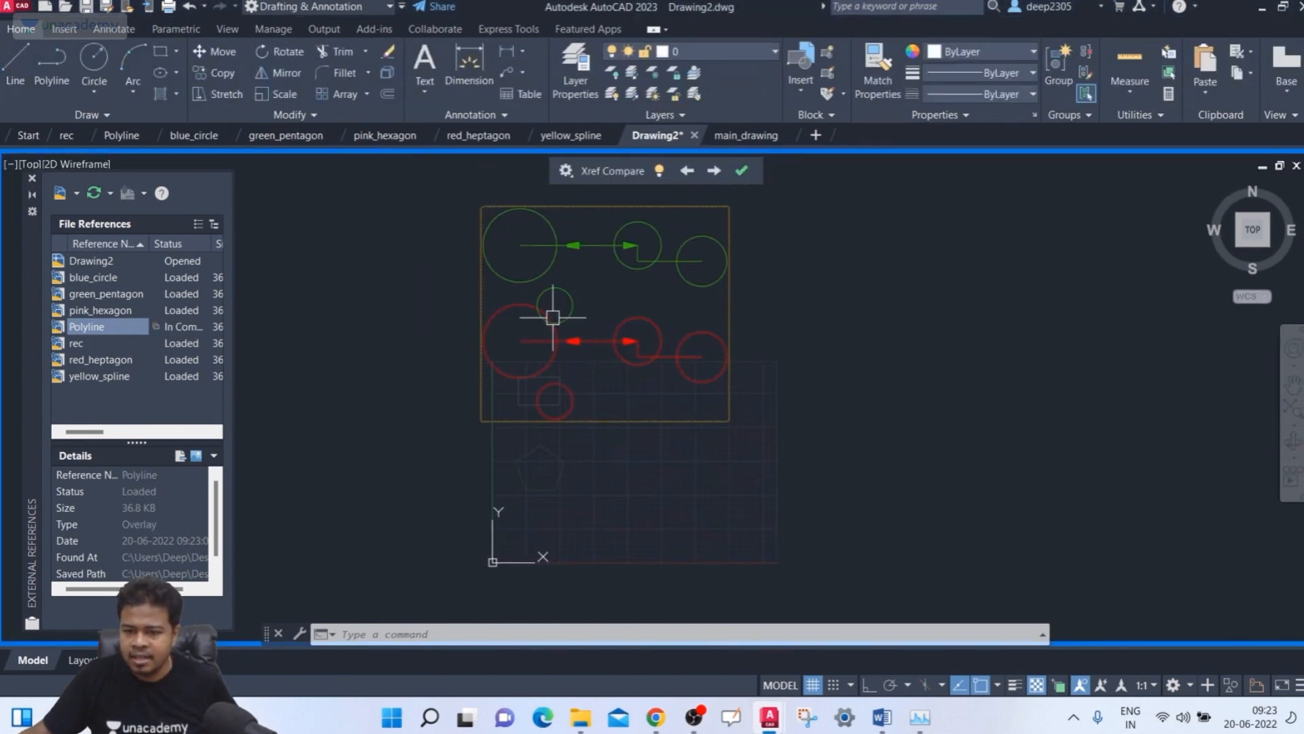
{"action": "left_click", "coordinate": [738, 173]}
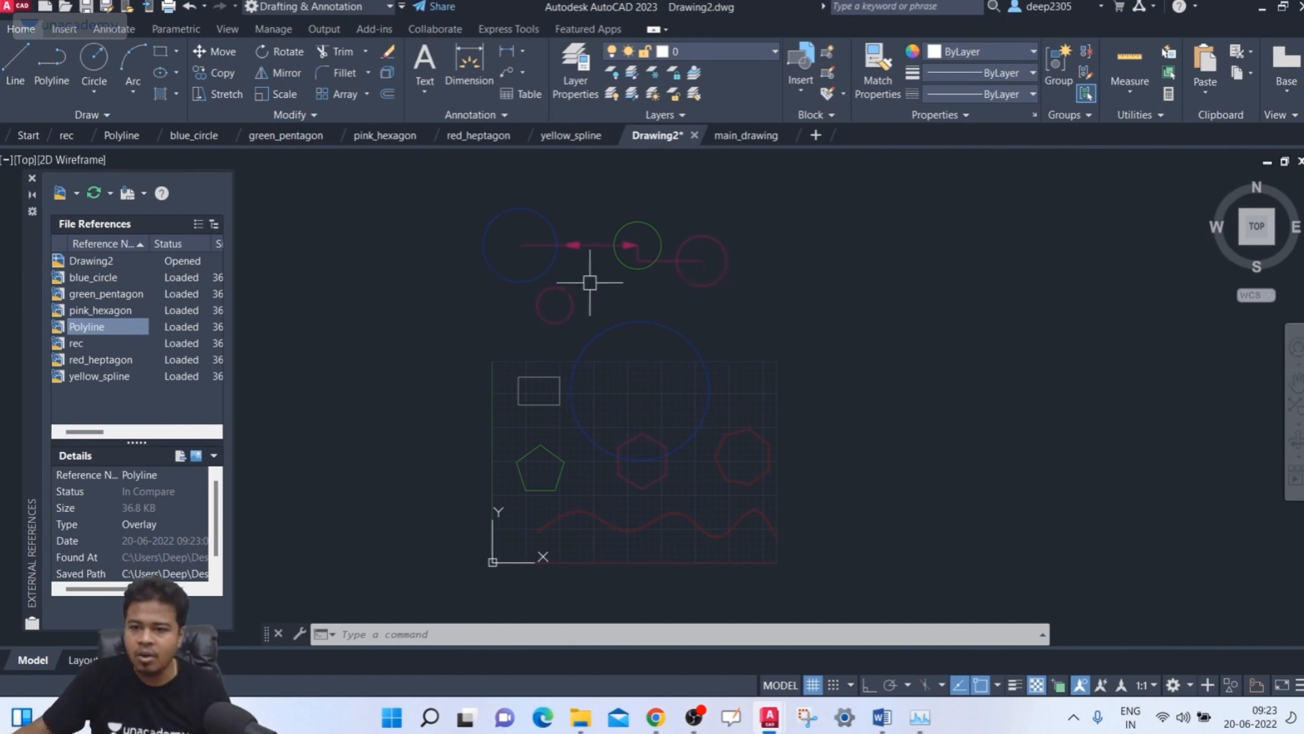
- Clip the Polyline reference with a rectangular boundary enclosing most of the green circle and the right pink circle
{"action": "scroll", "coordinate": [622, 282], "scroll_direction": "up", "scroll_amount": 2}
{"action": "middle_click_drag", "start_coordinate": [622, 282], "coordinate": [625, 323]}
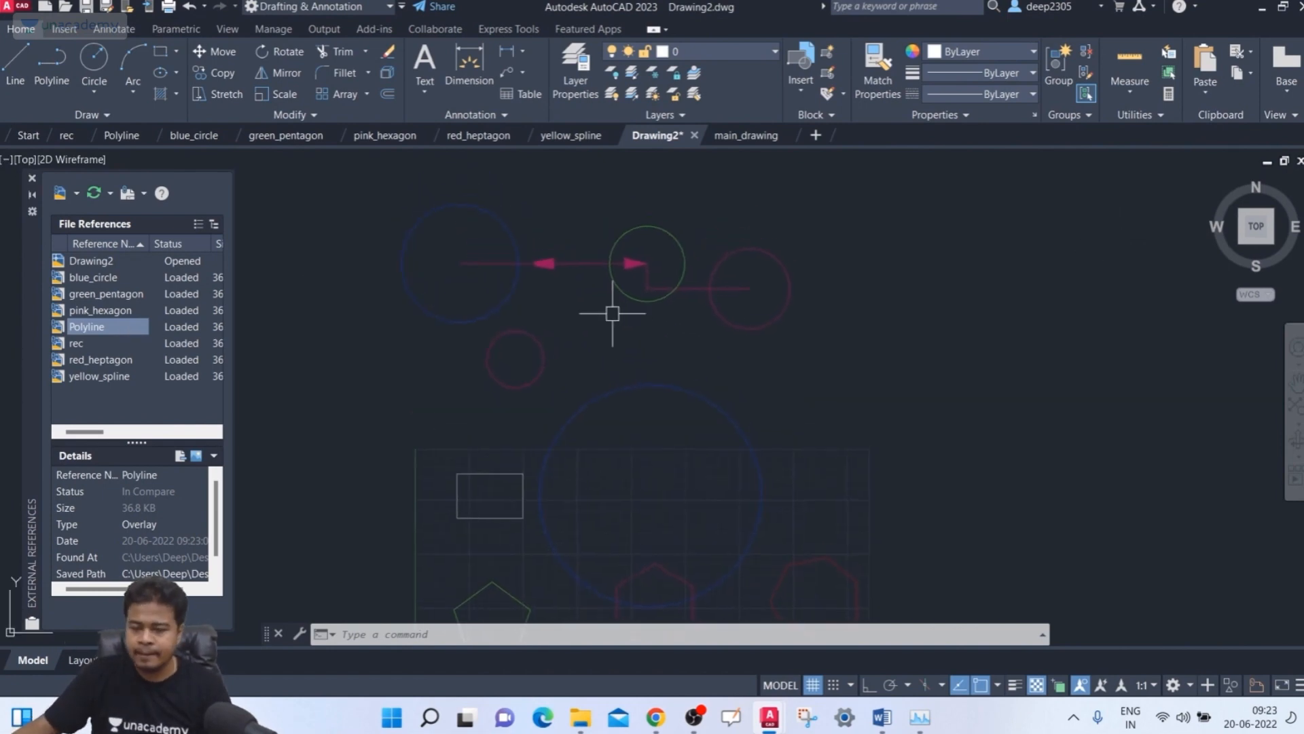
{"action": "left_click", "coordinate": [781, 267]}
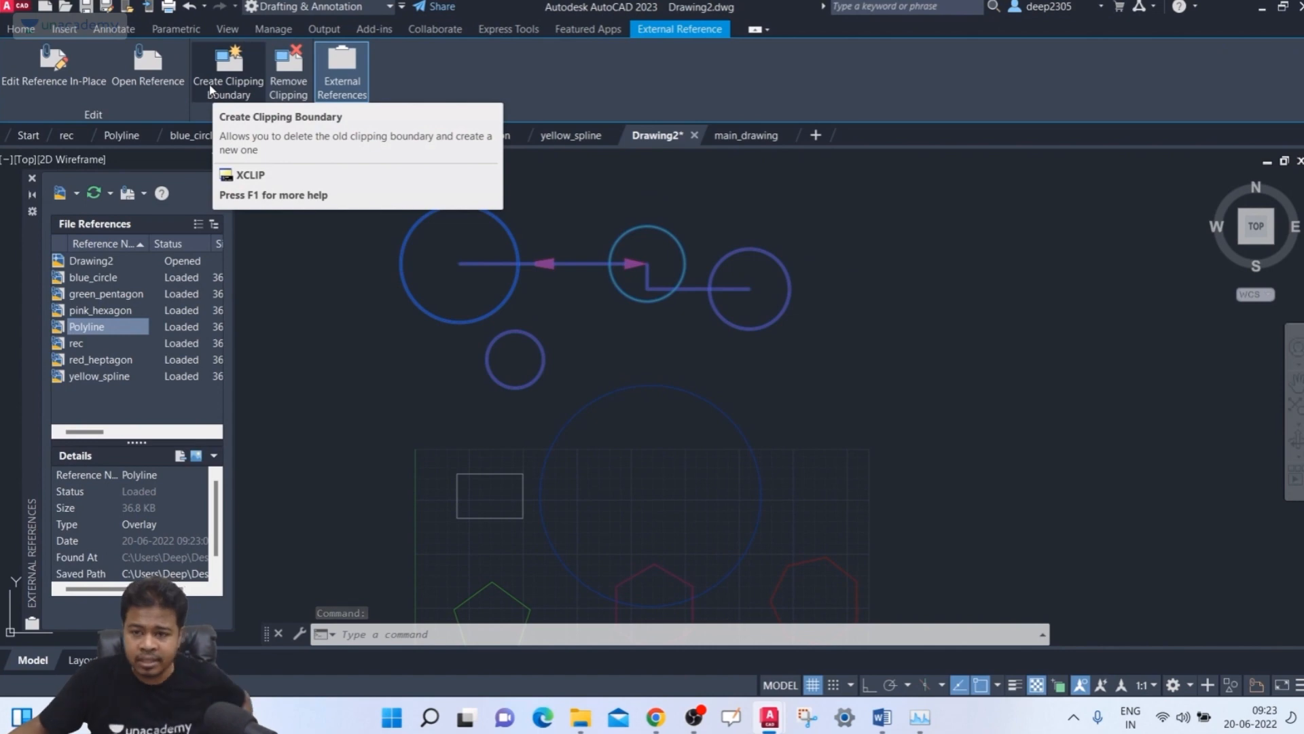
{"action": "left_click", "coordinate": [236, 90]}
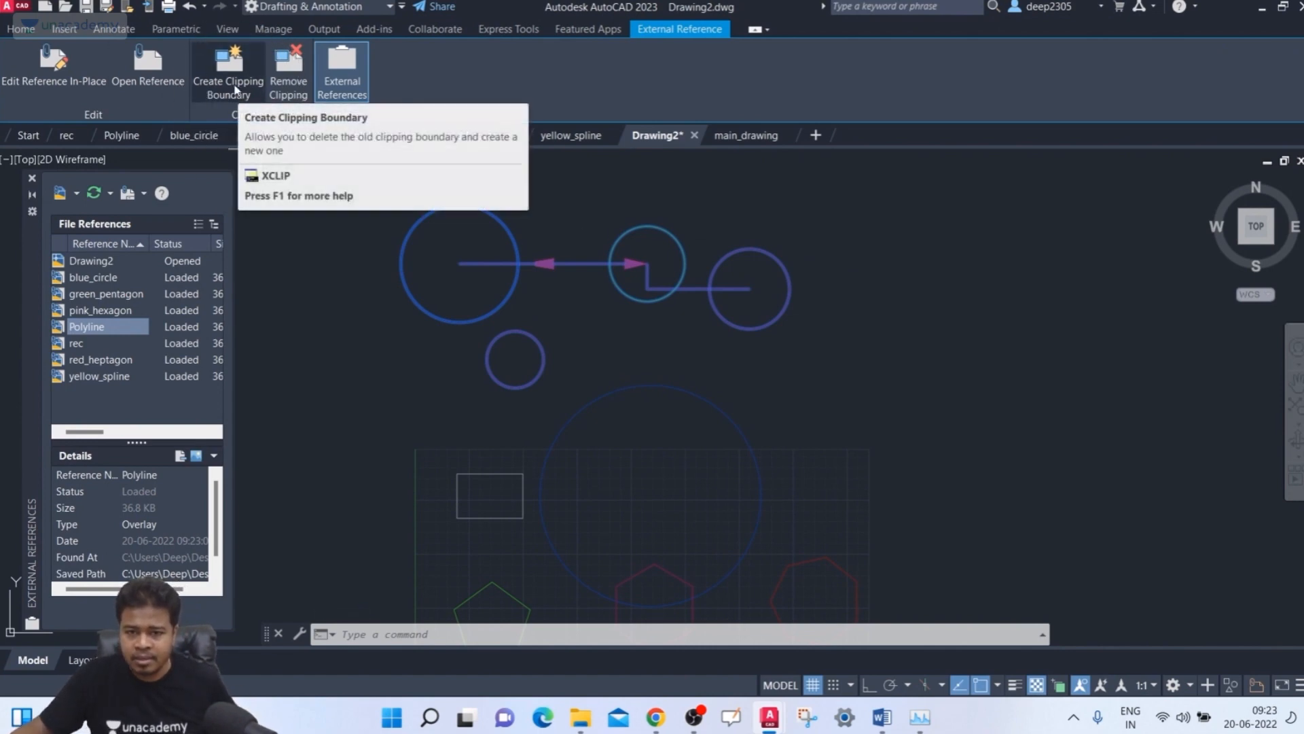
{"action": "left_click", "coordinate": [235, 90]}
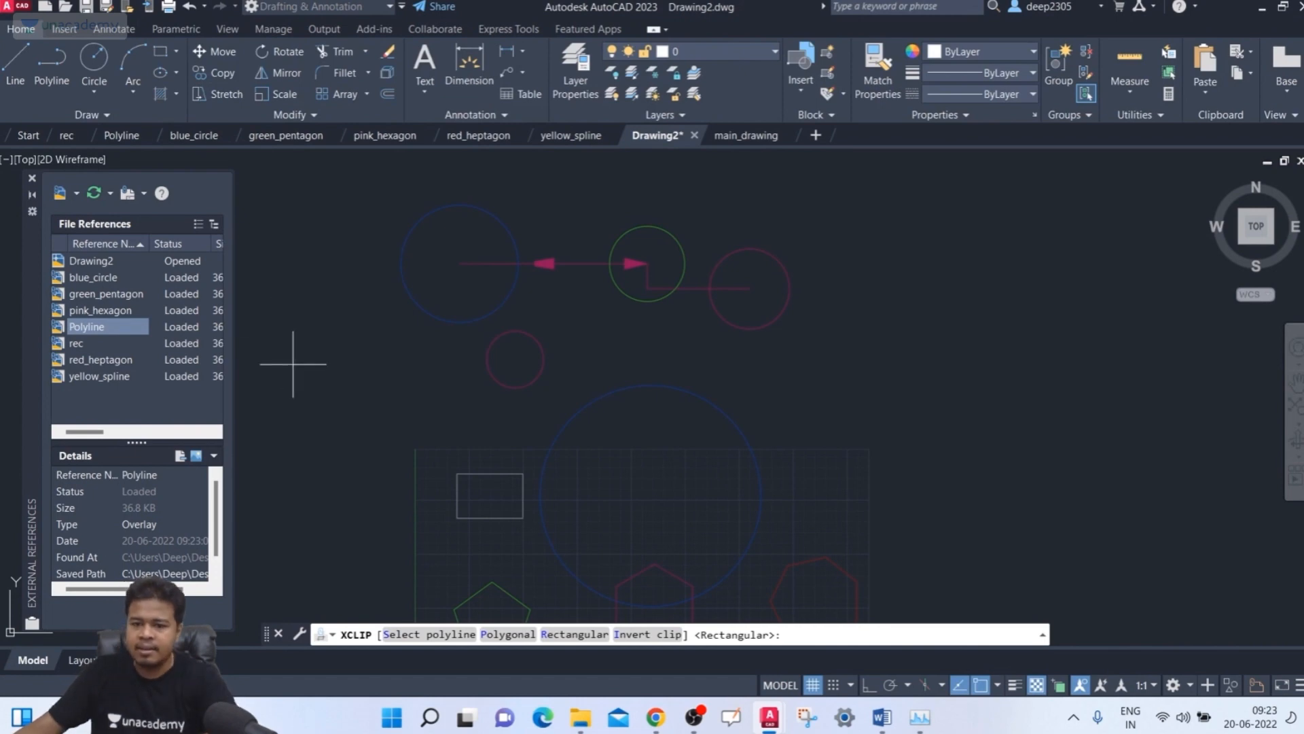
{"action": "left_click", "coordinate": [561, 635]}
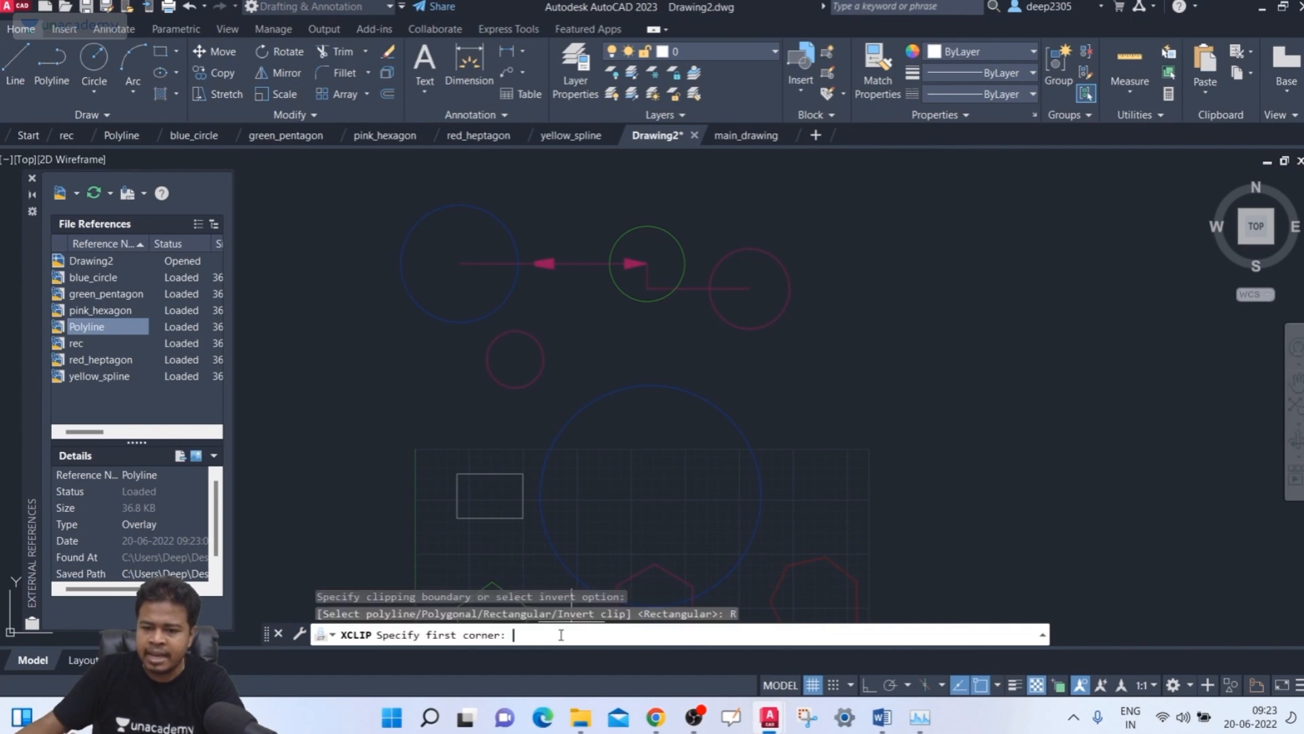
{"action": "left_click", "coordinate": [853, 199]}
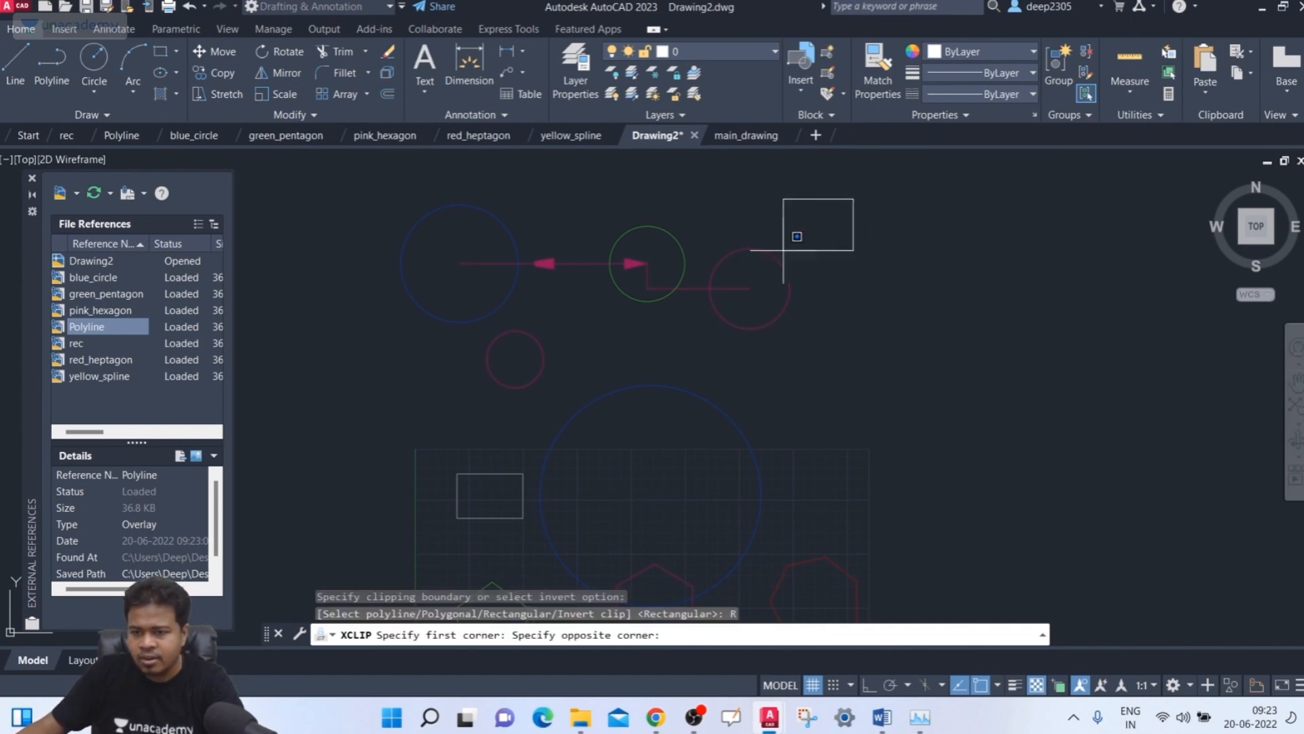
{"action": "left_click", "coordinate": [622, 321]}
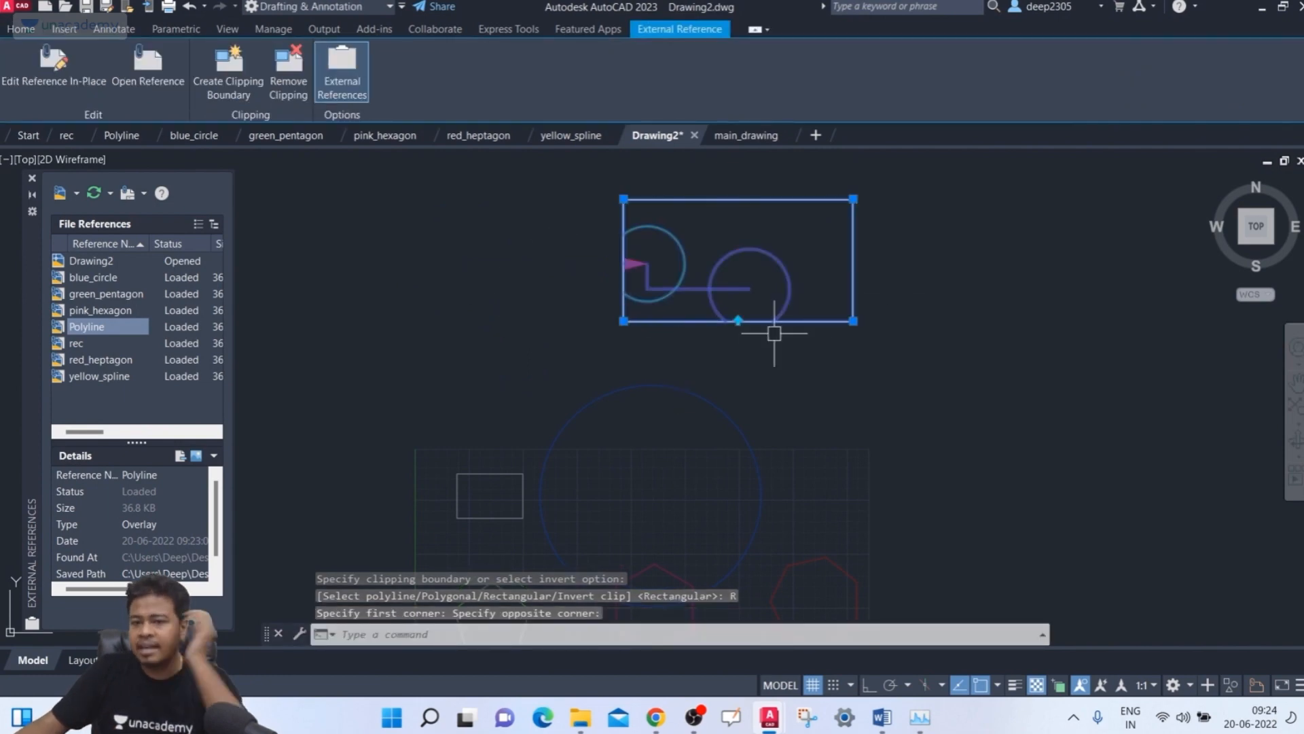
- Invert the rectangular clip boundary repeatedly to alternate between showing the reference's inside and outside portions
{"action": "scroll", "coordinate": [731, 327], "scroll_direction": "up", "scroll_amount": 2}
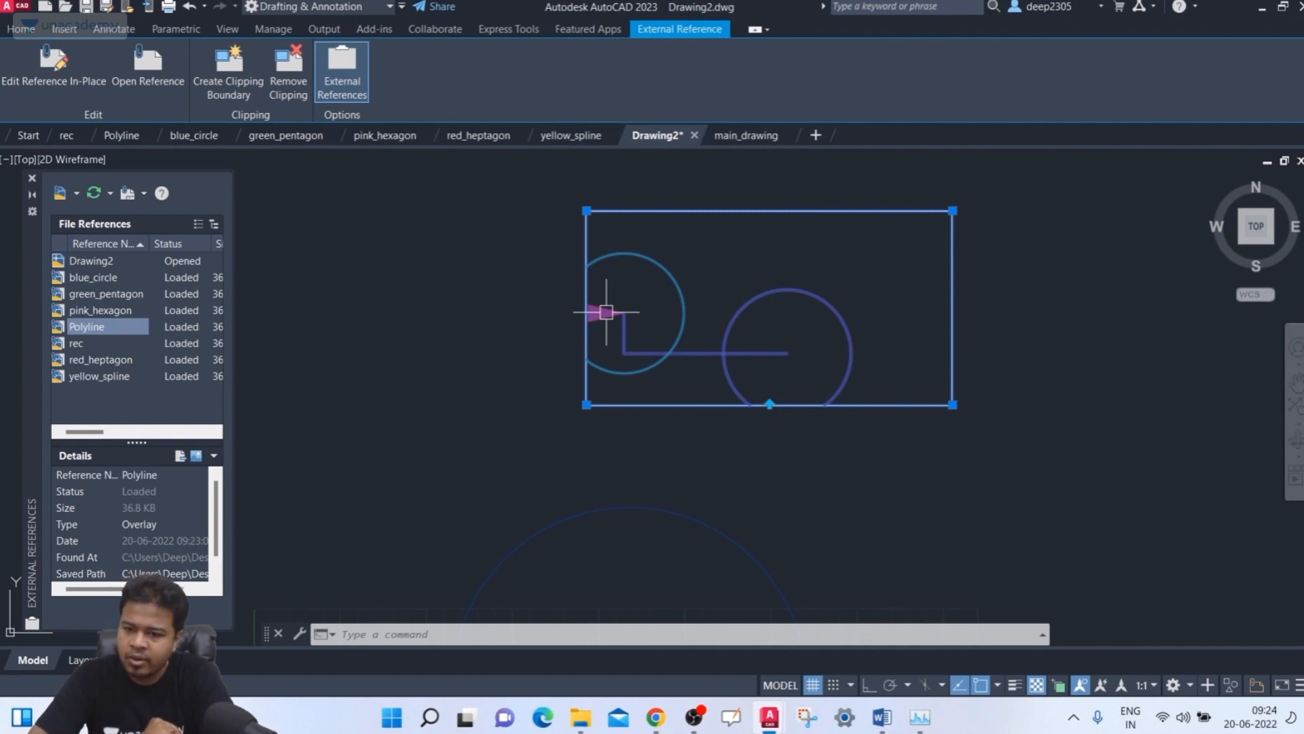
{"action": "left_click", "coordinate": [770, 404]}
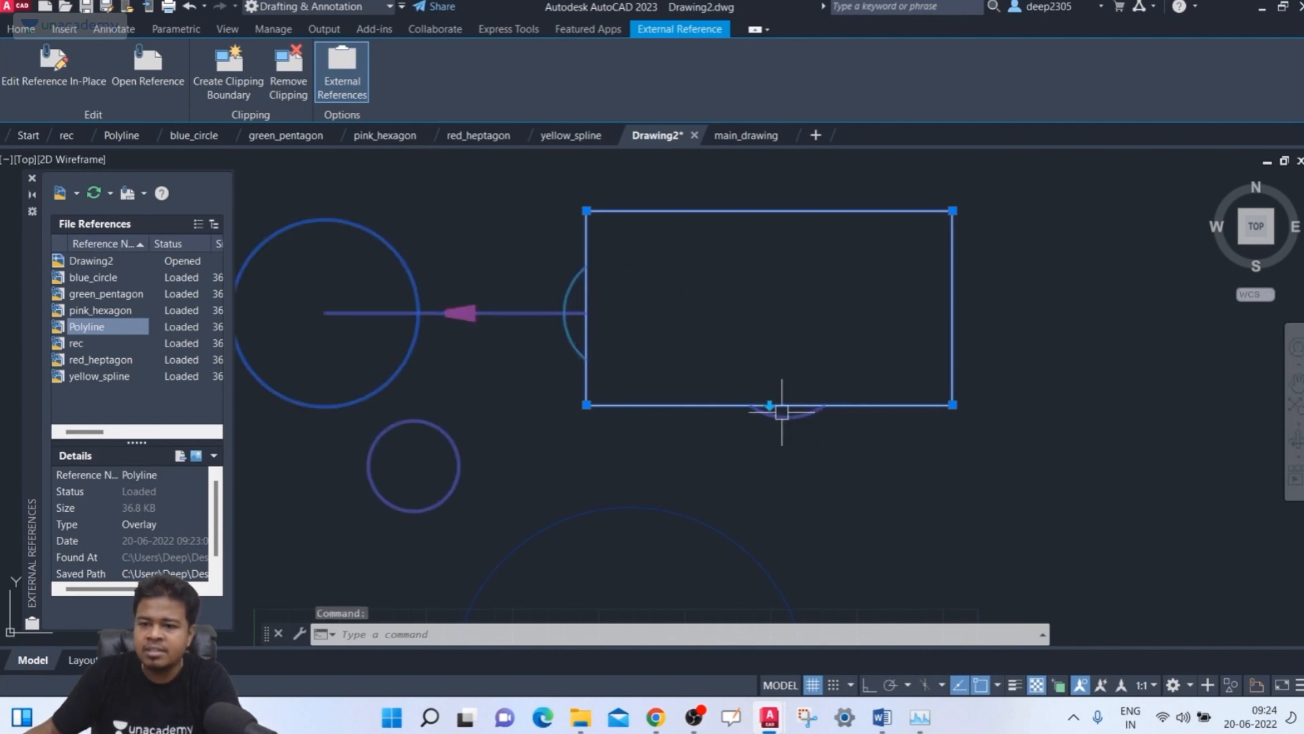
{"action": "left_click", "coordinate": [770, 405]}
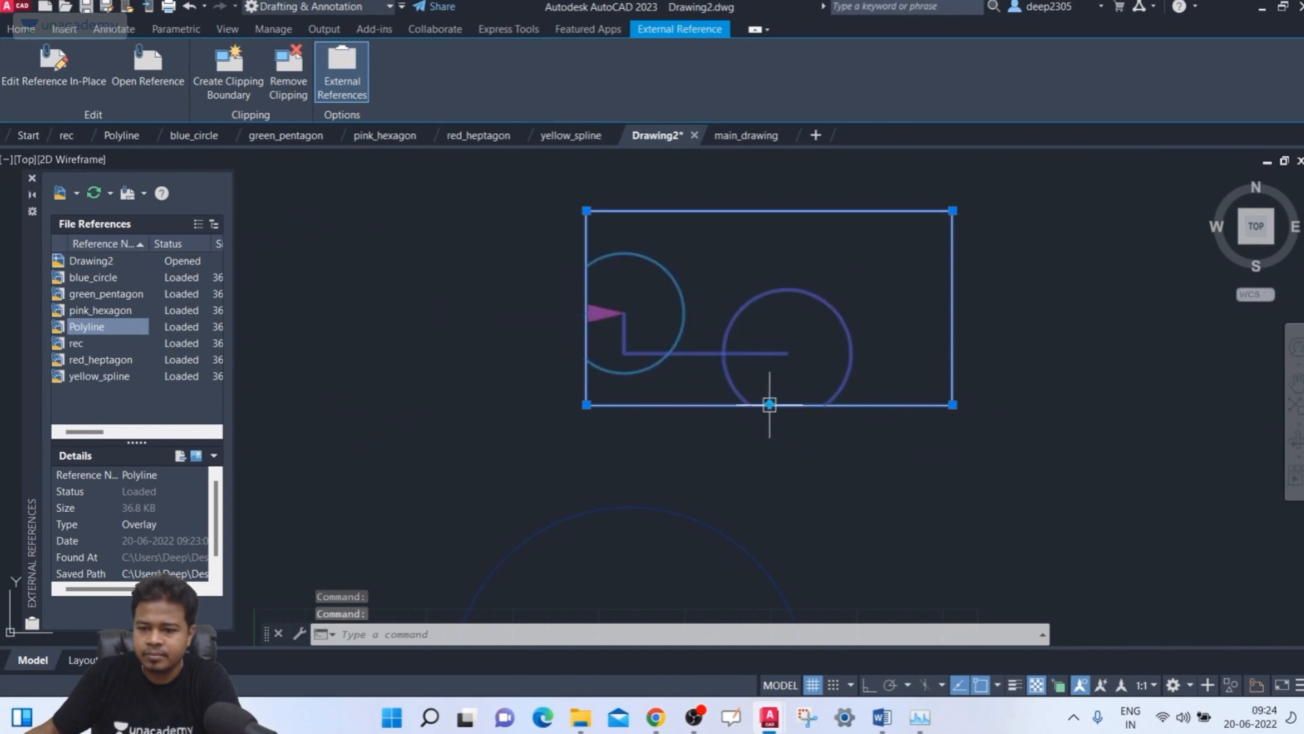
{"action": "left_click", "coordinate": [770, 404]}
{"action": "left_click", "coordinate": [768, 404]}
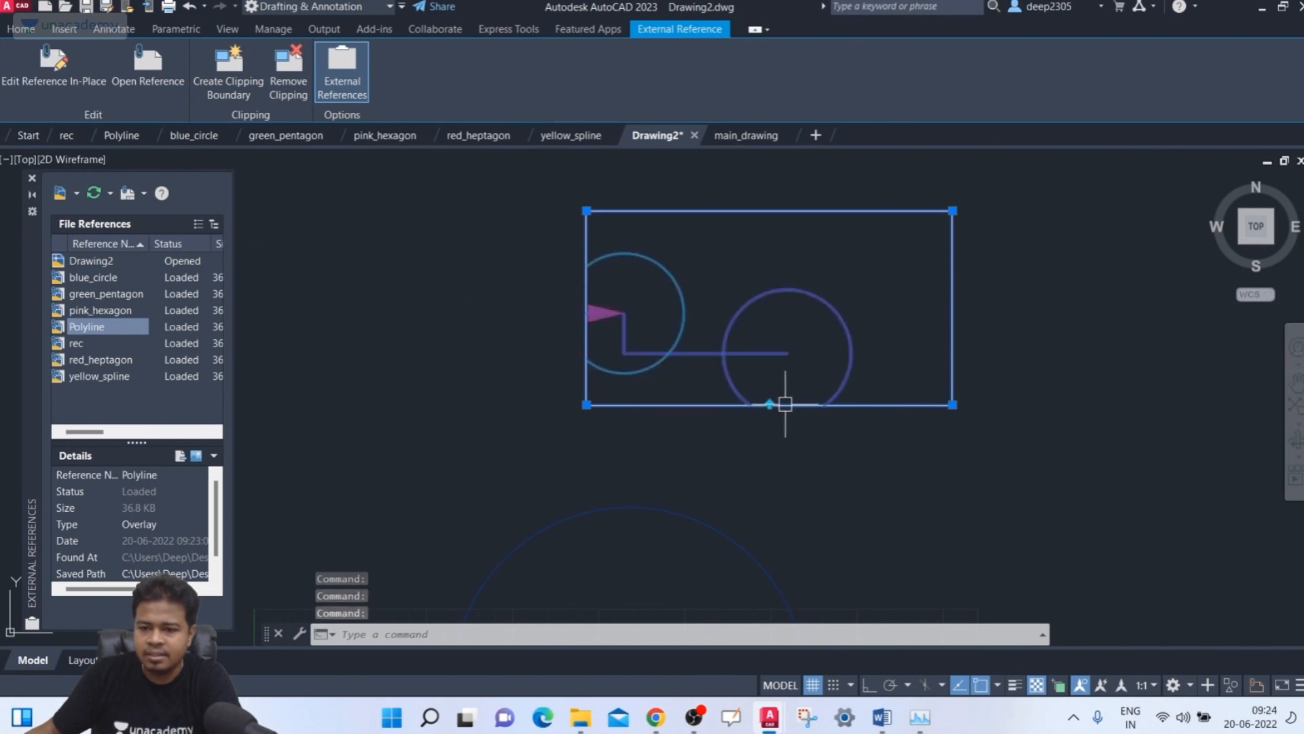
{"action": "left_click", "coordinate": [769, 404]}
{"action": "left_click", "coordinate": [770, 405]}
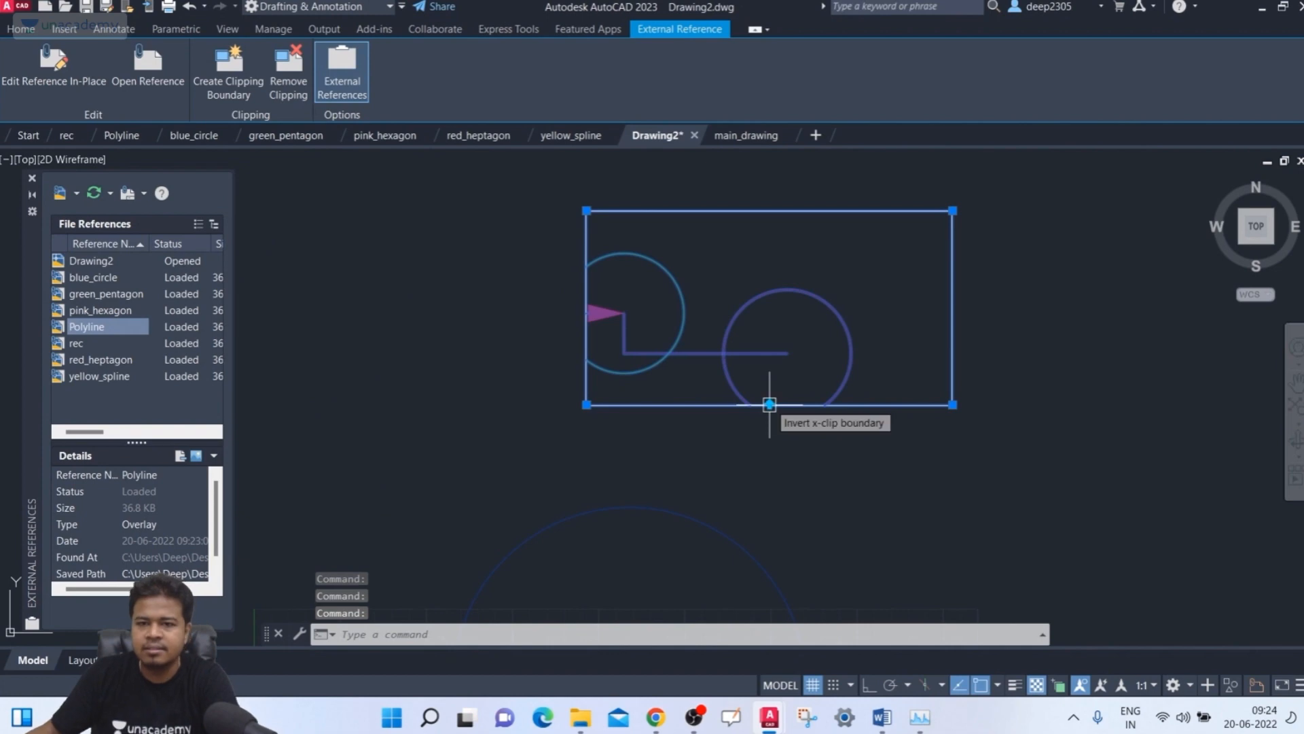
- Remove the clipping from the Polyline reference and clear the selection
{"action": "left_click", "coordinate": [286, 71]}
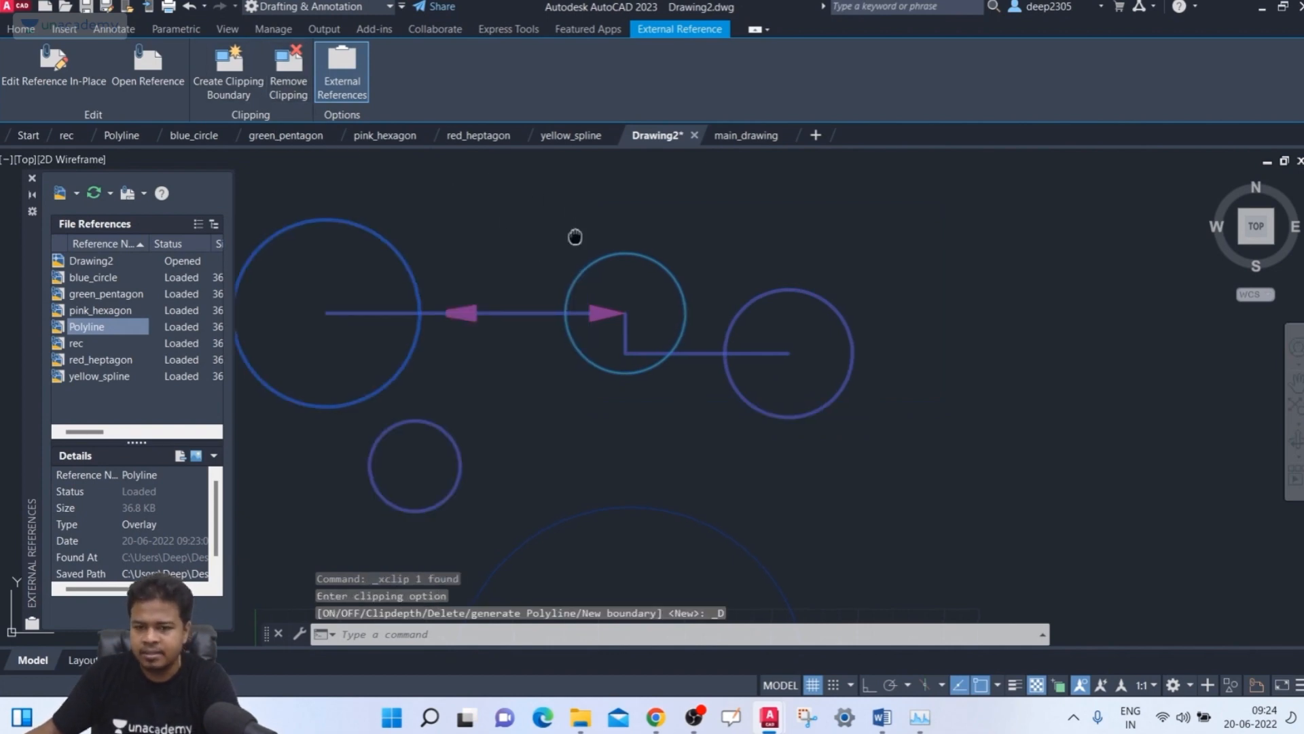
{"action": "middle_click_drag", "start_coordinate": [573, 238], "coordinate": [625, 228]}
{"action": "scroll", "coordinate": [754, 220], "scroll_direction": "down", "scroll_amount": 2}
{"action": "key", "text": "Escape"}
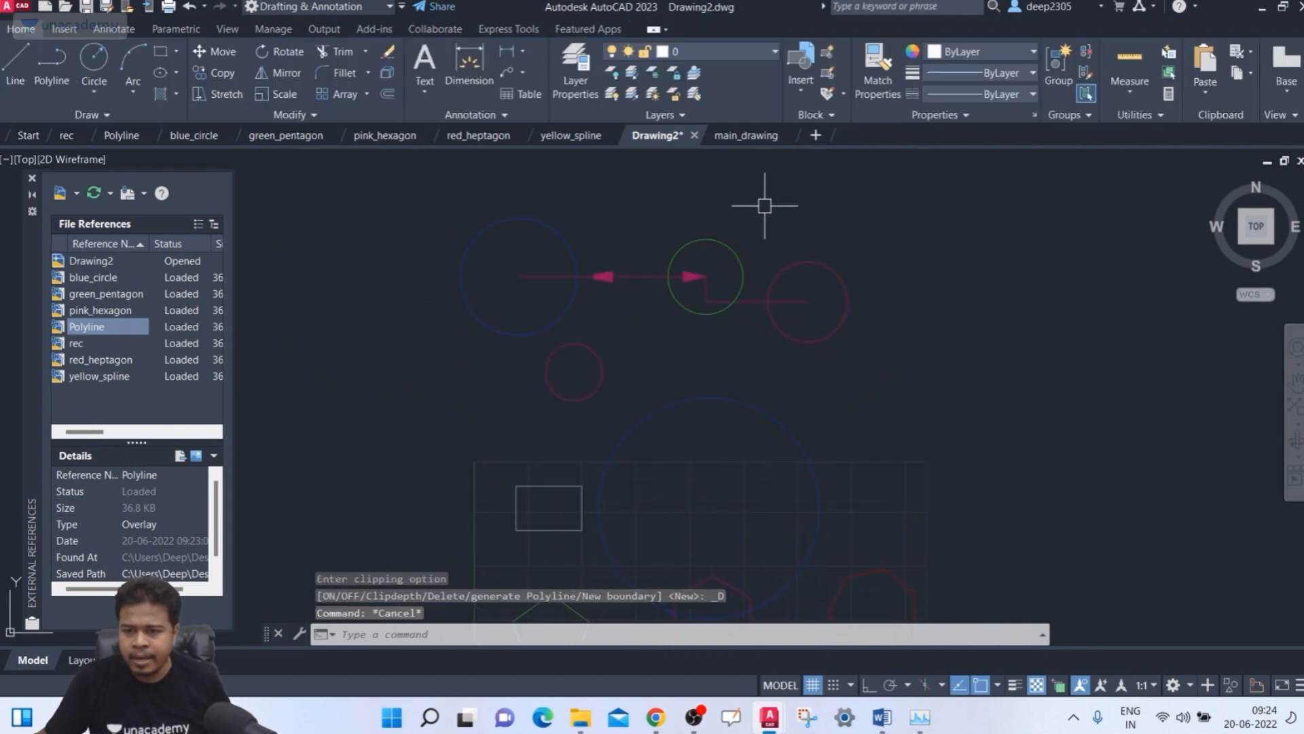
{"action": "left_click", "coordinate": [885, 235]}
{"action": "left_click", "coordinate": [713, 312]}
{"action": "left_click", "coordinate": [224, 76]}
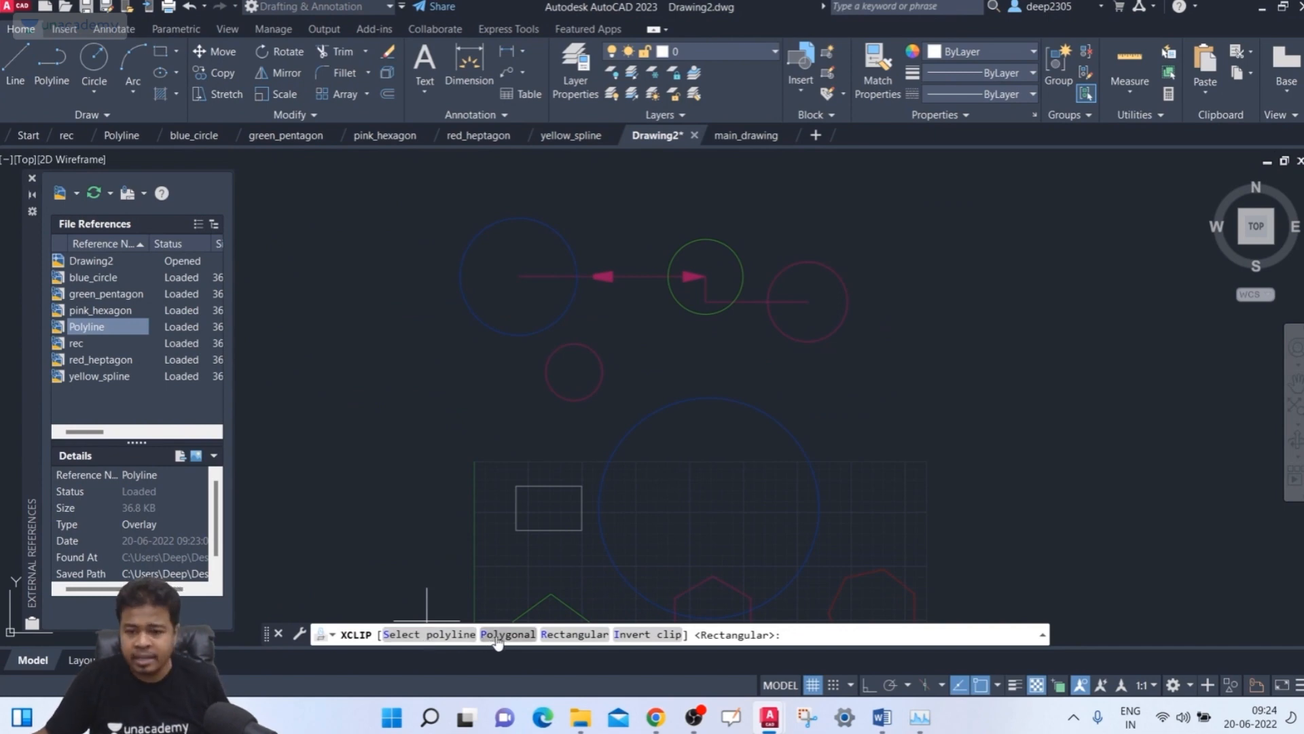
{"action": "left_click", "coordinate": [446, 639]}
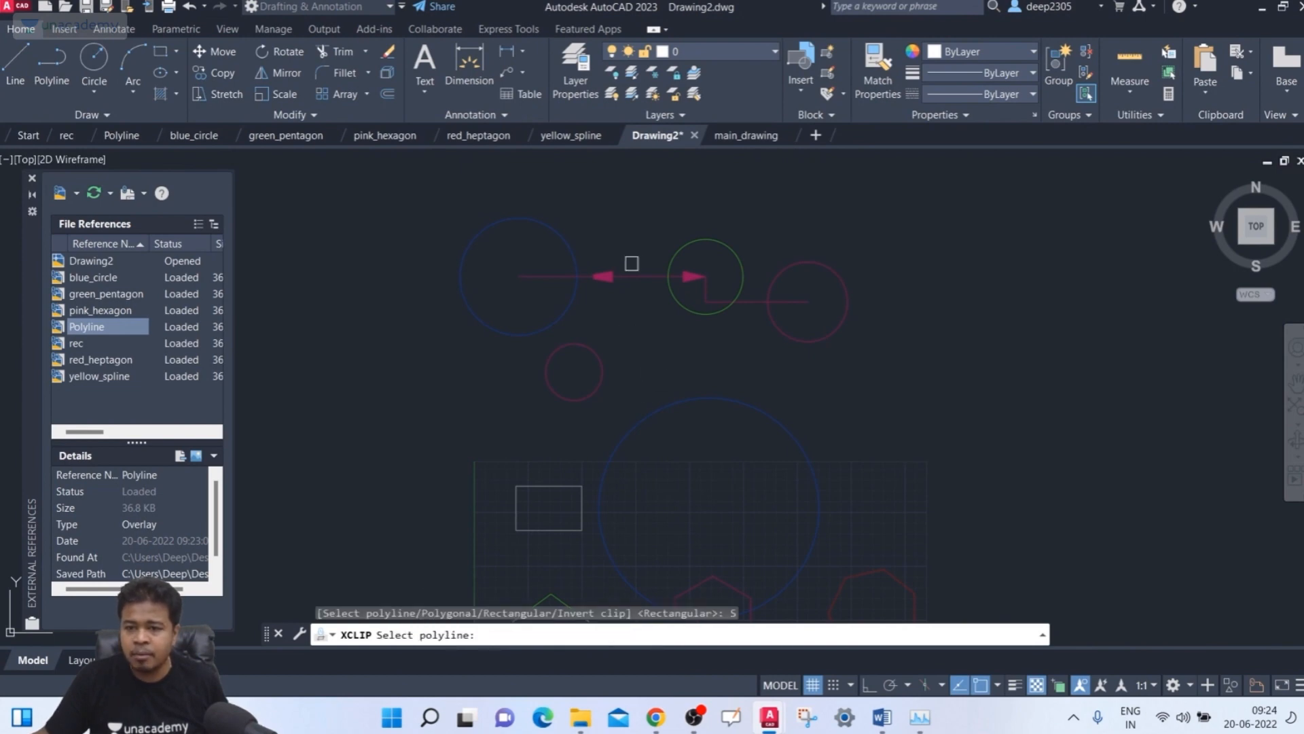
{"action": "key", "text": "Escape"}
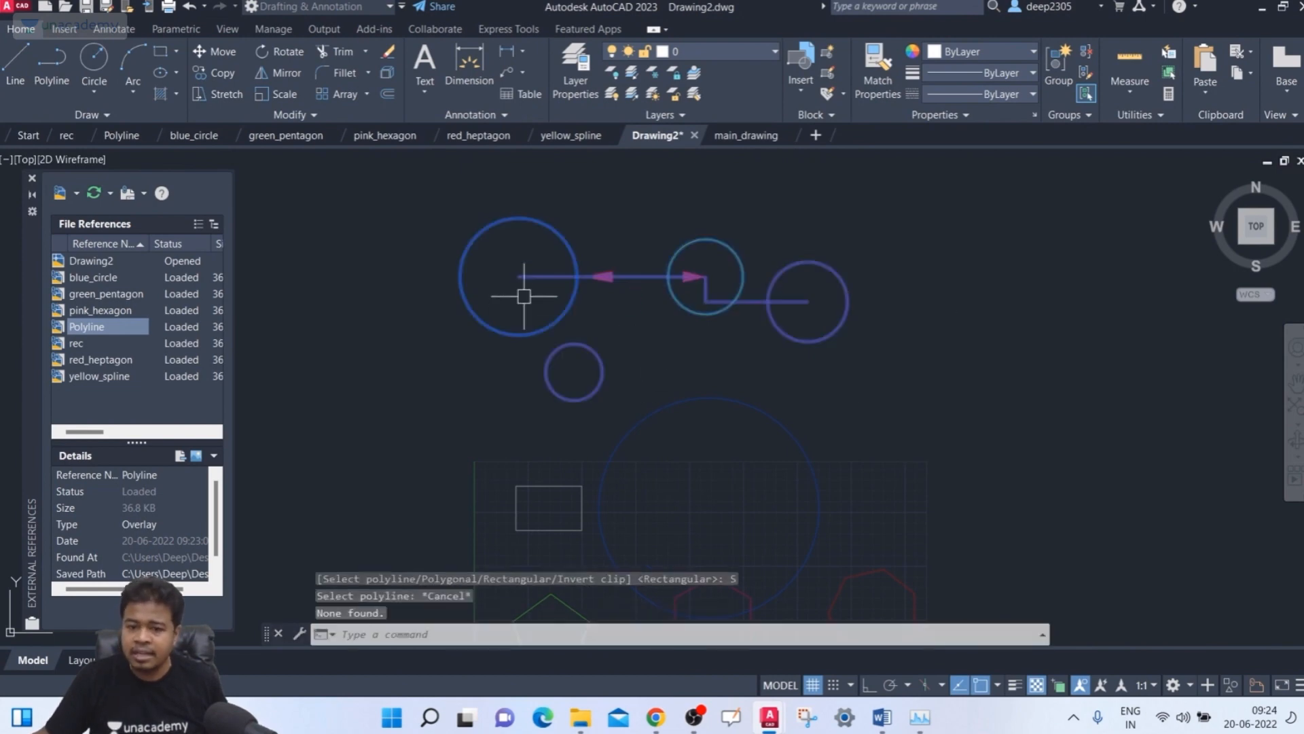
- Draw a closed seven-sided polyline around the green circle and the right pink circle
{"action": "left_click", "coordinate": [522, 278]}
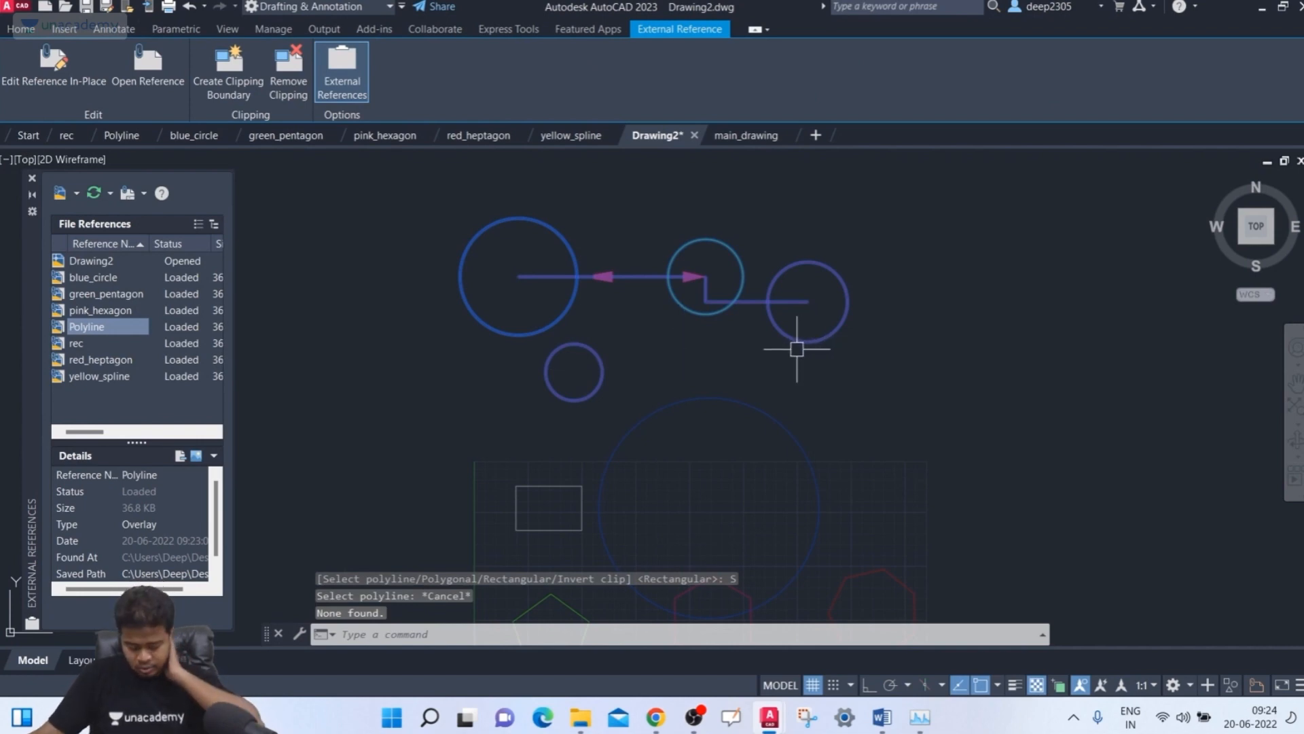
{"action": "type", "text": "p"}
{"action": "key", "text": "Return"}
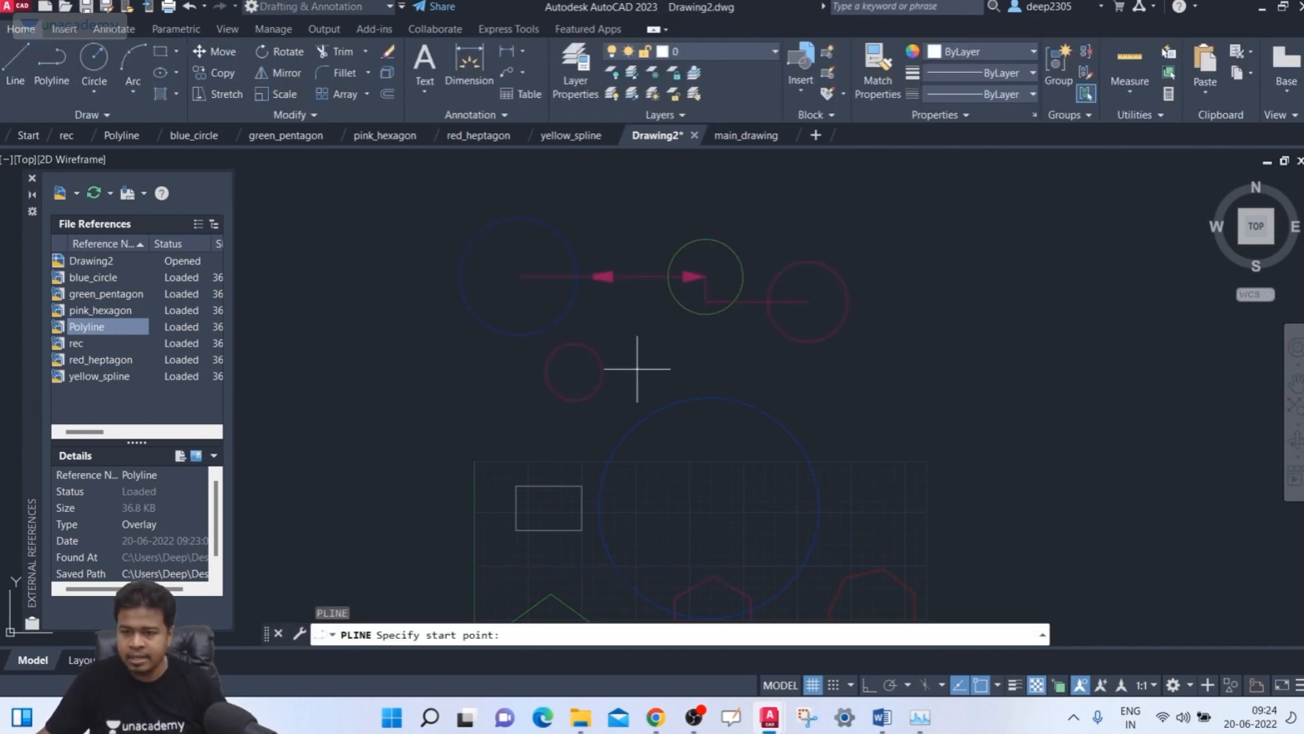
{"action": "left_click", "coordinate": [637, 369]}
{"action": "left_click", "coordinate": [650, 191]}
{"action": "left_click", "coordinate": [867, 207]}
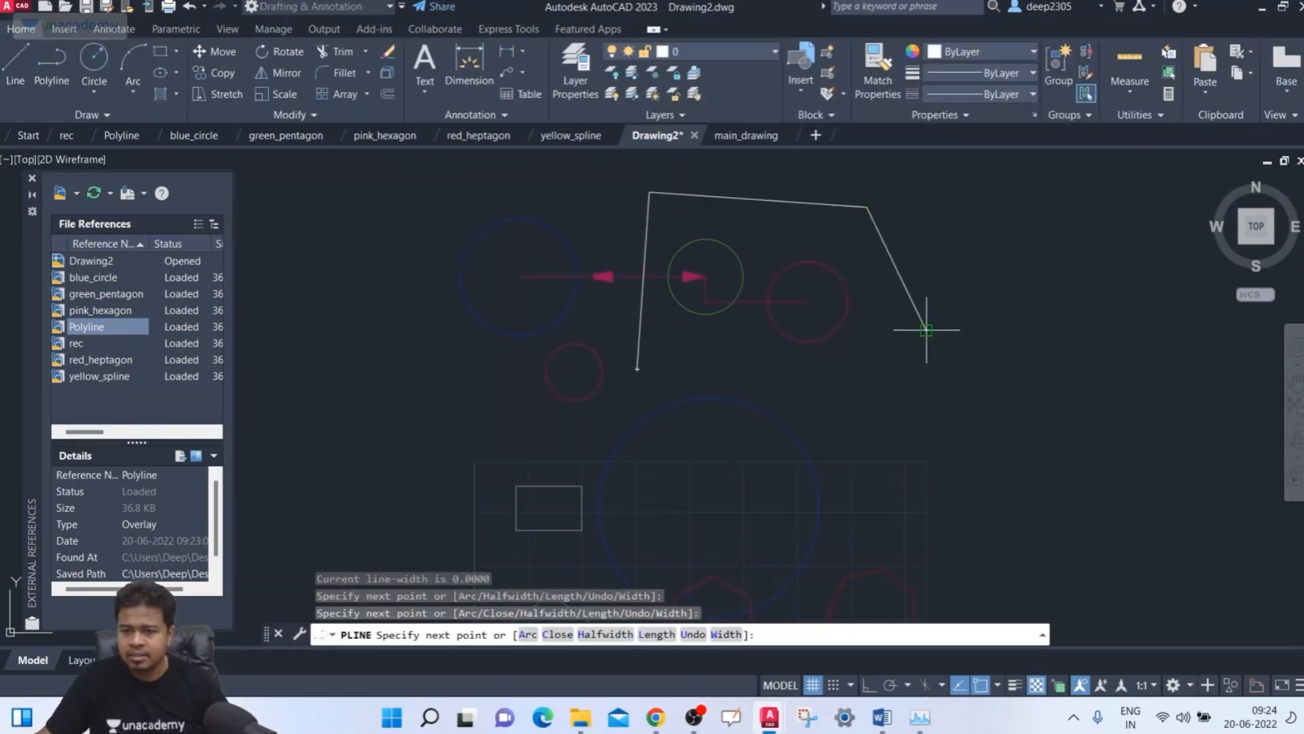
{"action": "left_click", "coordinate": [926, 331]}
{"action": "left_click", "coordinate": [883, 396]}
{"action": "left_click", "coordinate": [760, 396]}
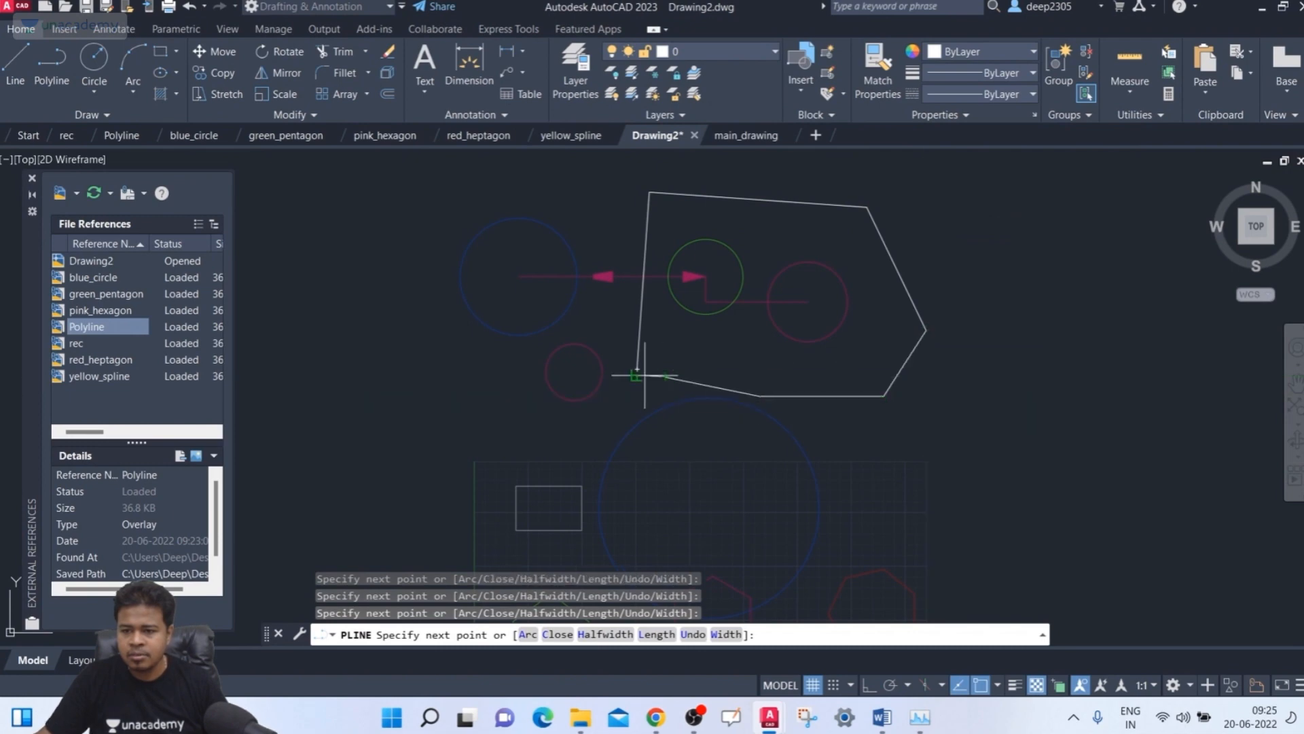
{"action": "left_click", "coordinate": [637, 369]}
{"action": "key", "text": "Return"}
{"action": "middle_click_drag", "start_coordinate": [589, 384], "coordinate": [577, 382]}
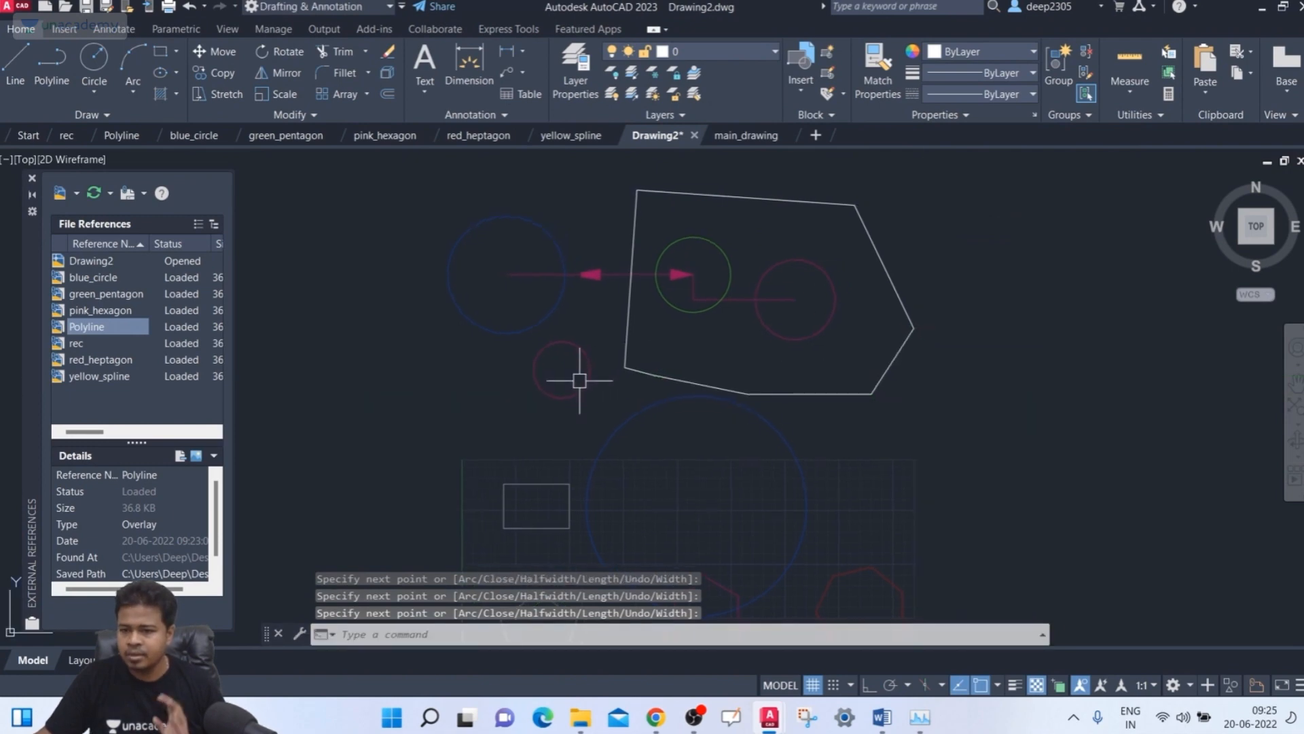
- Clip the Polyline reference using the drawn polyline around the green and right pink circles as the boundary
{"action": "left_click", "coordinate": [524, 222]}
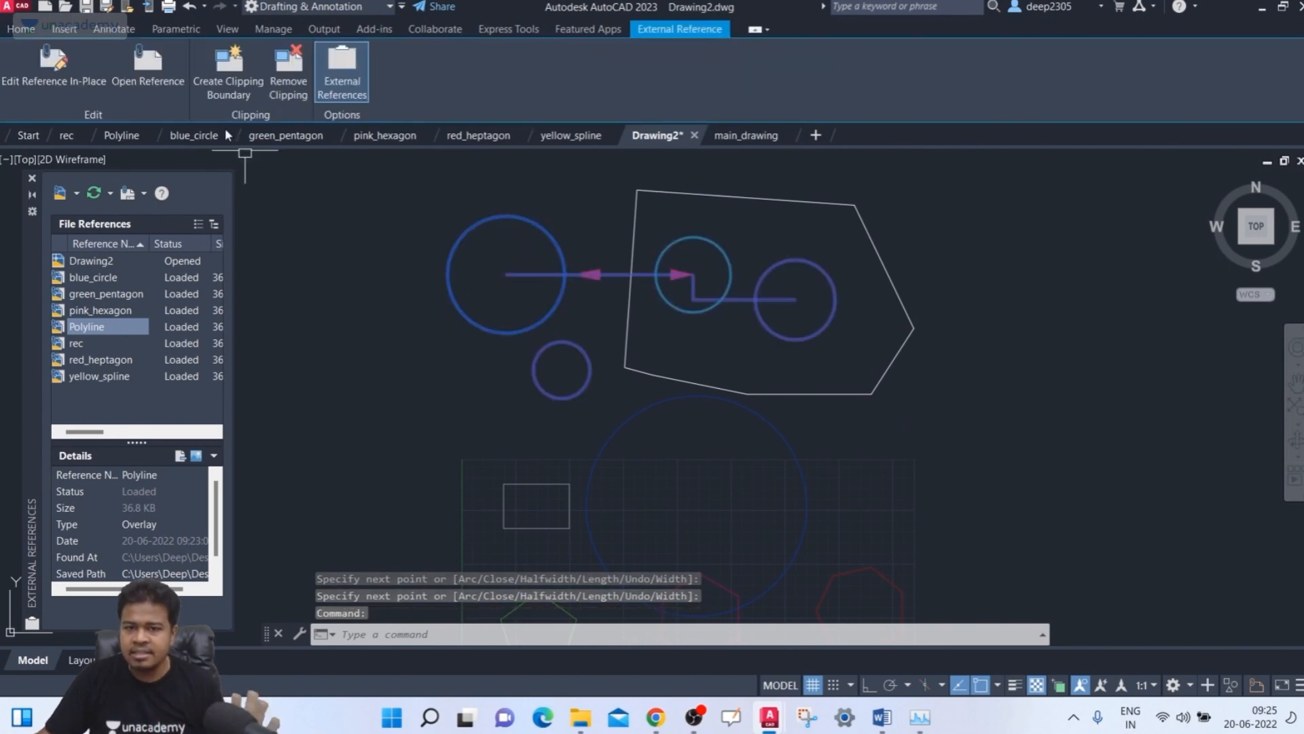
{"action": "left_click", "coordinate": [253, 90]}
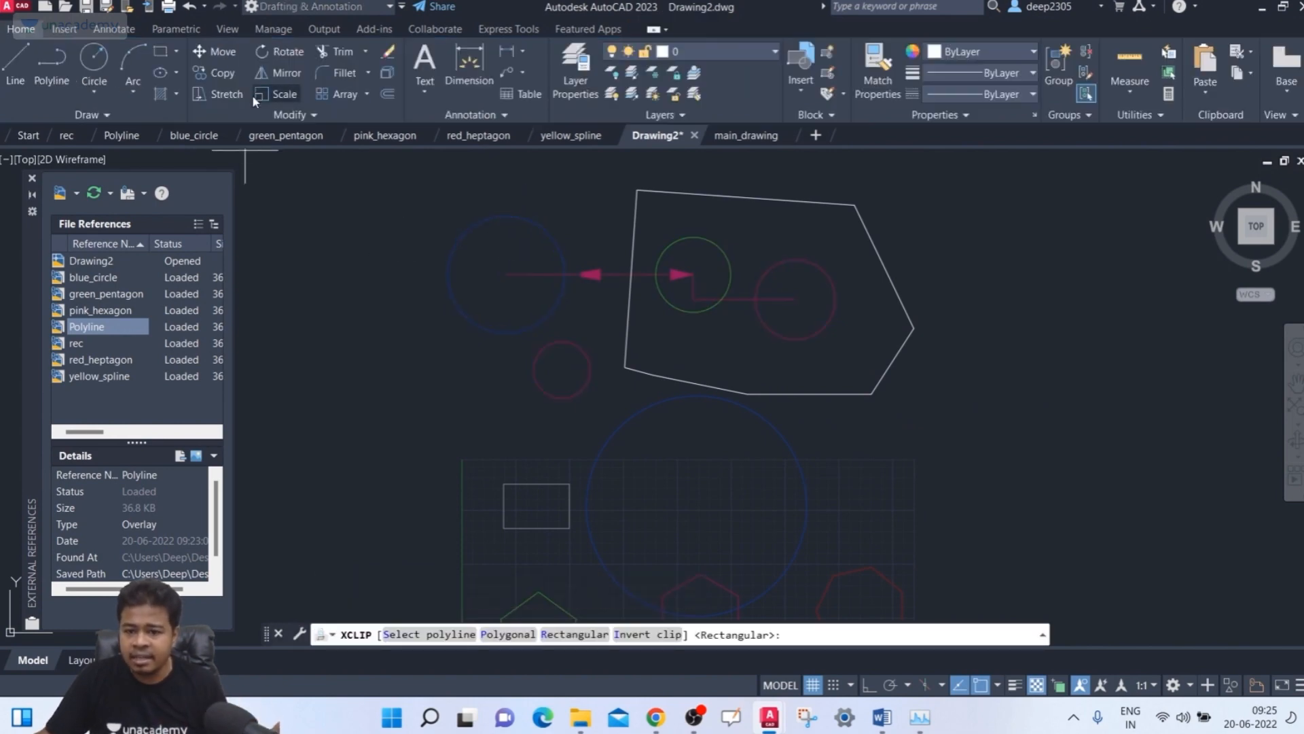
{"action": "left_click", "coordinate": [430, 634]}
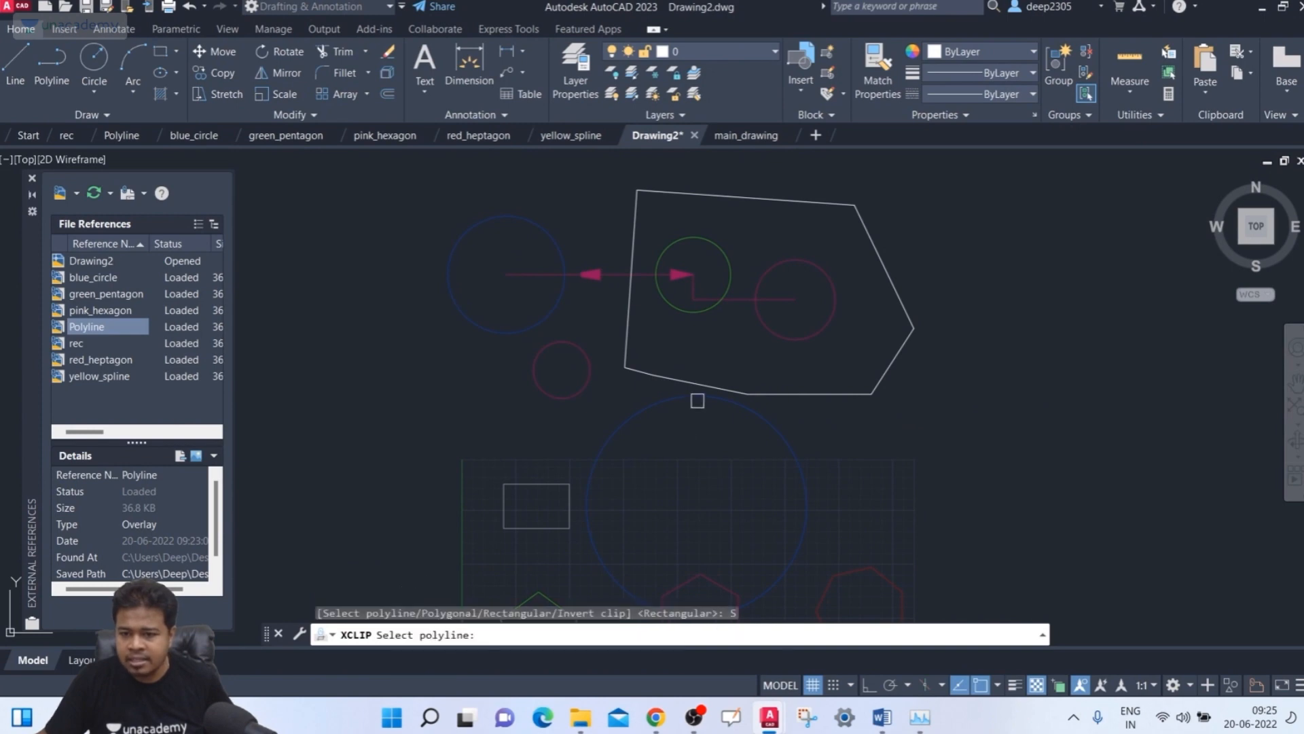
{"action": "left_click", "coordinate": [671, 376]}
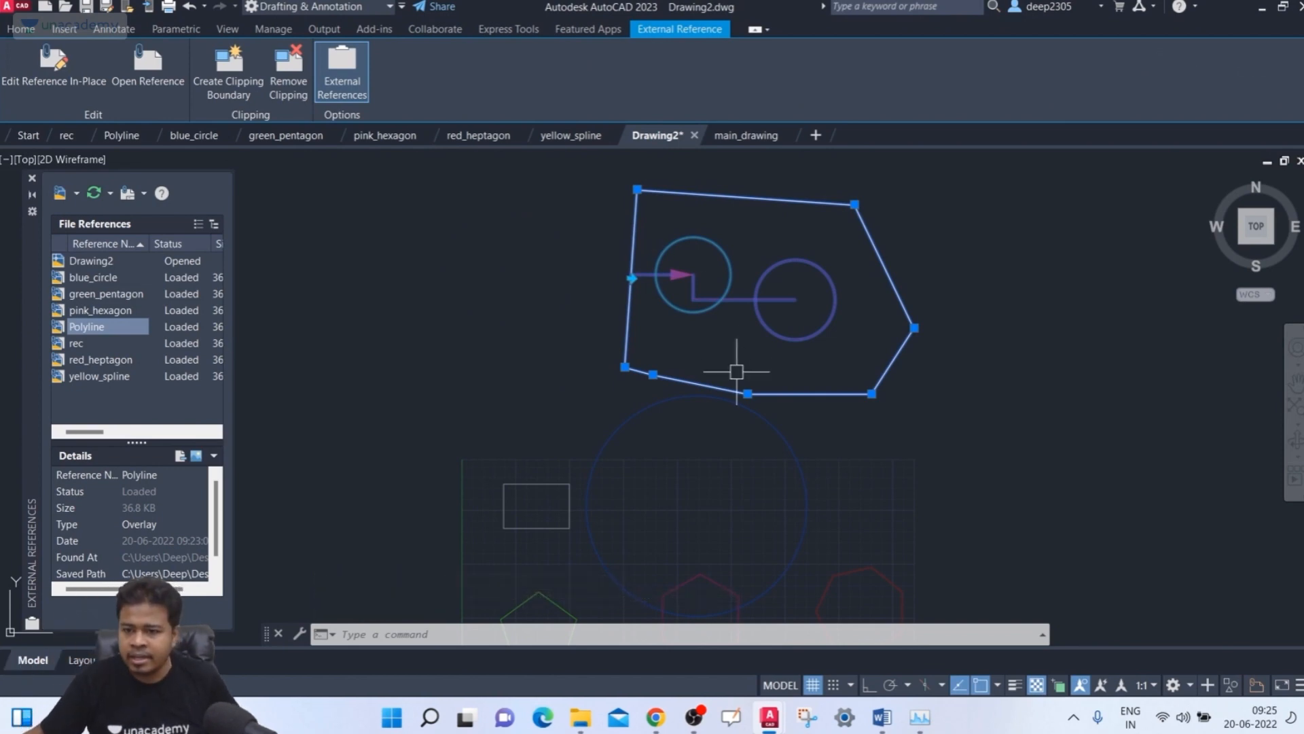
- Invert the polyline-based clip several times, ending with the reference's inside portion shown
{"action": "left_click", "coordinate": [631, 278]}
{"action": "left_click", "coordinate": [631, 278]}
{"action": "left_click", "coordinate": [631, 279]}
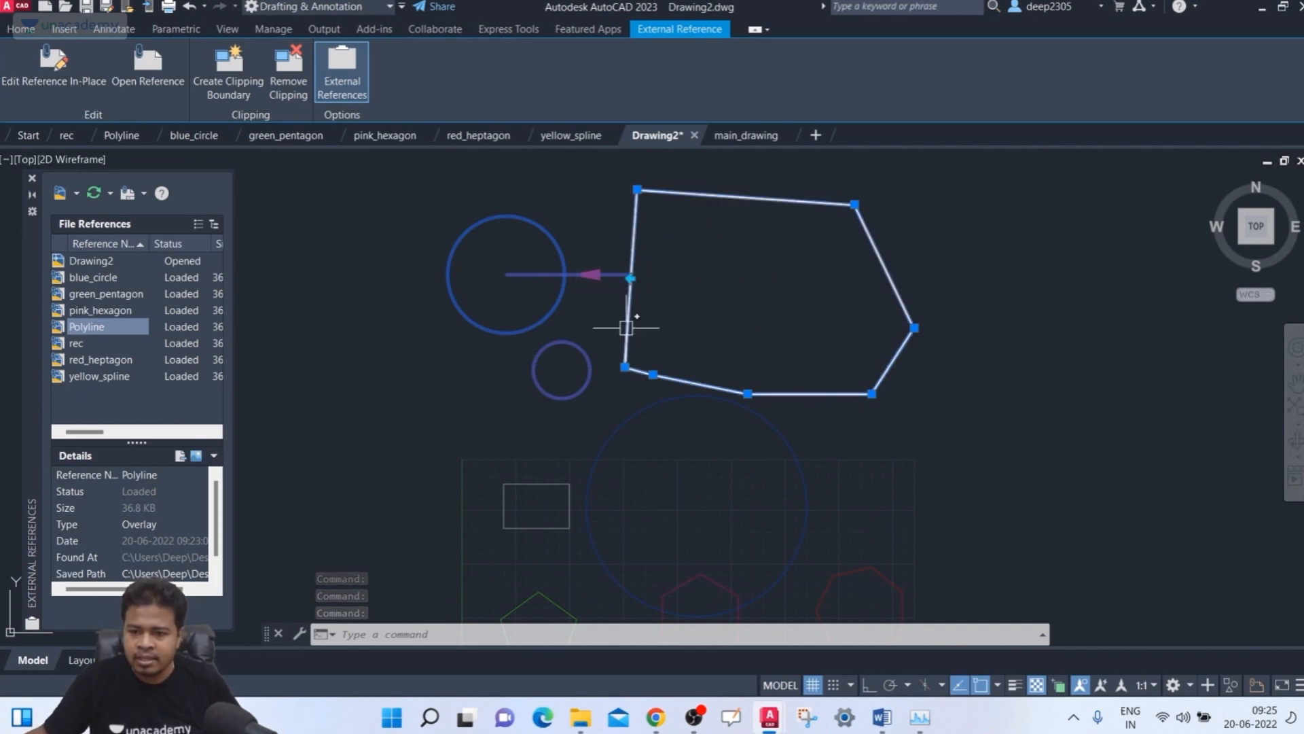
{"action": "left_click", "coordinate": [631, 278]}
- Reshape the clip boundary by stretching its lower-left and upper-right vertices inward so it cuts through the green and right pink circles
{"action": "left_click", "coordinate": [625, 366]}
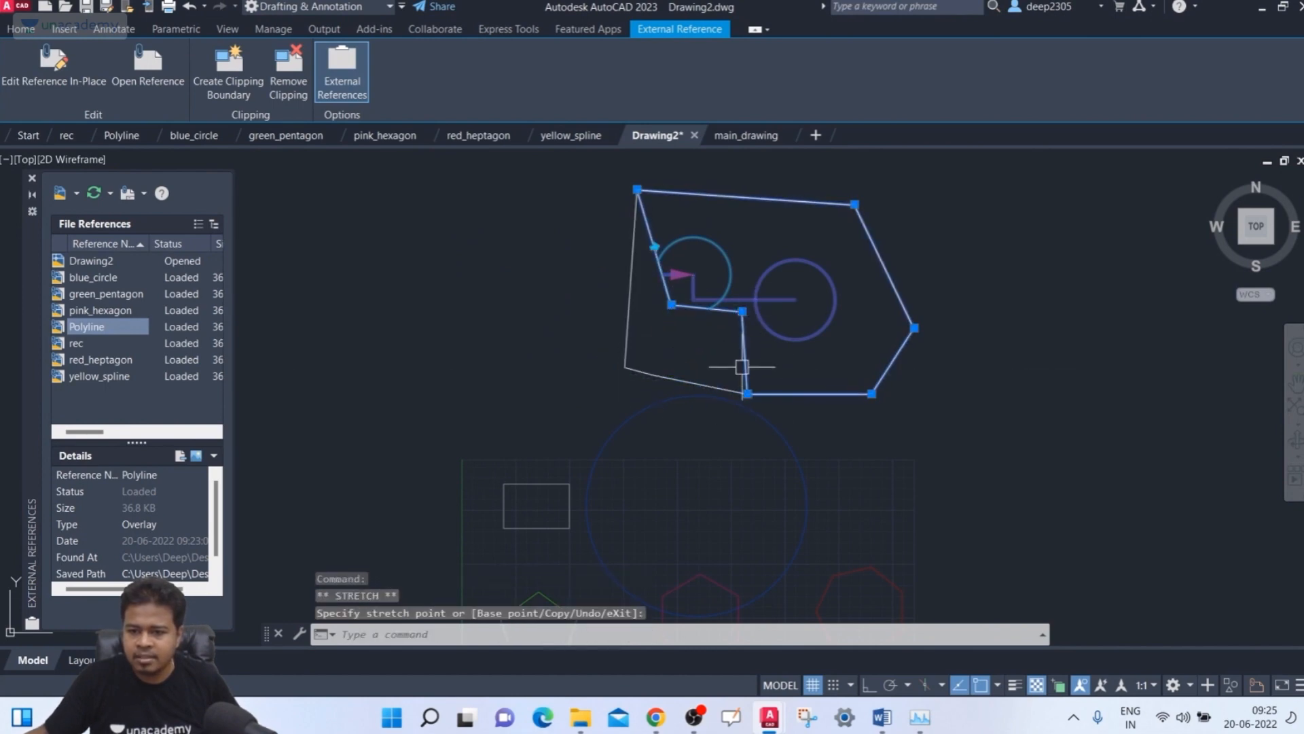
{"action": "left_click", "coordinate": [748, 393]}
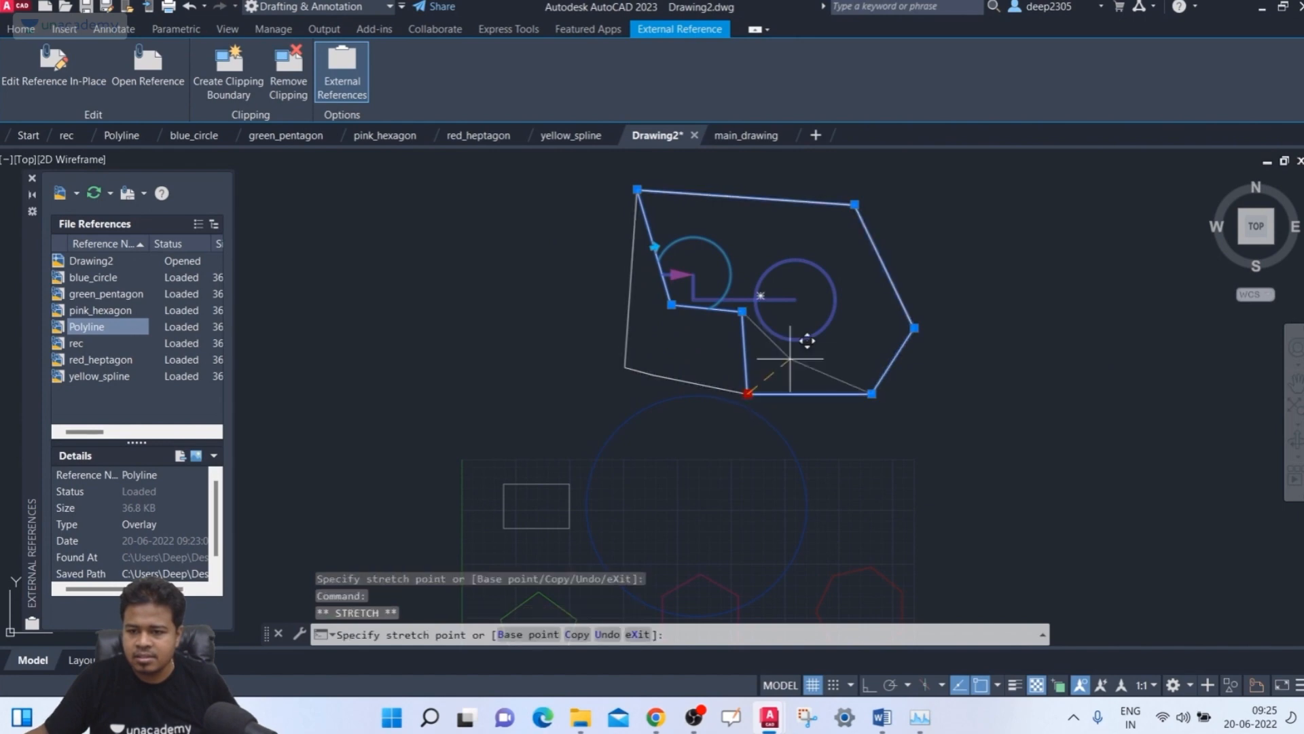
{"action": "left_click", "coordinate": [793, 322]}
{"action": "left_click", "coordinate": [872, 394]}
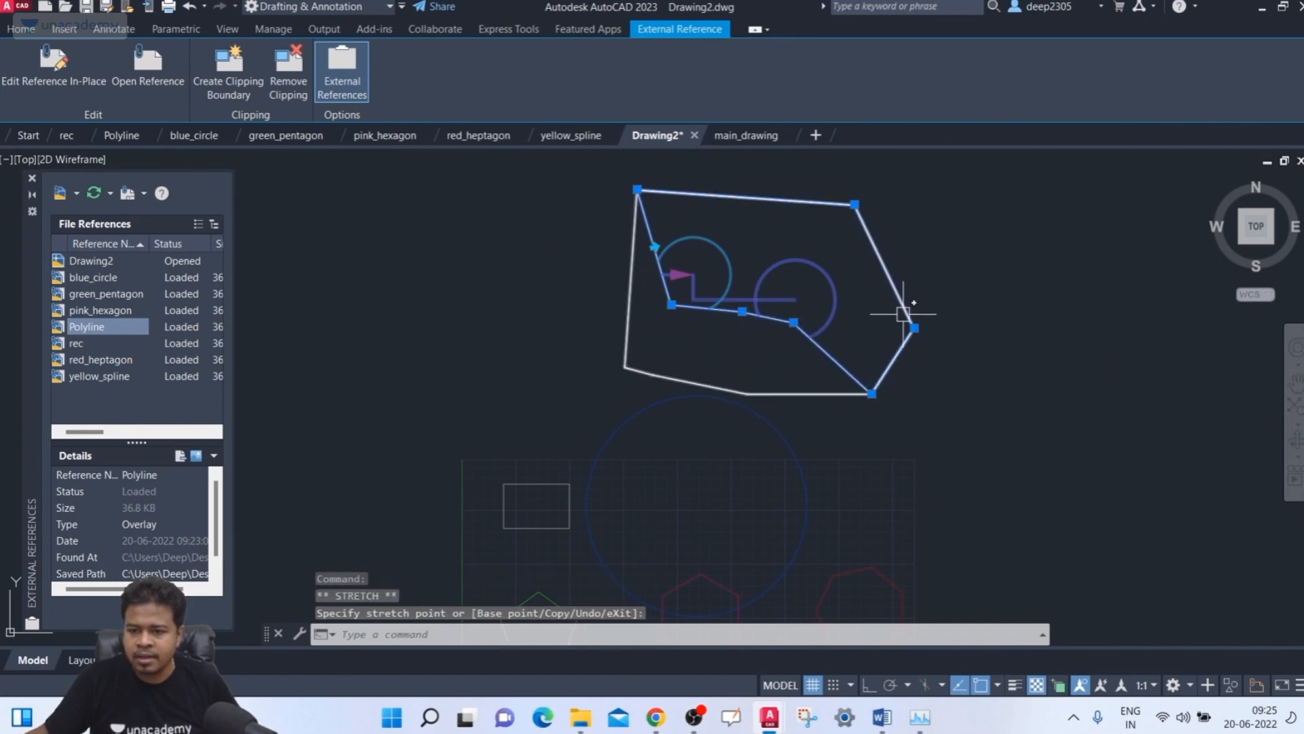
{"action": "left_click", "coordinate": [855, 204]}
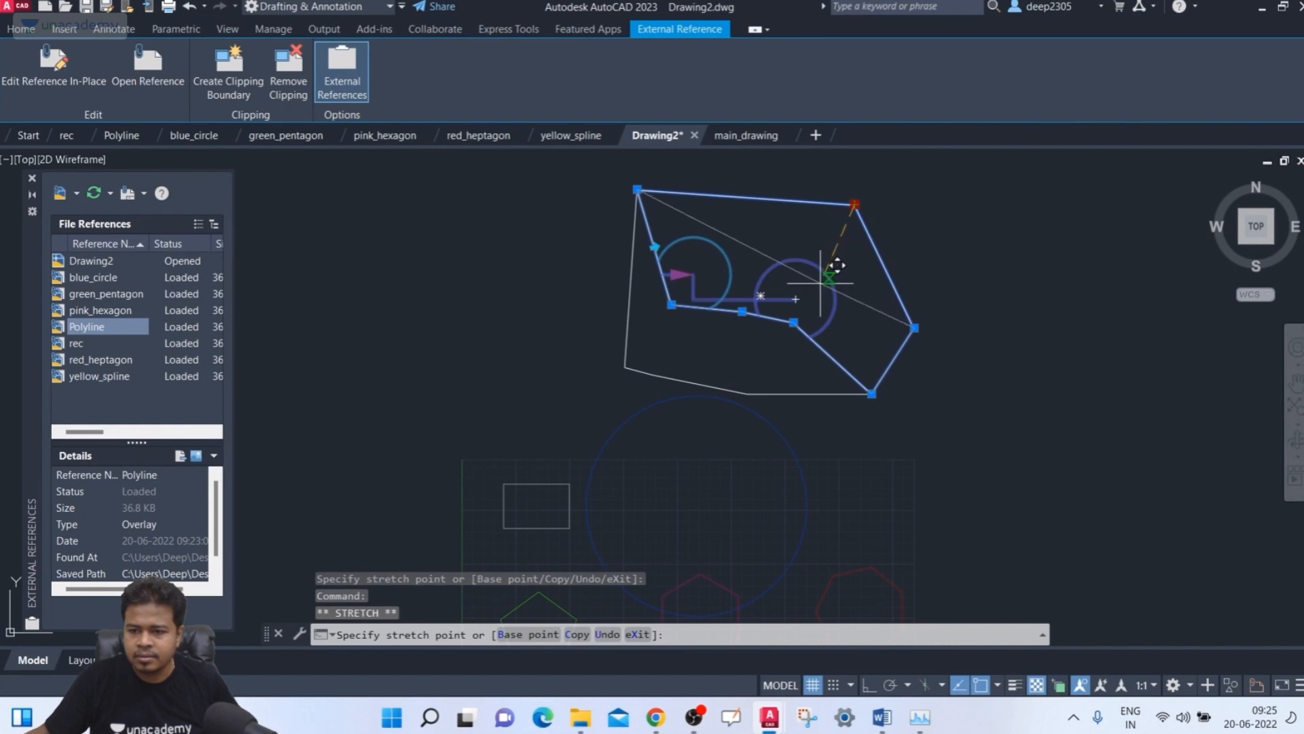
{"action": "left_click", "coordinate": [830, 277]}
{"action": "key", "text": "Escape"}
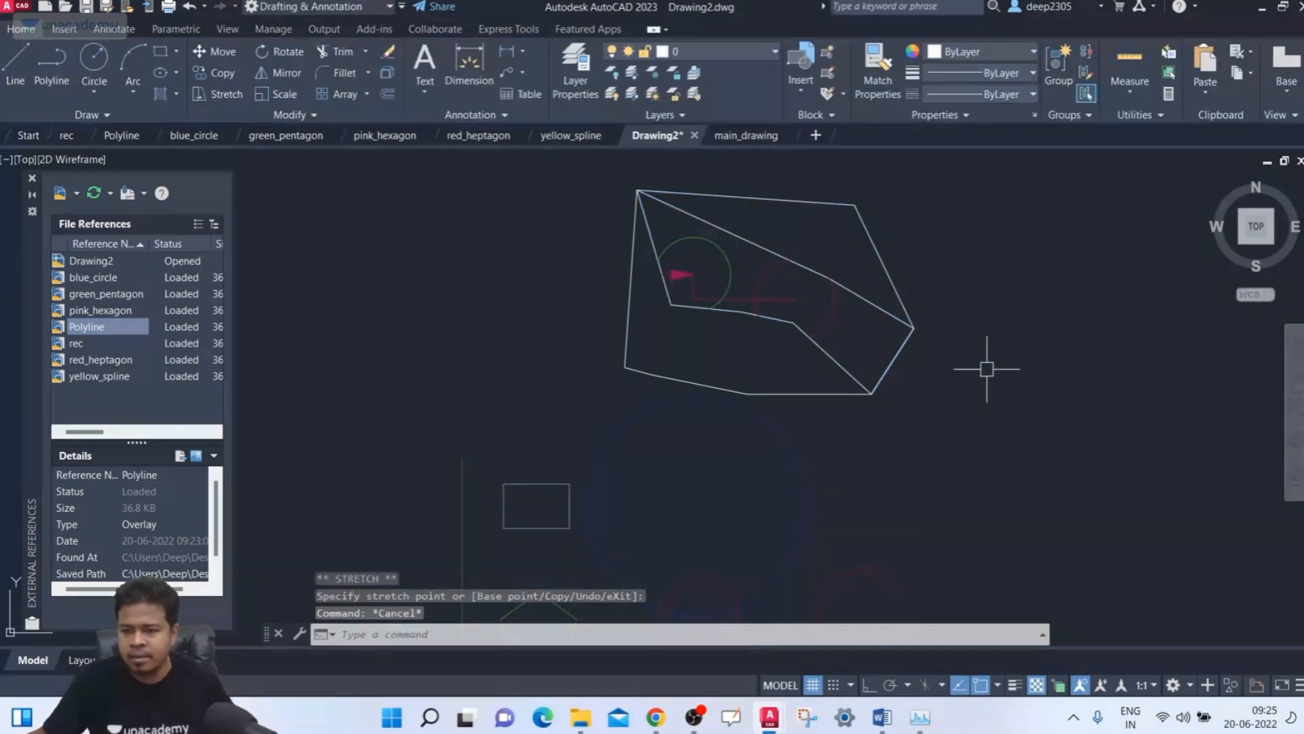
- Invert the reshaped clip boundary to show the reference's outside portion and clear the selection
{"action": "left_click", "coordinate": [881, 311]}
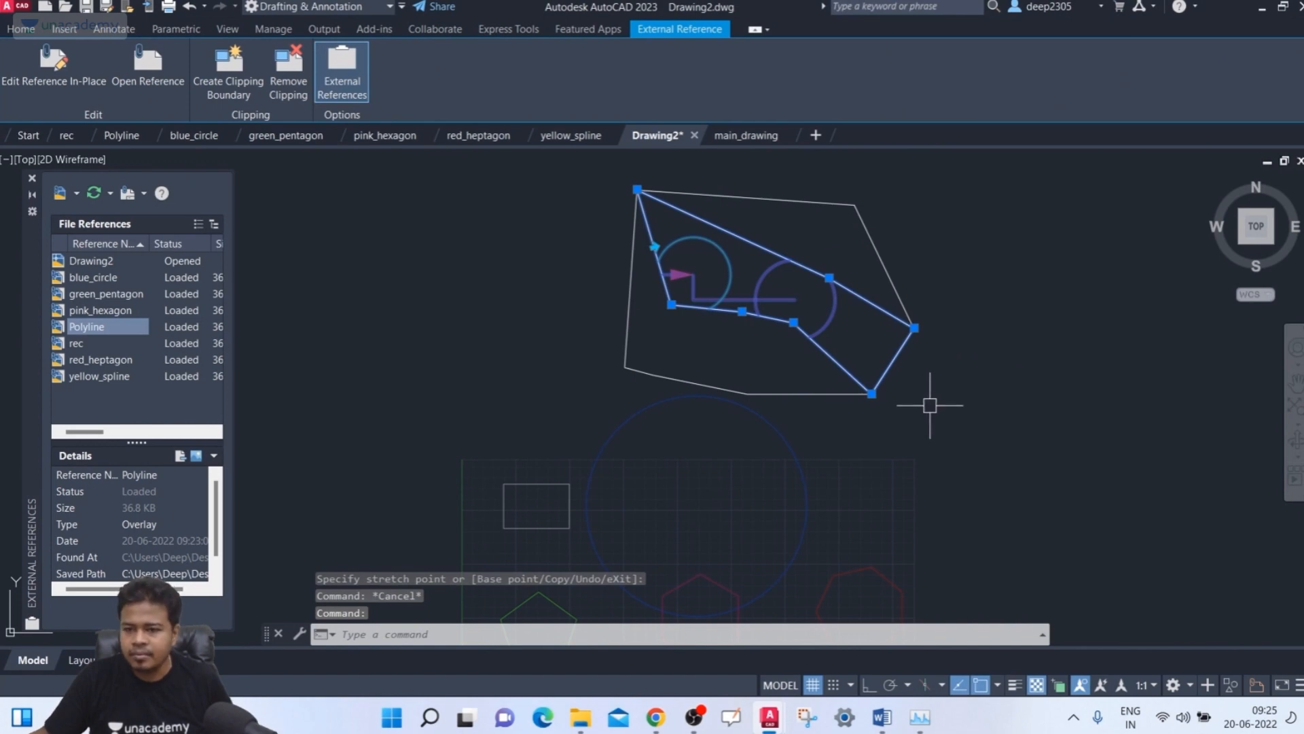
{"action": "key", "text": "Escape"}
{"action": "key", "text": "Escape"}
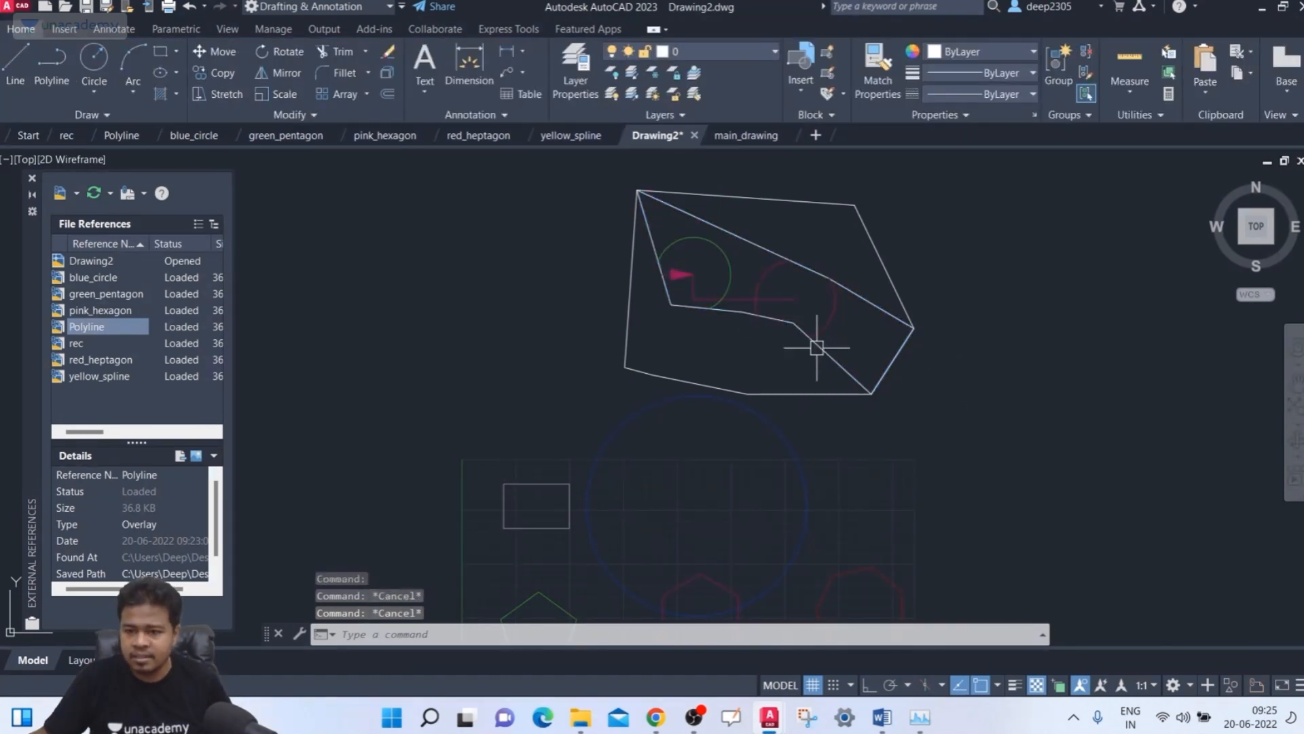
{"action": "left_click", "coordinate": [816, 348]}
{"action": "left_click", "coordinate": [656, 246]}
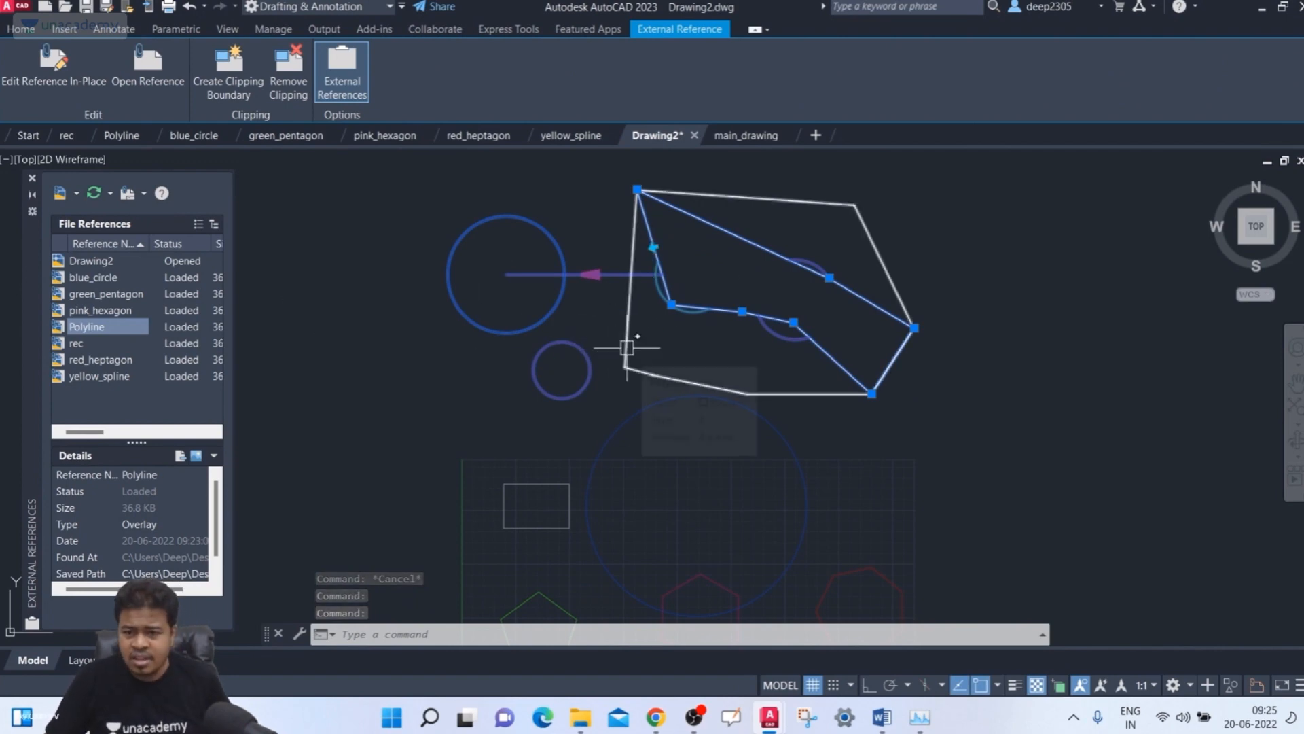
{"action": "key", "text": "Escape"}
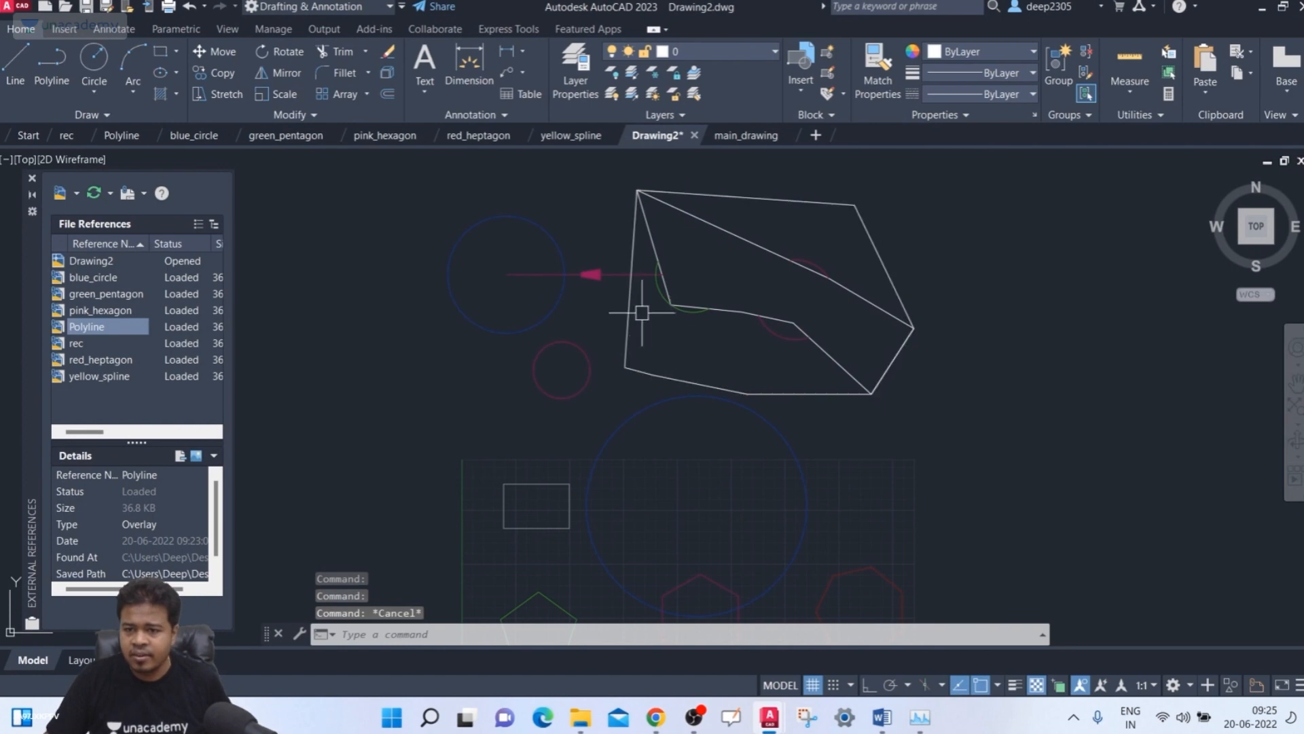
{"action": "left_click", "coordinate": [639, 243]}
{"action": "key", "text": "Escape"}
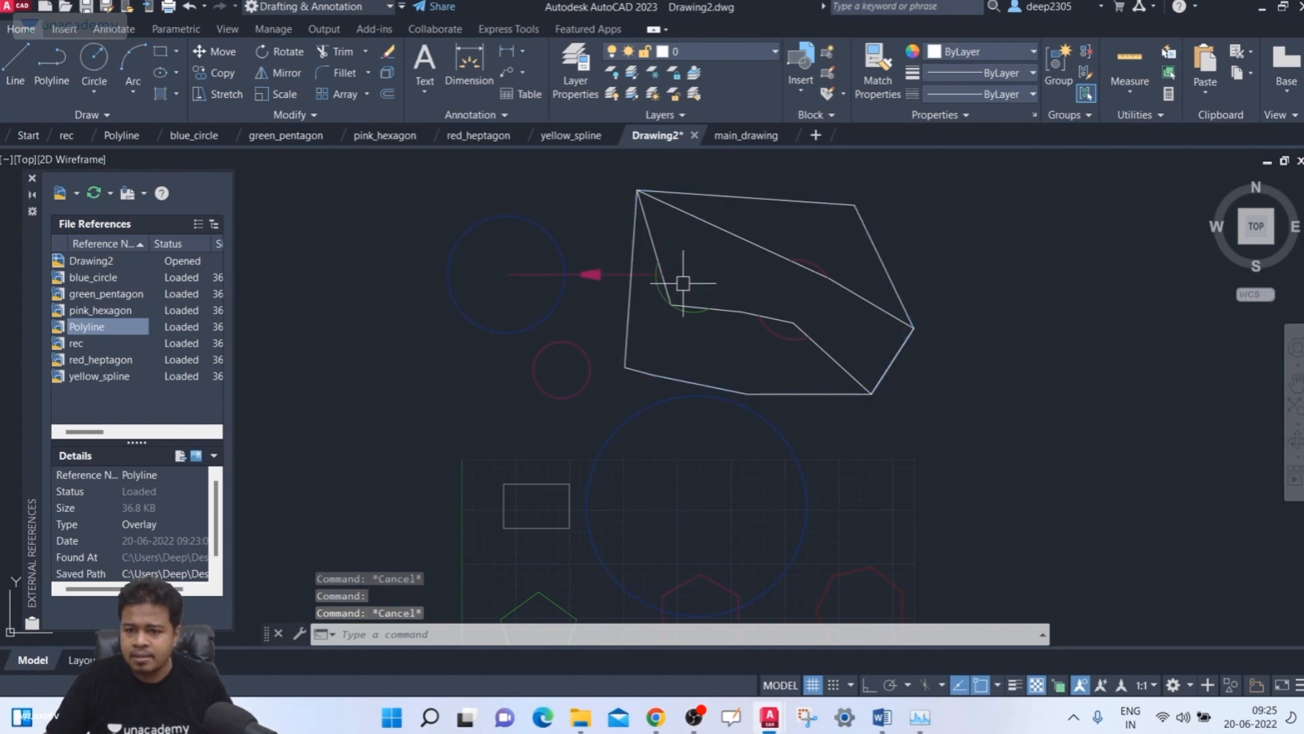
- Remove the reshaped clipping from the Polyline reference and deselect it
{"action": "left_click", "coordinate": [565, 279]}
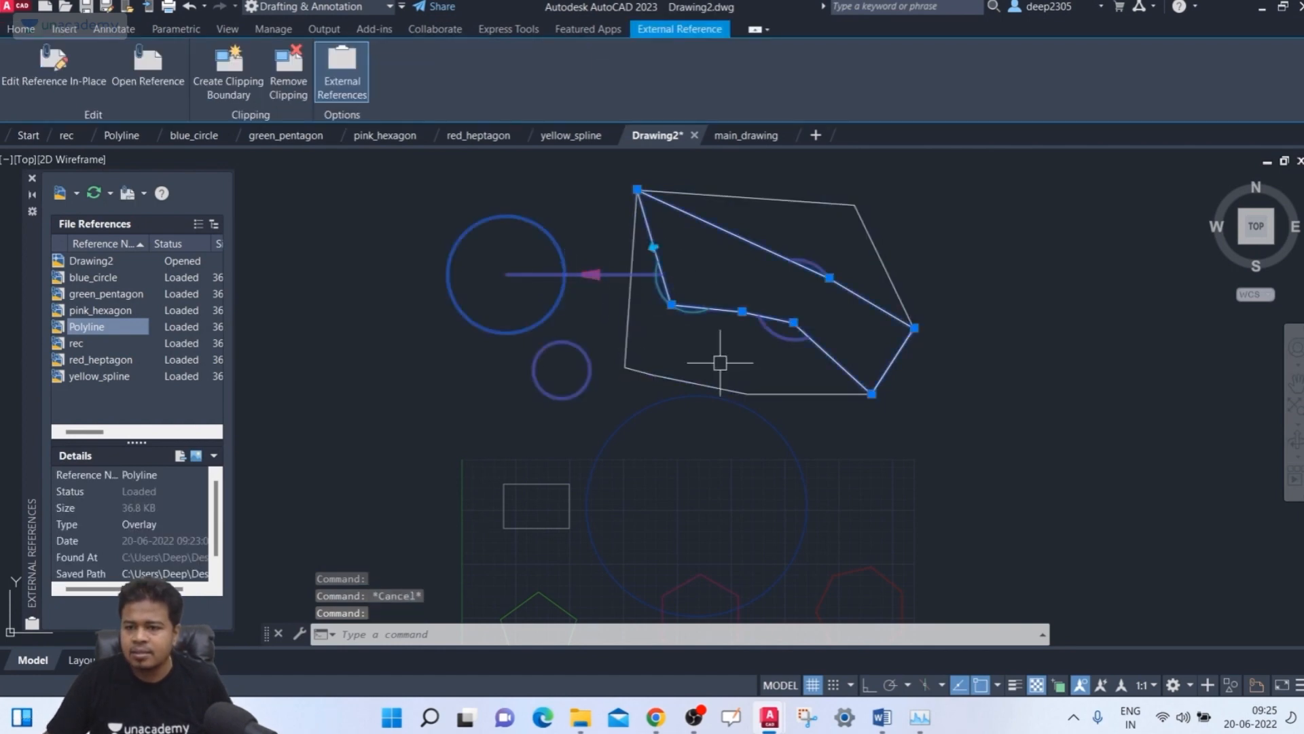
{"action": "left_click", "coordinate": [299, 88]}
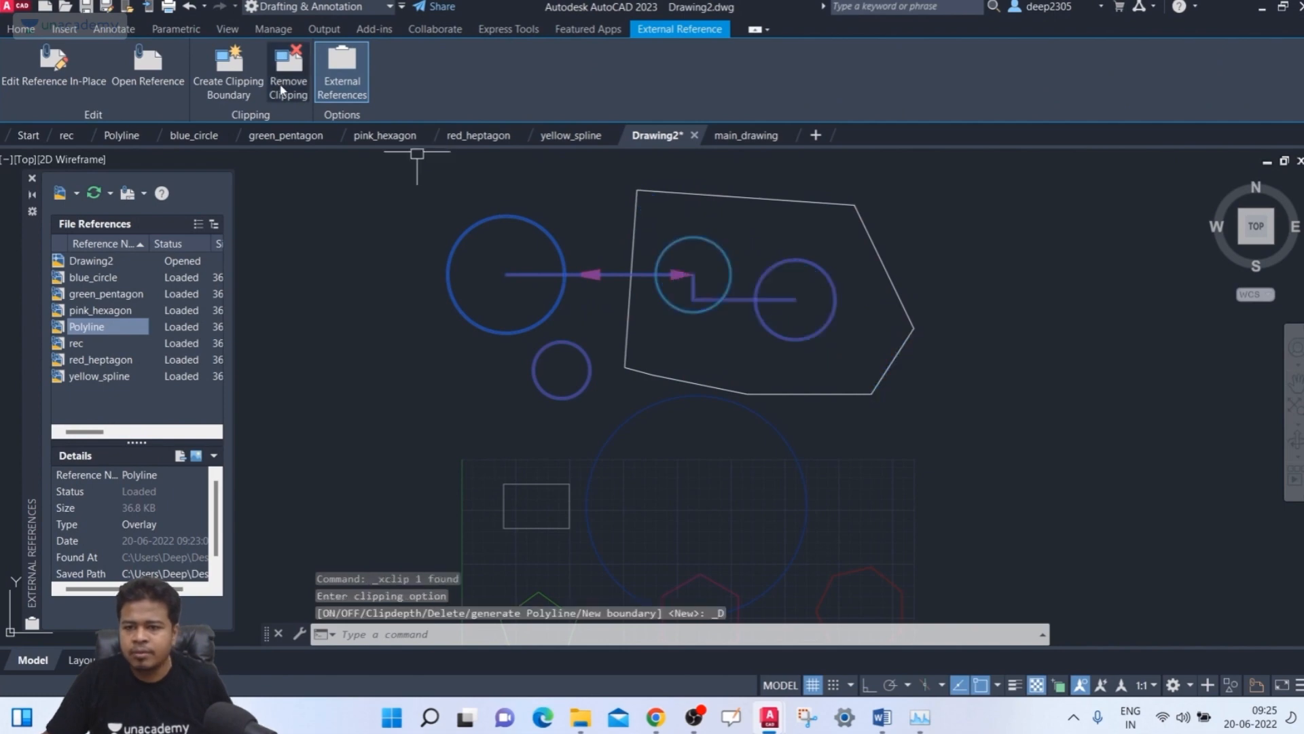
{"action": "key", "text": "Escape"}
- Erase the closed polyline drawn around the green and right pink circles
{"action": "left_click", "coordinate": [972, 324]}
{"action": "left_click", "coordinate": [904, 380]}
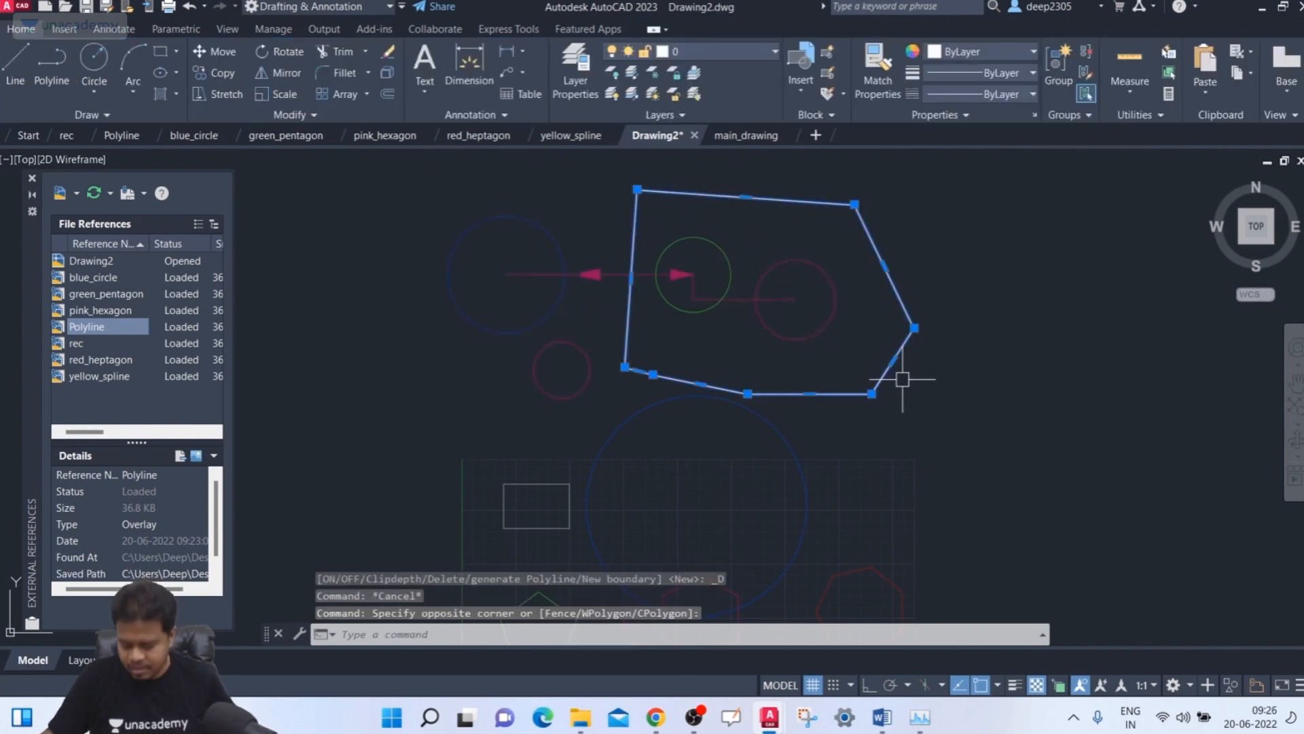
{"action": "key", "text": "Delete"}
{"action": "middle_click_drag", "start_coordinate": [904, 382], "coordinate": [921, 390]}
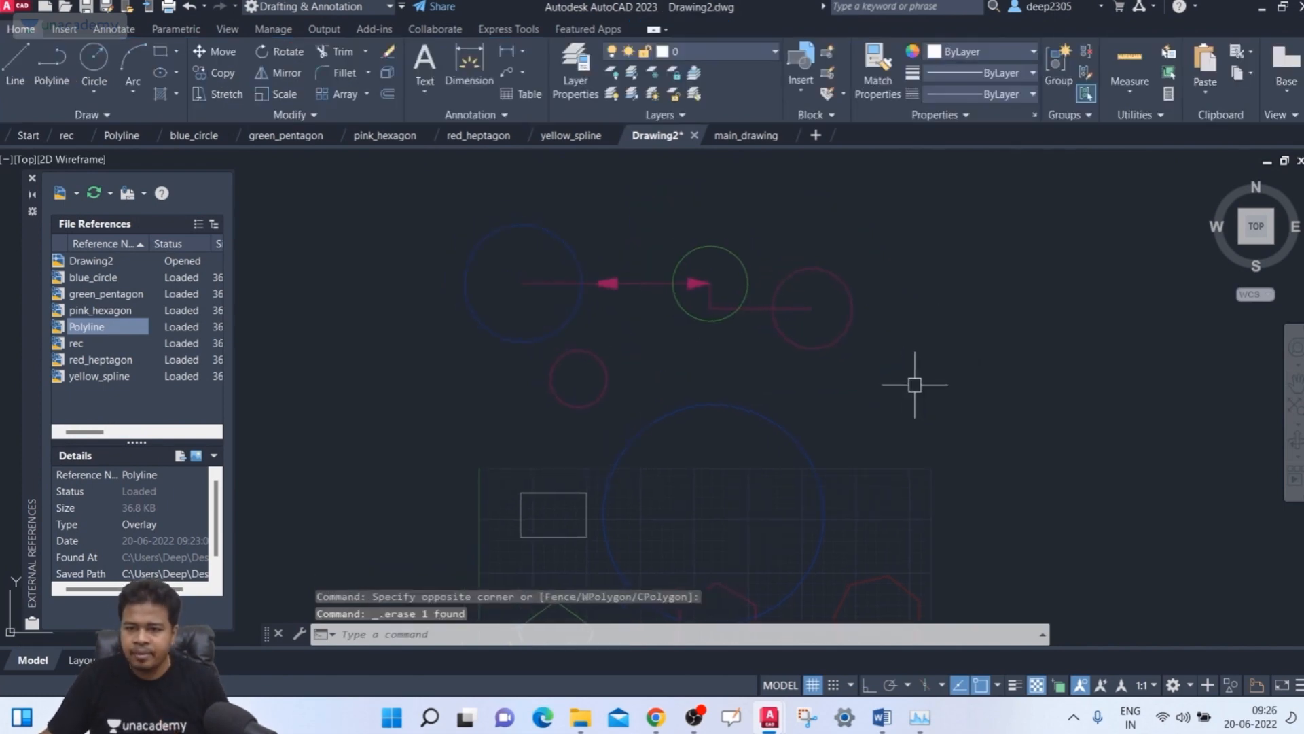
- Clip the Polyline reference with a six-point polygonal boundary starting at the green circle's centre and enclosing most of the right pink circle
{"action": "left_click", "coordinate": [887, 219]}
{"action": "left_click", "coordinate": [804, 317]}
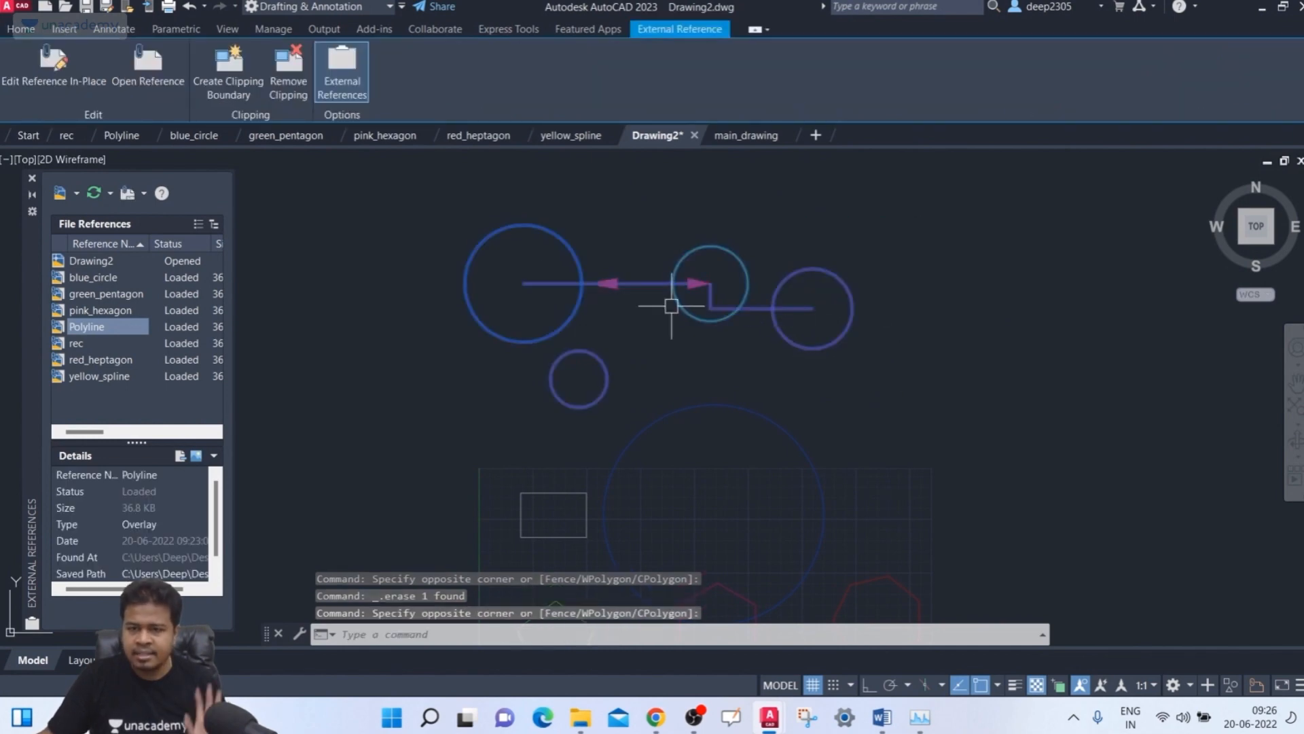
{"action": "left_click", "coordinate": [237, 89]}
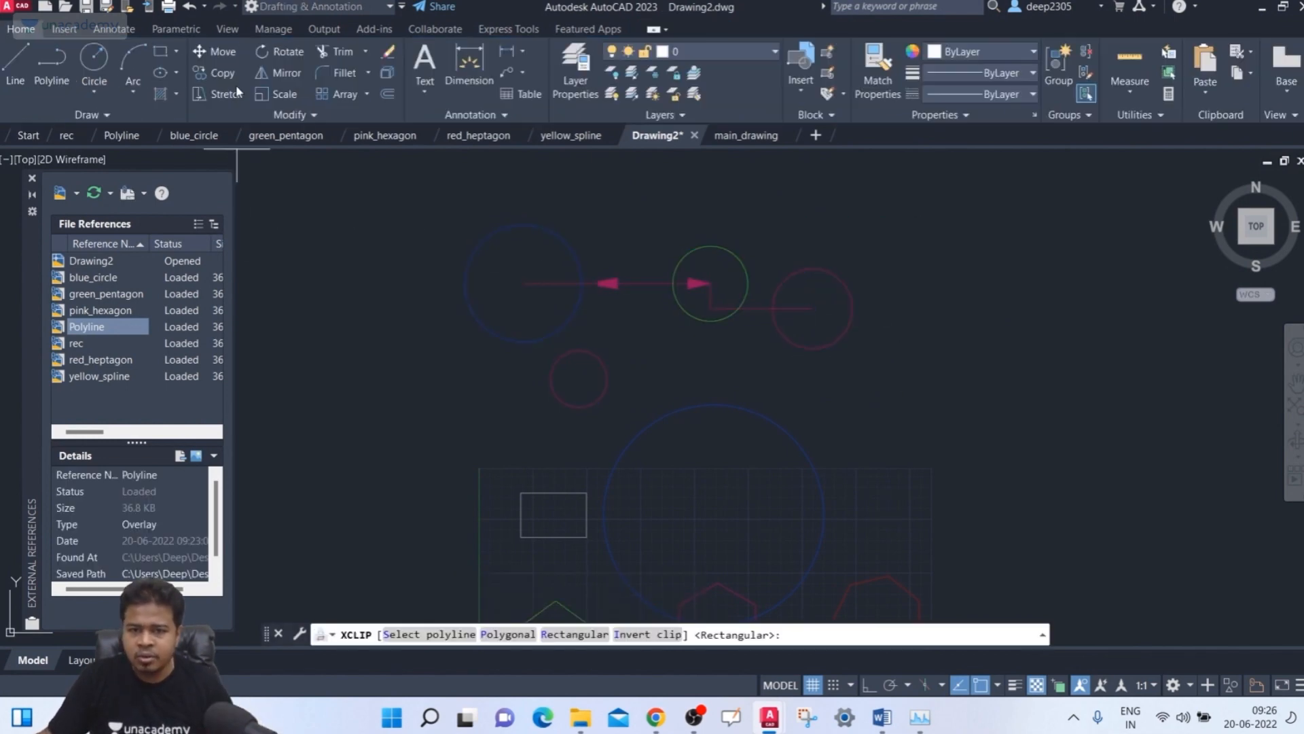
{"action": "left_click", "coordinate": [504, 637]}
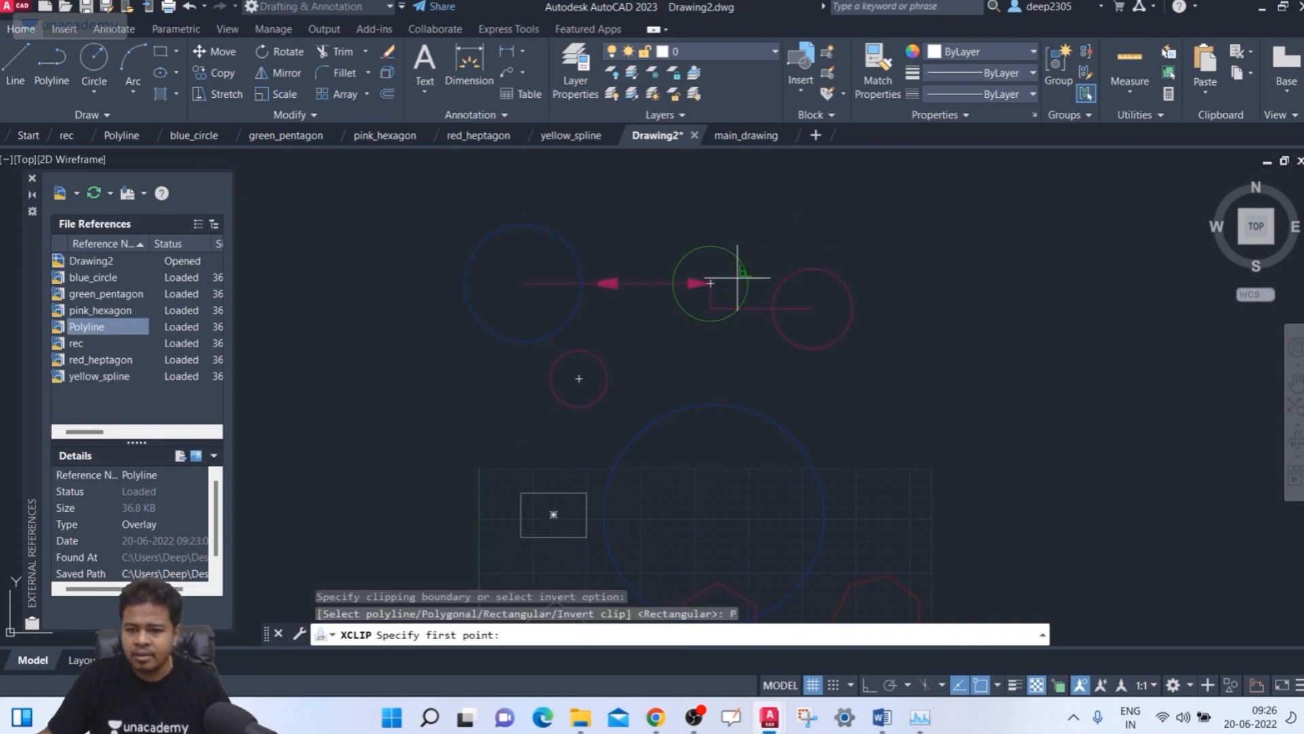
{"action": "left_click", "coordinate": [710, 283]}
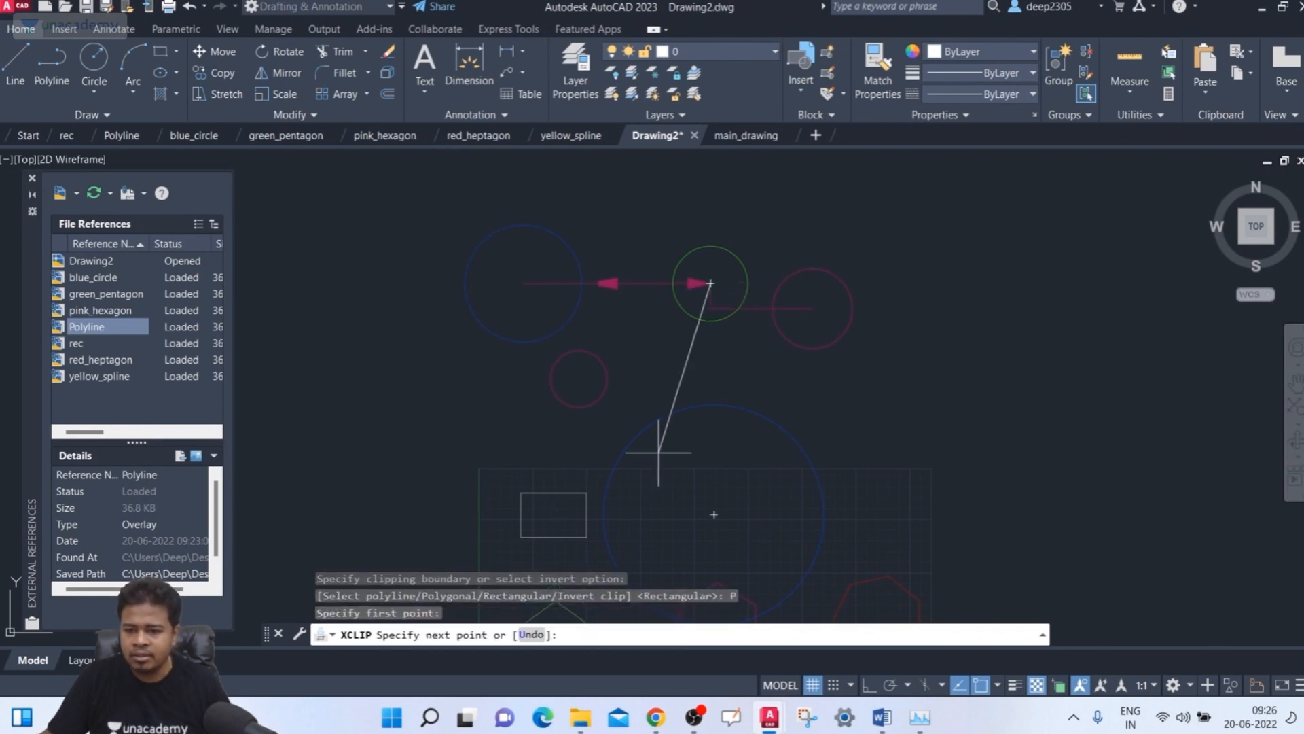
{"action": "left_click", "coordinate": [682, 353]}
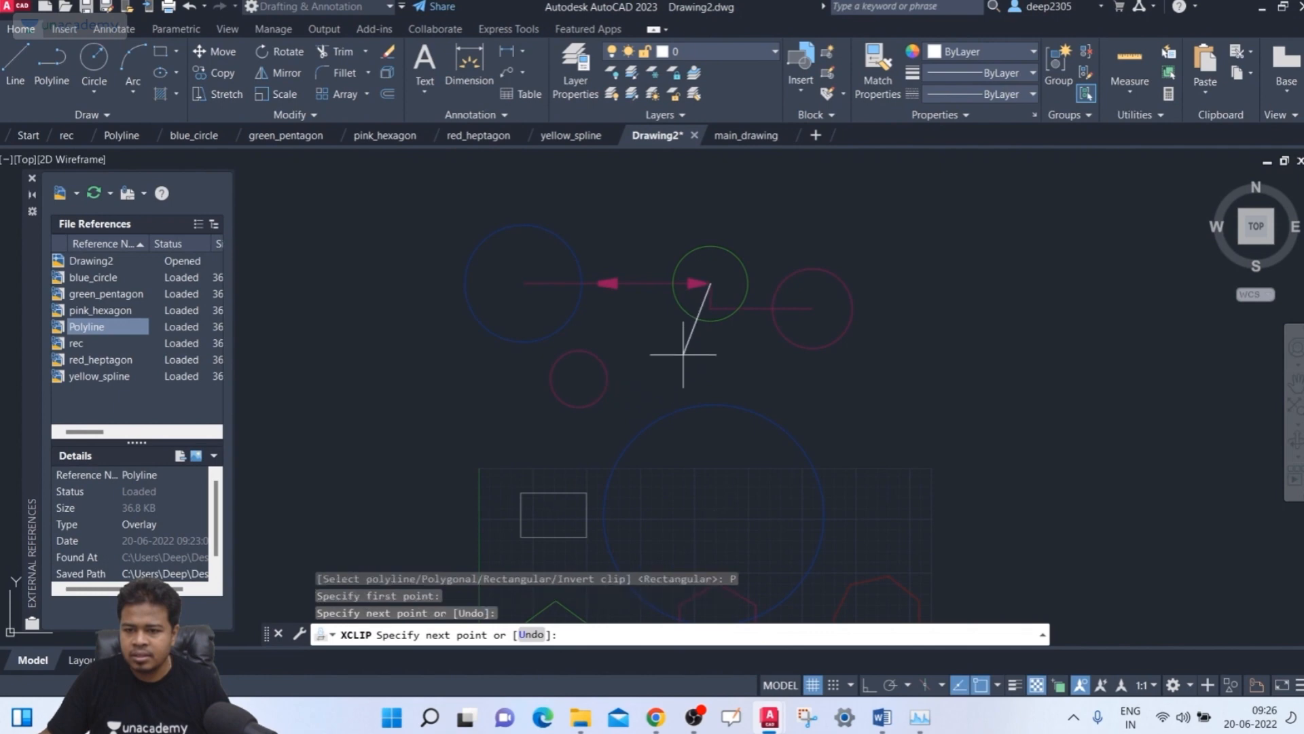
{"action": "left_click", "coordinate": [830, 387]}
{"action": "left_click", "coordinate": [869, 251]}
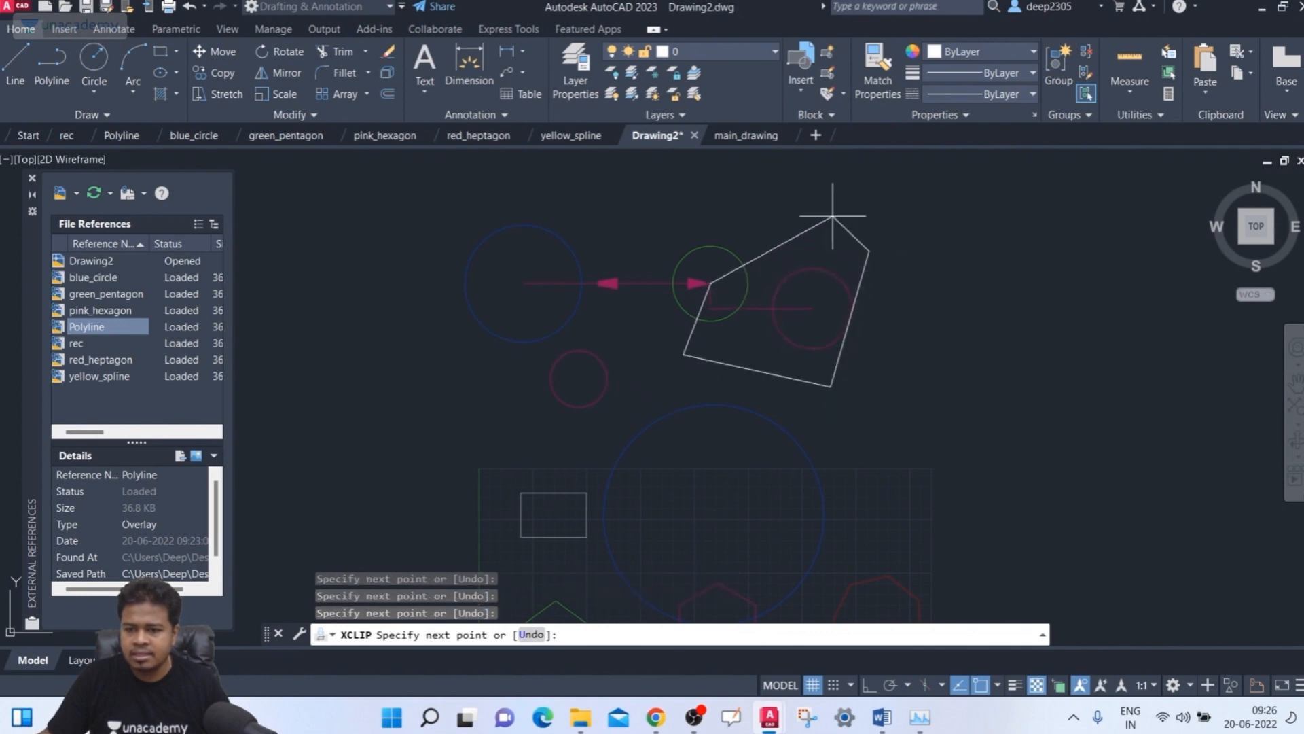
{"action": "left_click", "coordinate": [754, 197]}
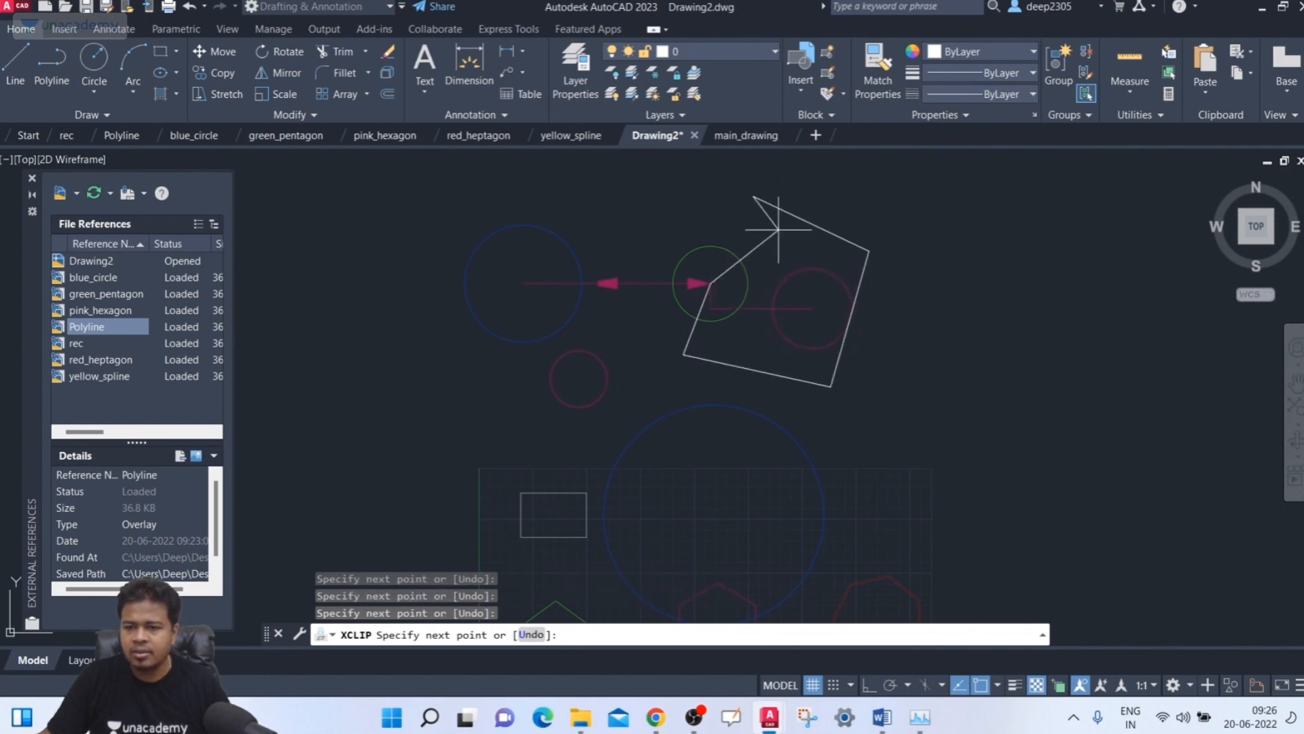
{"action": "left_click", "coordinate": [735, 203]}
{"action": "key", "text": "Return"}
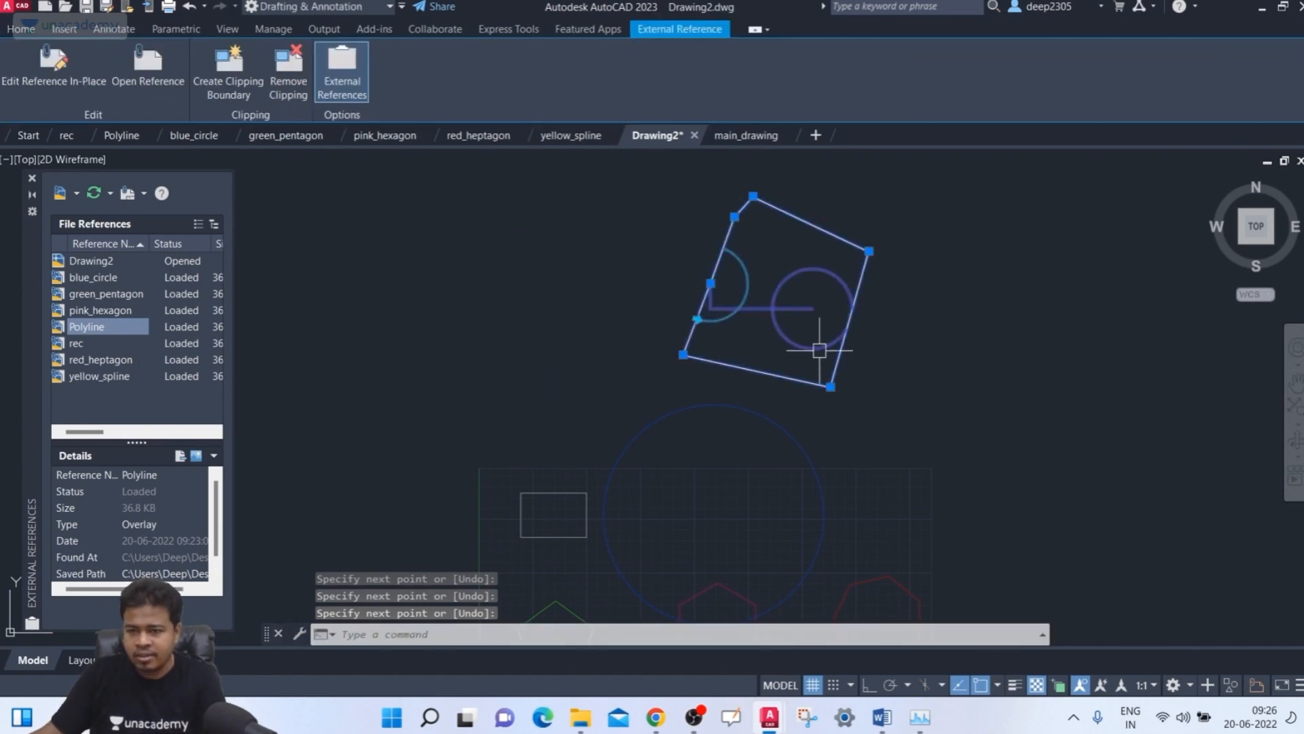
- Invert the polygonal clip boundary to show the outside portion, and invert it back to the inside portion
{"action": "scroll", "coordinate": [699, 315], "scroll_direction": "up", "scroll_amount": 4}
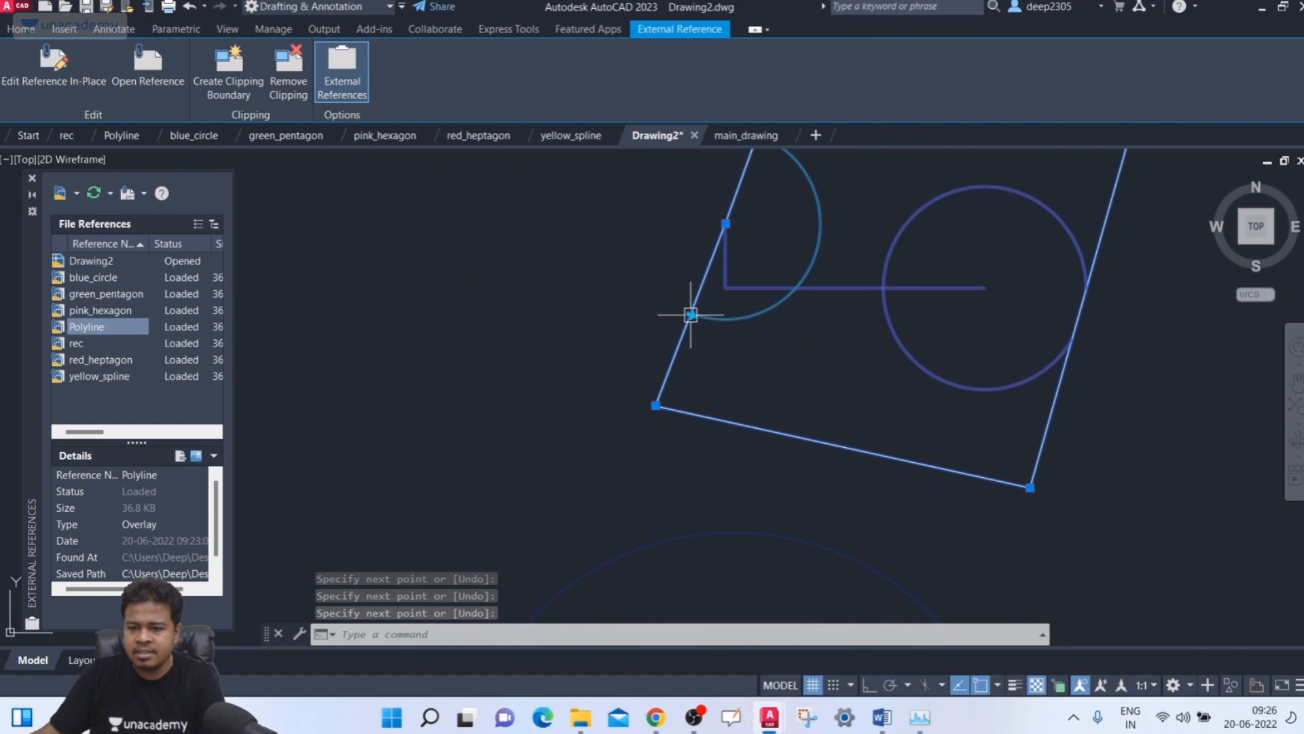
{"action": "left_click", "coordinate": [690, 315]}
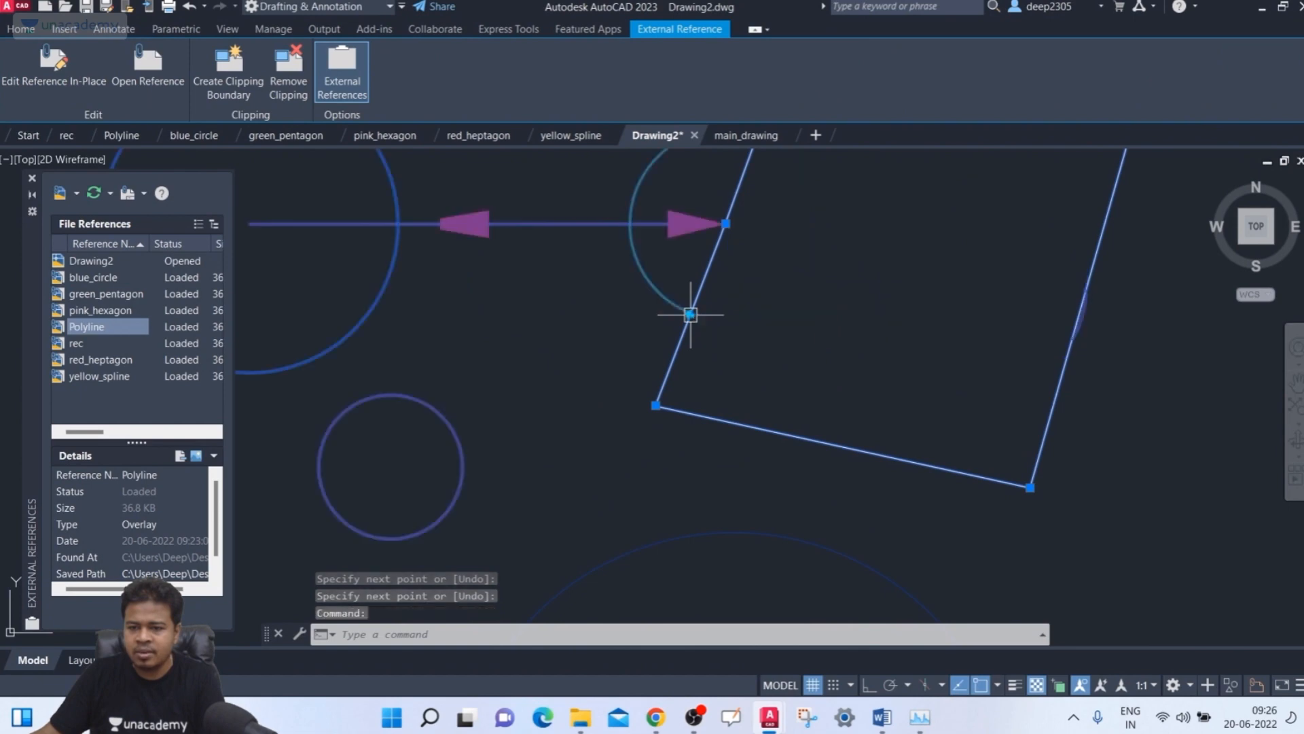
{"action": "scroll", "coordinate": [690, 315], "scroll_direction": "down", "scroll_amount": 2}
{"action": "left_click", "coordinate": [690, 314]}
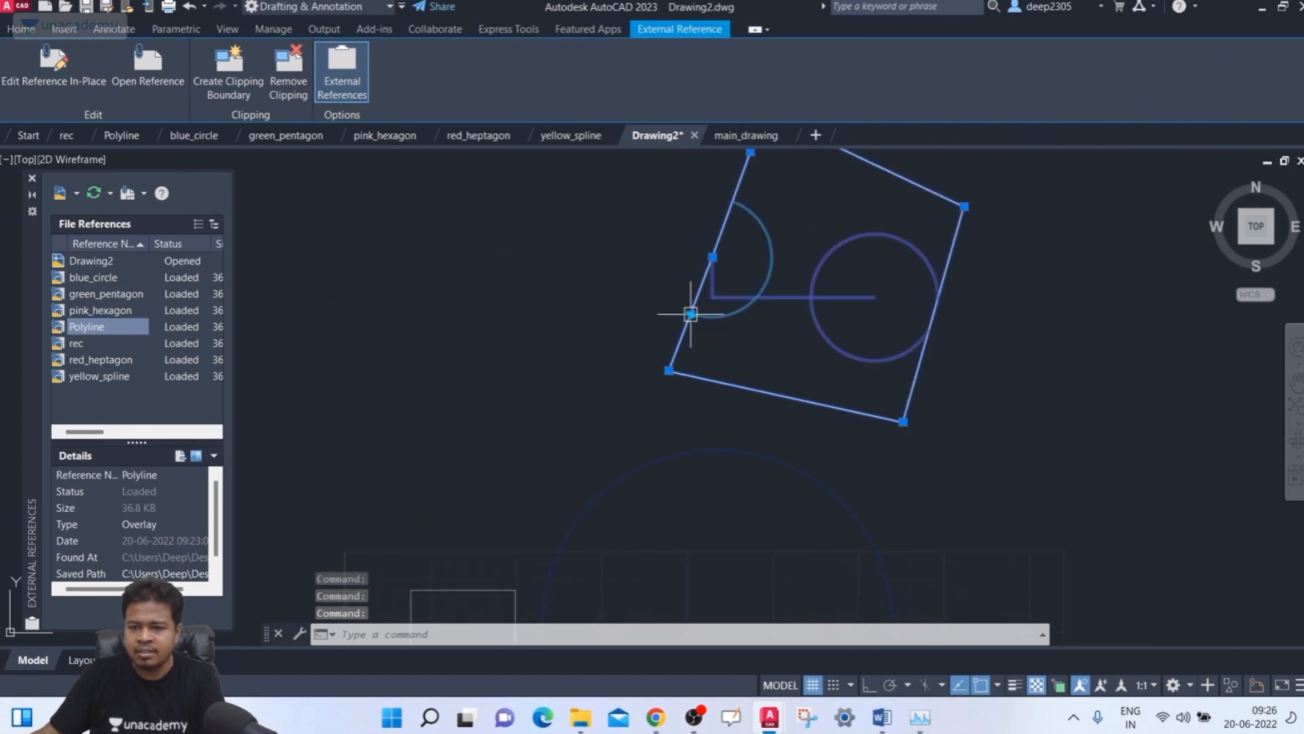
- Remove the six-point polygonal clipping from the Polyline reference and deselect the reference
{"action": "left_click", "coordinate": [690, 314]}
{"action": "left_click", "coordinate": [690, 315]}
{"action": "left_click", "coordinate": [289, 68]}
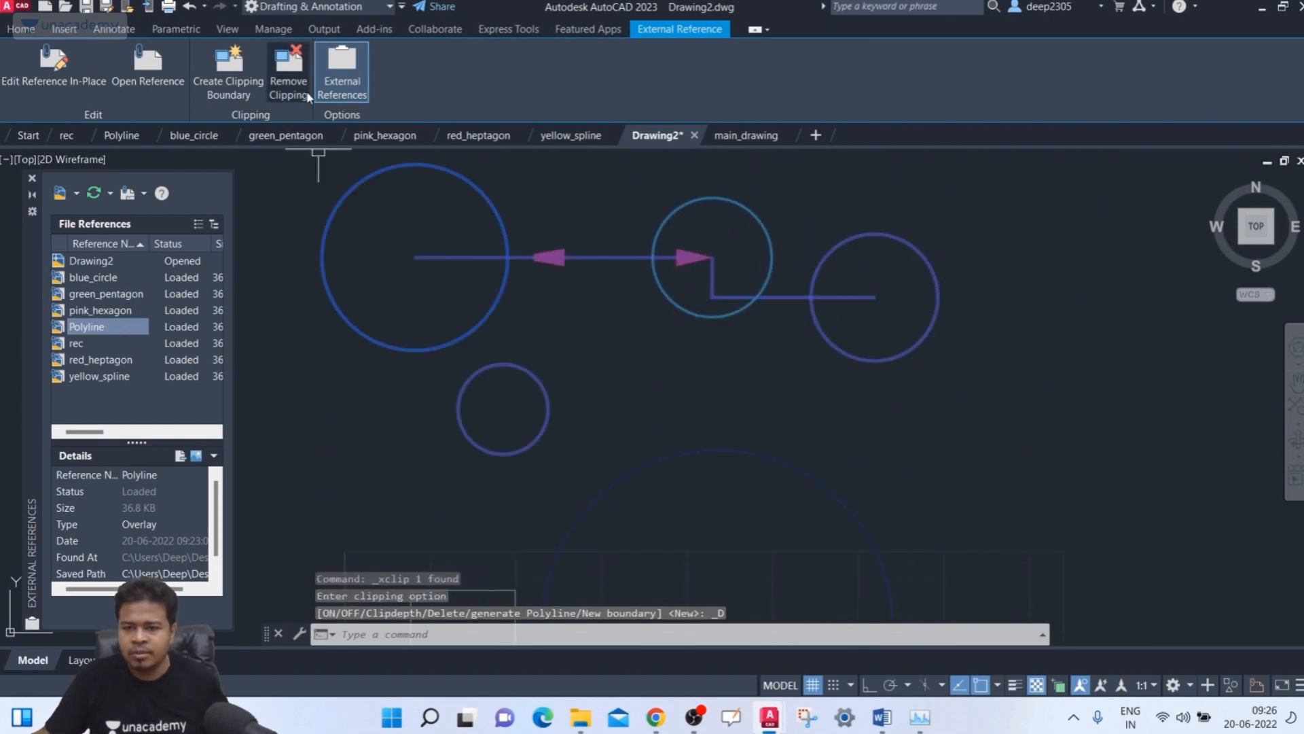
{"action": "key", "text": "Escape"}
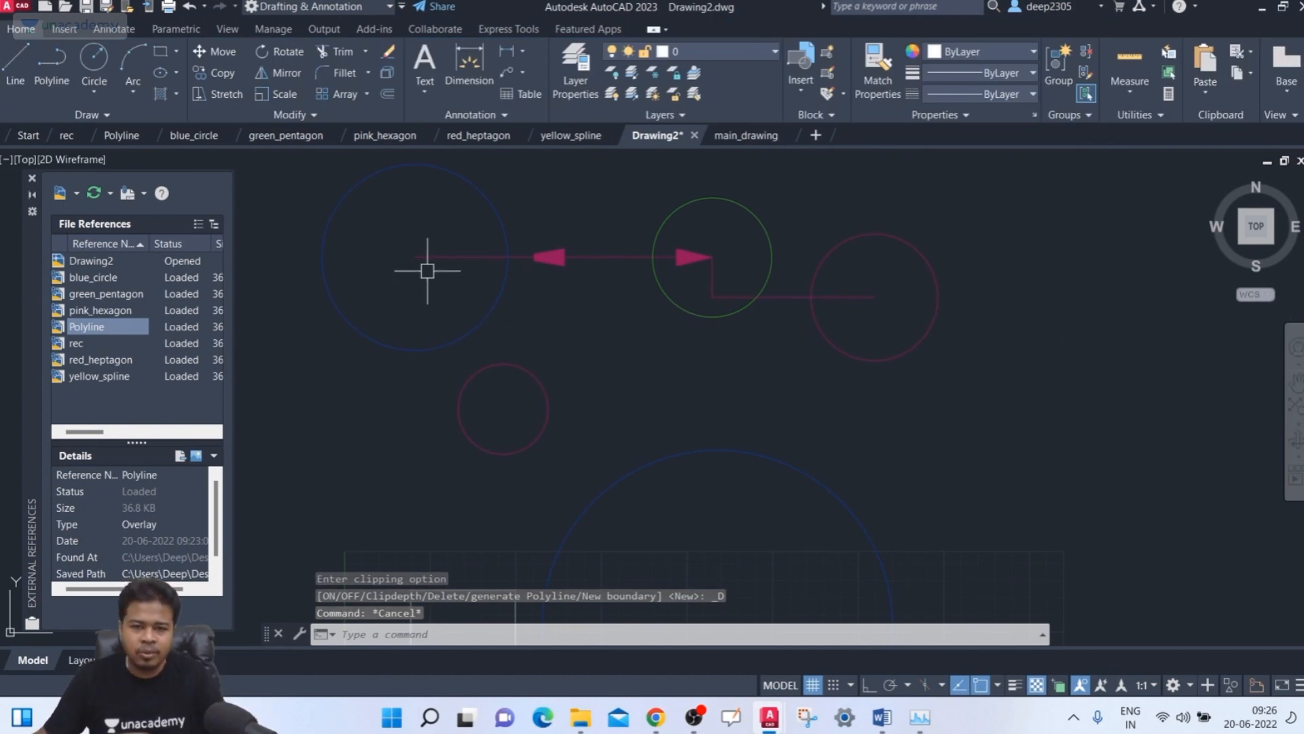
- Clip the Polyline reference with a four-point polygonal boundary cutting through the green circle and enclosing the whole right pink circle
{"action": "left_click", "coordinate": [529, 203]}
{"action": "left_click", "coordinate": [451, 256]}
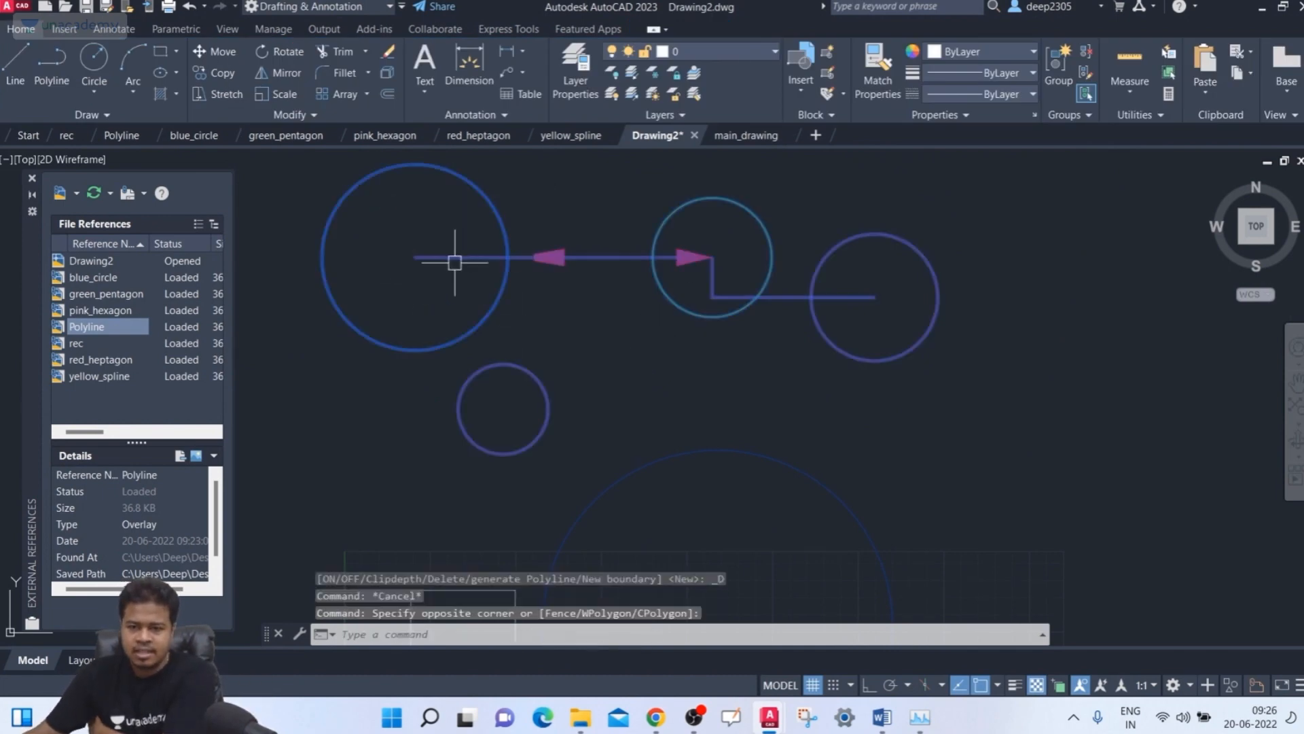
{"action": "left_click", "coordinate": [229, 68]}
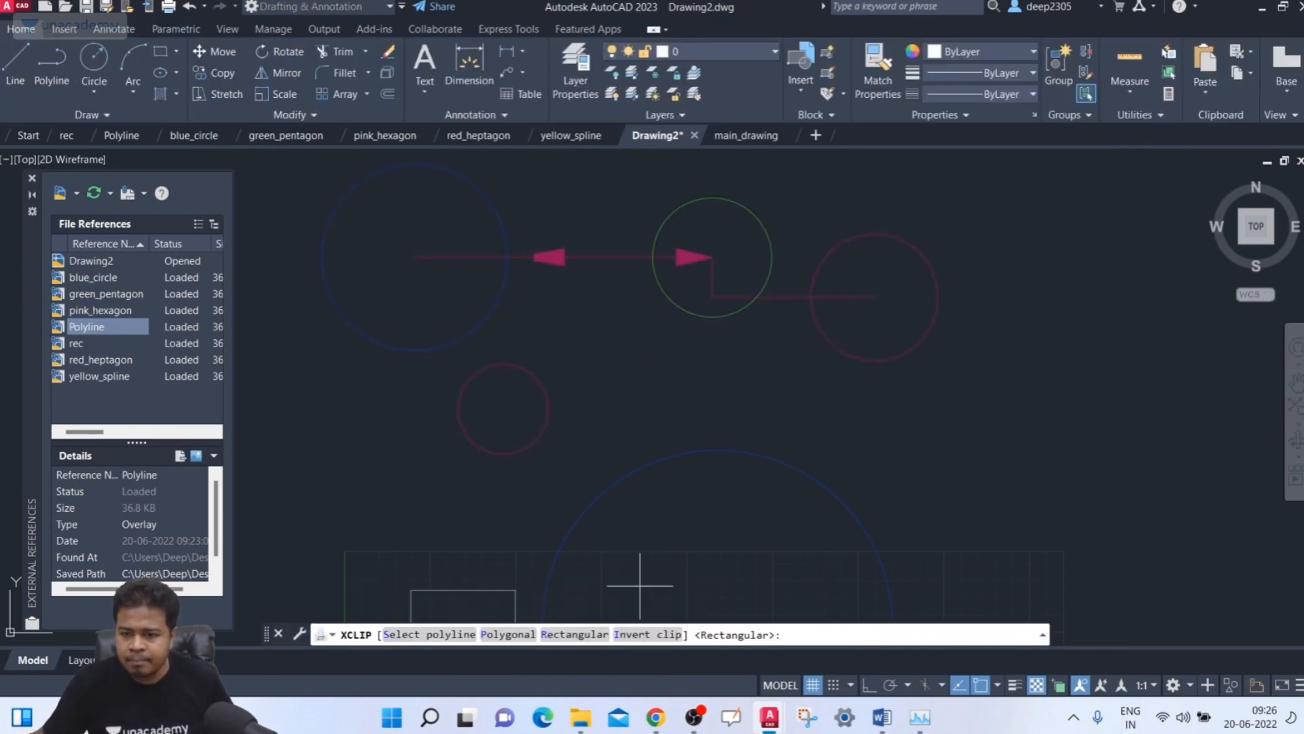
{"action": "left_click", "coordinate": [508, 634]}
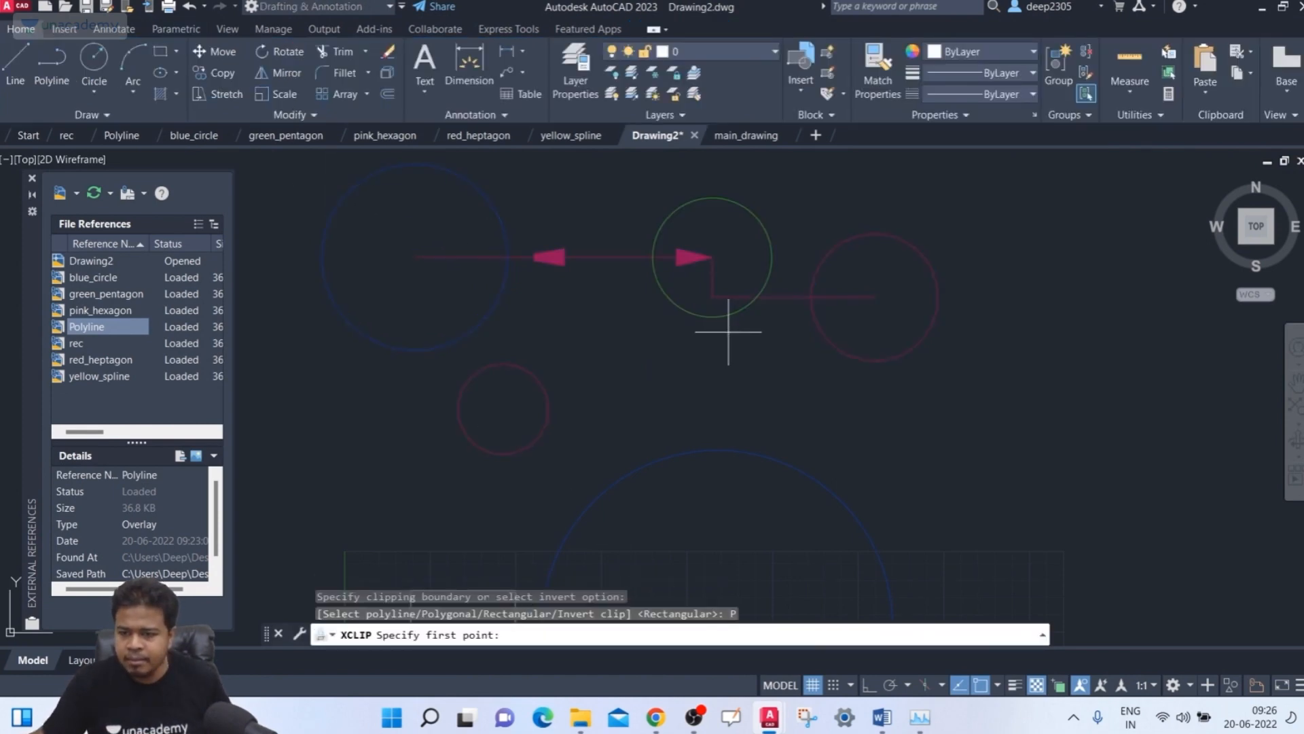
{"action": "left_click", "coordinate": [722, 360]}
{"action": "left_click", "coordinate": [726, 199]}
{"action": "left_click", "coordinate": [943, 178]}
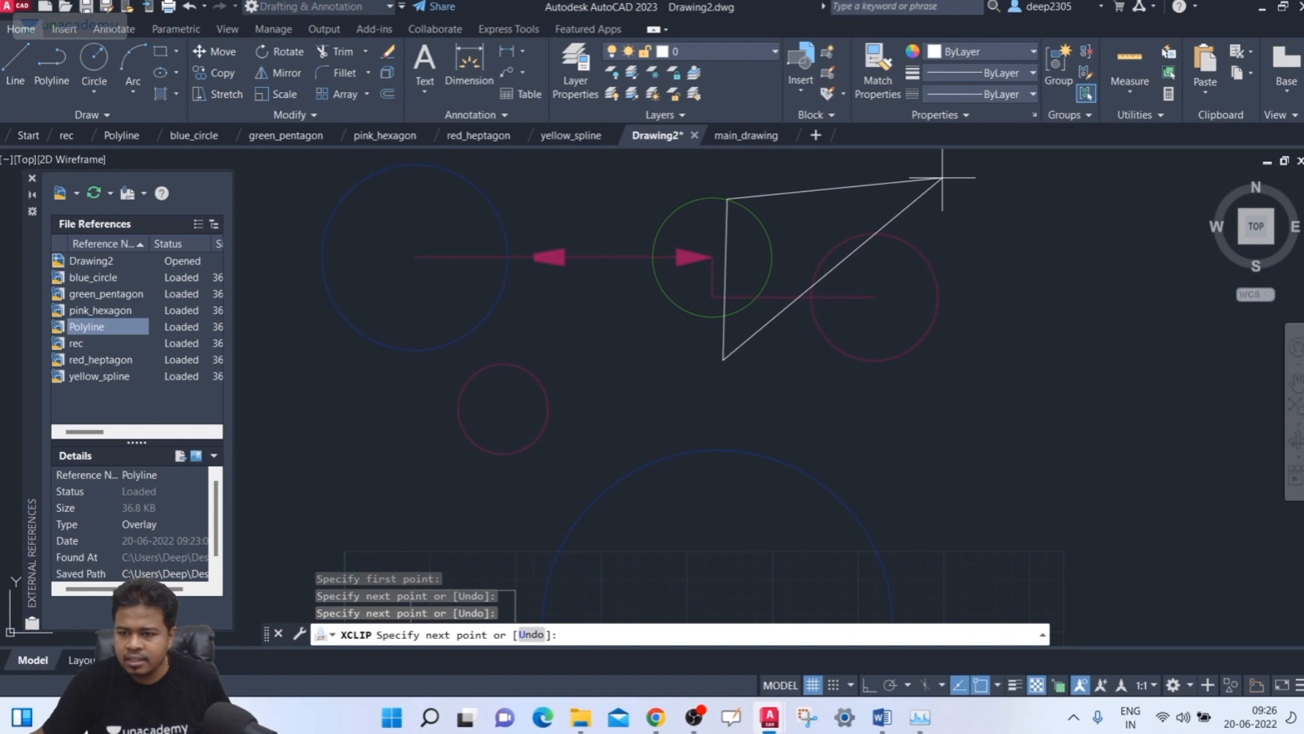
{"action": "left_click", "coordinate": [1027, 390]}
{"action": "key", "text": "Return"}
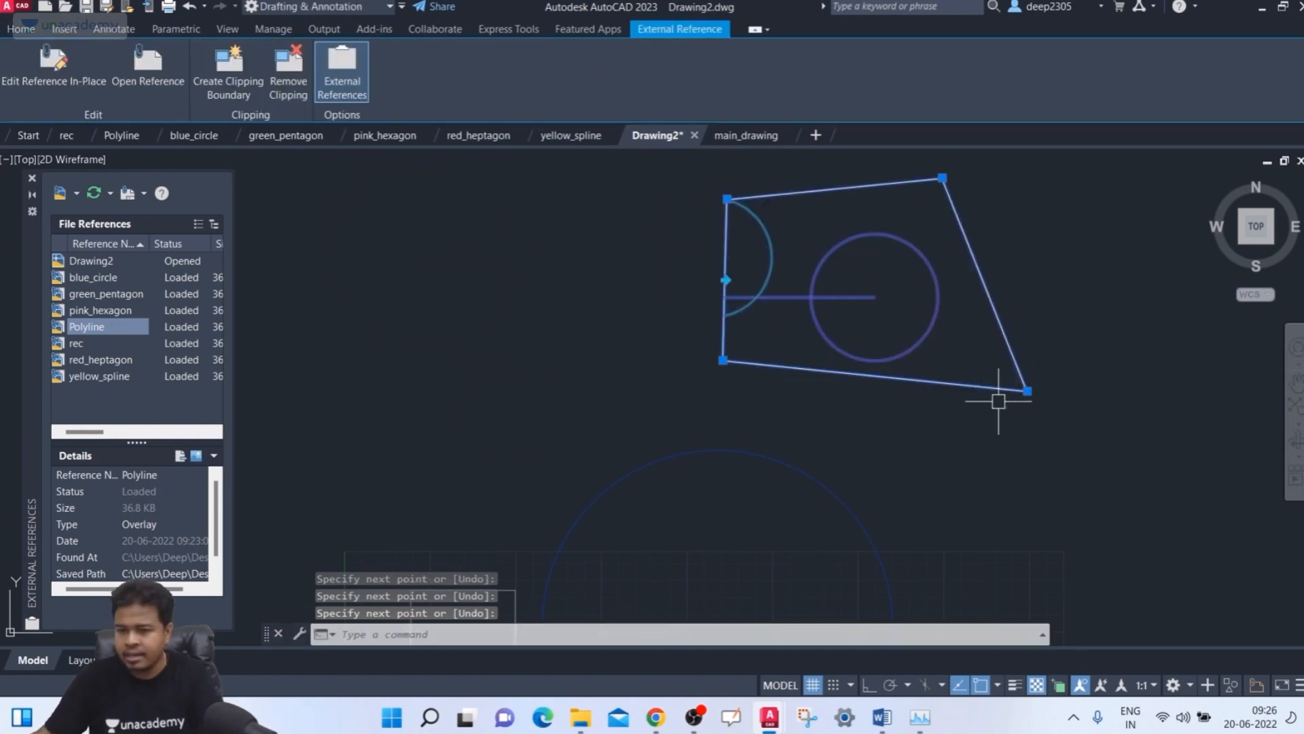
{"action": "middle_click_drag", "start_coordinate": [861, 318], "coordinate": [809, 362]}
{"action": "scroll", "coordinate": [809, 362], "scroll_direction": "up", "scroll_amount": 2}
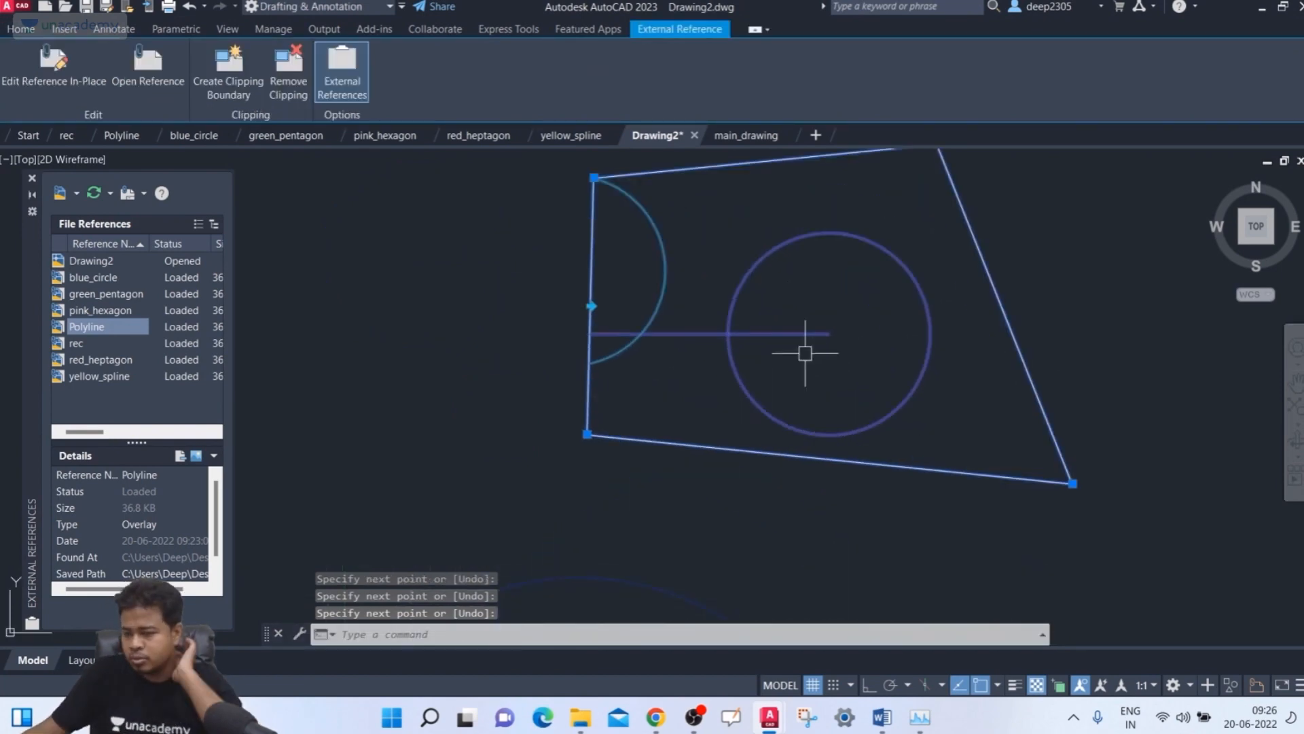
{"action": "scroll", "coordinate": [792, 357], "scroll_direction": "down", "scroll_amount": 2}
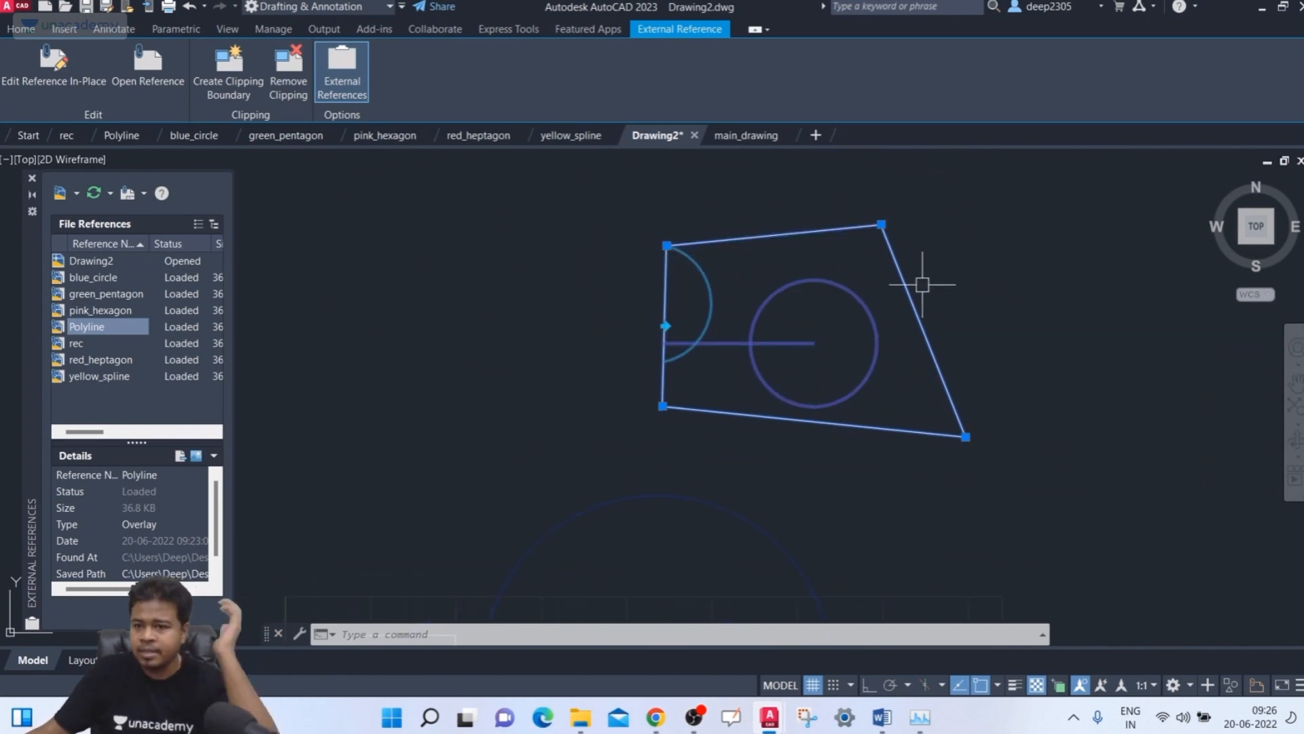
- Scale the clipped Polyline reference by a factor of 2 about the centre of the pink circle inside the boundary
{"action": "key", "text": "Escape"}
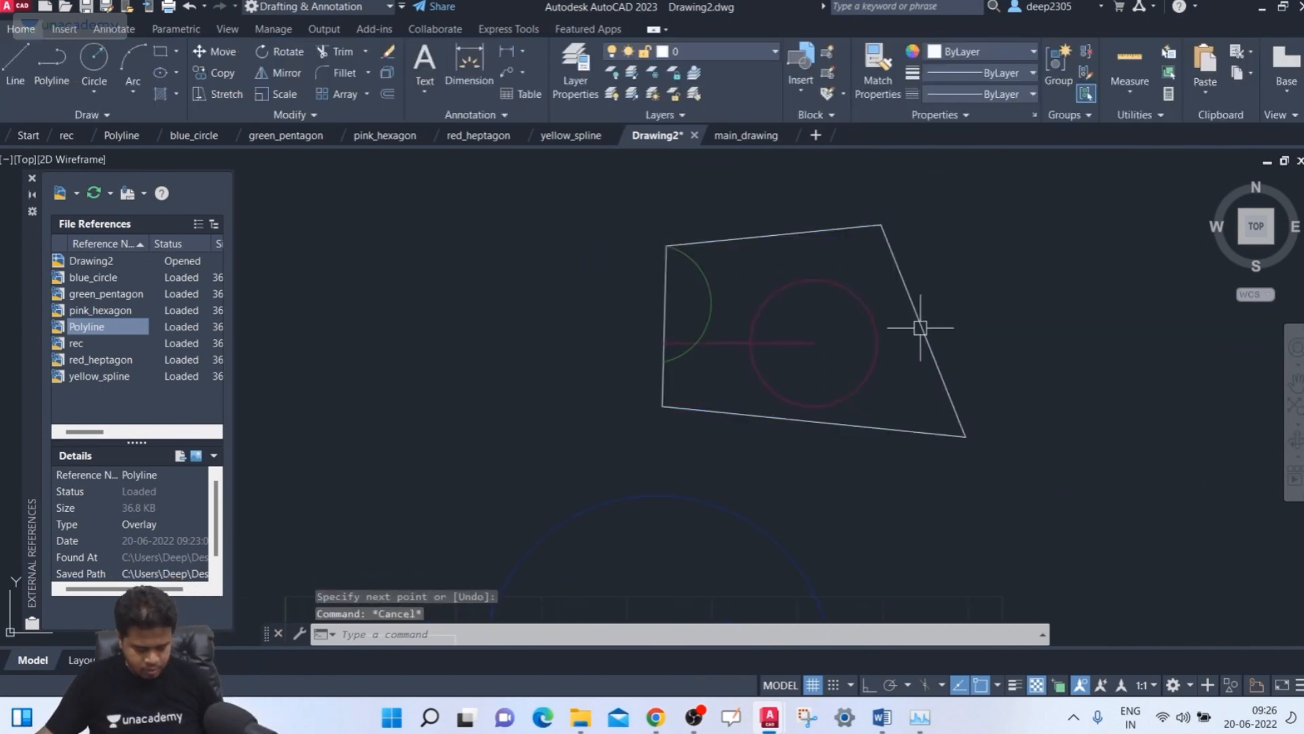
{"action": "type", "text": "sc"}
{"action": "key", "text": "Return"}
{"action": "left_click", "coordinate": [952, 285]}
{"action": "left_click", "coordinate": [909, 337]}
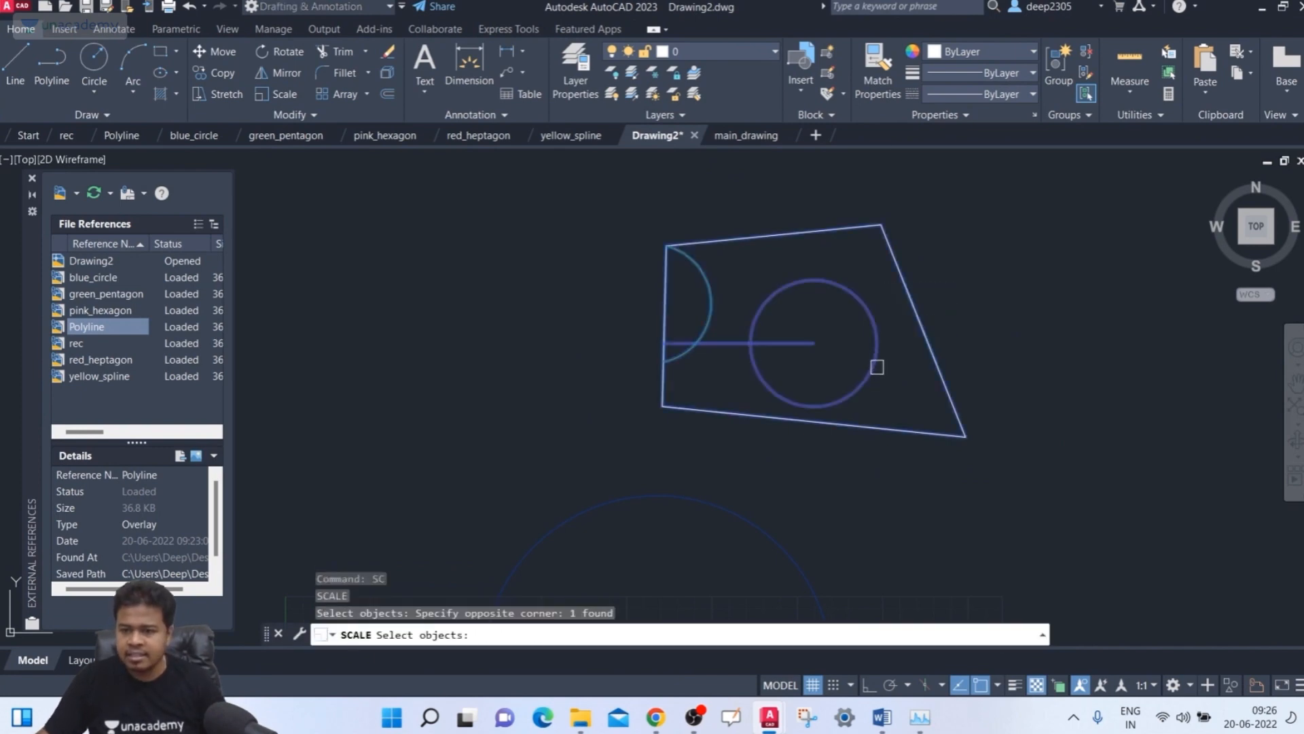
{"action": "key", "text": "Return"}
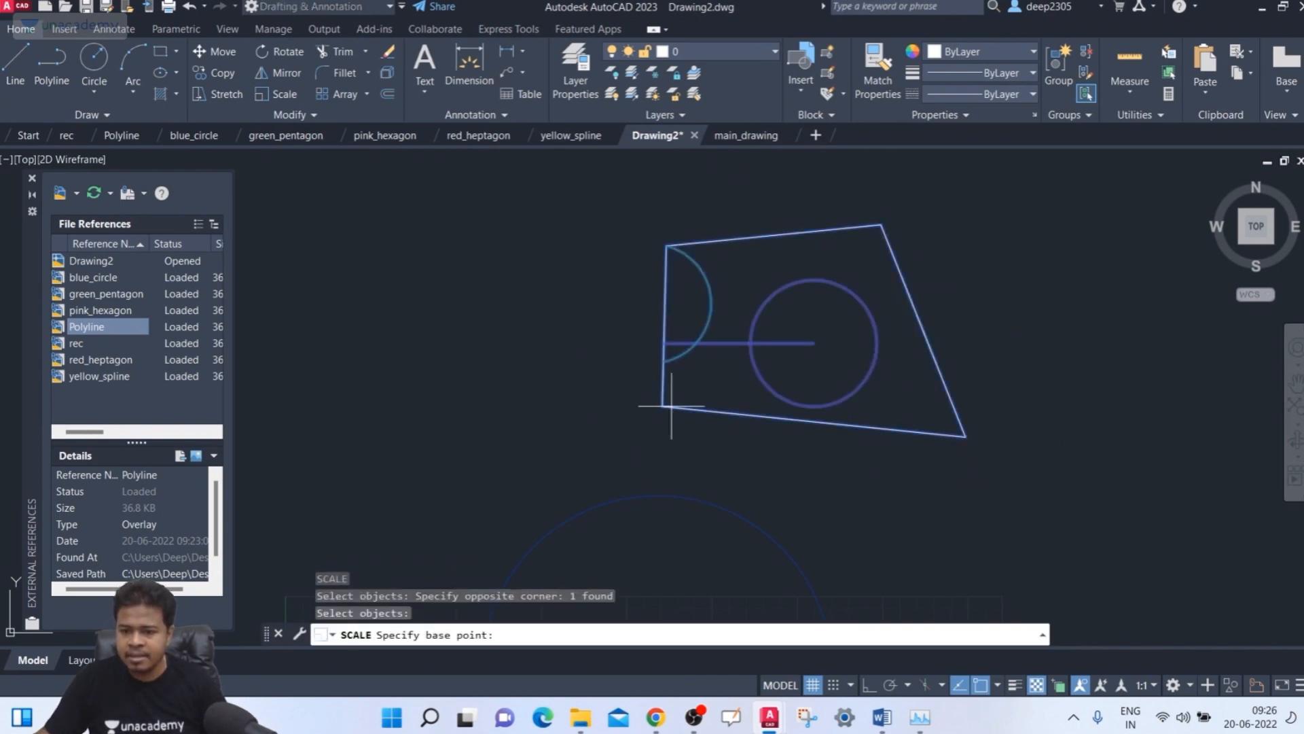
{"action": "left_click", "coordinate": [814, 342]}
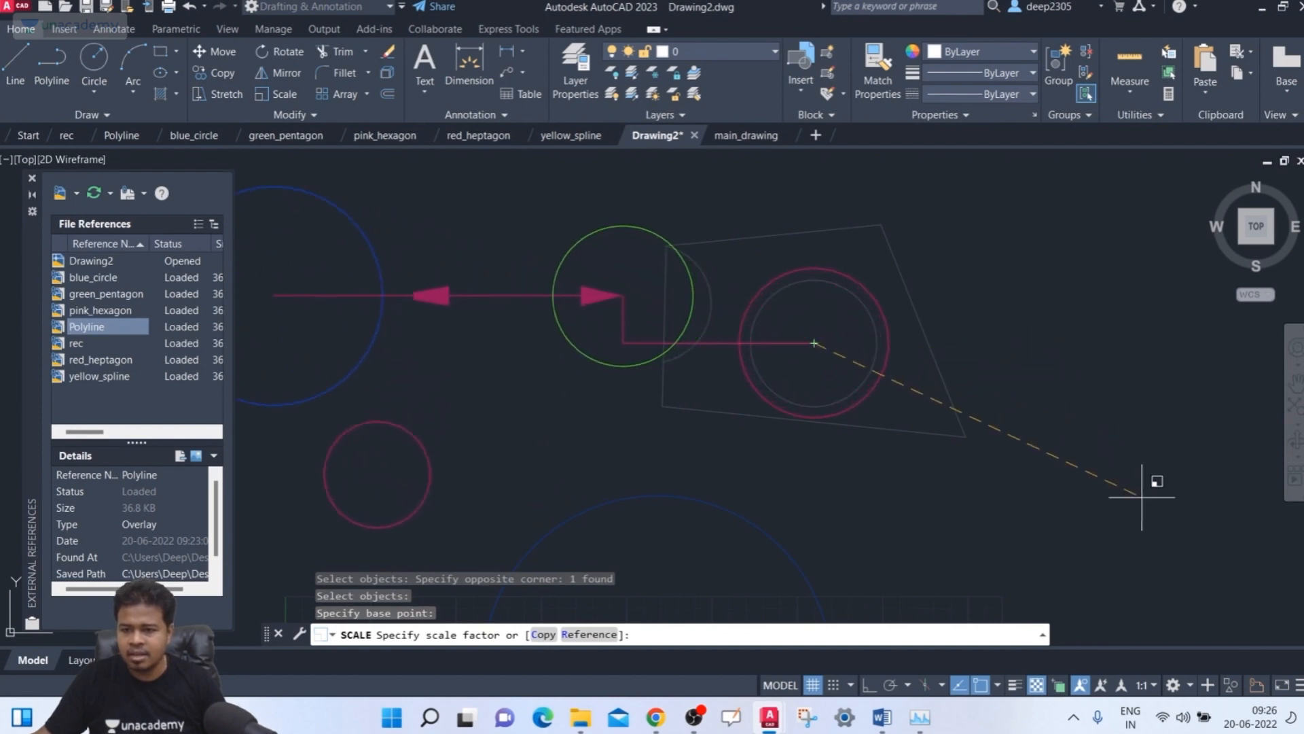
{"action": "type", "text": "2"}
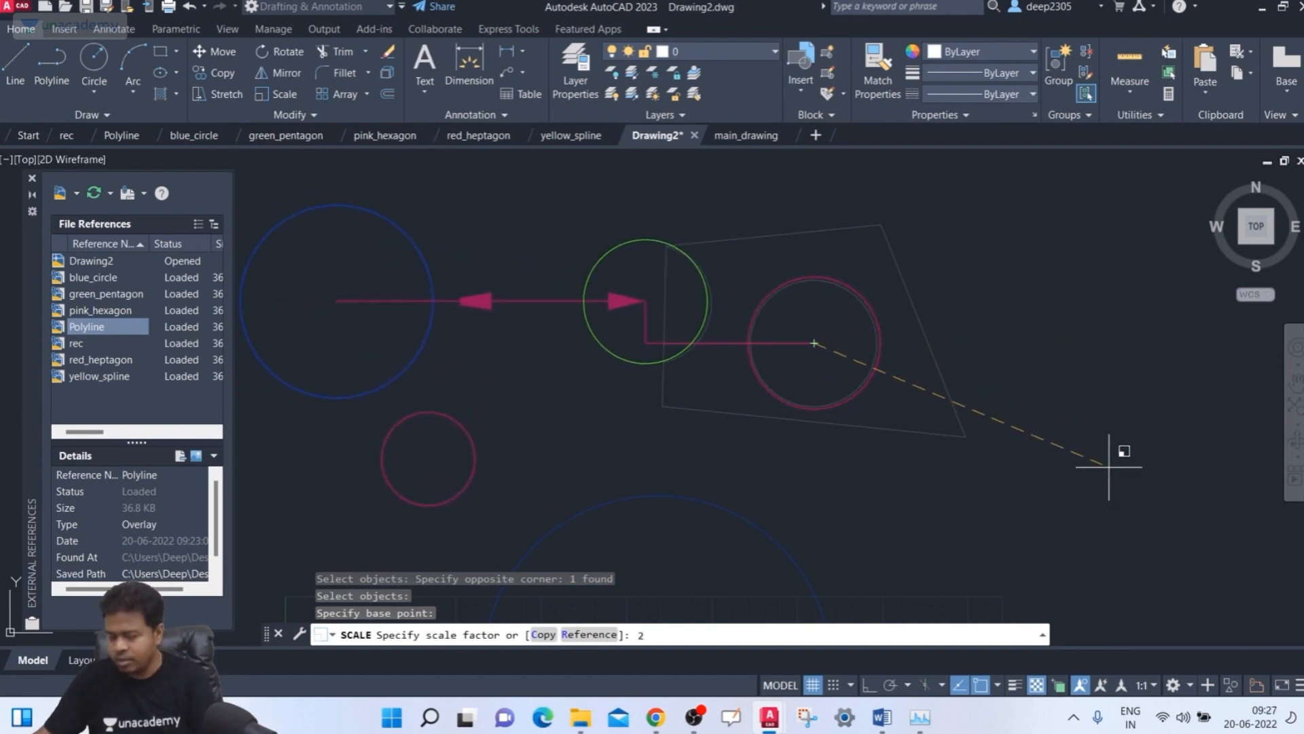
{"action": "key", "text": "Return"}
{"action": "scroll", "coordinate": [960, 385], "scroll_direction": "down", "scroll_amount": 2}
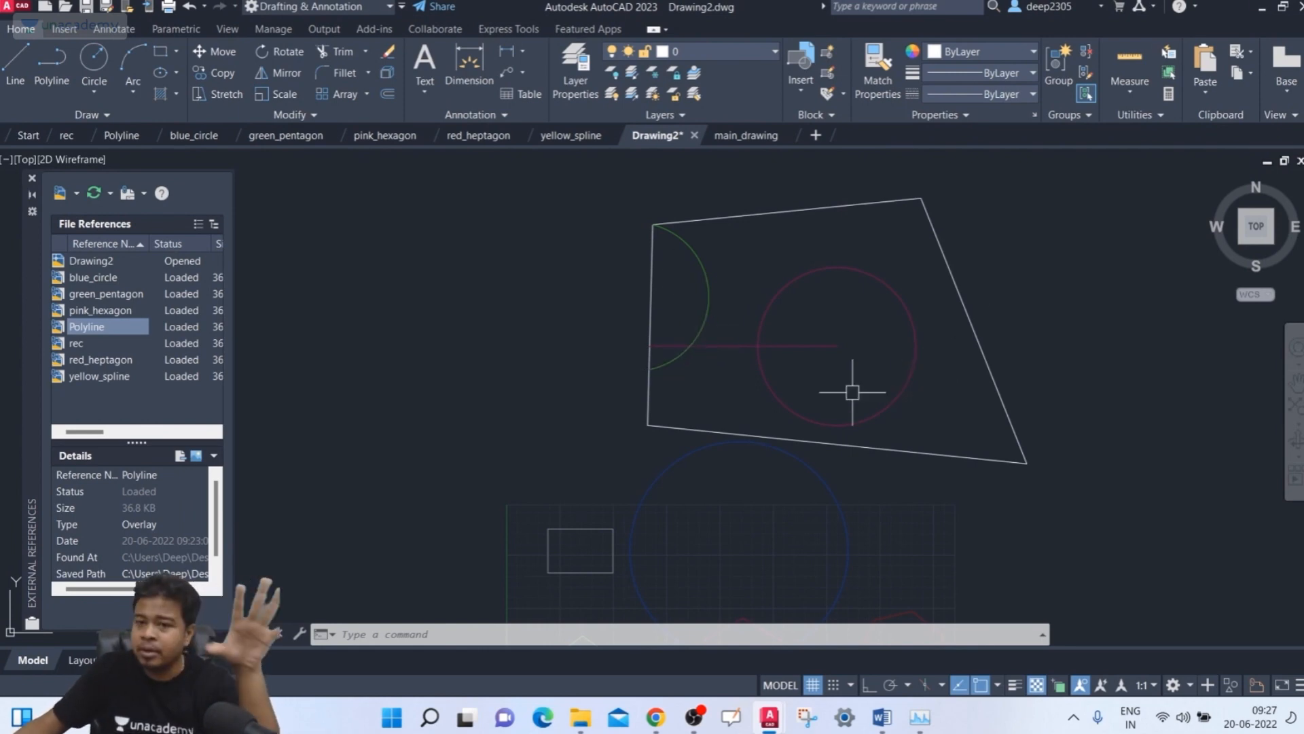
- Add a diameter dimension to the green circle of the clipped Polyline reference
{"action": "left_click", "coordinate": [468, 65]}
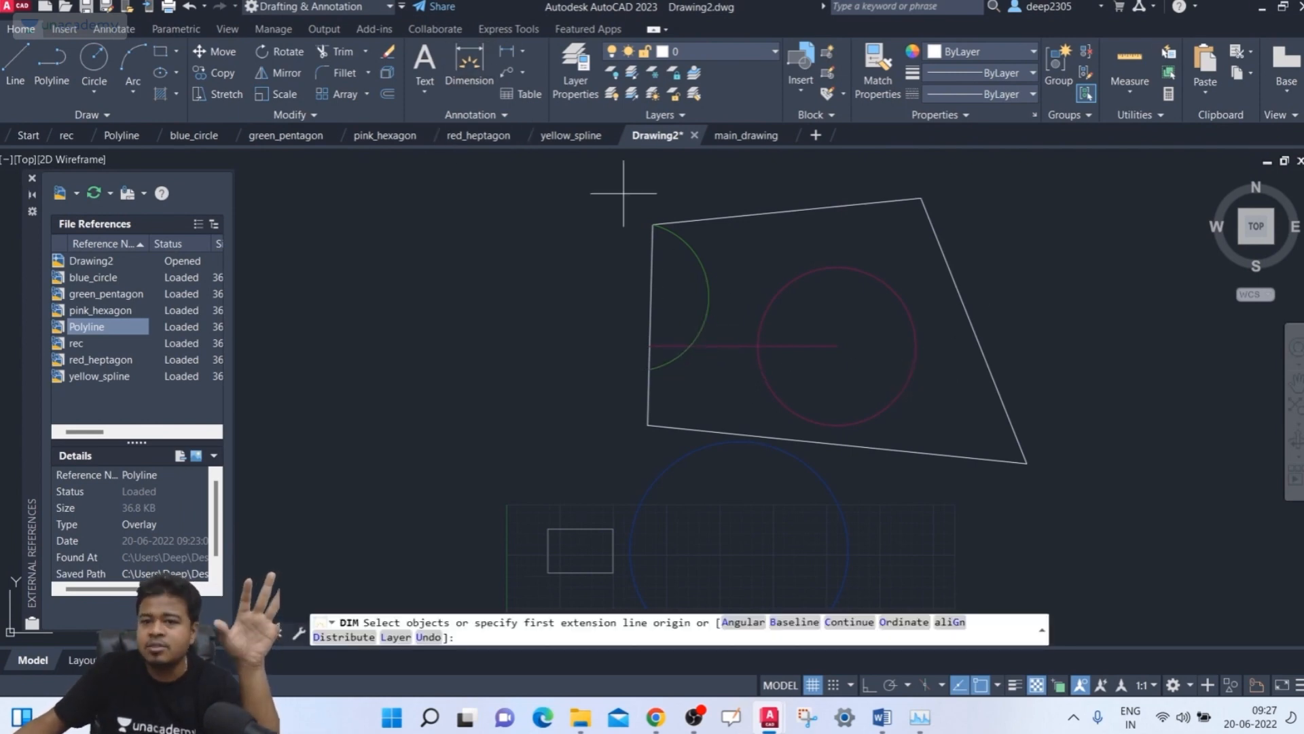
{"action": "left_click", "coordinate": [696, 257]}
{"action": "left_click", "coordinate": [751, 252]}
{"action": "scroll", "coordinate": [749, 248], "scroll_direction": "up", "scroll_amount": 6}
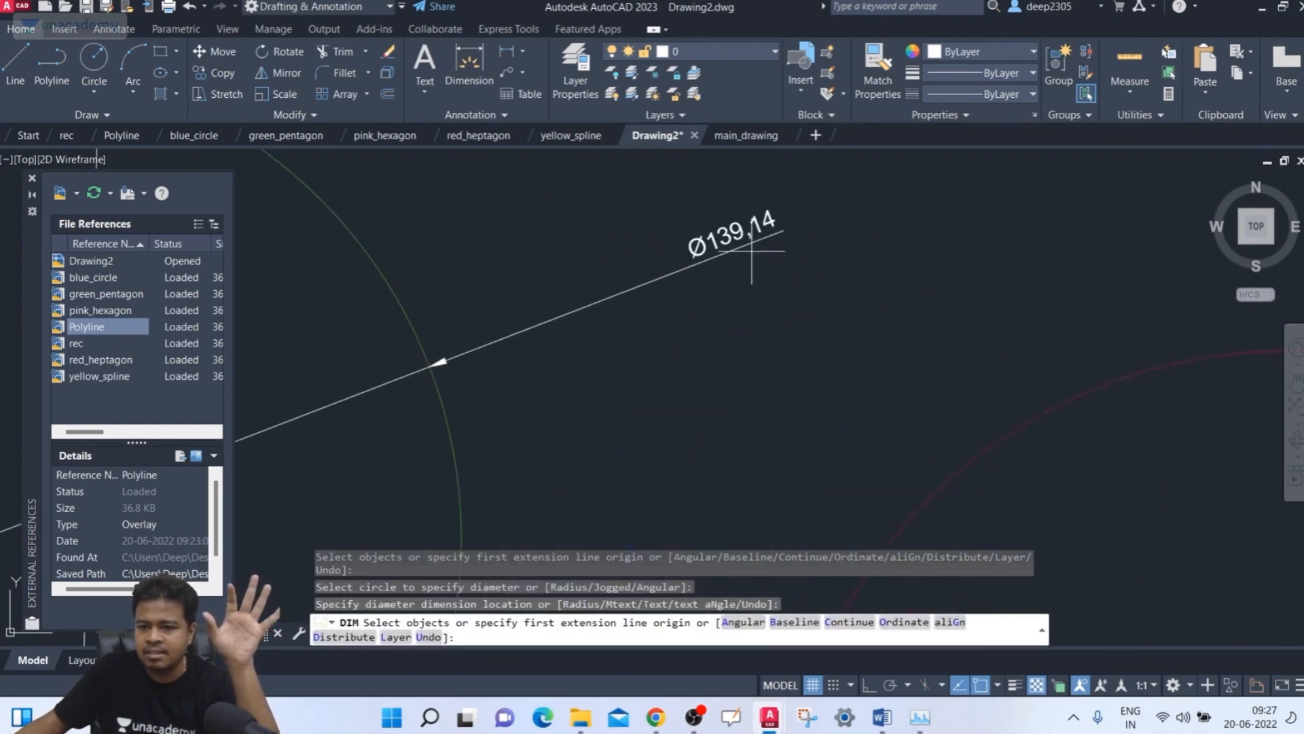
{"action": "scroll", "coordinate": [747, 252], "scroll_direction": "down", "scroll_amount": 2}
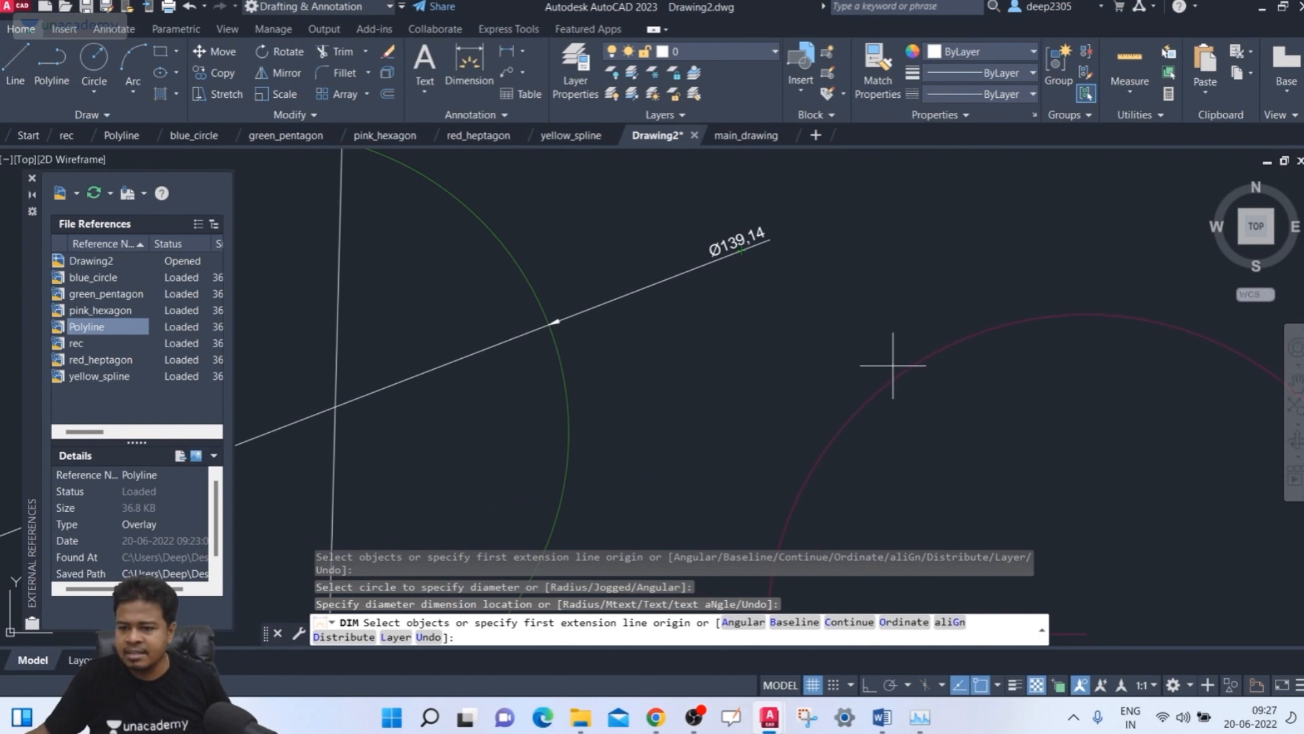
{"action": "scroll", "coordinate": [892, 364], "scroll_direction": "down", "scroll_amount": 6}
{"action": "key", "text": "Escape"}
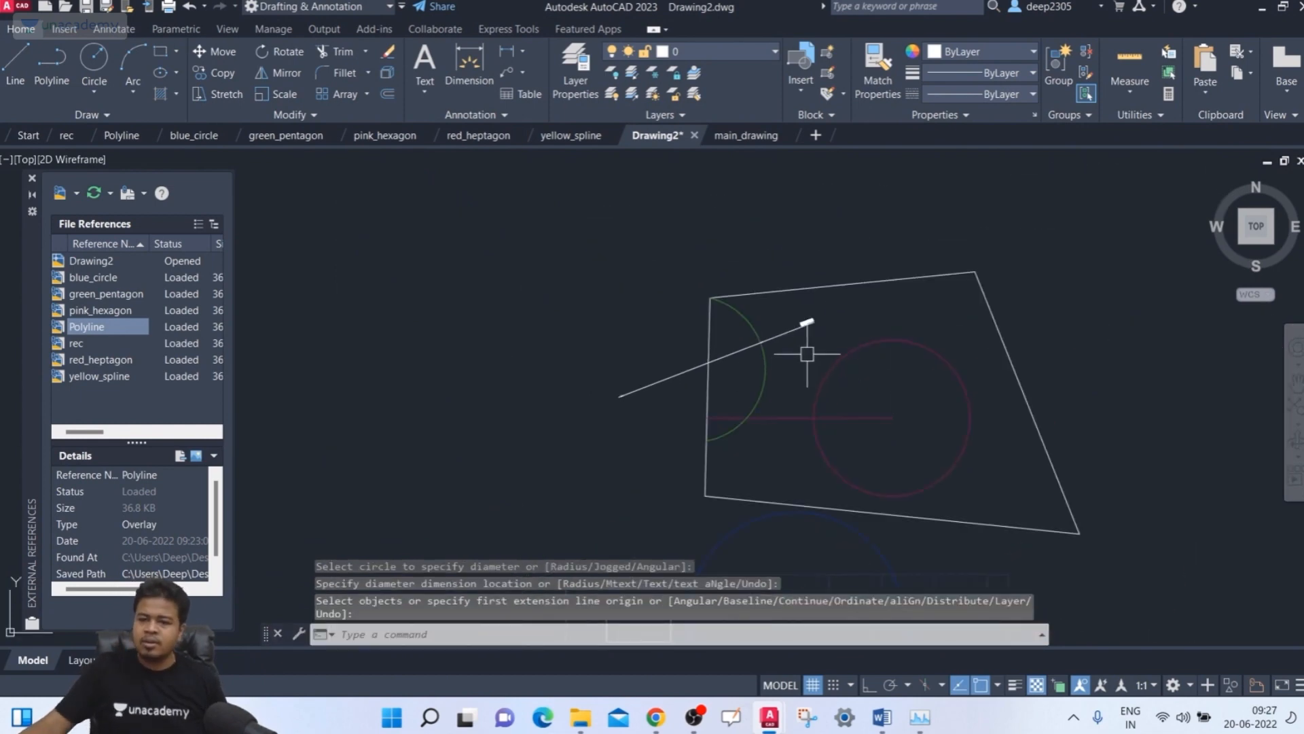
- Remove the clipping boundary from the Polyline reference
{"action": "middle_click_drag", "start_coordinate": [807, 353], "coordinate": [812, 320]}
{"action": "left_click", "coordinate": [836, 252]}
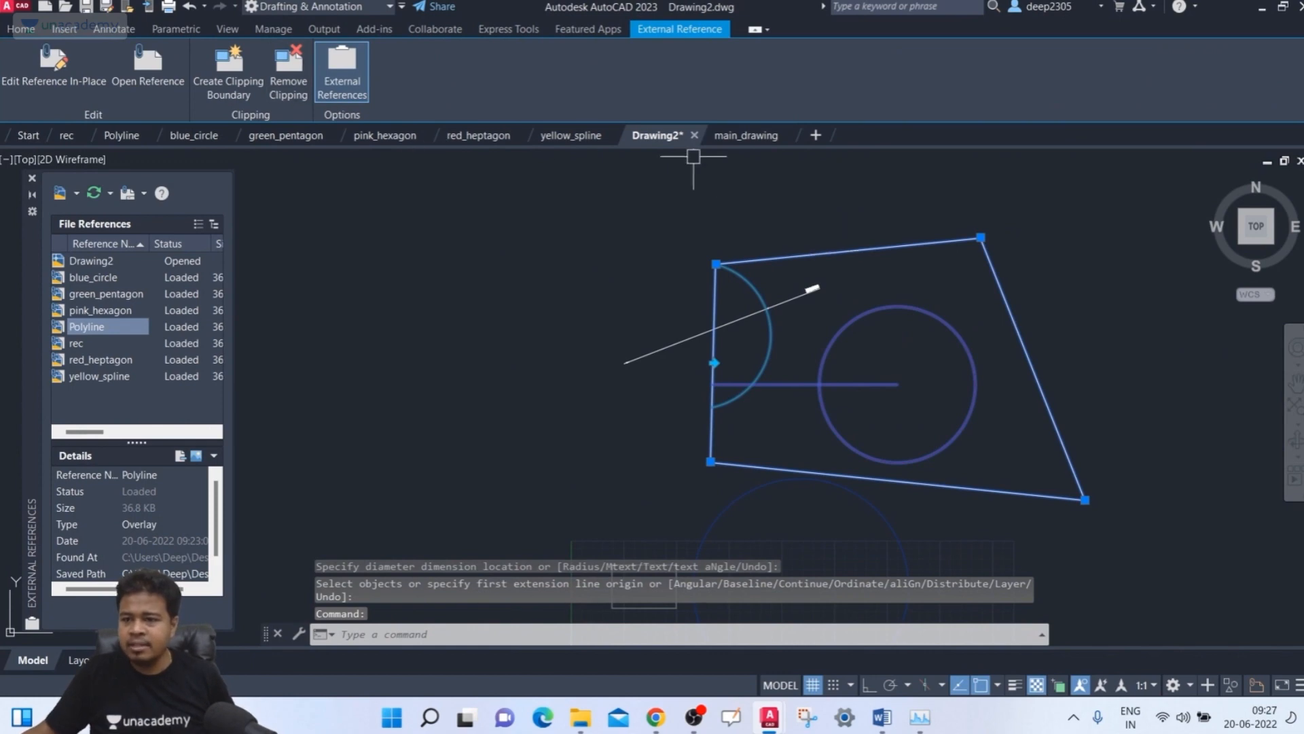
{"action": "left_click", "coordinate": [300, 94]}
{"action": "key", "text": "Escape"}
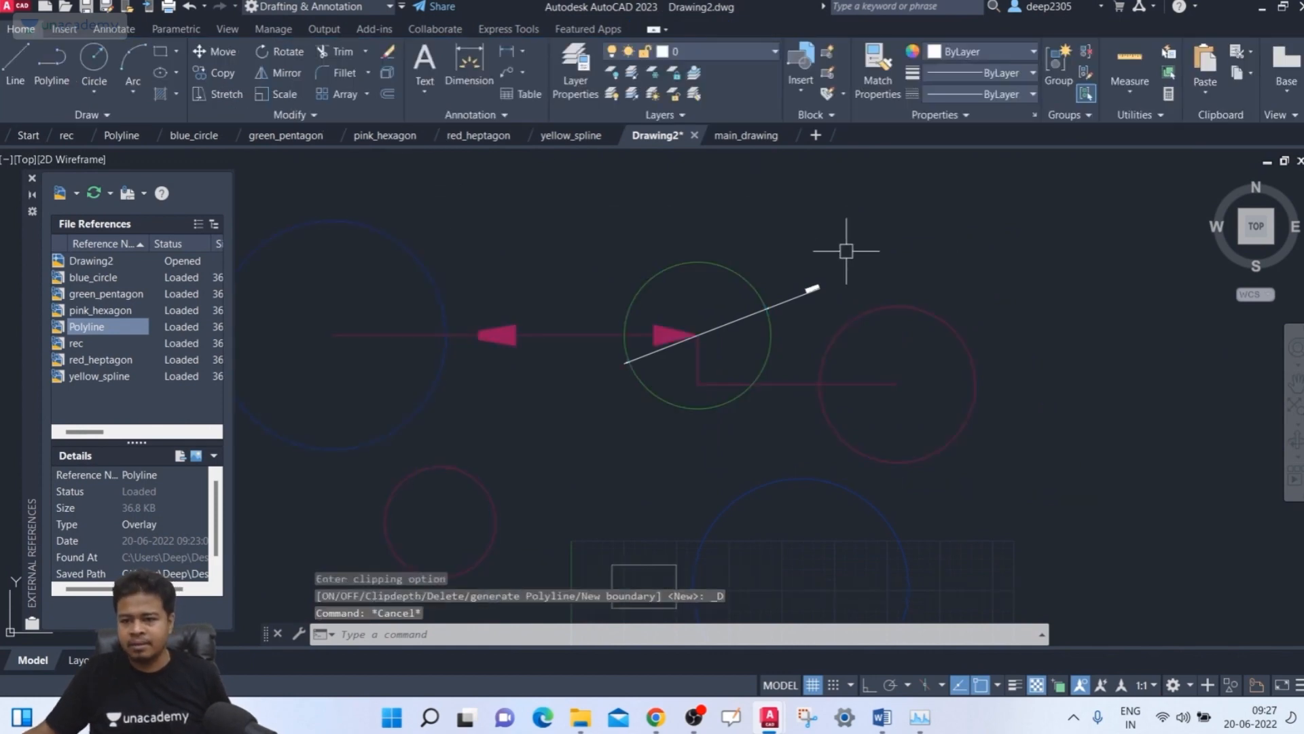
- Delete the diameter dimension from the green circle
{"action": "left_click", "coordinate": [845, 251]}
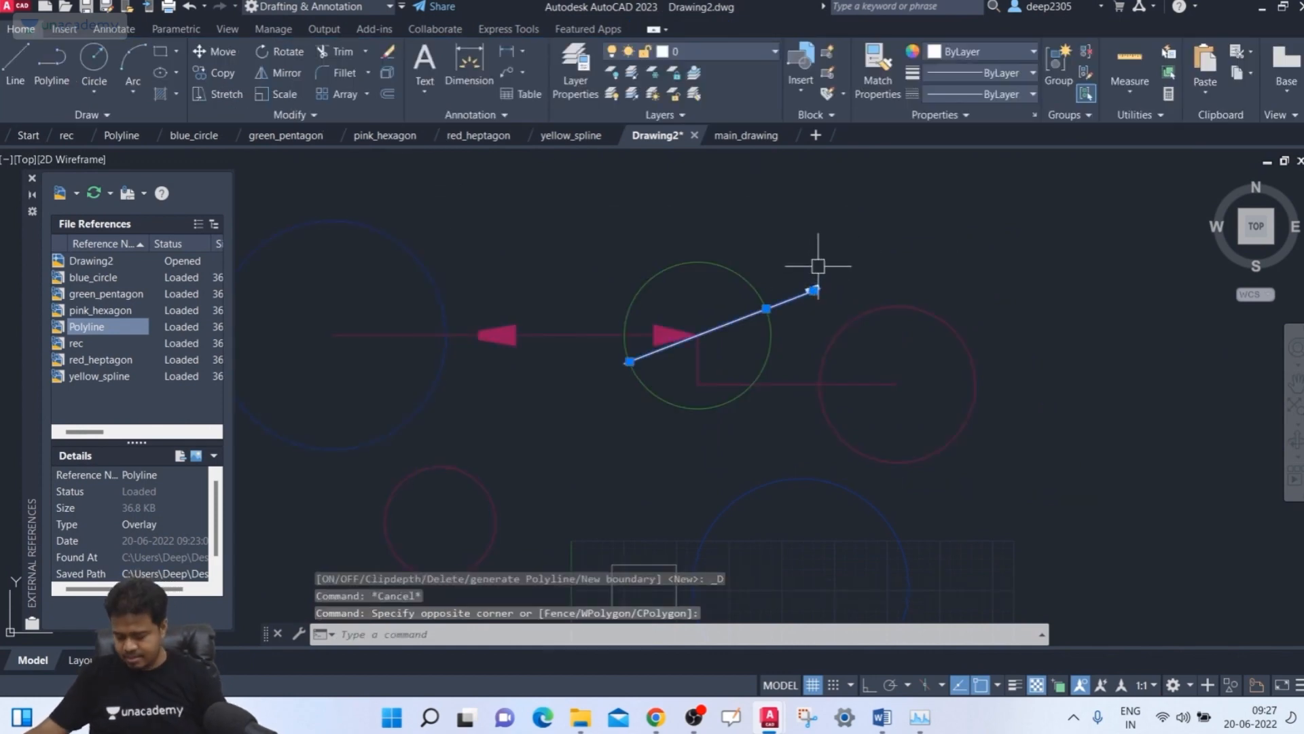
{"action": "key", "text": "Delete"}
{"action": "scroll", "coordinate": [825, 263], "scroll_direction": "down", "scroll_amount": 4}
{"action": "scroll", "coordinate": [873, 230], "scroll_direction": "up", "scroll_amount": 2}
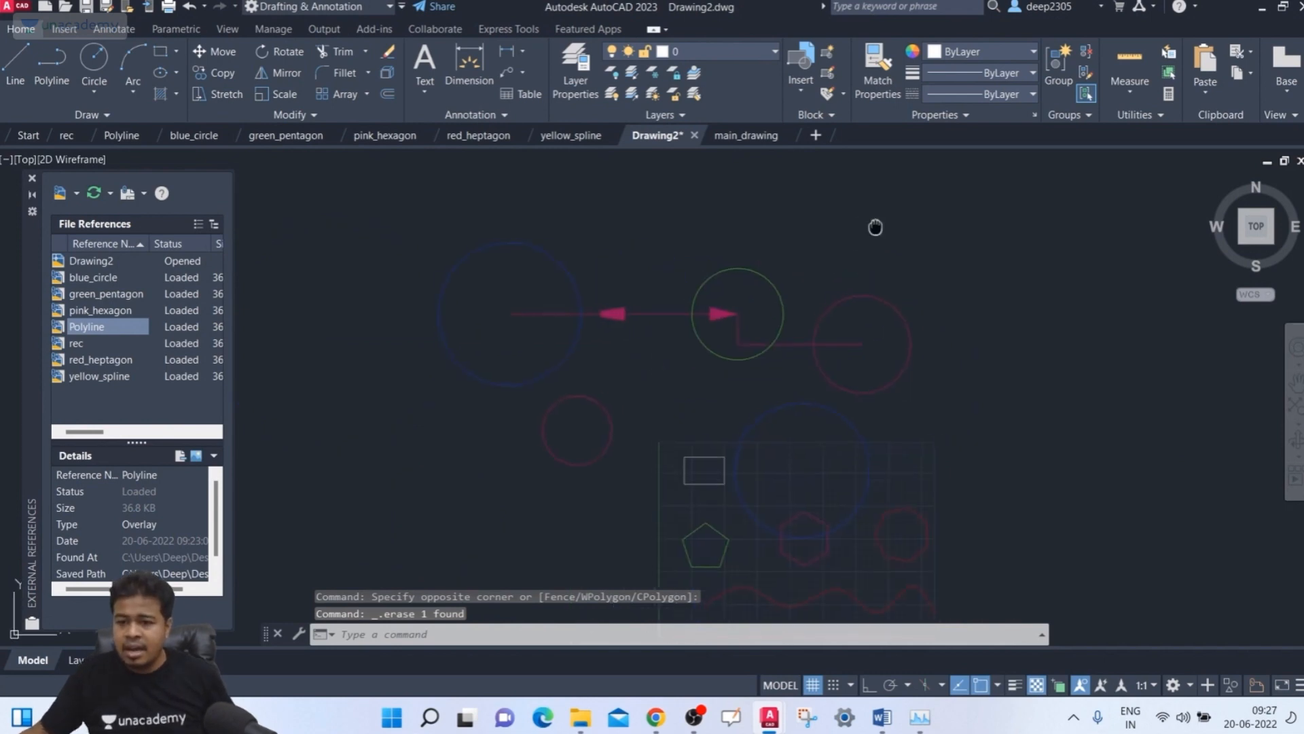
{"action": "middle_click_drag", "start_coordinate": [874, 227], "coordinate": [833, 215]}
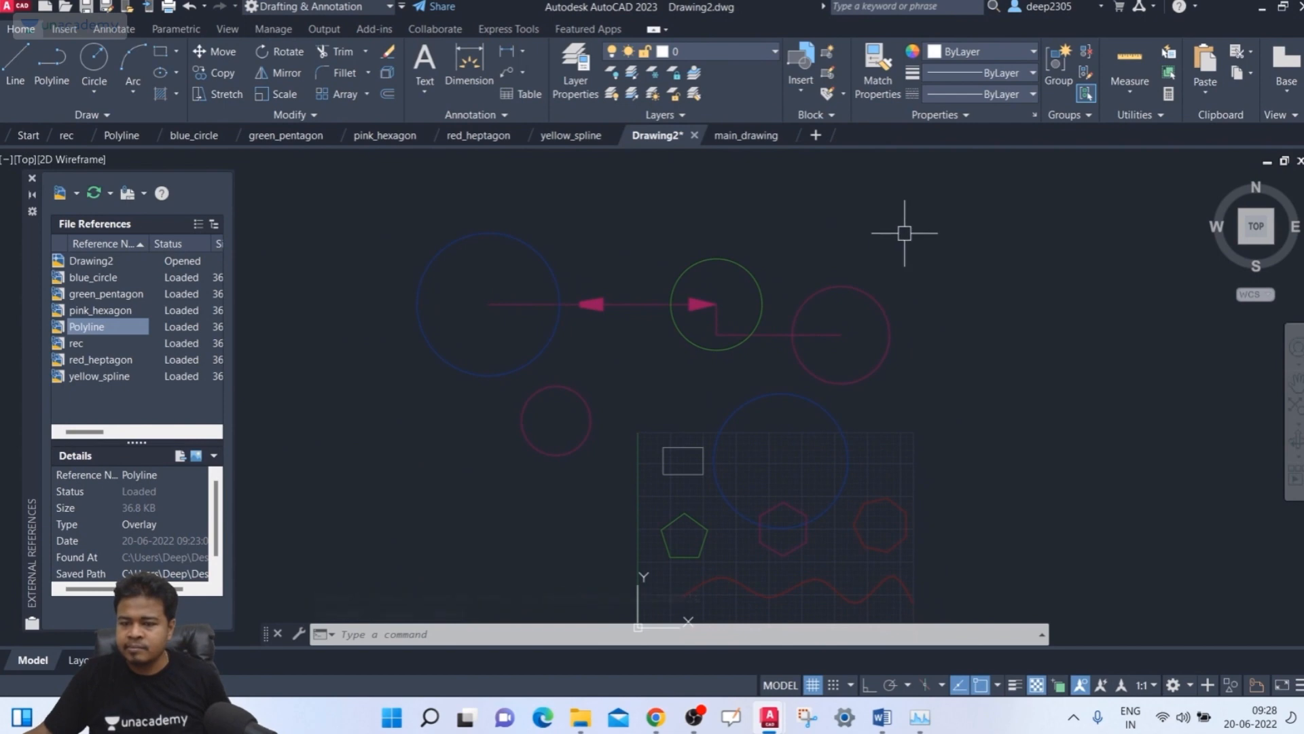
- Scale the unclipped Polyline reference by a factor of 0.5 about the green circle's centre
{"action": "left_click", "coordinate": [947, 250]}
{"action": "key", "text": "Escape"}
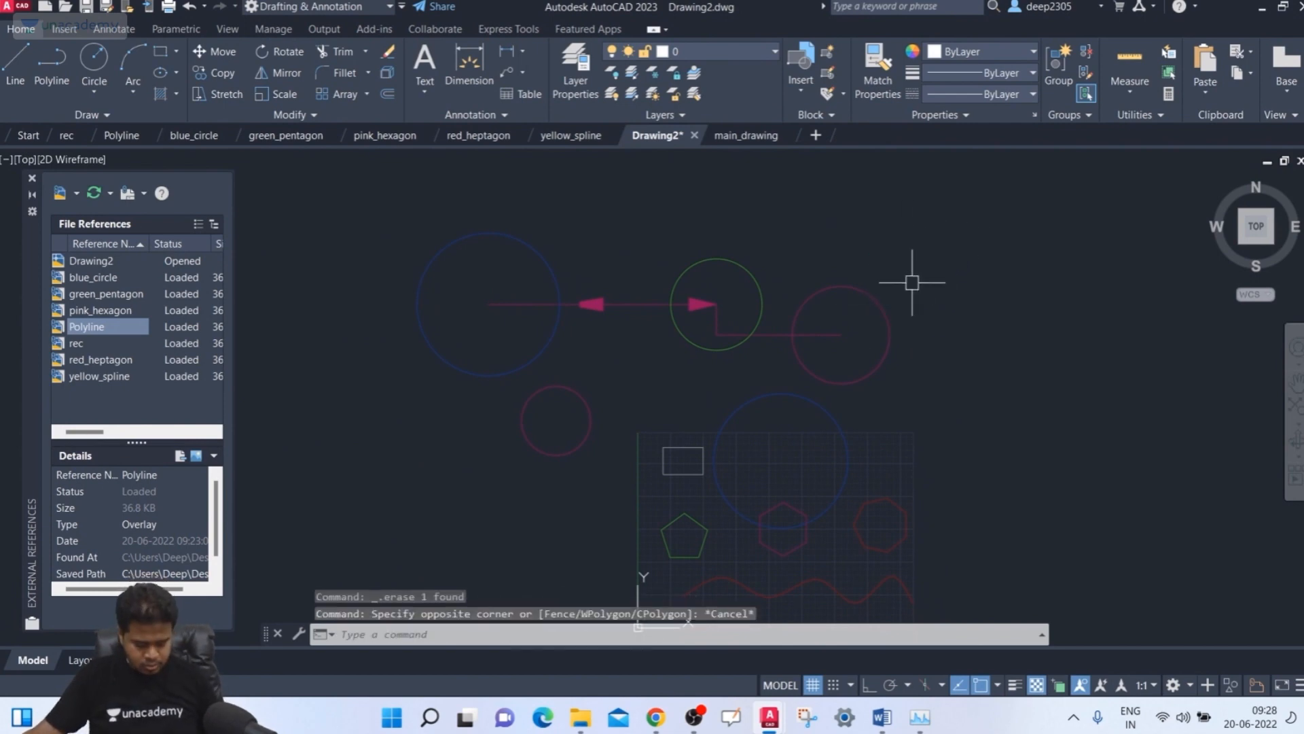
{"action": "type", "text": "sc"}
{"action": "key", "text": "Return"}
{"action": "left_click", "coordinate": [932, 239]}
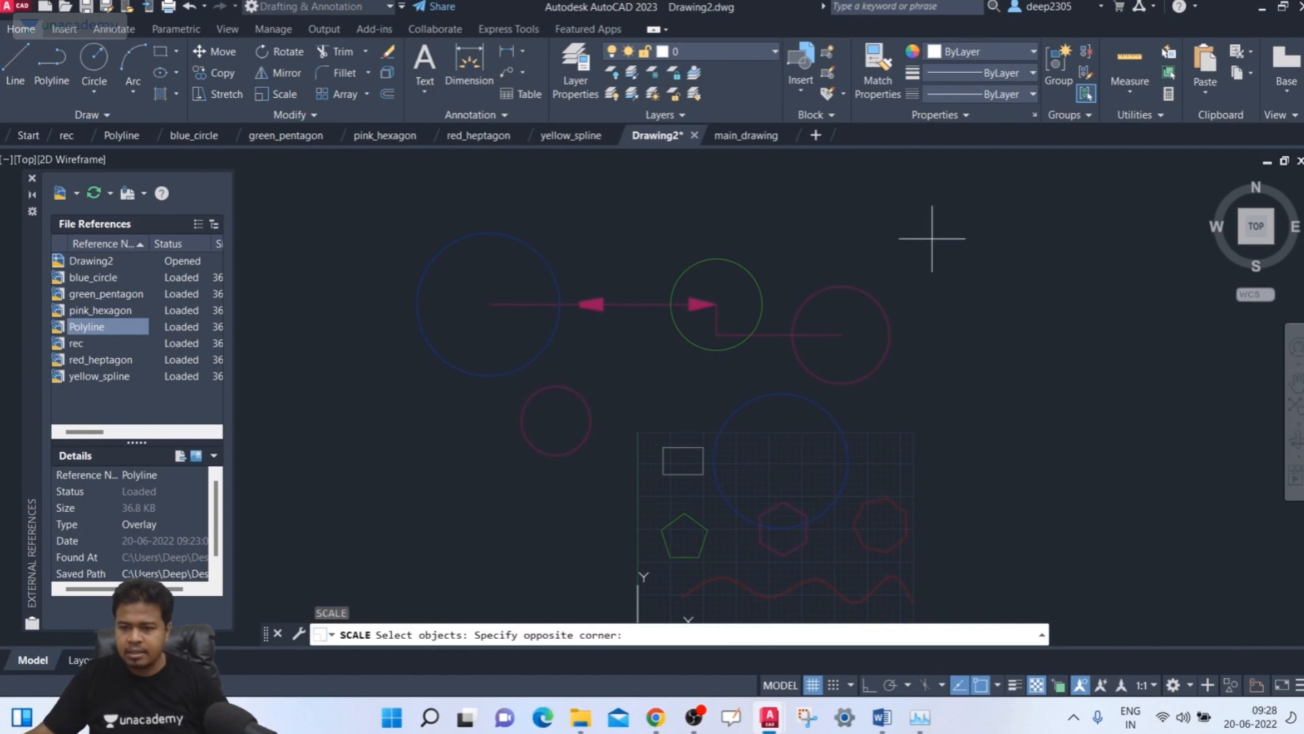
{"action": "left_click", "coordinate": [577, 324]}
{"action": "key", "text": "Return"}
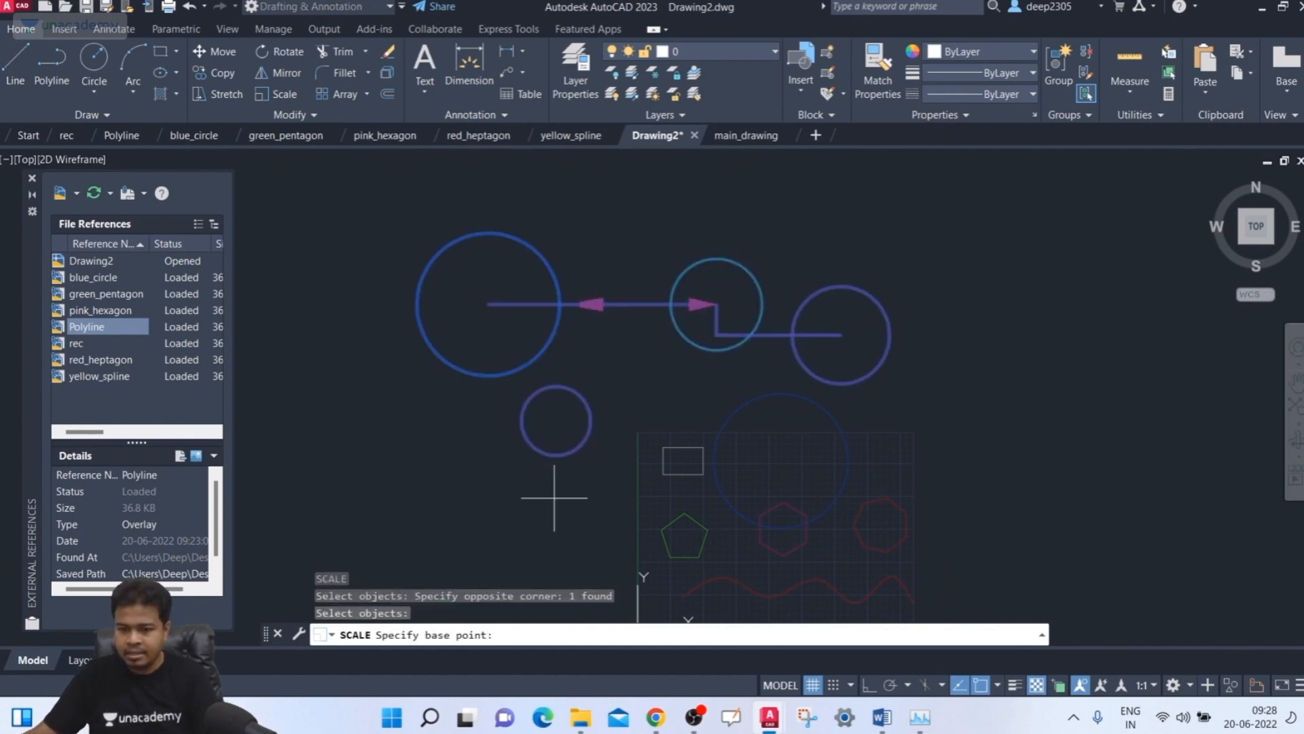
{"action": "left_click", "coordinate": [719, 301]}
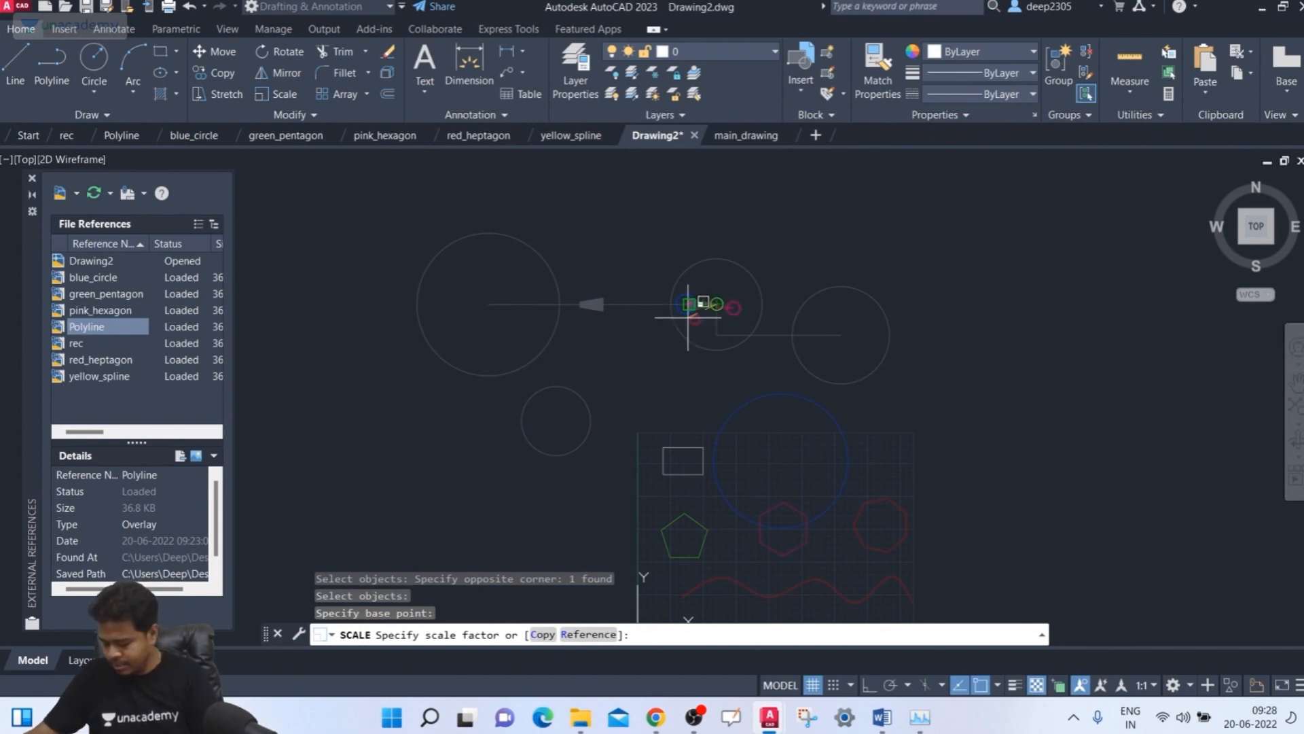
{"action": "type", "text": "0.5"}
{"action": "key", "text": "Return"}
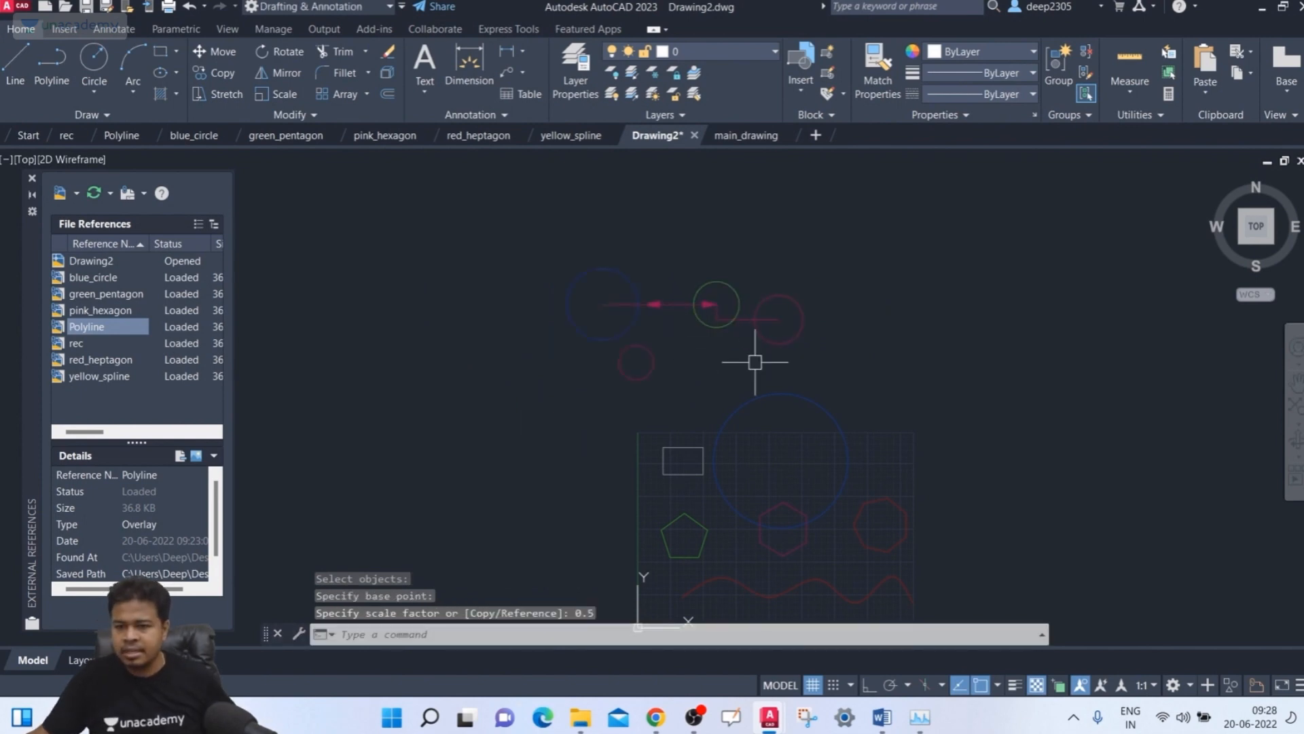
{"action": "middle_click_drag", "start_coordinate": [771, 338], "coordinate": [734, 266]}
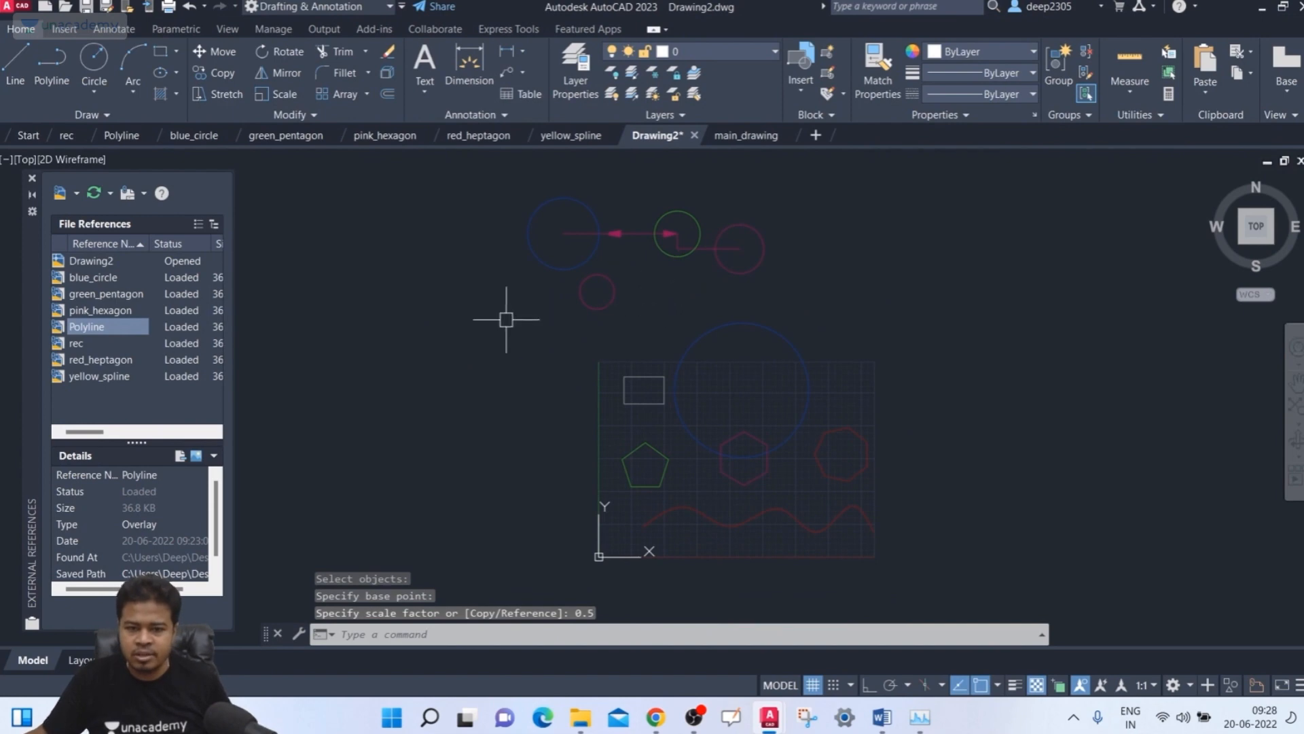
{"action": "key", "text": "Escape"}
{"action": "middle_click_drag", "start_coordinate": [459, 337], "coordinate": [462, 338]}
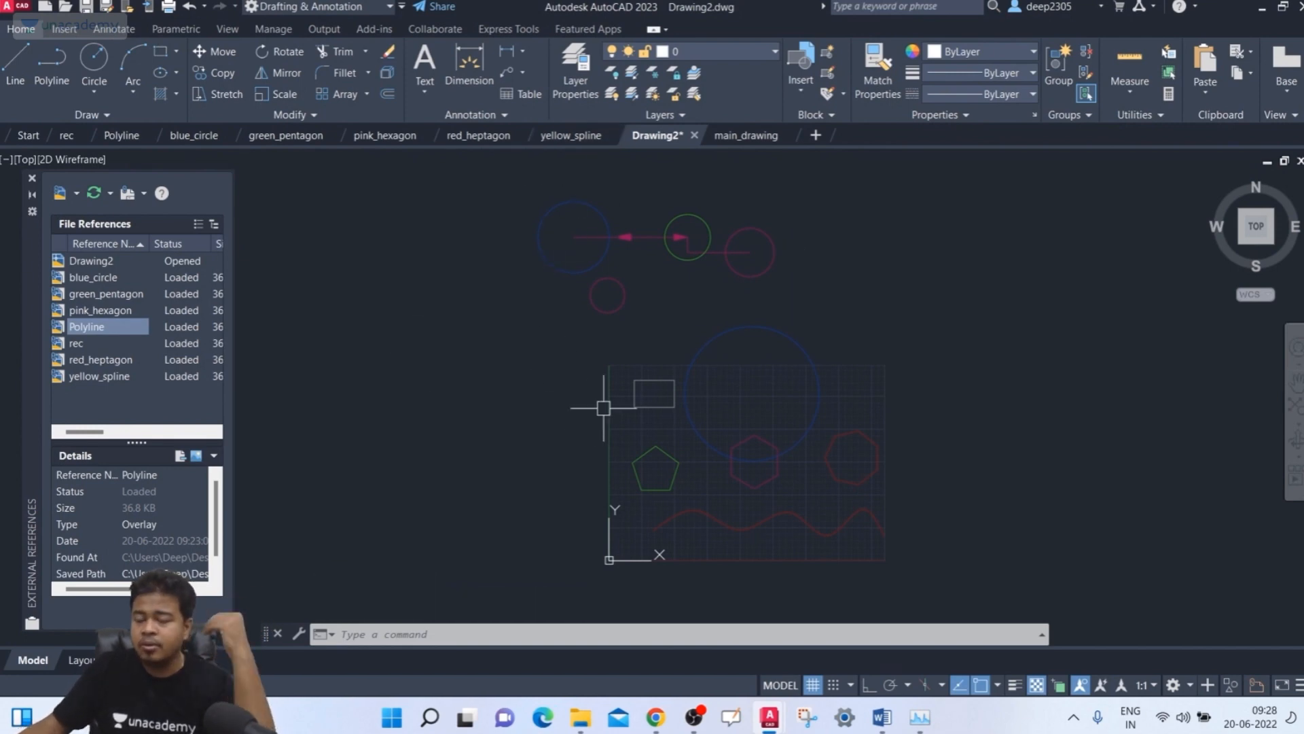
{"action": "left_click", "coordinate": [820, 282]}
{"action": "left_click", "coordinate": [717, 274]}
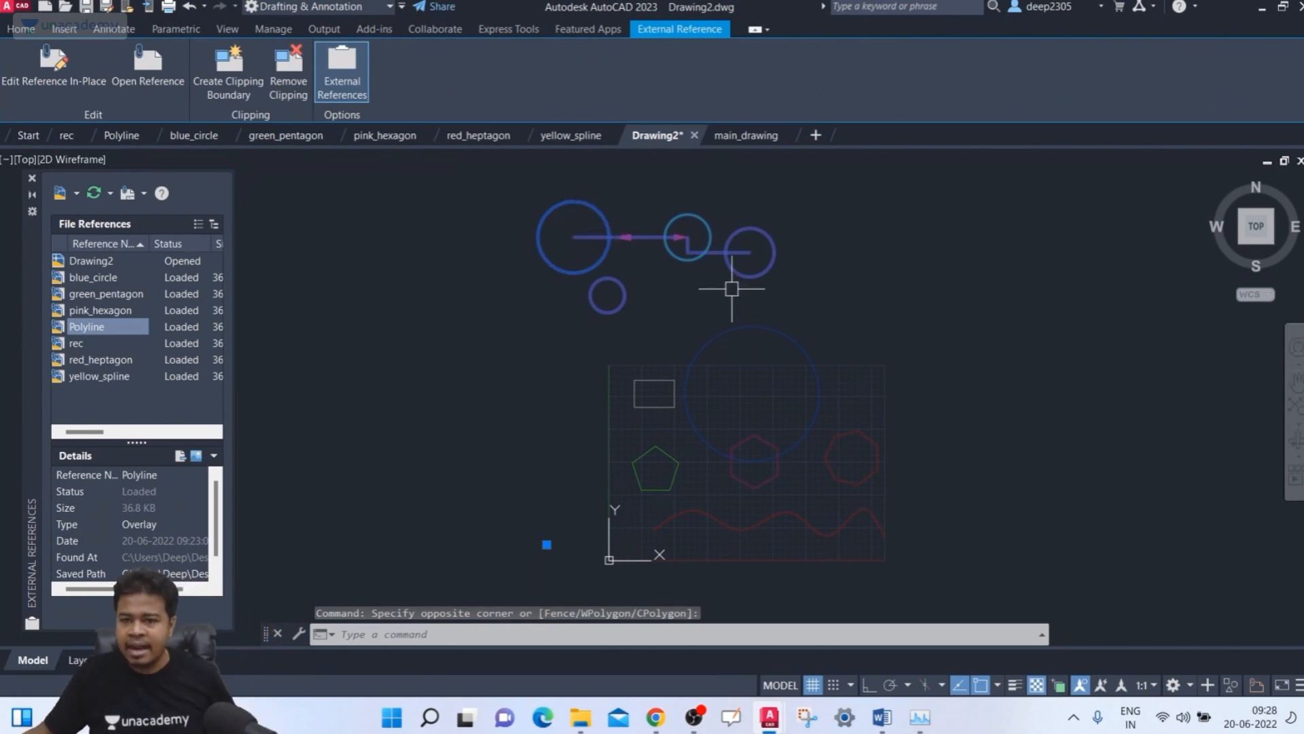
{"action": "key", "text": "Escape"}
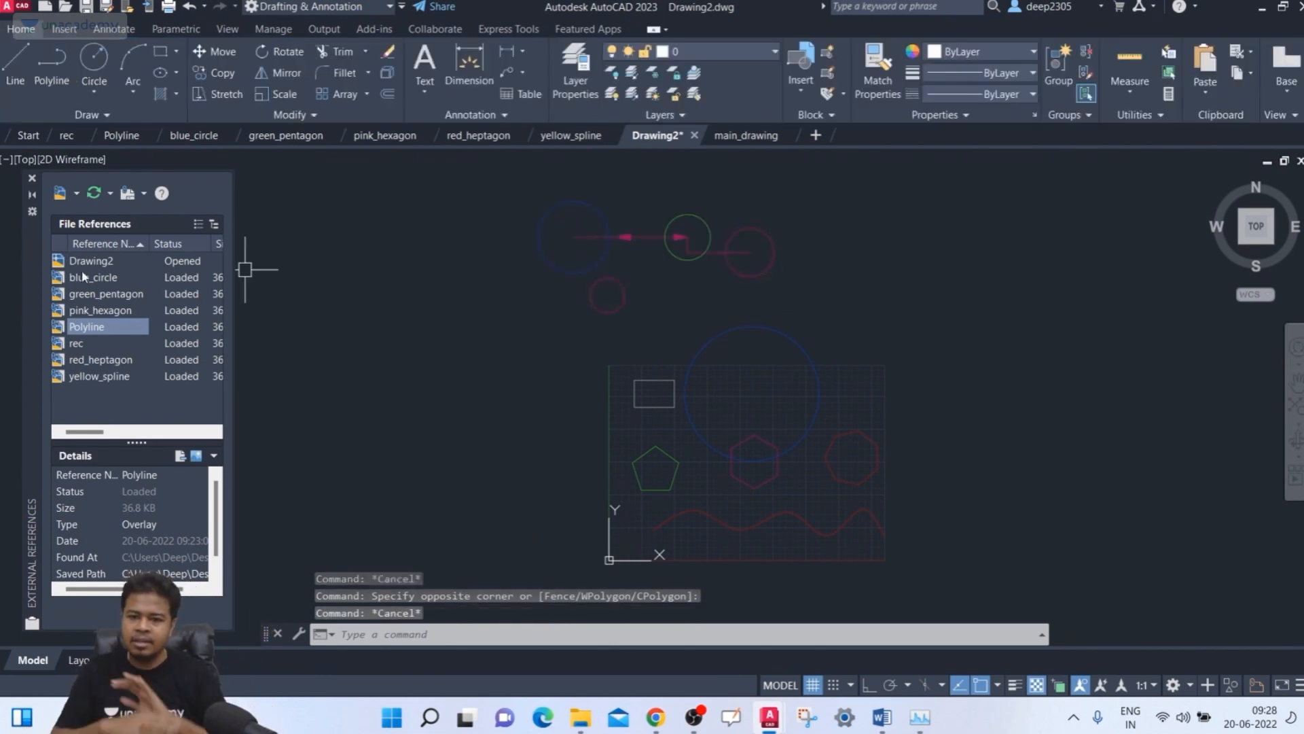
- Examine the Polyline, blue_circle and green_pentagon source drawings and the attachable file types offered for external references in Drawing2
{"action": "mouse_move", "coordinate": [82, 275]}
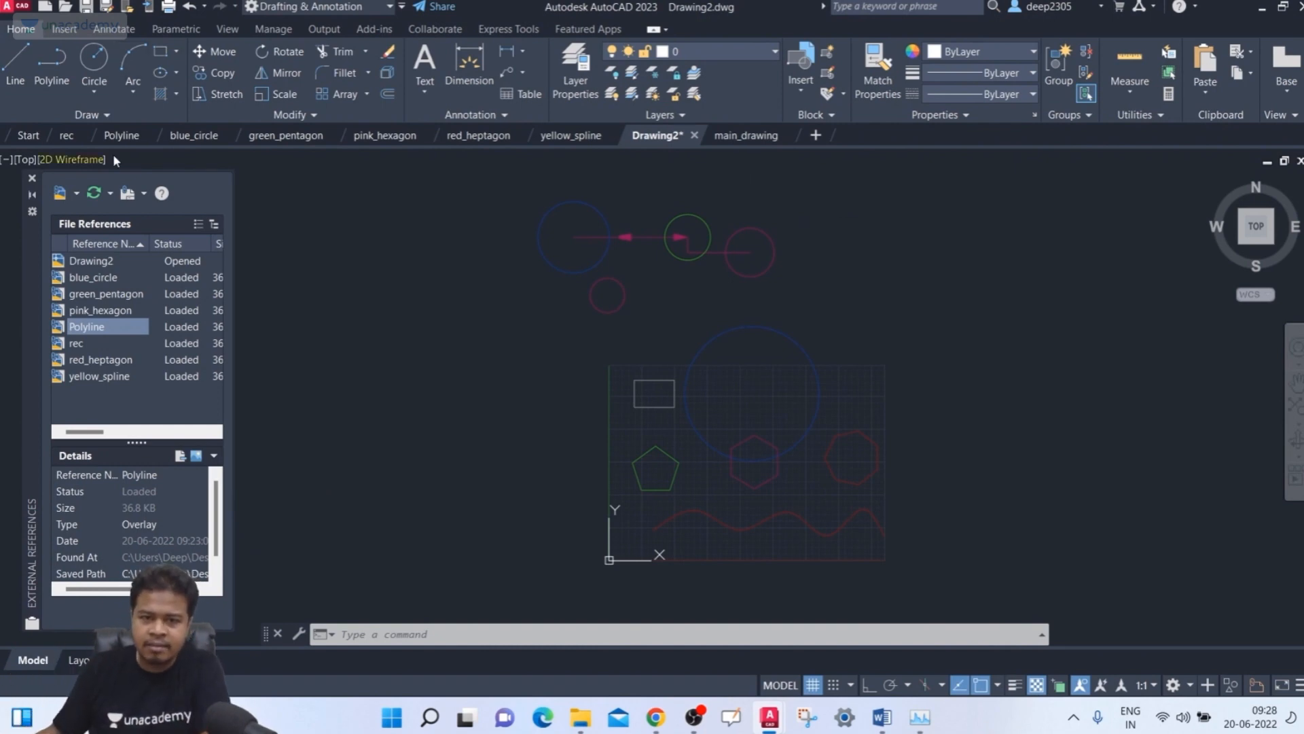
{"action": "left_click", "coordinate": [119, 135]}
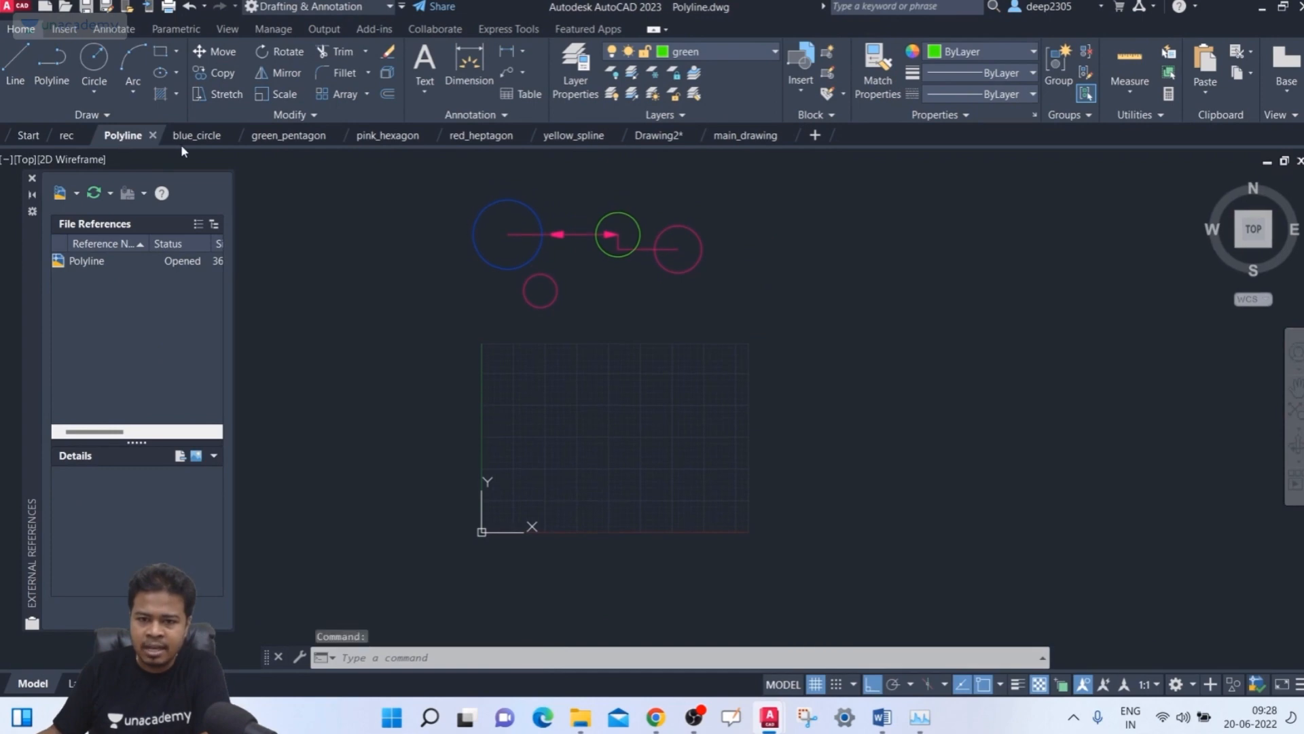
{"action": "left_click", "coordinate": [187, 140]}
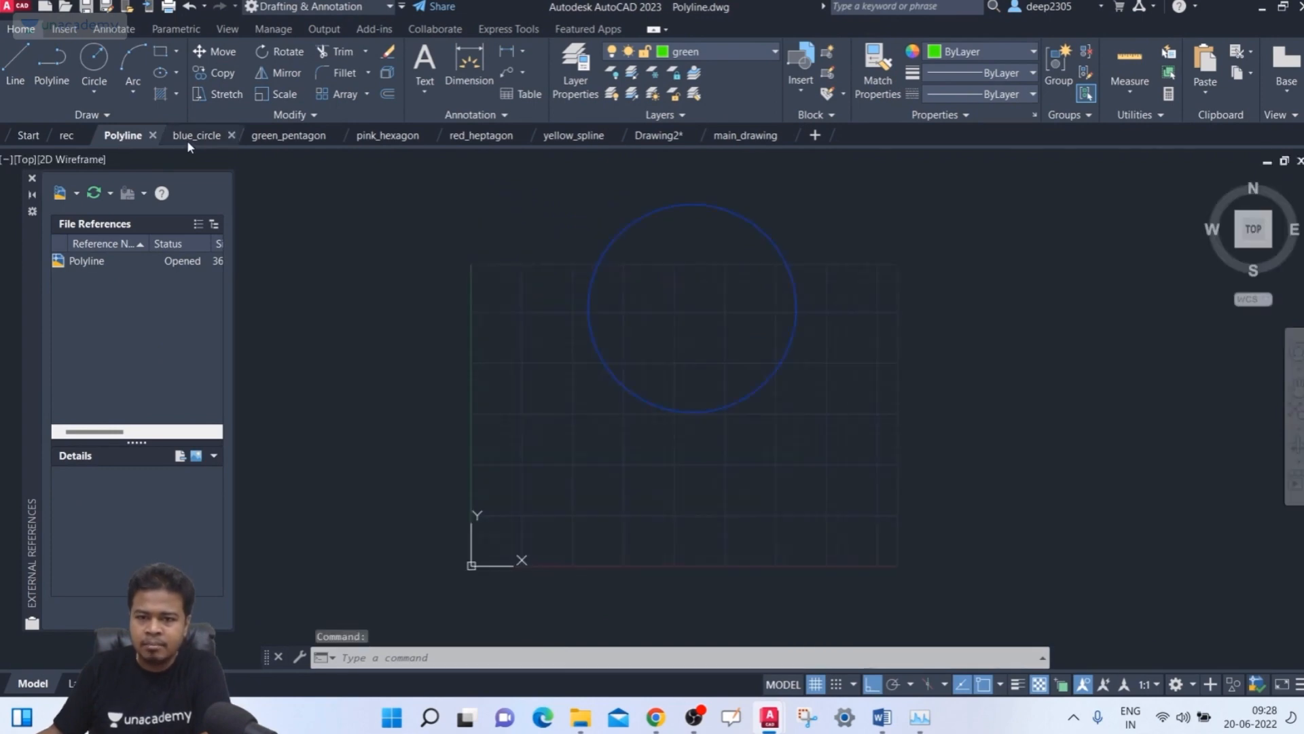
{"action": "left_click", "coordinate": [269, 137]}
{"action": "left_click", "coordinate": [373, 136]}
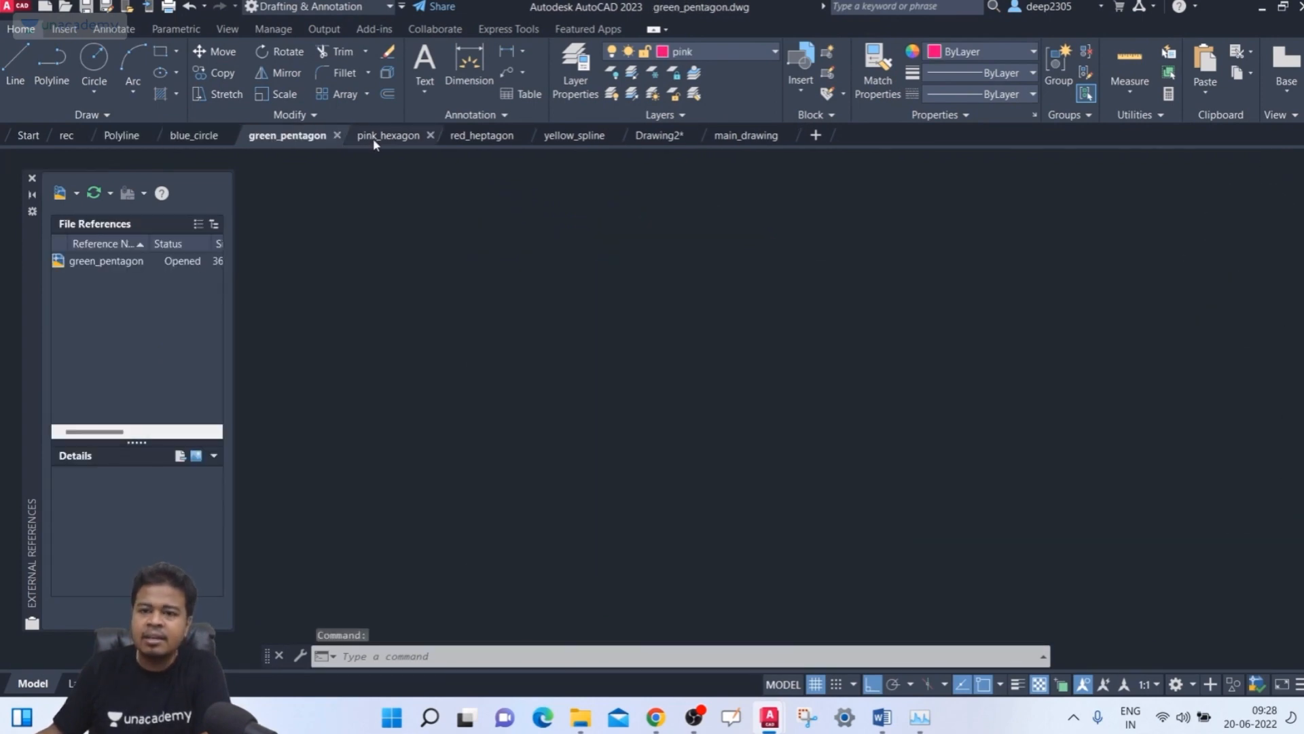
{"action": "left_click", "coordinate": [641, 136]}
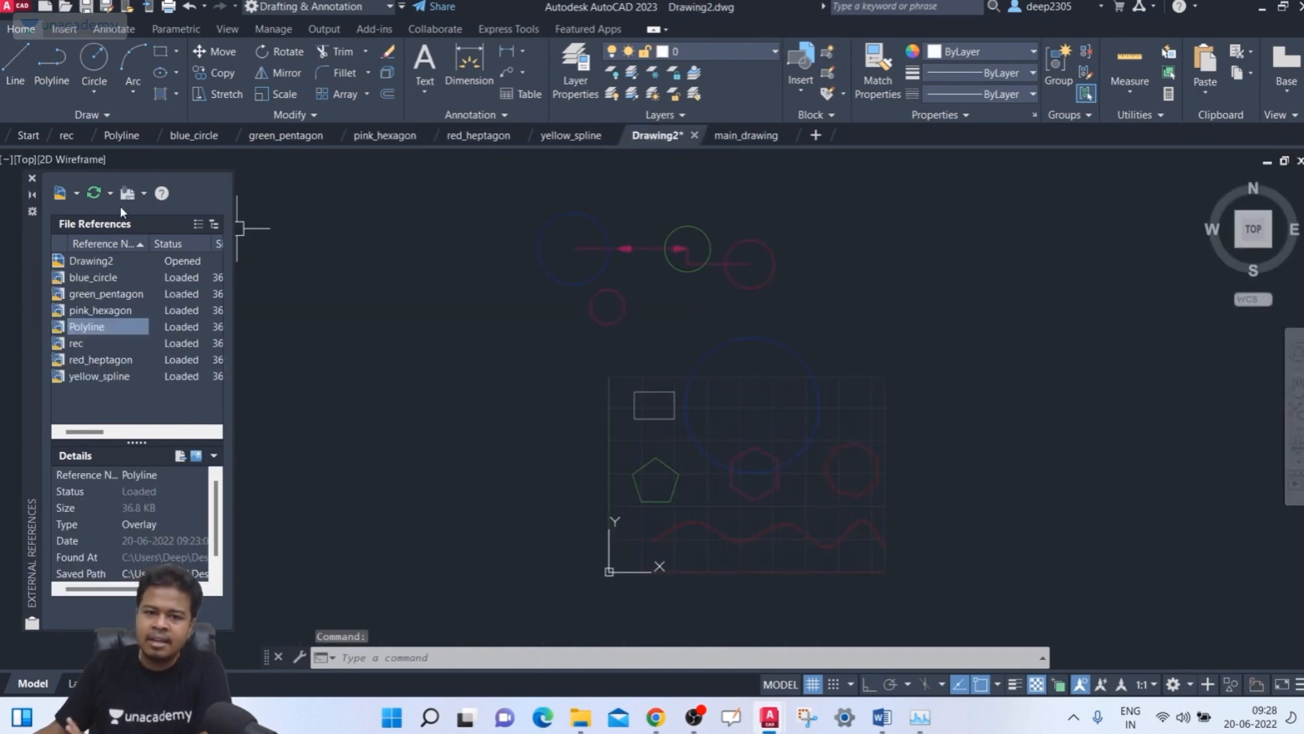
{"action": "left_click", "coordinate": [76, 193]}
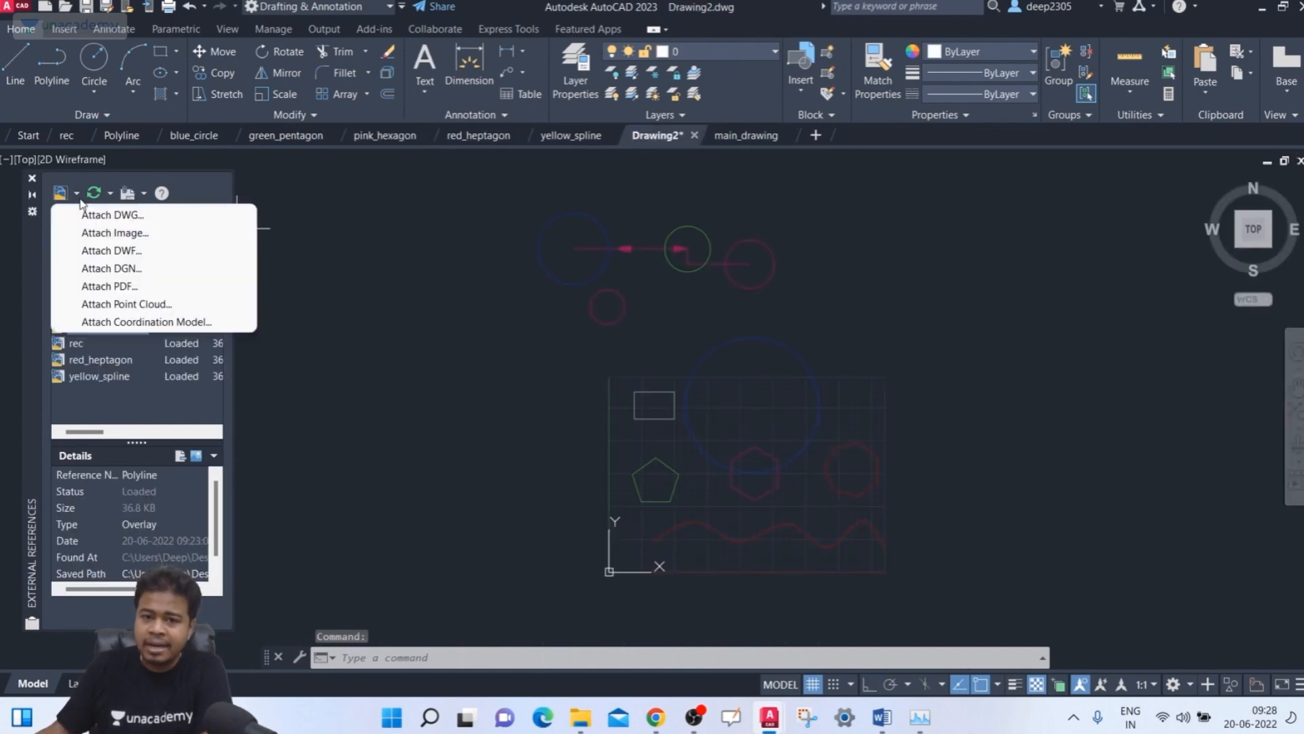
{"action": "left_click", "coordinate": [558, 395]}
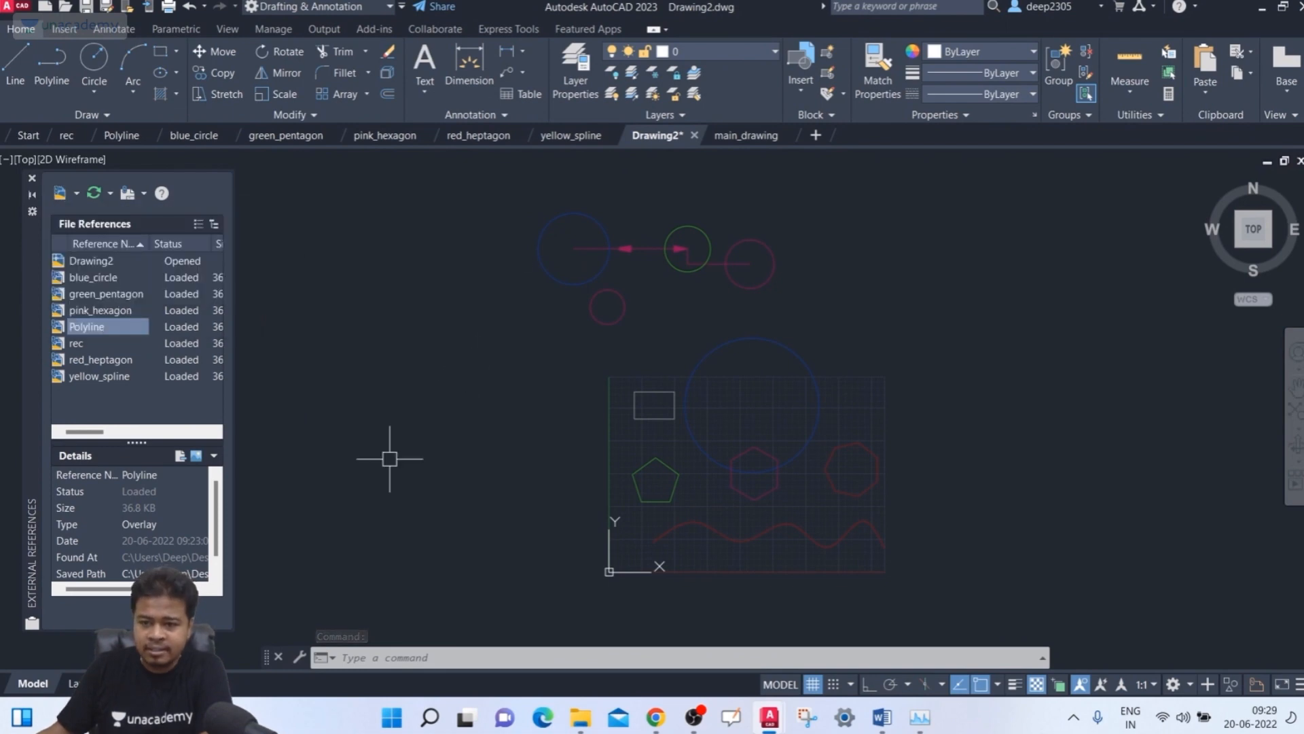
{"action": "left_click", "coordinate": [287, 138]}
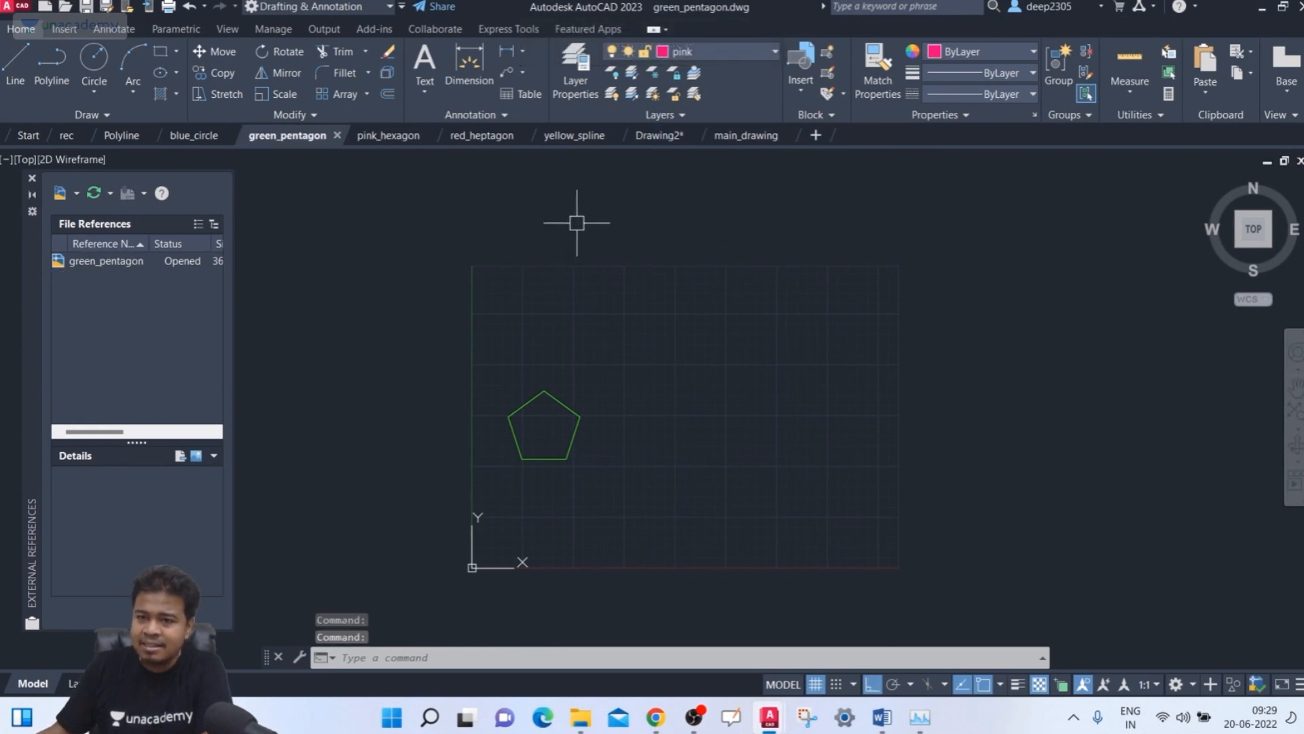
{"action": "left_click", "coordinate": [657, 139]}
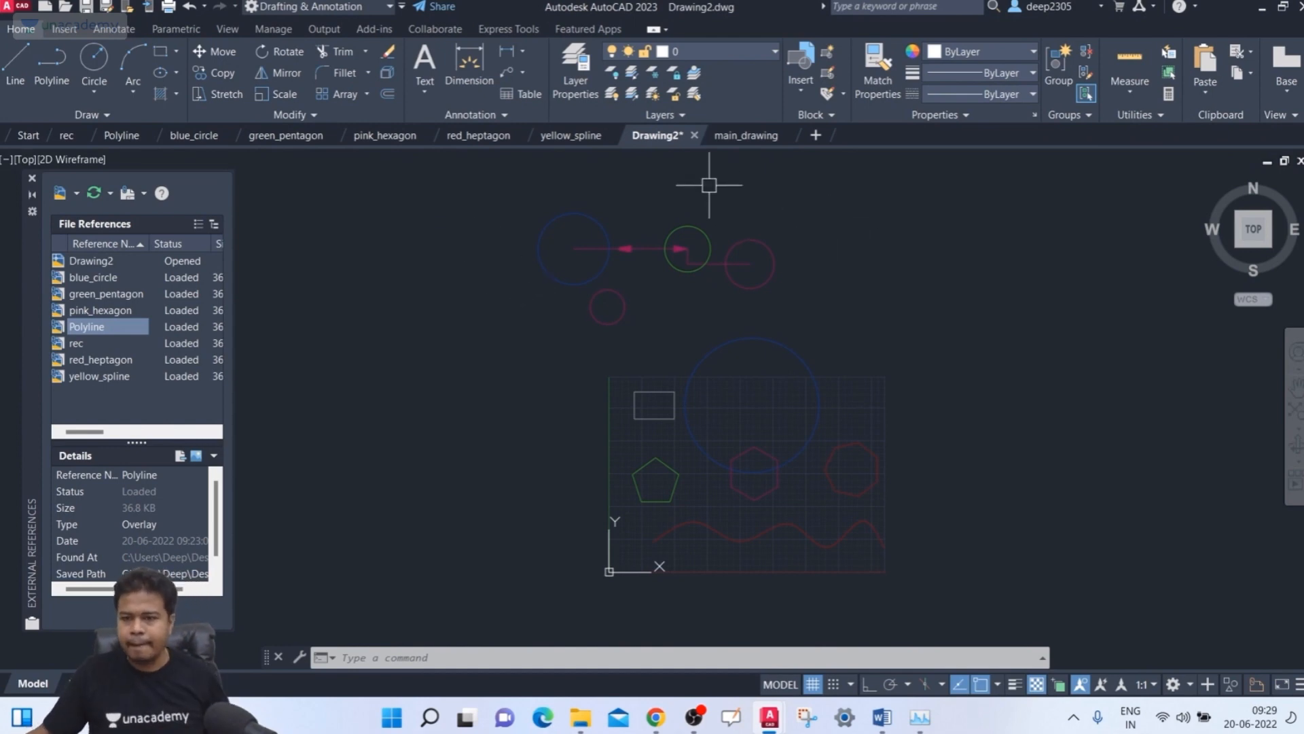
- Delete all the objects in main_drawing
{"action": "left_click", "coordinate": [748, 137]}
{"action": "left_click", "coordinate": [1051, 220]}
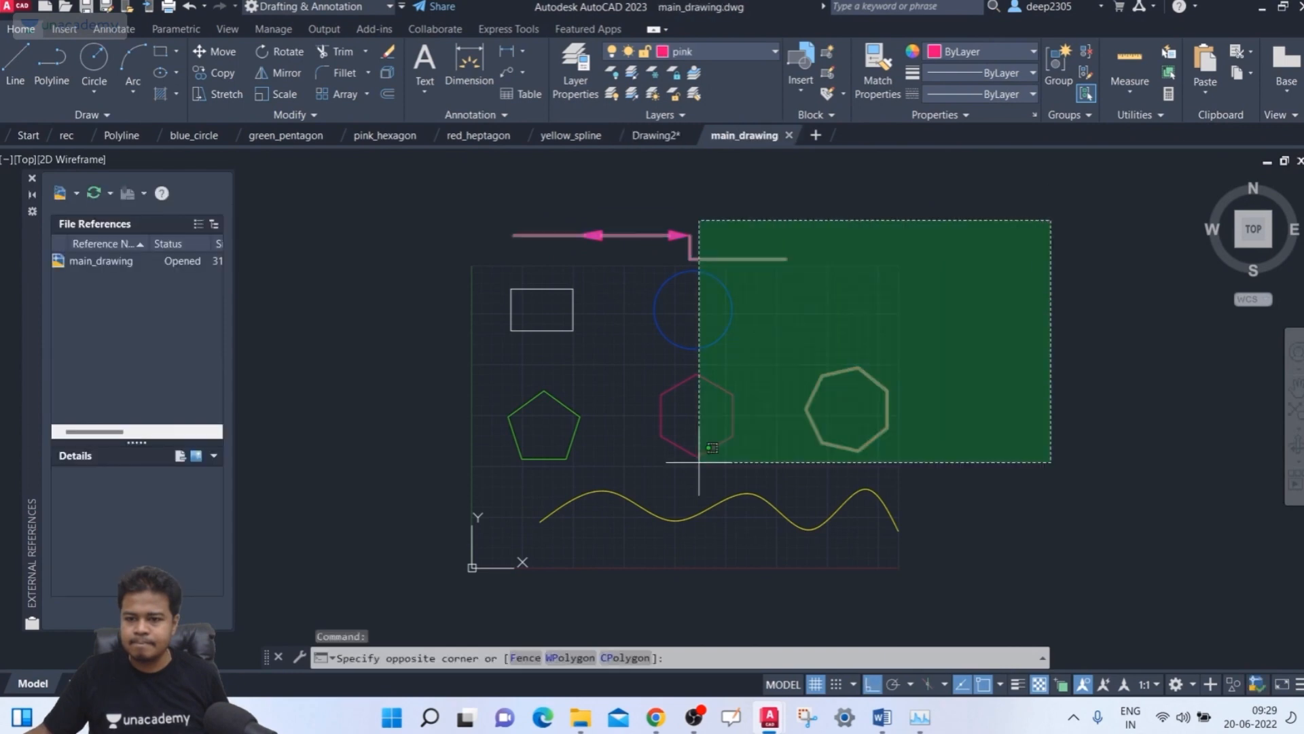
{"action": "left_click", "coordinate": [427, 601]}
{"action": "key", "text": "Delete"}
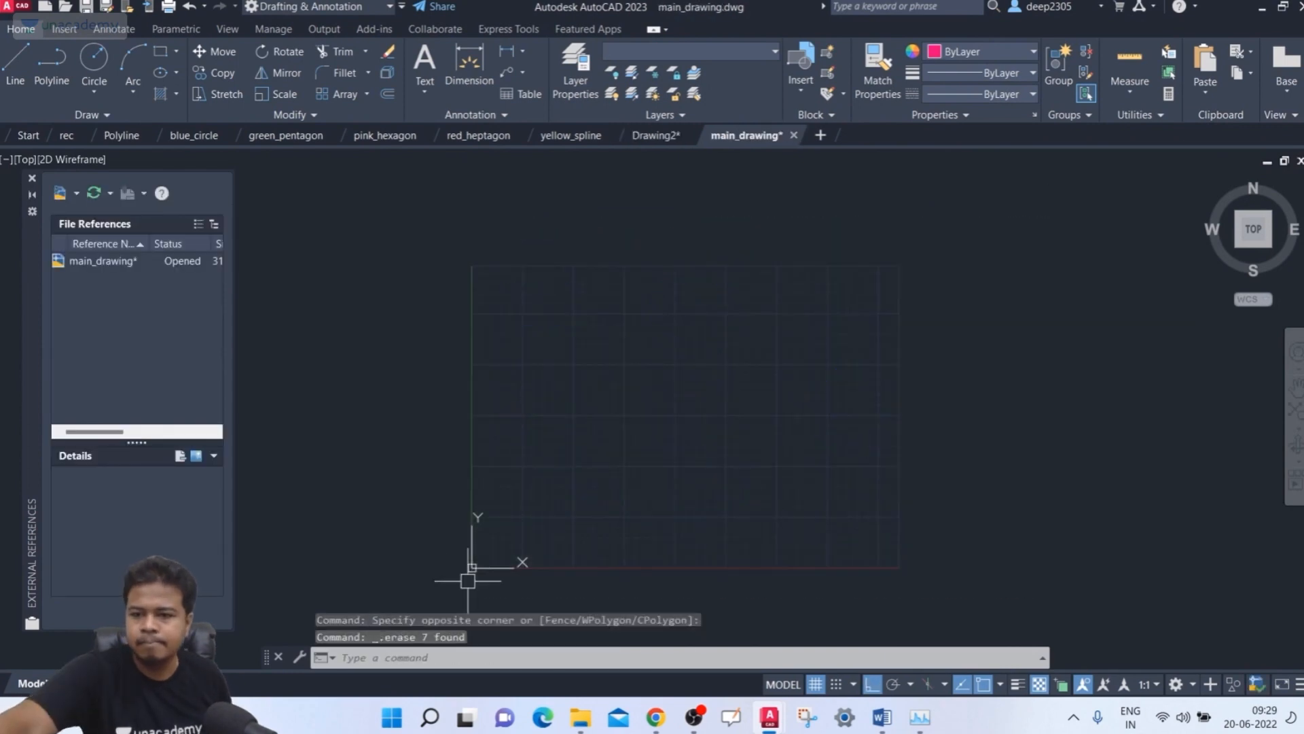
- Close the External References palette in main_drawing
{"action": "key", "text": "Escape"}
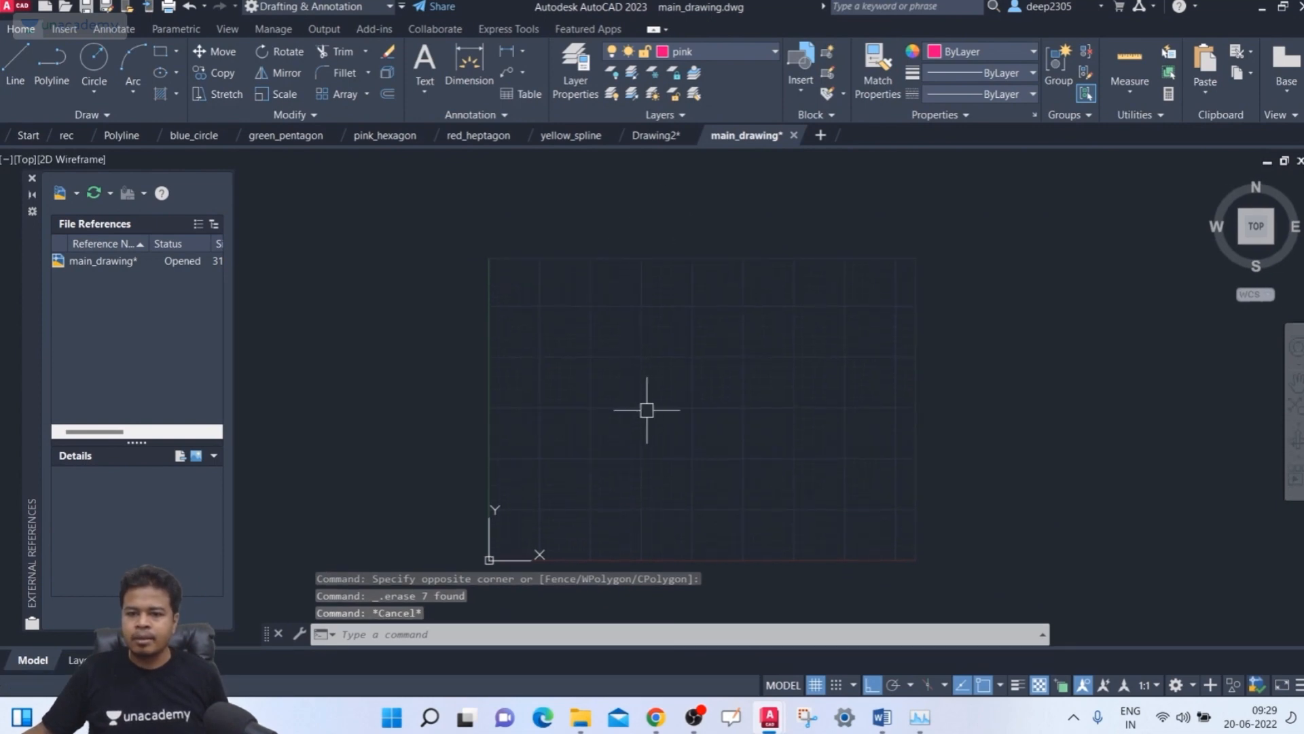
{"action": "middle_click_drag", "start_coordinate": [646, 408], "coordinate": [650, 374]}
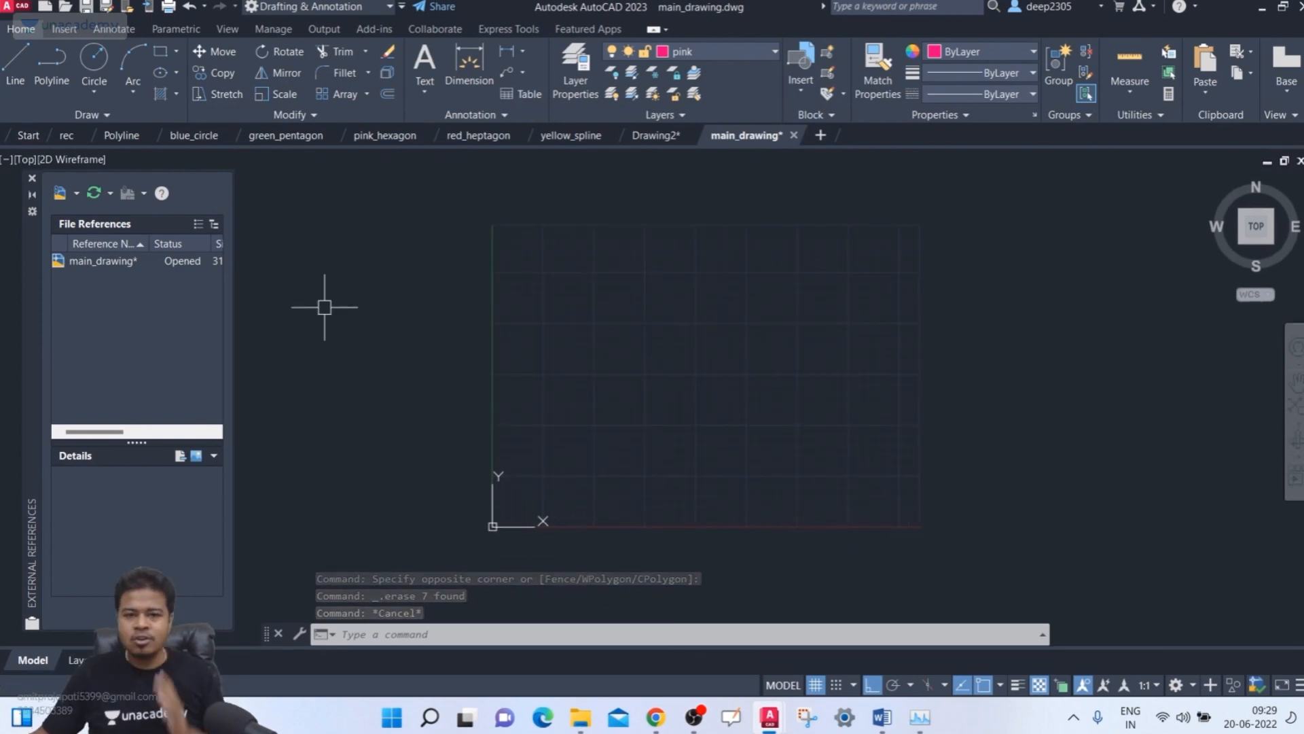
{"action": "left_click", "coordinate": [33, 178]}
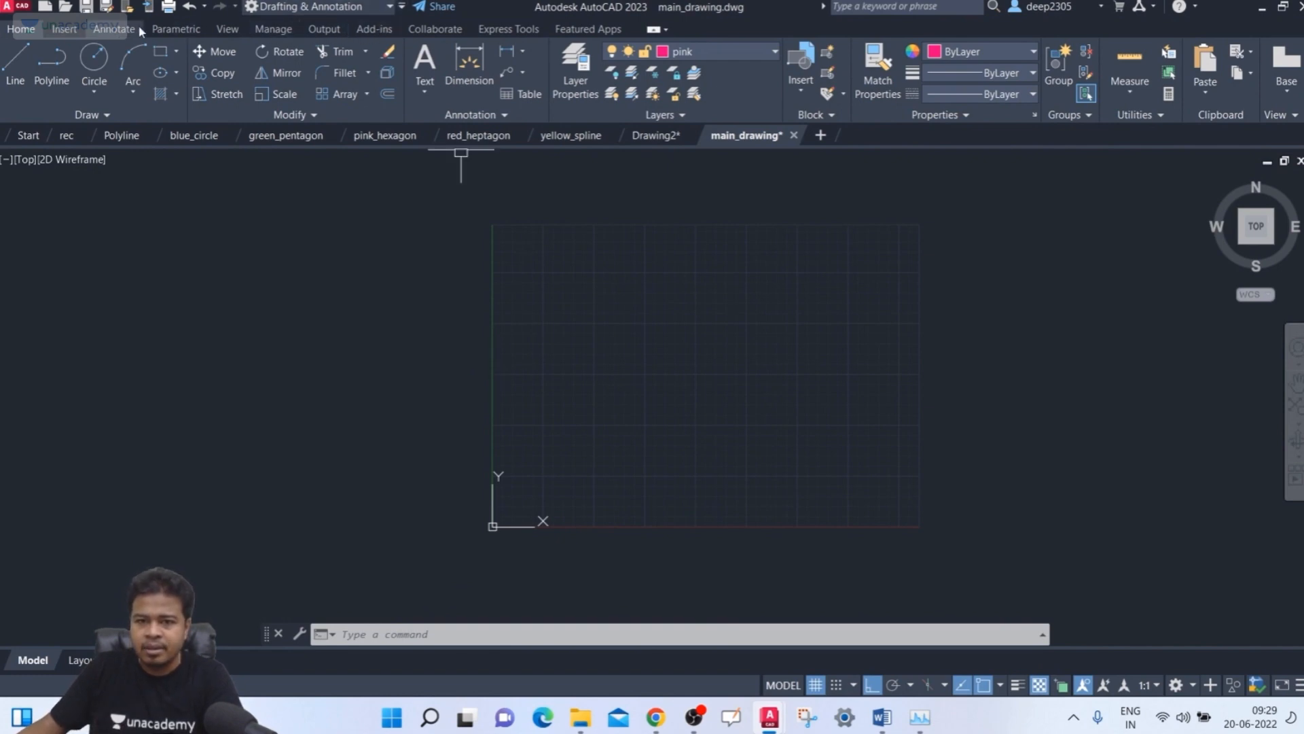
- Insert the Drawing1-Model PDF from the Desktop into main_drawing as an OLE object created from file
{"action": "left_click", "coordinate": [64, 28]}
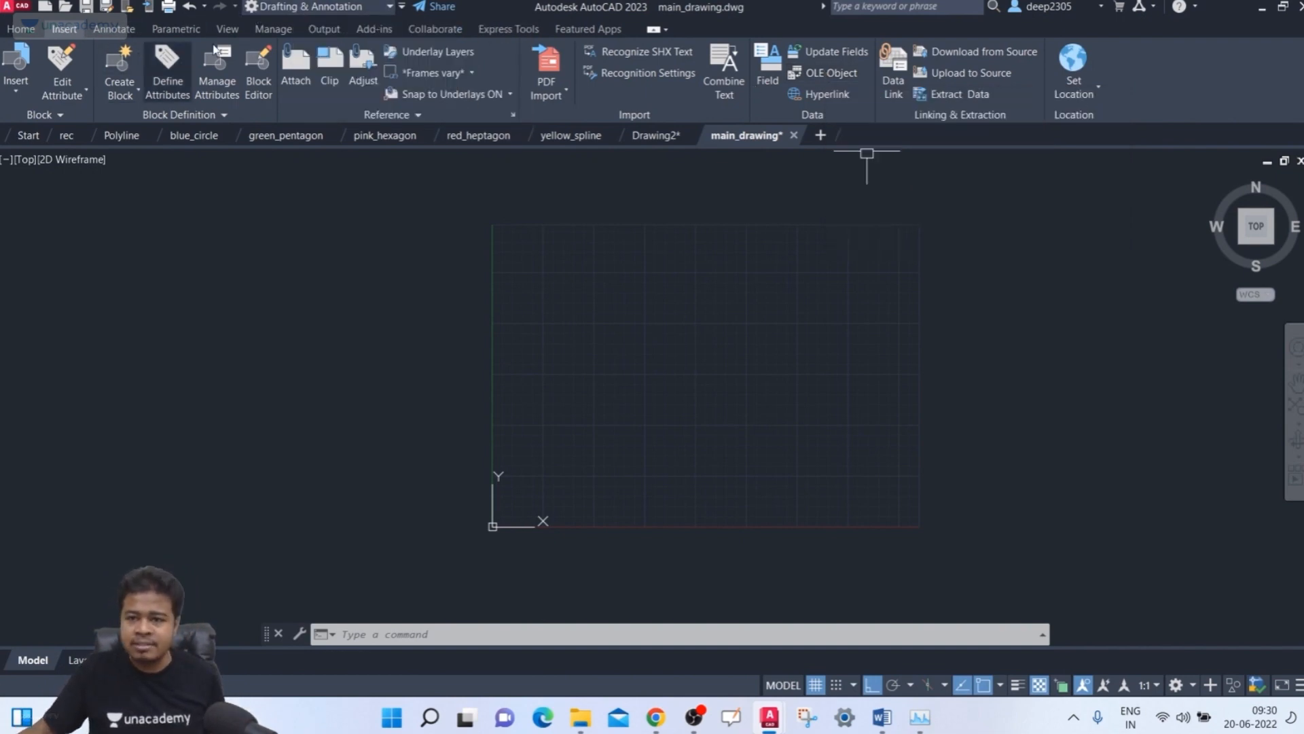
{"action": "left_click", "coordinate": [829, 79]}
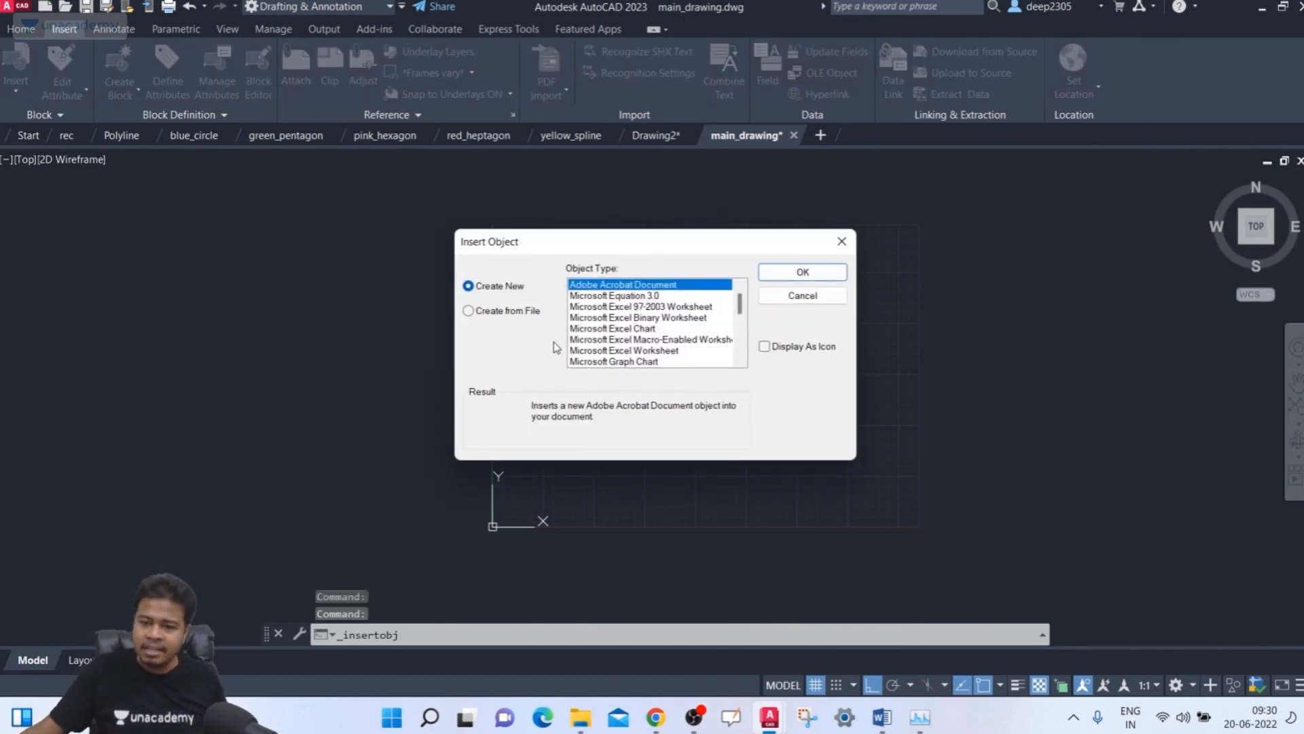
{"action": "left_click", "coordinate": [503, 290]}
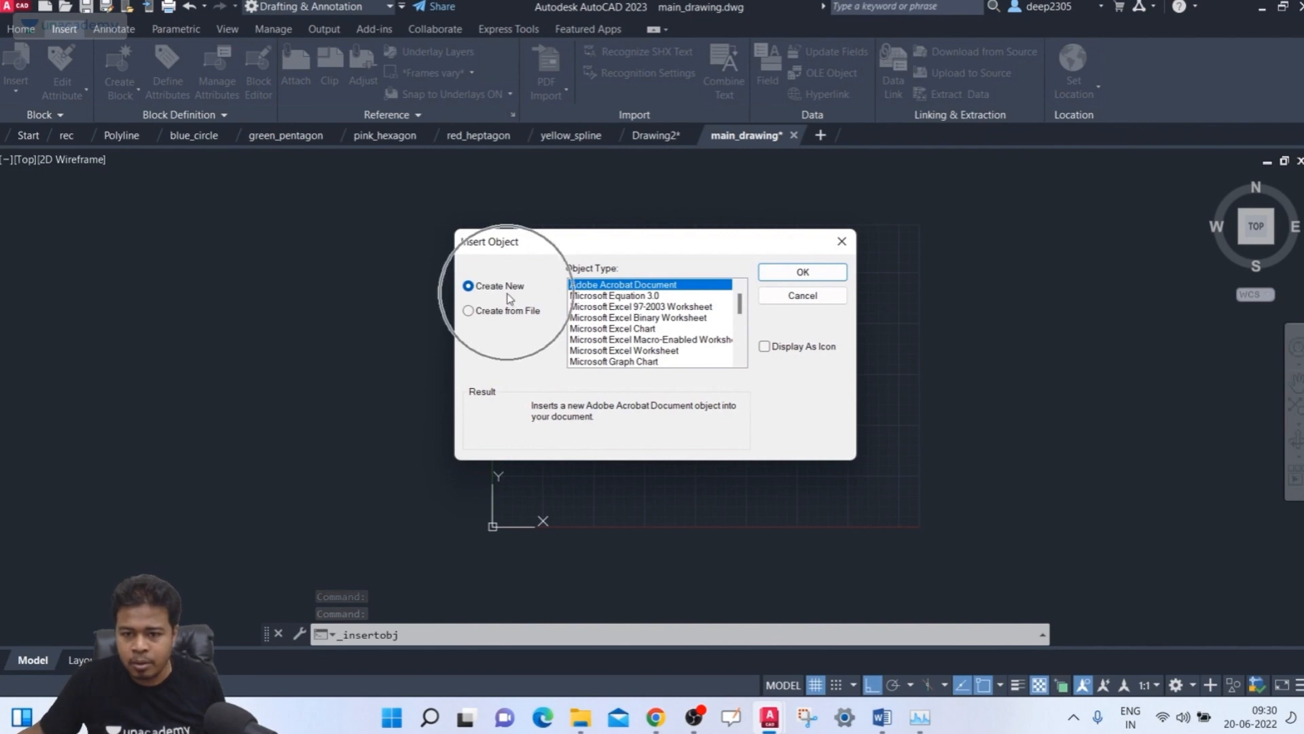
{"action": "left_click", "coordinate": [467, 311]}
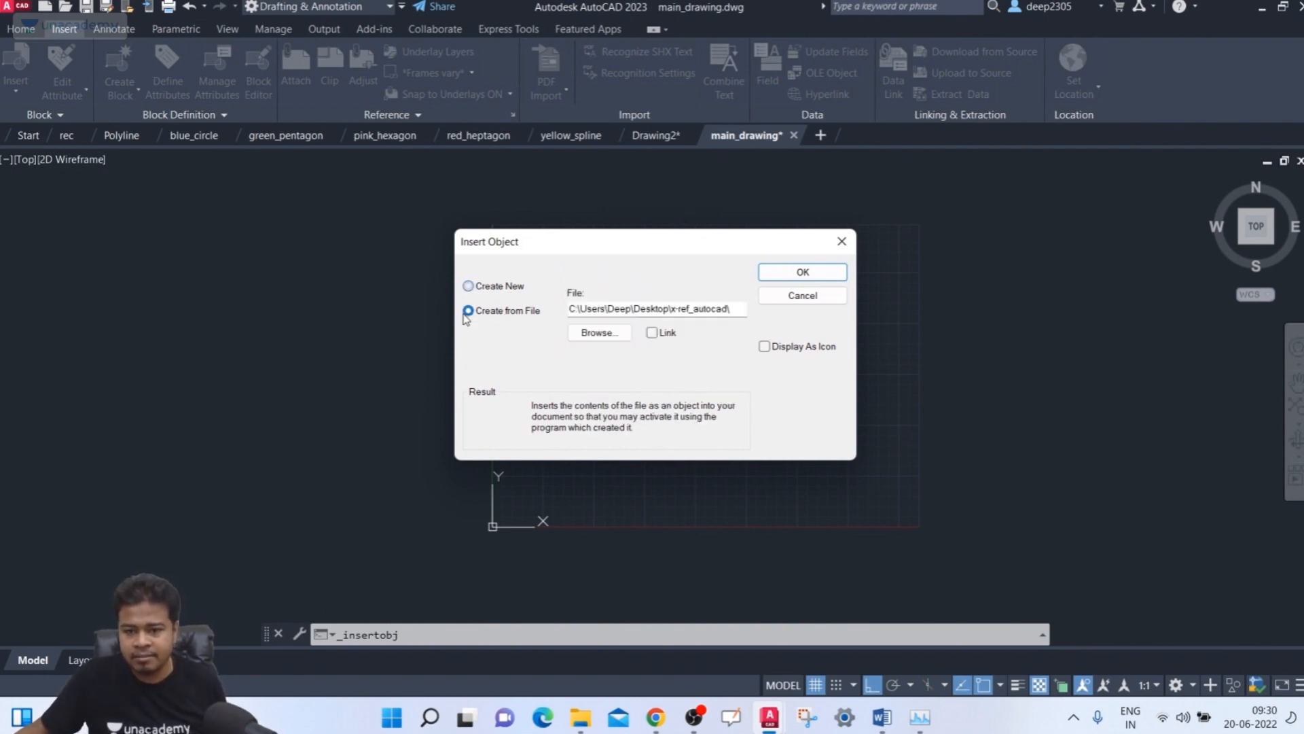
{"action": "left_click", "coordinate": [611, 335]}
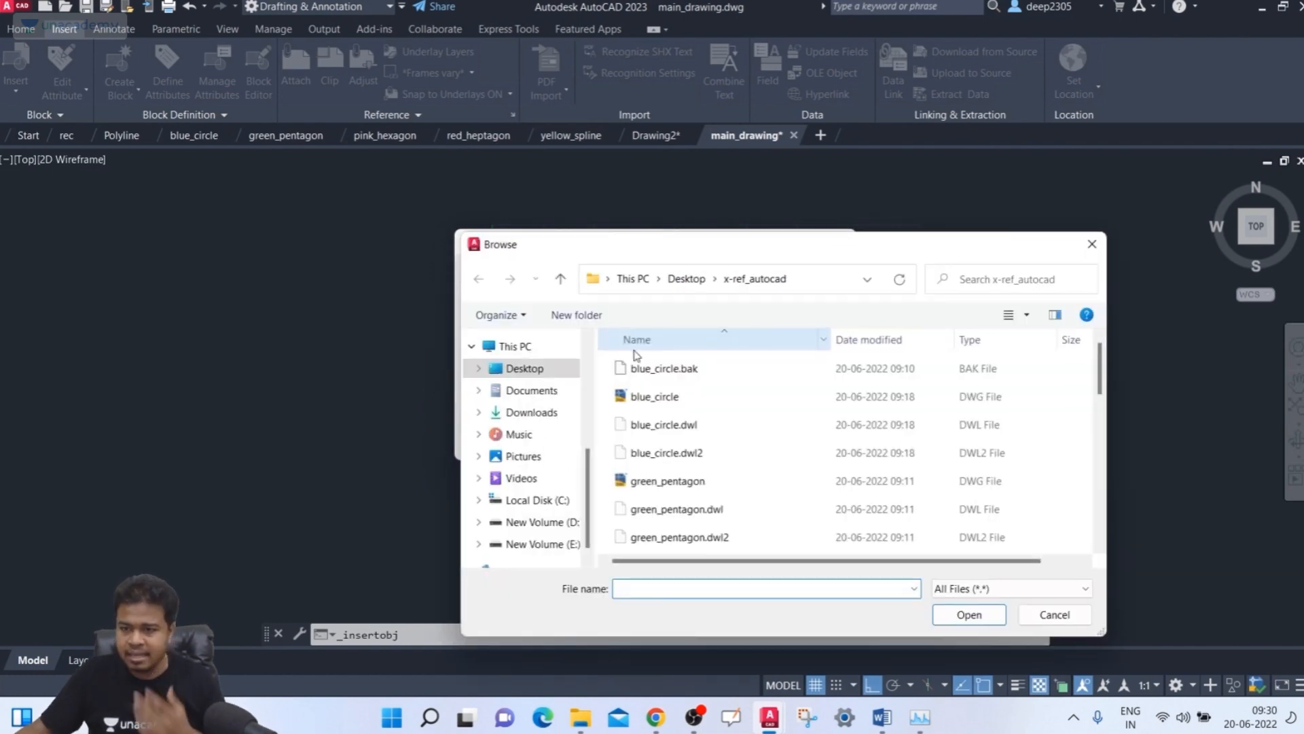
{"action": "left_click", "coordinate": [534, 371]}
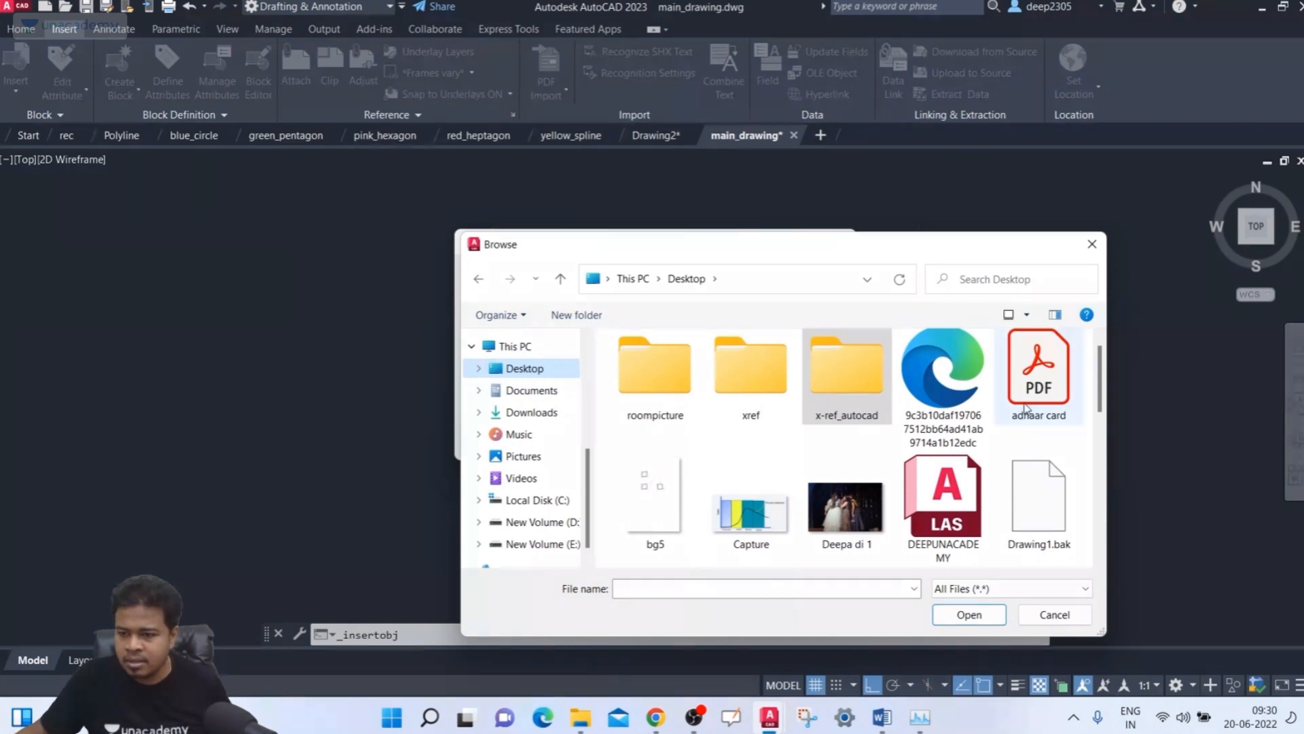
{"action": "scroll", "coordinate": [927, 426], "scroll_direction": "down", "scroll_amount": 3}
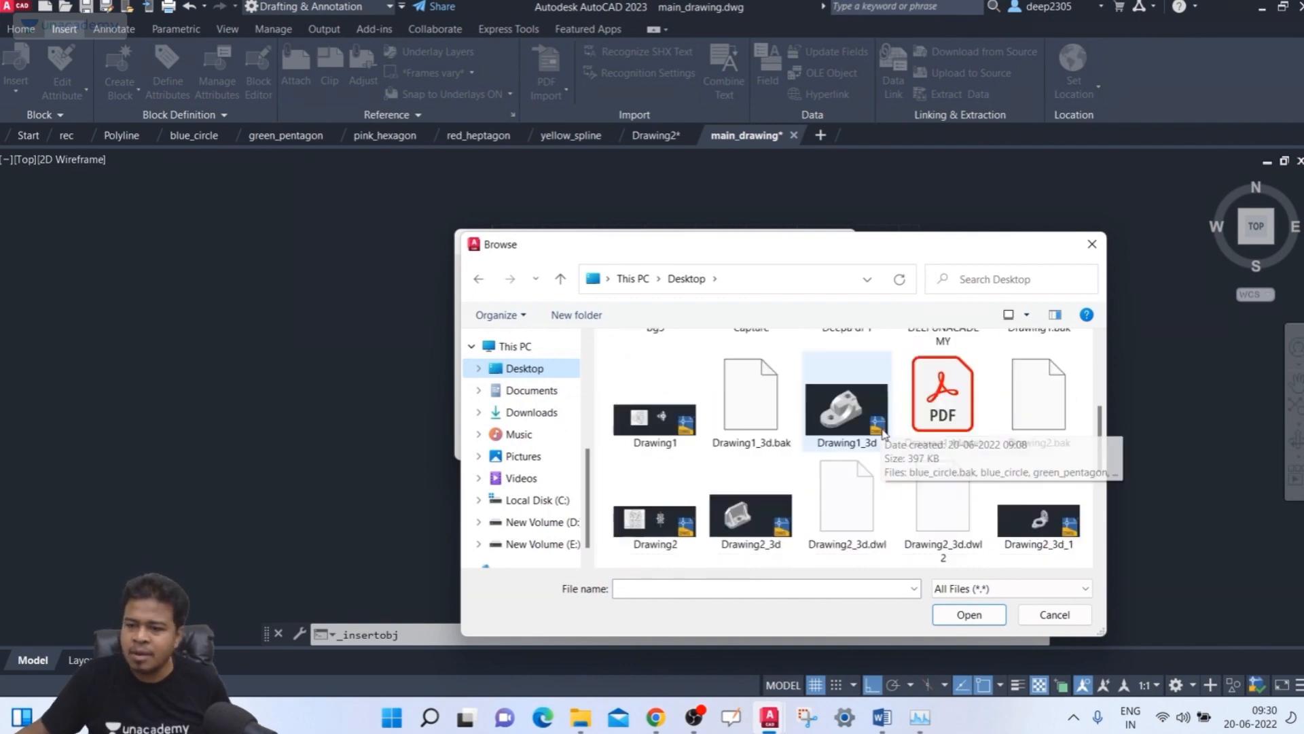
{"action": "left_click", "coordinate": [942, 424]}
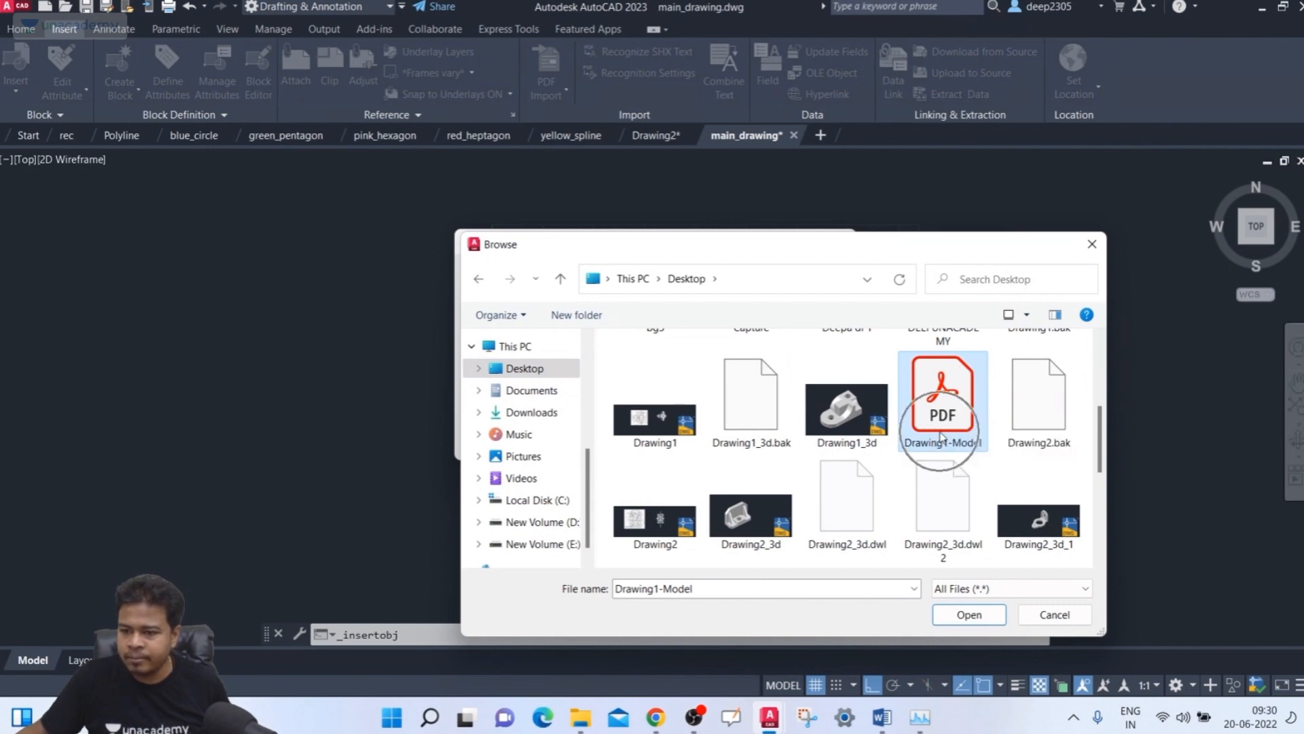
{"action": "left_click", "coordinate": [975, 622]}
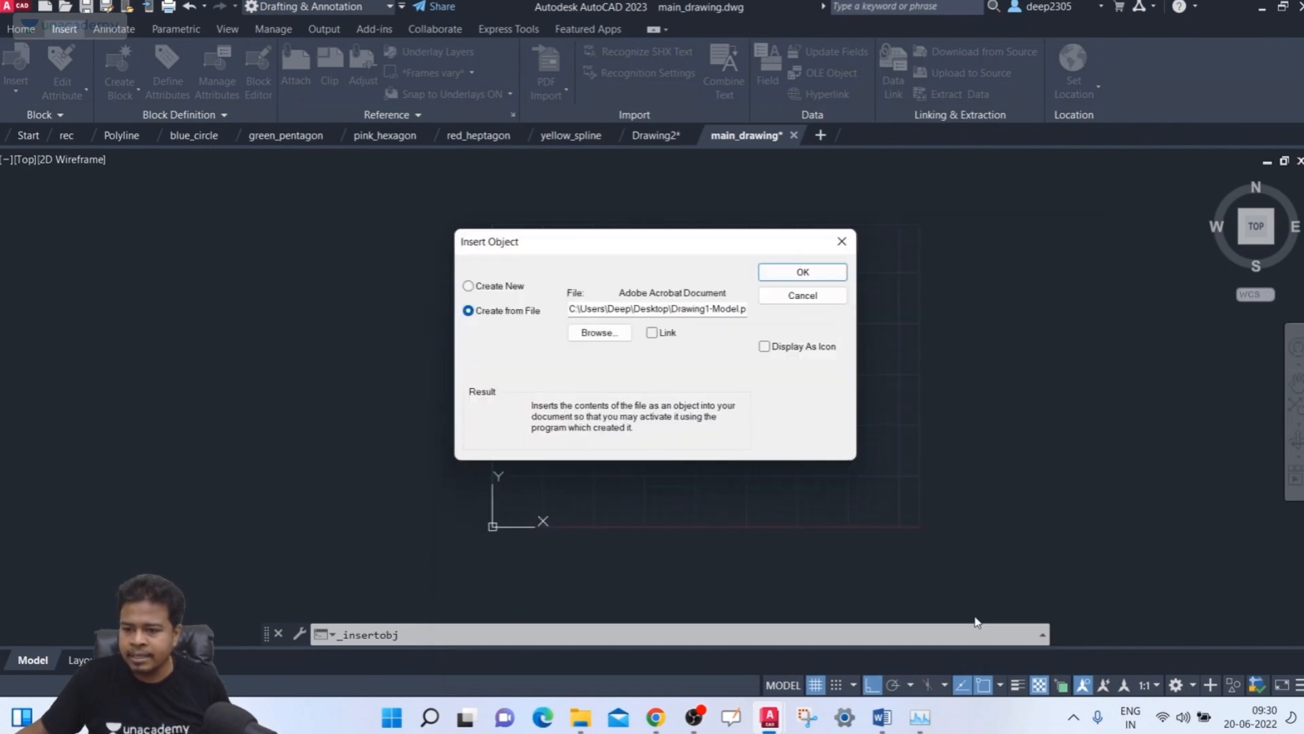
{"action": "left_click", "coordinate": [784, 272]}
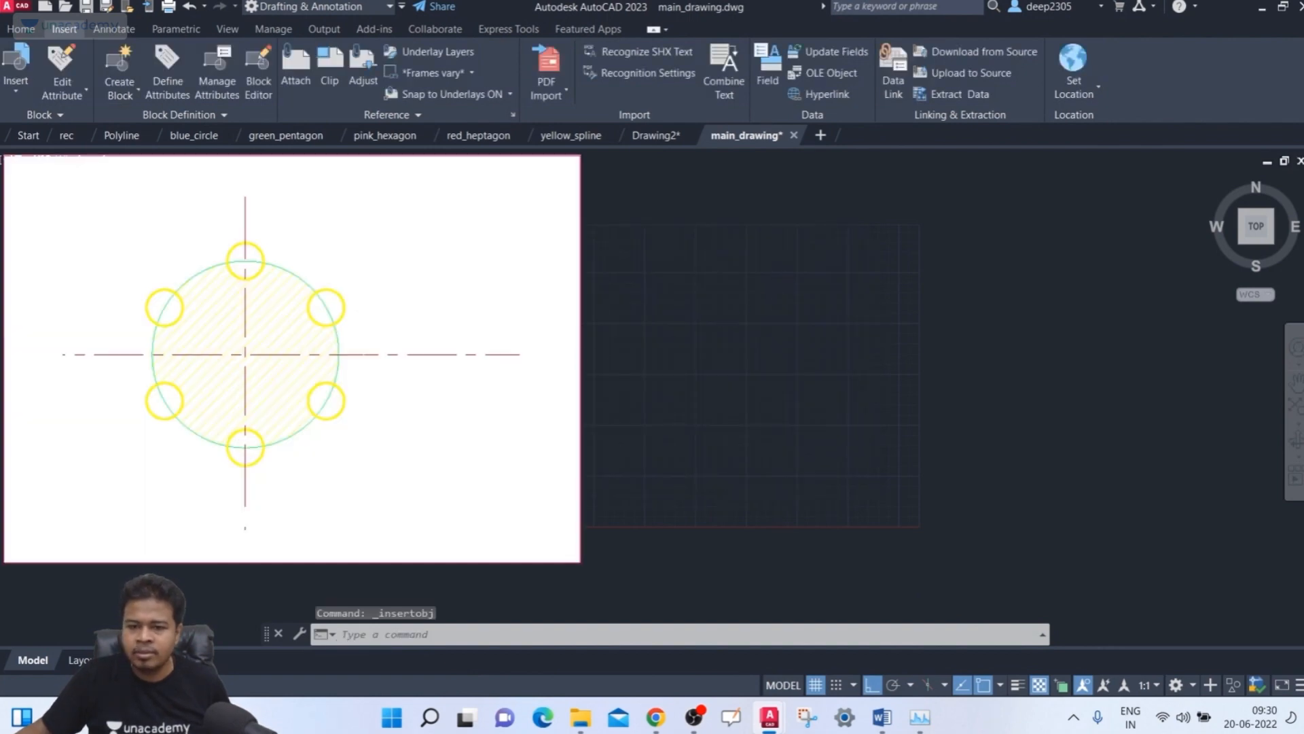
{"action": "left_click", "coordinate": [649, 207]}
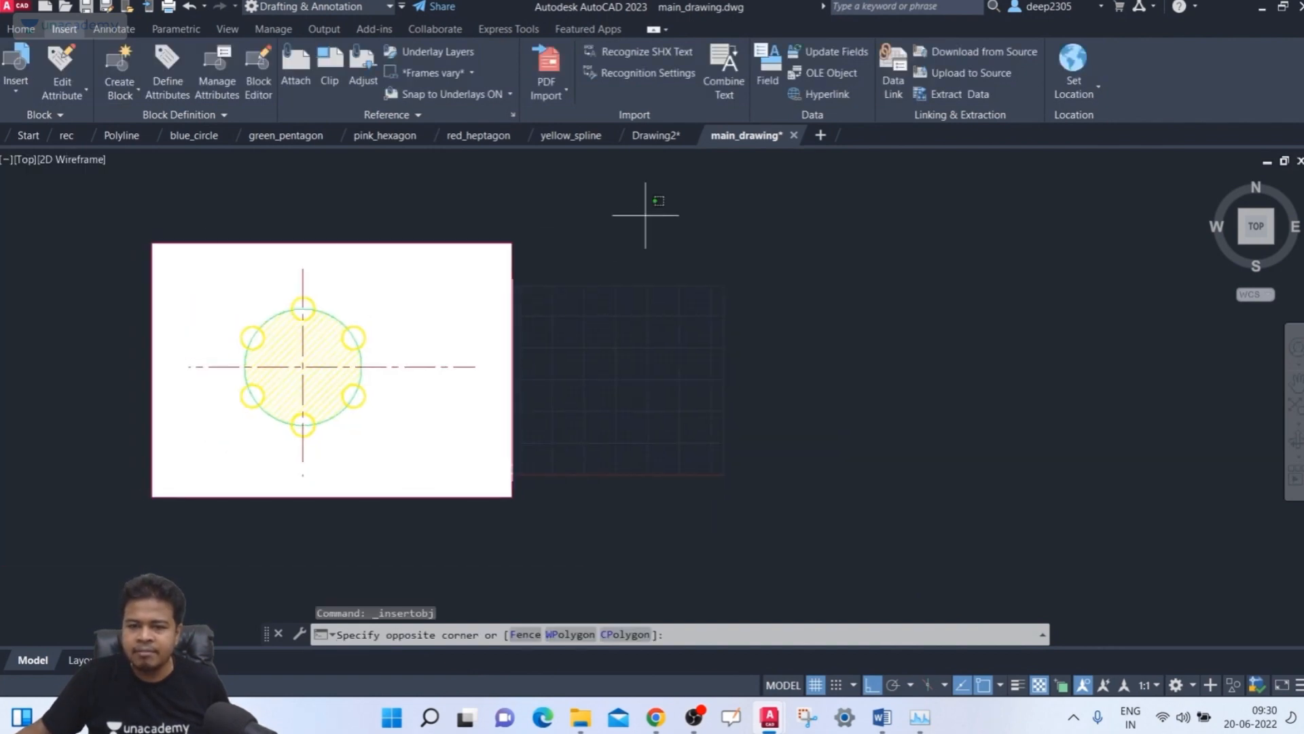
{"action": "left_click", "coordinate": [149, 500]}
{"action": "key", "text": "Escape"}
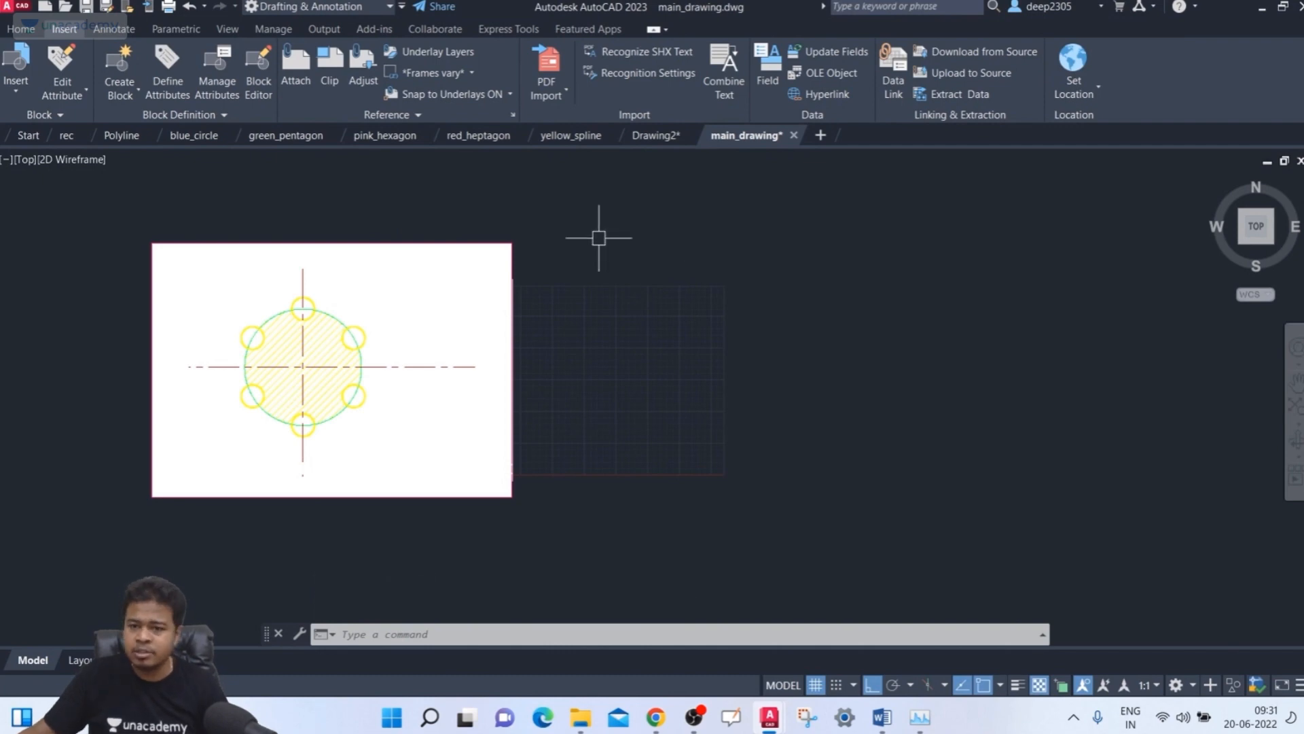
- Turn Ortho mode off and shrink the inserted PDF object by pulling its upper-right corner grip inward
{"action": "left_click", "coordinate": [555, 205]}
{"action": "left_click", "coordinate": [508, 244]}
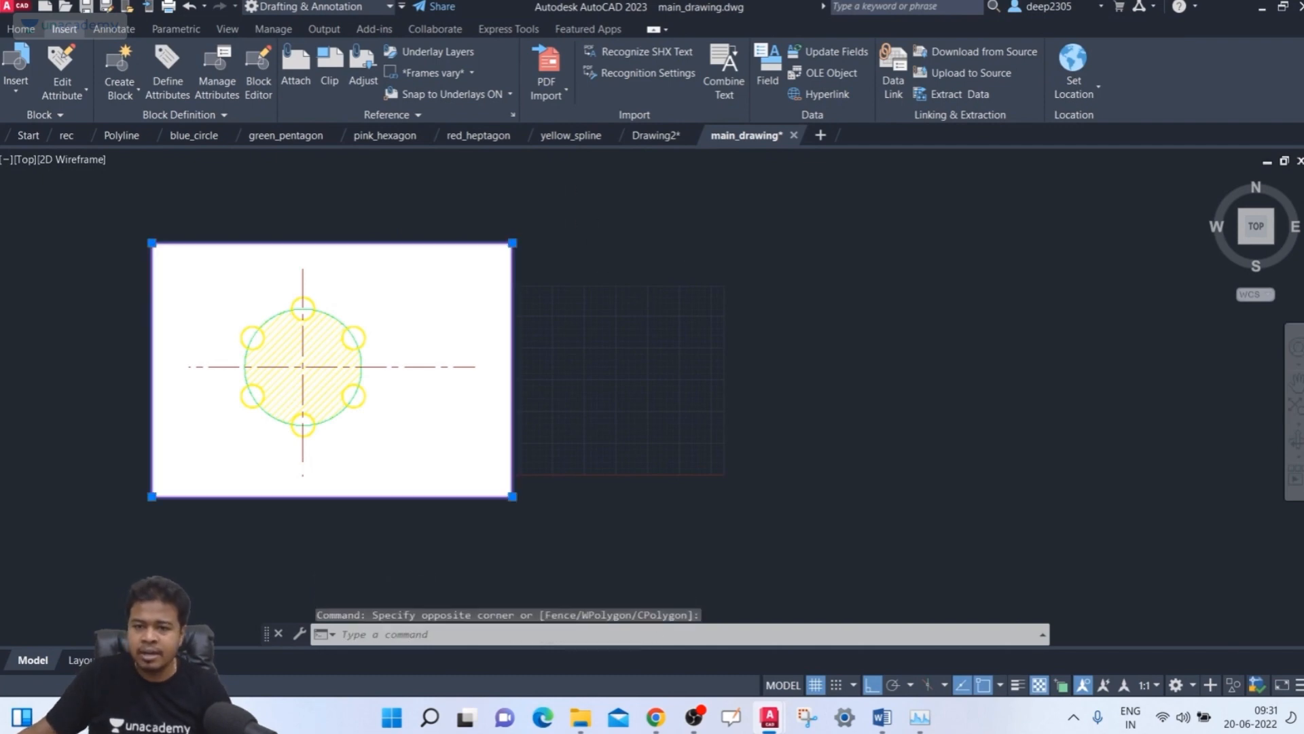
{"action": "left_click", "coordinate": [512, 243]}
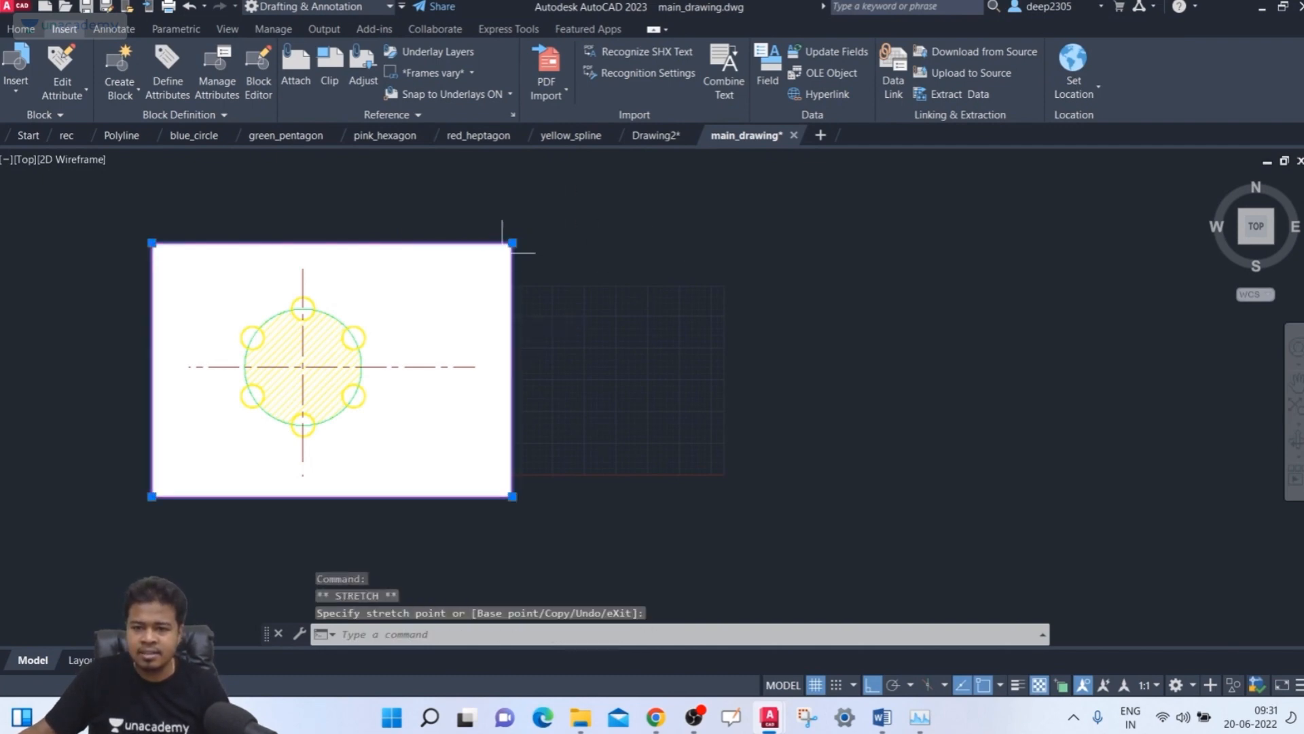
{"action": "key", "text": "F8"}
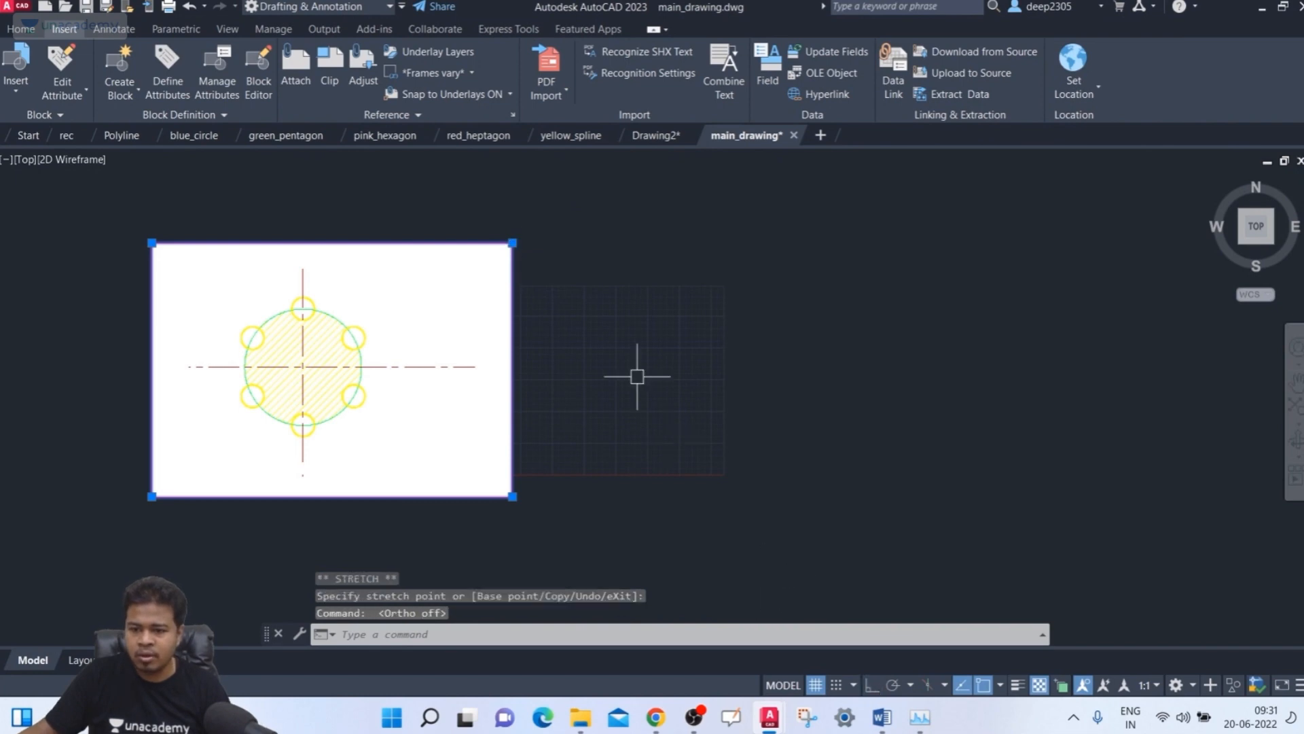
{"action": "left_click", "coordinate": [395, 346]}
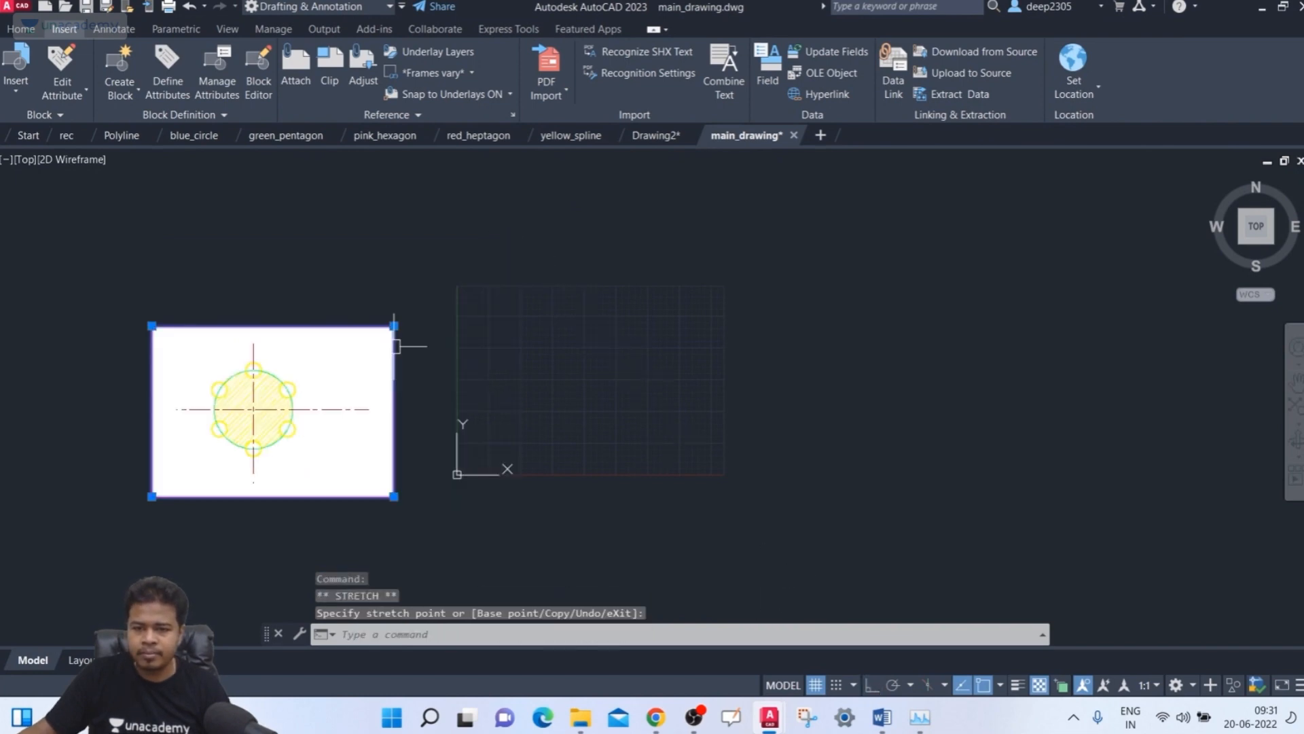
- Move the PDF object up and to the right so it sits just beside the grid's left edge
{"action": "scroll", "coordinate": [396, 346], "scroll_direction": "up", "scroll_amount": 2}
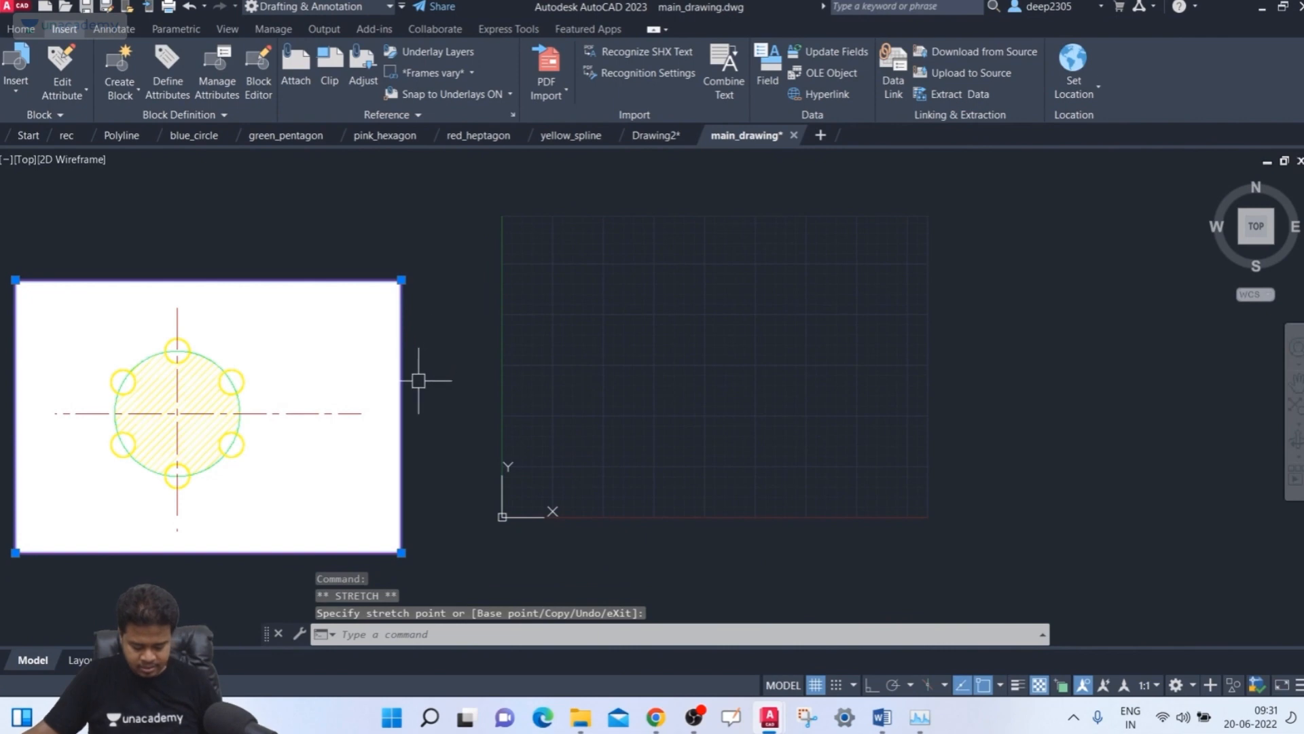
{"action": "key", "text": "Escape"}
{"action": "type", "text": "m"}
{"action": "key", "text": "Return"}
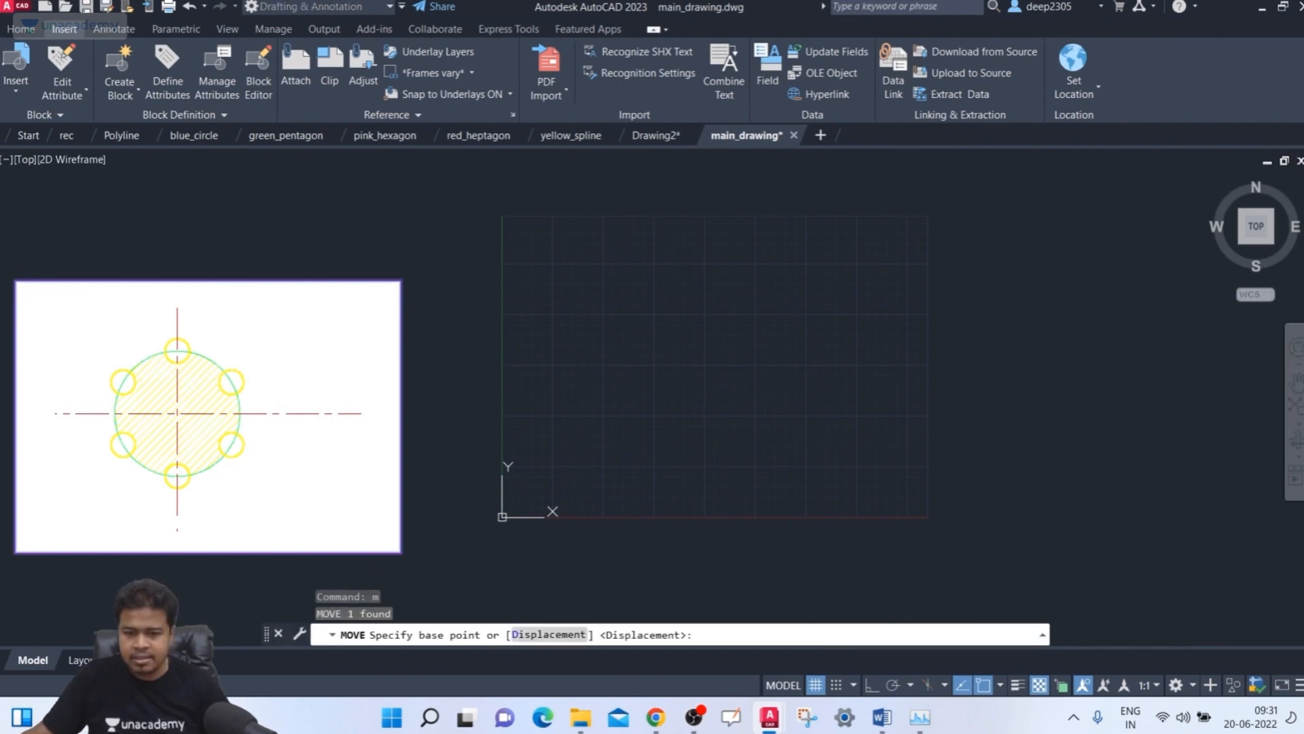
{"action": "left_click", "coordinate": [210, 405]}
{"action": "left_click", "coordinate": [309, 354]}
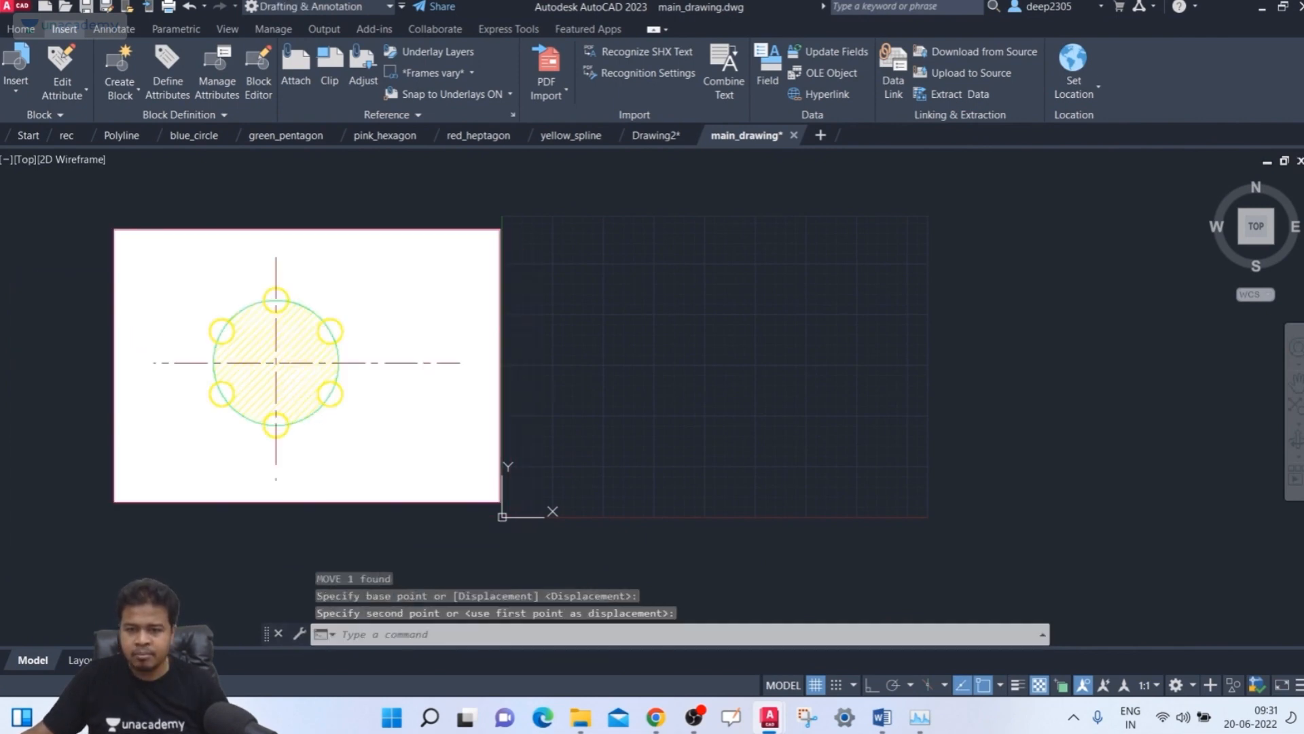
{"action": "middle_click_drag", "start_coordinate": [727, 369], "coordinate": [752, 359]}
{"action": "key", "text": "Escape"}
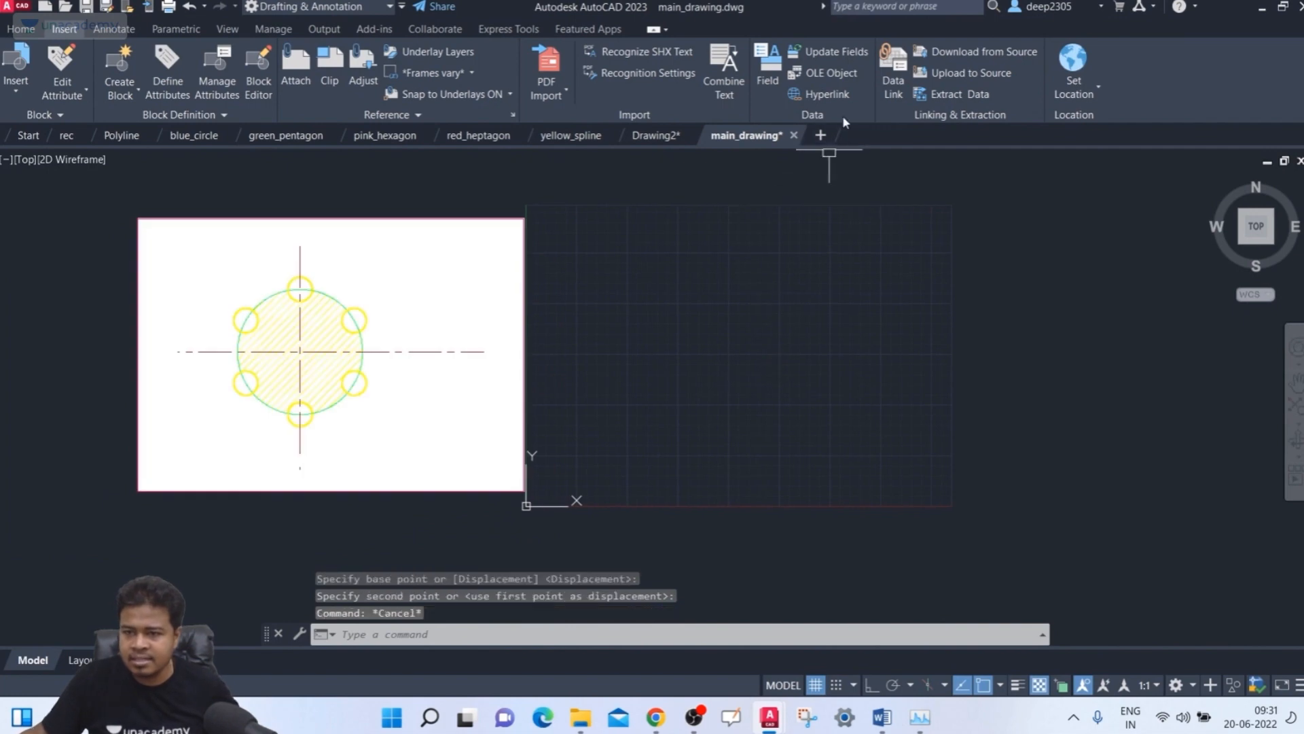
- Insert a newly created Microsoft Excel Worksheet as an OLE object and dismiss the Office activation wizard
{"action": "left_click", "coordinate": [839, 73]}
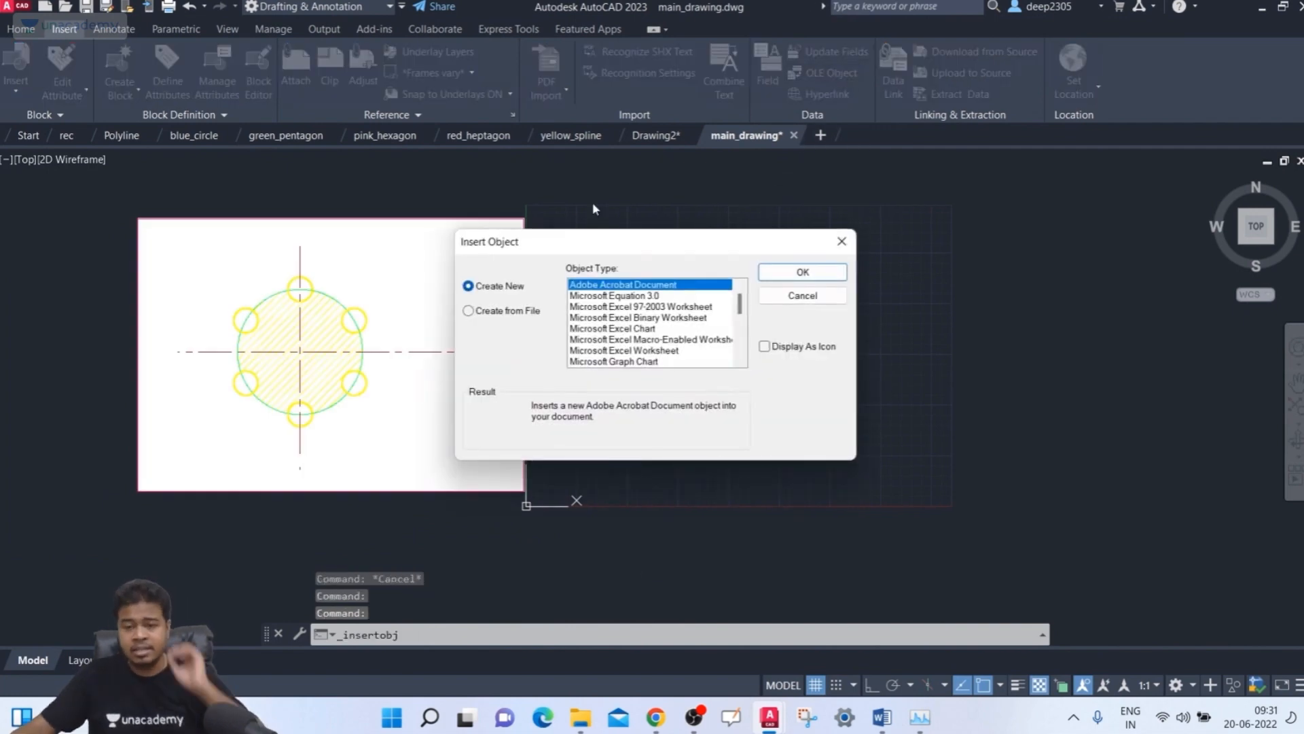
{"action": "left_click", "coordinate": [488, 316]}
{"action": "left_click", "coordinate": [588, 339]}
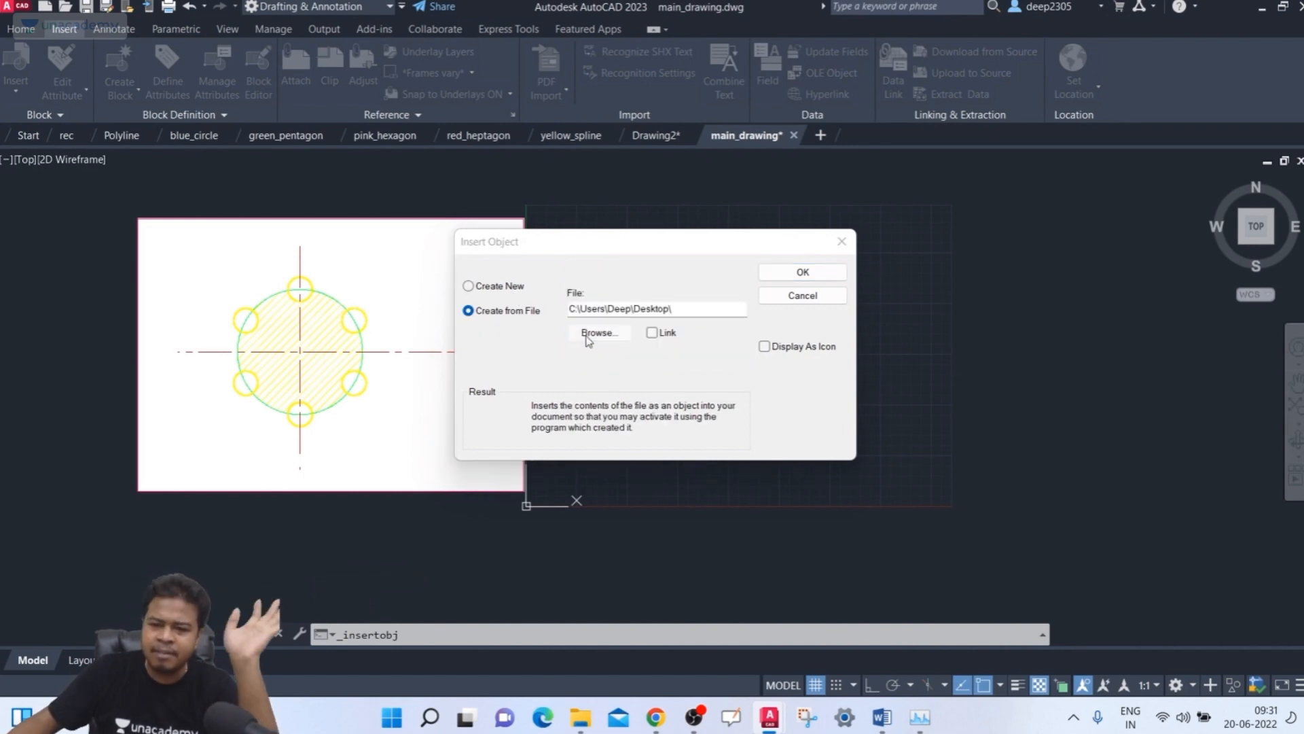
{"action": "left_click", "coordinate": [1087, 243]}
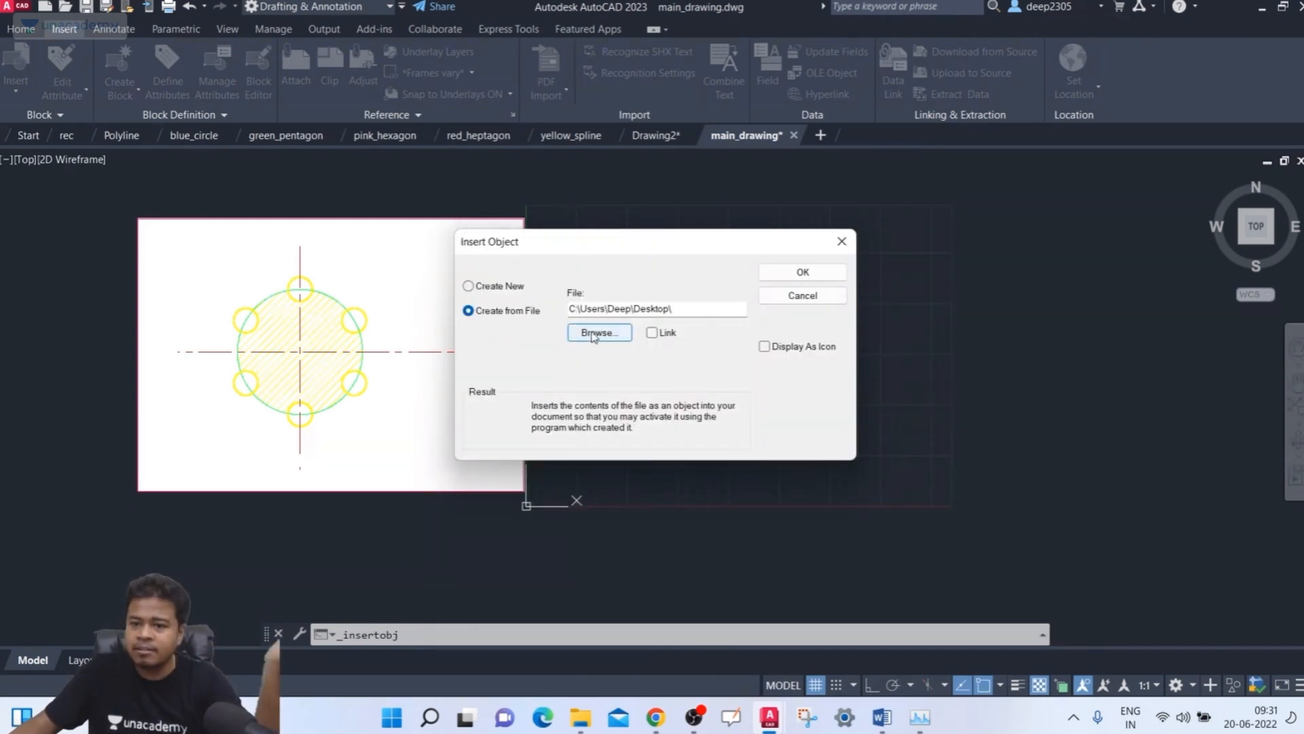
{"action": "left_click", "coordinate": [525, 287]}
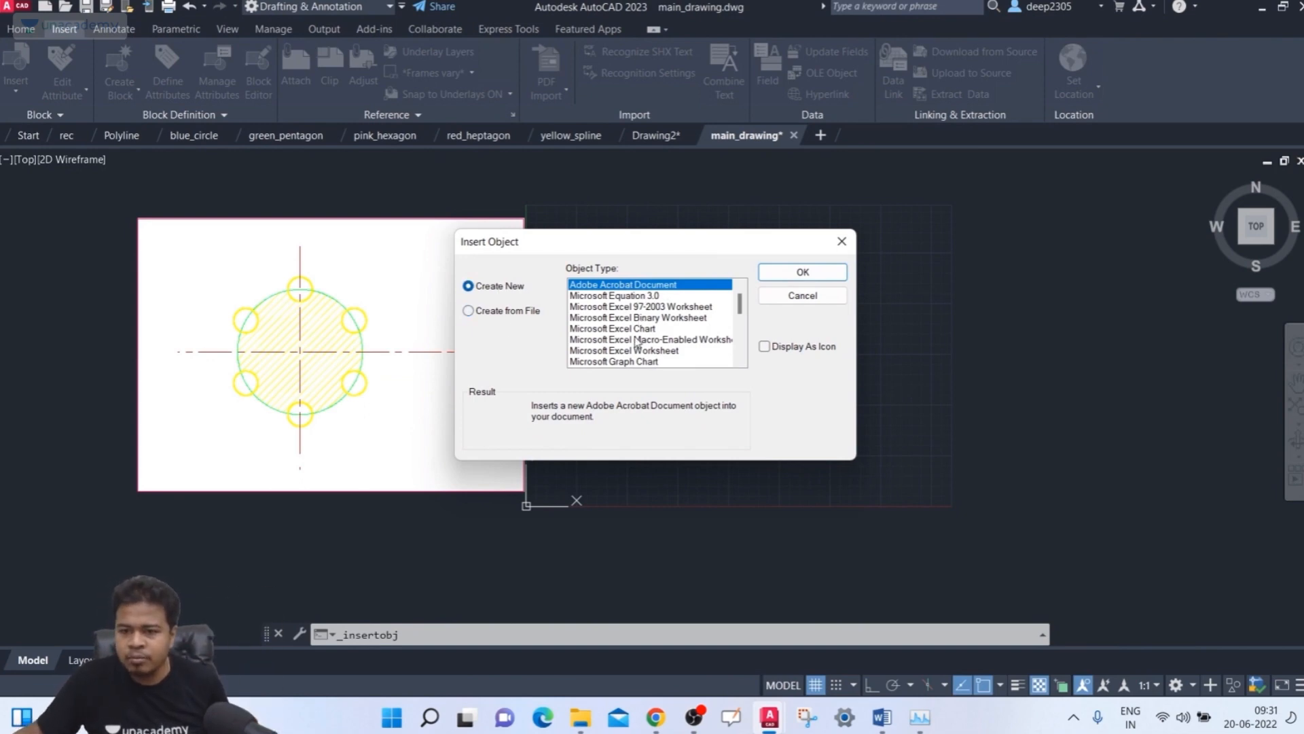
{"action": "left_click", "coordinate": [584, 351]}
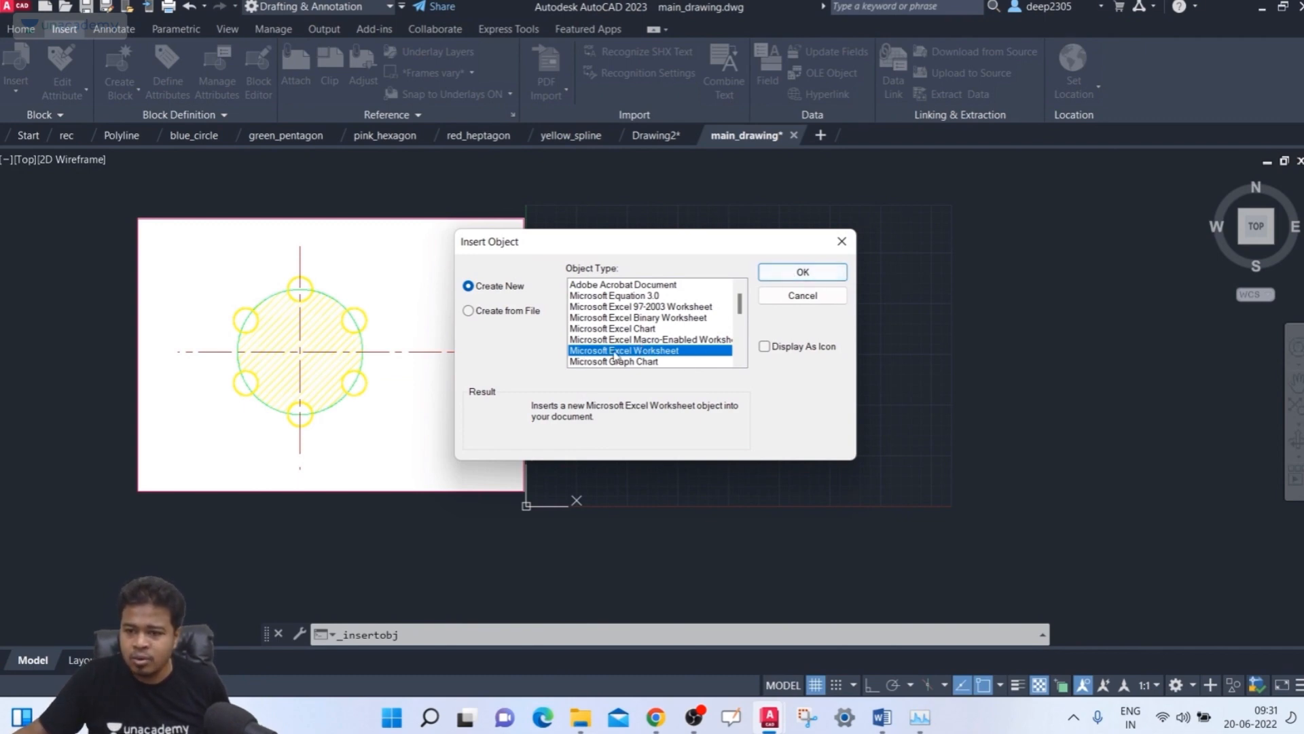
{"action": "left_click", "coordinate": [781, 275]}
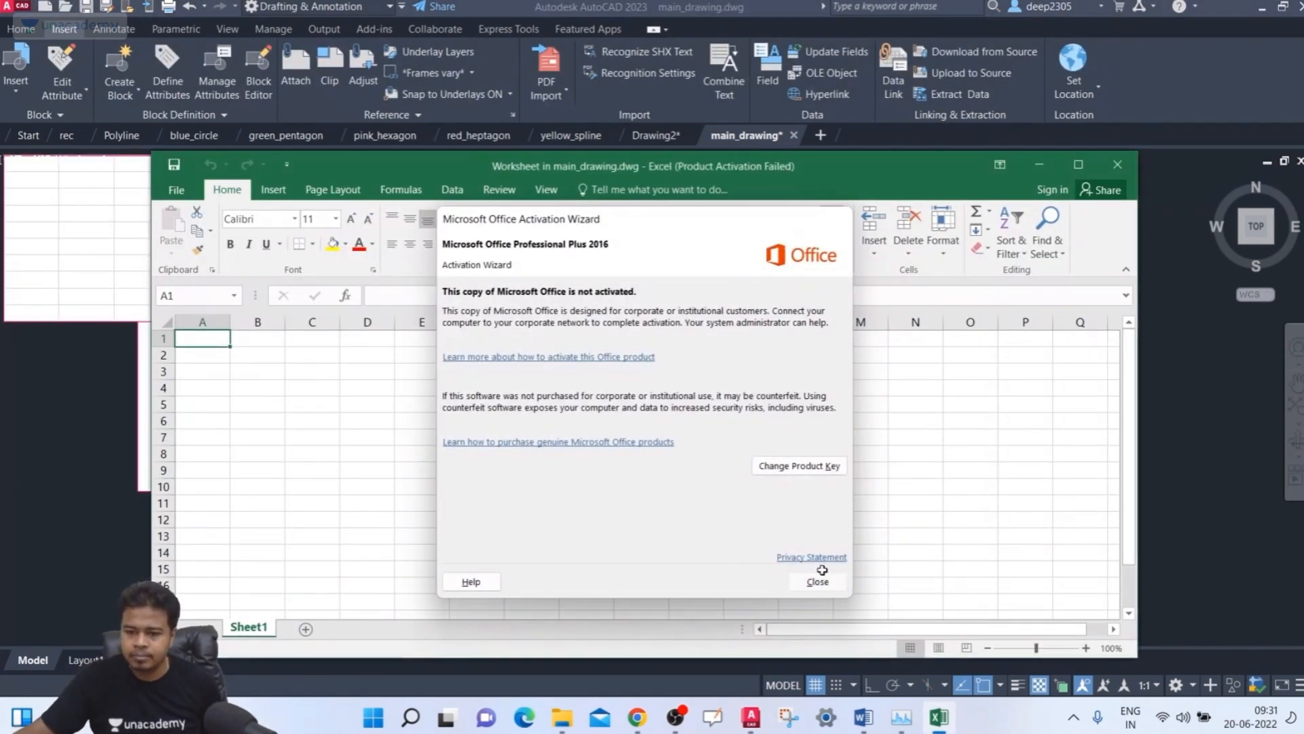
{"action": "left_click", "coordinate": [817, 581]}
- Enter the headings "Name", "Fie;ld" and "Place" in cells D5, E5 and F5 of the embedded worksheet
{"action": "left_click", "coordinate": [363, 401]}
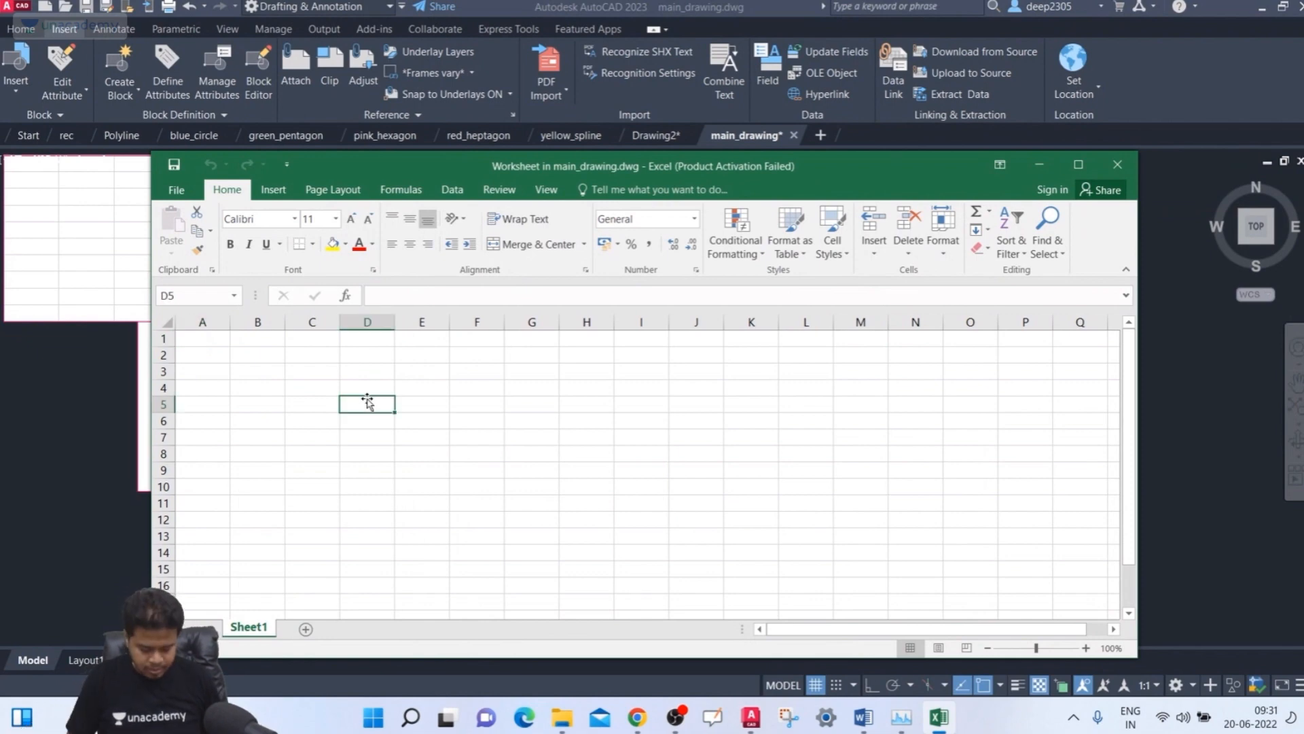
{"action": "type", "text": "Name"}
{"action": "left_click", "coordinate": [414, 404]}
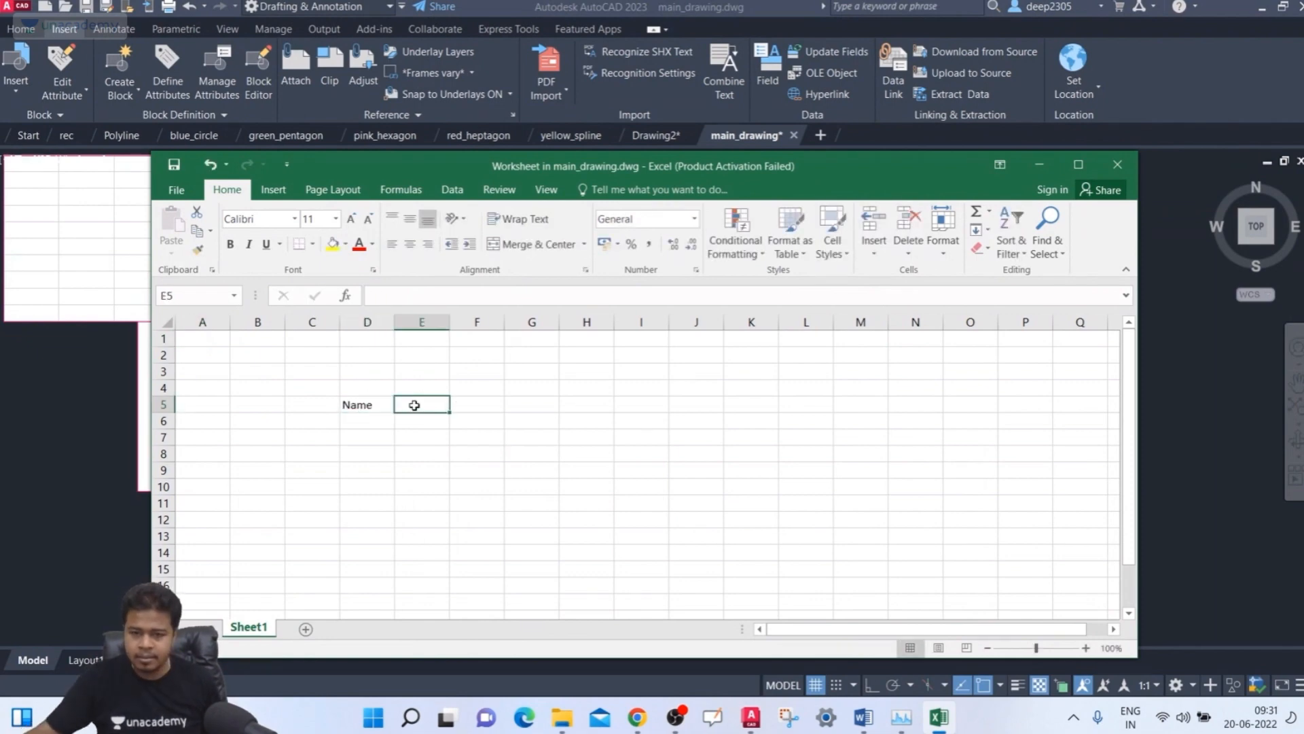
{"action": "type", "text": "Fie;ld"}
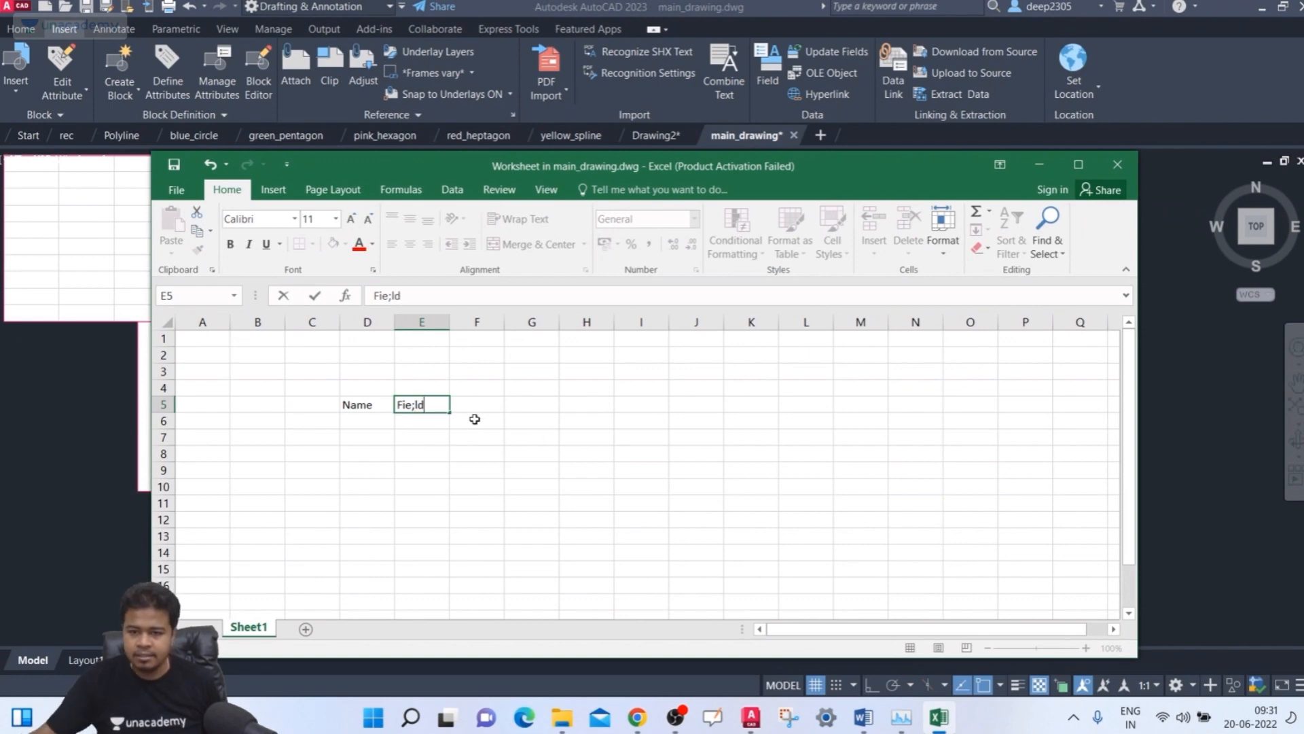
{"action": "left_click_drag", "start_coordinate": [477, 388], "coordinate": [488, 408]}
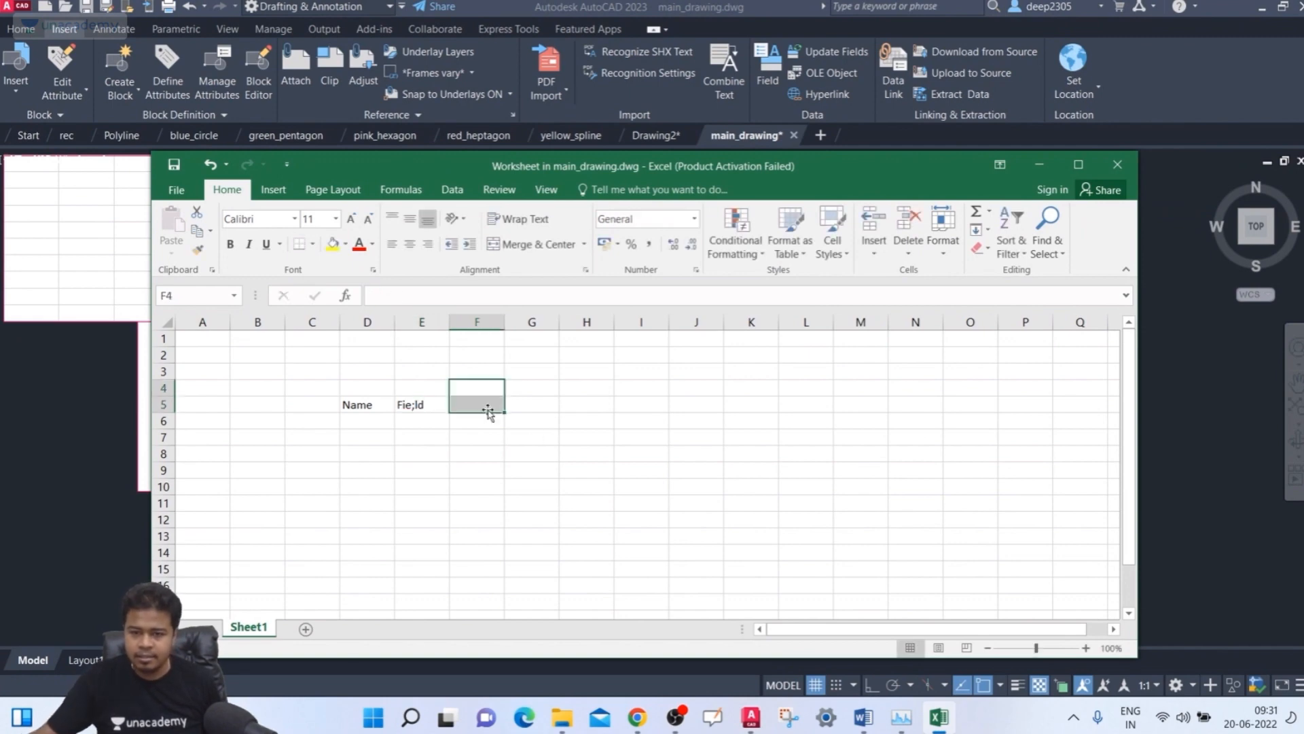
{"action": "left_click", "coordinate": [474, 404]}
{"action": "type", "text": "Place"}
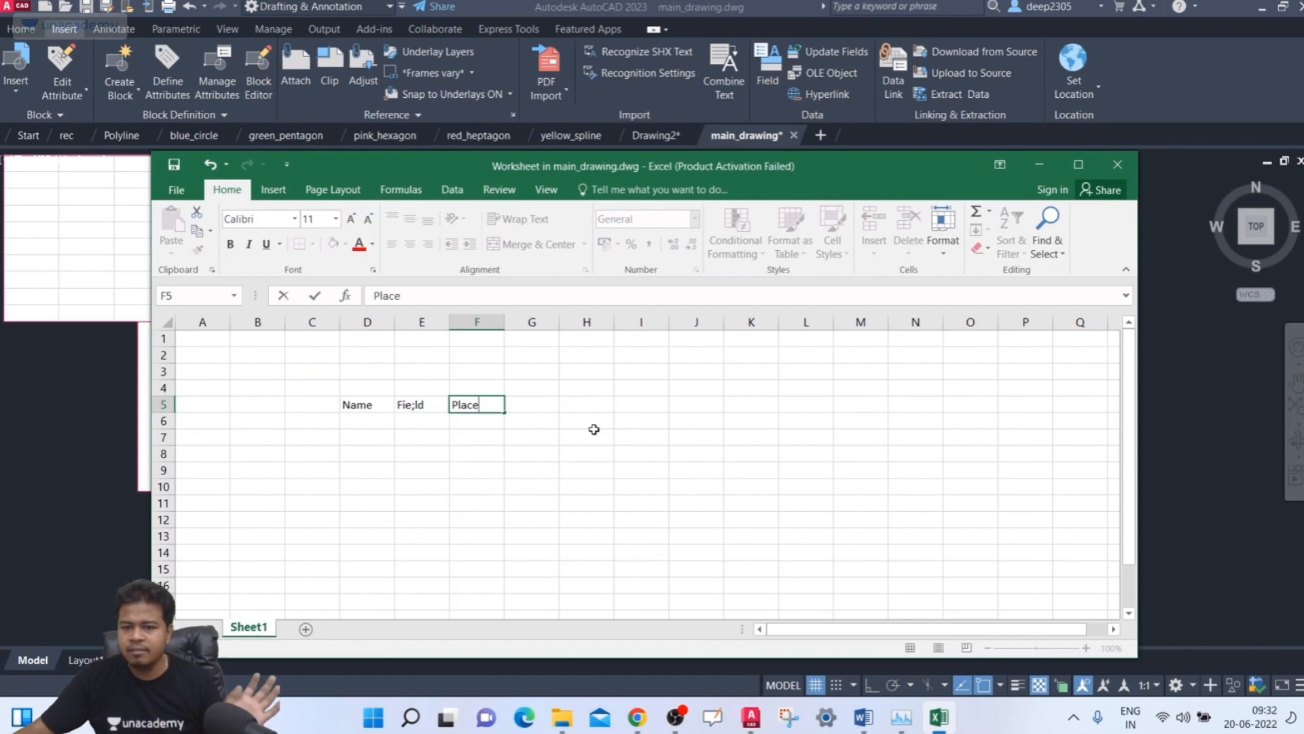
{"action": "left_click", "coordinate": [974, 464]}
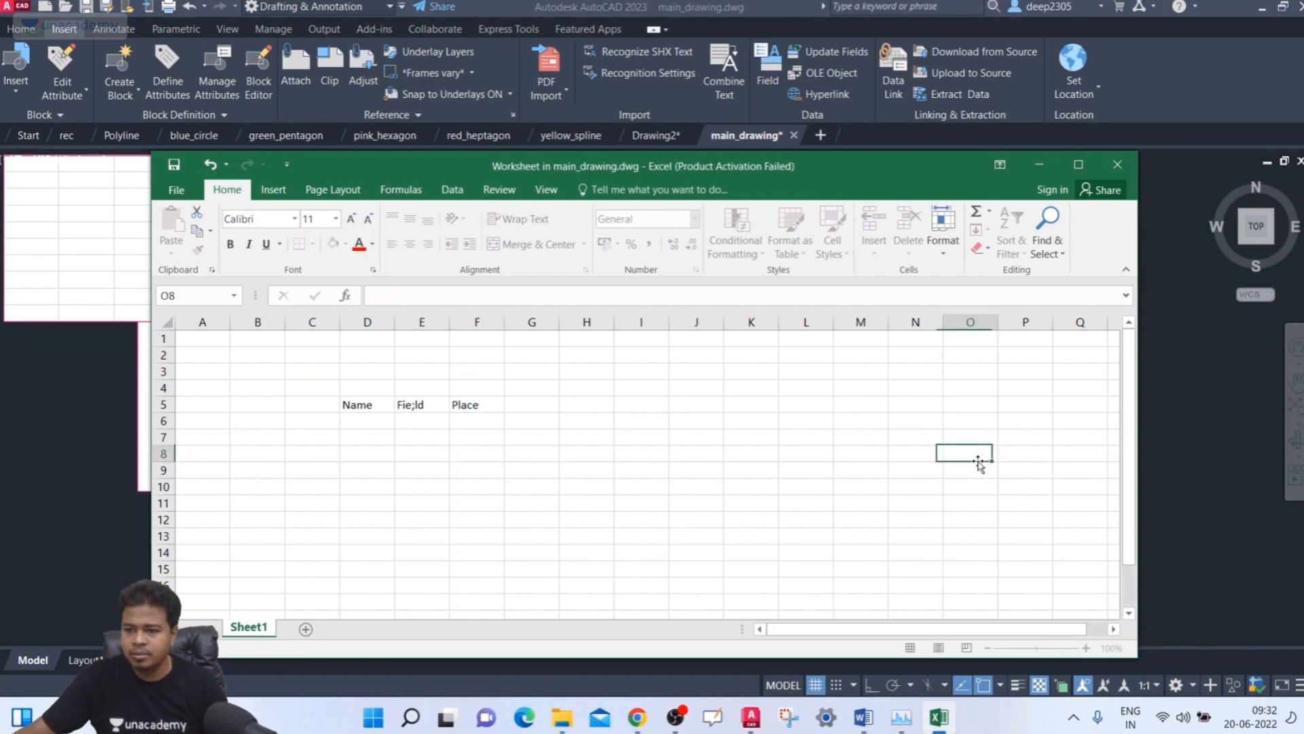
- Save the embedded worksheet and switch back to the AutoCAD drawing
{"action": "left_click", "coordinate": [174, 164]}
{"action": "left_click", "coordinate": [82, 312]}
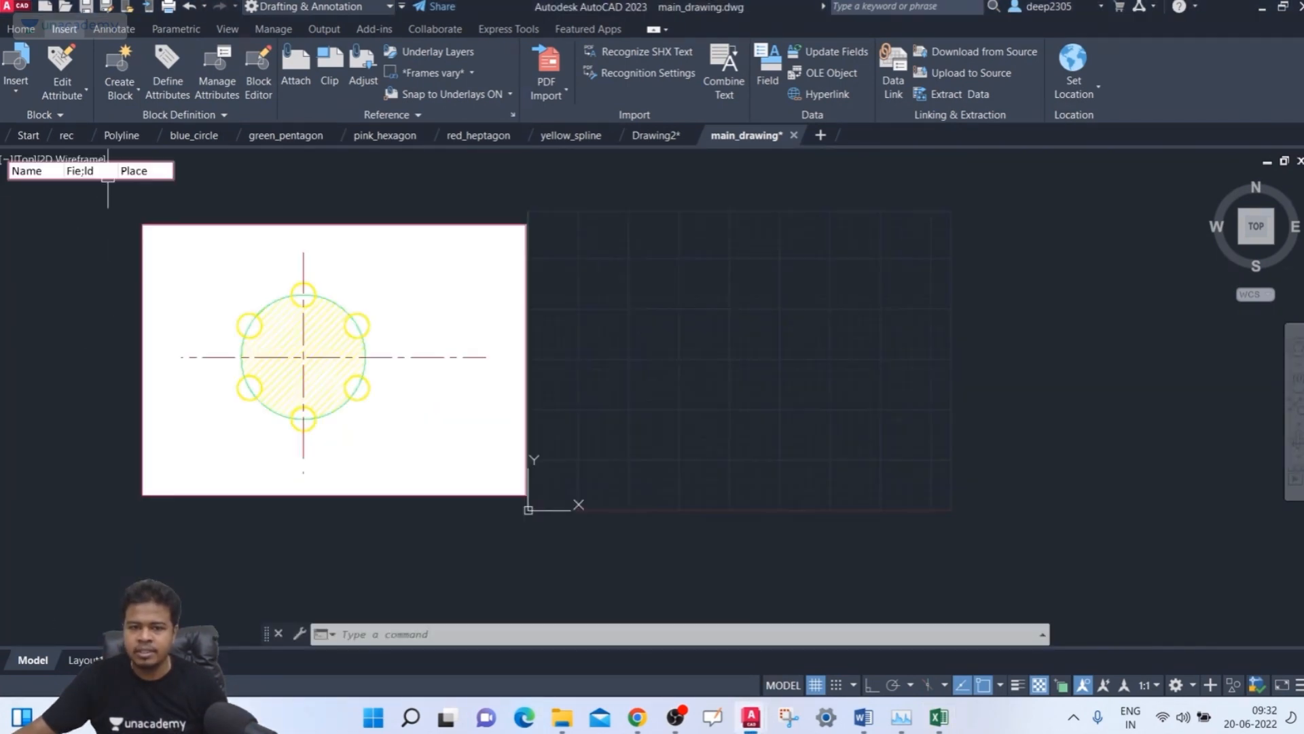
{"action": "mouse_move", "coordinate": [108, 194]}
{"action": "middle_mouse_down"}
{"action": "mouse_move", "coordinate": [198, 224]}
{"action": "mouse_move", "coordinate": [202, 248]}
{"action": "middle_mouse_up"}
- Move the embedded Excel table from beyond the PDF object's upper-left corner to just above the grid's upper-left corner
{"action": "left_click", "coordinate": [307, 208]}
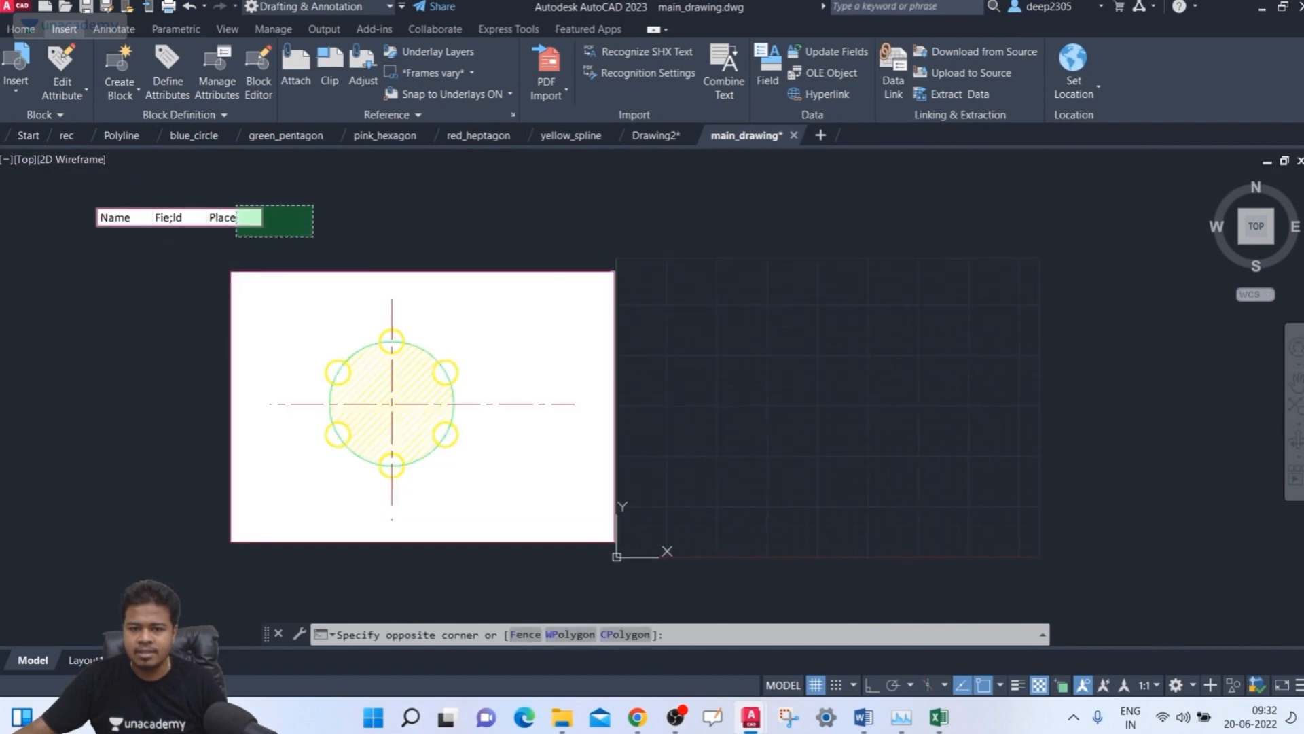
{"action": "left_click", "coordinate": [258, 236]}
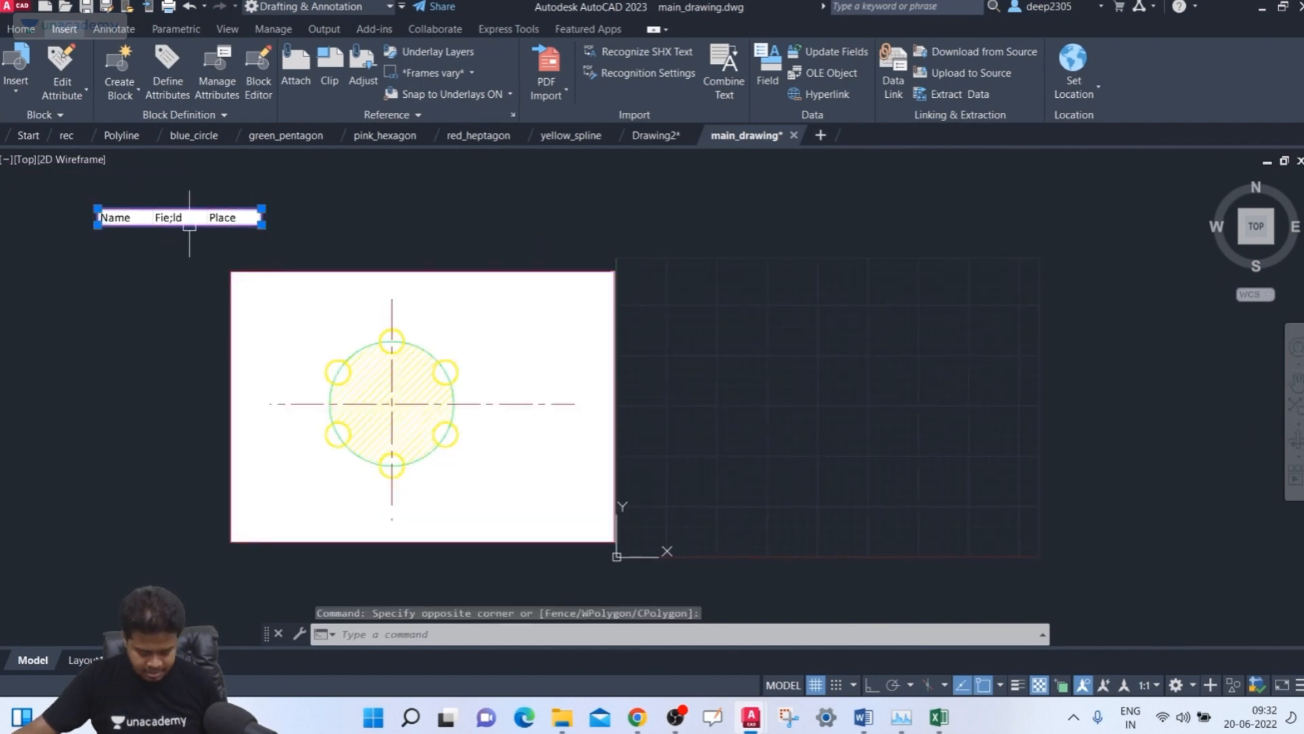
{"action": "type", "text": "m"}
{"action": "key", "text": "Return"}
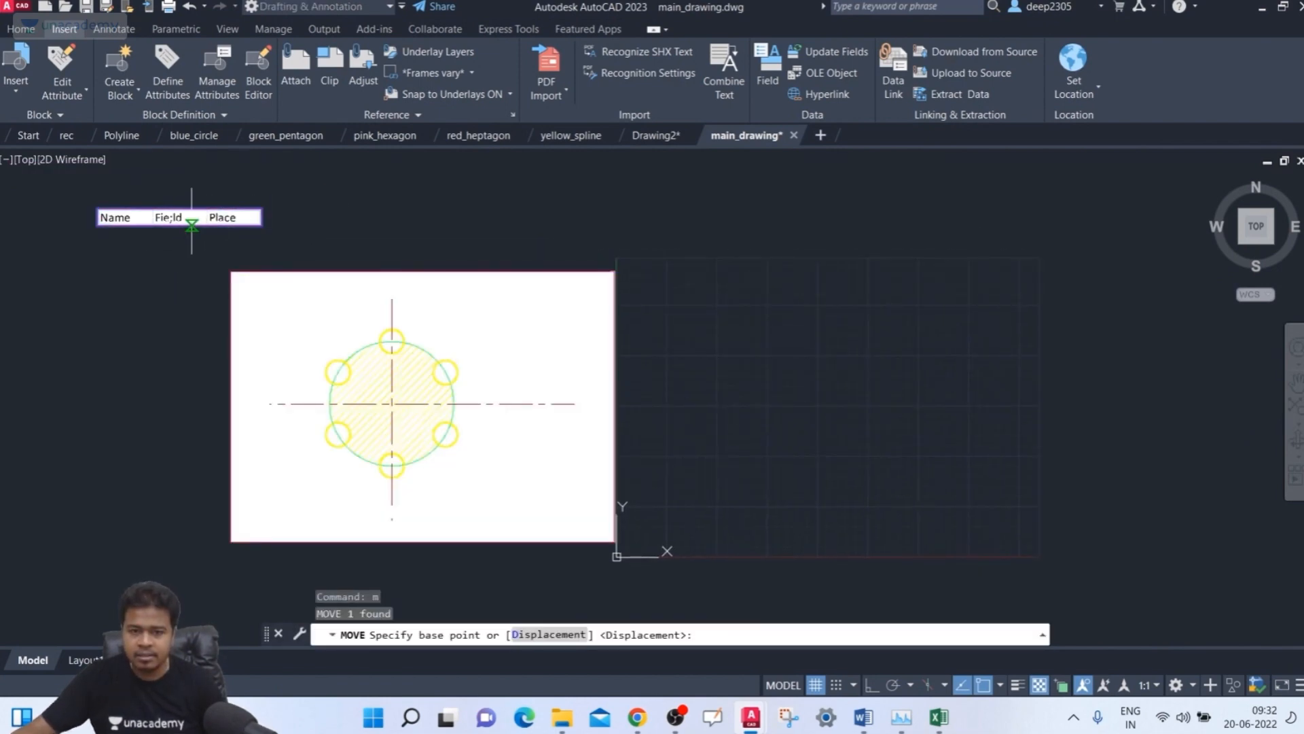
{"action": "left_click", "coordinate": [192, 224]}
{"action": "left_click", "coordinate": [719, 235]}
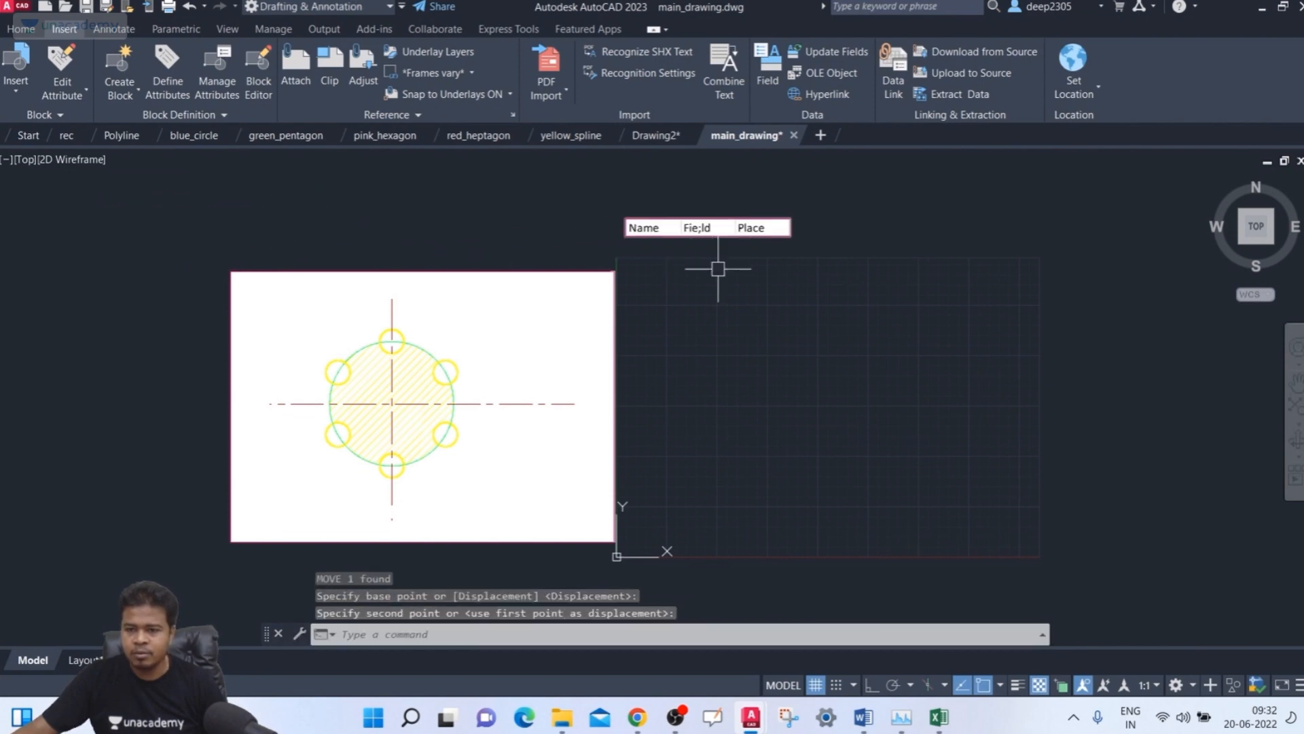
{"action": "scroll", "coordinate": [718, 268], "scroll_direction": "up", "scroll_amount": 2}
{"action": "scroll", "coordinate": [706, 197], "scroll_direction": "down", "scroll_amount": 2}
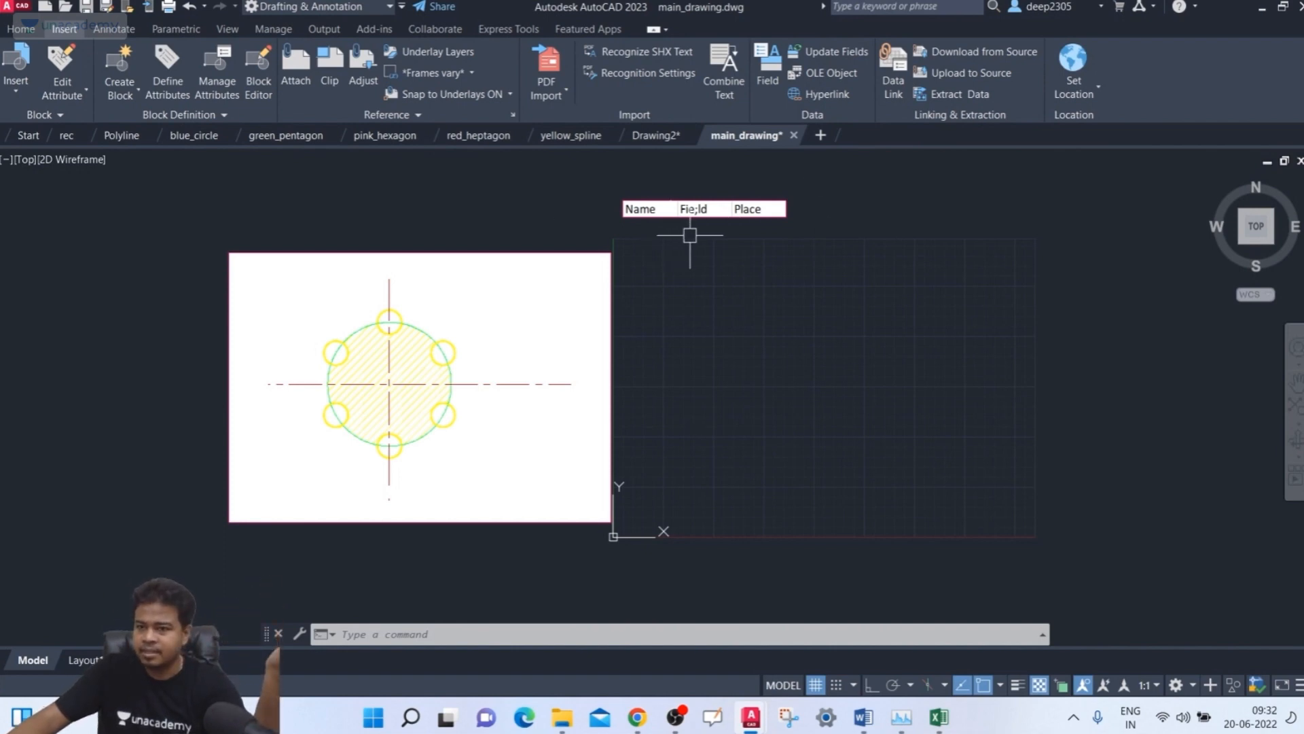
- Insert a newly created Microsoft Word 97 - 2003 Document as an OLE object
{"action": "left_click", "coordinate": [837, 73]}
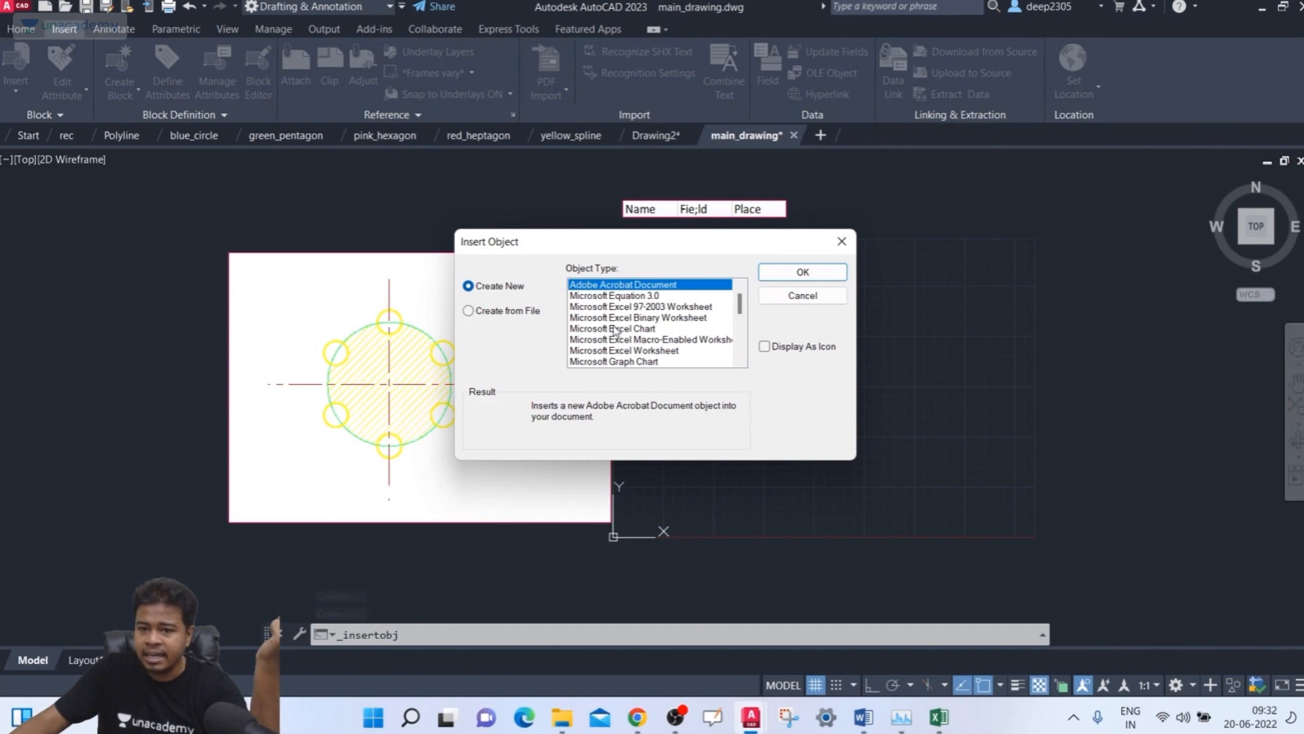
{"action": "scroll", "coordinate": [628, 340], "scroll_direction": "down", "scroll_amount": 2}
{"action": "scroll", "coordinate": [630, 343], "scroll_direction": "down", "scroll_amount": 2}
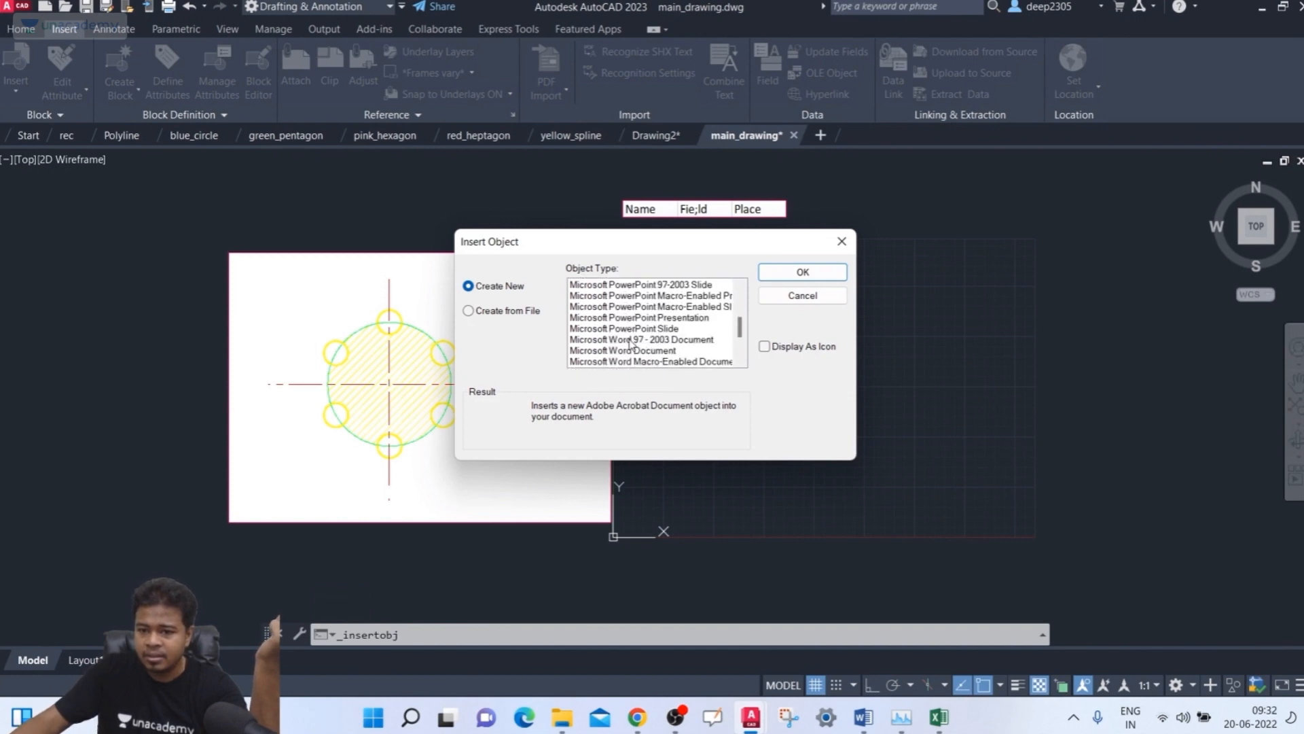
{"action": "left_click", "coordinate": [640, 308]}
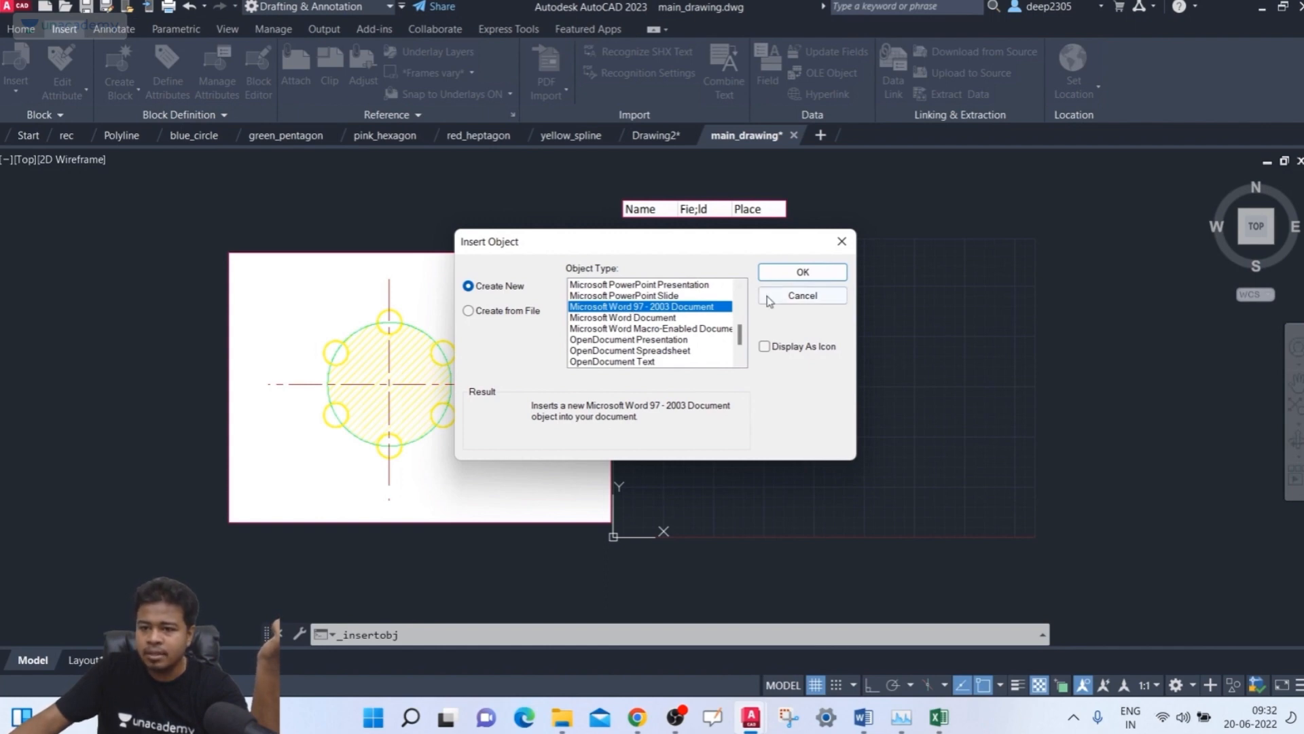
{"action": "left_click", "coordinate": [795, 273]}
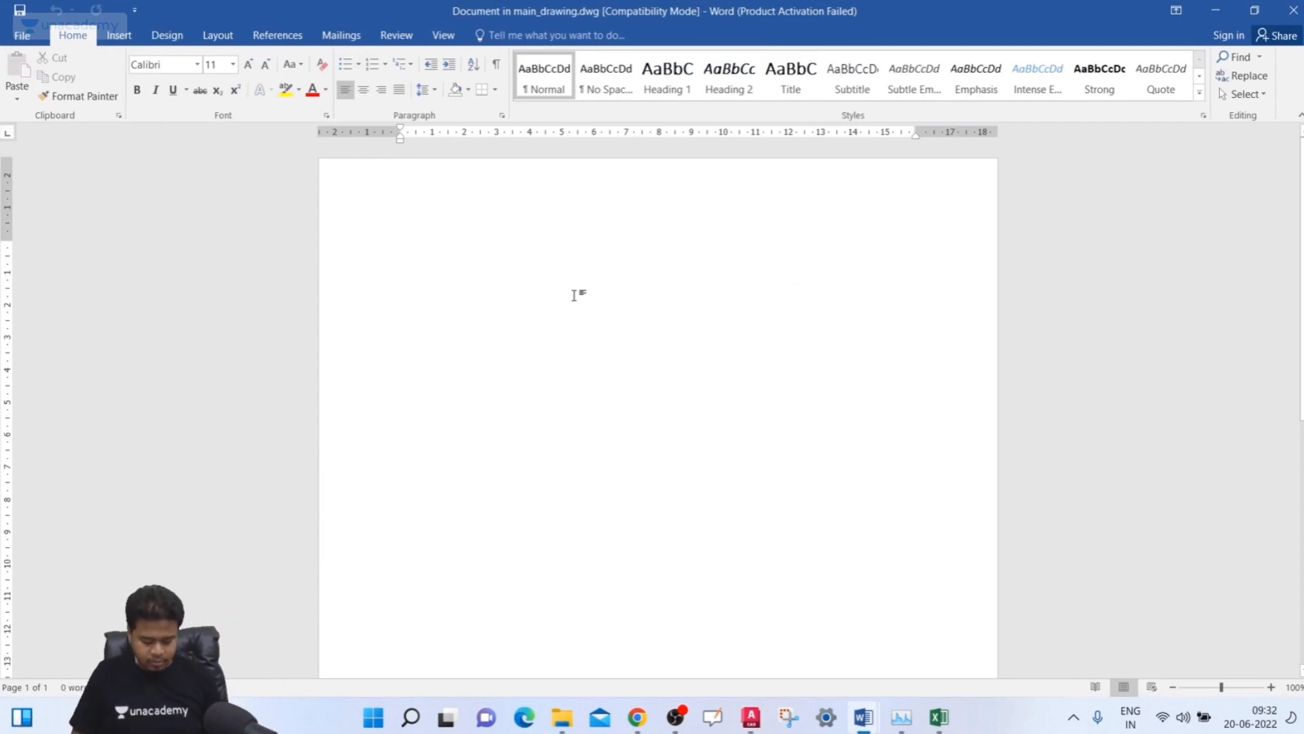
- Enter "Name", "Place" and "things" on separate lines of the embedded Word document, and switch back to the AutoCAD drawing
{"action": "type", "text": "N"}
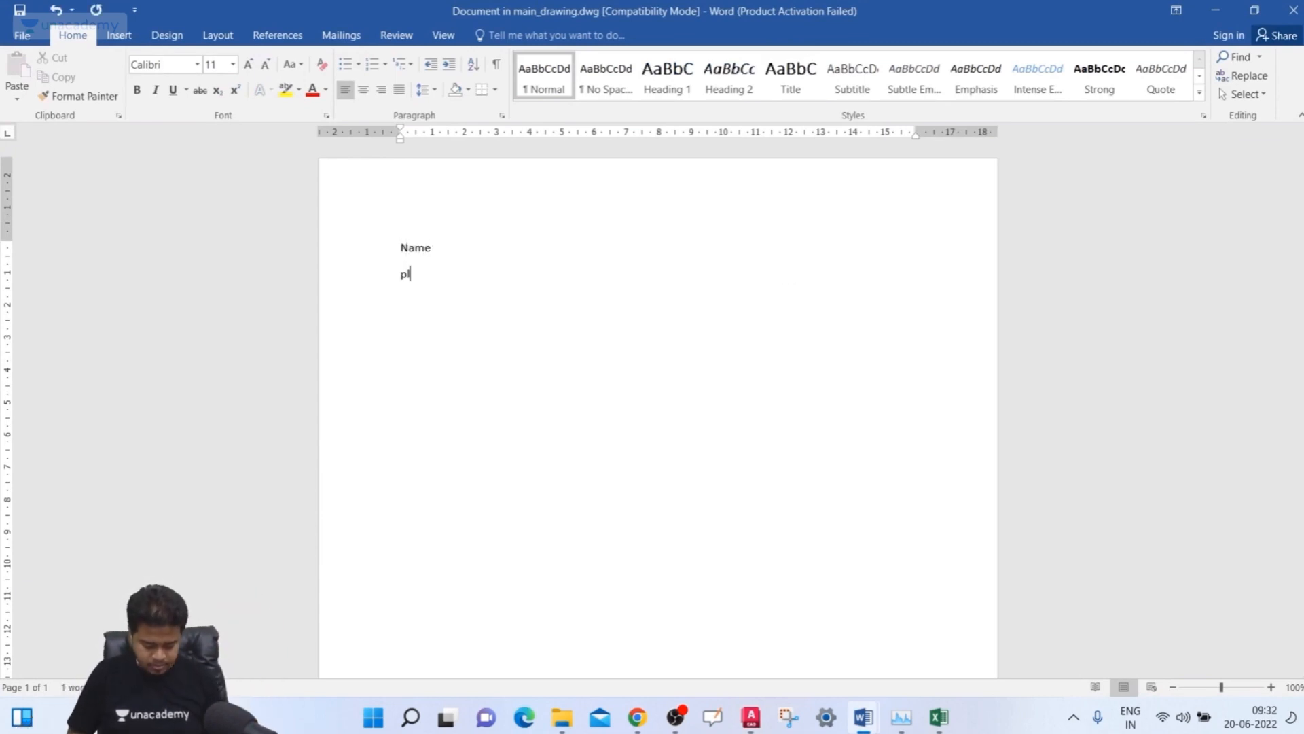
{"action": "type", "text": "ame place"}
{"action": "key", "text": "Return"}
{"action": "type", "text": "th"}
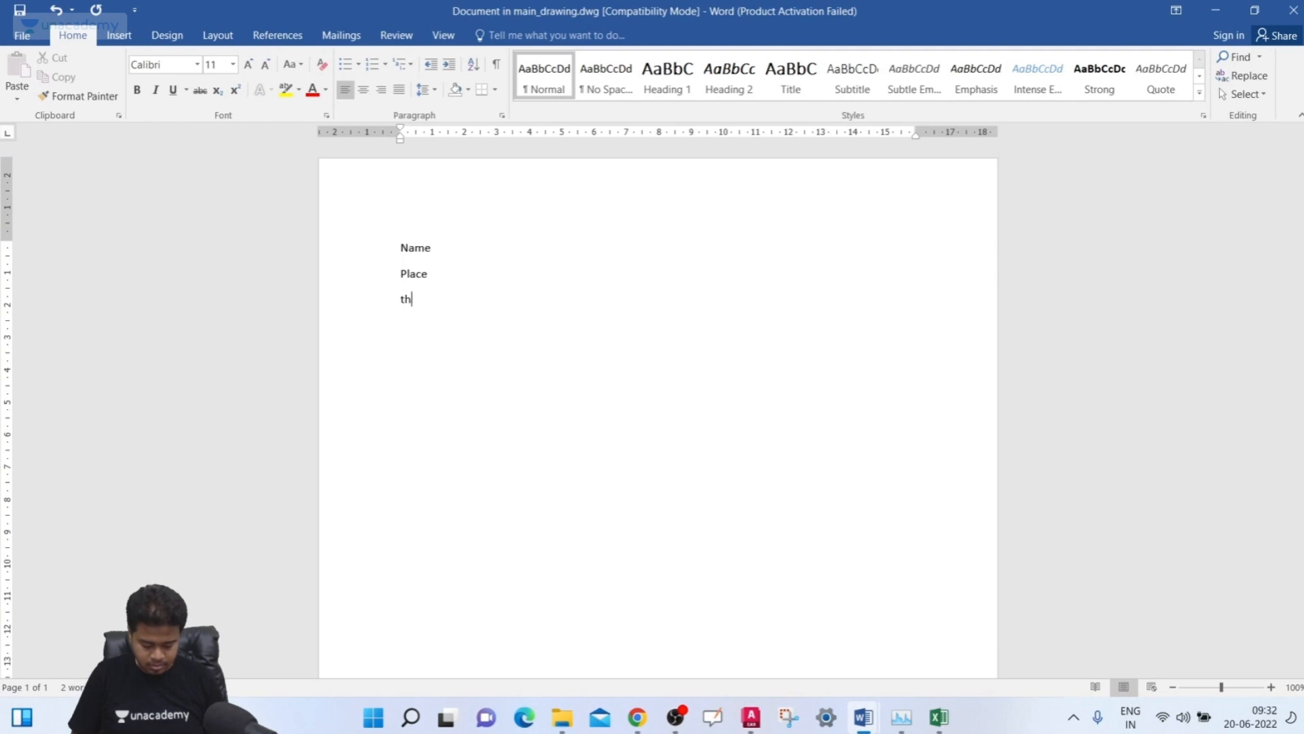
{"action": "type", "text": "ings"}
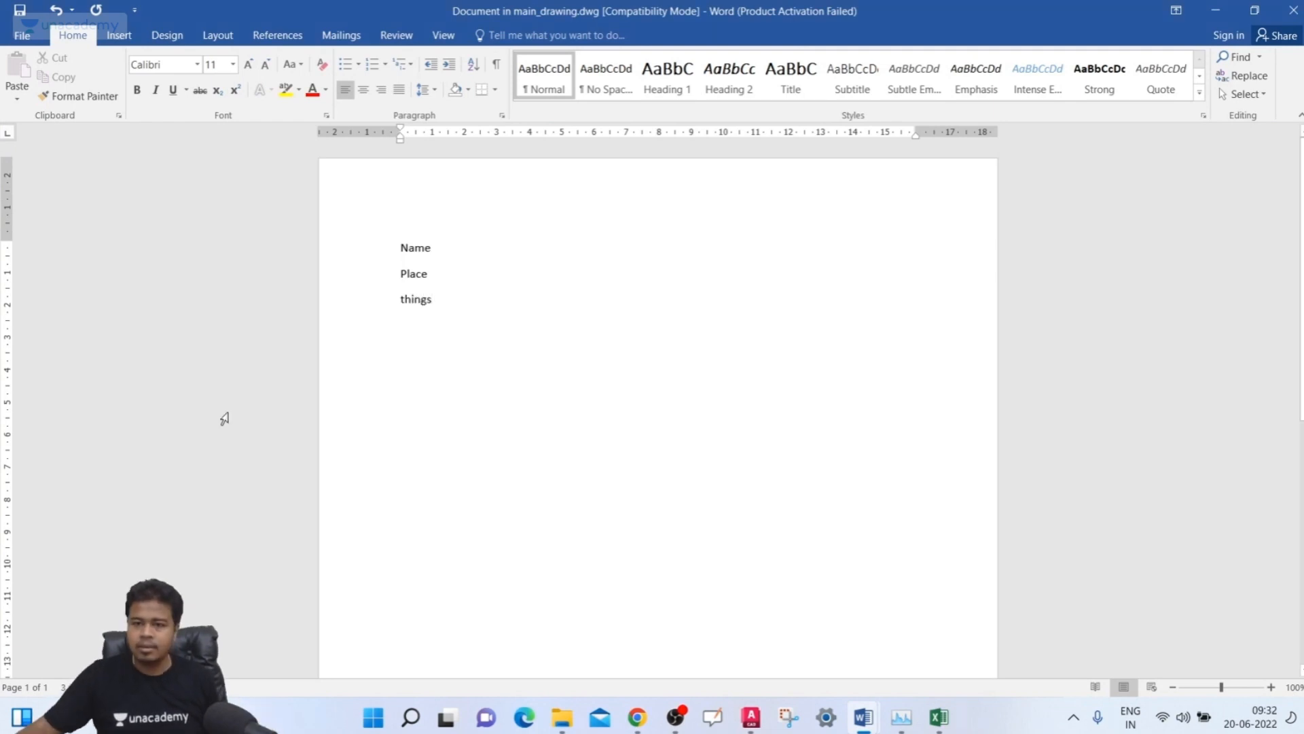
{"action": "mouse_move", "coordinate": [750, 717]}
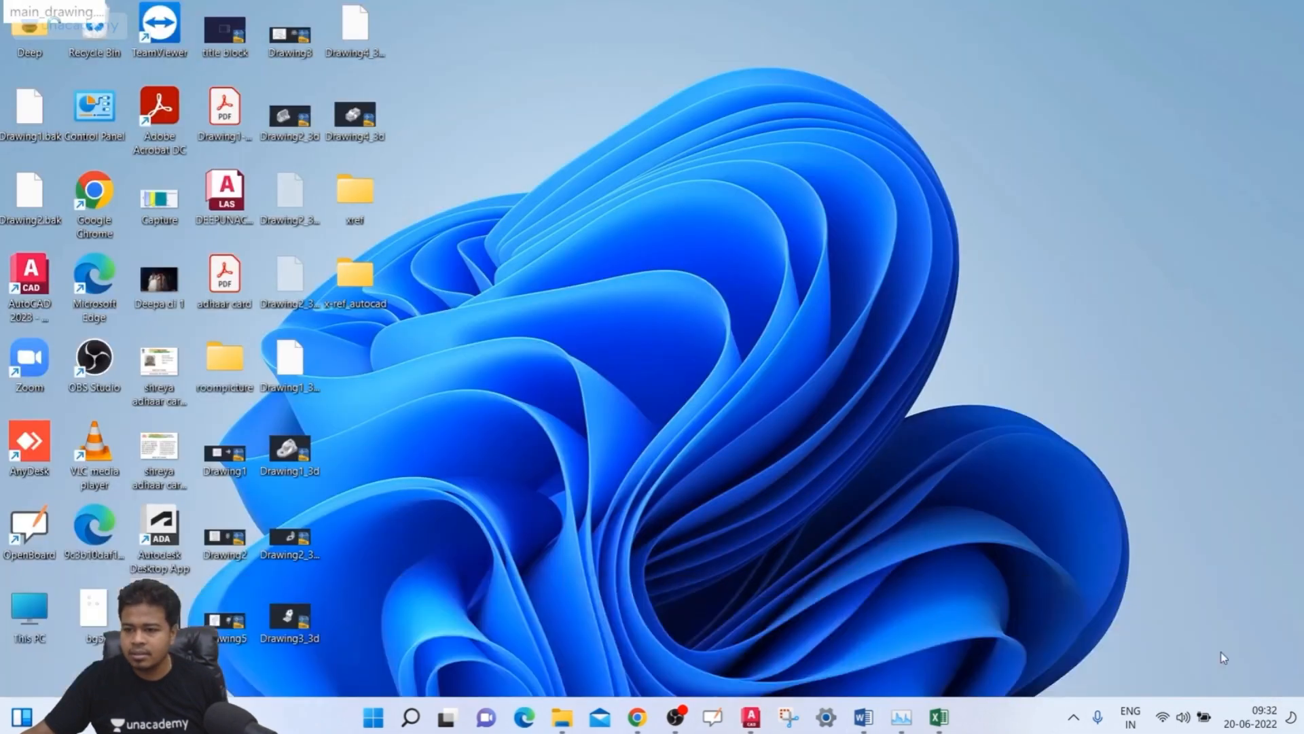
{"action": "left_click", "coordinate": [1215, 658]}
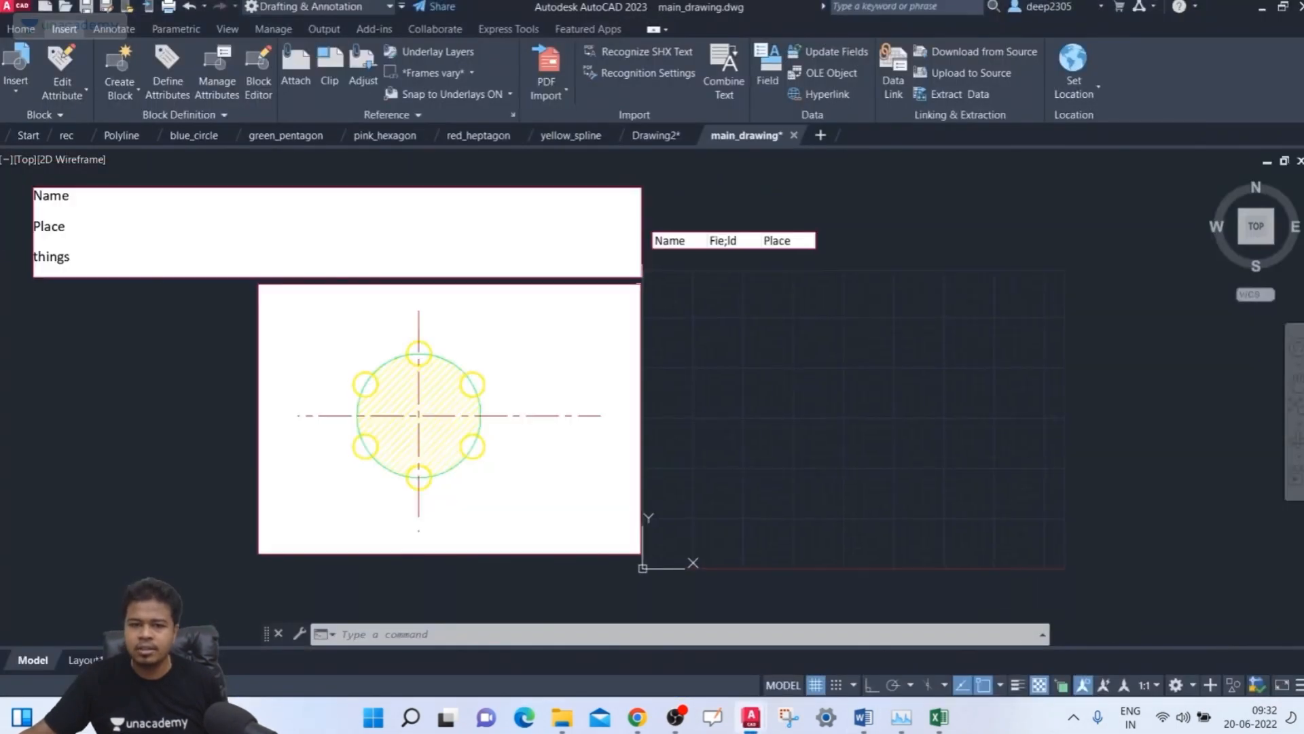
- Shrink the Word document object by stretching its upper-right corner grip inward
{"action": "left_click", "coordinate": [291, 175]}
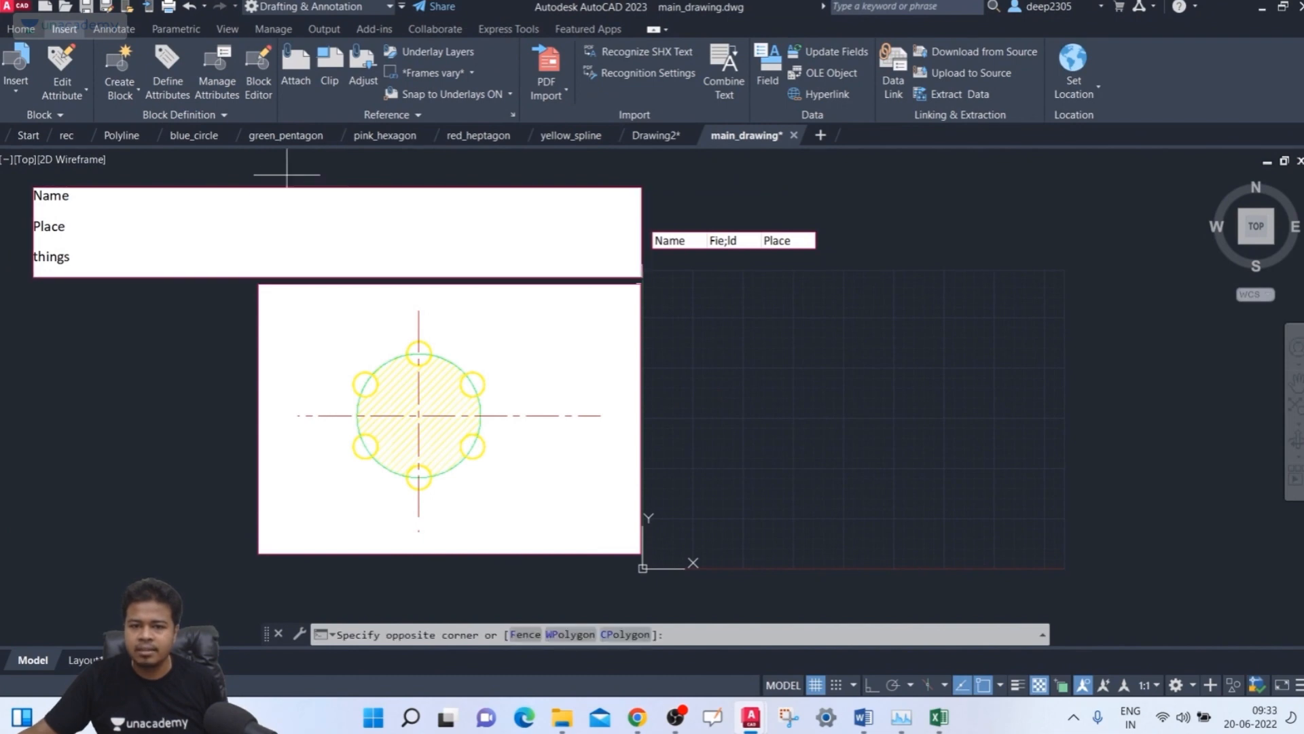
{"action": "left_click", "coordinate": [178, 288]}
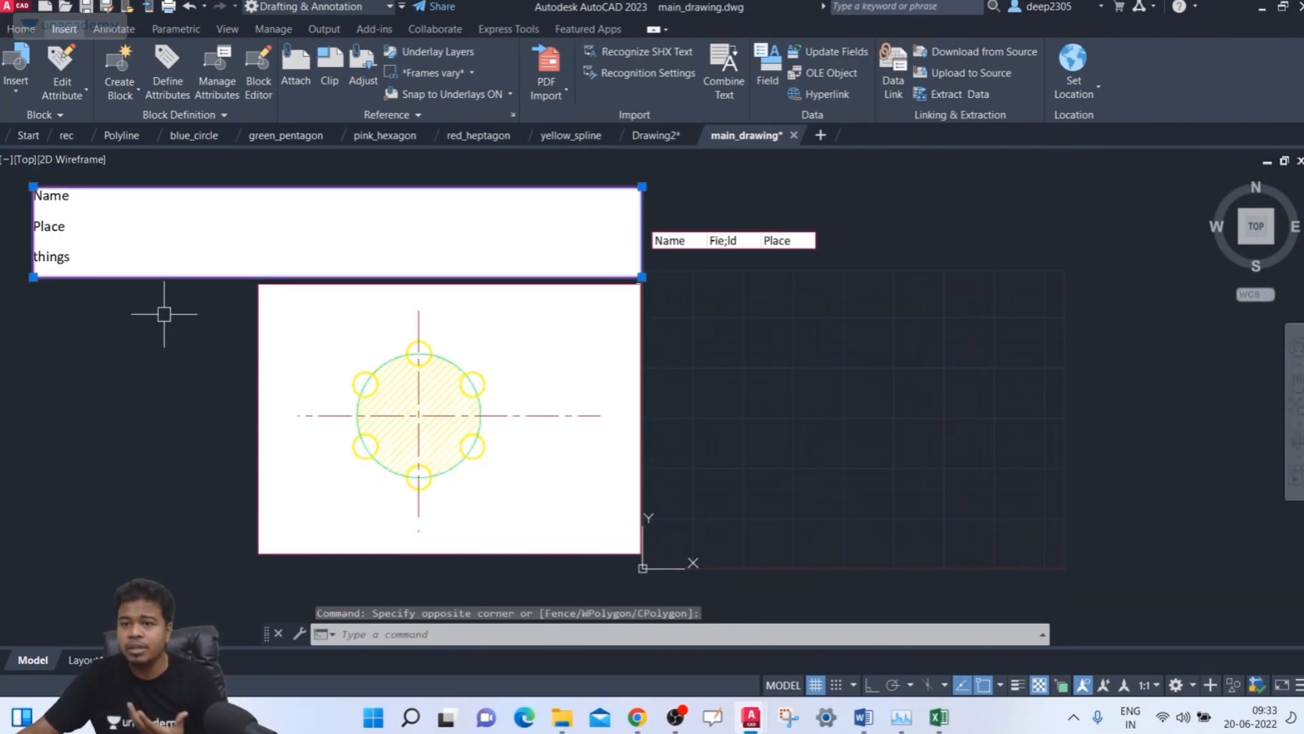
{"action": "left_click", "coordinate": [642, 186]}
{"action": "scroll", "coordinate": [568, 222], "scroll_direction": "down", "scroll_amount": 4}
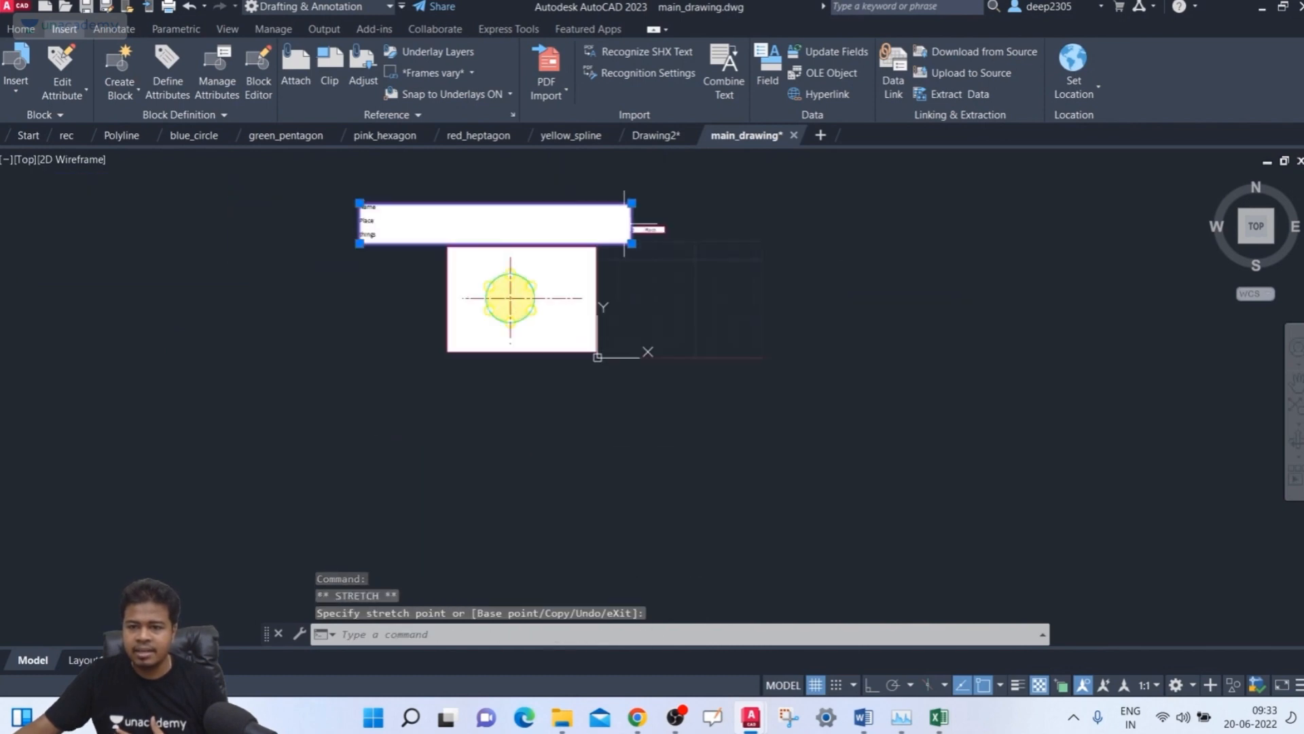
{"action": "left_click", "coordinate": [632, 202]}
{"action": "left_click", "coordinate": [535, 217]}
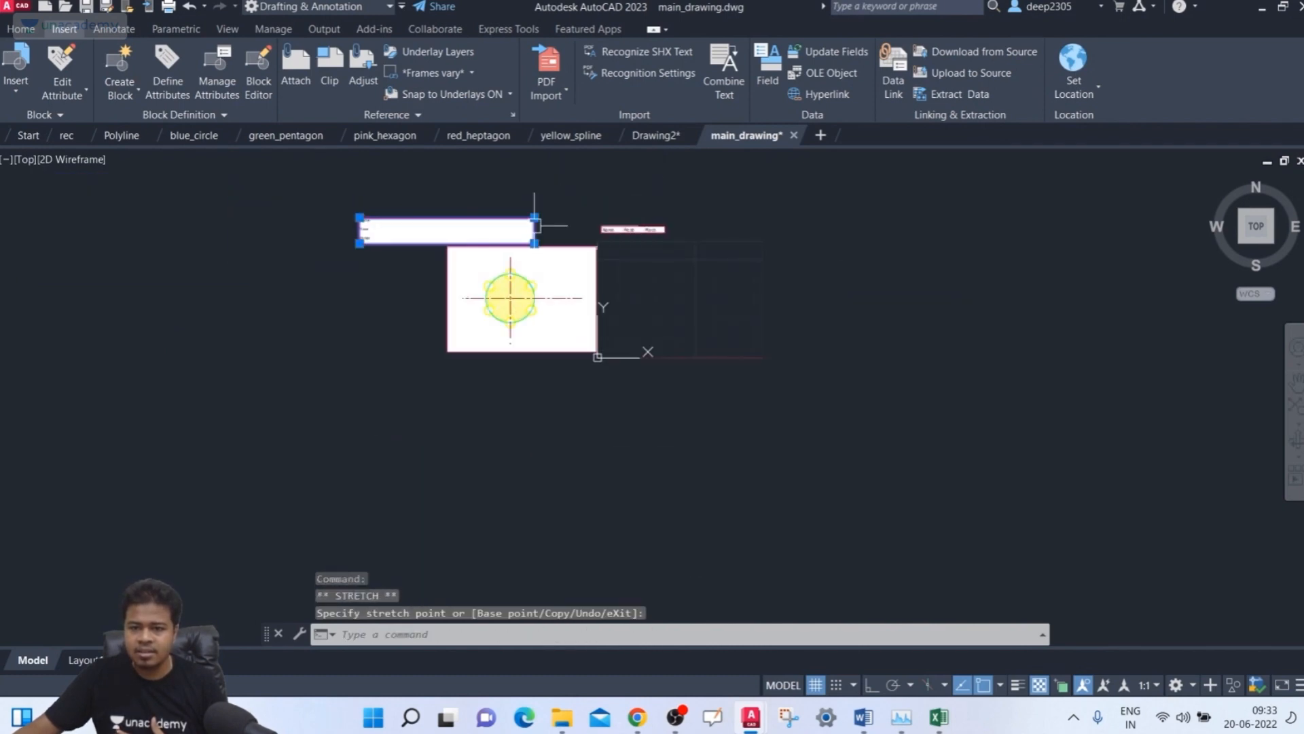
{"action": "scroll", "coordinate": [440, 231], "scroll_direction": "up", "scroll_amount": 4}
{"action": "key", "text": "Escape"}
- Move the Word document object down and to the left so it sits beside the PDF object's left edge
{"action": "type", "text": "m"}
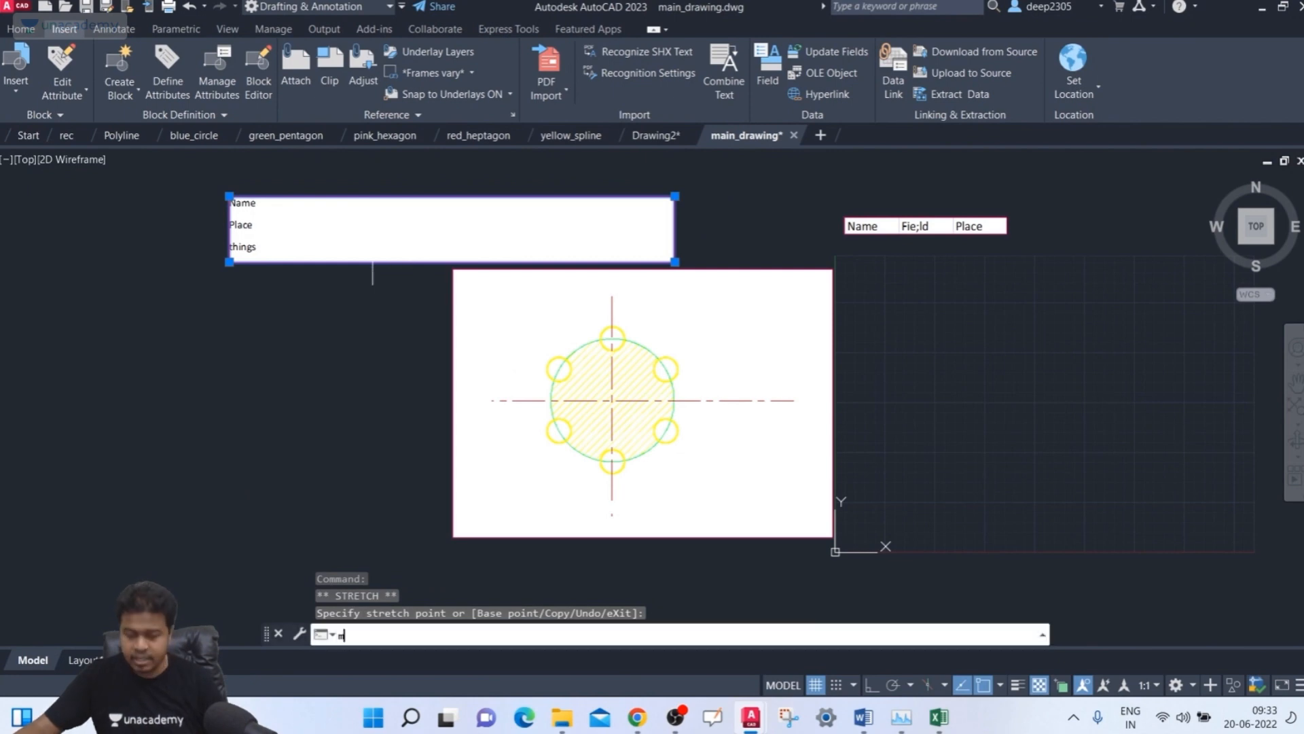
{"action": "key", "text": "Return"}
{"action": "left_click", "coordinate": [328, 221]}
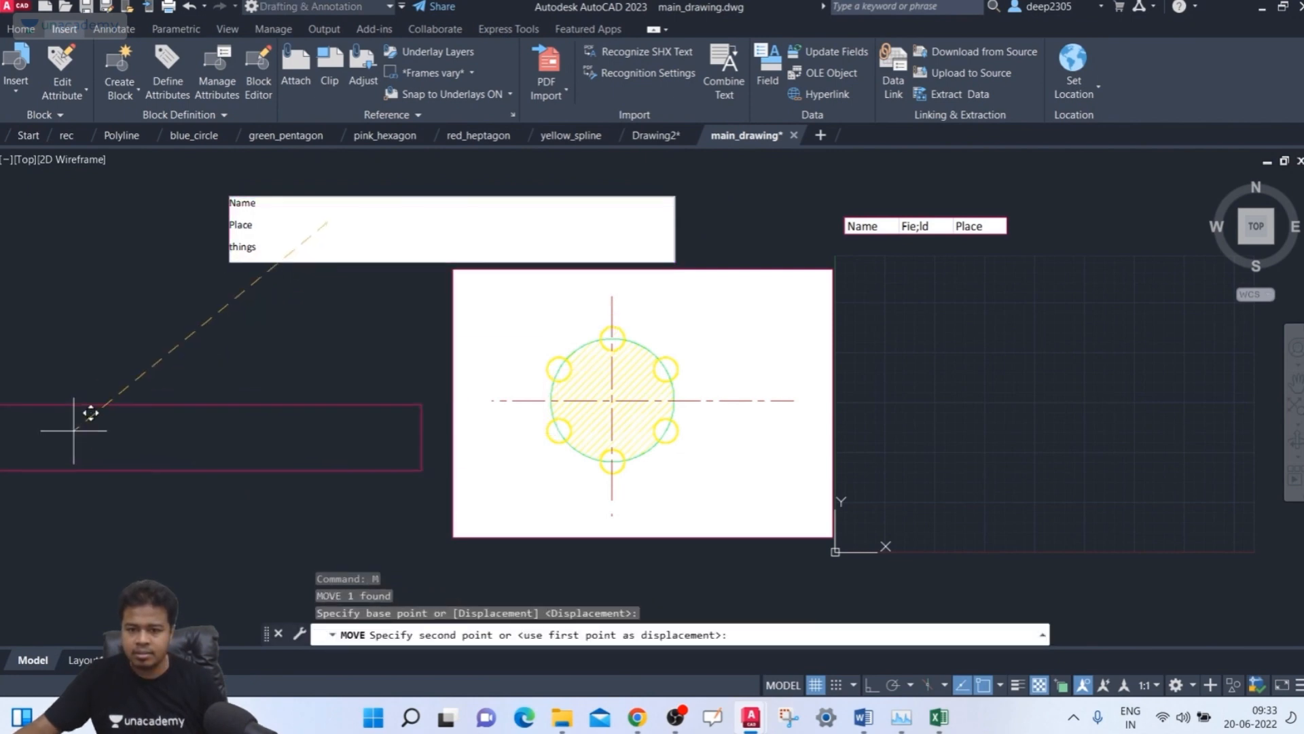
{"action": "left_click", "coordinate": [75, 430]}
{"action": "middle_click_drag", "start_coordinate": [189, 442], "coordinate": [409, 402]}
{"action": "middle_click_drag", "start_coordinate": [395, 358], "coordinate": [313, 383]}
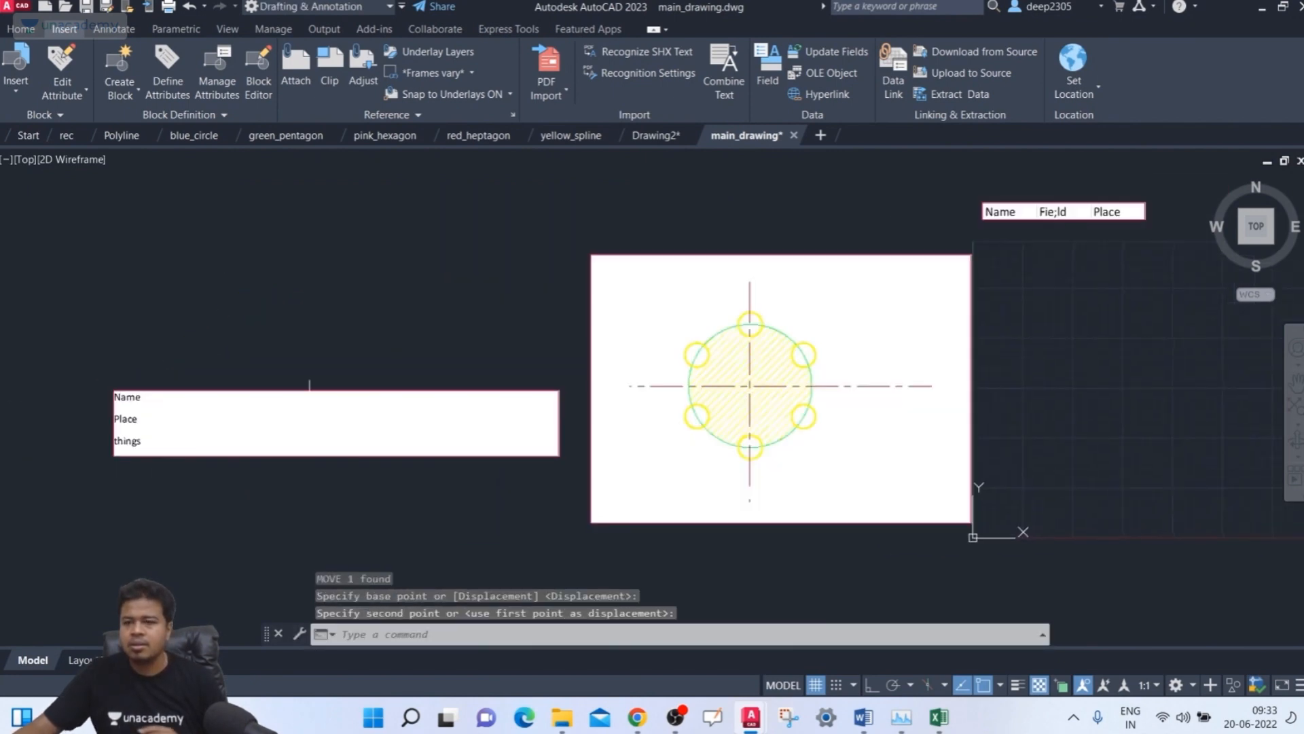
{"action": "key", "text": "Escape"}
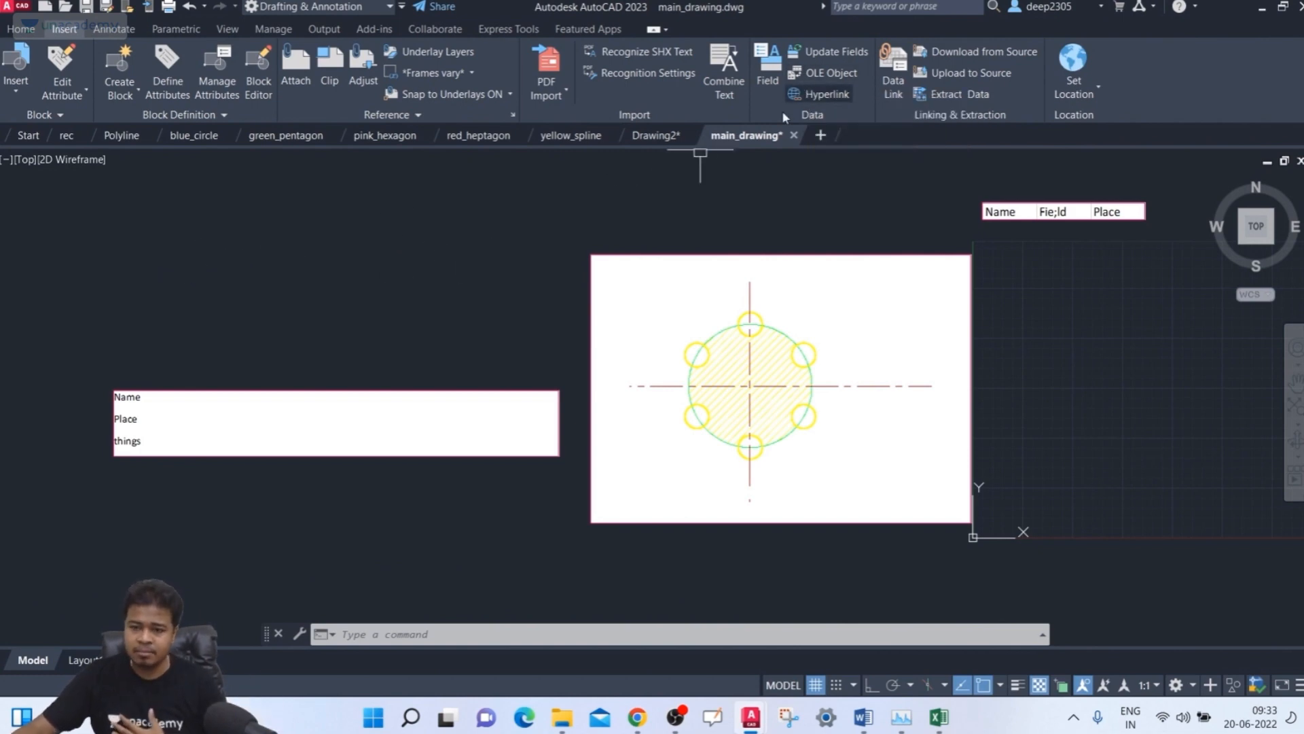
{"action": "left_click", "coordinate": [852, 74]}
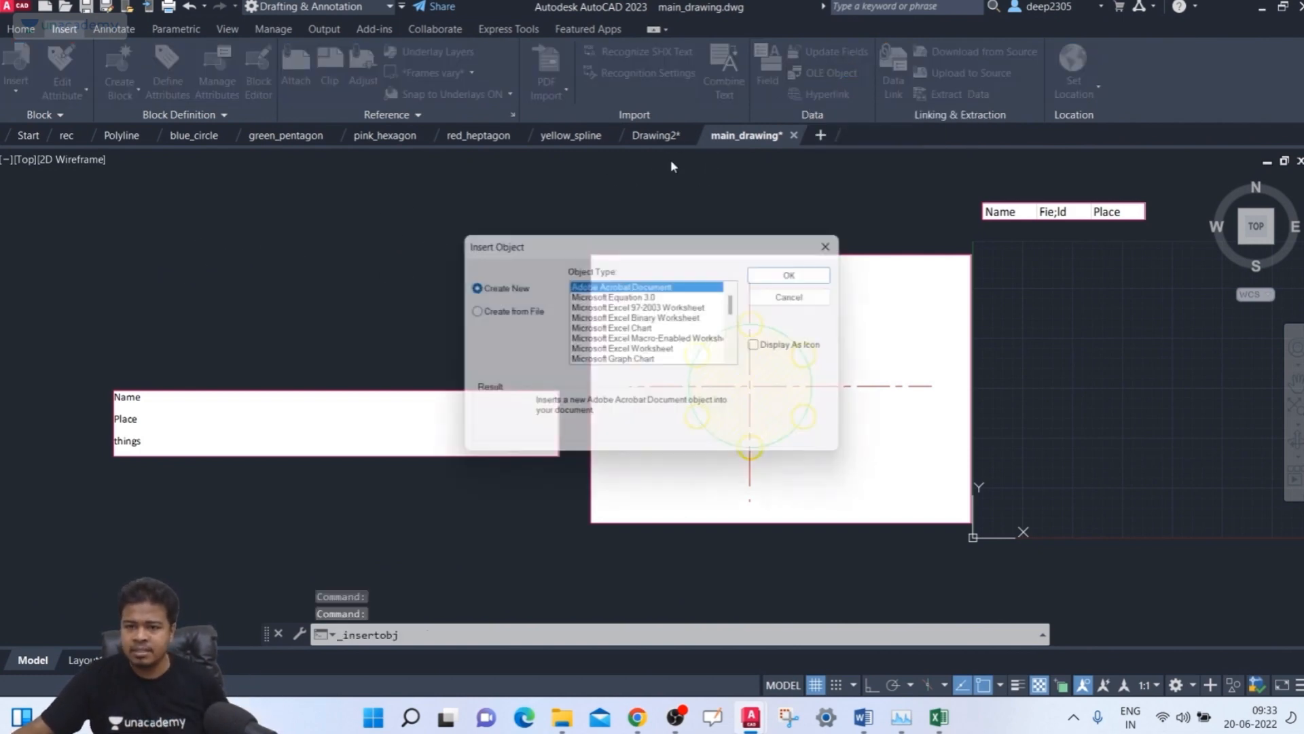
{"action": "left_click", "coordinate": [842, 240]}
{"action": "scroll", "coordinate": [948, 424], "scroll_direction": "up", "scroll_amount": 2}
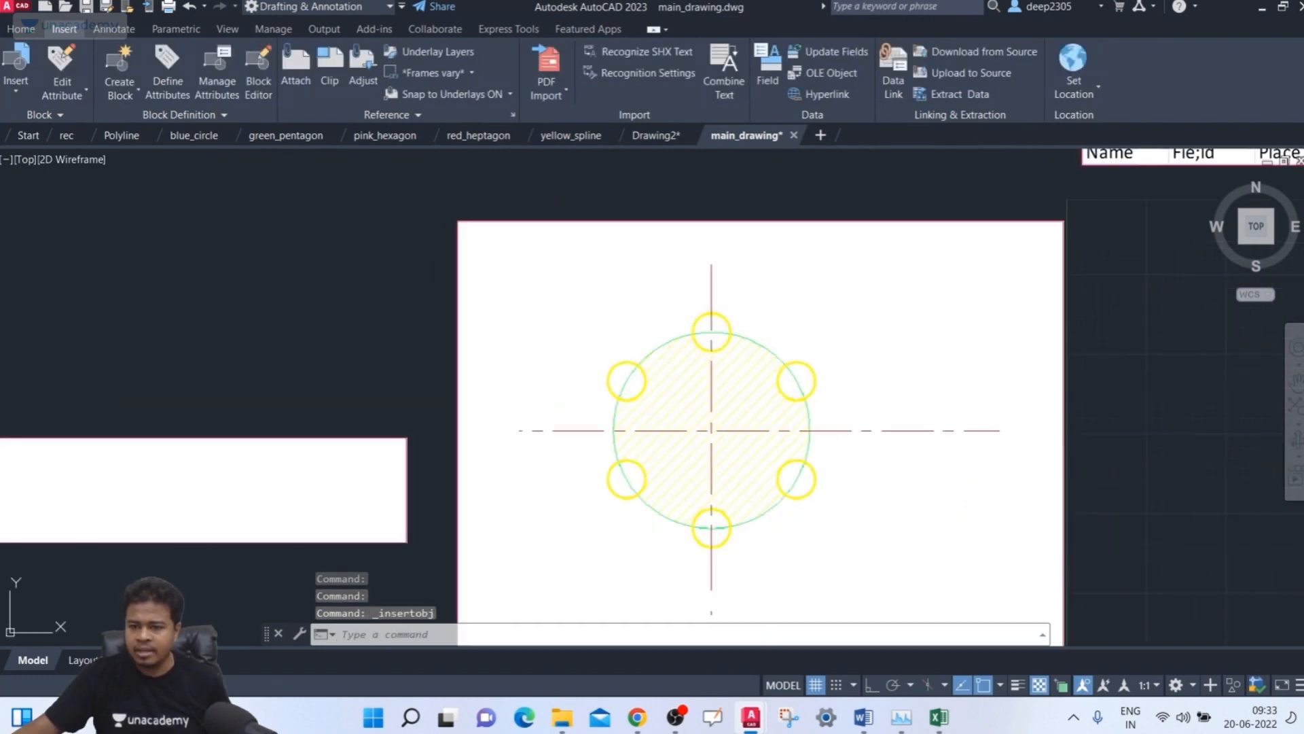
{"action": "scroll", "coordinate": [534, 364], "scroll_direction": "down", "scroll_amount": 2}
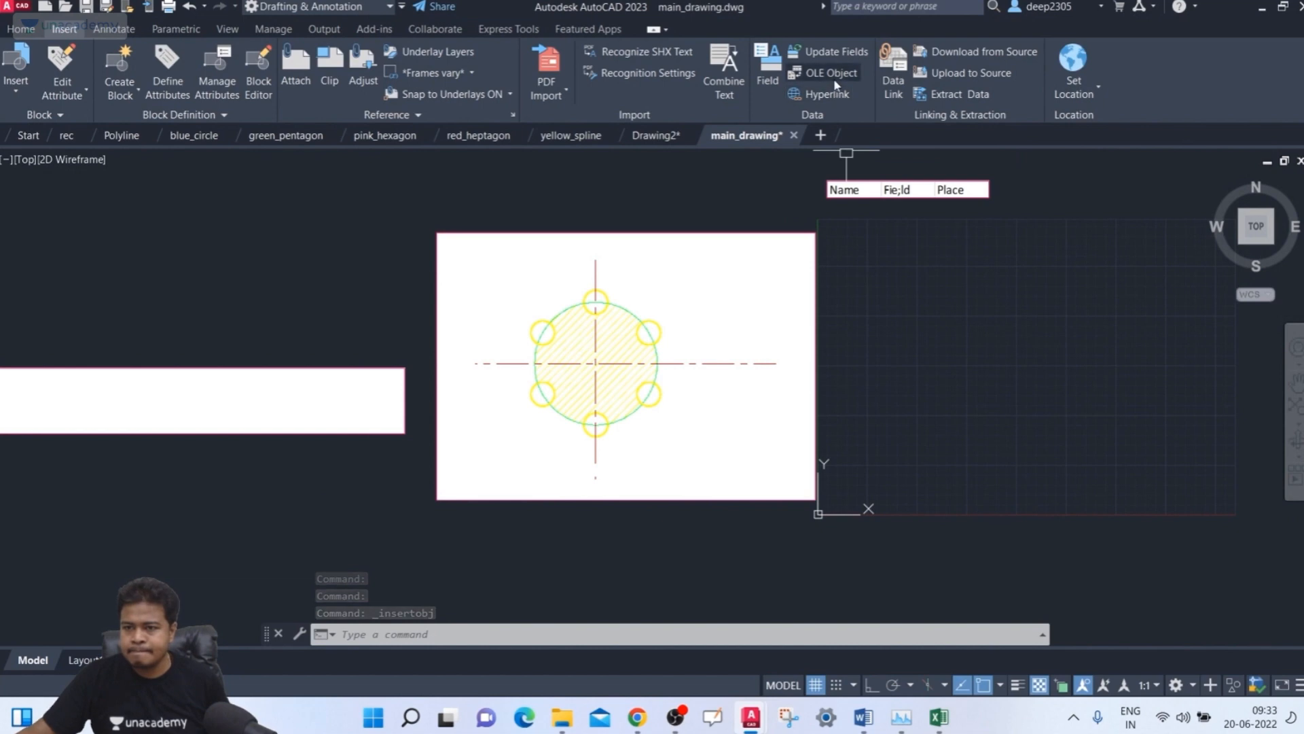
{"action": "middle_click_drag", "start_coordinate": [661, 284], "coordinate": [675, 282]}
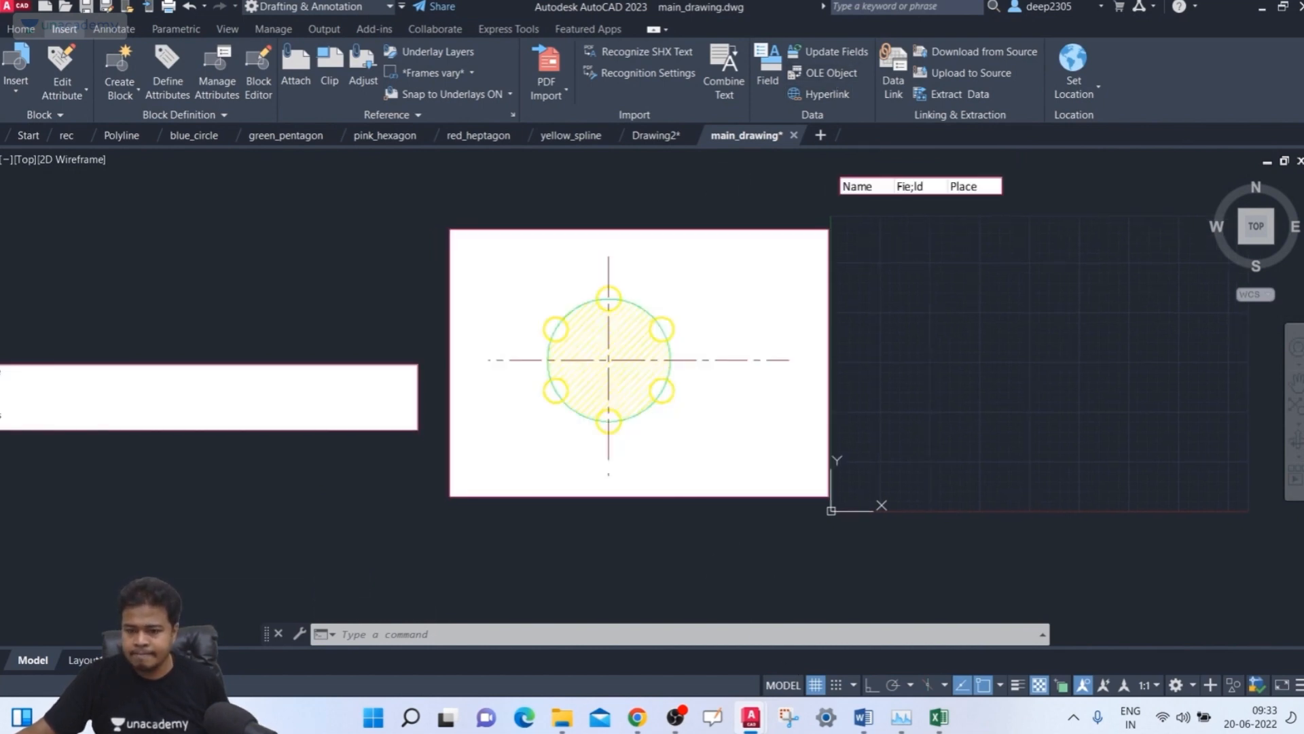
- Start an OLE object insertion from an existing file and browse to the Pictures folder
{"action": "left_click", "coordinate": [824, 73]}
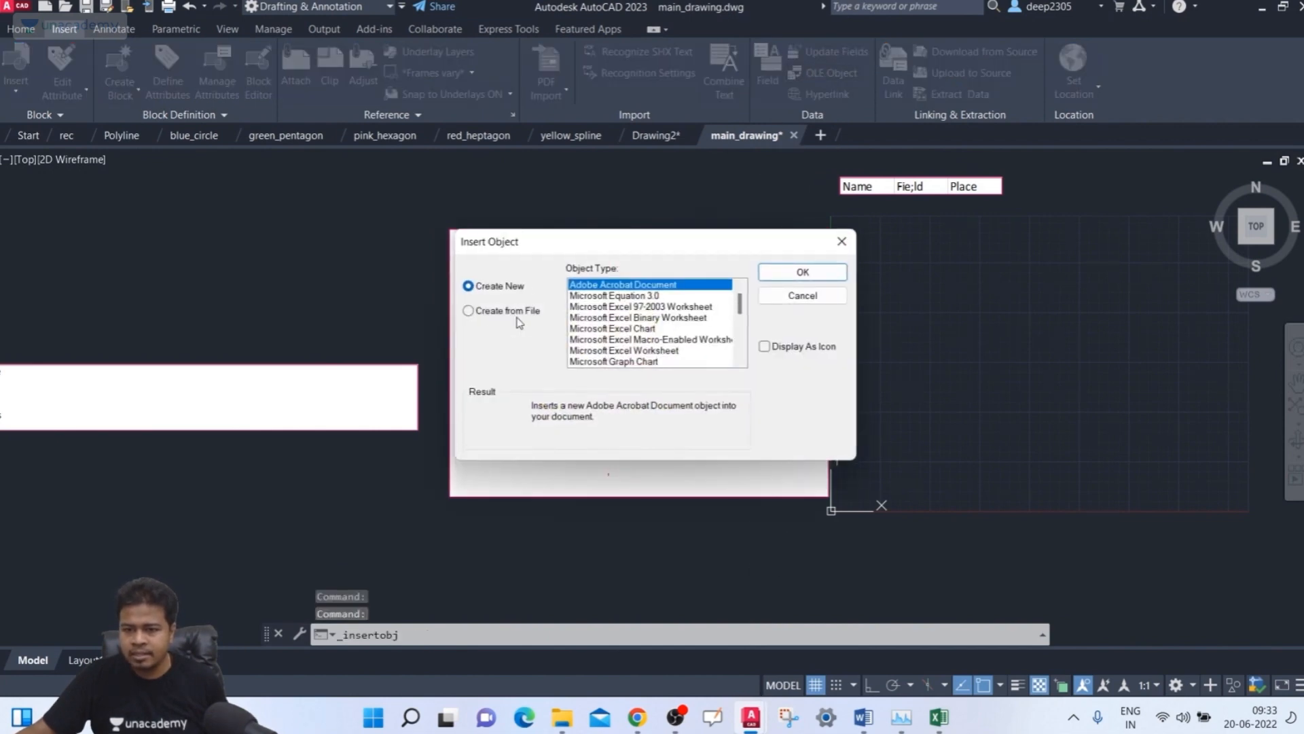
{"action": "left_click", "coordinate": [519, 311]}
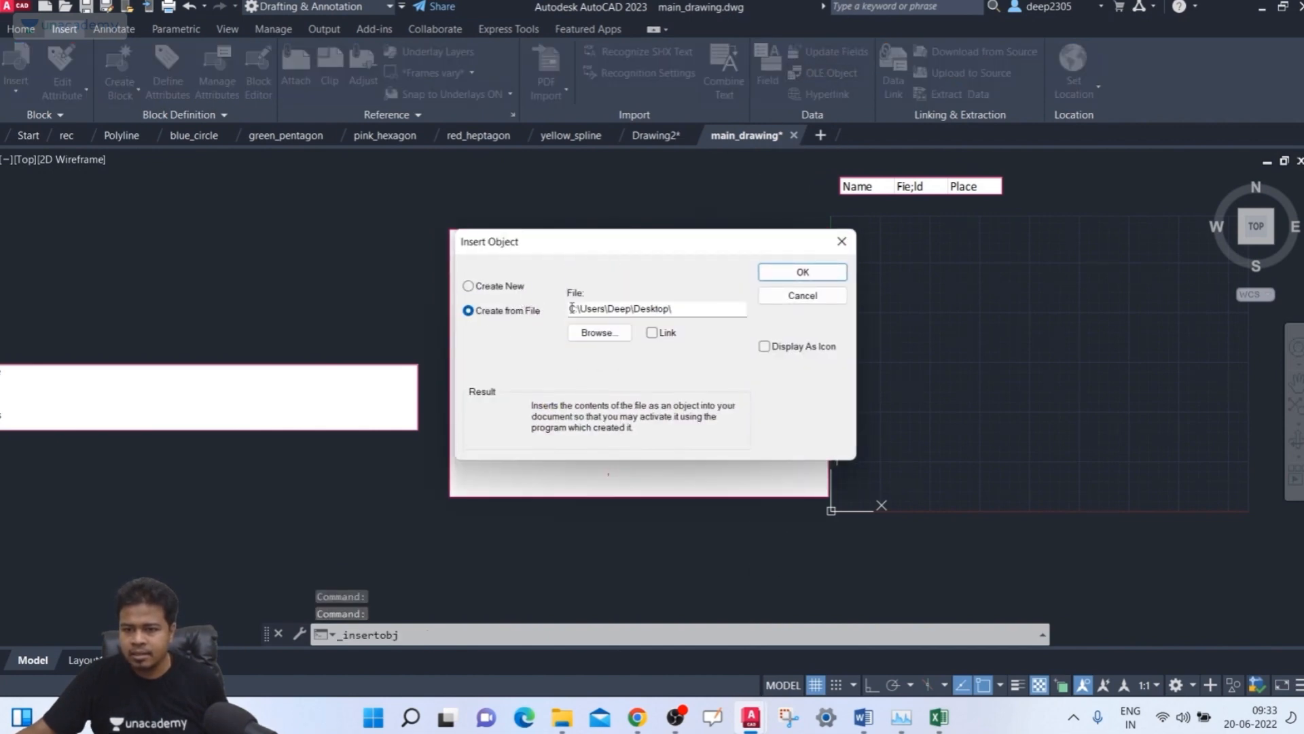
{"action": "left_click", "coordinate": [593, 332]}
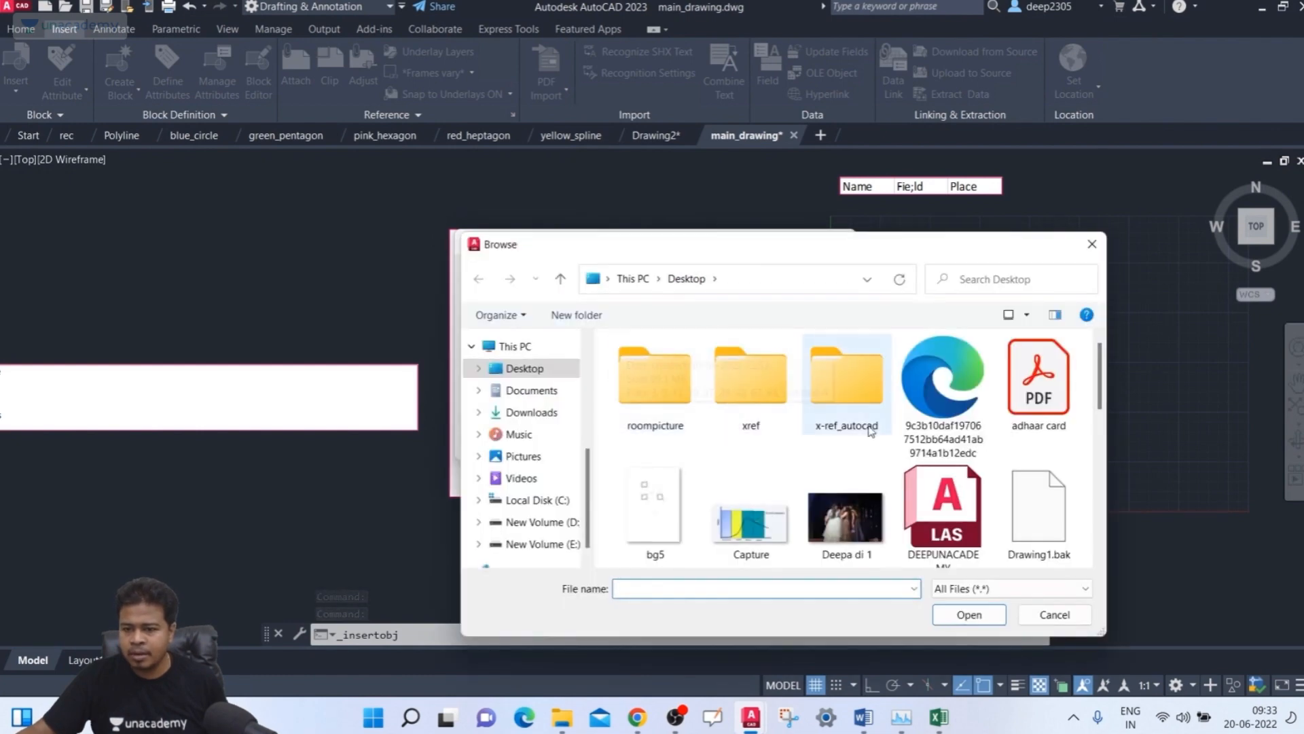
{"action": "scroll", "coordinate": [931, 456], "scroll_direction": "down", "scroll_amount": 8}
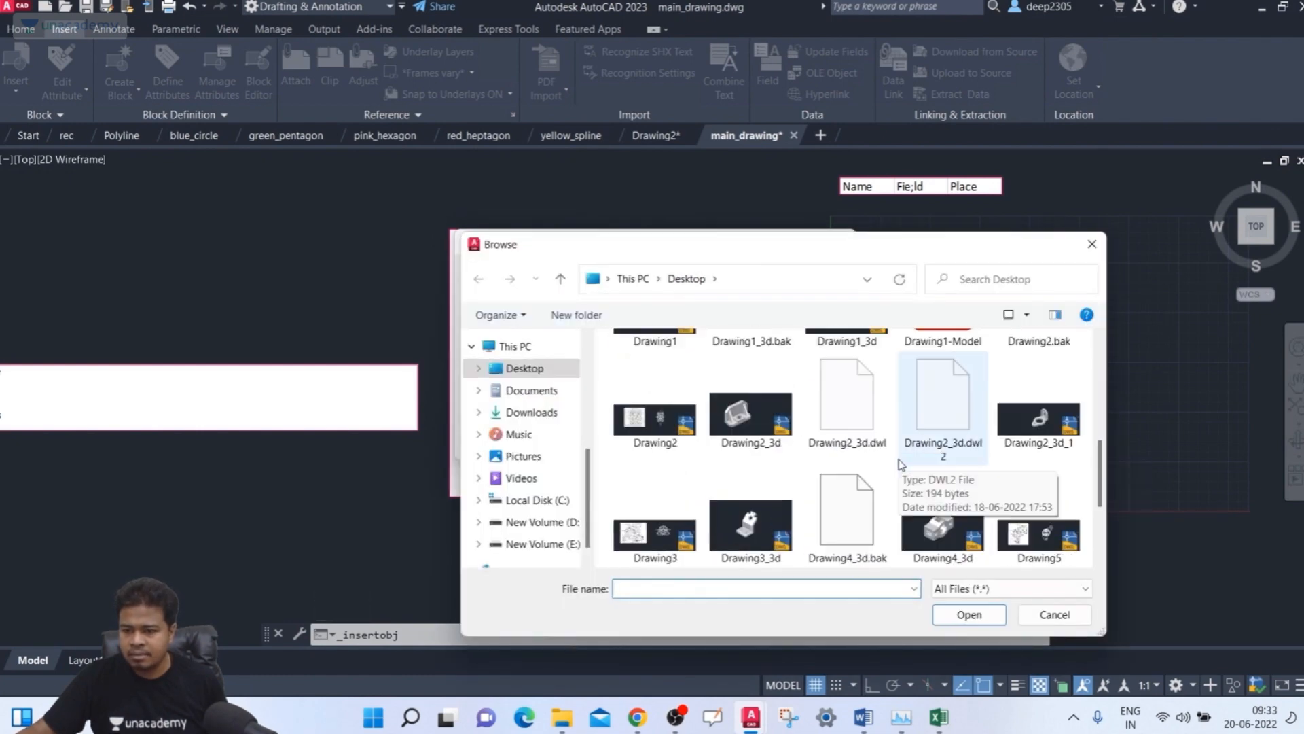
{"action": "scroll", "coordinate": [898, 462], "scroll_direction": "up", "scroll_amount": 8}
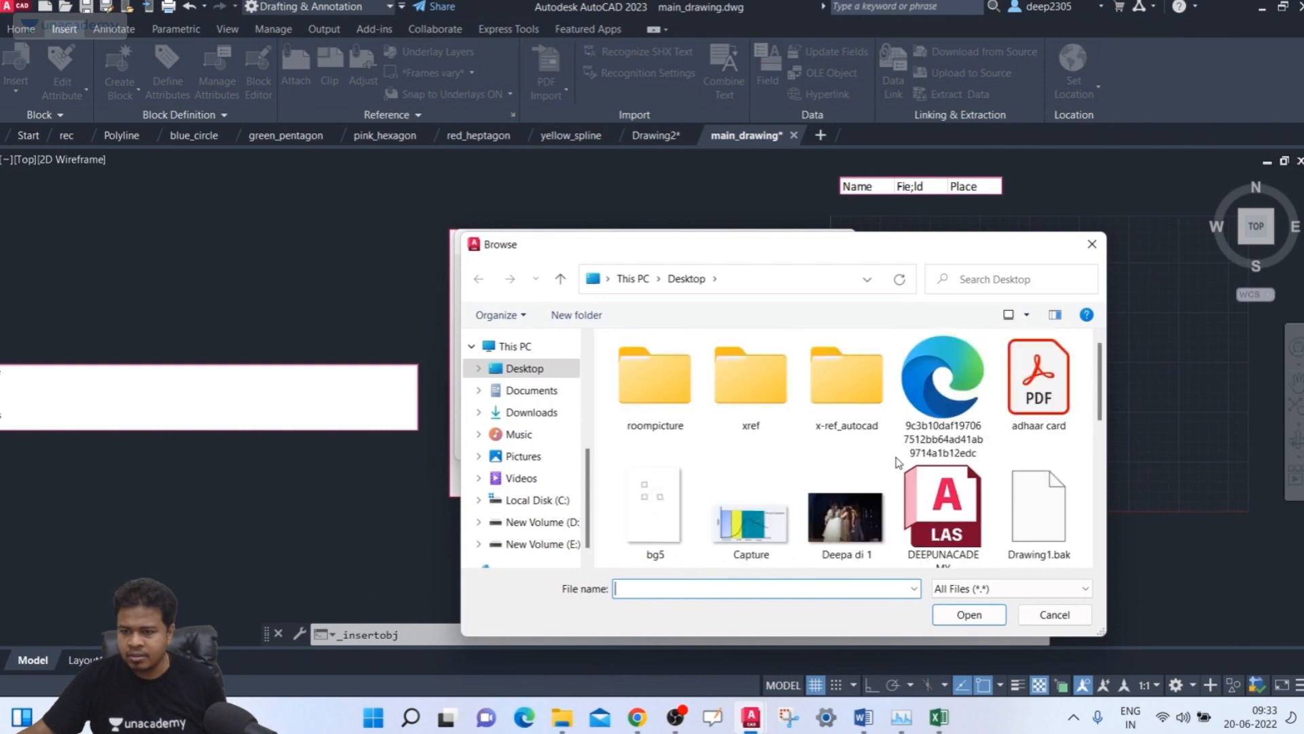
{"action": "left_click", "coordinate": [527, 397]}
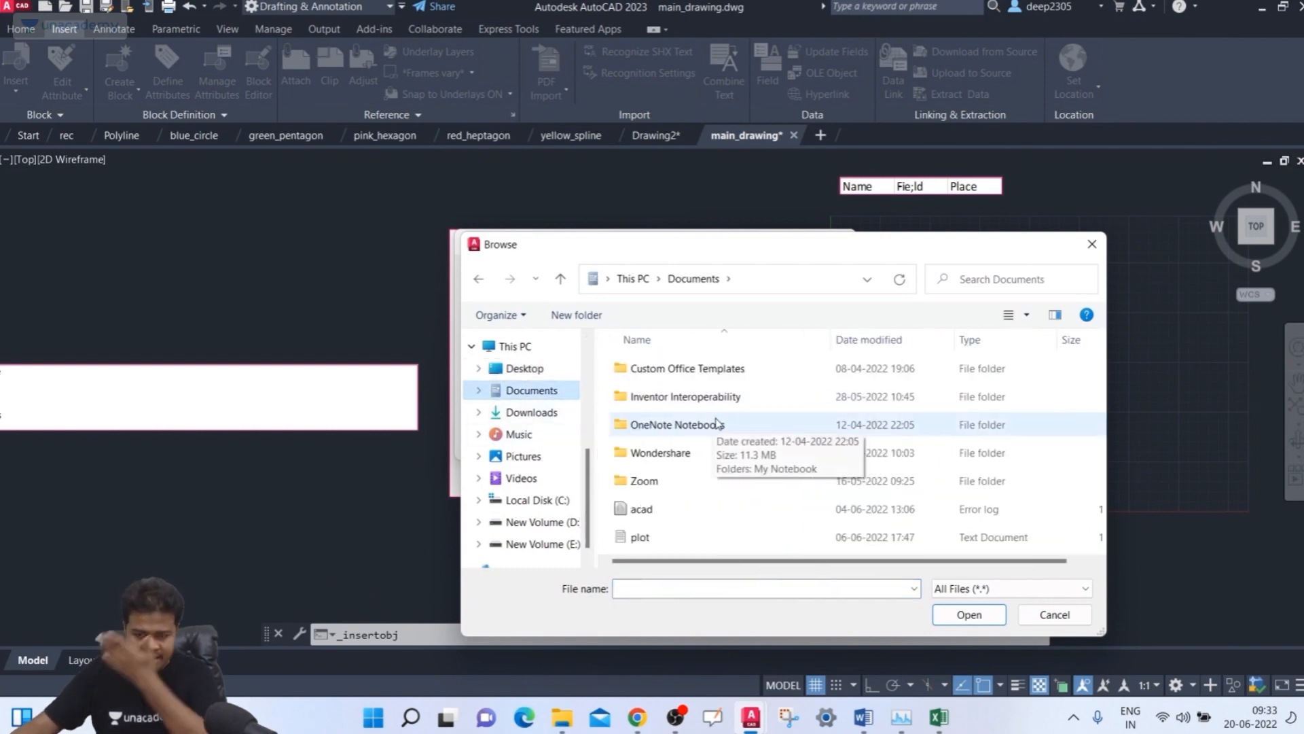
{"action": "left_click", "coordinate": [536, 440]}
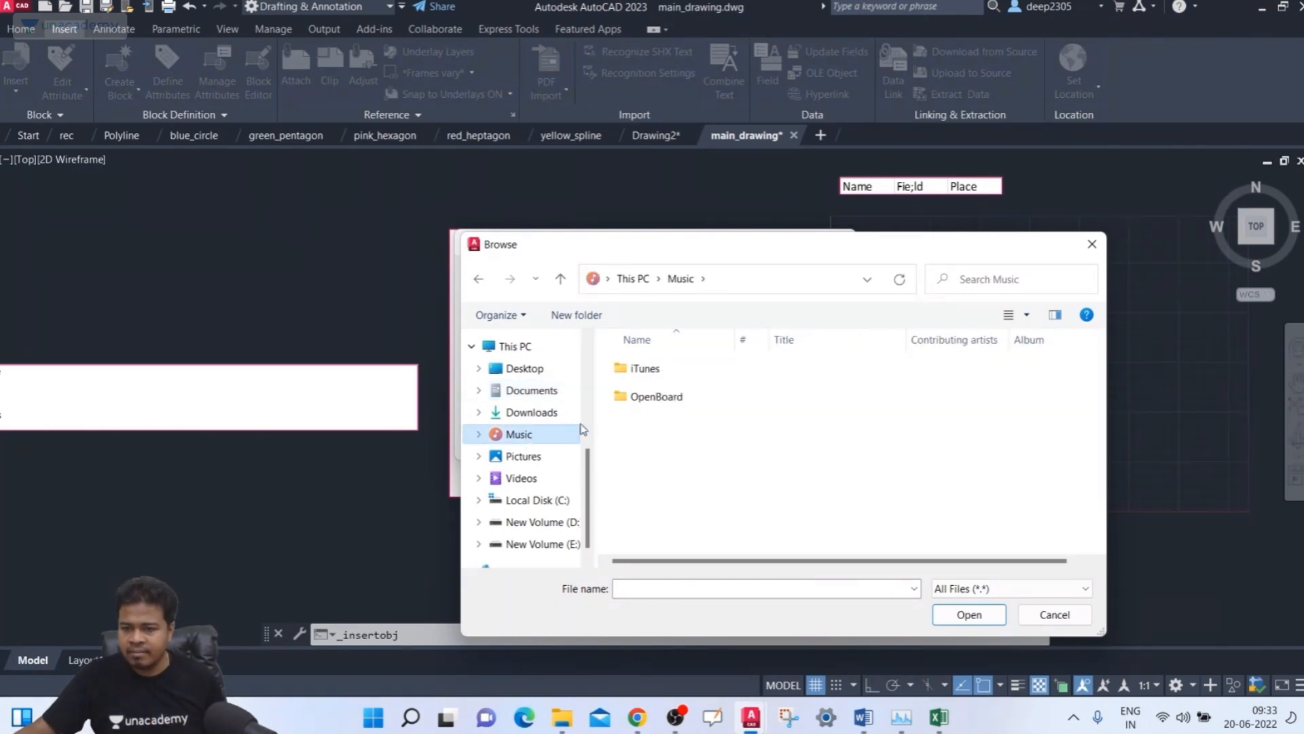
{"action": "left_click", "coordinate": [527, 456]}
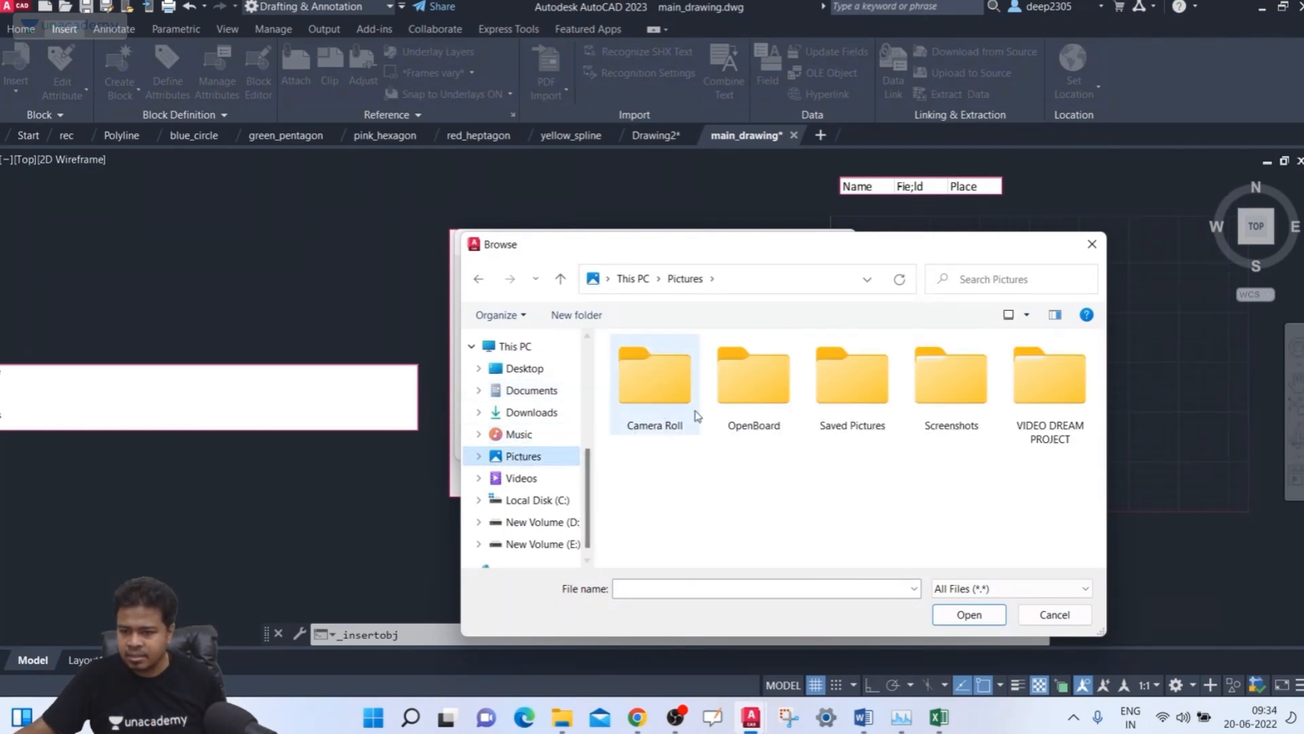
- Insert the image Screenshot (14) from the Screenshots folder as an OLE object
{"action": "double_click", "coordinate": [949, 392]}
{"action": "scroll", "coordinate": [808, 442], "scroll_direction": "down", "scroll_amount": 2}
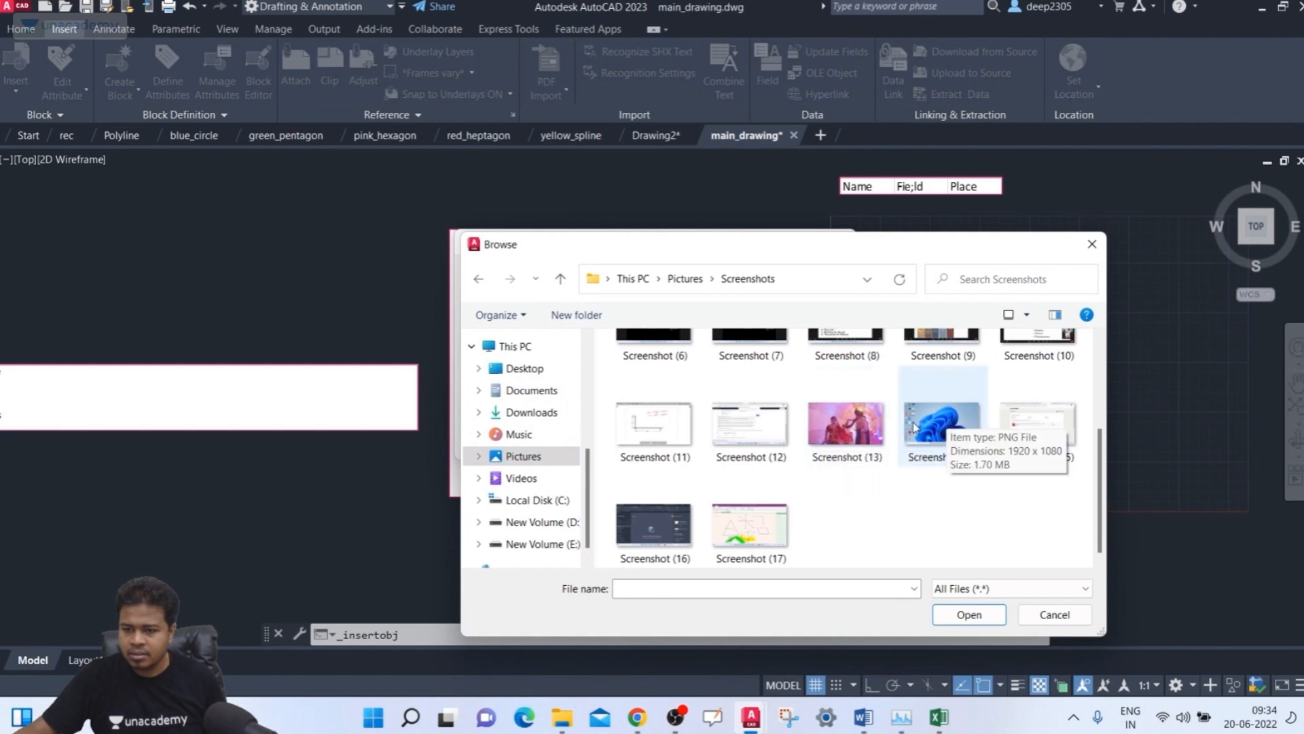
{"action": "scroll", "coordinate": [696, 467], "scroll_direction": "up", "scroll_amount": 3}
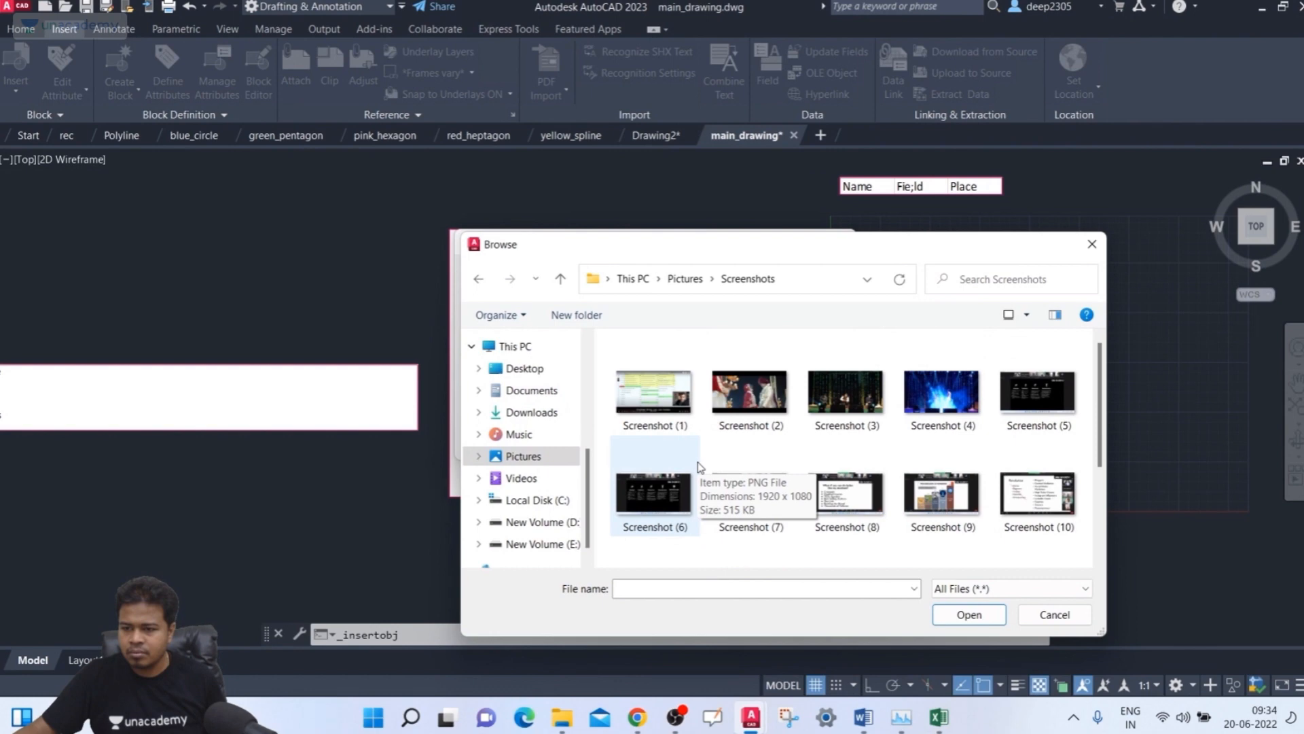
{"action": "scroll", "coordinate": [700, 467], "scroll_direction": "down", "scroll_amount": 2}
{"action": "left_click", "coordinate": [937, 467]}
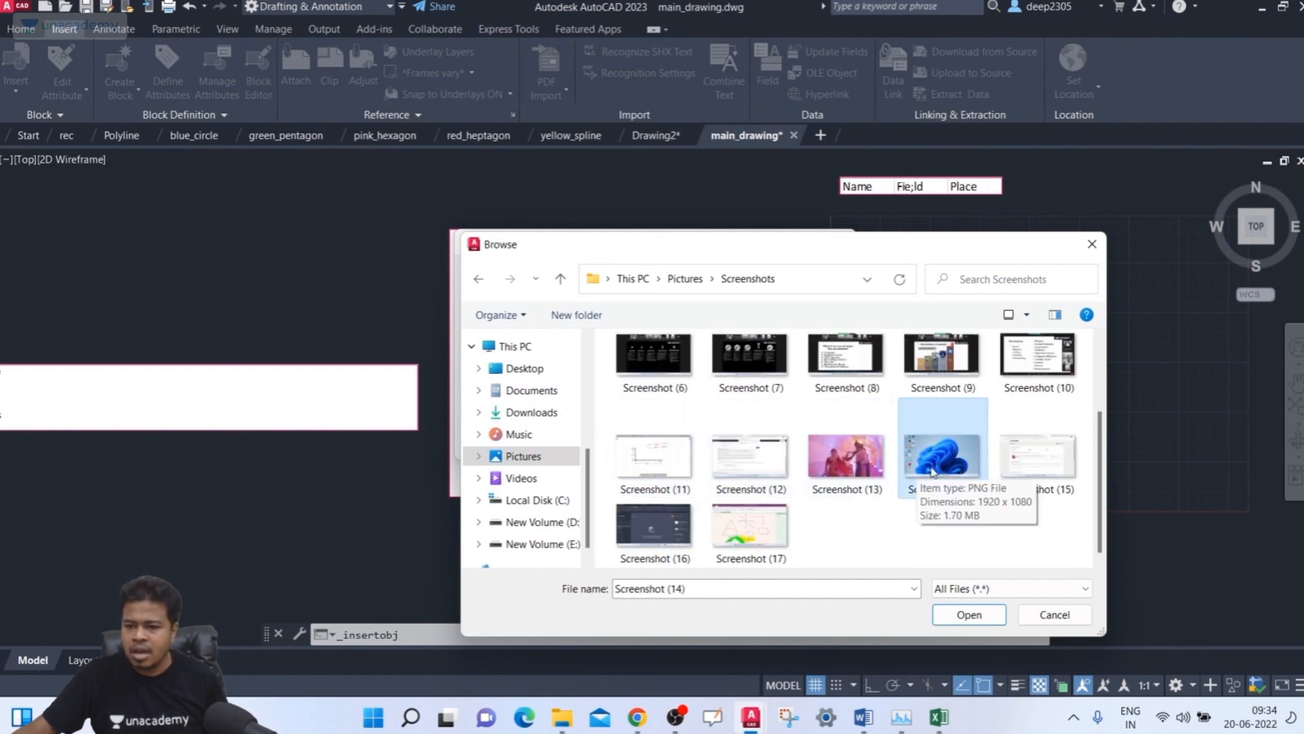
{"action": "left_click", "coordinate": [944, 614]}
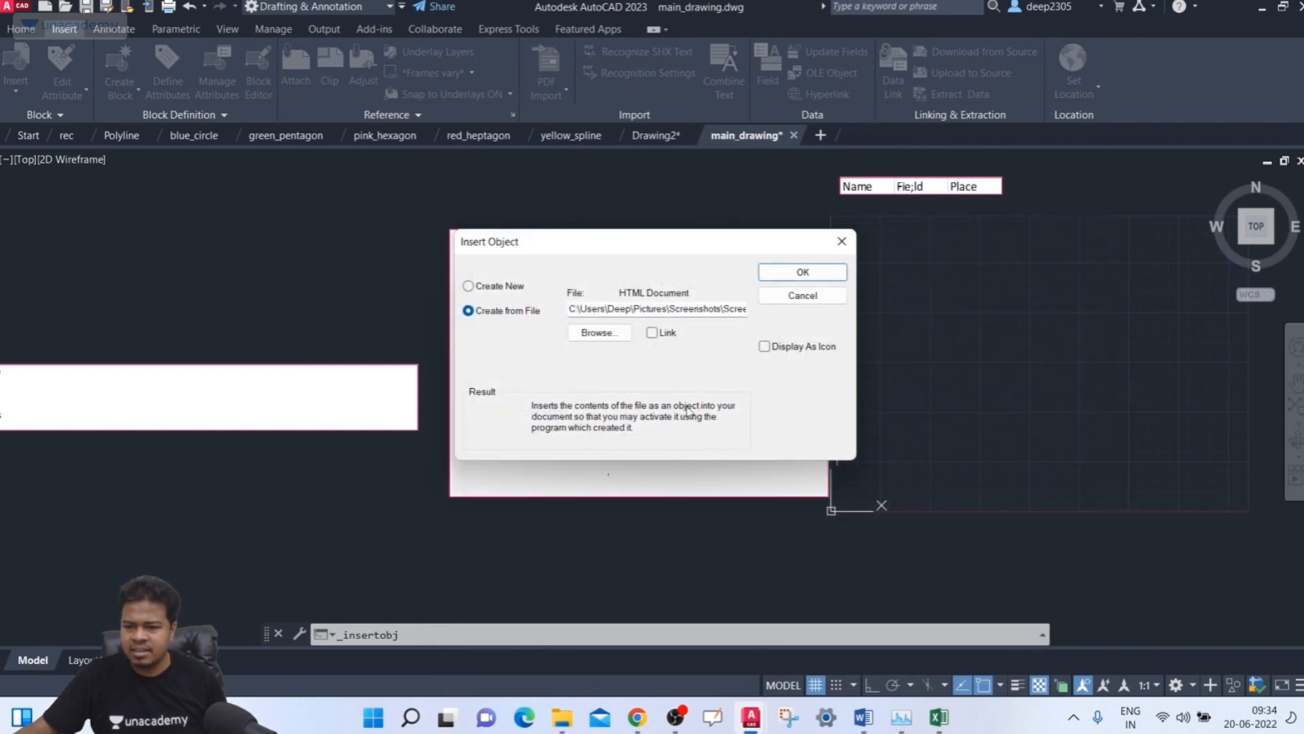
{"action": "left_click", "coordinate": [788, 272]}
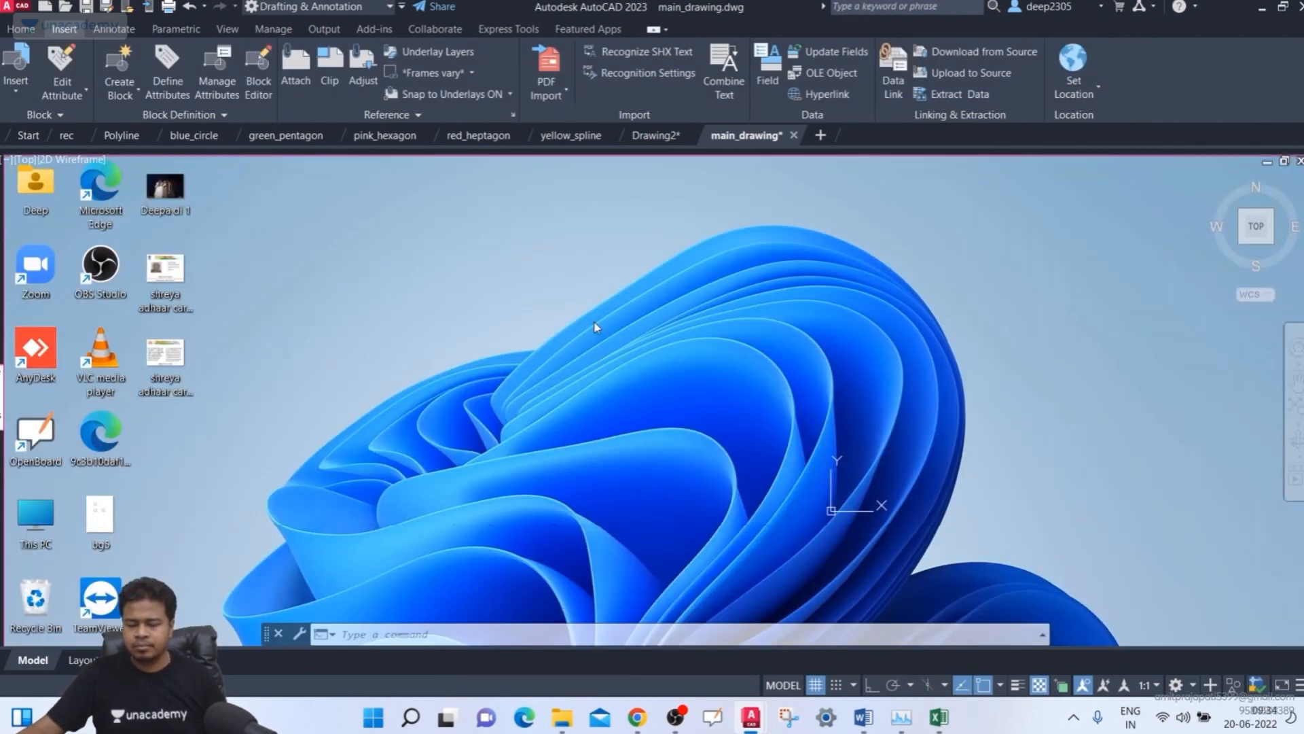
- Shrink the screenshot image object by stretching its upper-right corner grip inward
{"action": "scroll", "coordinate": [543, 282], "scroll_direction": "down", "scroll_amount": 3}
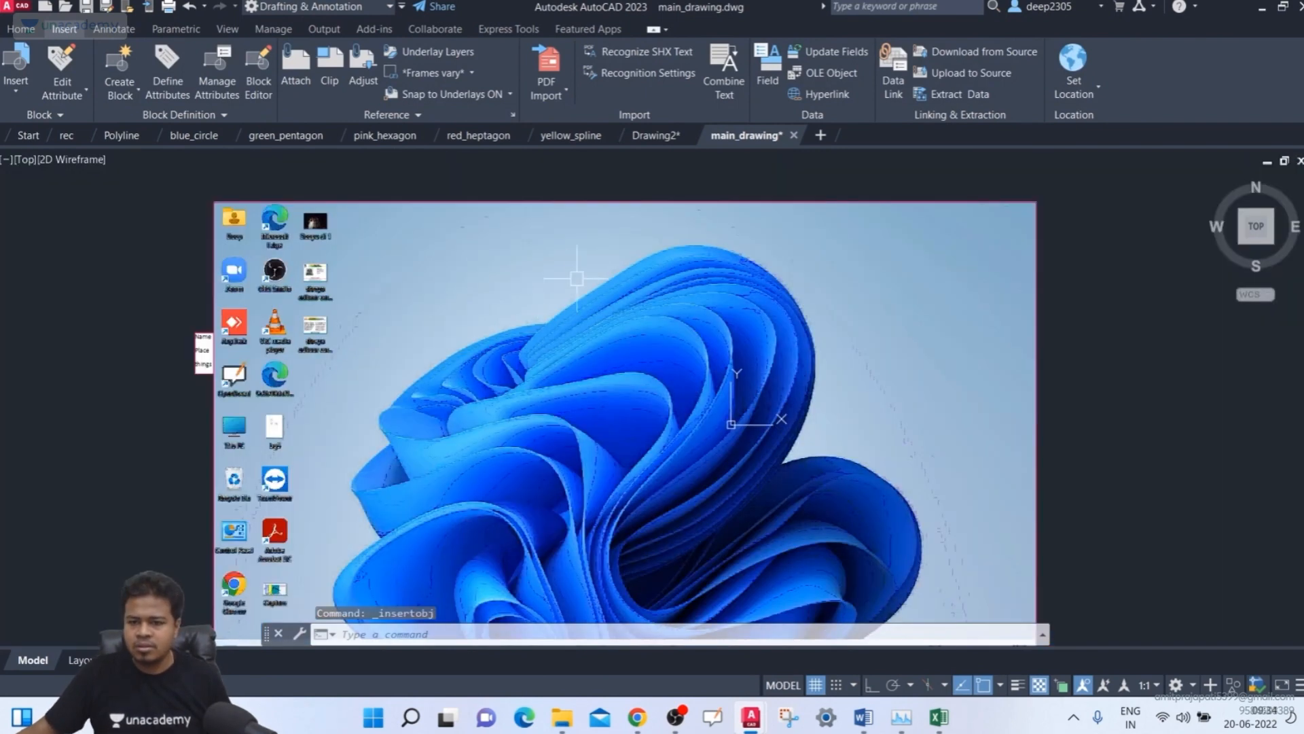
{"action": "left_click", "coordinate": [1069, 192]}
{"action": "left_click", "coordinate": [978, 246]}
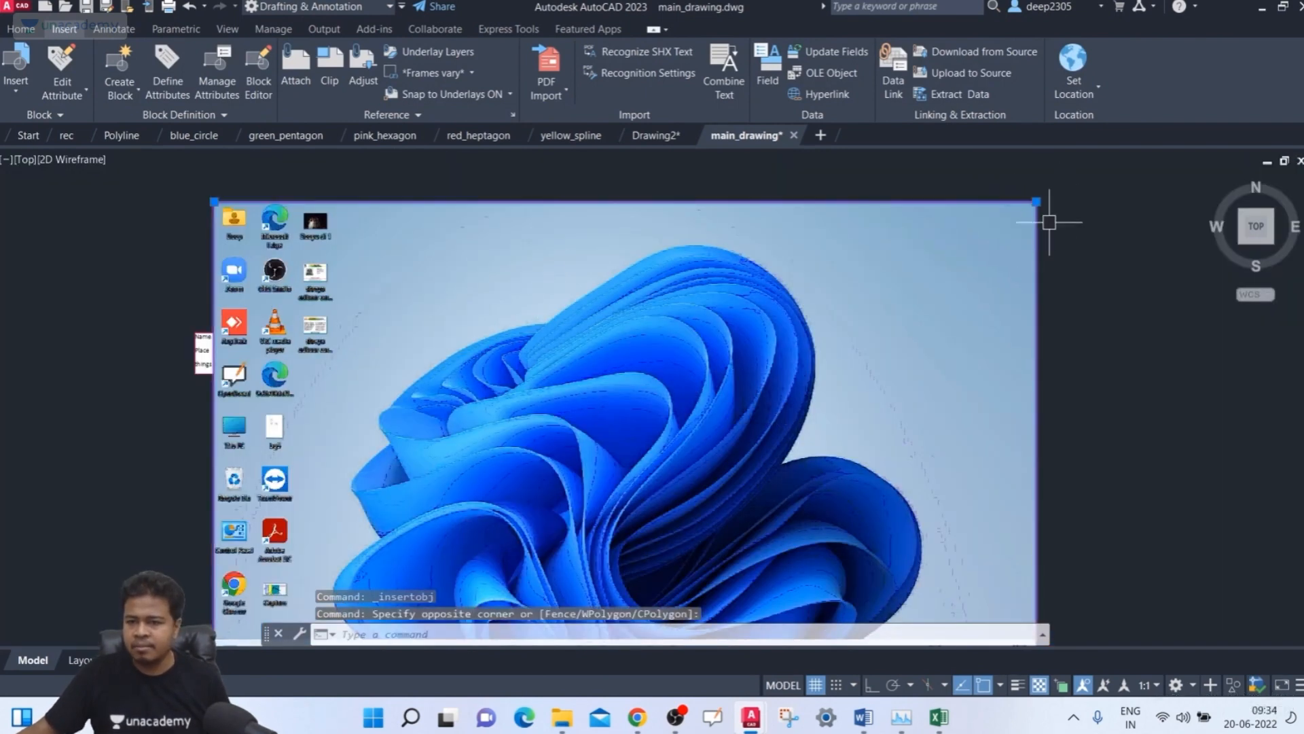
{"action": "left_click", "coordinate": [1036, 201]}
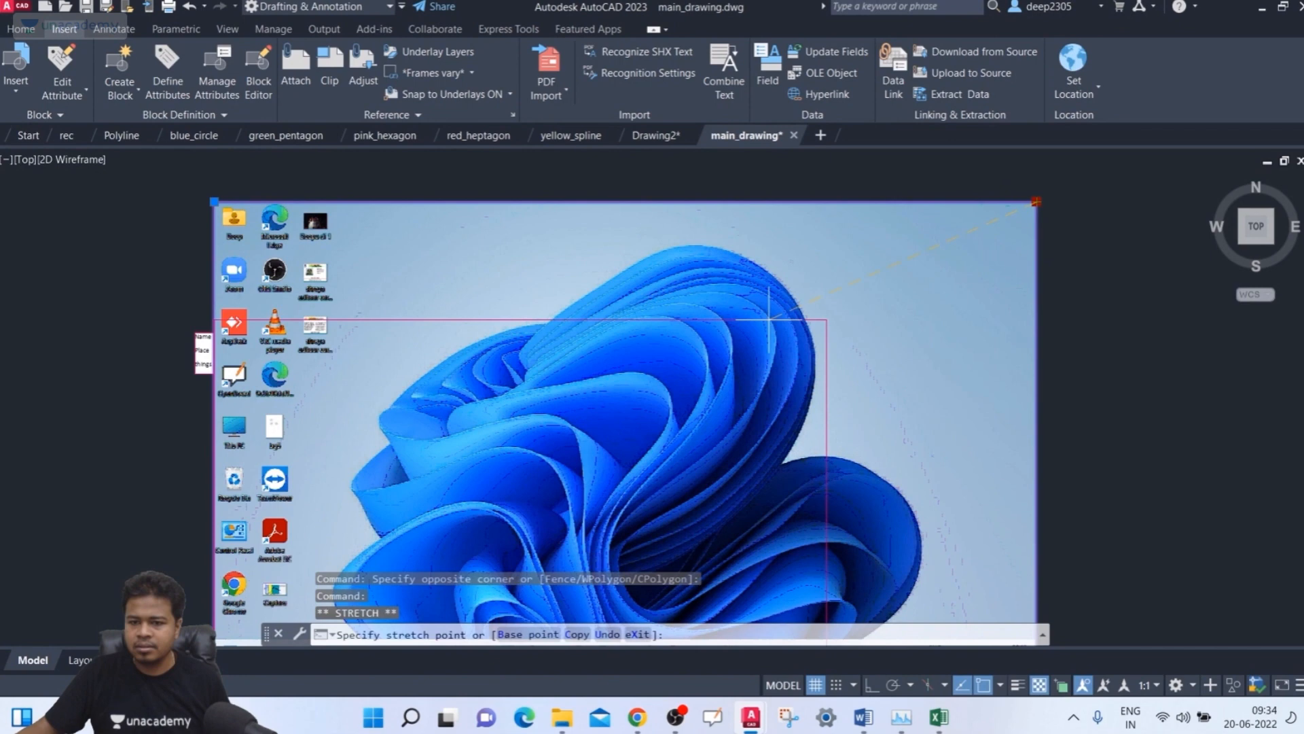
{"action": "left_click", "coordinate": [514, 414]}
- Move the screenshot image down and to the right into the empty area beside the other objects
{"action": "middle_click_drag", "start_coordinate": [504, 344], "coordinate": [583, 297]}
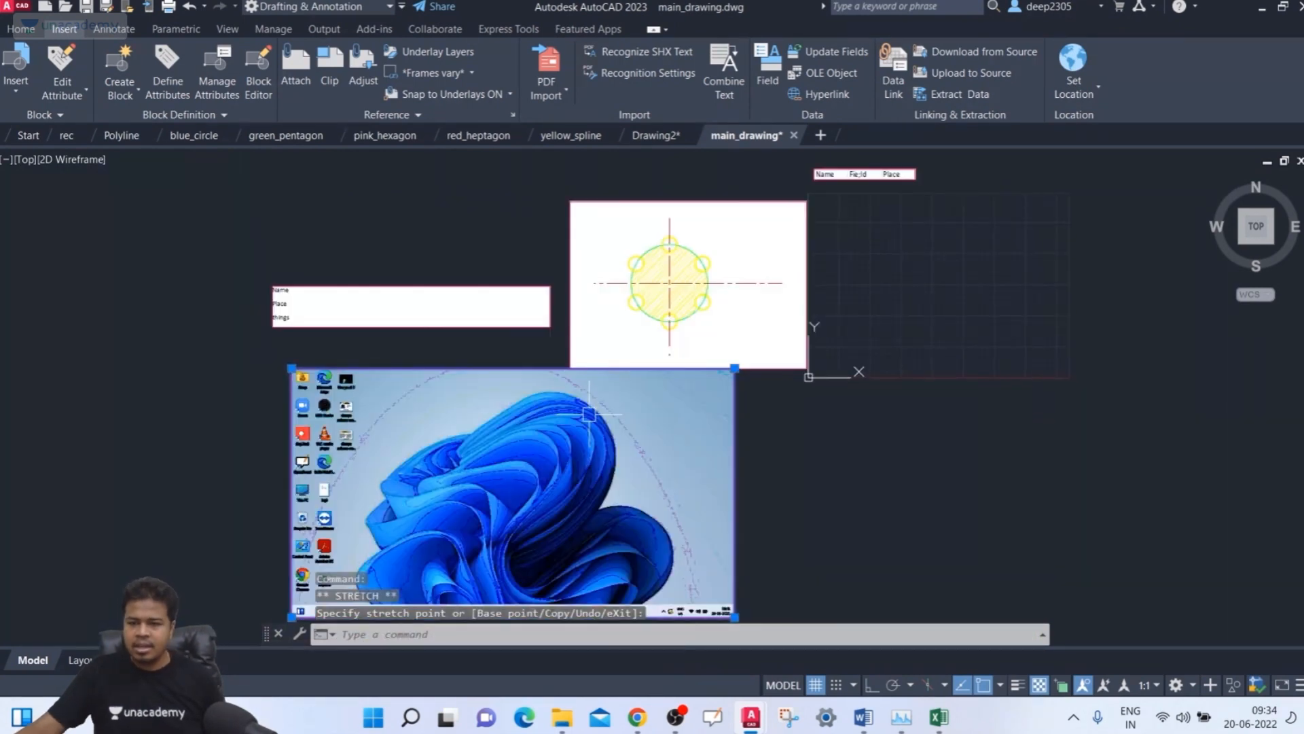
{"action": "scroll", "coordinate": [589, 414], "scroll_direction": "down", "scroll_amount": 2}
{"action": "type", "text": "m"}
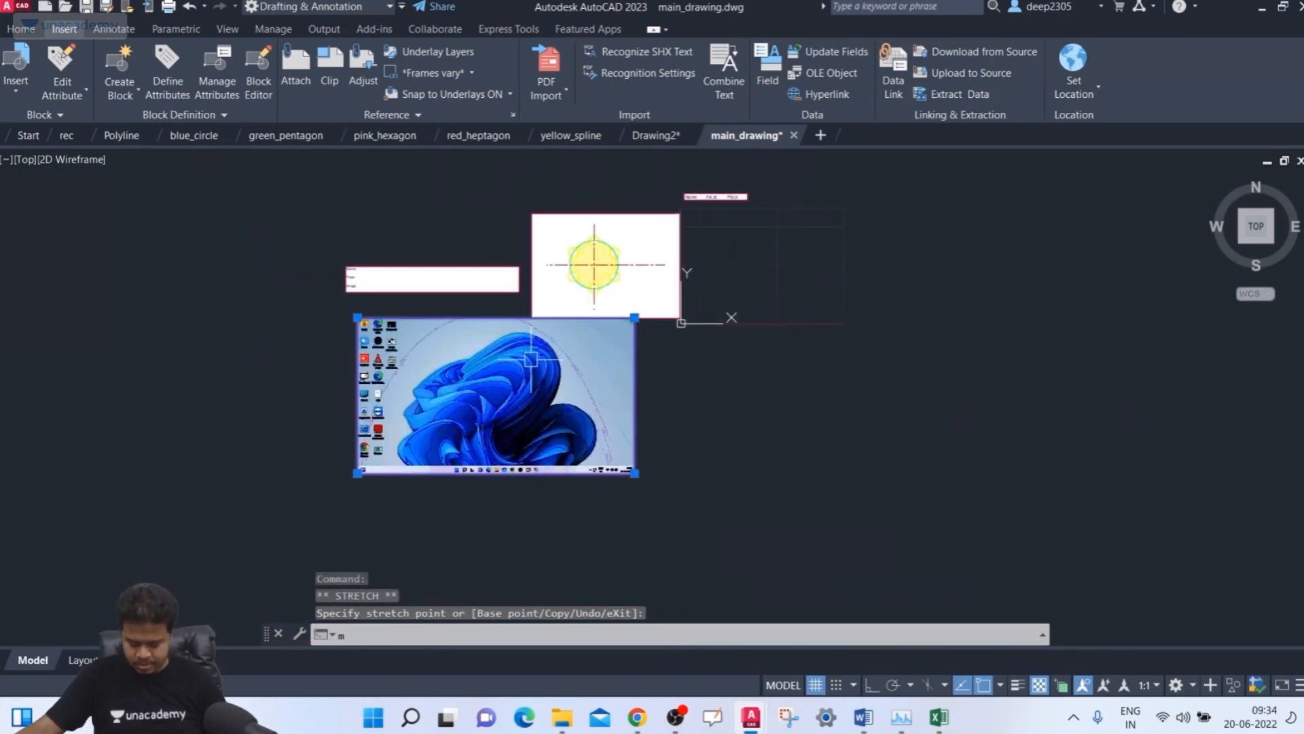
{"action": "key", "text": "Return"}
{"action": "left_click", "coordinate": [531, 359]}
{"action": "left_click", "coordinate": [788, 442]}
- Trace the outer edge of the blue flower's upper-left petal with a four-point fit spline, ending where the larger petal begins
{"action": "scroll", "coordinate": [757, 443], "scroll_direction": "up", "scroll_amount": 4}
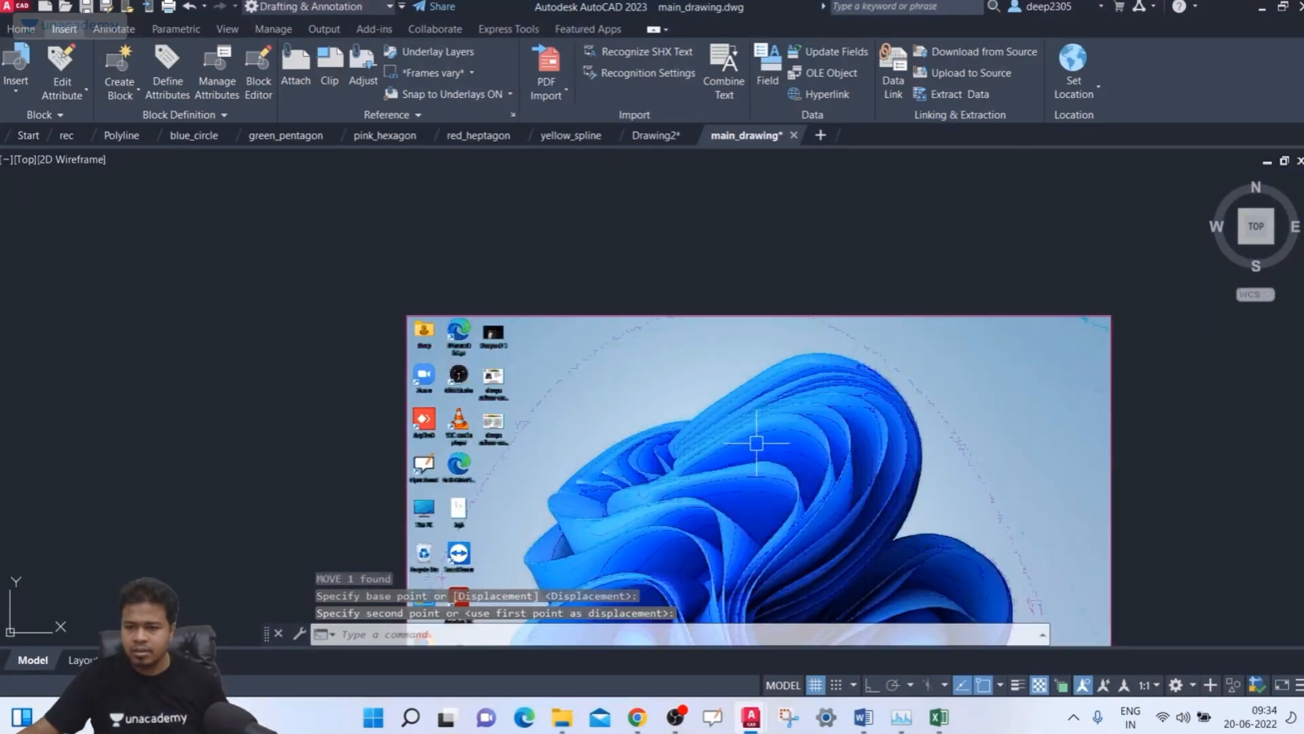
{"action": "middle_click_drag", "start_coordinate": [756, 442], "coordinate": [762, 218]}
{"action": "scroll", "coordinate": [711, 349], "scroll_direction": "up", "scroll_amount": 3}
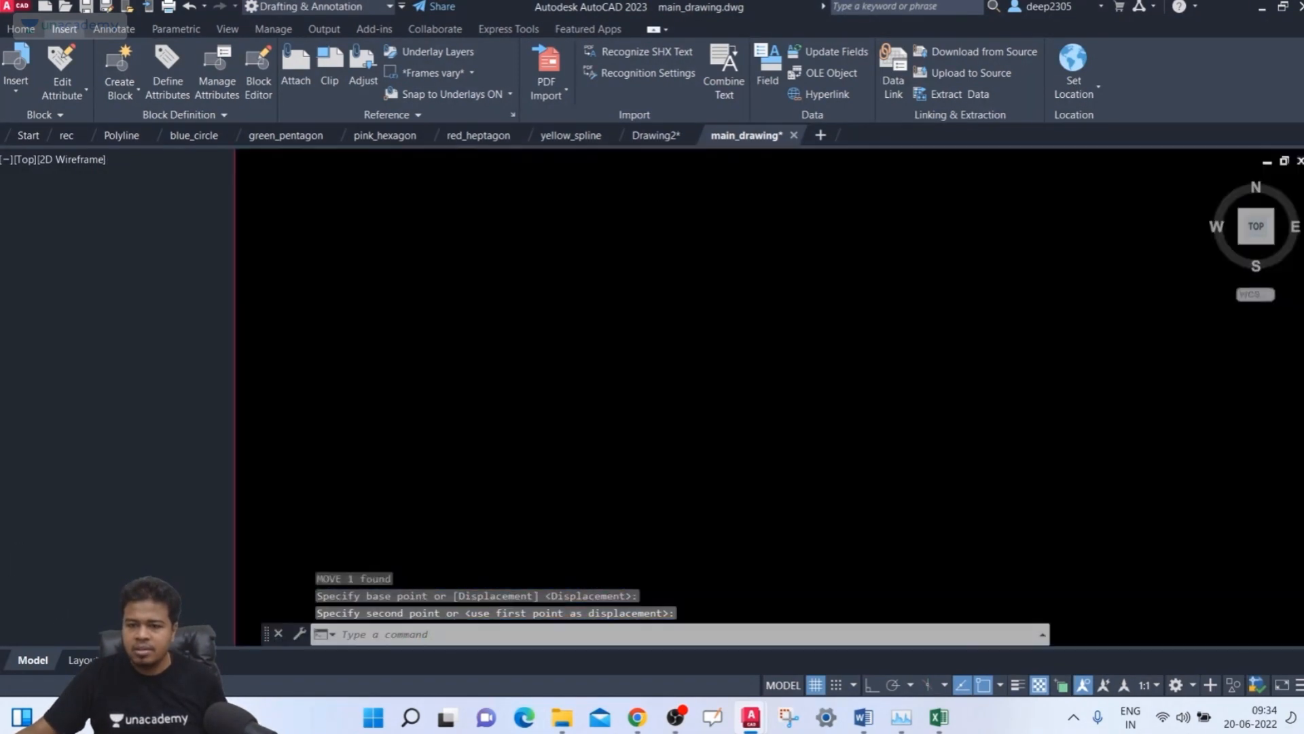
{"action": "key", "text": "Escape"}
{"action": "scroll", "coordinate": [601, 342], "scroll_direction": "up", "scroll_amount": 1}
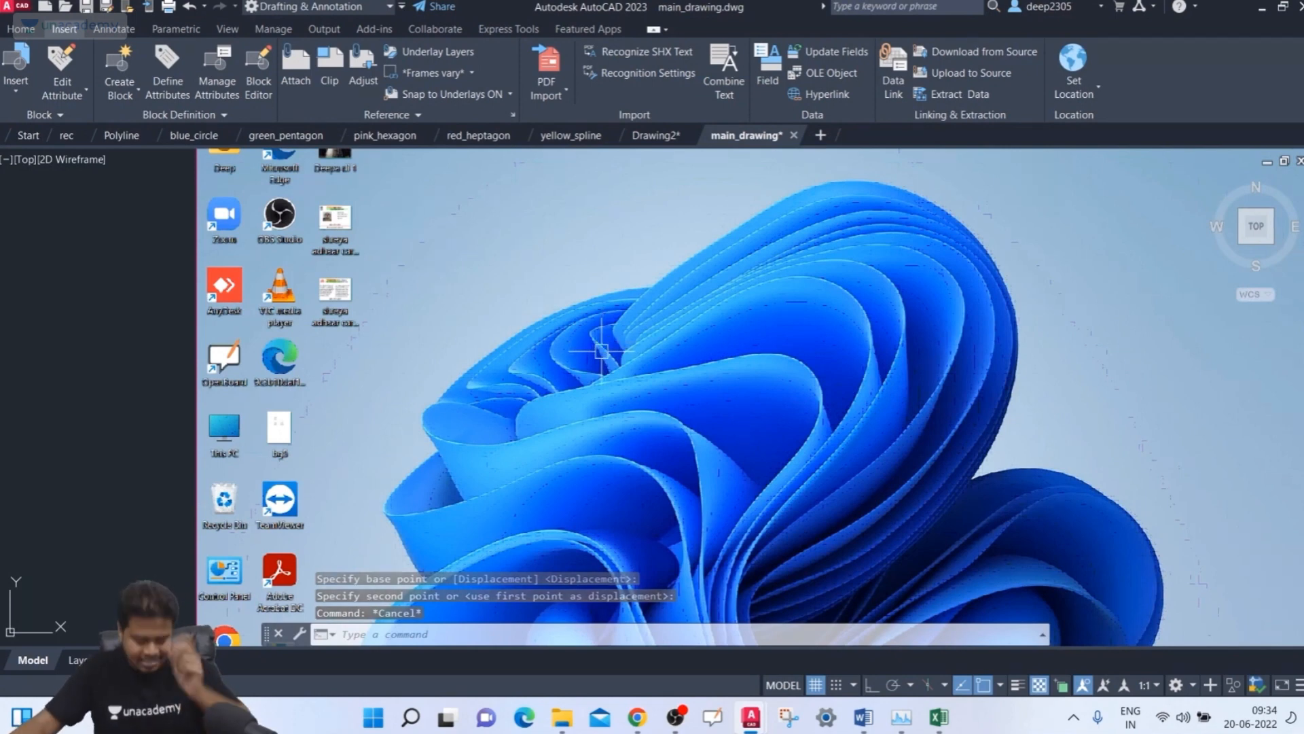
{"action": "type", "text": "spline"}
{"action": "key", "text": "Return"}
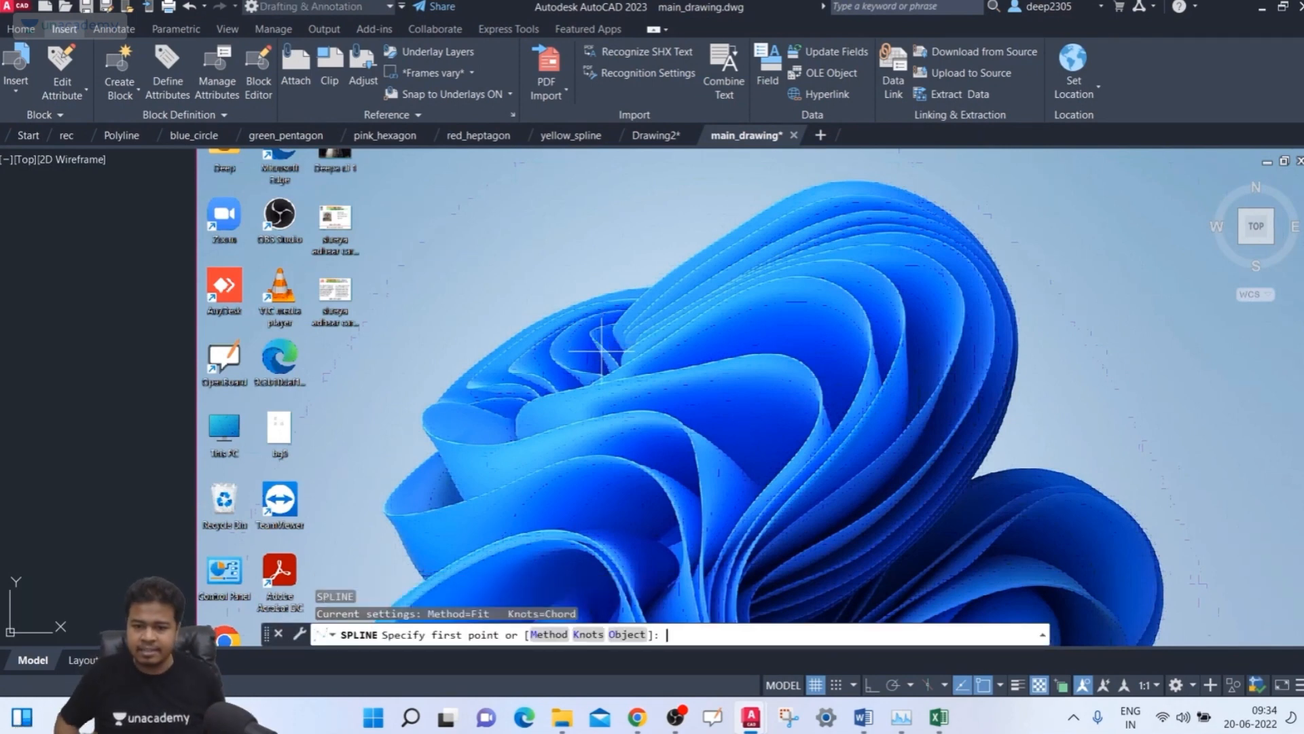
{"action": "scroll", "coordinate": [604, 286], "scroll_direction": "up", "scroll_amount": 2}
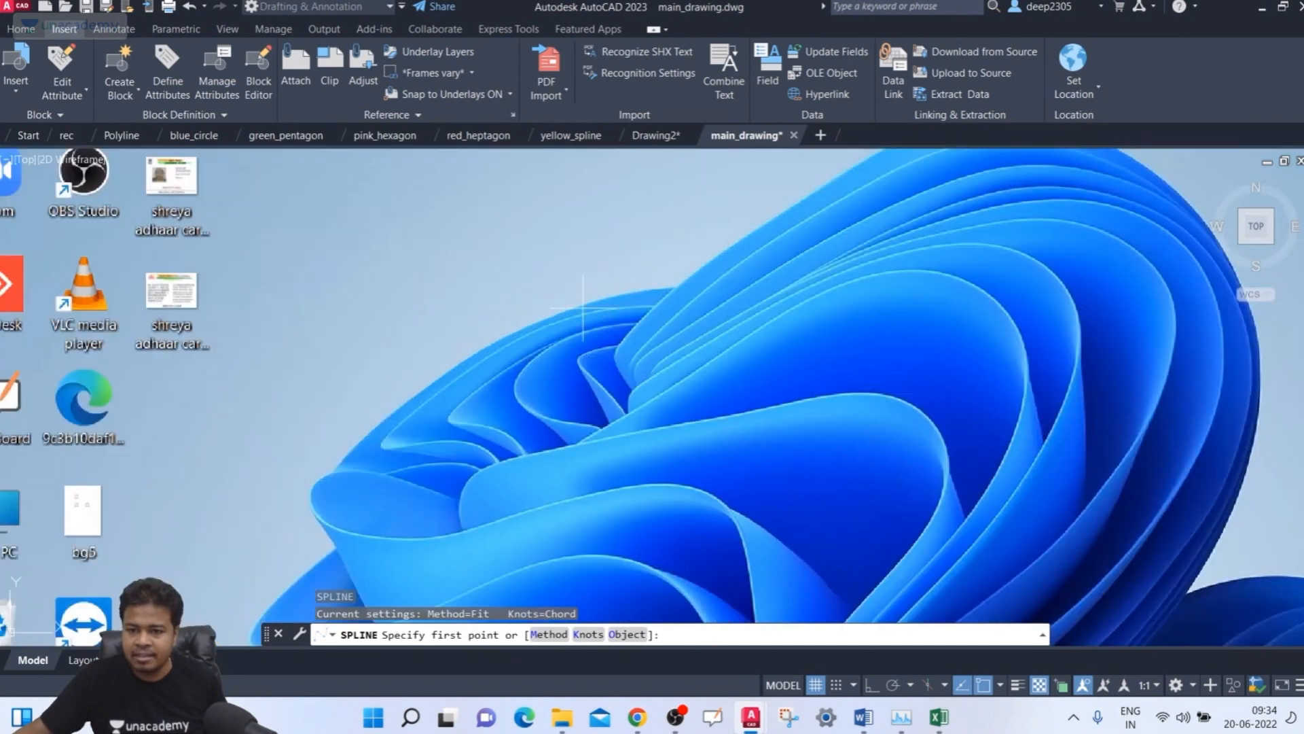
{"action": "left_click", "coordinate": [502, 337]}
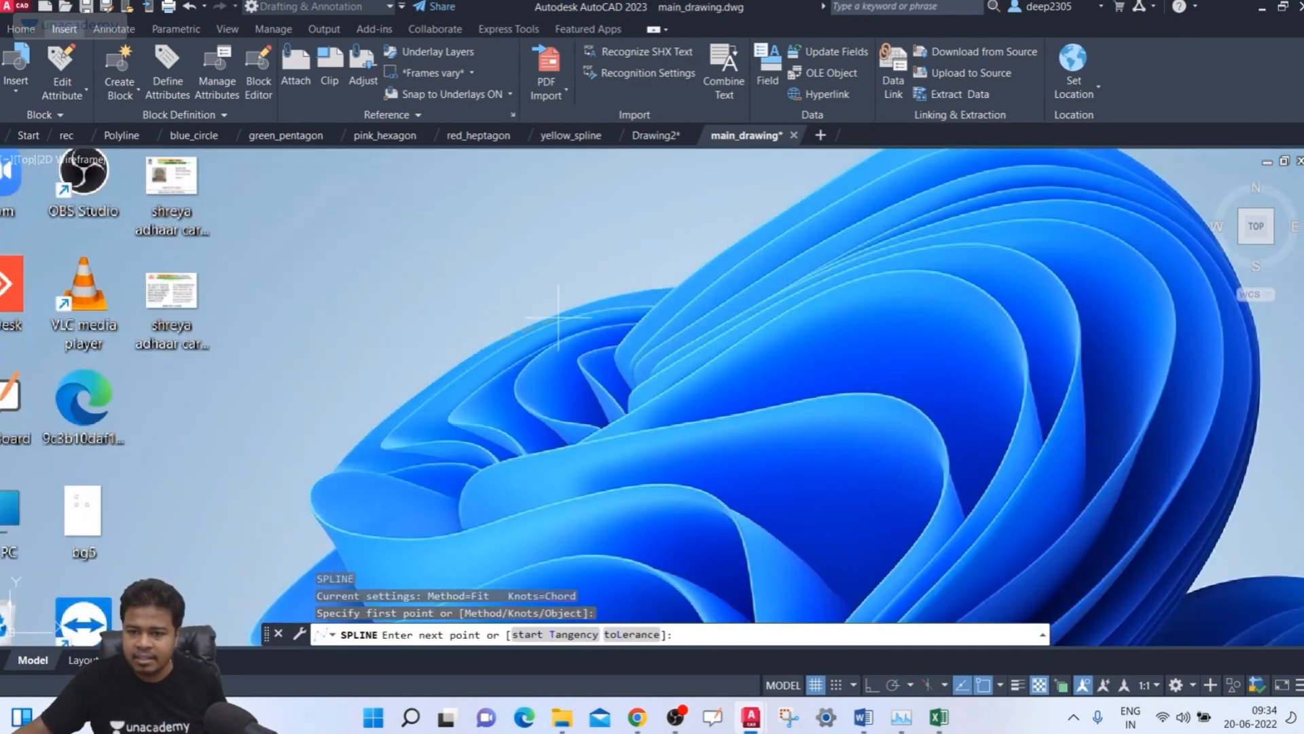
{"action": "left_click", "coordinate": [560, 311]}
{"action": "left_click", "coordinate": [618, 296]}
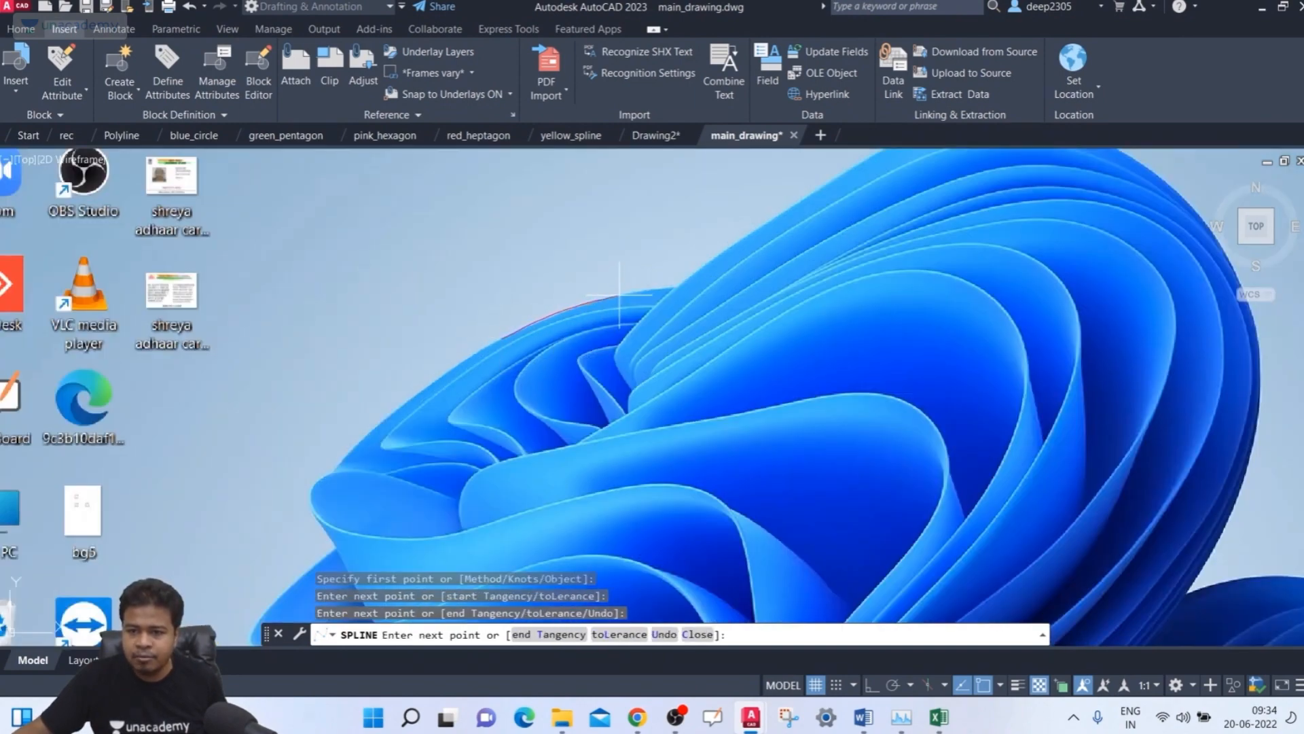
{"action": "left_click", "coordinate": [680, 288]}
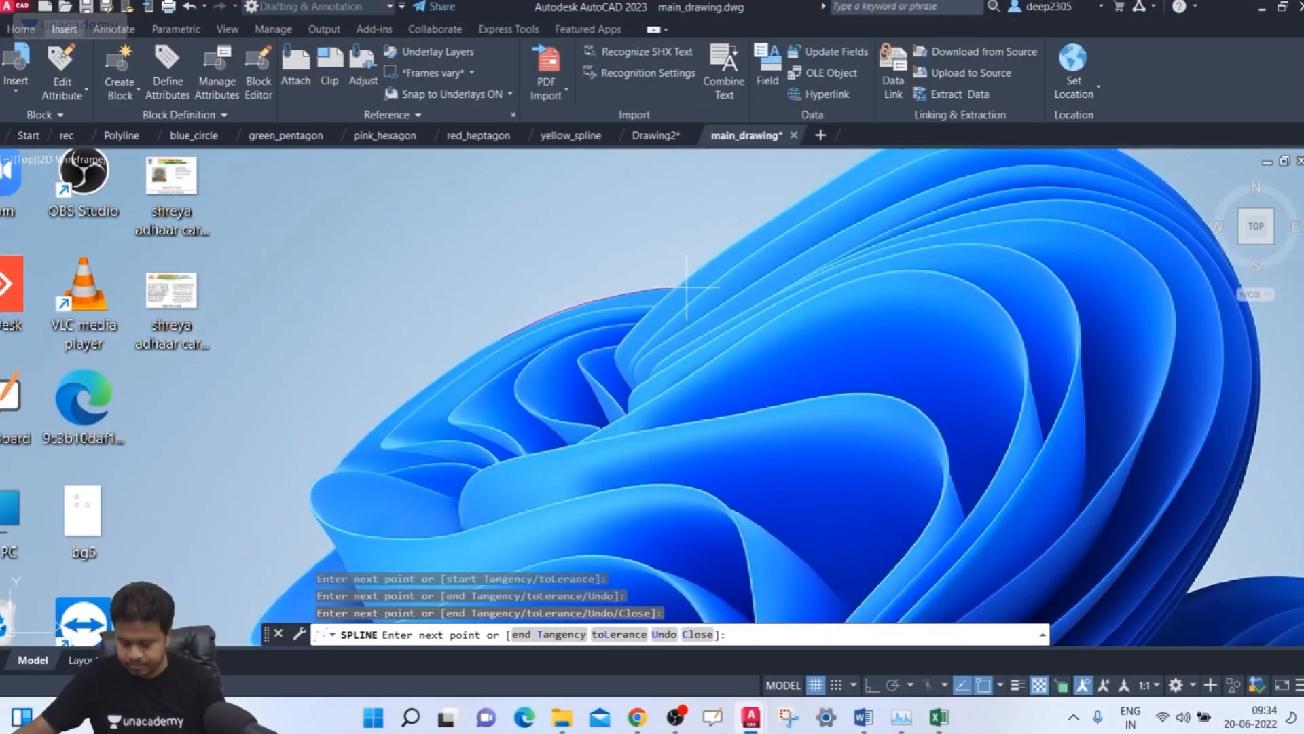
{"action": "key", "text": "Return"}
- Draw a second spline from the first one's end along the large petal's upper edge, finishing just past its peak
{"action": "key", "text": "Return"}
{"action": "scroll", "coordinate": [710, 280], "scroll_direction": "up", "scroll_amount": 4}
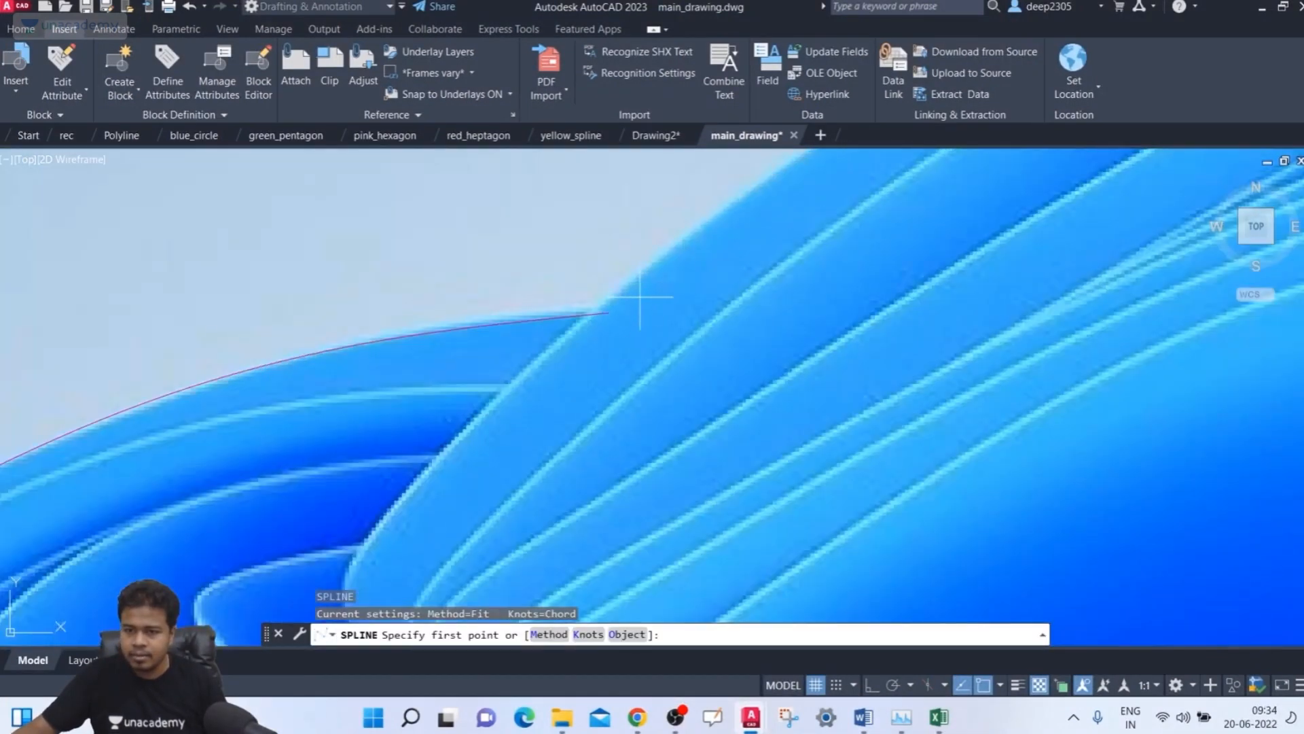
{"action": "left_click", "coordinate": [609, 312]}
{"action": "left_click", "coordinate": [677, 259]}
{"action": "middle_click_drag", "start_coordinate": [676, 260], "coordinate": [484, 472]}
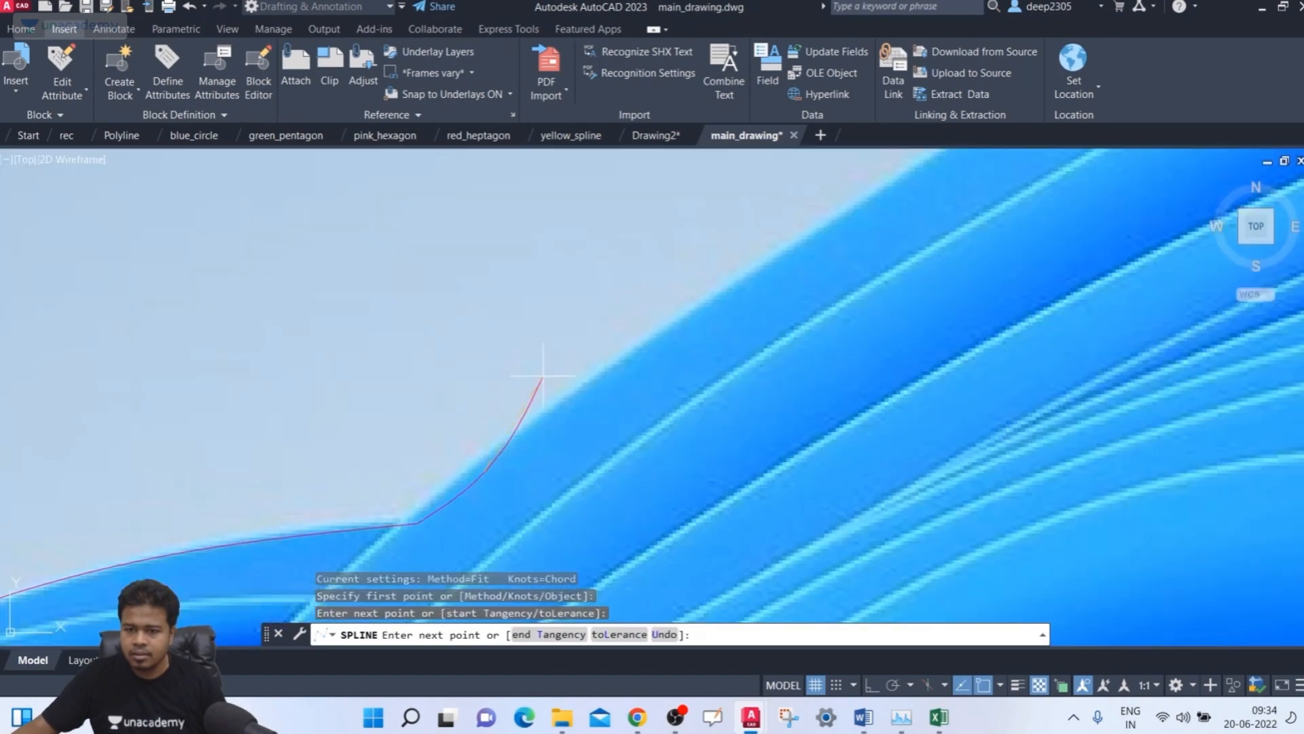
{"action": "left_click", "coordinate": [599, 376]}
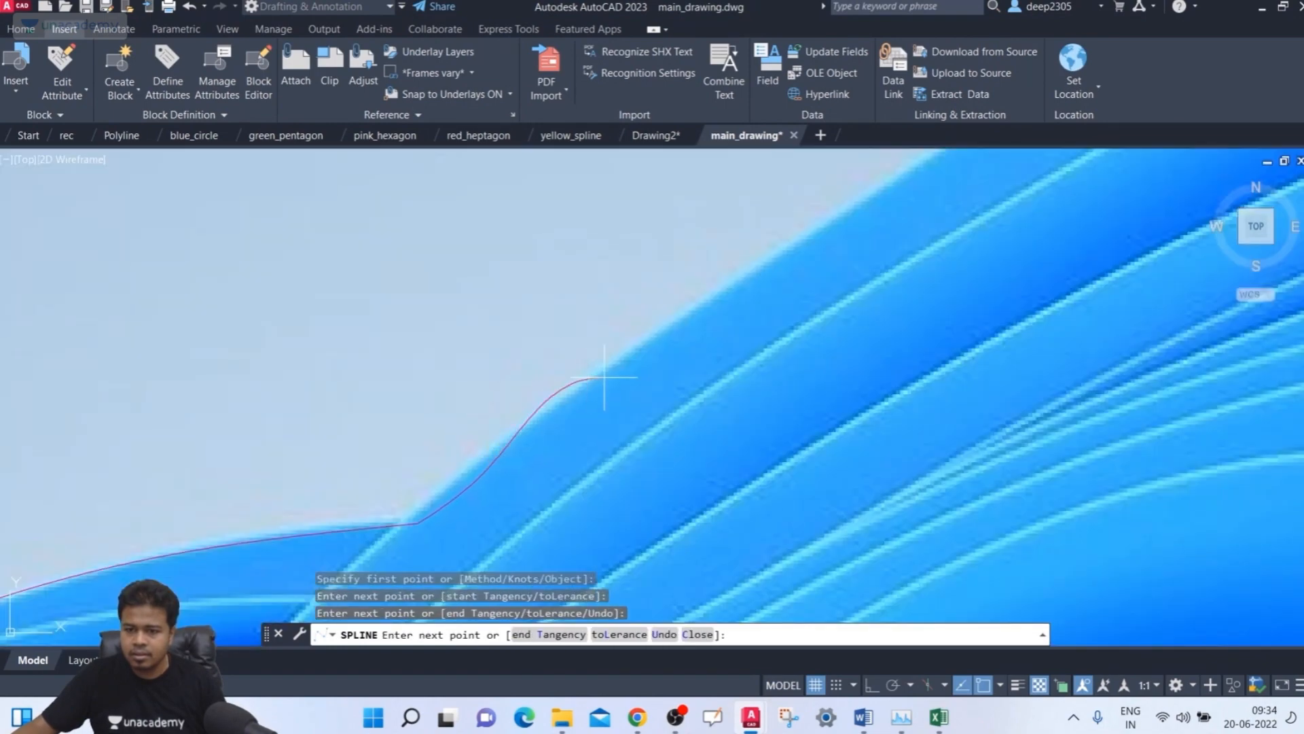
{"action": "left_click", "coordinate": [725, 287]}
{"action": "scroll", "coordinate": [679, 319], "scroll_direction": "down", "scroll_amount": 6}
{"action": "scroll", "coordinate": [617, 341], "scroll_direction": "up", "scroll_amount": 3}
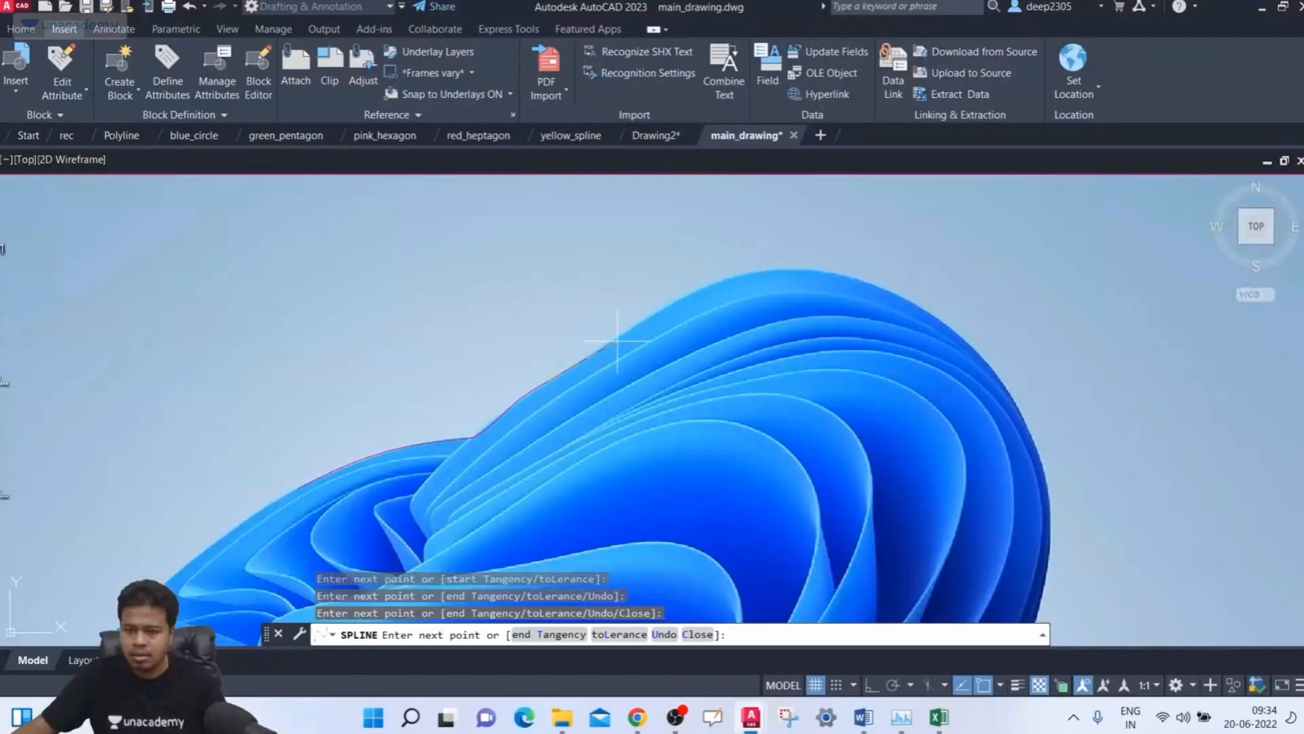
{"action": "left_click", "coordinate": [642, 324]}
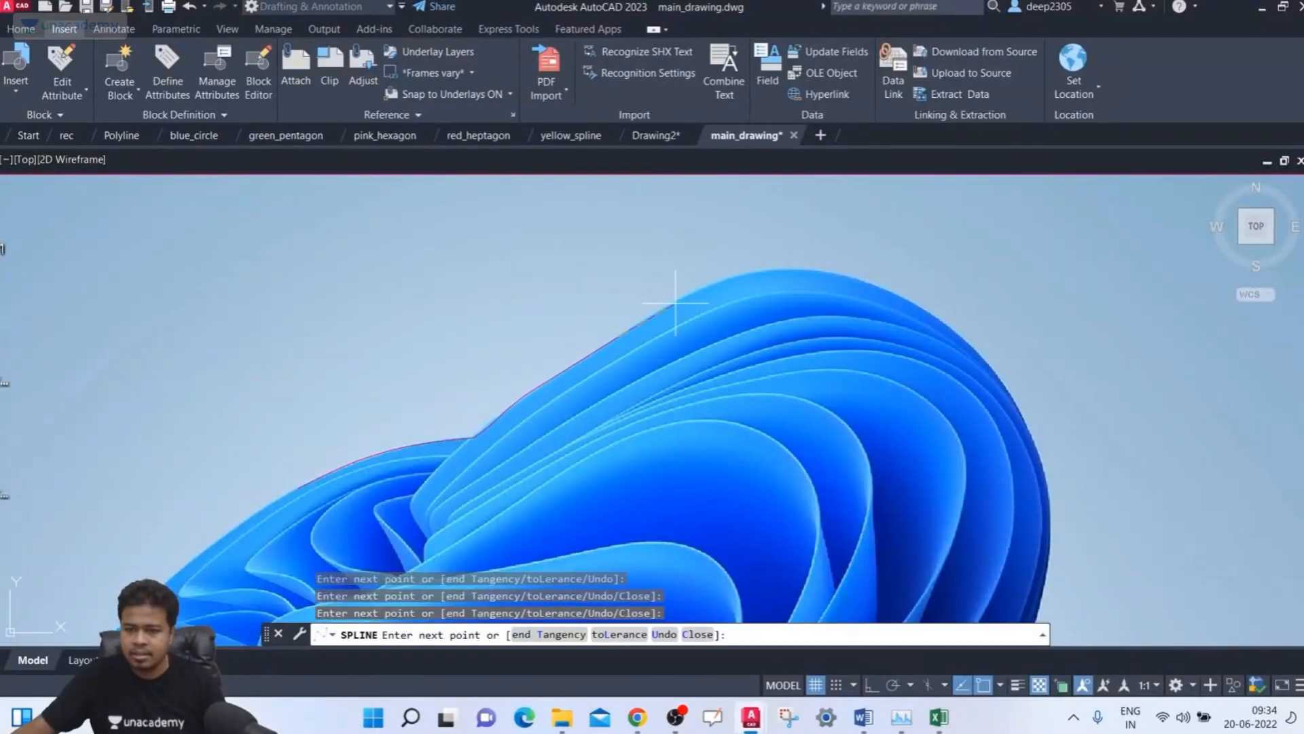
{"action": "left_click", "coordinate": [680, 301]}
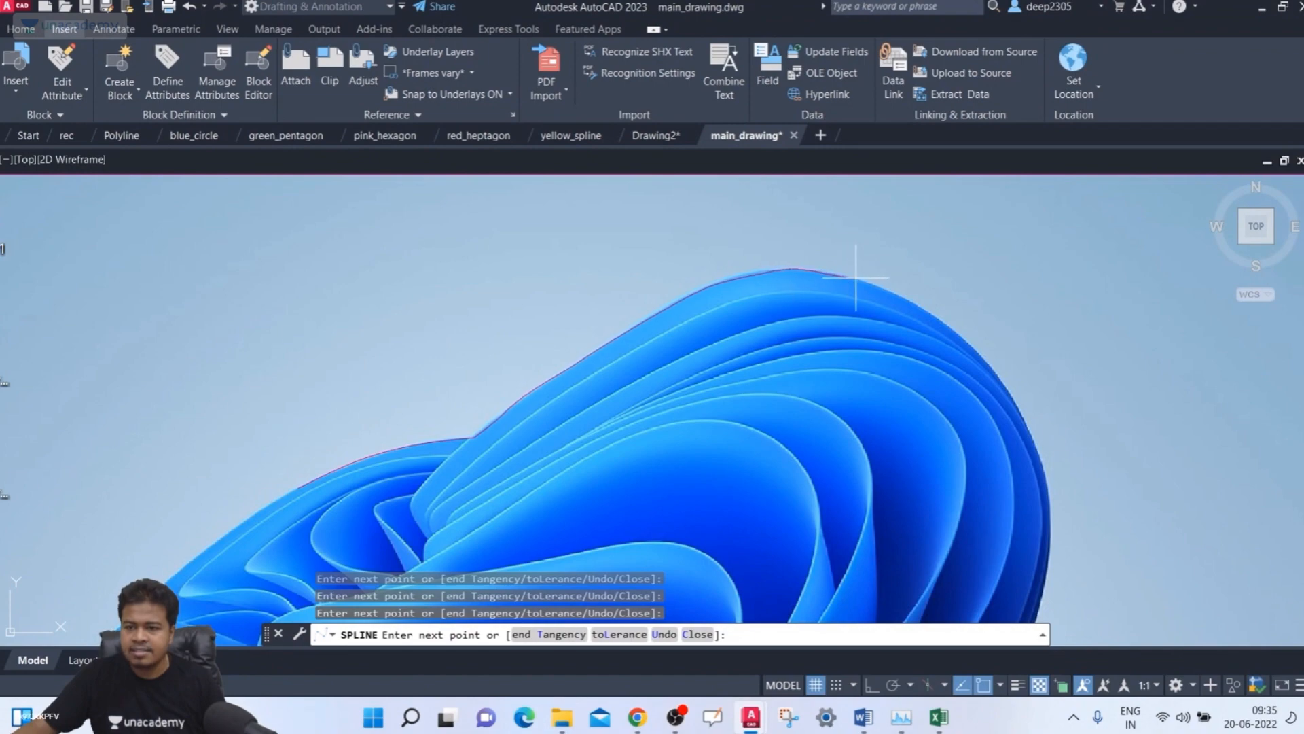
{"action": "key", "text": "Return"}
- Delete the screenshot image object, keeping only the traced splines
{"action": "scroll", "coordinate": [521, 369], "scroll_direction": "down", "scroll_amount": 3}
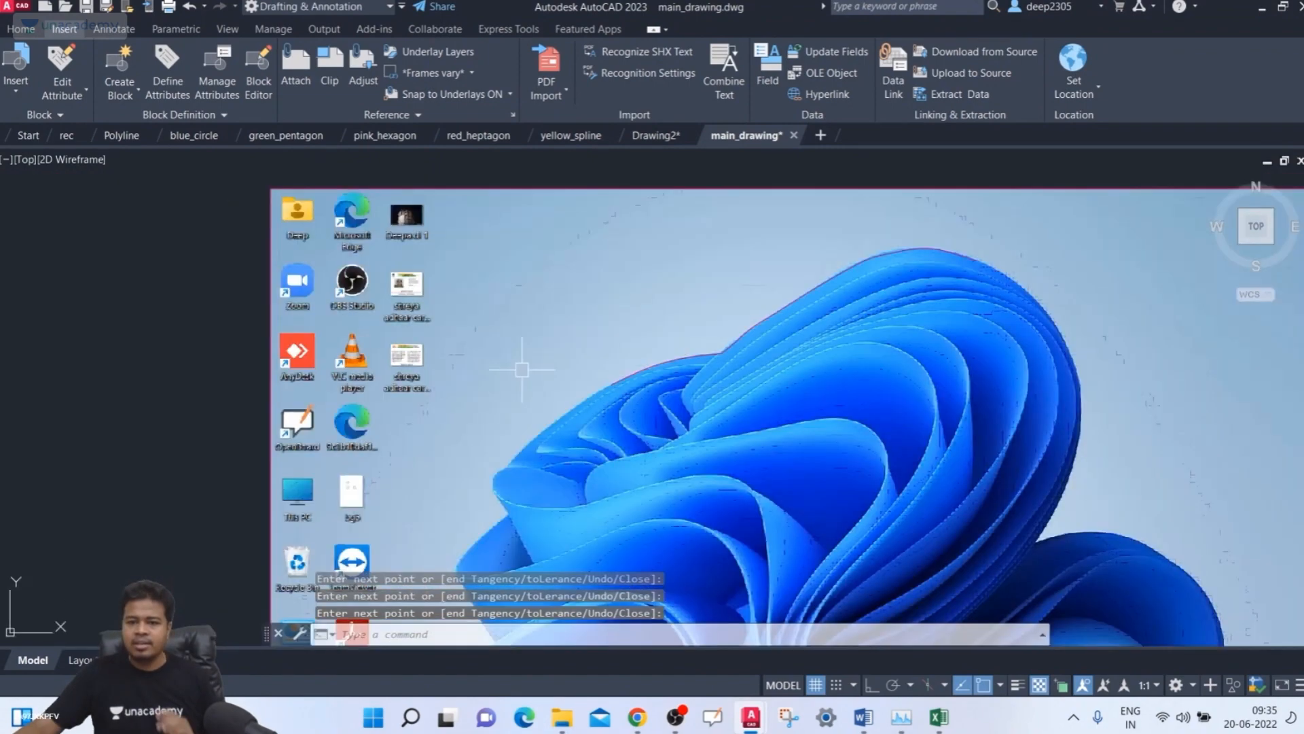
{"action": "scroll", "coordinate": [785, 408], "scroll_direction": "up", "scroll_amount": 2}
{"action": "scroll", "coordinate": [737, 344], "scroll_direction": "down", "scroll_amount": 4}
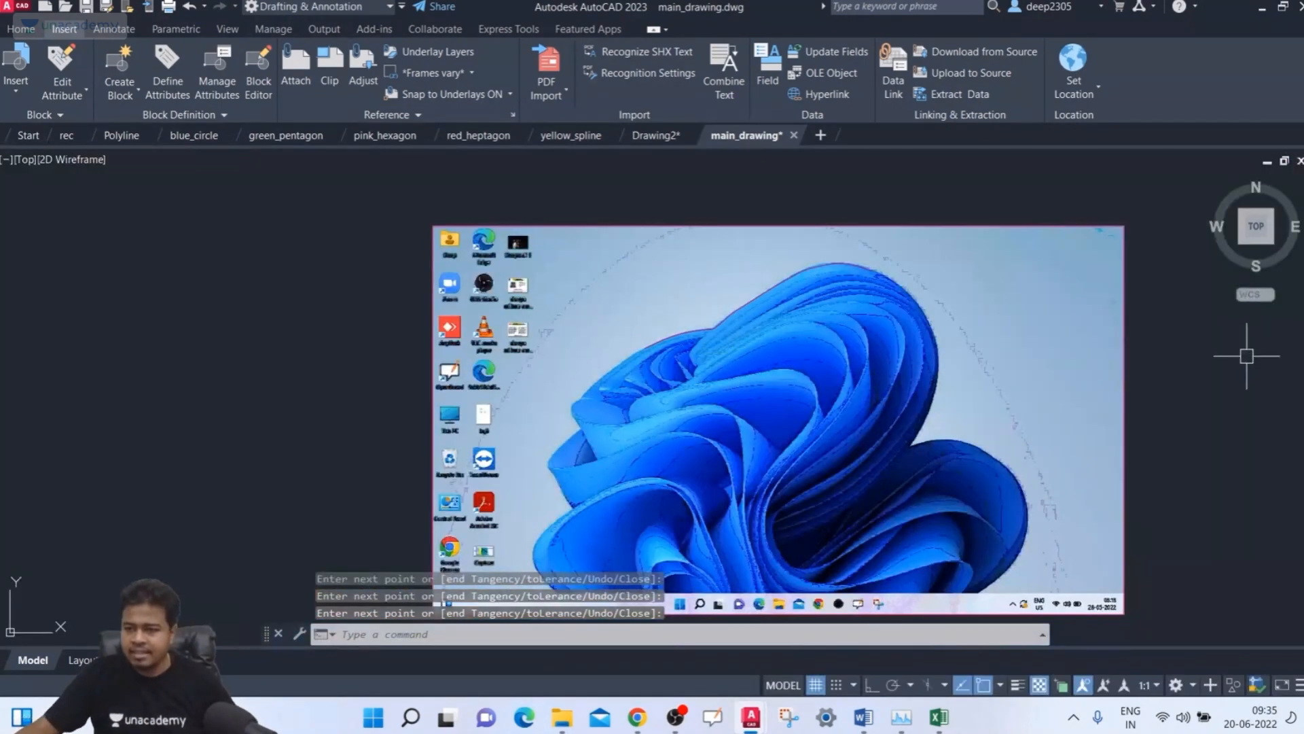
{"action": "left_click", "coordinate": [1247, 356]}
{"action": "left_click", "coordinate": [1054, 445]}
{"action": "key", "text": "Delete"}
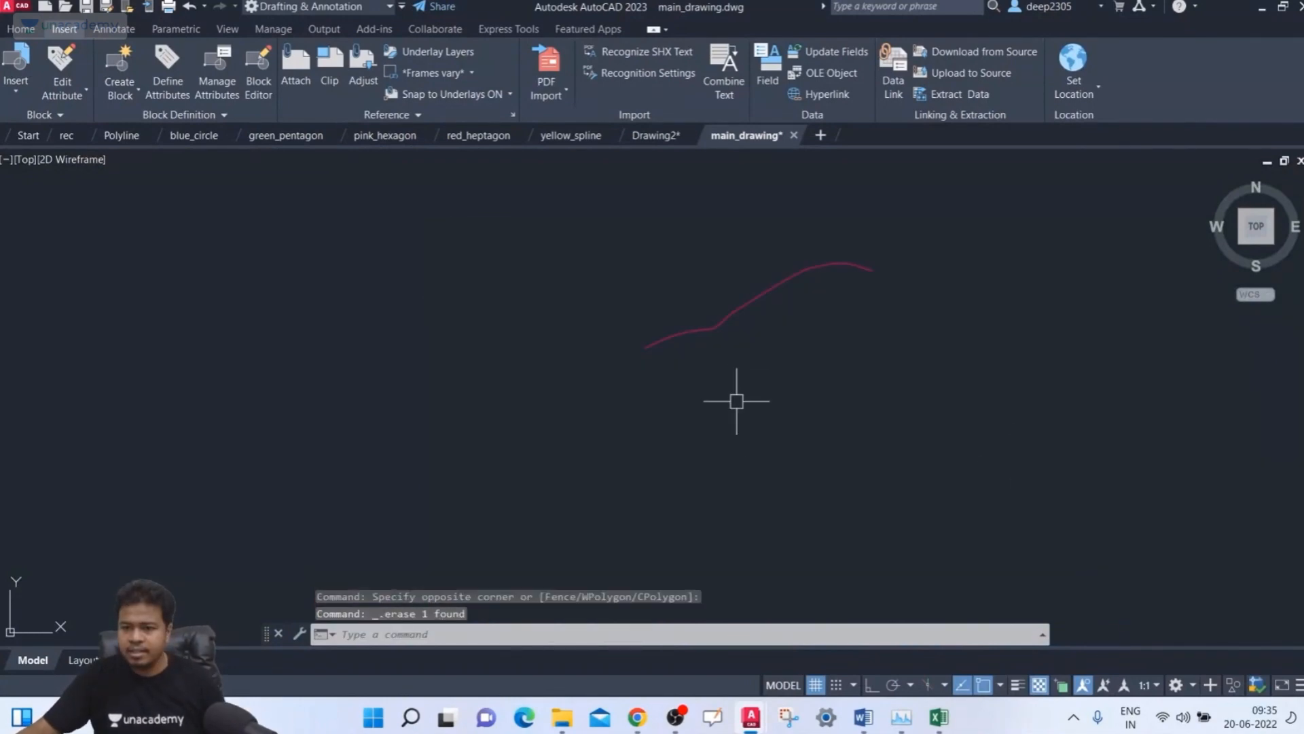
{"action": "scroll", "coordinate": [597, 372], "scroll_direction": "up", "scroll_amount": 2}
{"action": "scroll", "coordinate": [955, 358], "scroll_direction": "down", "scroll_amount": 4}
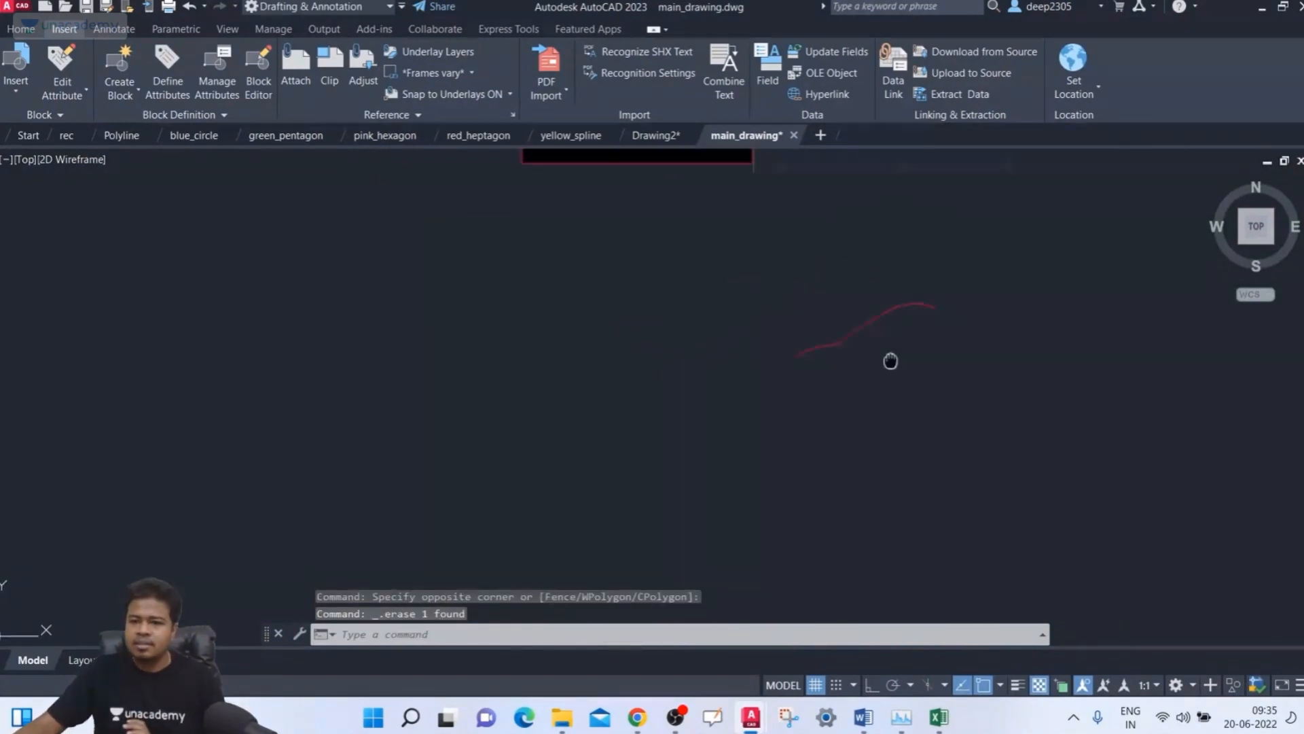
{"action": "middle_click_drag", "start_coordinate": [890, 360], "coordinate": [753, 378]}
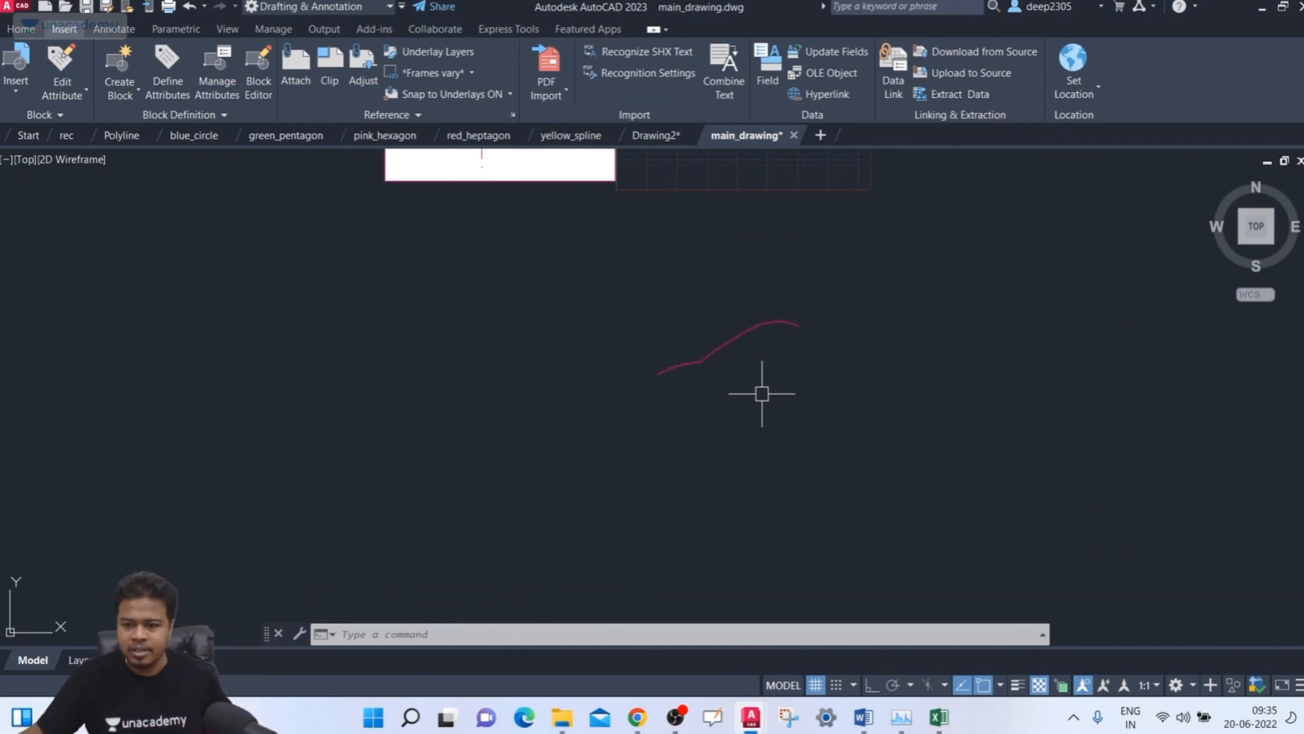
{"action": "middle_click_drag", "start_coordinate": [761, 394], "coordinate": [736, 428]}
{"action": "middle_click_drag", "start_coordinate": [656, 309], "coordinate": [638, 402]}
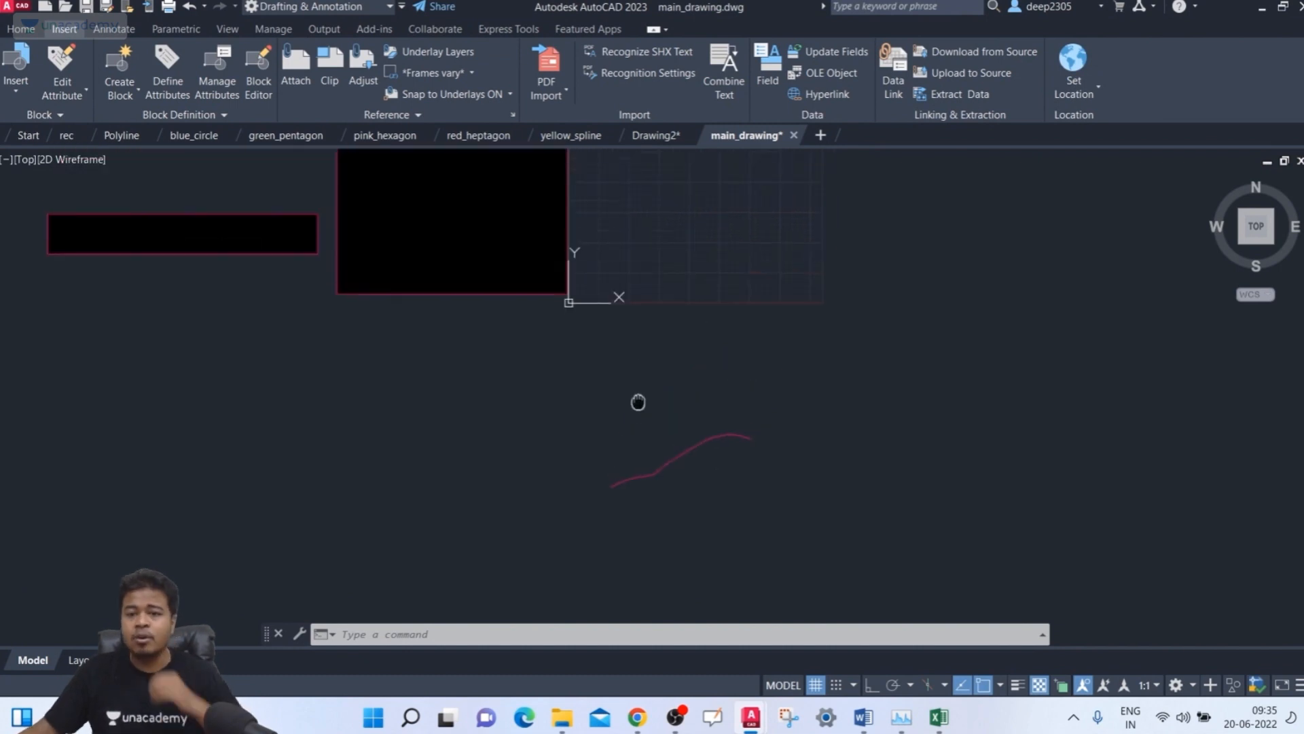
{"action": "scroll", "coordinate": [693, 402], "scroll_direction": "up", "scroll_amount": 3}
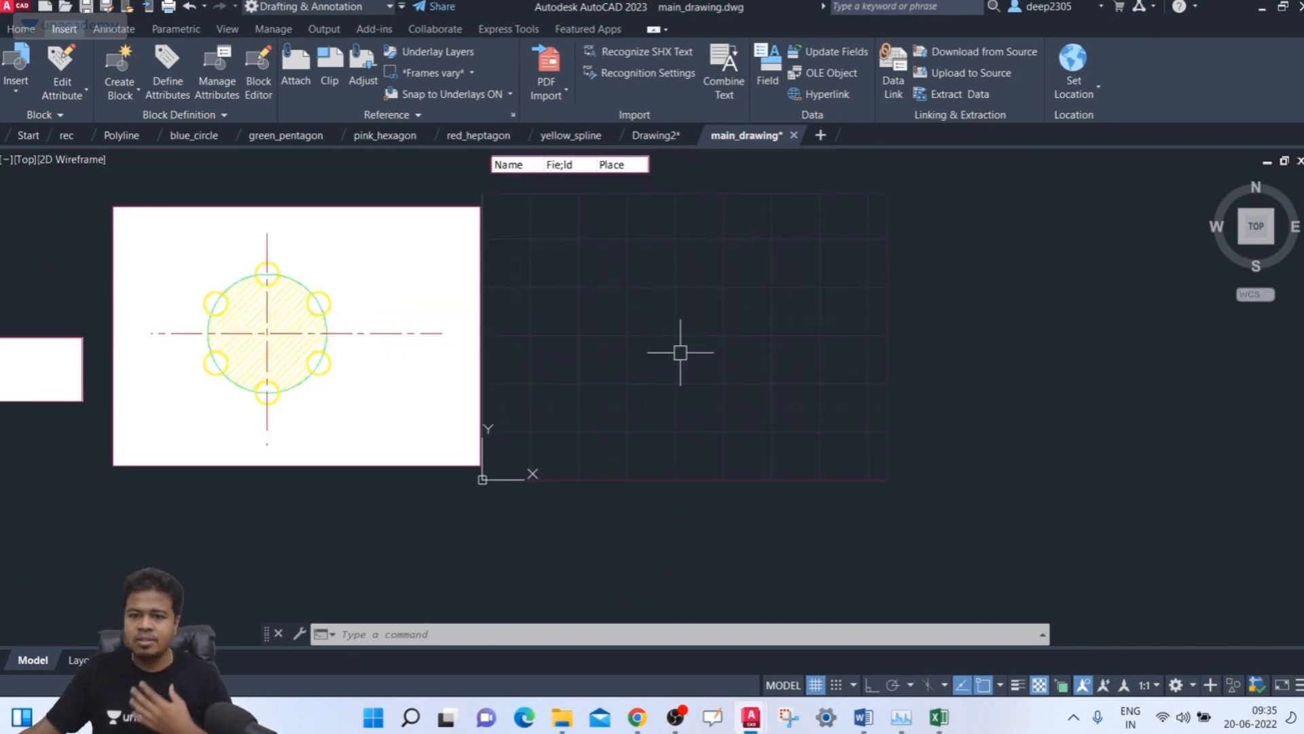
{"action": "middle_click_drag", "start_coordinate": [679, 352], "coordinate": [745, 397]}
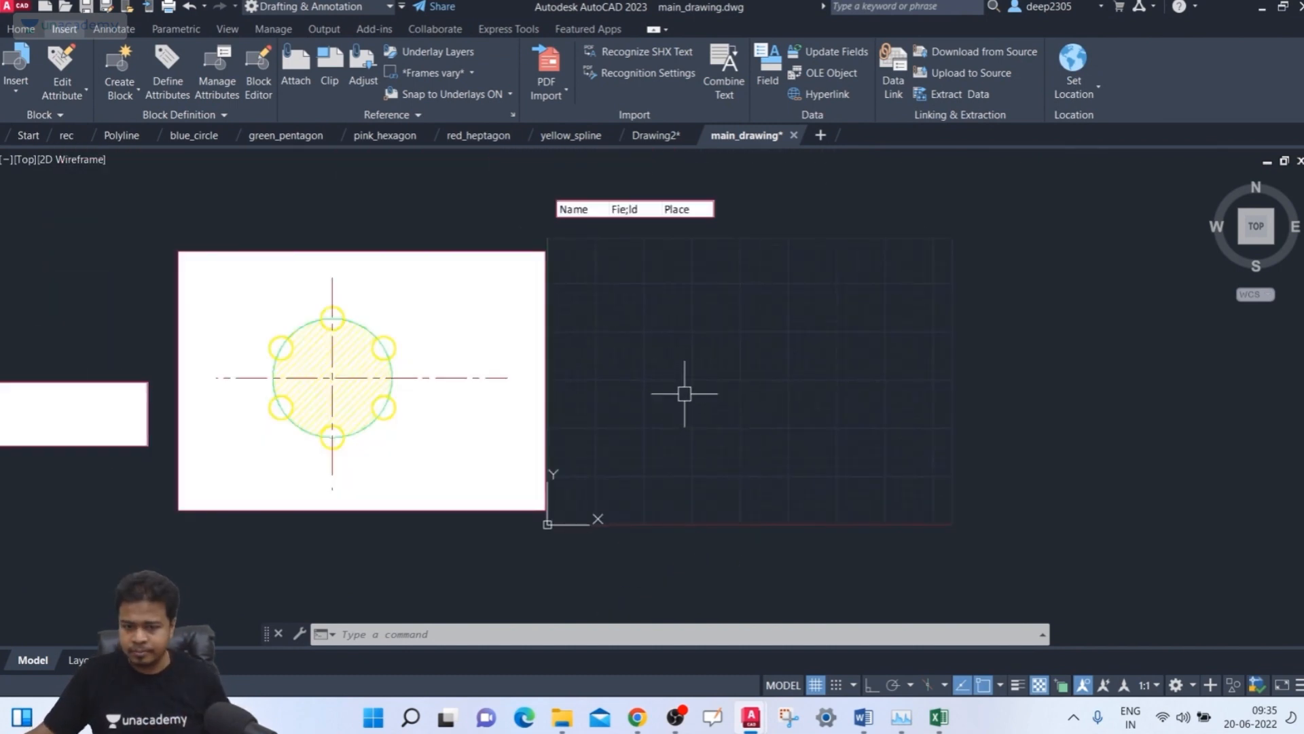
- Draw a circle with a radius of about 37 units in the empty area below and beyond the inserted Excel table
{"action": "left_click", "coordinate": [828, 94]}
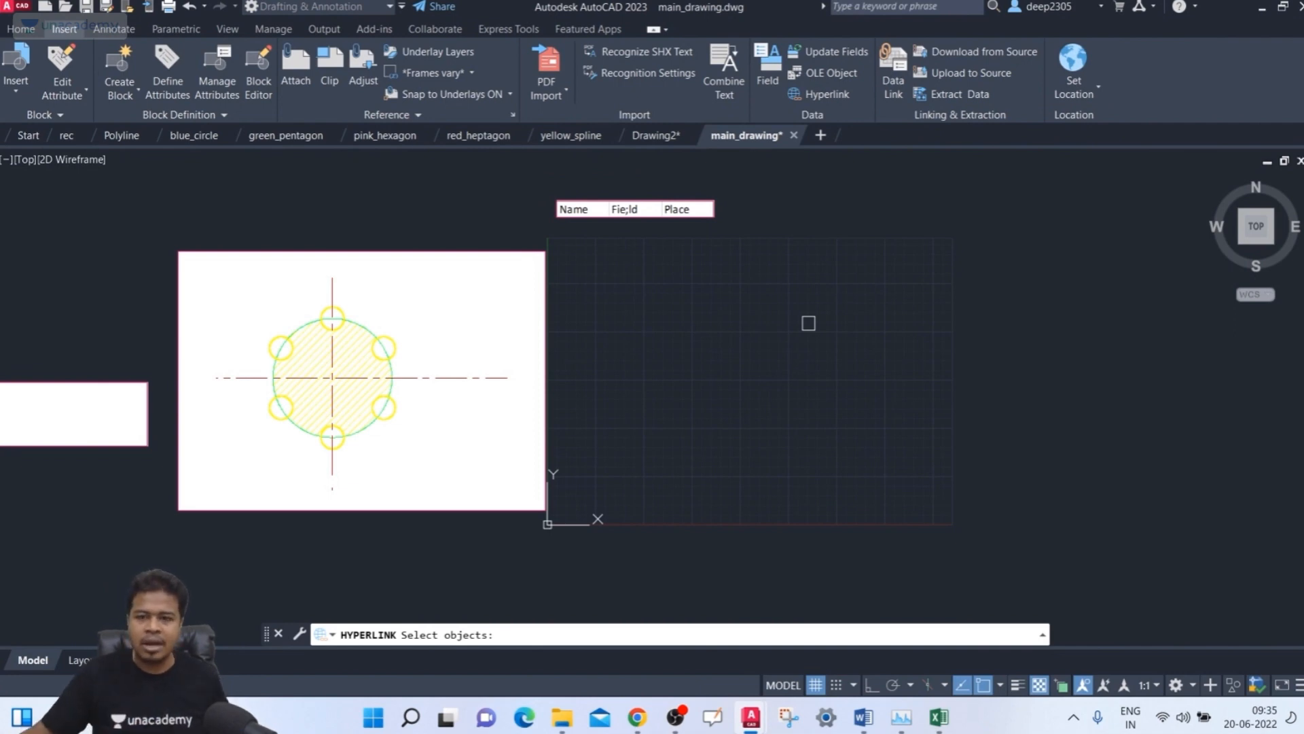
{"action": "key", "text": "Escape"}
{"action": "mouse_move", "coordinate": [815, 352]}
{"action": "middle_mouse_down"}
{"action": "mouse_move", "coordinate": [824, 410]}
{"action": "mouse_move", "coordinate": [775, 482]}
{"action": "middle_mouse_up"}
{"action": "type", "text": "c"}
{"action": "key", "text": "Return"}
{"action": "left_click", "coordinate": [871, 370]}
{"action": "left_click", "coordinate": [853, 405]}
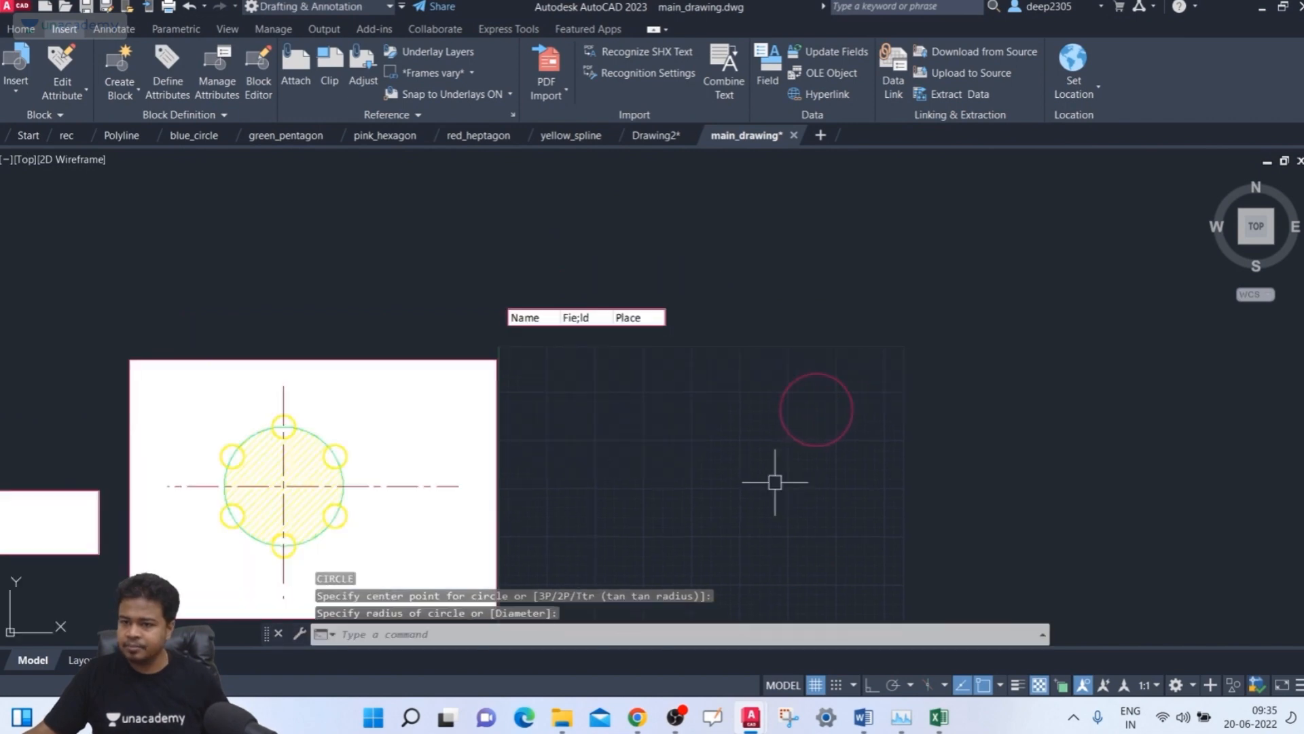
- Attach a hyperlink to the new circle that links to the existing file Drawing1-Model.pdf on the Desktop
{"action": "left_click", "coordinate": [833, 97]}
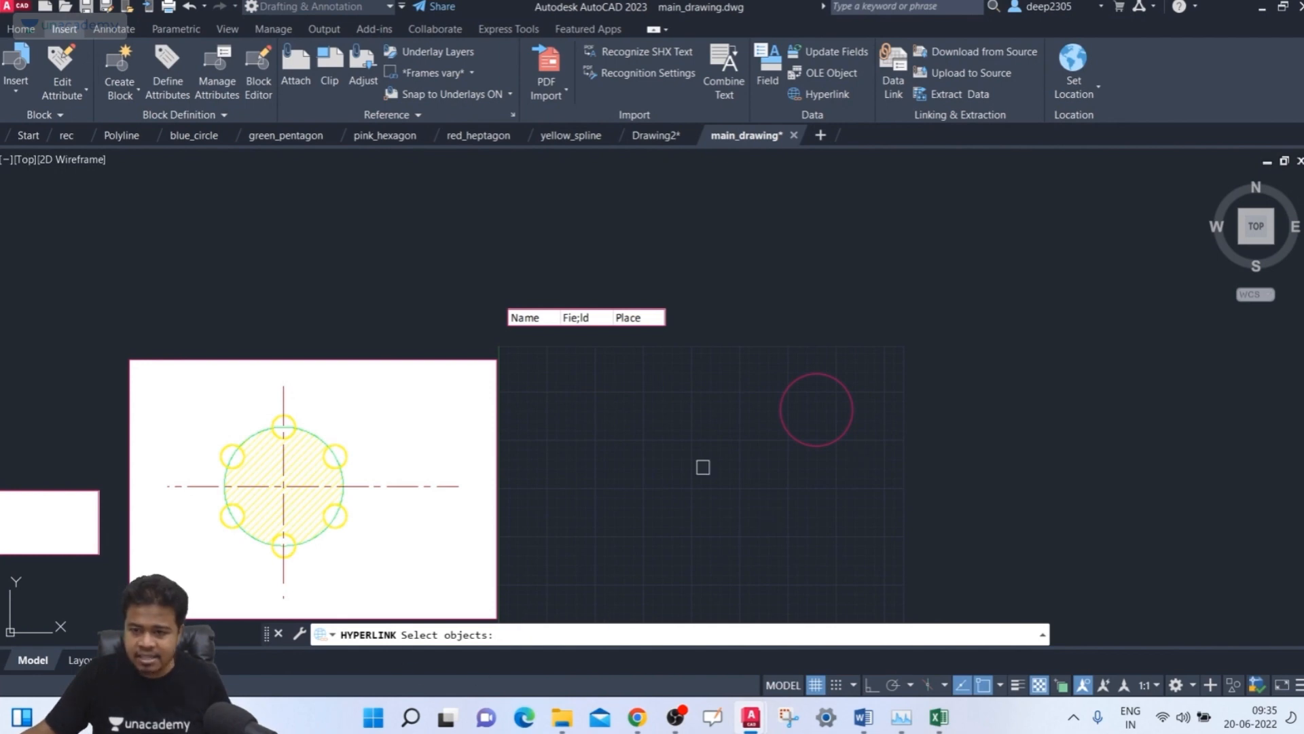
{"action": "left_click", "coordinate": [790, 435]}
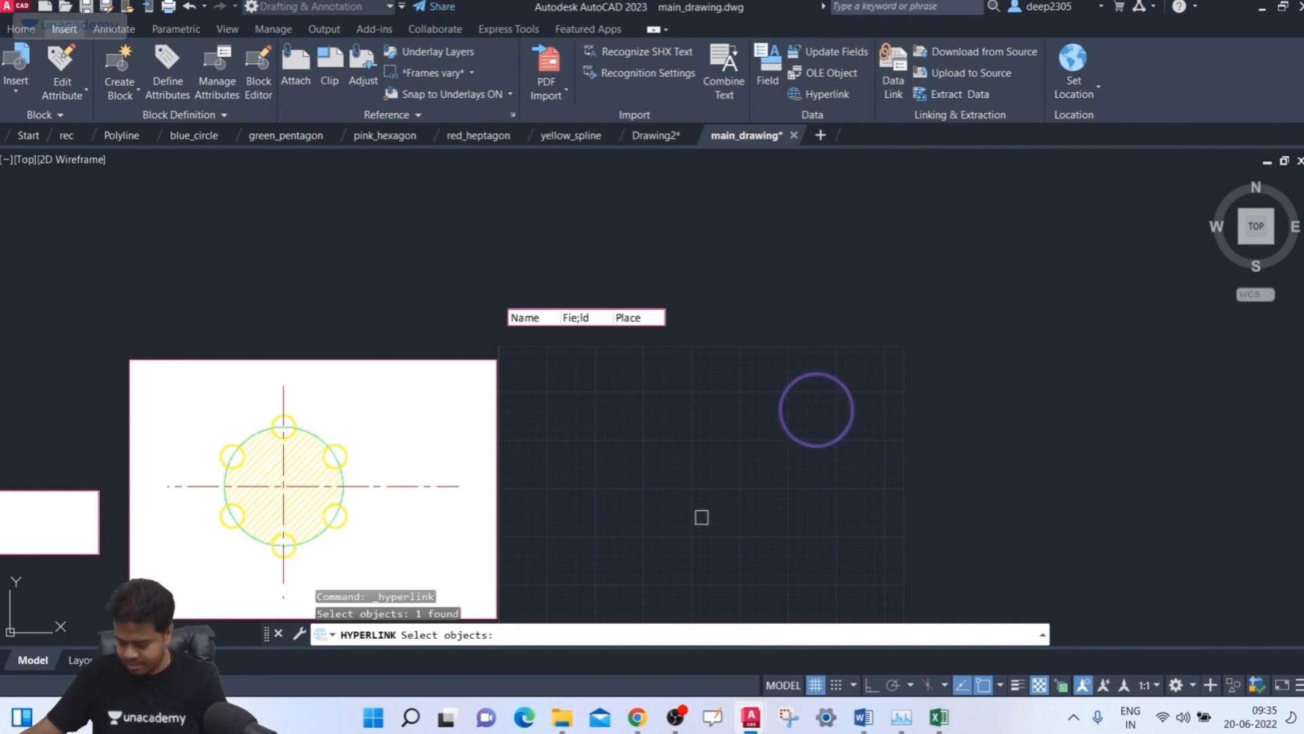
{"action": "key", "text": "Return"}
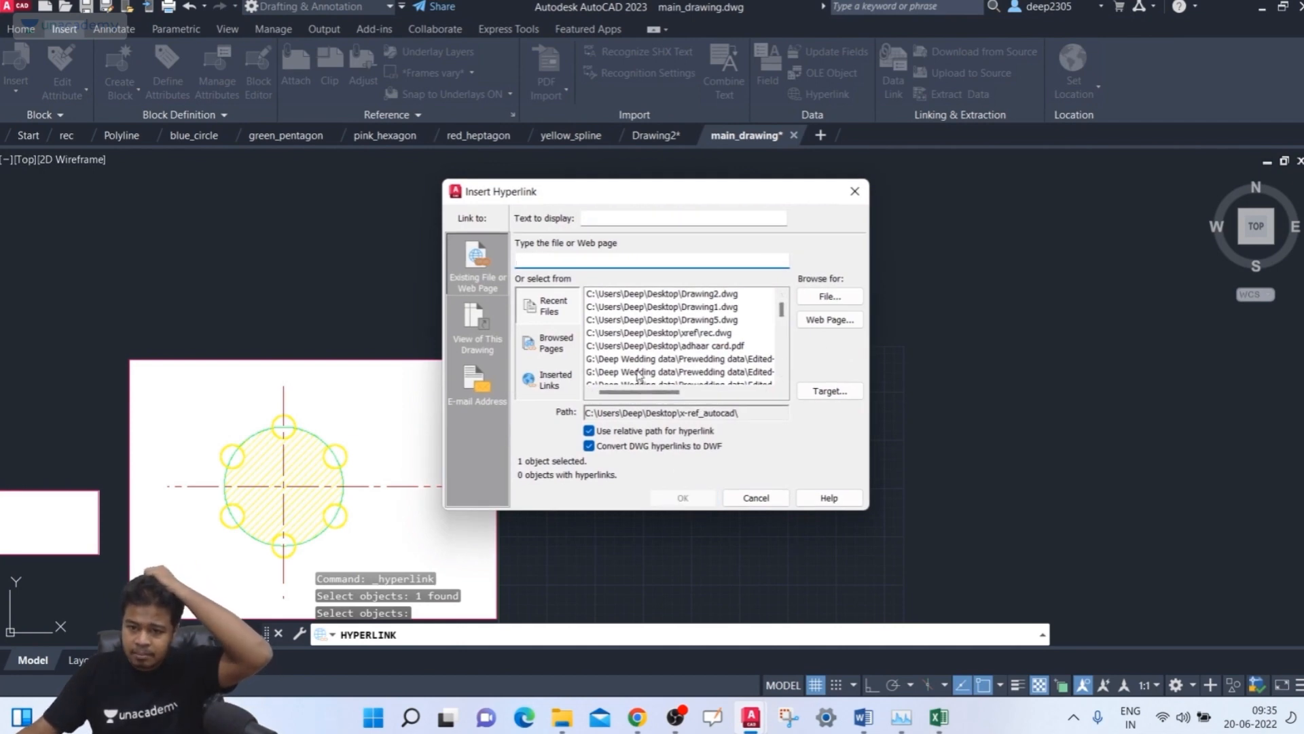
{"action": "left_click", "coordinate": [829, 296]}
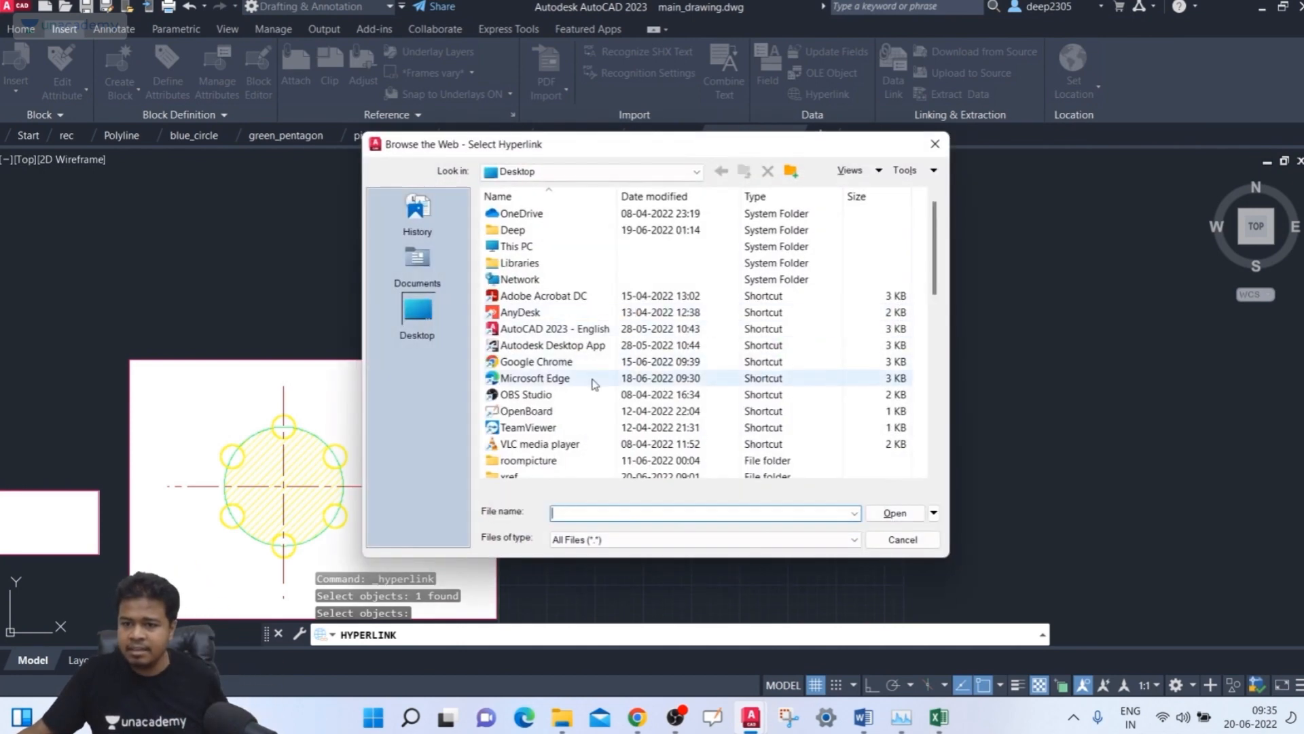
{"action": "scroll", "coordinate": [574, 394], "scroll_direction": "down", "scroll_amount": 5}
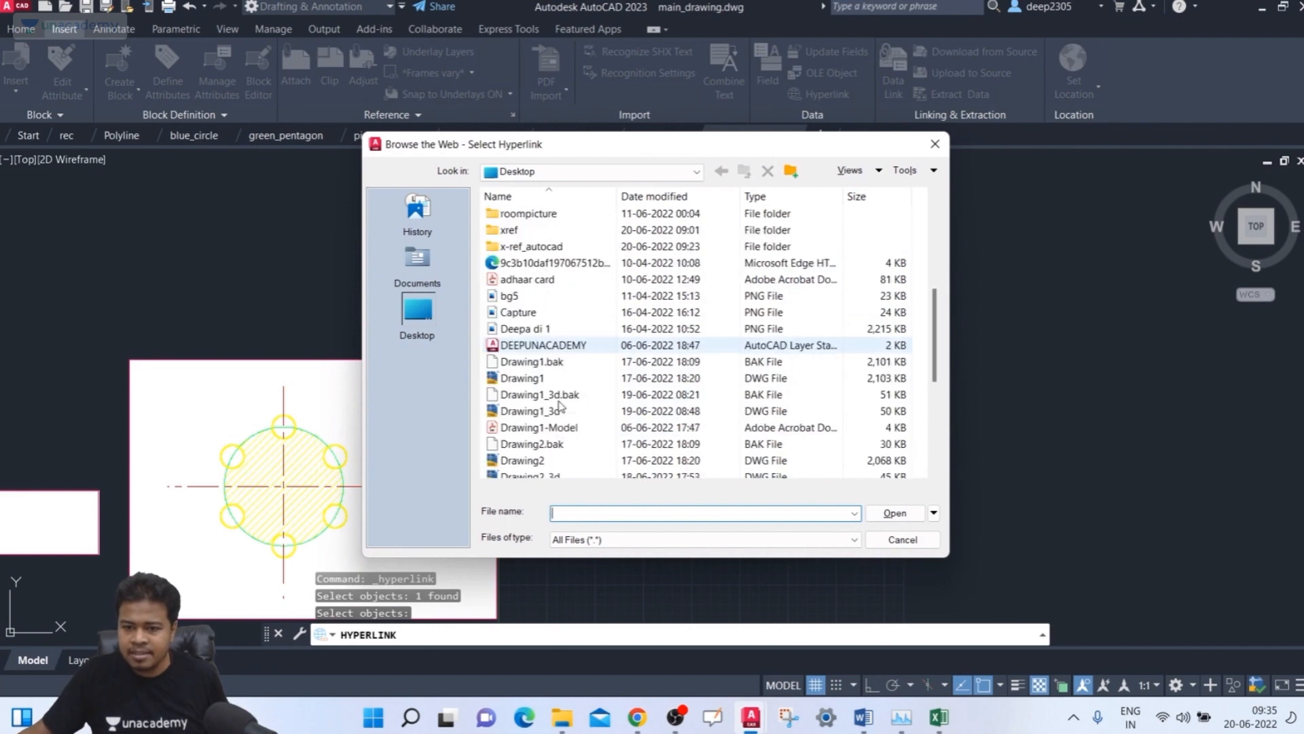
{"action": "scroll", "coordinate": [560, 404], "scroll_direction": "down", "scroll_amount": 5}
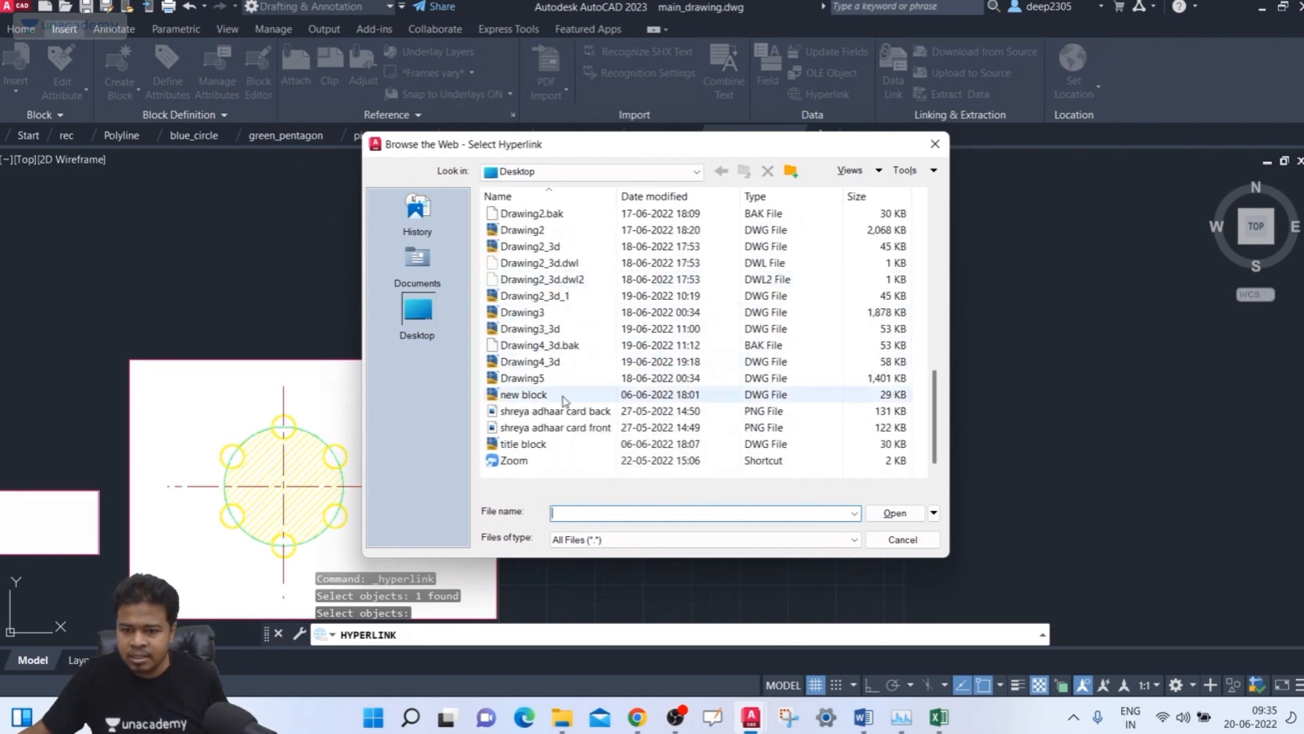
{"action": "scroll", "coordinate": [563, 397], "scroll_direction": "up", "scroll_amount": 3}
{"action": "scroll", "coordinate": [561, 349], "scroll_direction": "up", "scroll_amount": 1}
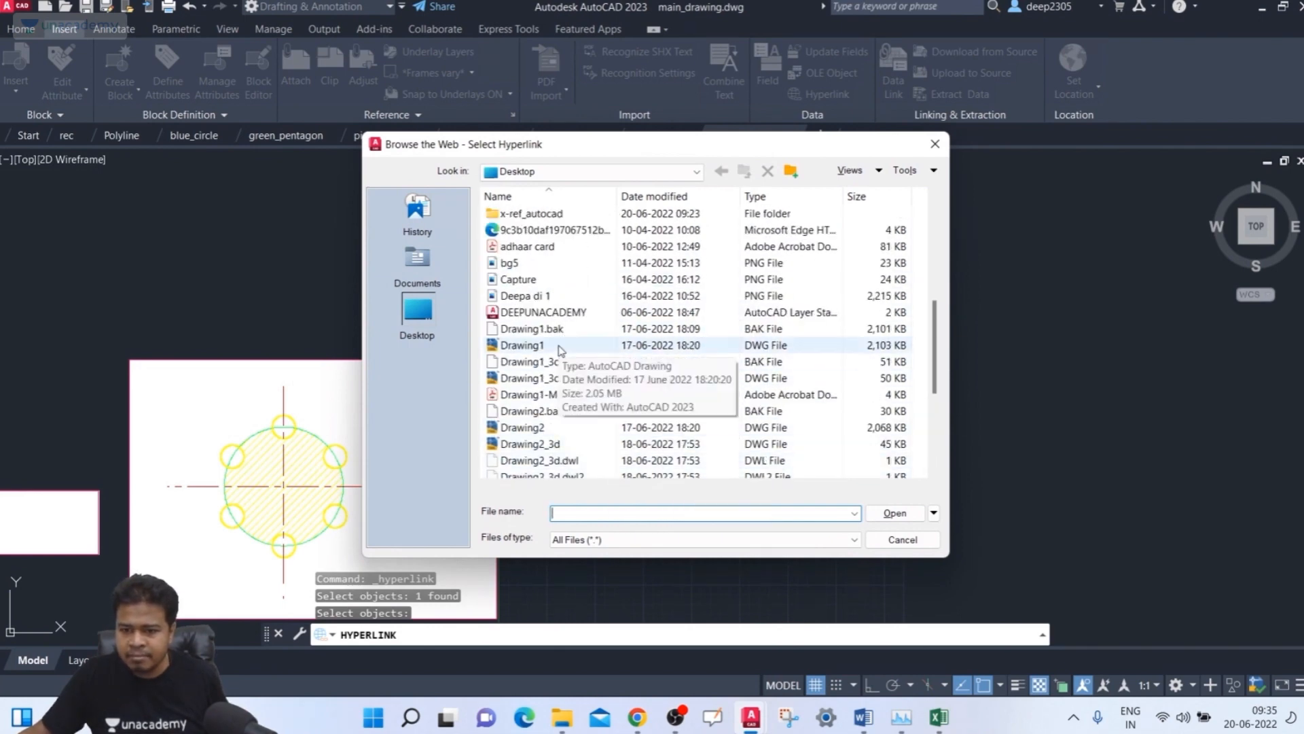
{"action": "scroll", "coordinate": [561, 350], "scroll_direction": "up", "scroll_amount": 5}
{"action": "scroll", "coordinate": [567, 340], "scroll_direction": "down", "scroll_amount": 1}
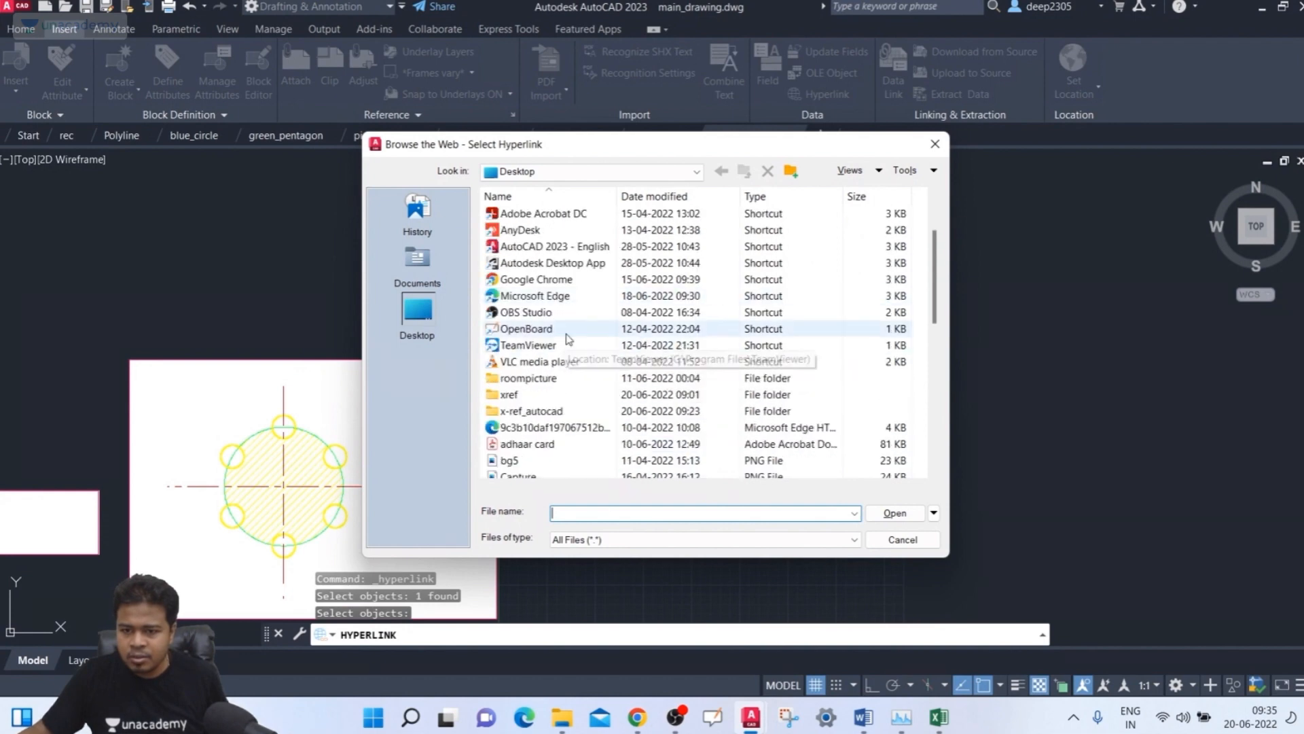
{"action": "scroll", "coordinate": [568, 337], "scroll_direction": "down", "scroll_amount": 2}
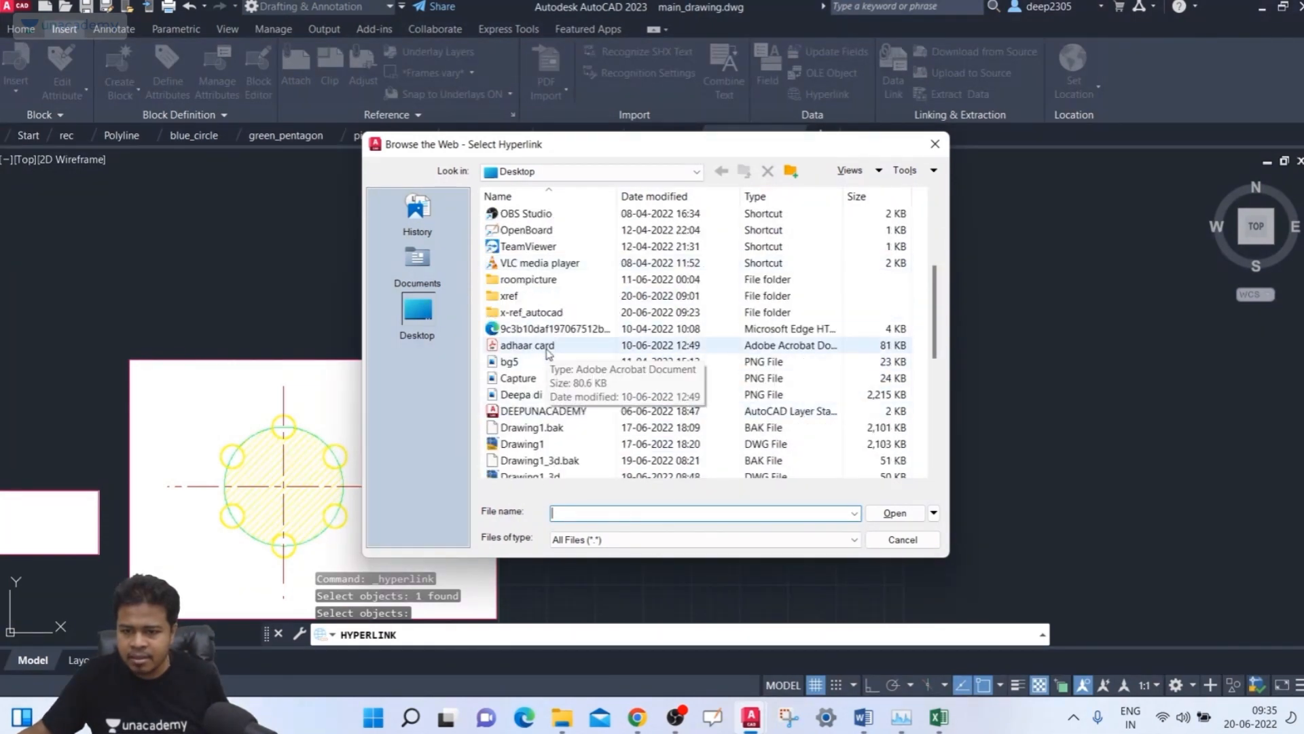
{"action": "scroll", "coordinate": [548, 352], "scroll_direction": "down", "scroll_amount": 7}
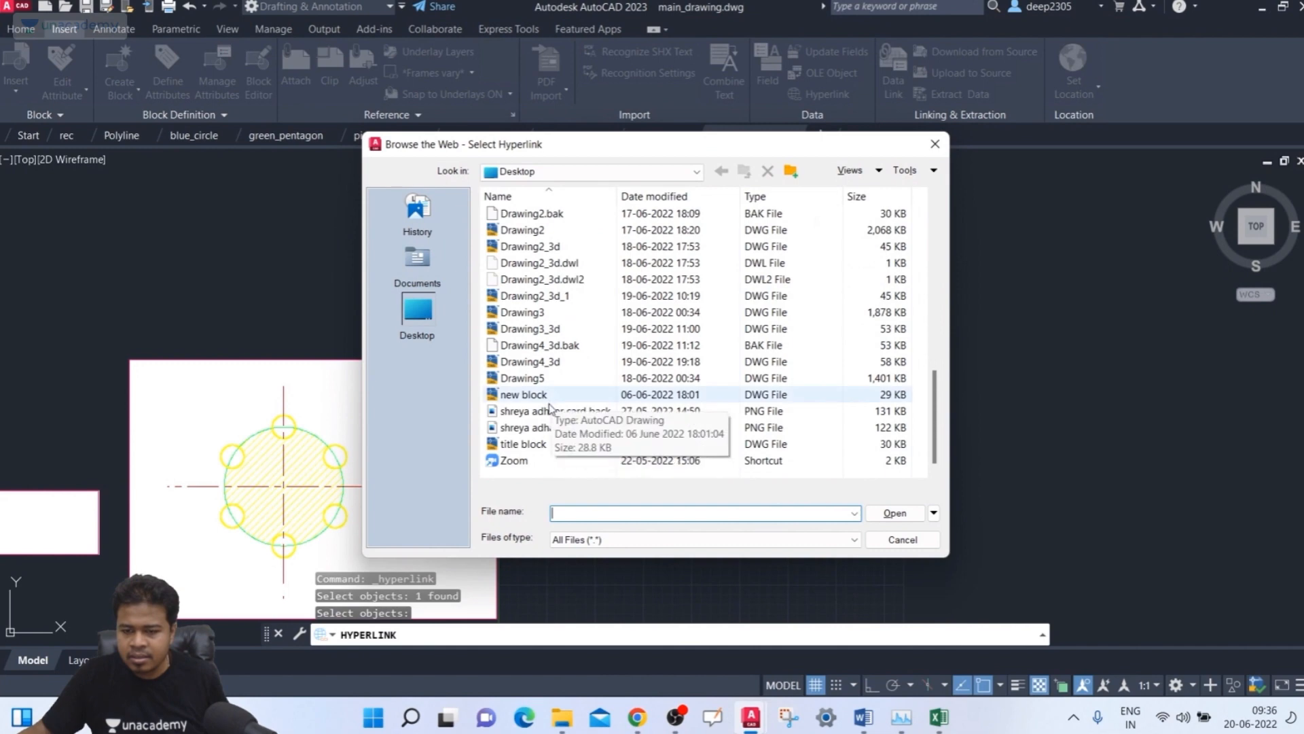
{"action": "scroll", "coordinate": [549, 408], "scroll_direction": "up", "scroll_amount": 1}
{"action": "left_click", "coordinate": [554, 247]}
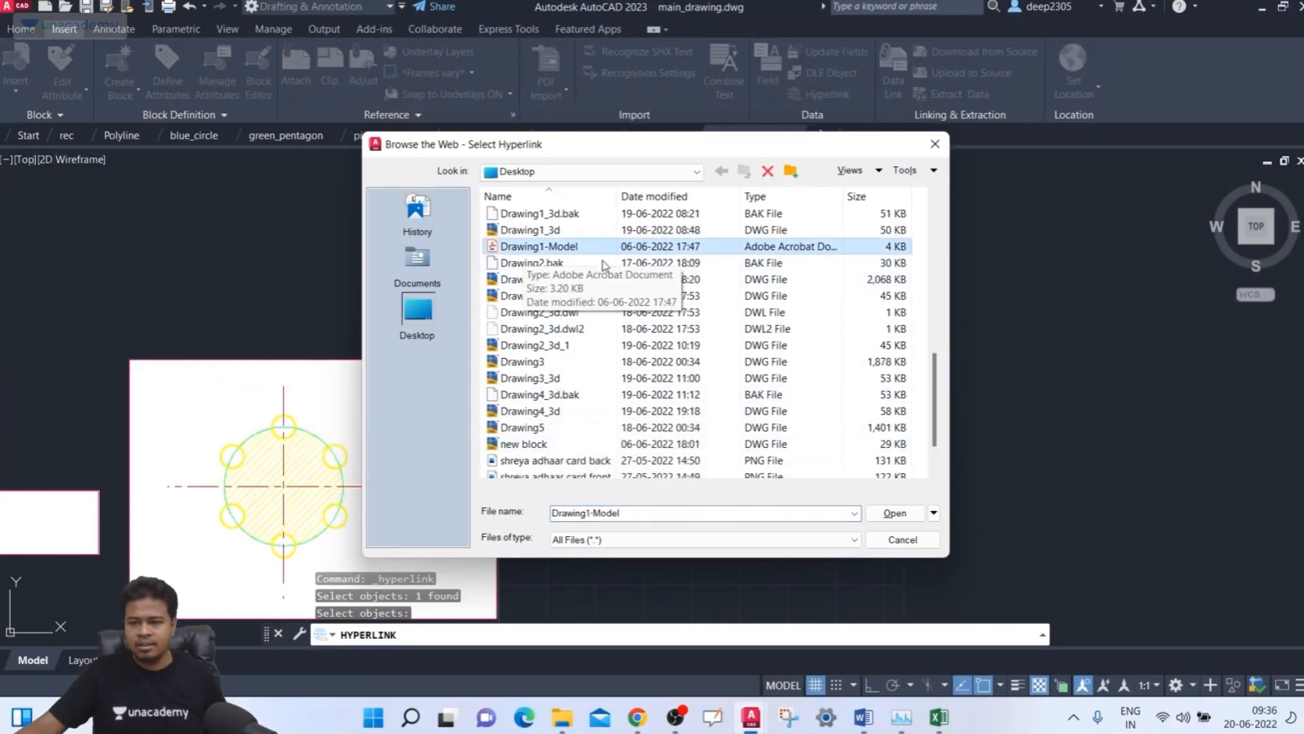
{"action": "left_click", "coordinate": [869, 511]}
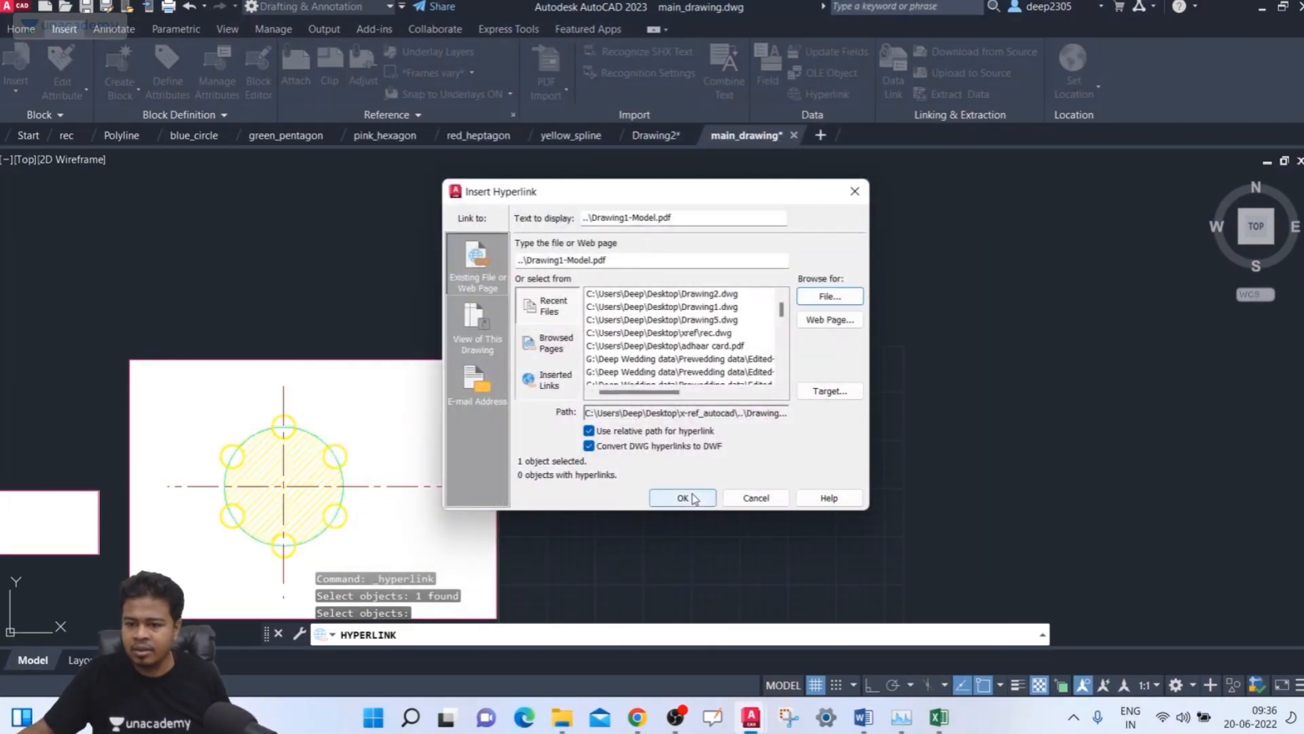
{"action": "left_click", "coordinate": [683, 496]}
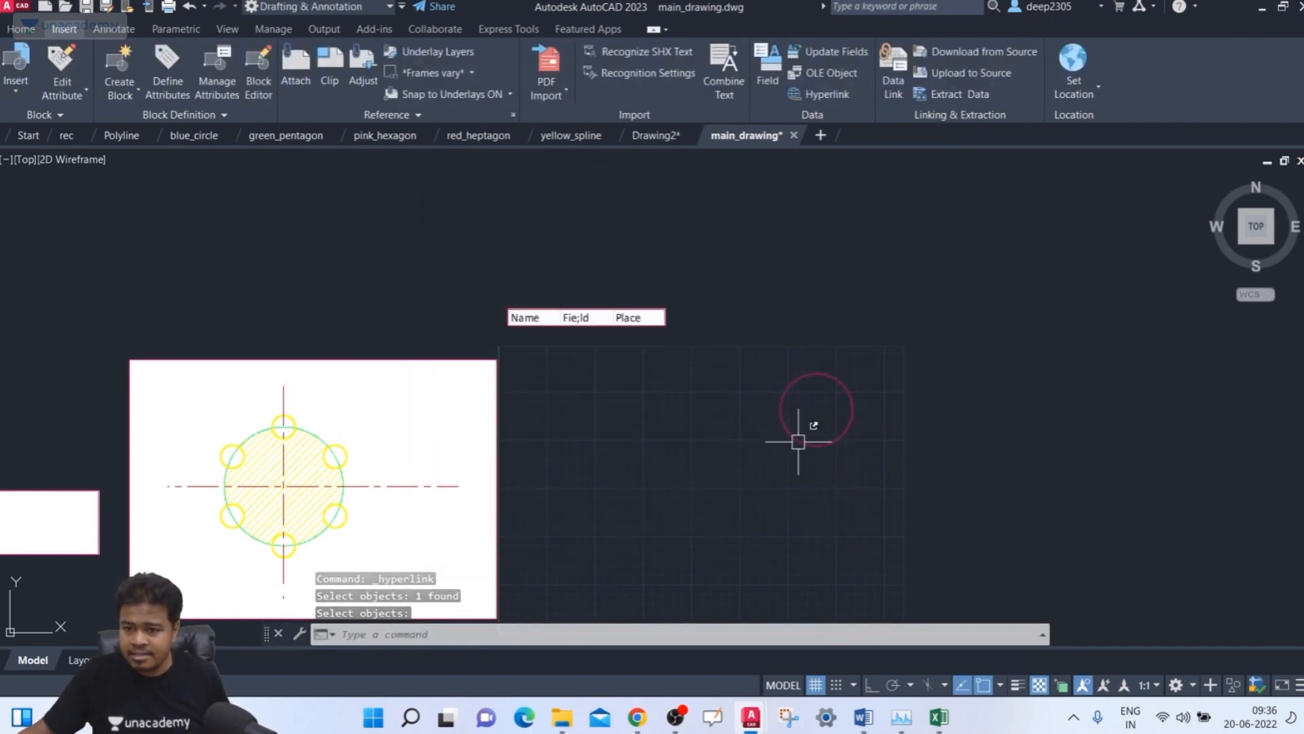
- Follow the circle's hyperlink twice to view the linked PDF, closing the PDF viewer each time
{"action": "mouse_move", "coordinate": [798, 441]}
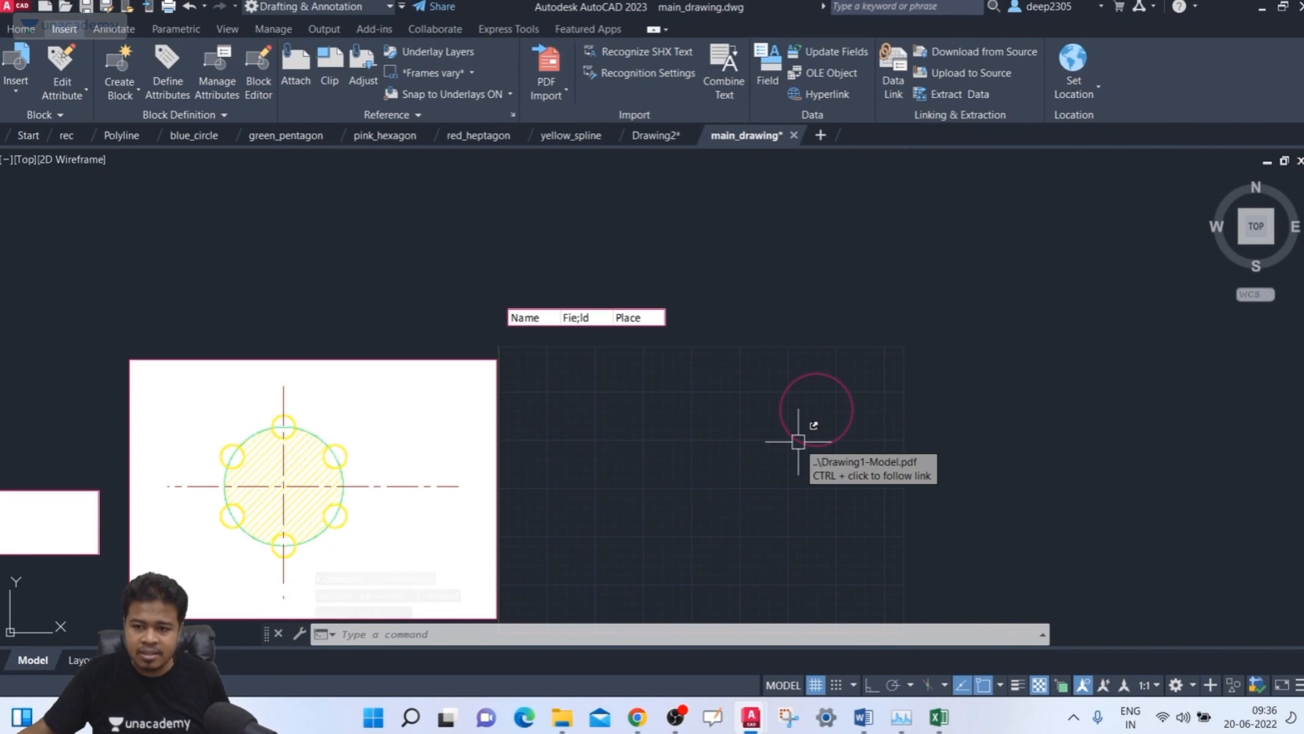
{"action": "left_click", "coordinate": [798, 441], "text": "ctrl"}
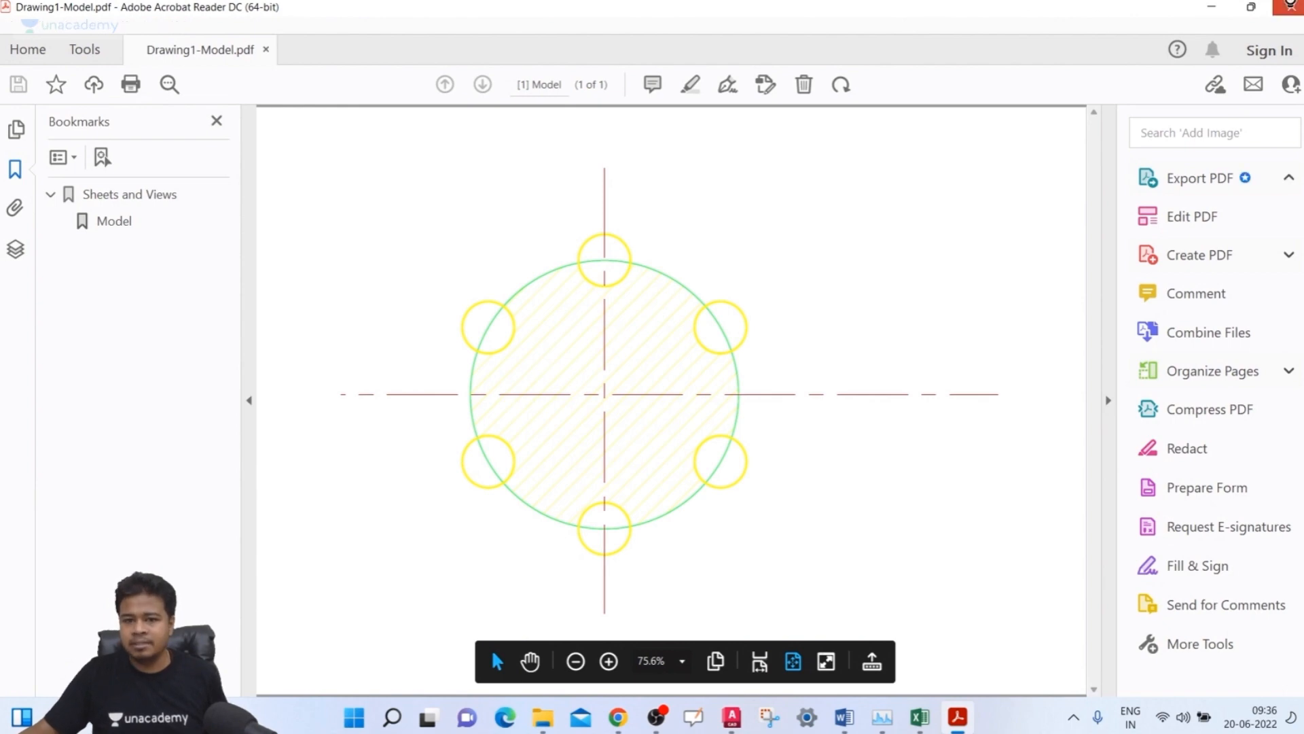
{"action": "left_click", "coordinate": [1292, 6]}
{"action": "left_click", "coordinate": [837, 435]}
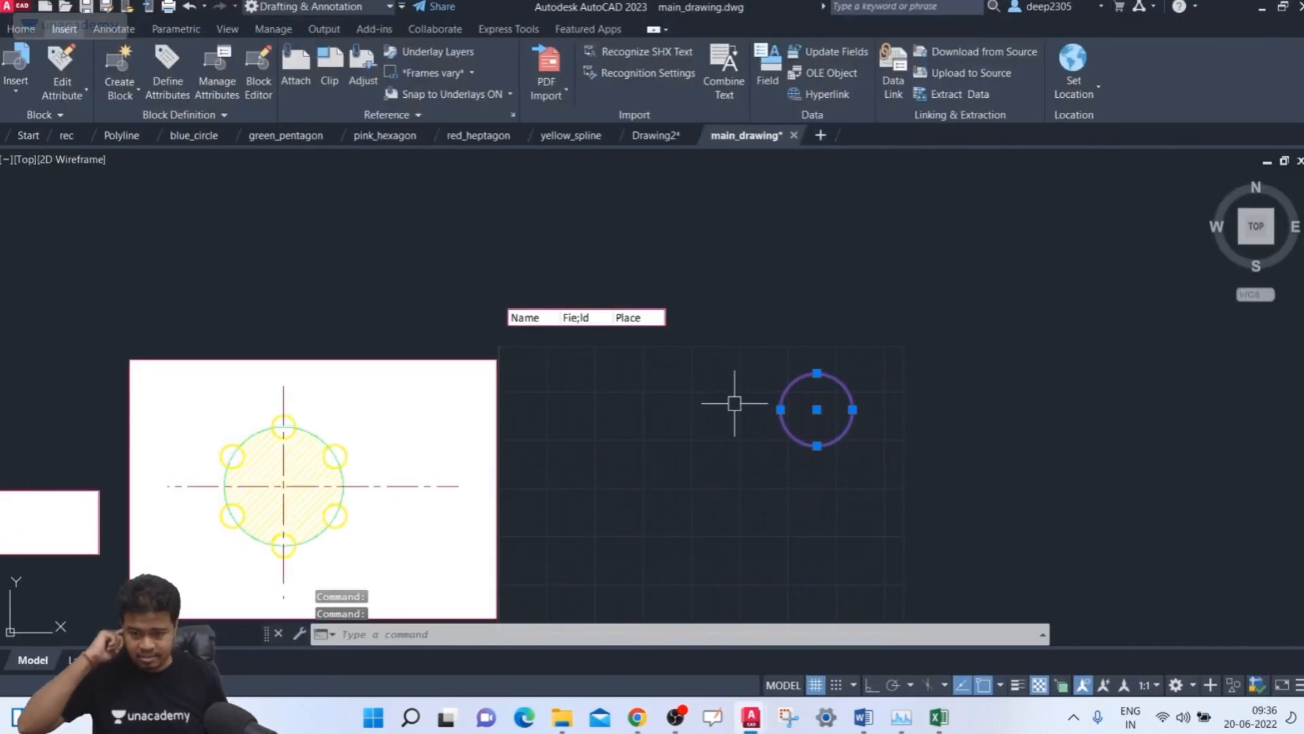
{"action": "key", "text": "Escape"}
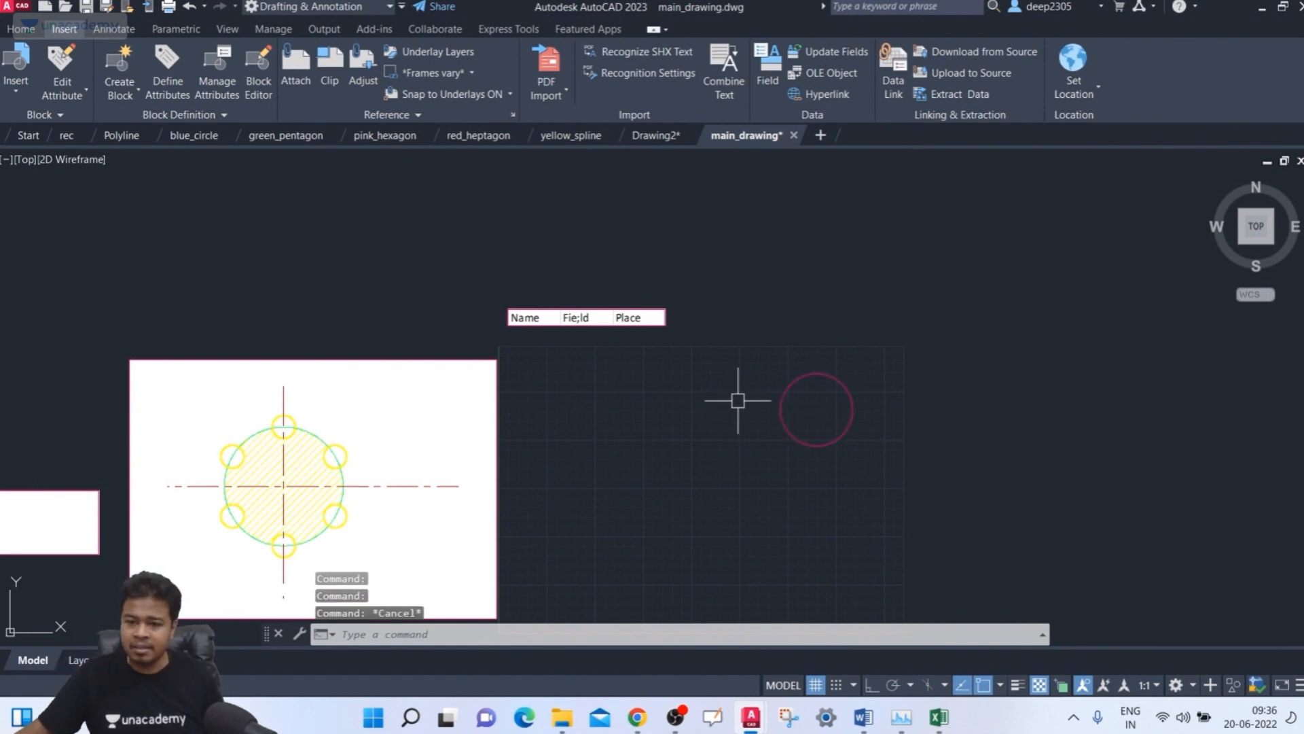
{"action": "left_click", "coordinate": [815, 444], "text": "ctrl"}
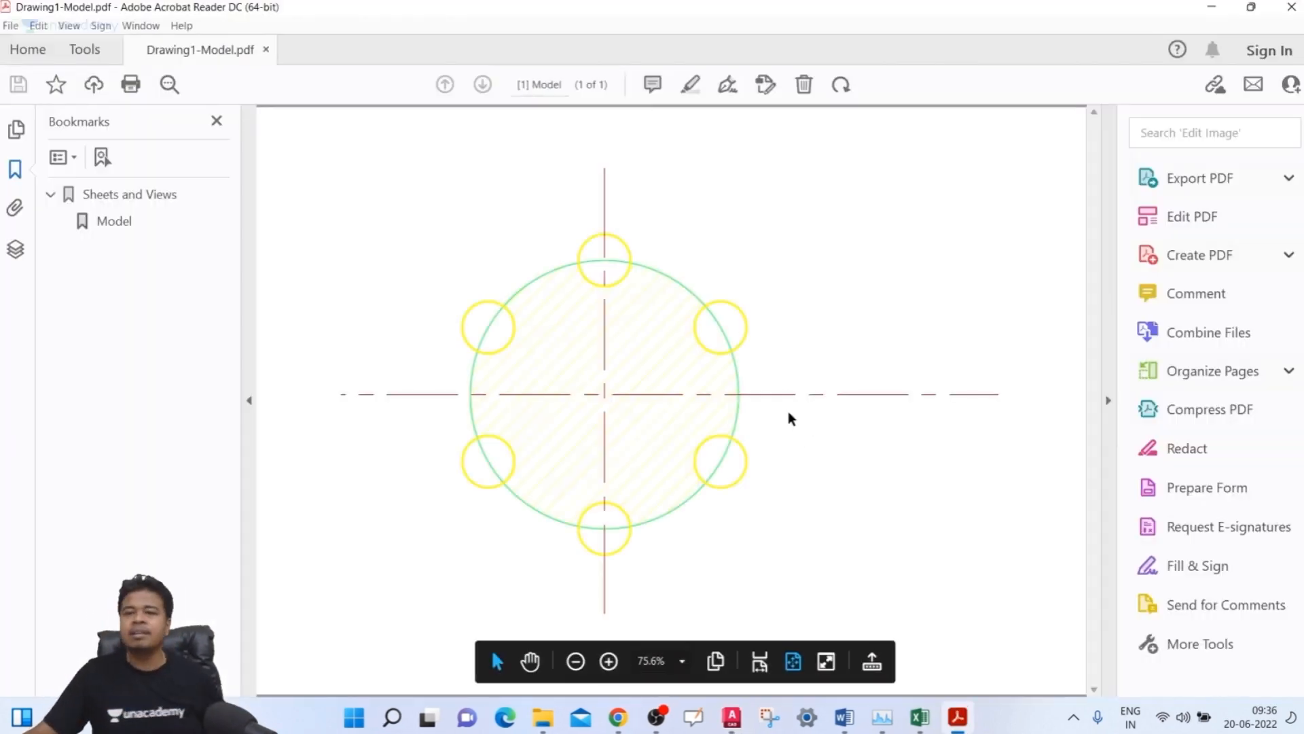
{"action": "left_click", "coordinate": [1277, 8]}
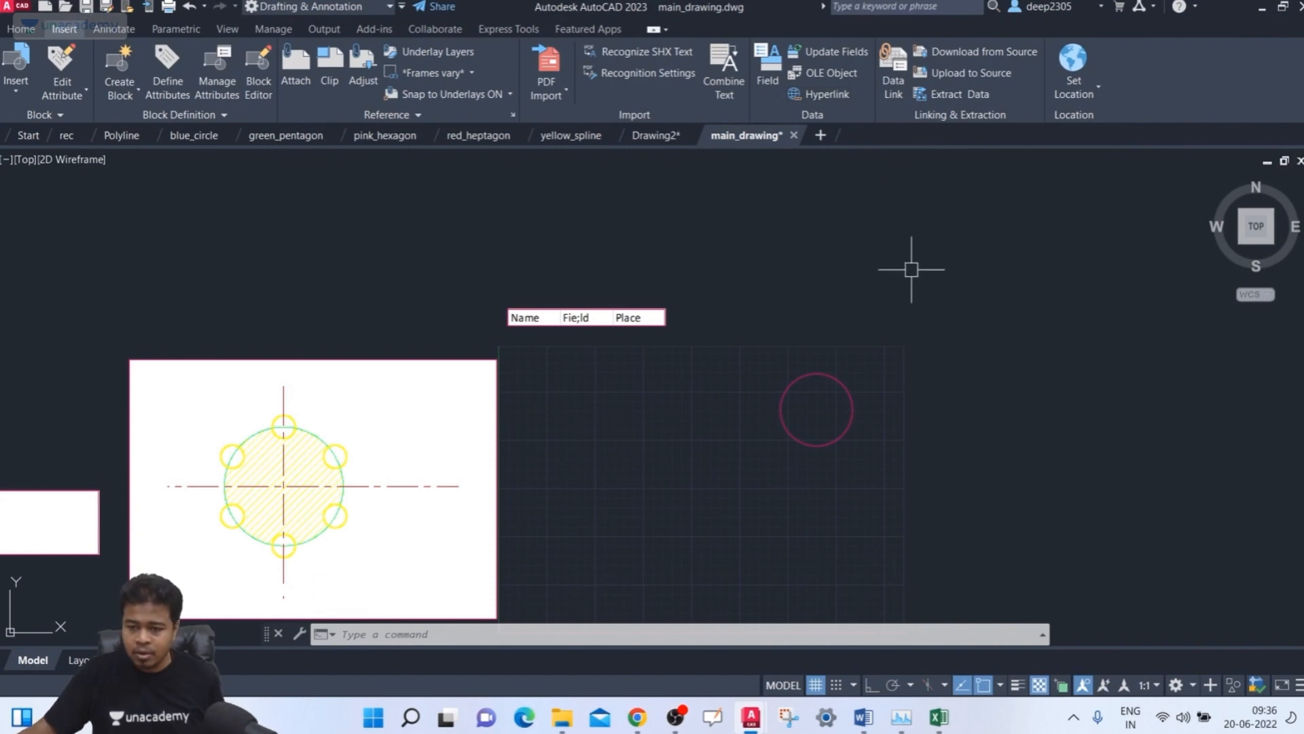
- Open the object properties and examine the circle's hyperlink entry, then clear the selection
{"action": "type", "text": "pr"}
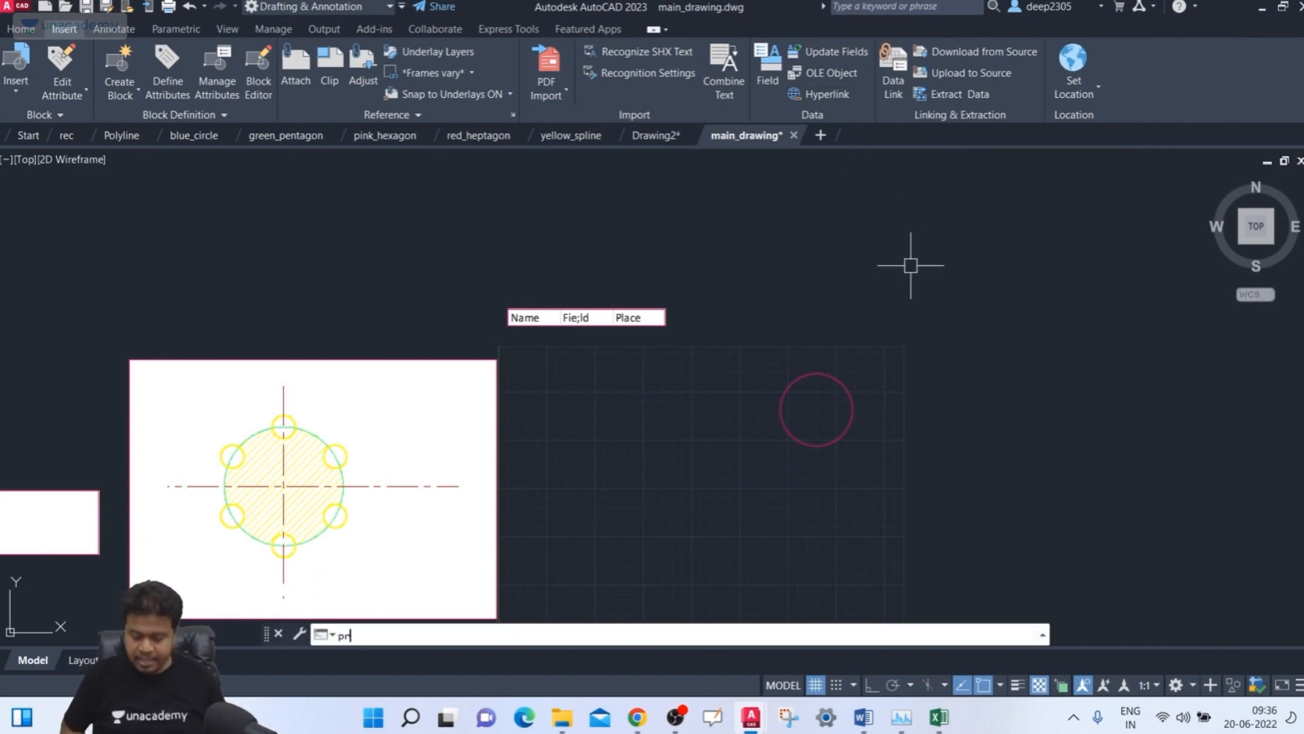
{"action": "key", "text": "Return"}
{"action": "left_click", "coordinate": [886, 373]}
{"action": "left_click", "coordinate": [801, 445]}
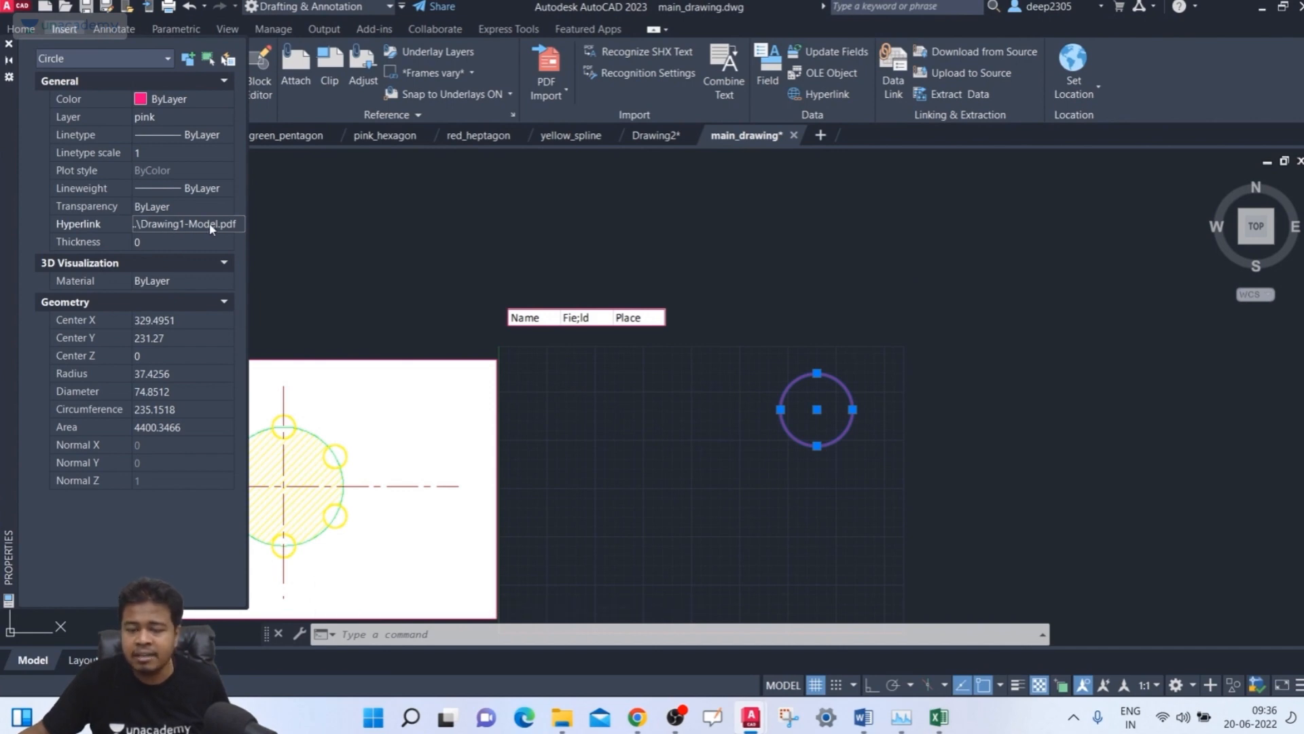
{"action": "left_click", "coordinate": [891, 430]}
{"action": "key", "text": "Escape"}
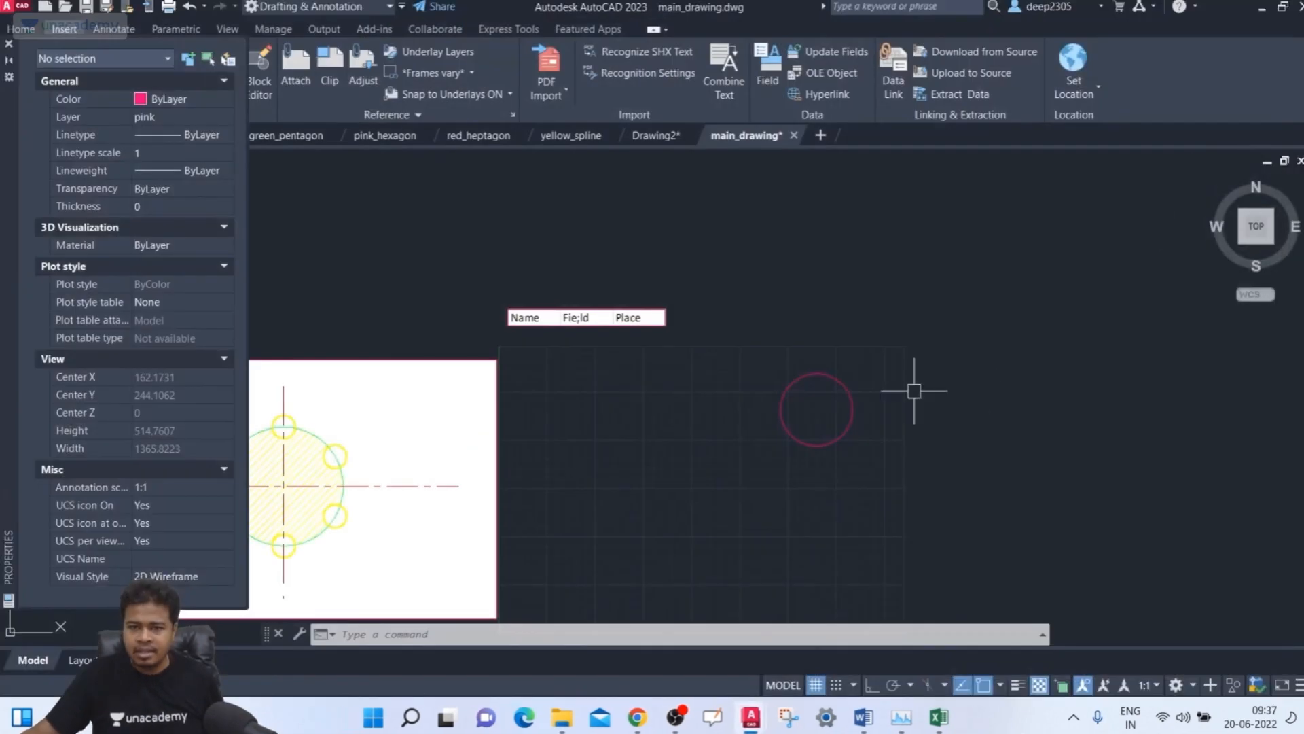
- Draw a horizontal rectangle above the hyperlinked circle
{"action": "type", "text": "rec"}
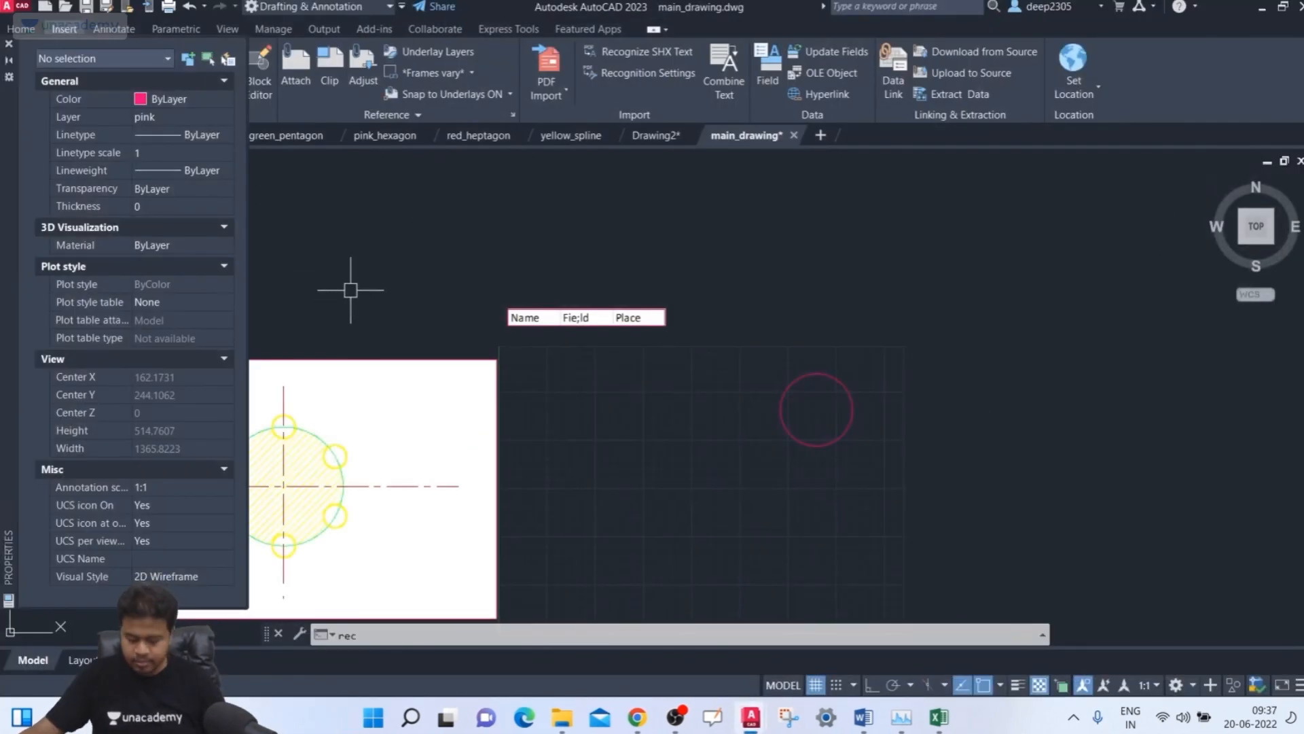
{"action": "key", "text": "Return"}
{"action": "left_click", "coordinate": [910, 244]}
{"action": "left_click", "coordinate": [782, 315]}
{"action": "middle_click_drag", "start_coordinate": [1016, 376], "coordinate": [990, 396]}
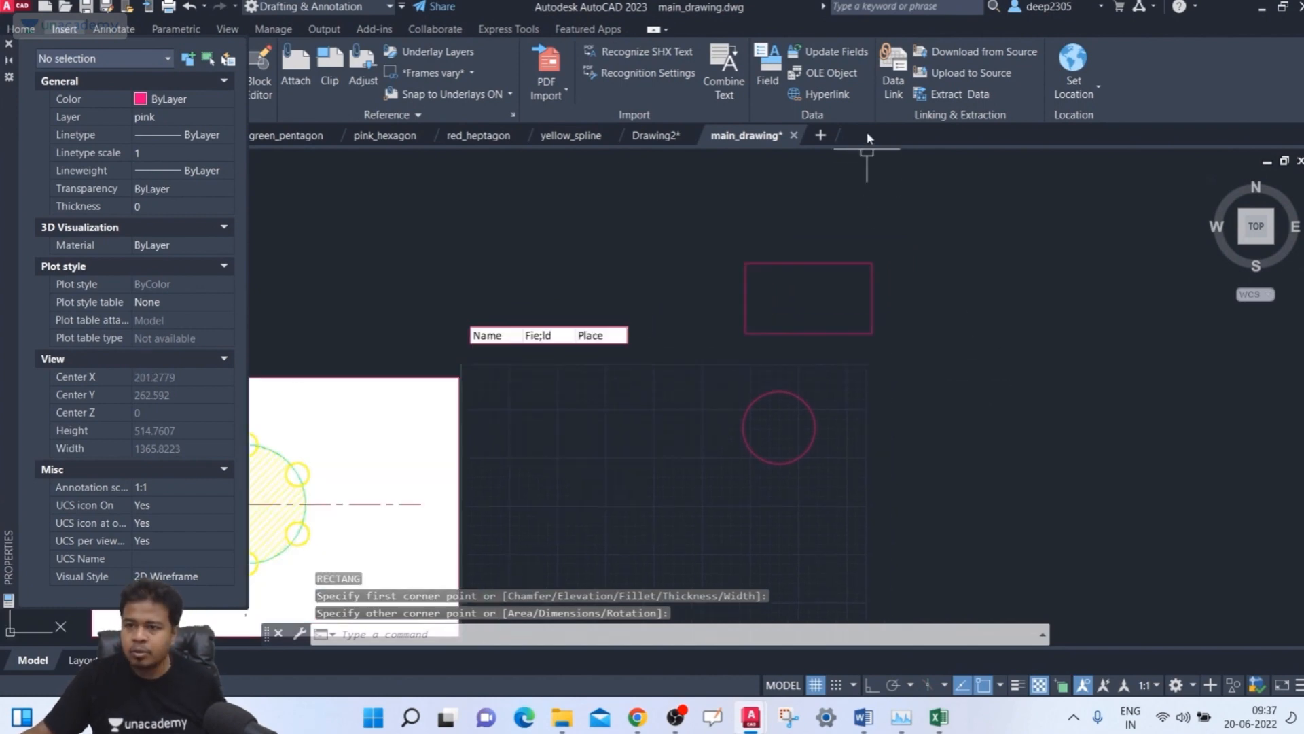
- Attach a hyperlink to the rectangle above the circle that links to the existing file Drawing1.dwg on the Desktop
{"action": "left_click", "coordinate": [842, 98]}
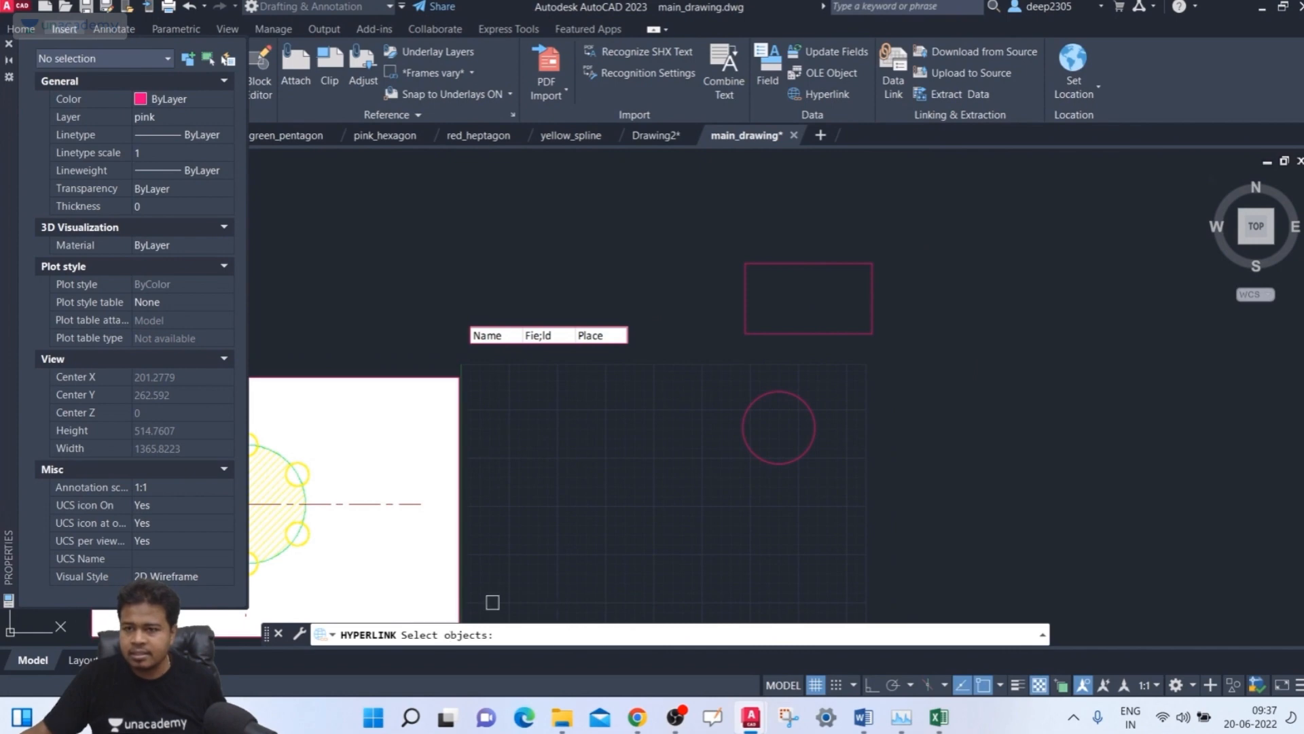
{"action": "left_click", "coordinate": [834, 334]}
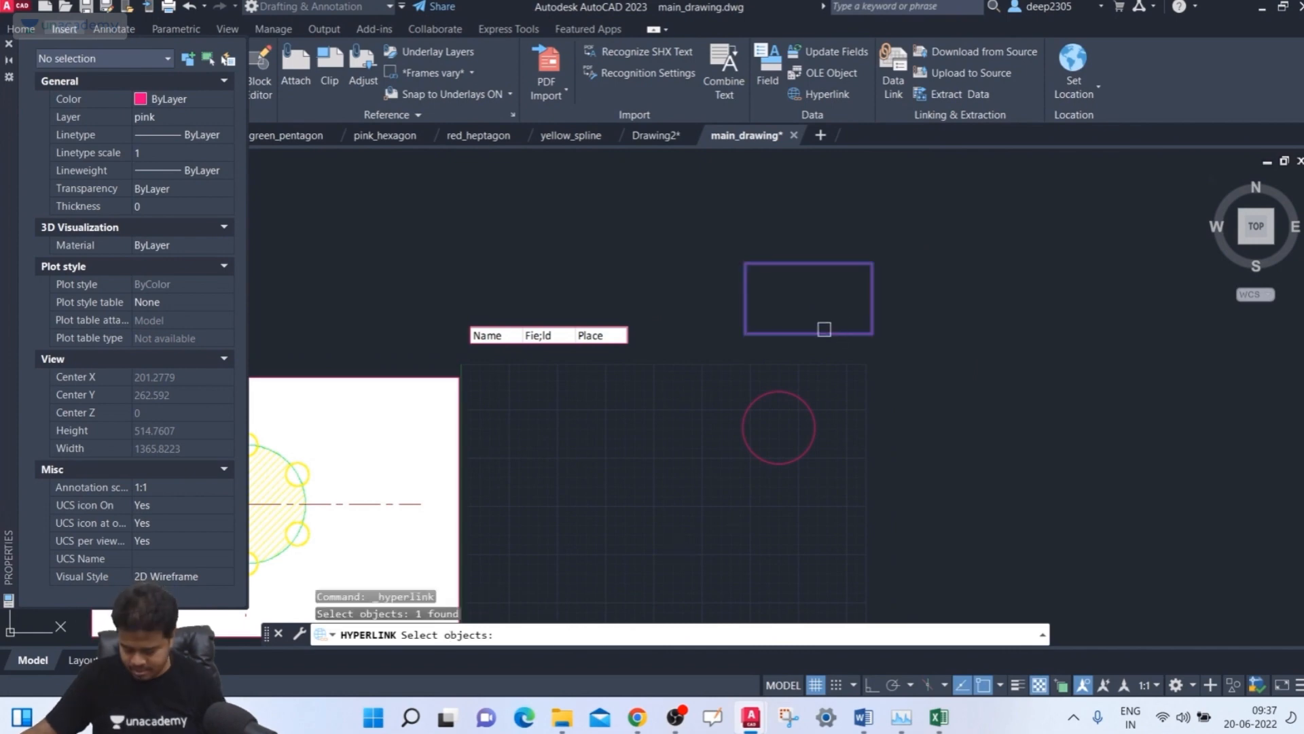
{"action": "key", "text": "Return"}
{"action": "left_click", "coordinate": [834, 319]}
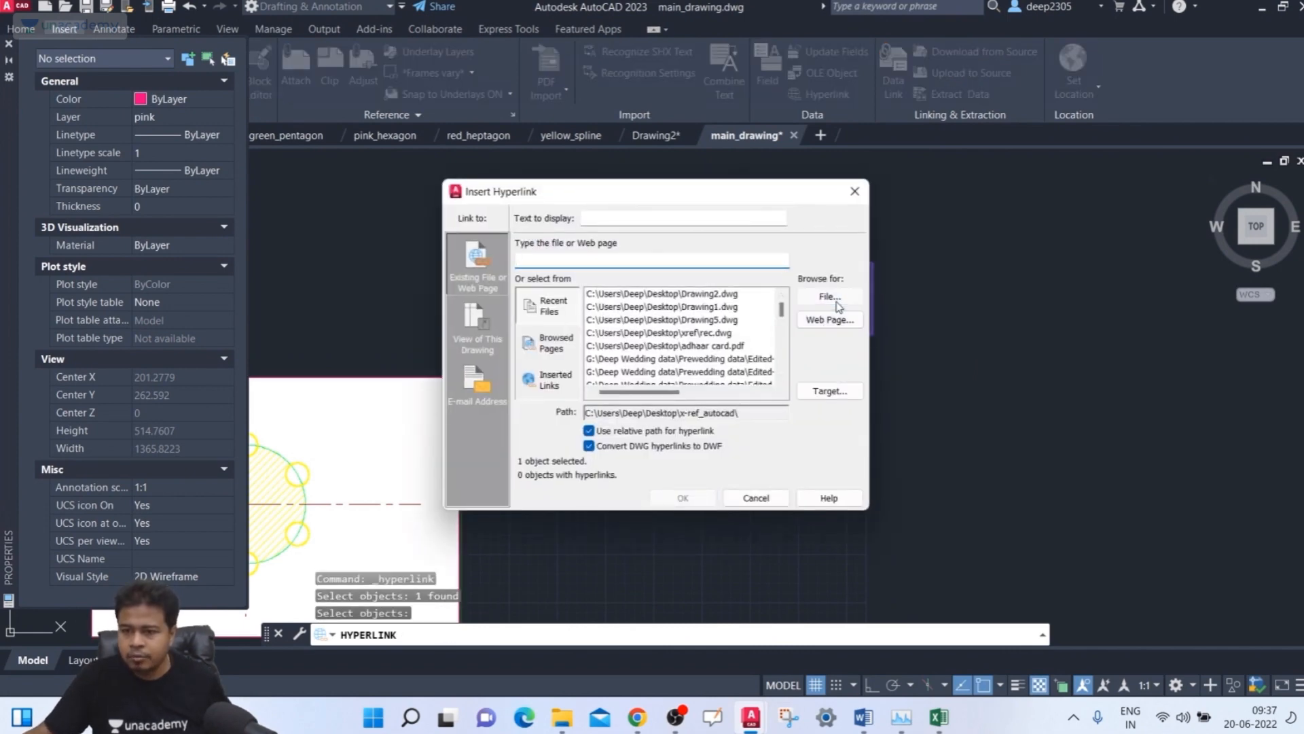
{"action": "scroll", "coordinate": [633, 390], "scroll_direction": "down", "scroll_amount": 5}
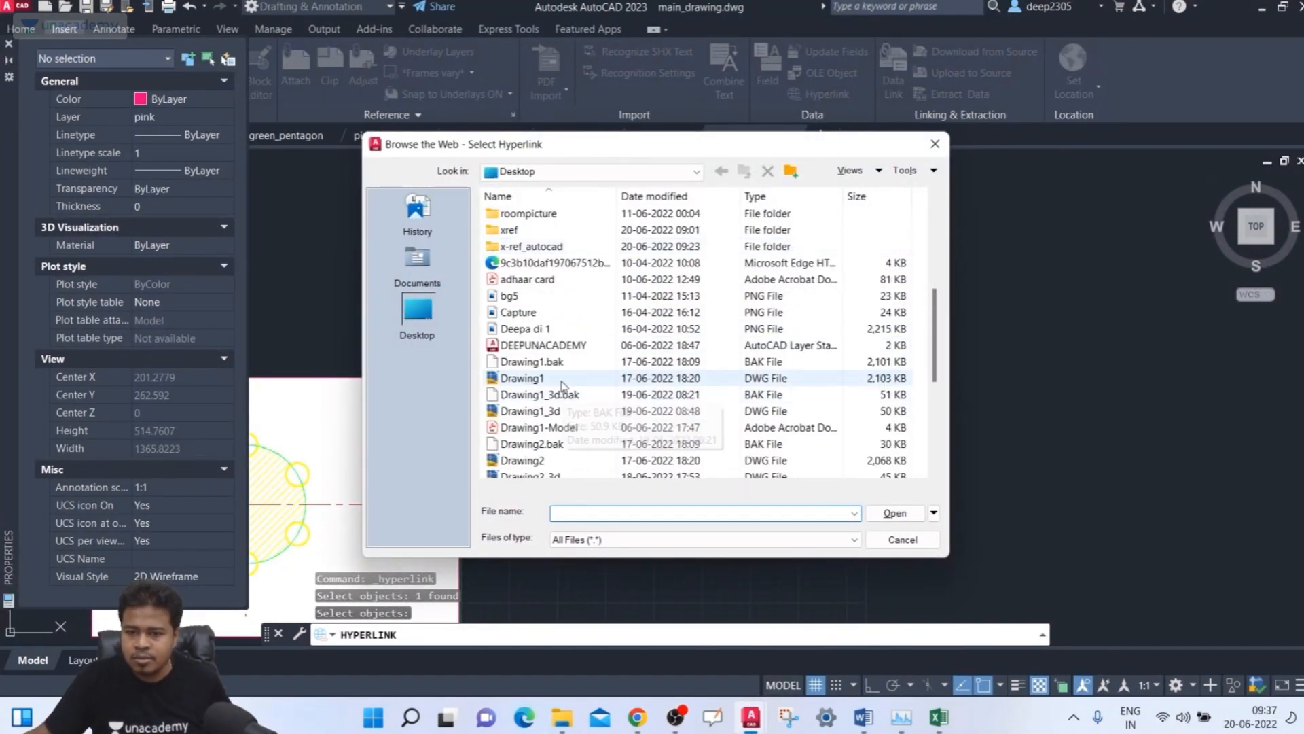
{"action": "left_click", "coordinate": [563, 378]}
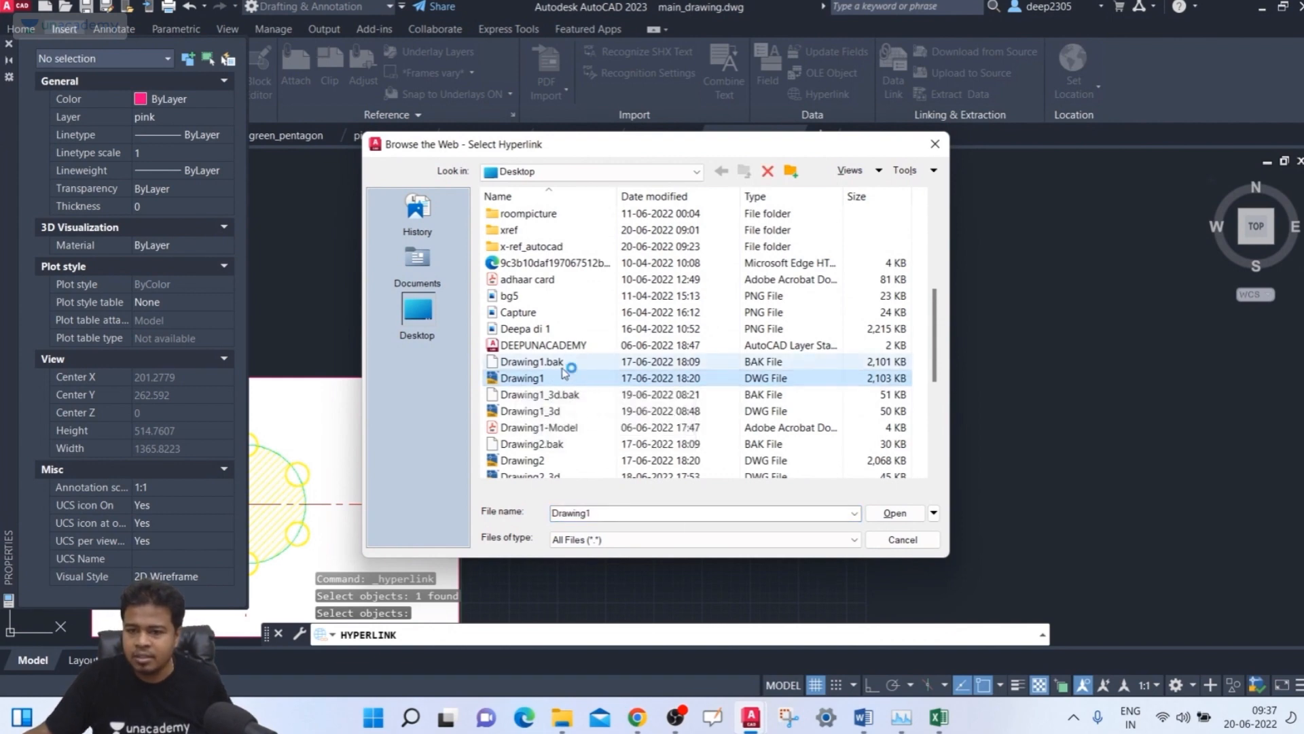
{"action": "left_click", "coordinate": [903, 509]}
{"action": "left_click", "coordinate": [705, 498]}
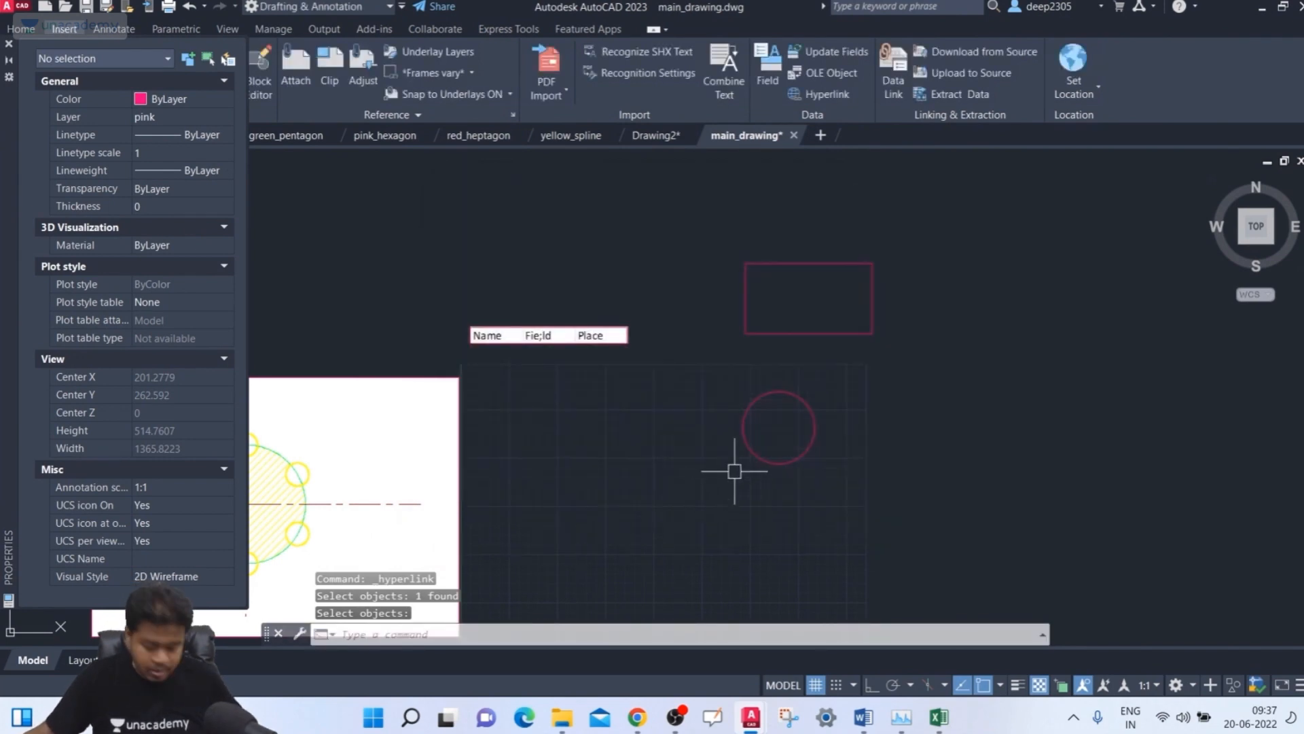
- Follow the rectangle's hyperlink twice to view Drawing1 in a maximized window, returning to main_drawing each time
{"action": "left_click", "coordinate": [792, 337], "text": "ctrl"}
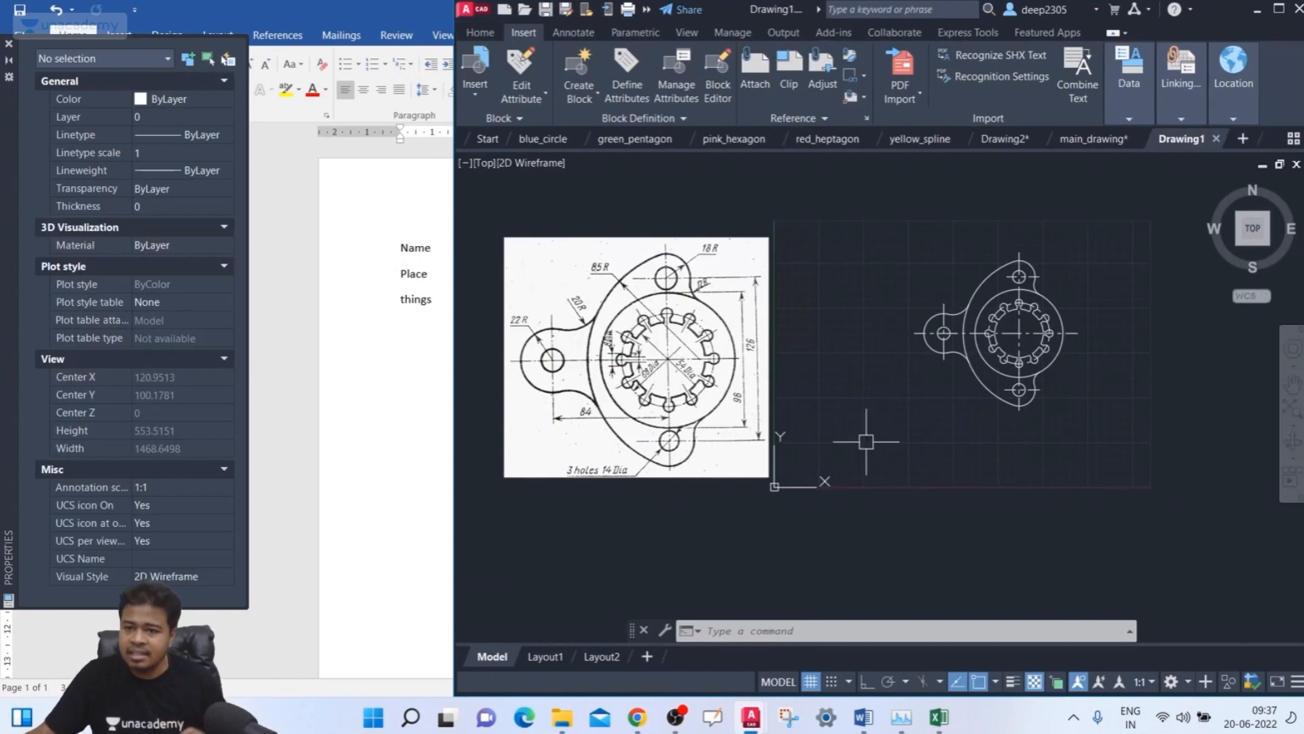
{"action": "left_click", "coordinate": [1279, 9]}
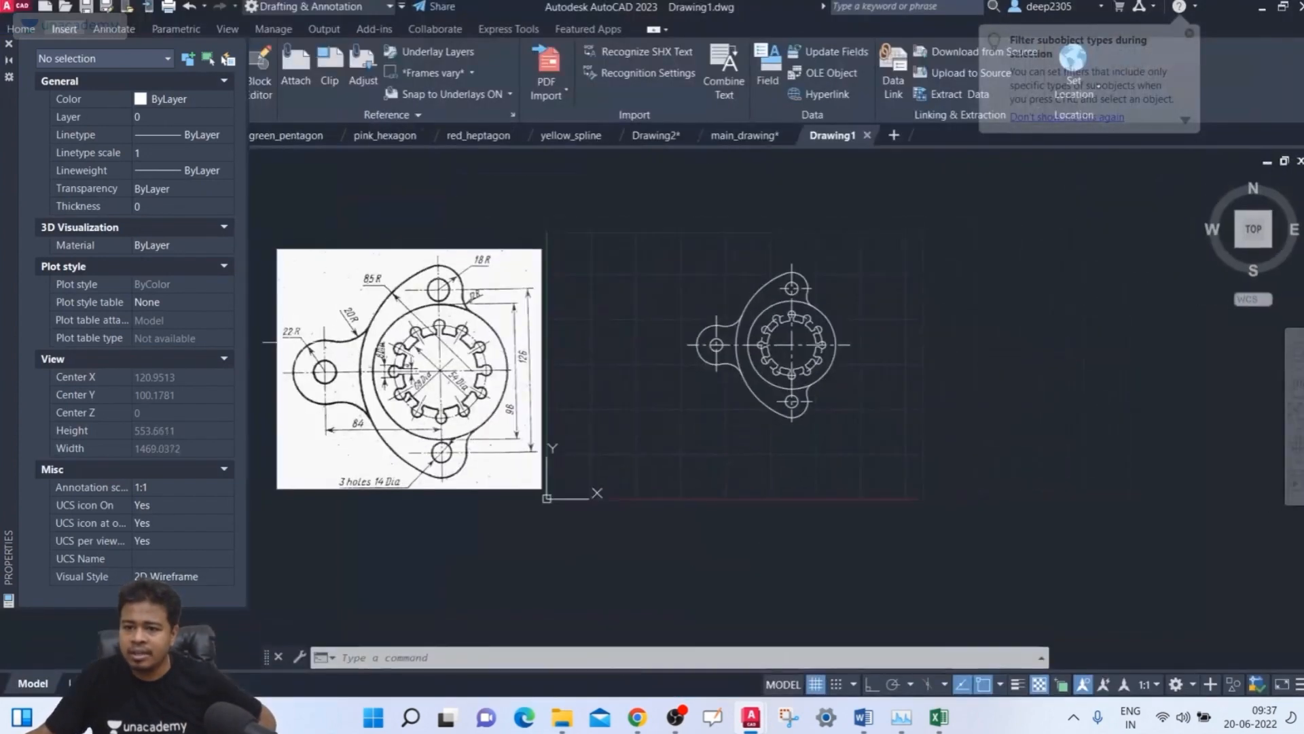
{"action": "left_click", "coordinate": [1189, 33]}
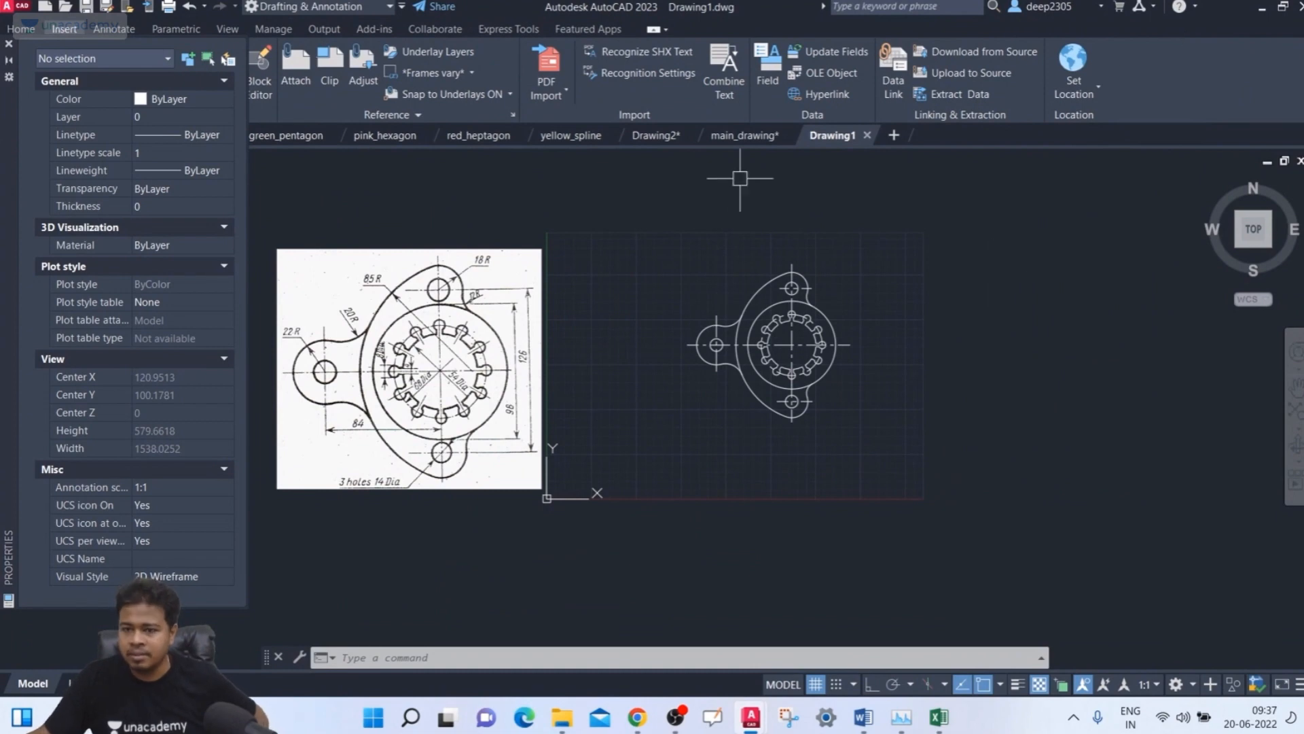
{"action": "left_click", "coordinate": [725, 137]}
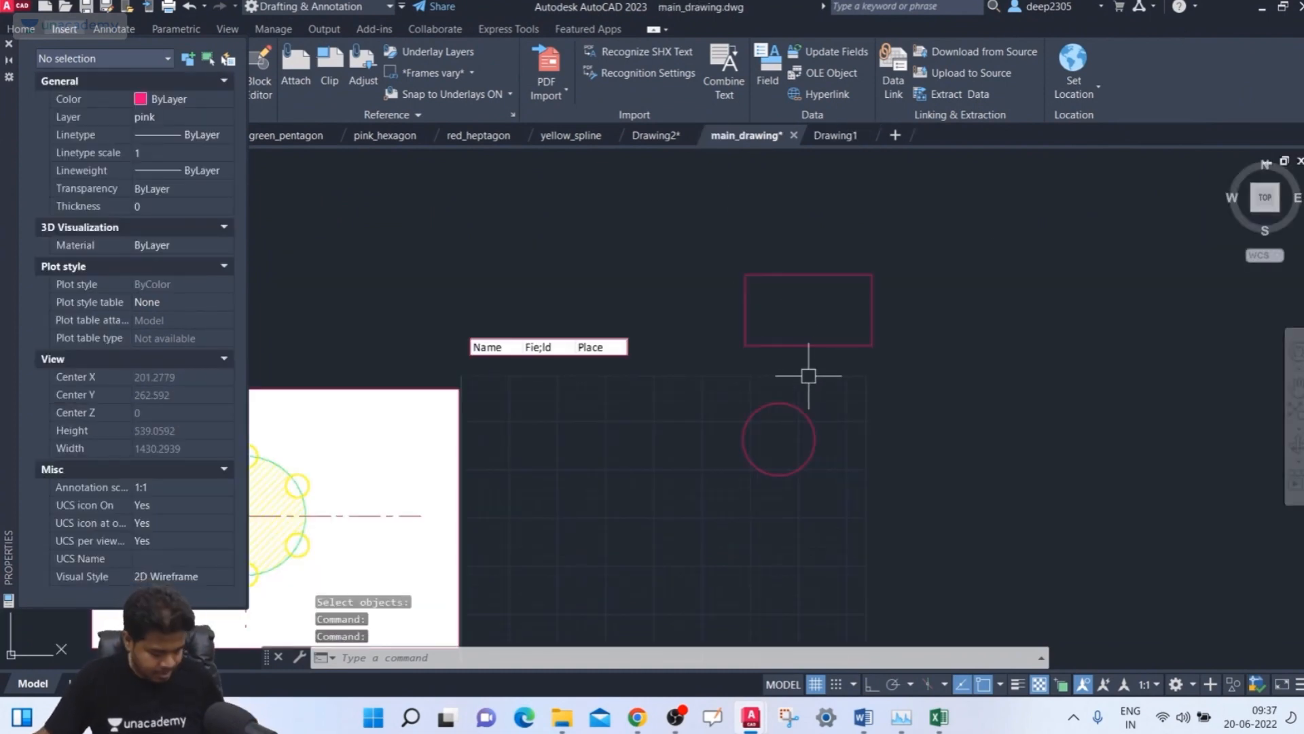
{"action": "left_click", "coordinate": [841, 345]}
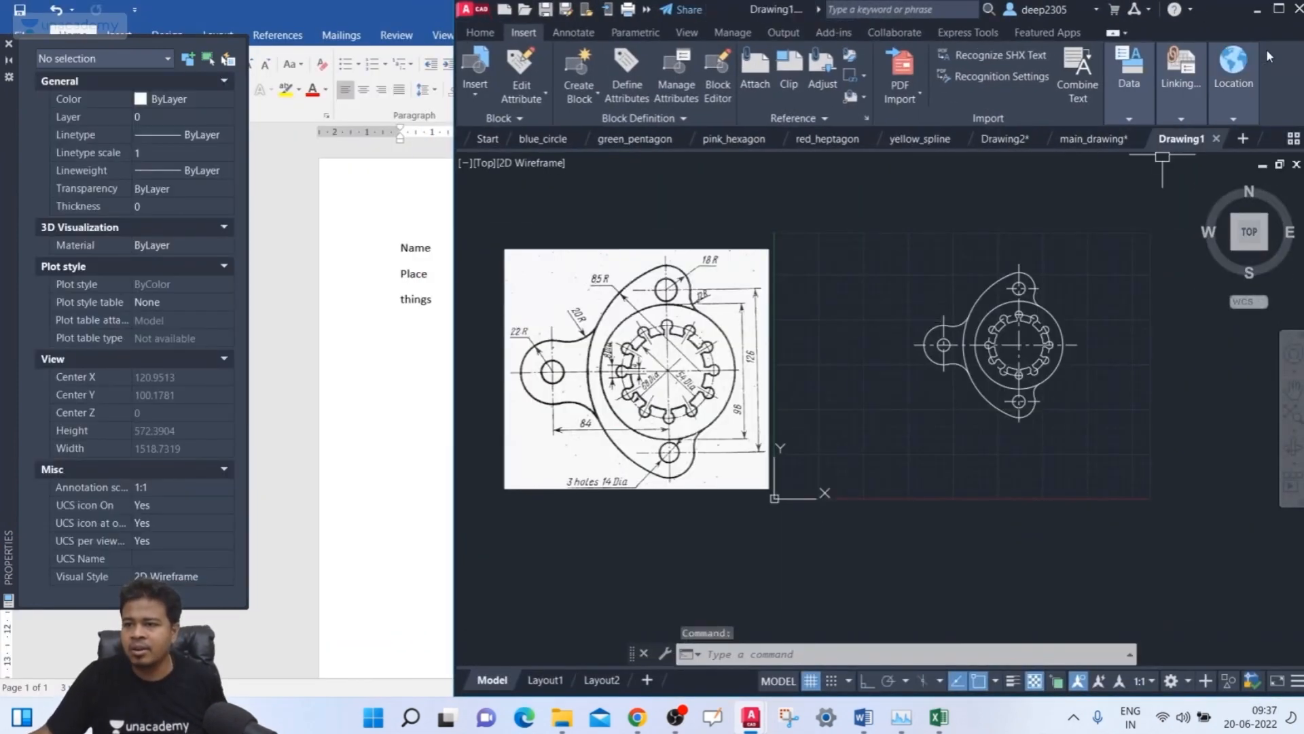
{"action": "left_click", "coordinate": [1277, 11]}
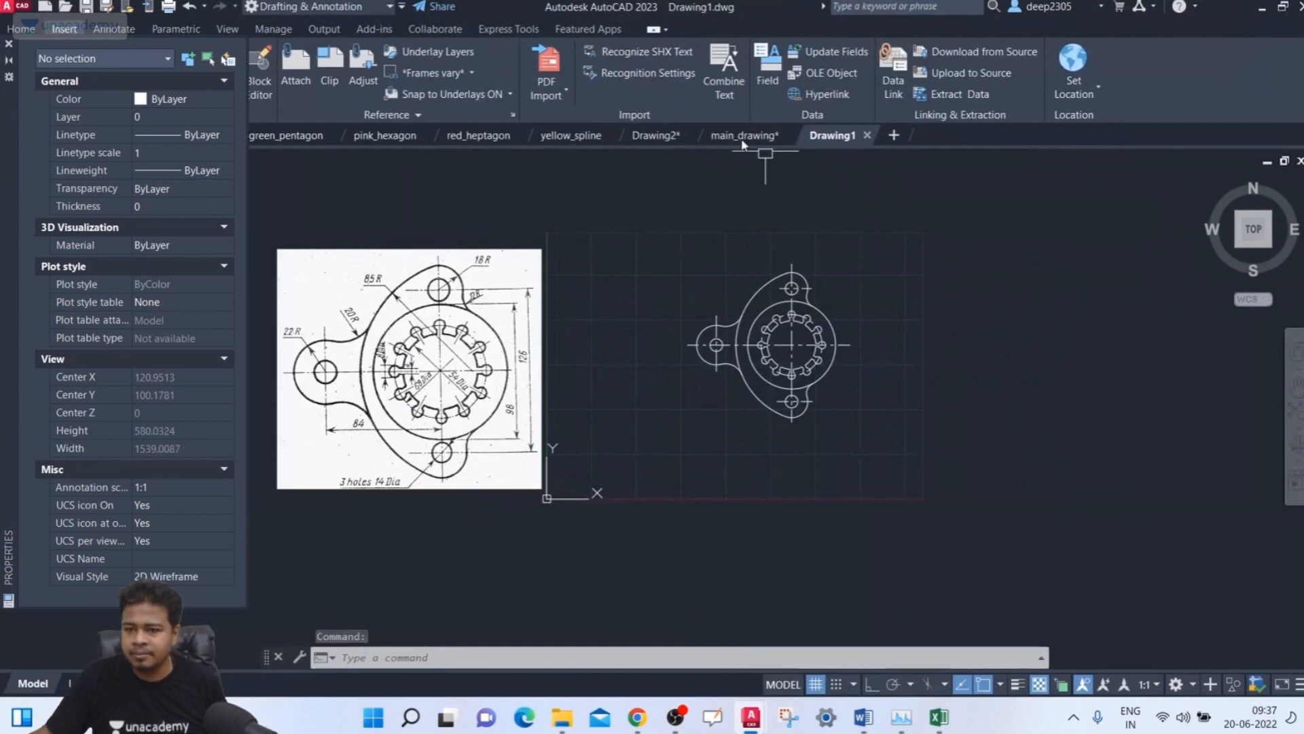
{"action": "left_click", "coordinate": [743, 138]}
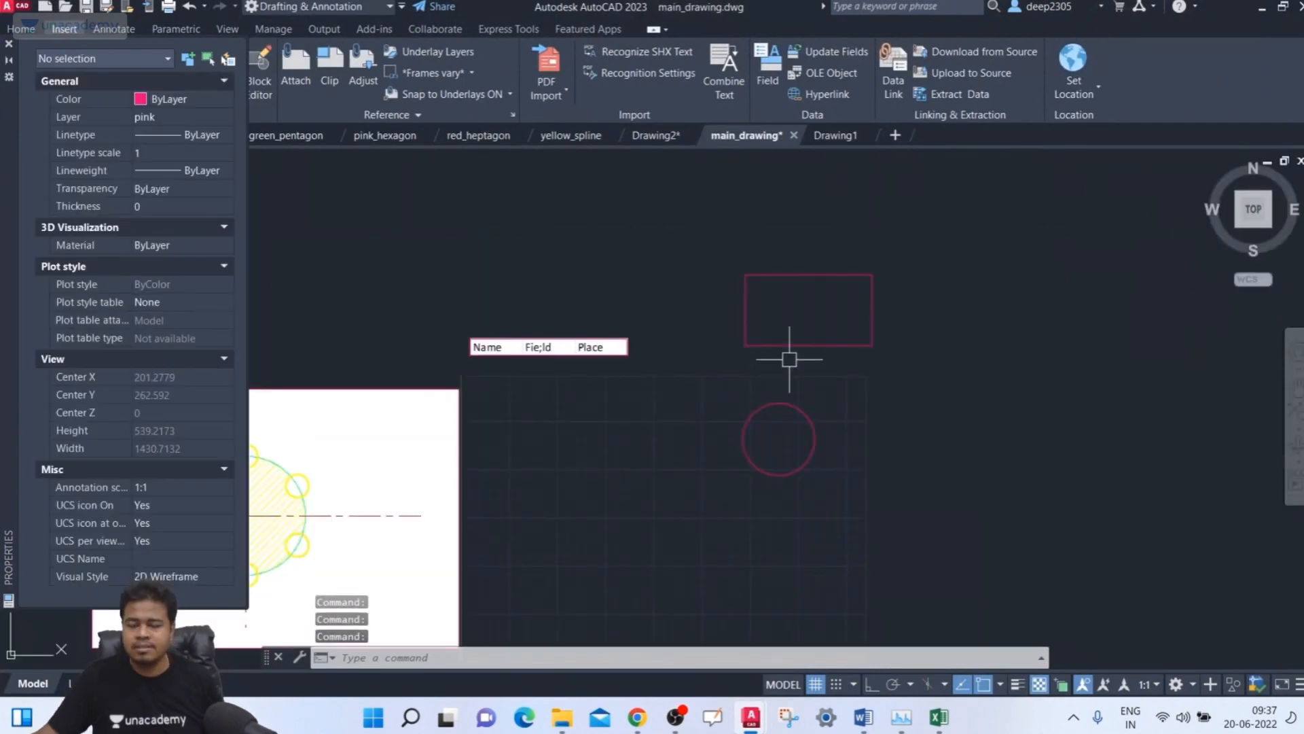
- Select the rectangle and examine the hyperlink entry in its properties, then clear the selection
{"action": "left_click", "coordinate": [967, 262]}
{"action": "left_click", "coordinate": [801, 361]}
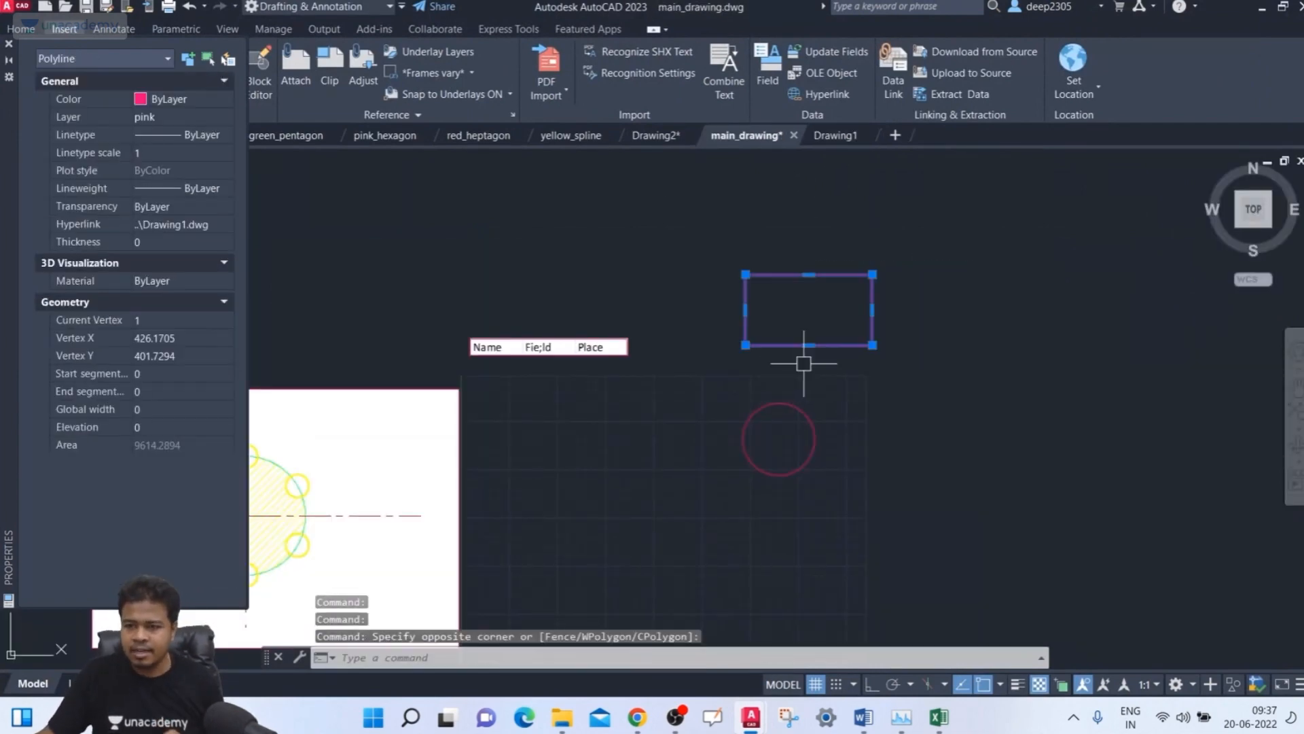
{"action": "left_click", "coordinate": [161, 226]}
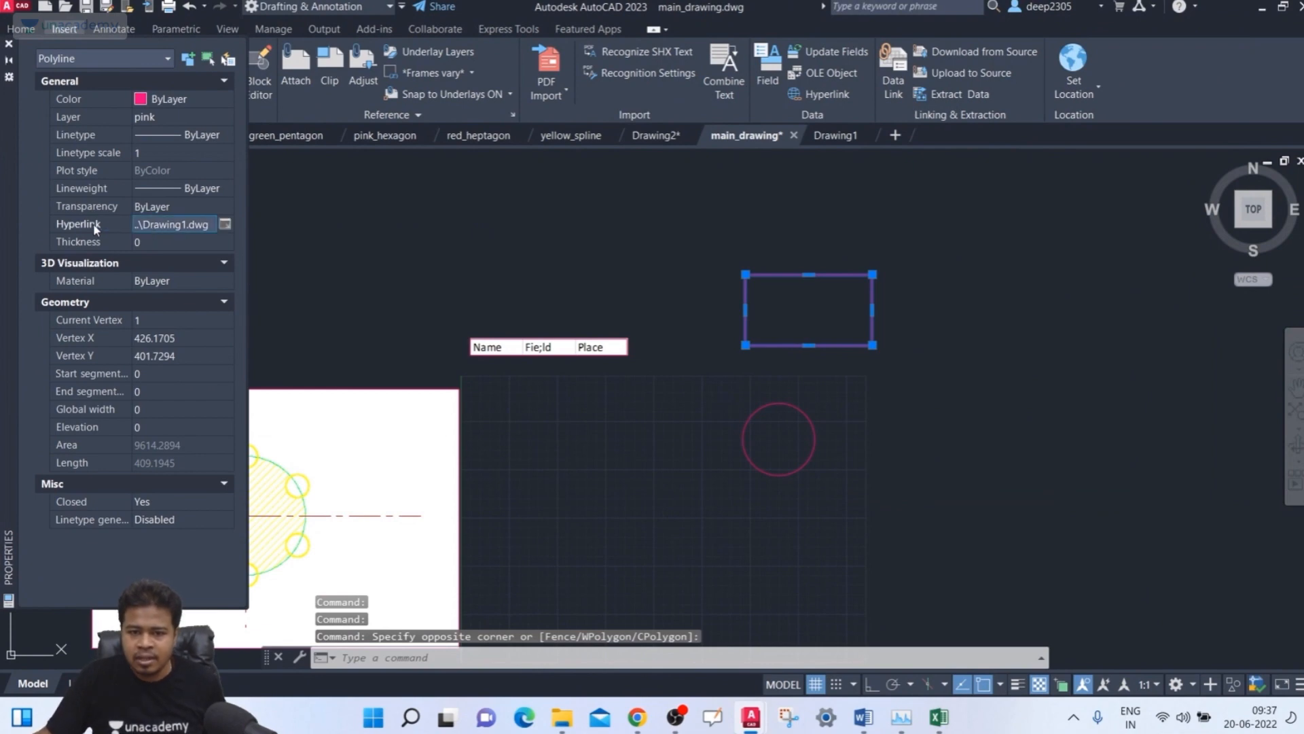
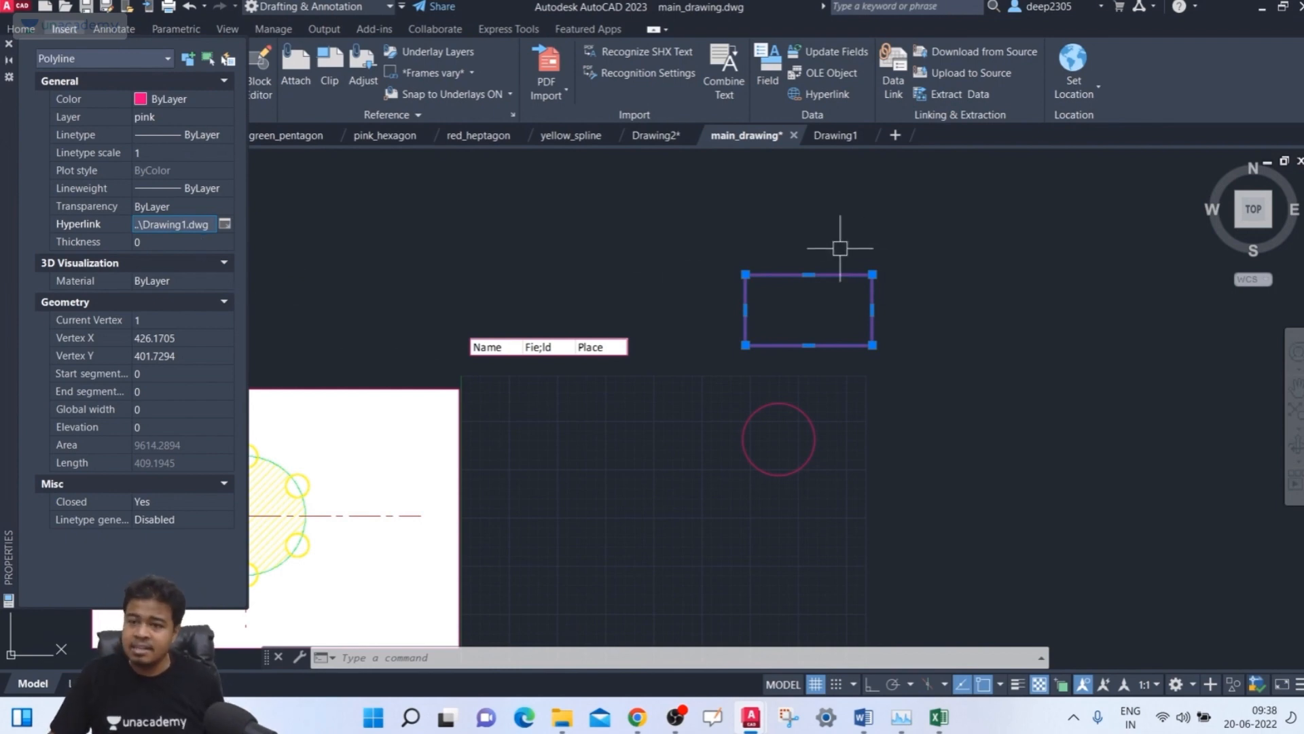
{"action": "mouse_move", "coordinate": [873, 275]}
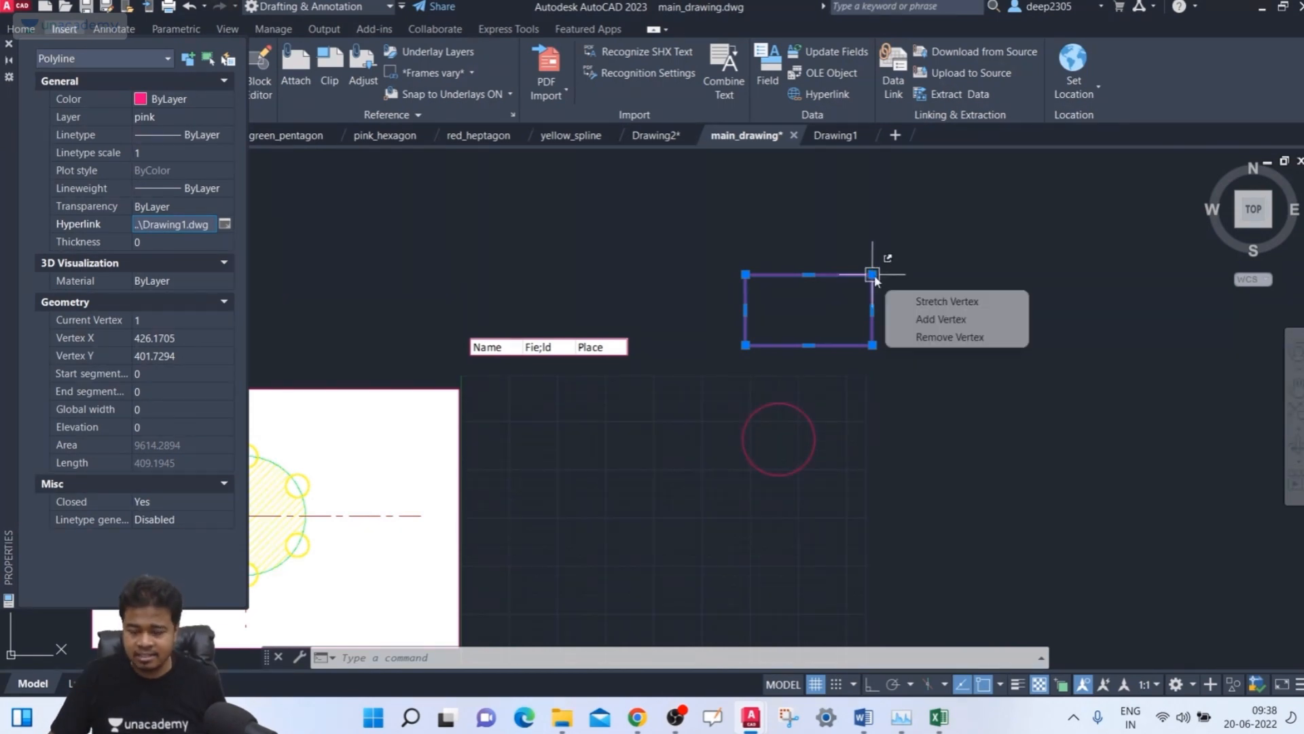
{"action": "left_click", "coordinate": [931, 306]}
{"action": "key", "text": "Escape"}
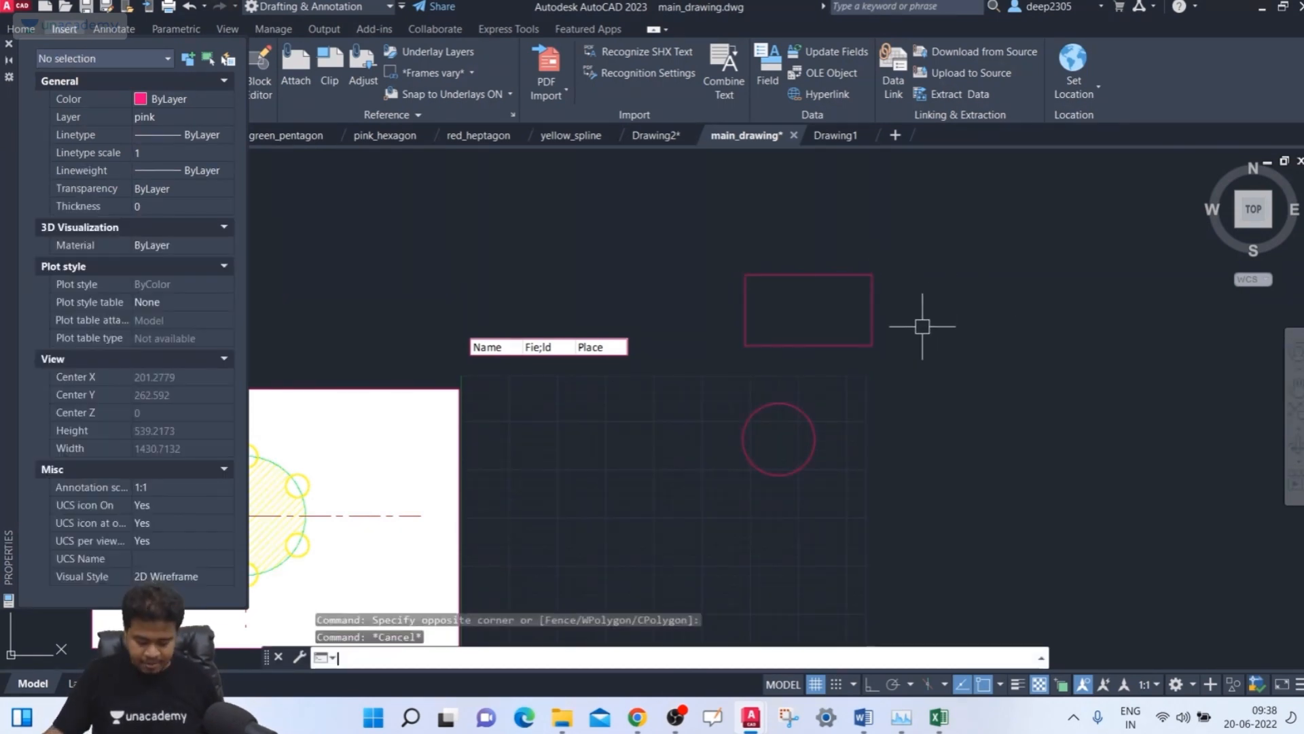
{"action": "type", "text": "c"}
{"action": "key", "text": "Return"}
{"action": "left_click", "coordinate": [1032, 318]}
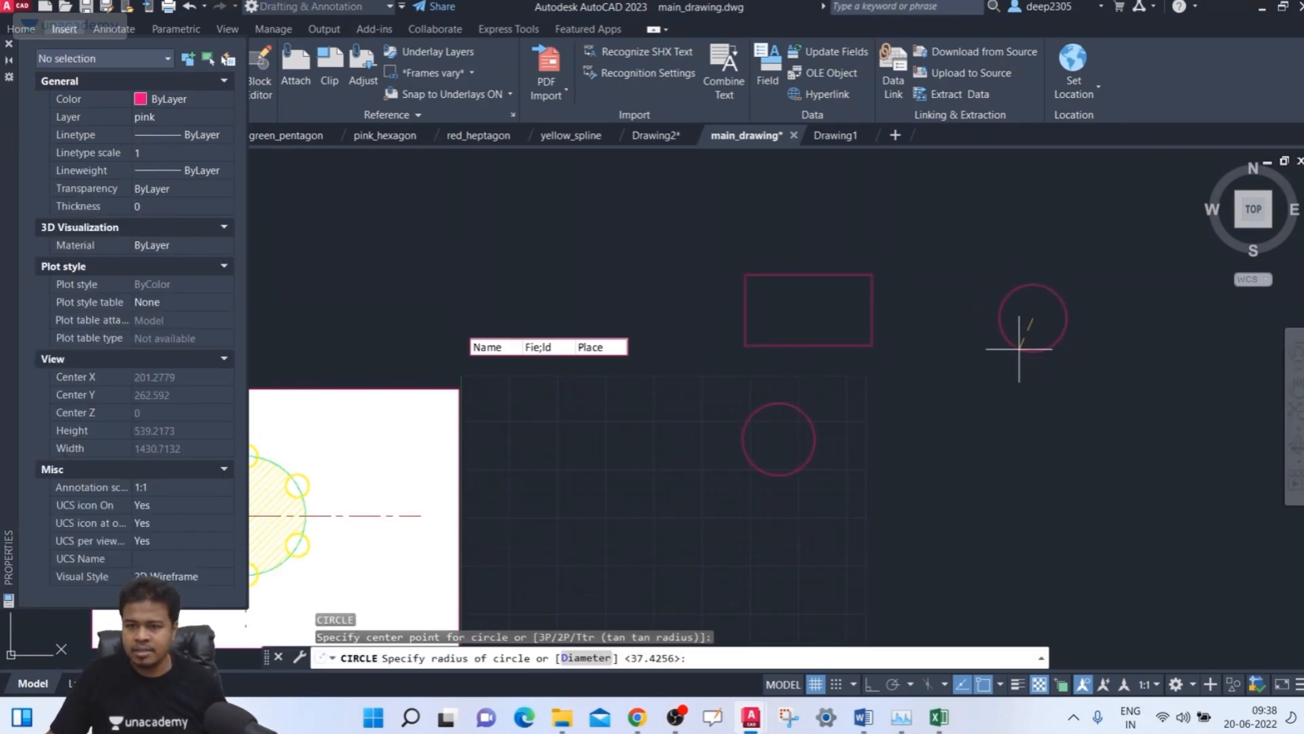
{"action": "key", "text": "Escape"}
- Draw a five-sided polygon, inscribed in a circle, beside the hyperlinked rectangle on the side away from the table
{"action": "type", "text": "pol"}
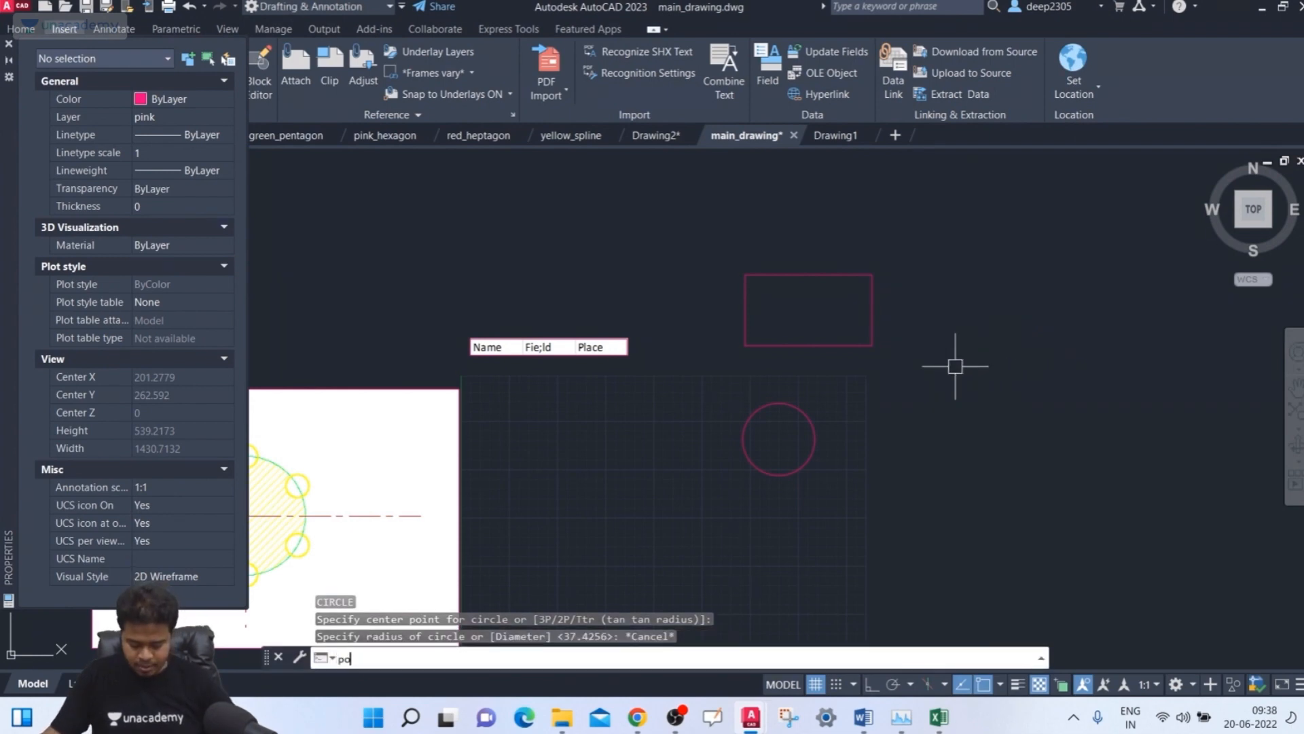
{"action": "key", "text": "Return"}
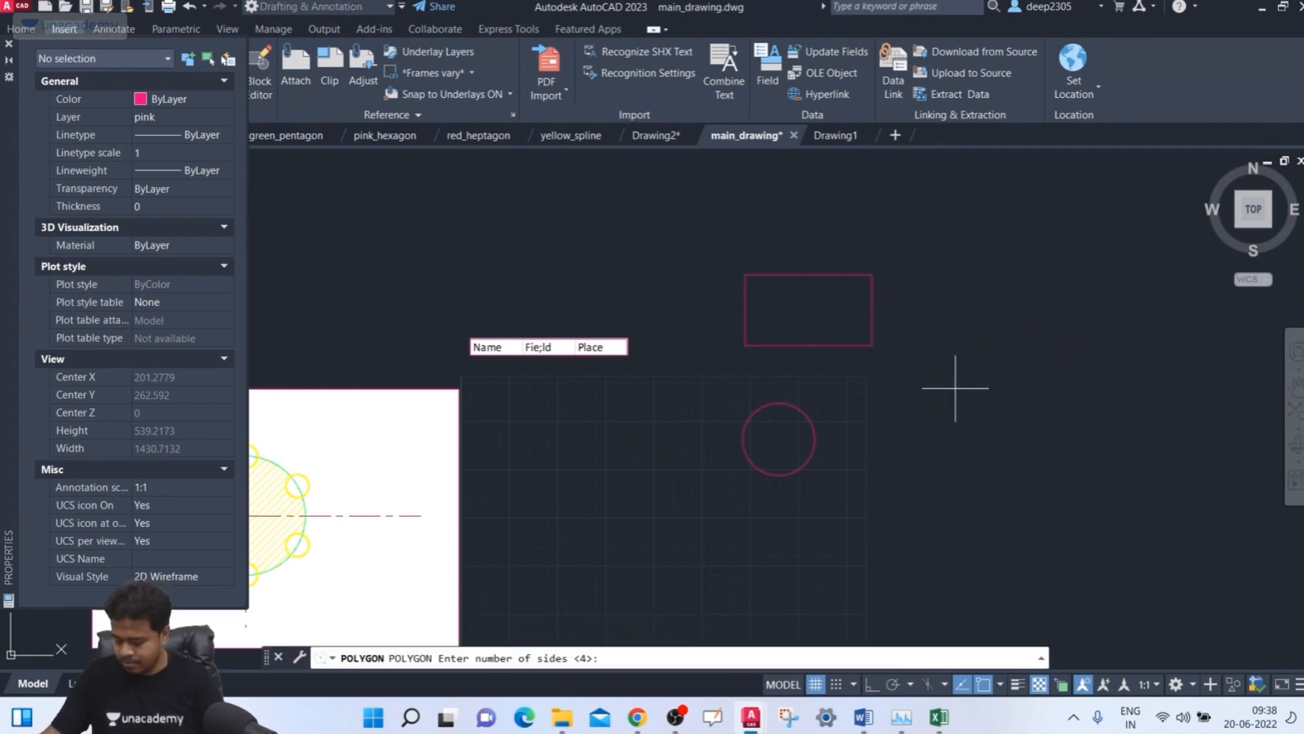
{"action": "type", "text": "5"}
{"action": "key", "text": "Return"}
{"action": "left_click", "coordinate": [980, 360]}
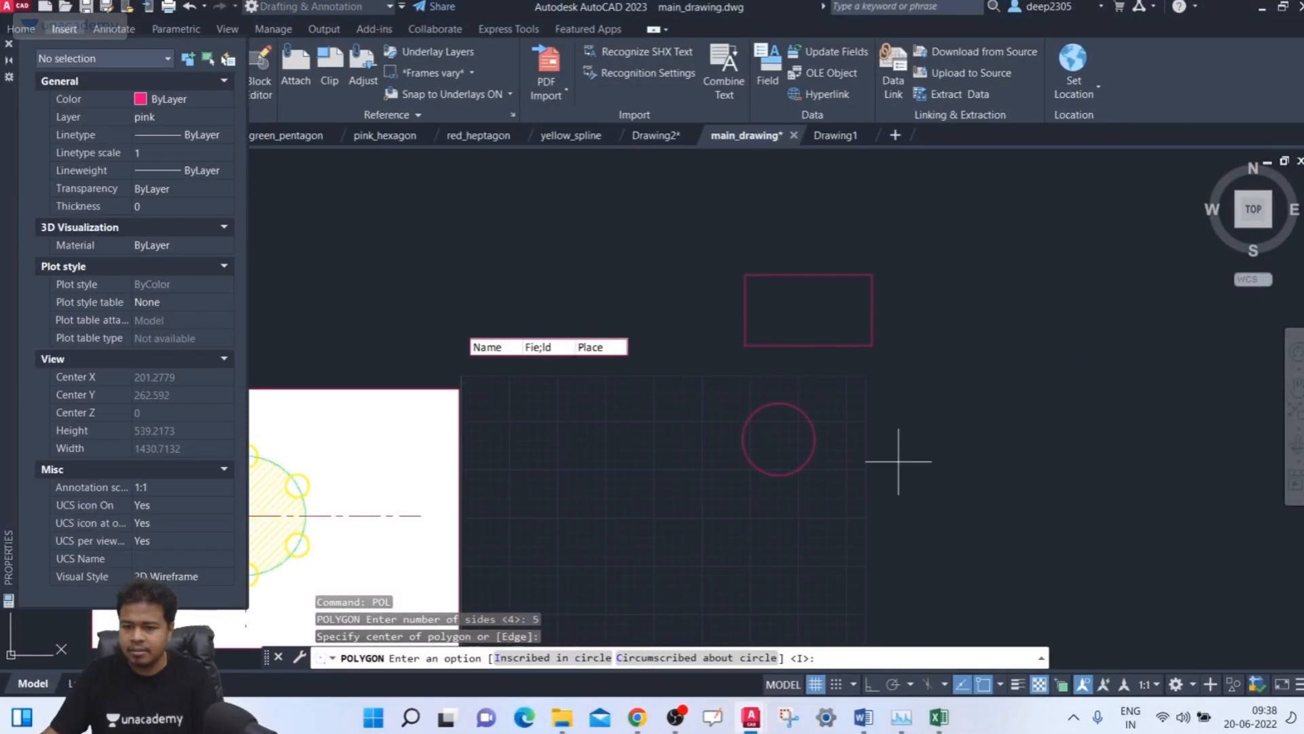
{"action": "left_click", "coordinate": [552, 658]}
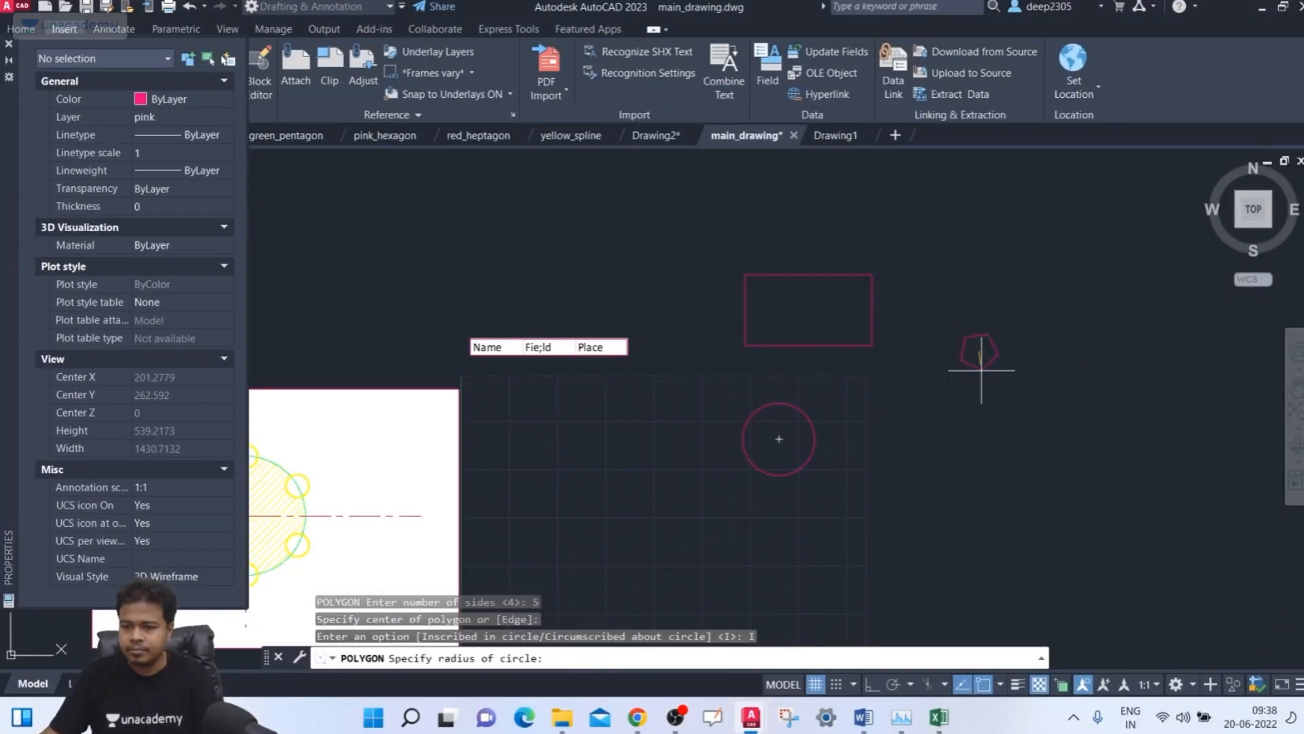
{"action": "left_click", "coordinate": [996, 402]}
{"action": "key", "text": "Escape"}
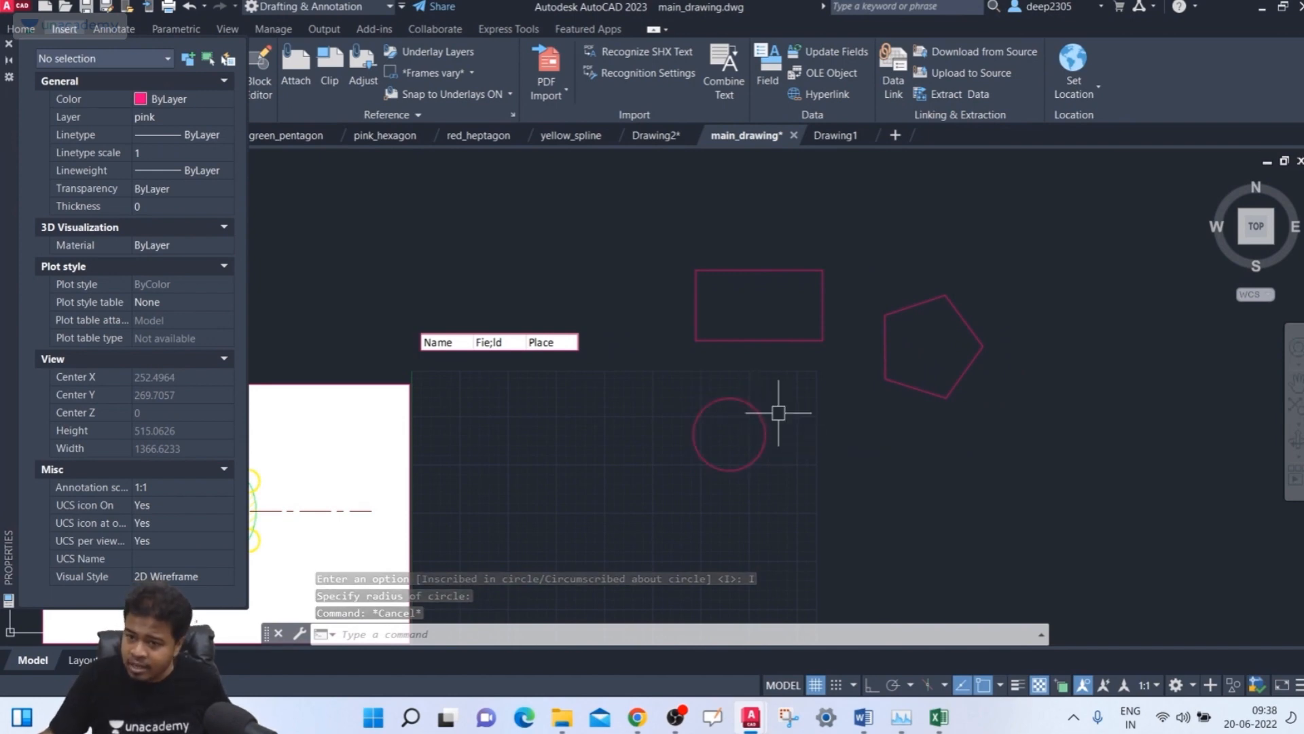
- Follow the circle's hyperlink to view the linked PDF Drawing1-Model.pdf, then return to main_drawing
{"action": "key", "text": "ctrl"}
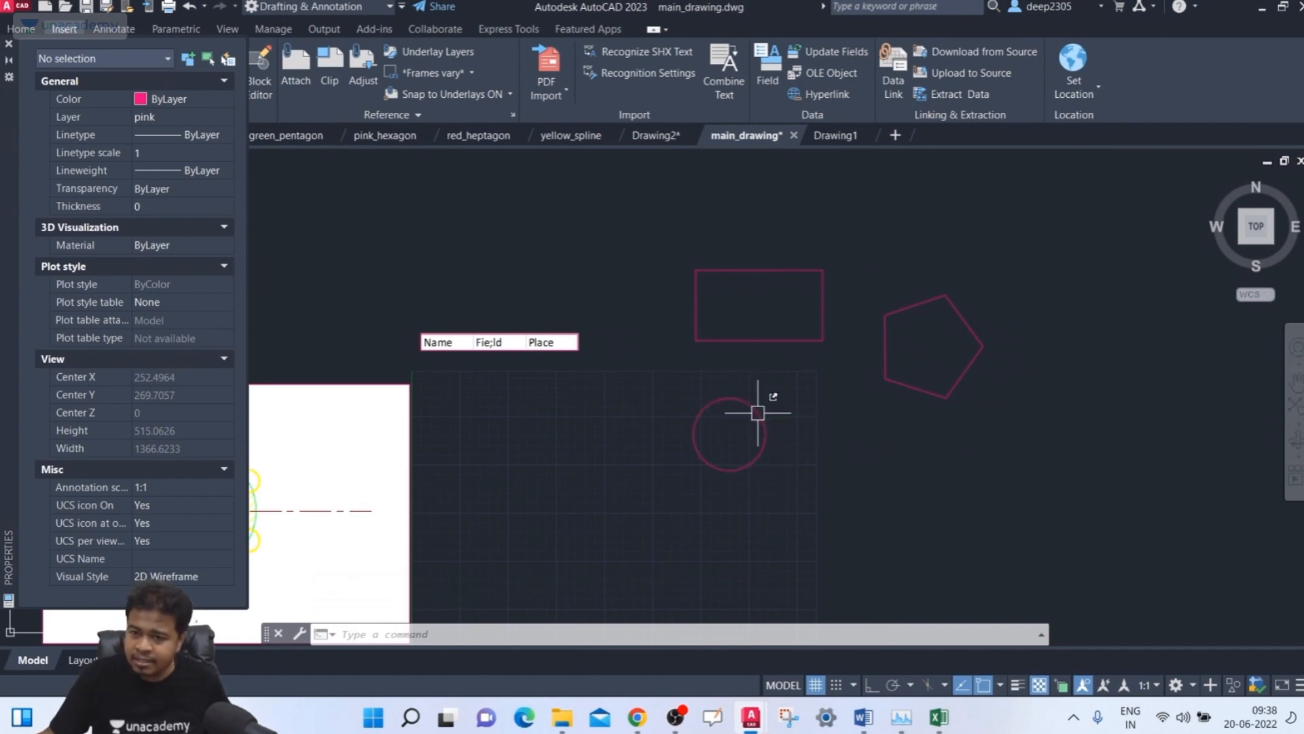
{"action": "left_click", "coordinate": [758, 412], "text": "ctrl"}
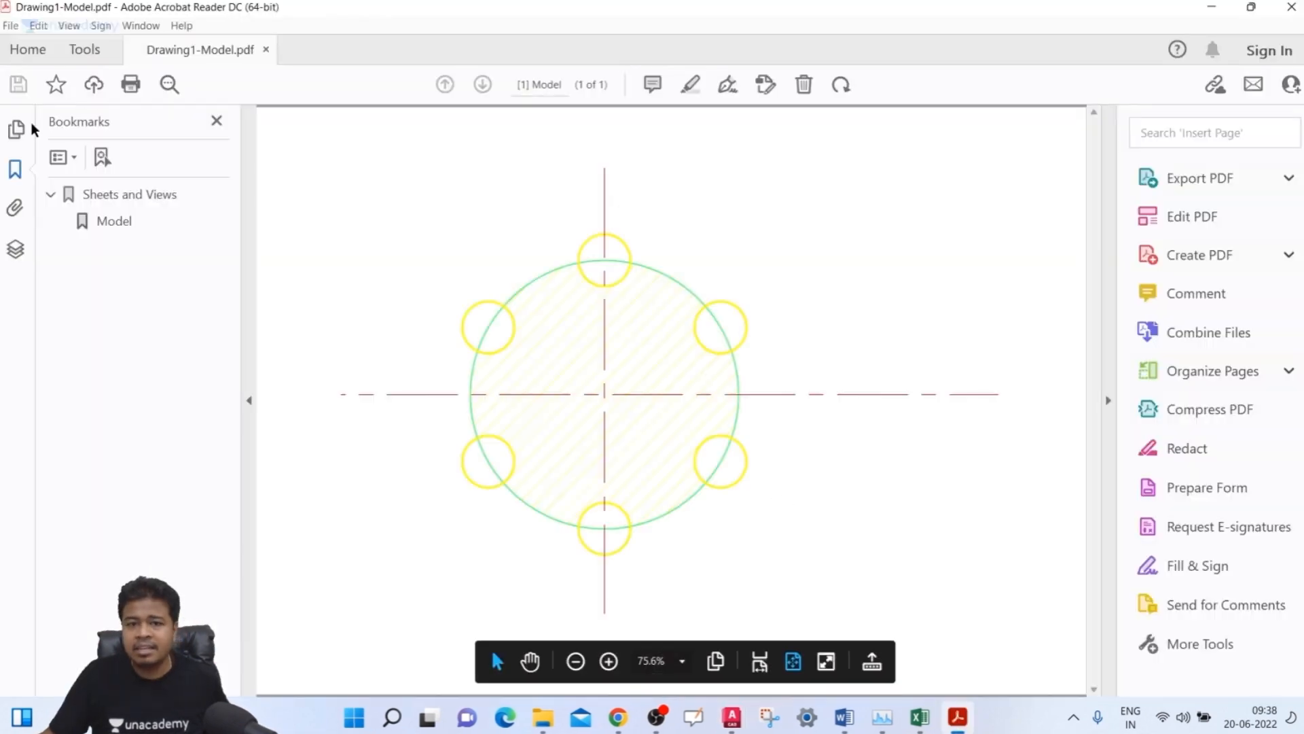
{"action": "left_click", "coordinate": [1278, 7]}
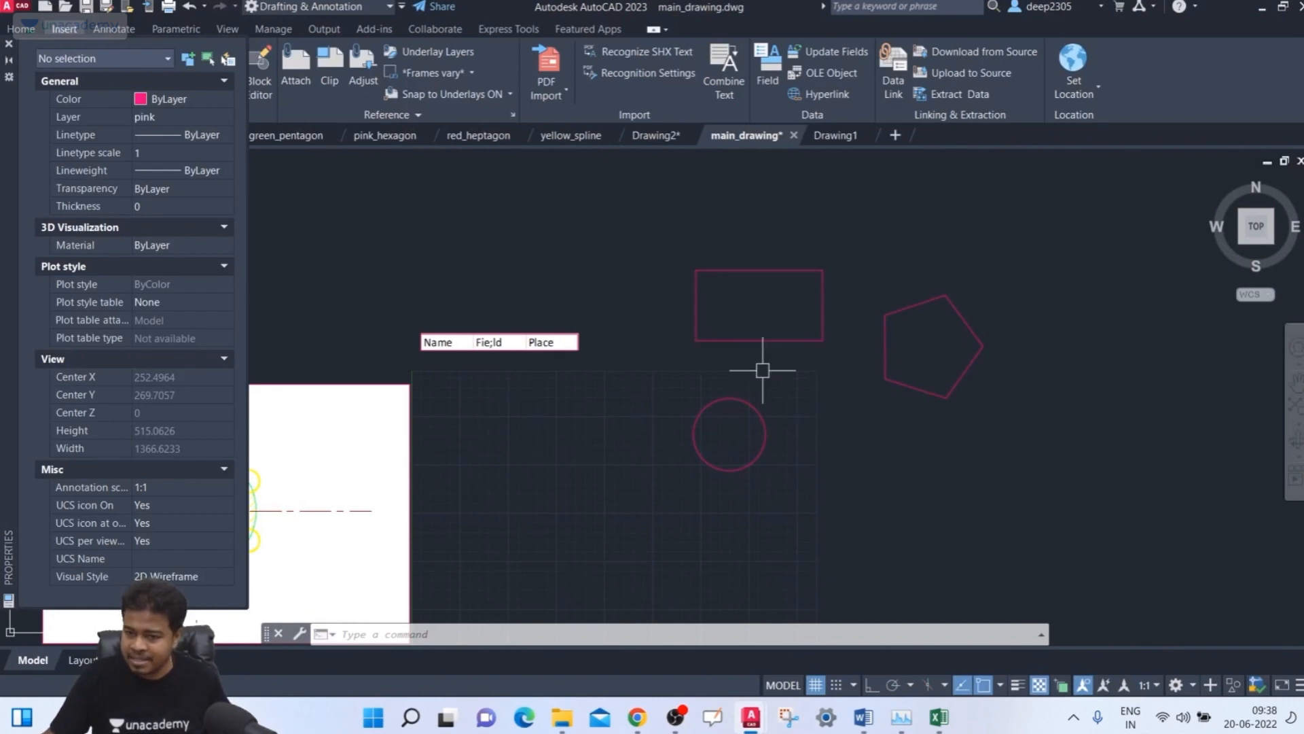
- Follow the rectangle's hyperlink to Drawing1, maximize the window and return to main_drawing
{"action": "left_click", "coordinate": [770, 341]}
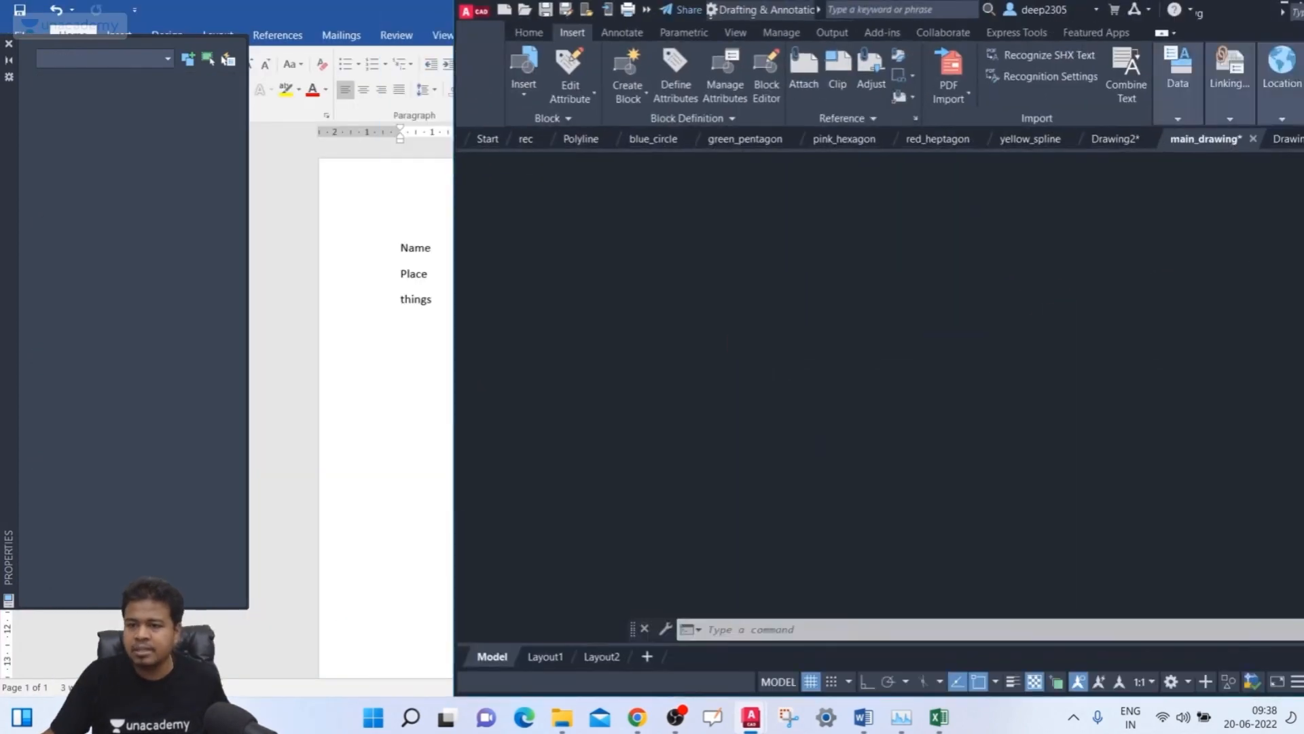
{"action": "left_click", "coordinate": [1199, 141]}
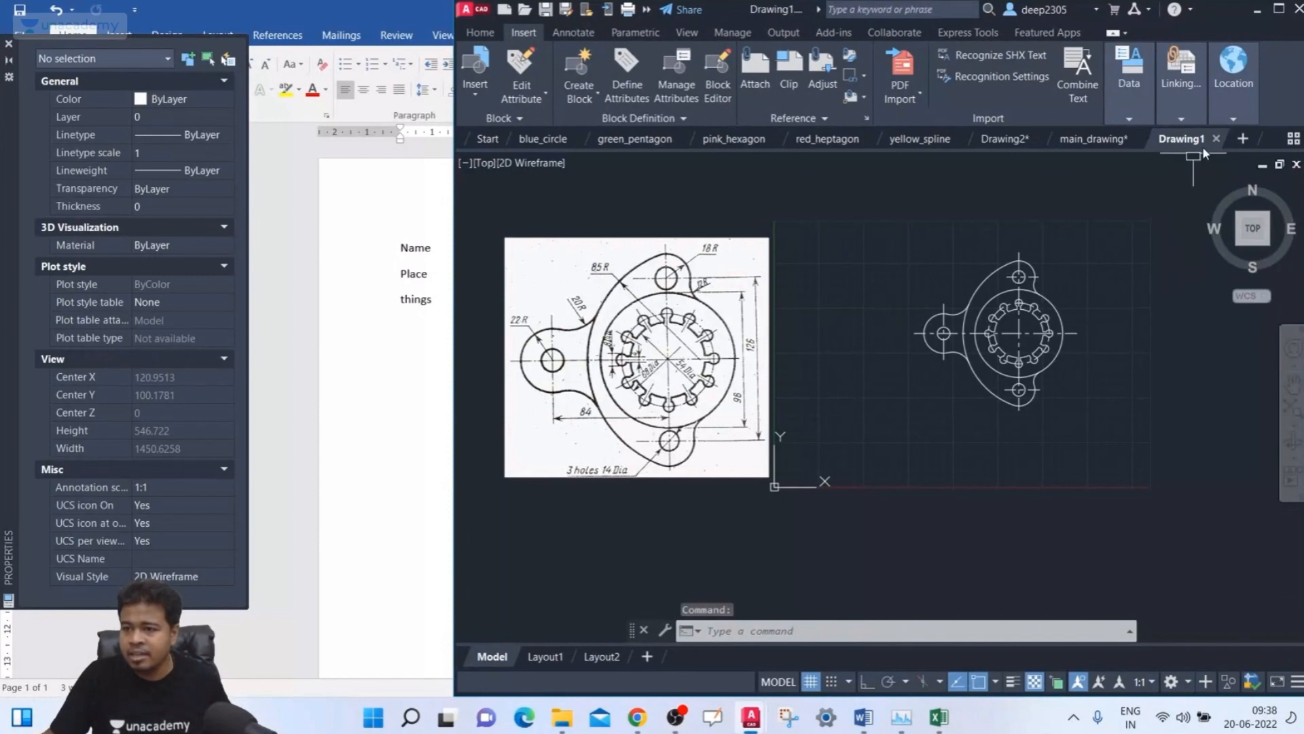
{"action": "left_click", "coordinate": [1278, 9]}
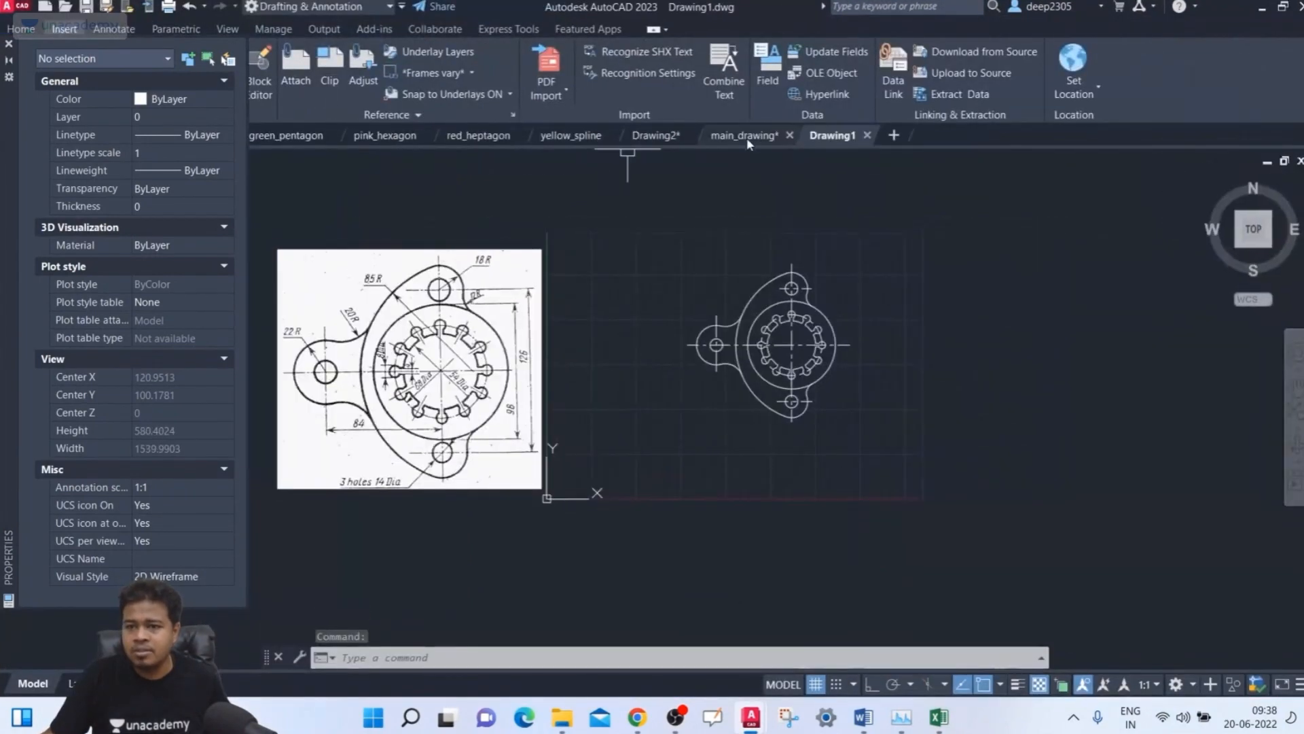
{"action": "left_click", "coordinate": [747, 137]}
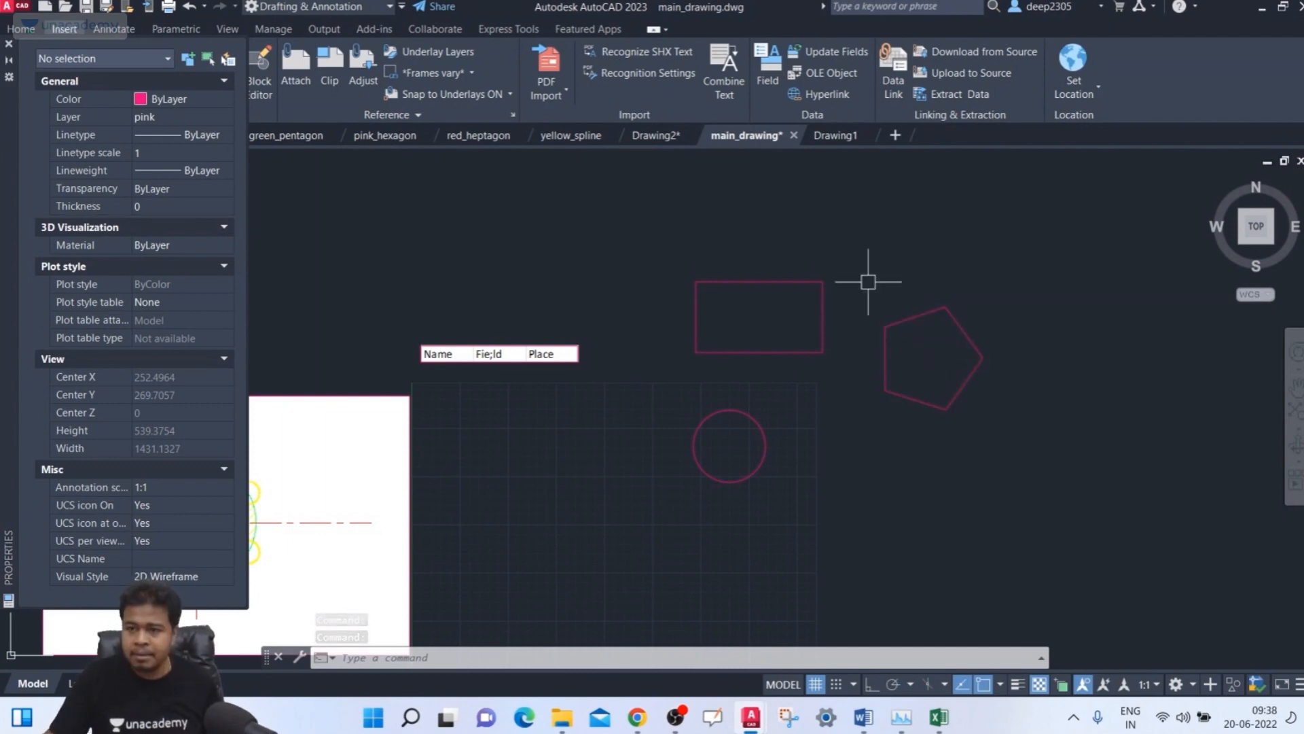
- Start a hyperlink on the pentagon and open the web page browser for choosing its target
{"action": "mouse_move", "coordinate": [824, 129]}
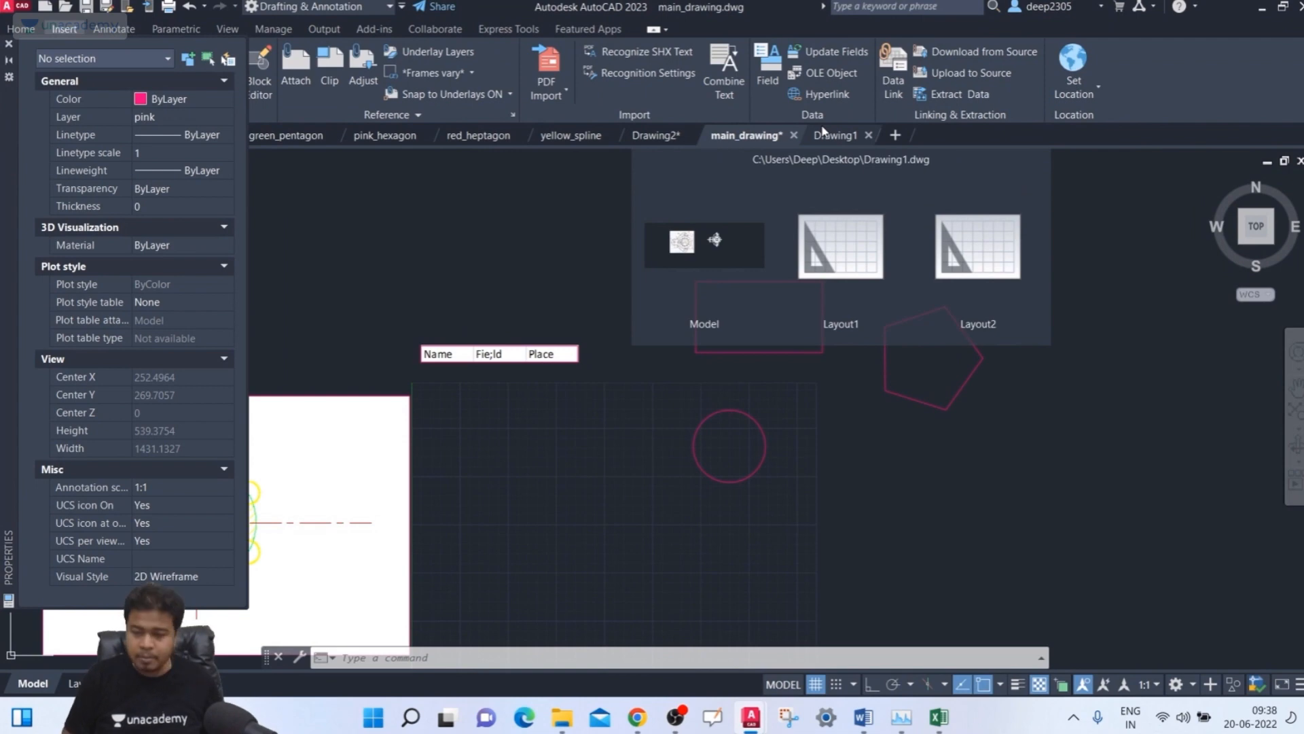
{"action": "key", "text": "ctrl+k"}
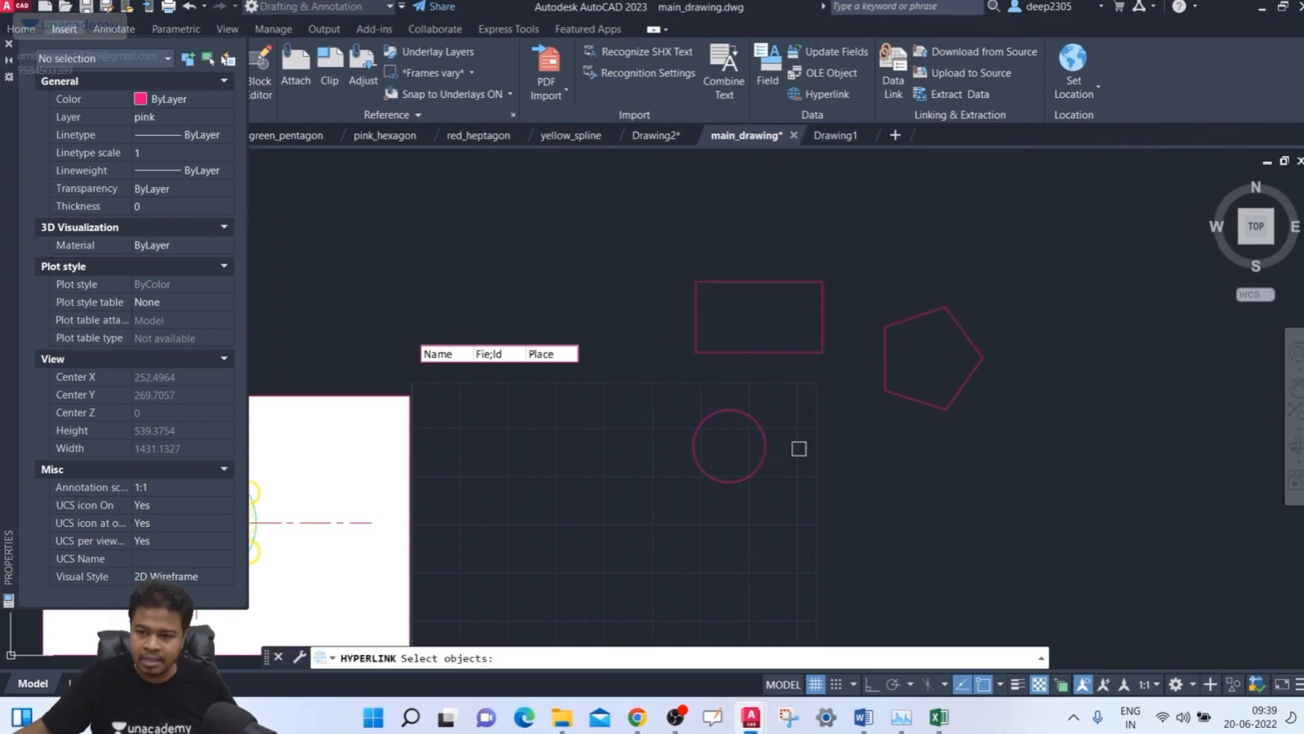
{"action": "left_click", "coordinate": [901, 398]}
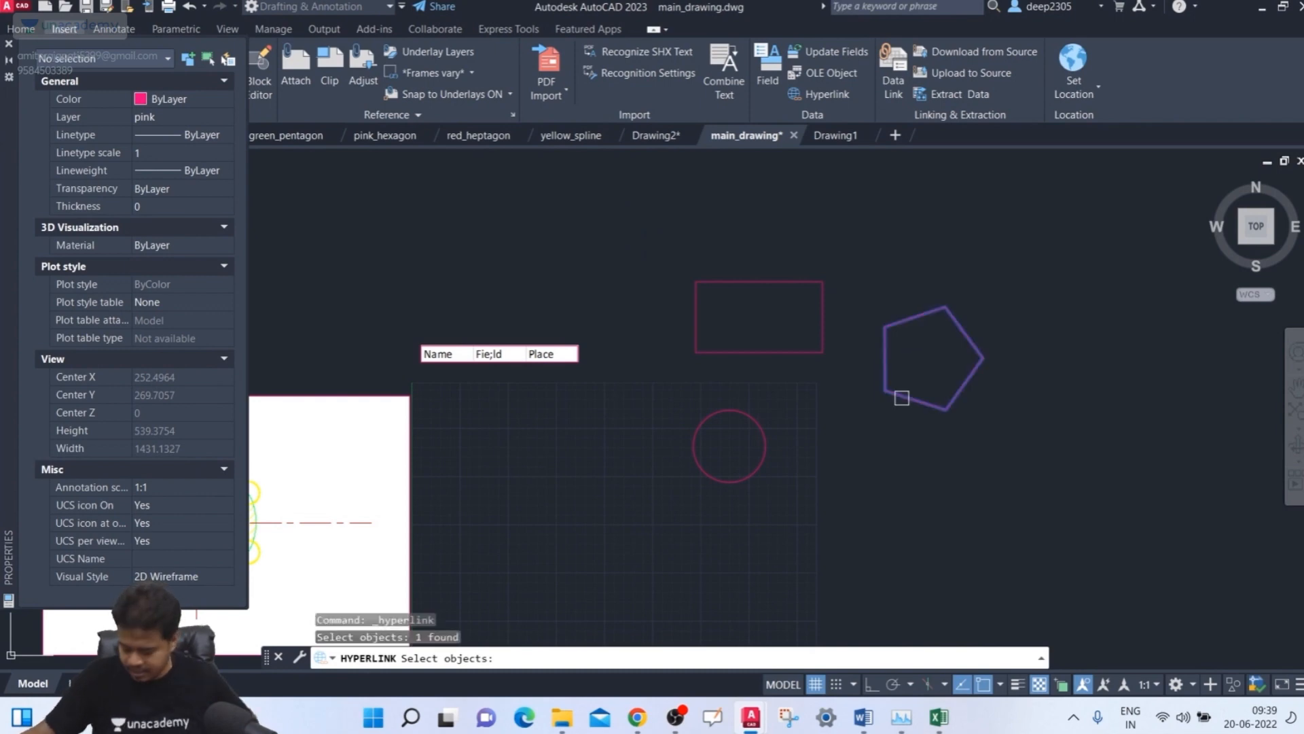
{"action": "key", "text": "Return"}
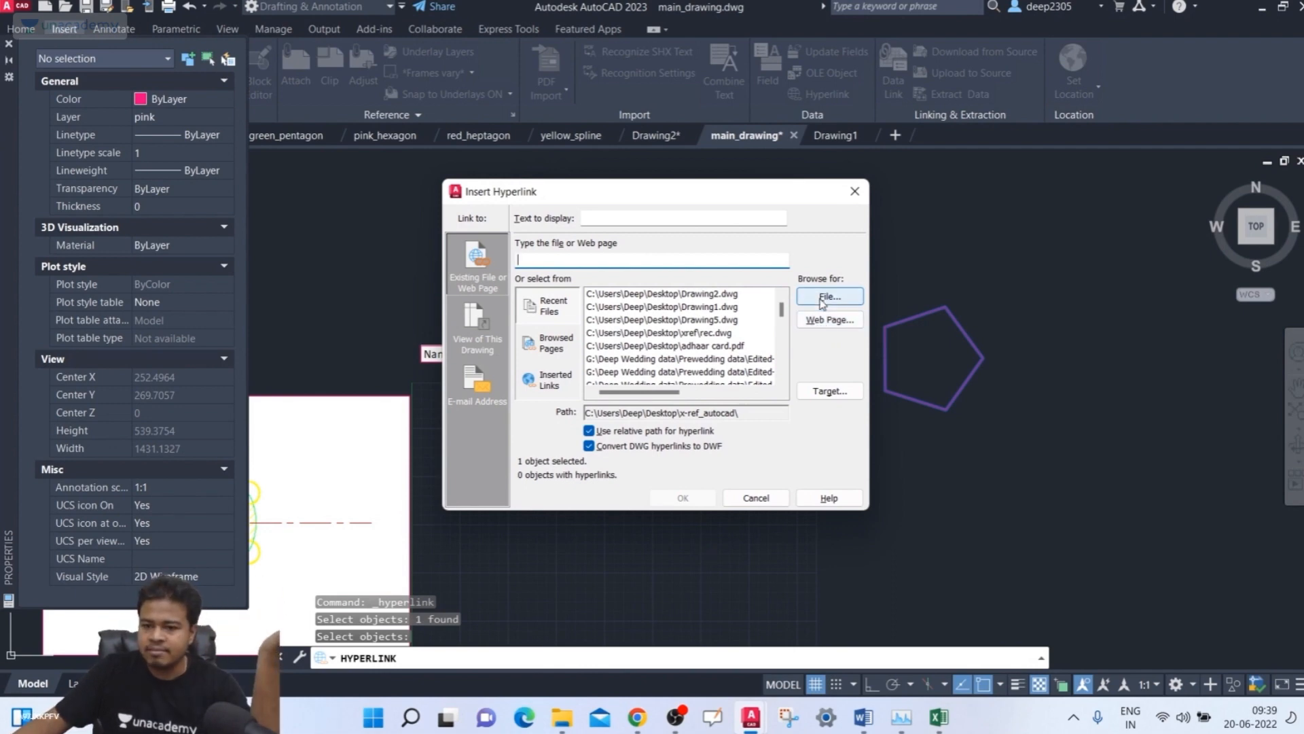
{"action": "left_click", "coordinate": [822, 303]}
{"action": "left_click", "coordinate": [934, 144]}
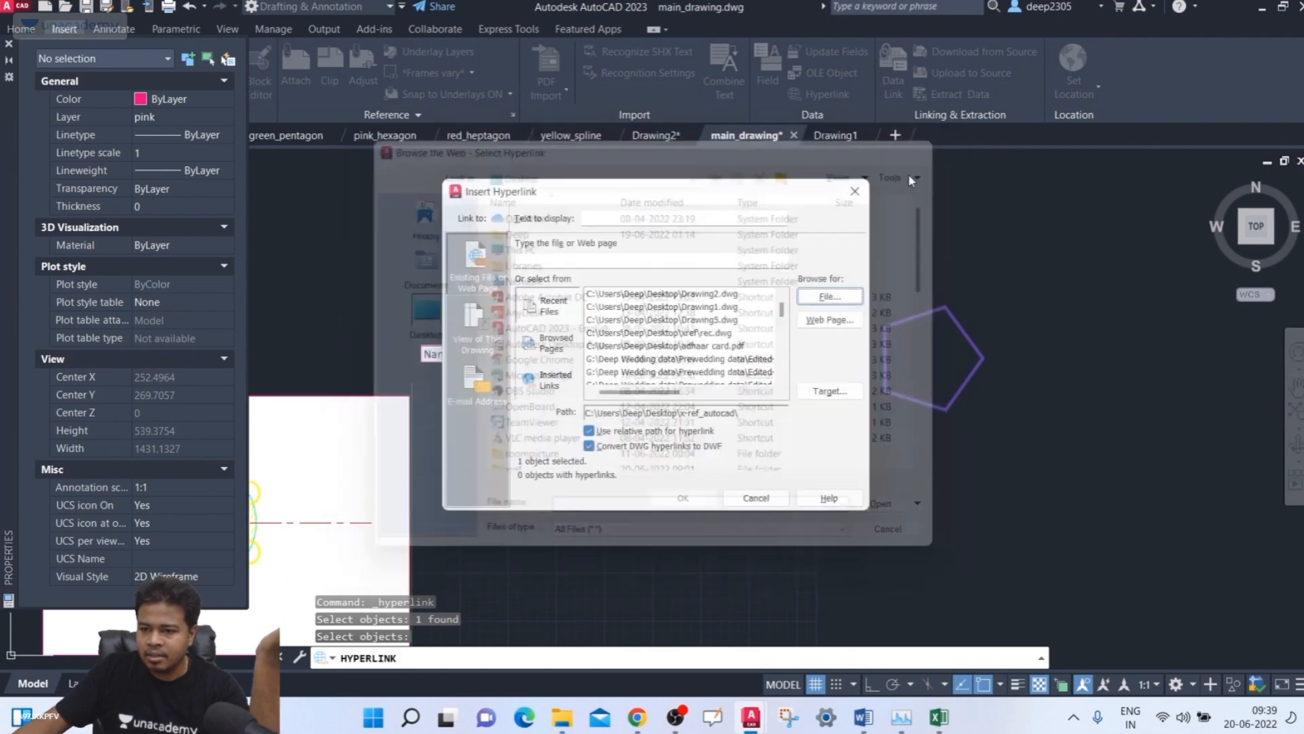
{"action": "left_click", "coordinate": [829, 318]}
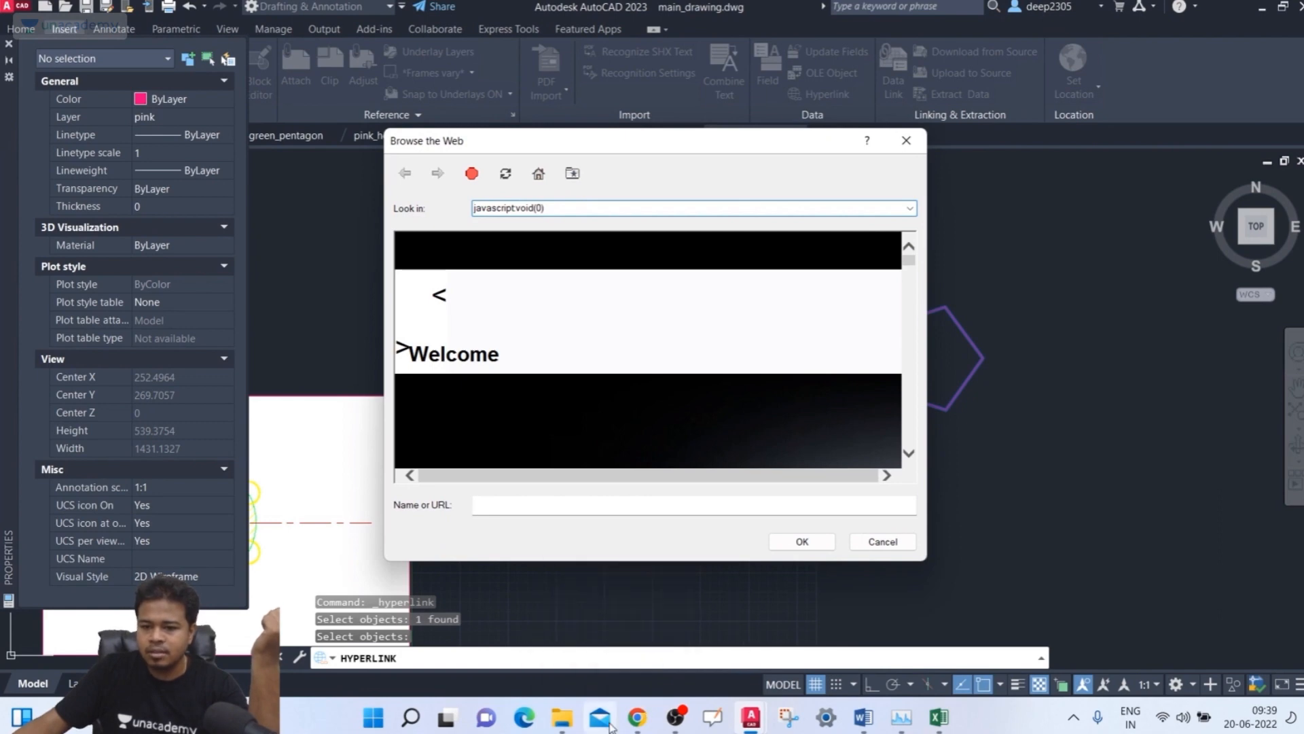
- Switch to Chrome, open google.com in a new tab and copy its address
{"action": "left_click", "coordinate": [635, 719]}
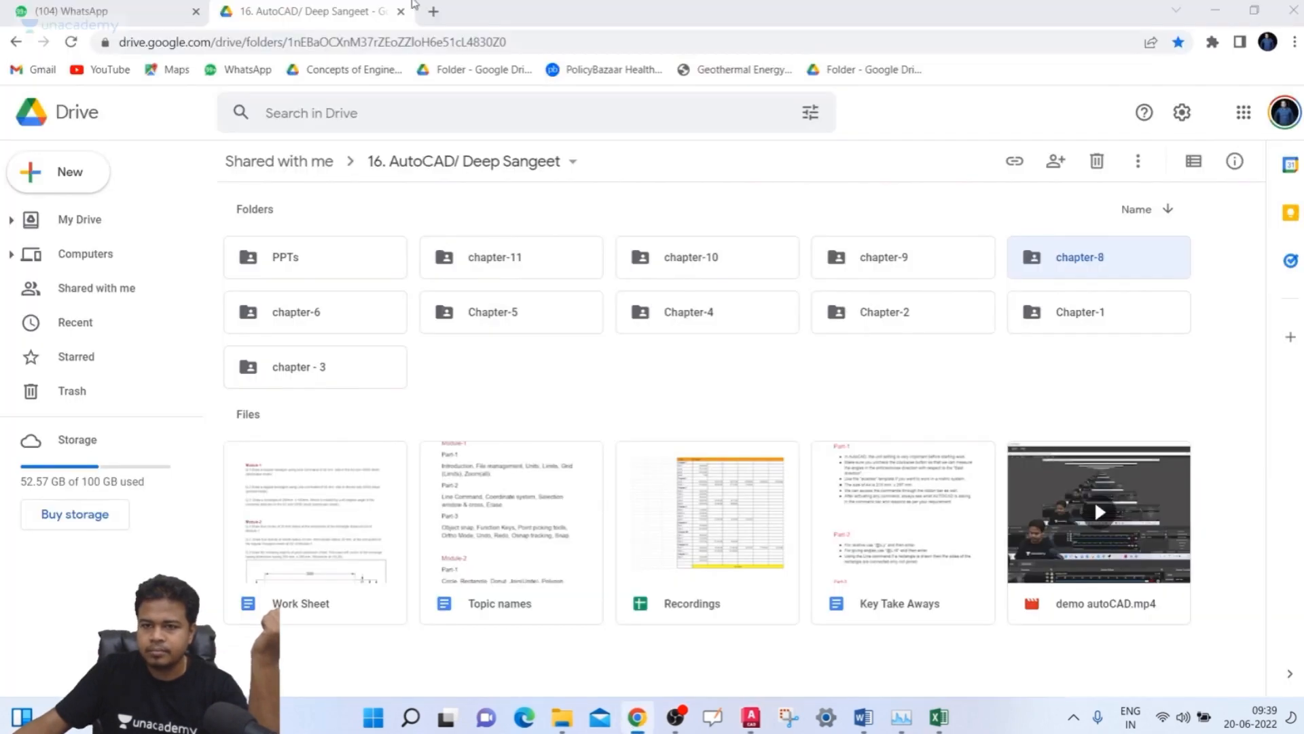
{"action": "left_click", "coordinate": [434, 12]}
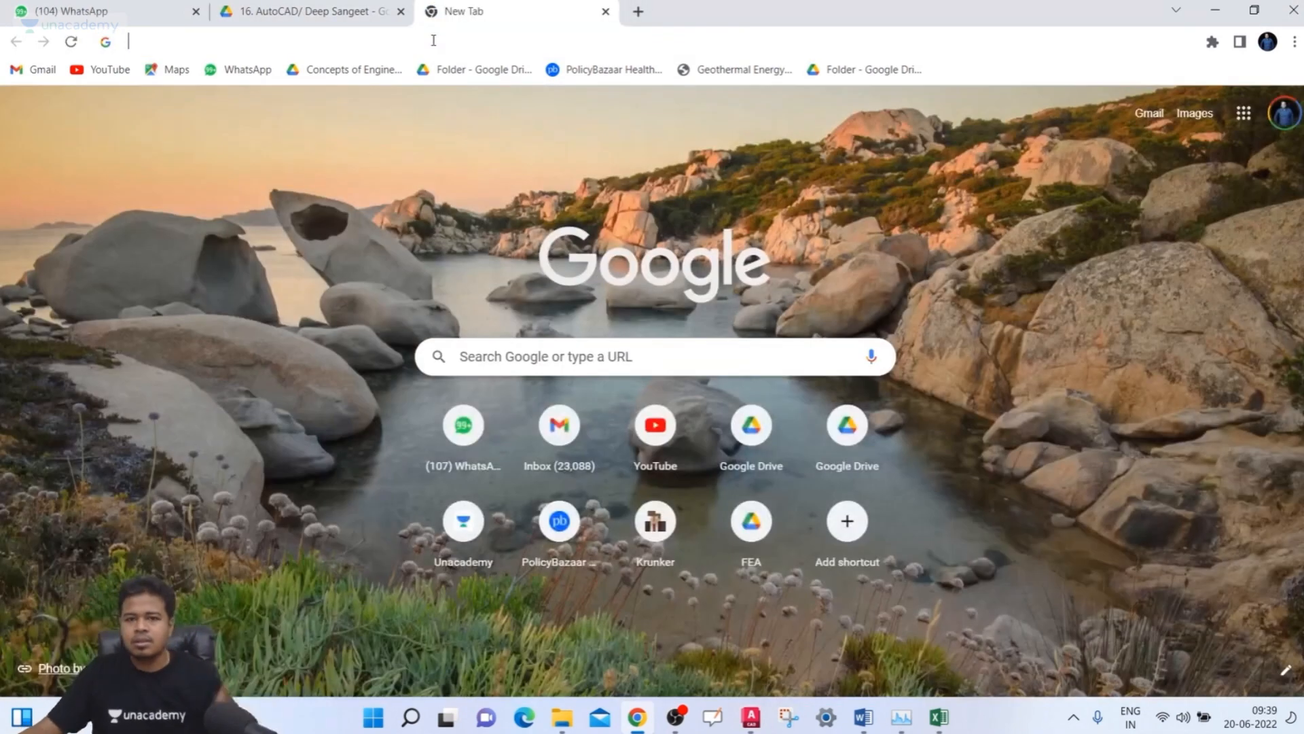
{"action": "left_click", "coordinate": [433, 40]}
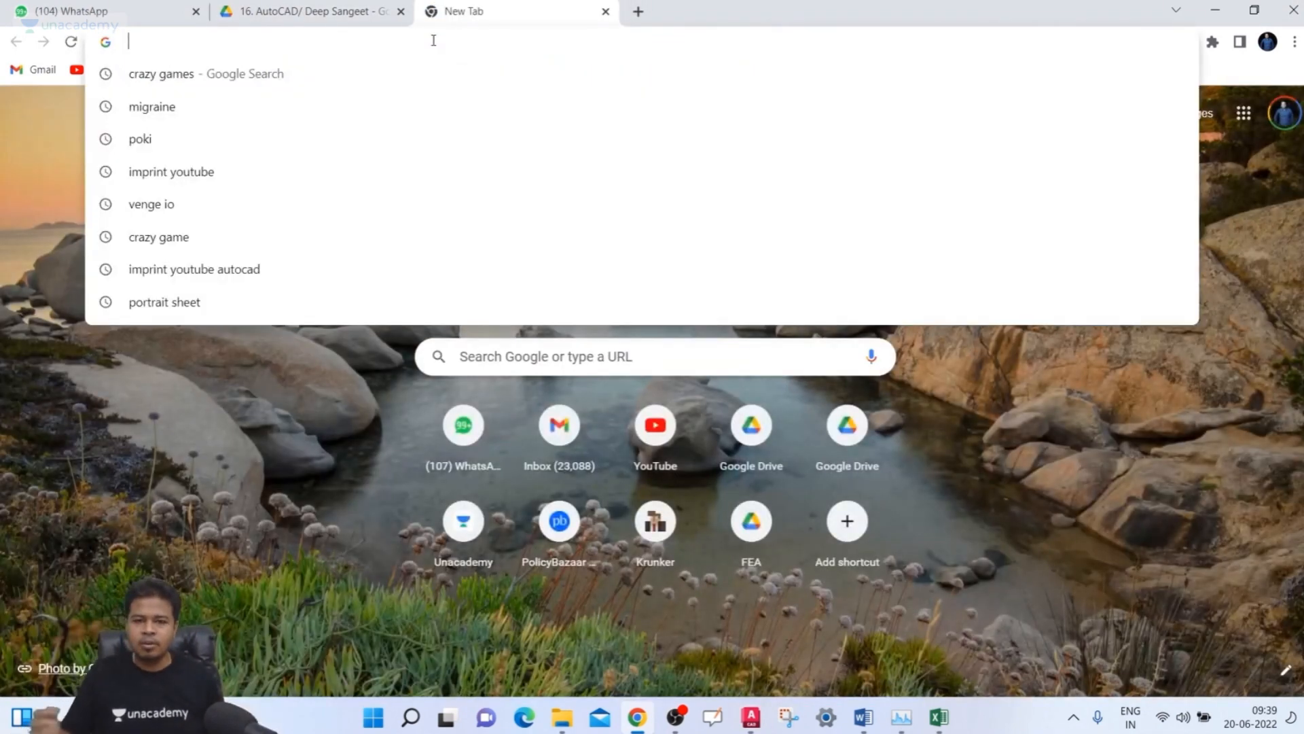
{"action": "type", "text": "google"}
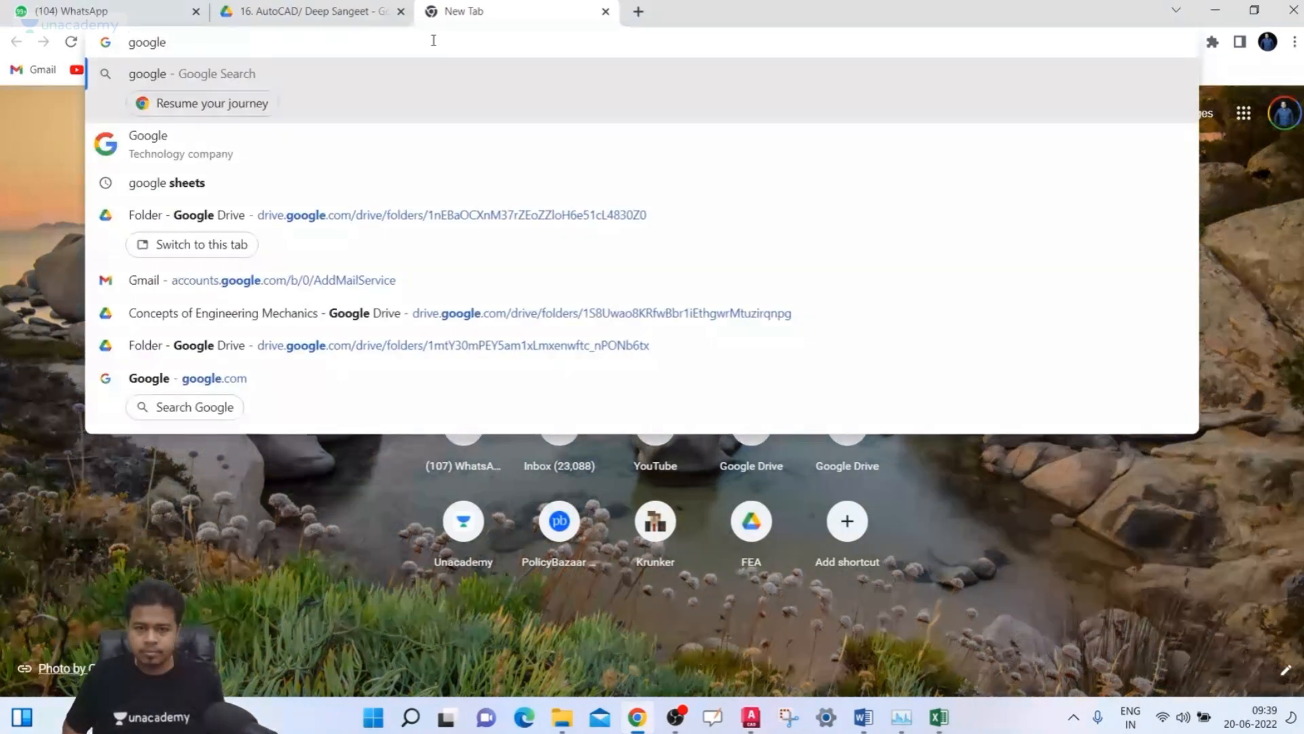
{"action": "type", "text": ".com"}
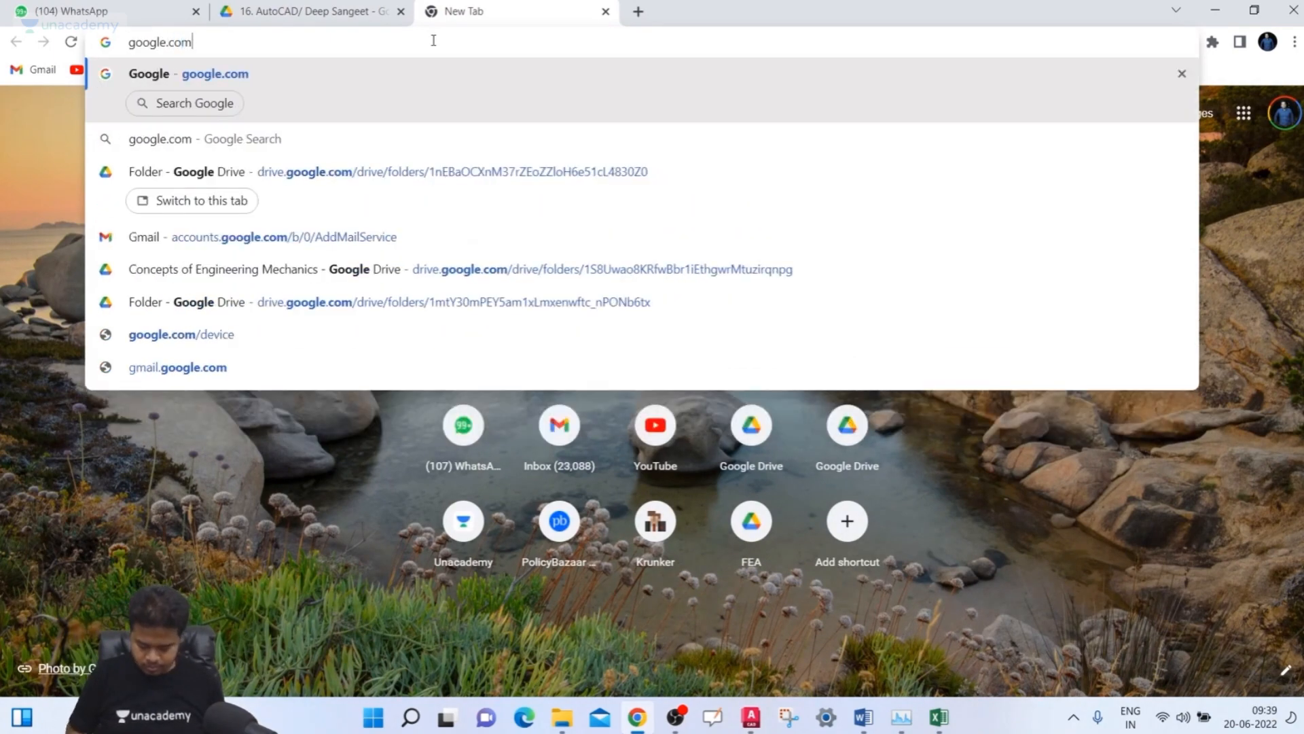
{"action": "key", "text": "Return"}
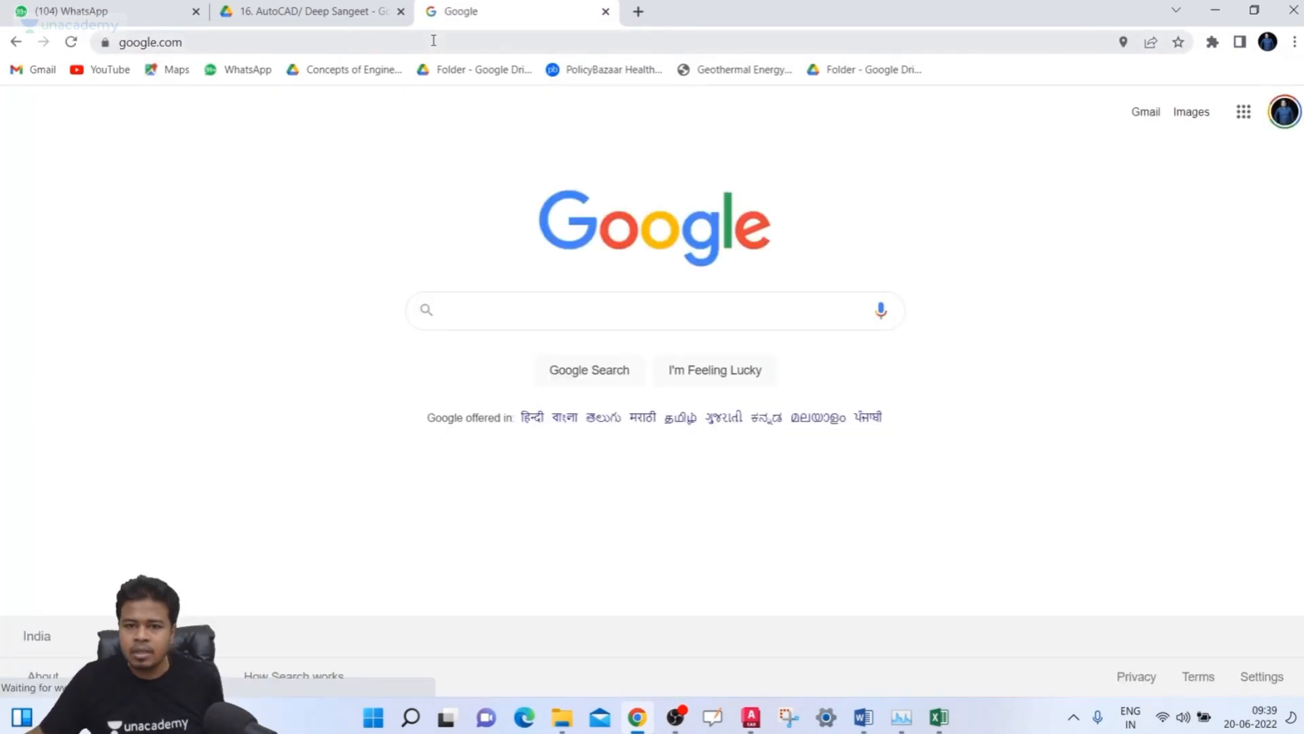
{"action": "left_click", "coordinate": [434, 41]}
{"action": "key", "text": "ctrl+c"}
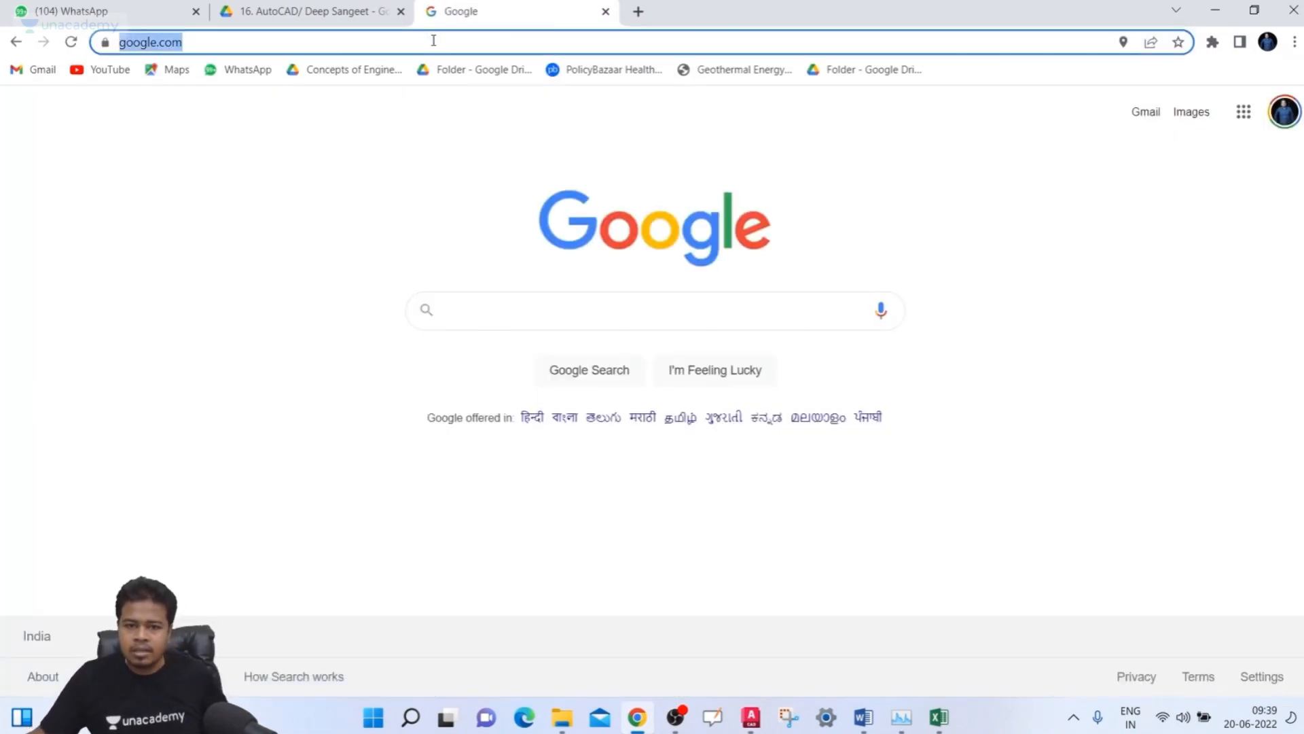
{"action": "left_click", "coordinate": [1234, 11]}
{"action": "left_click", "coordinate": [538, 504]}
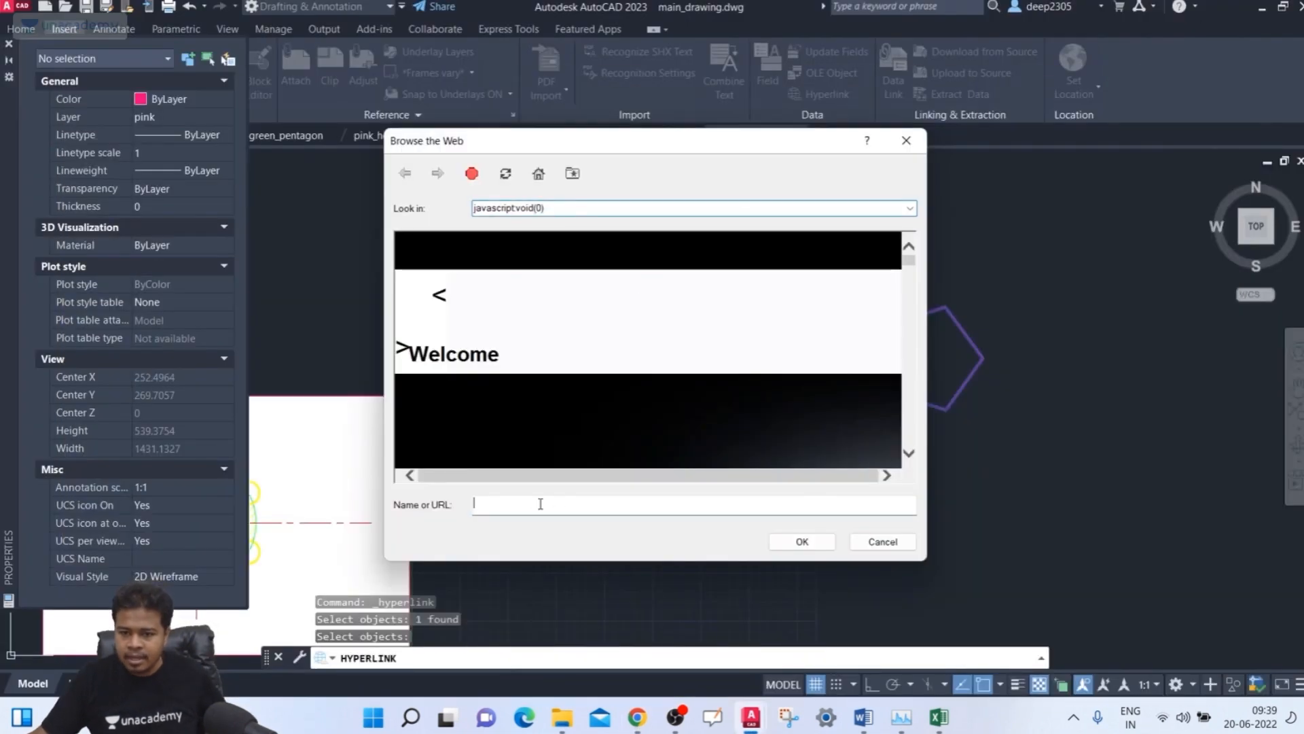
{"action": "key", "text": "ctrl+v"}
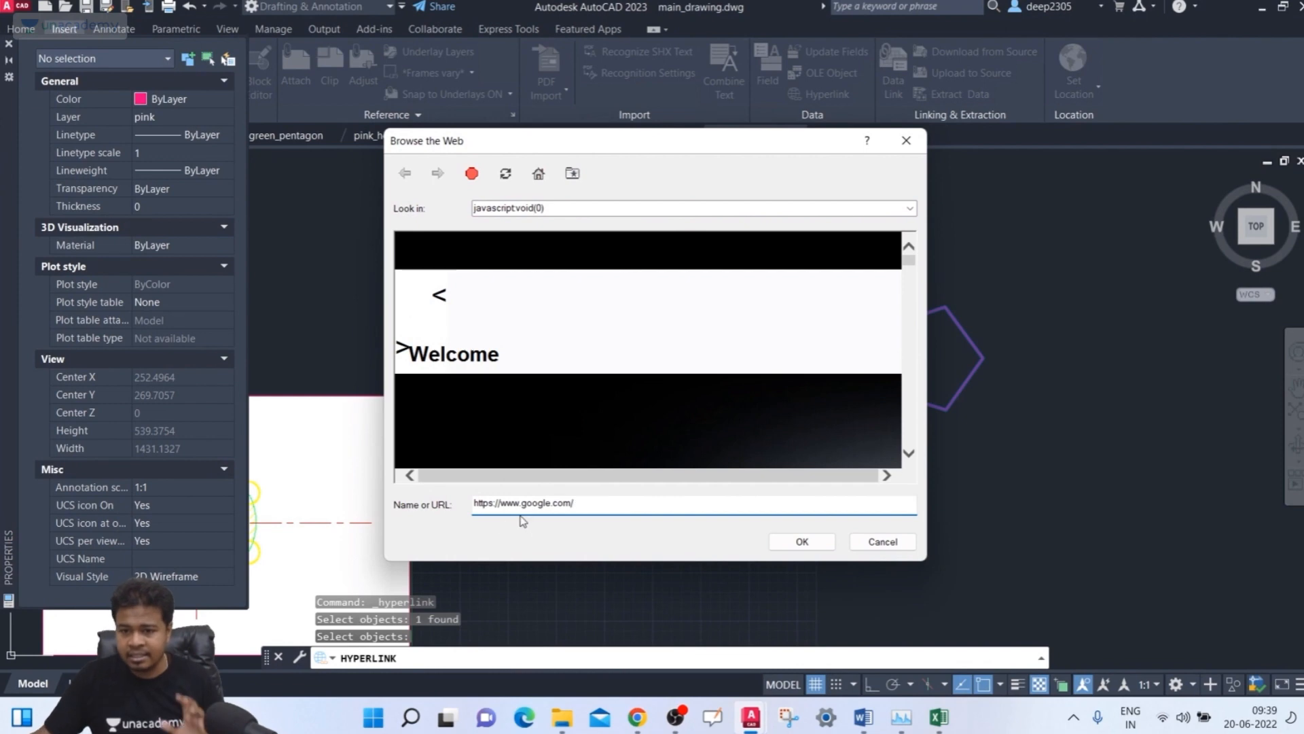
{"action": "left_click", "coordinate": [803, 541]}
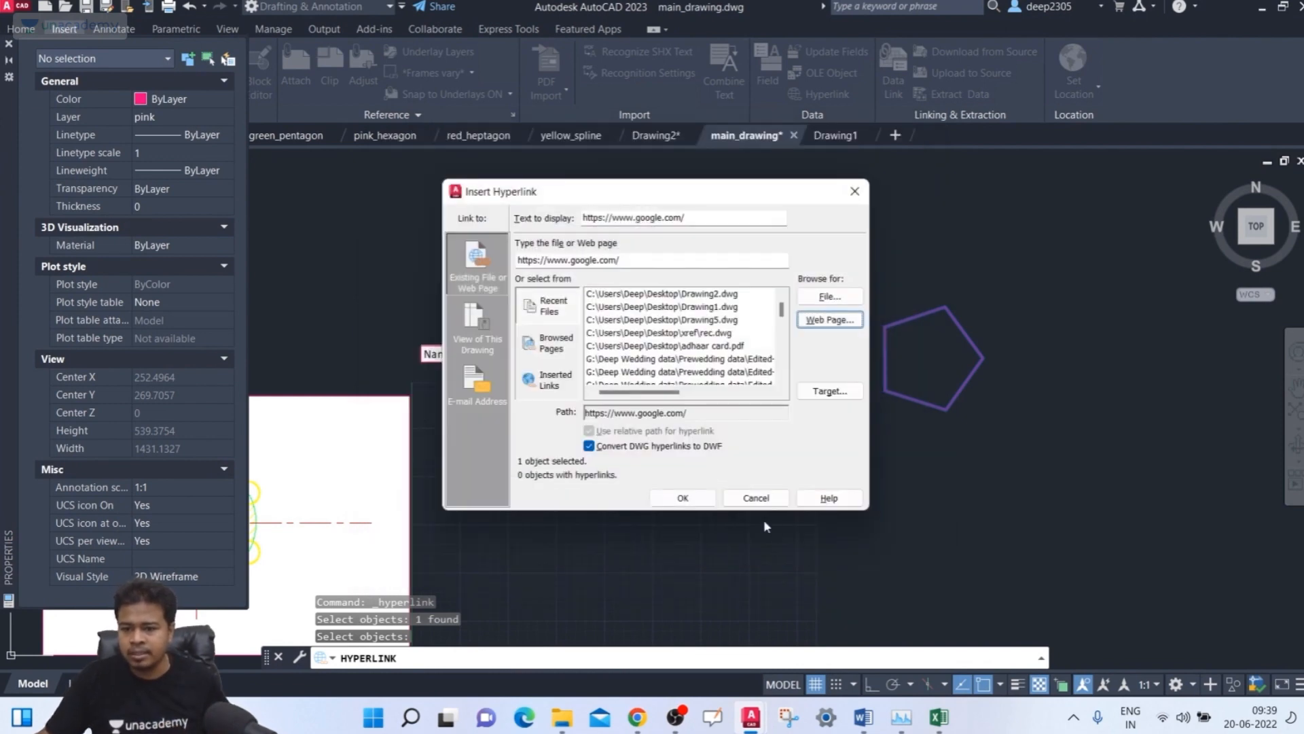
{"action": "left_click", "coordinate": [701, 503]}
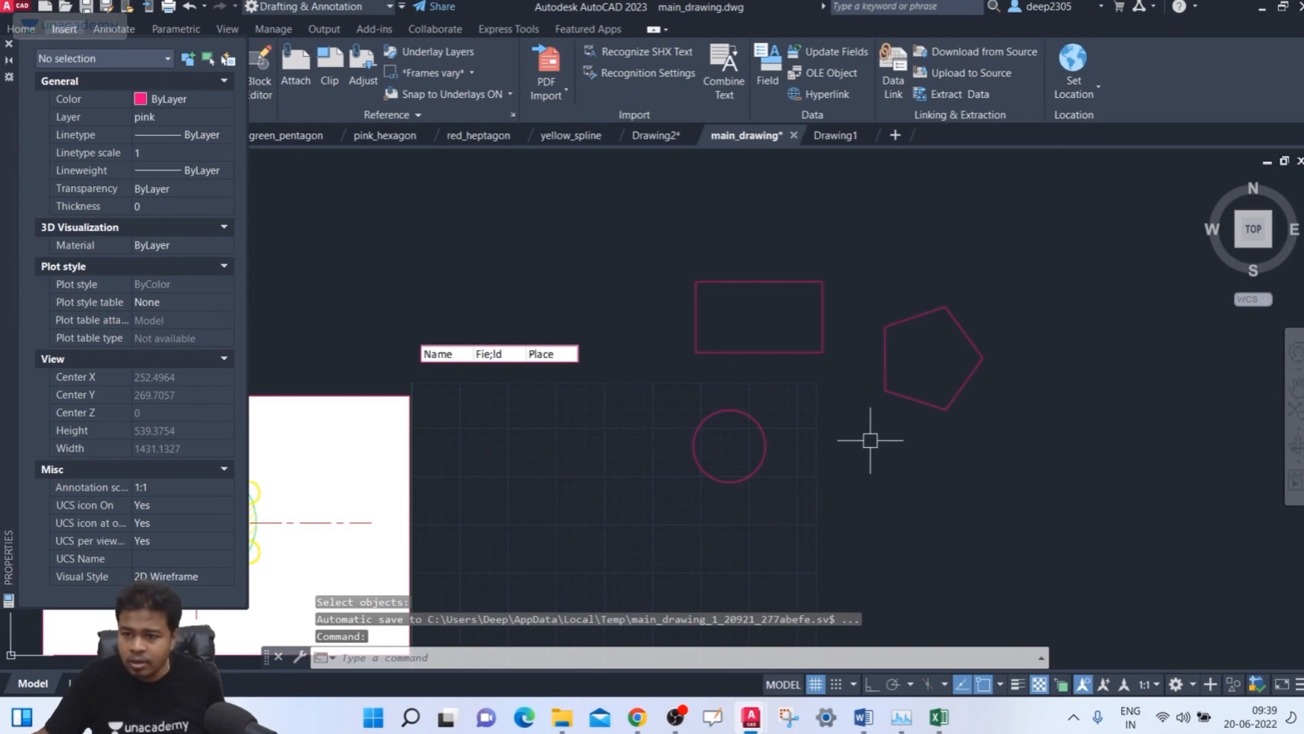
- Follow the pentagon's hyperlink to the Google page, then return to main_drawing
{"action": "left_click", "coordinate": [902, 398]}
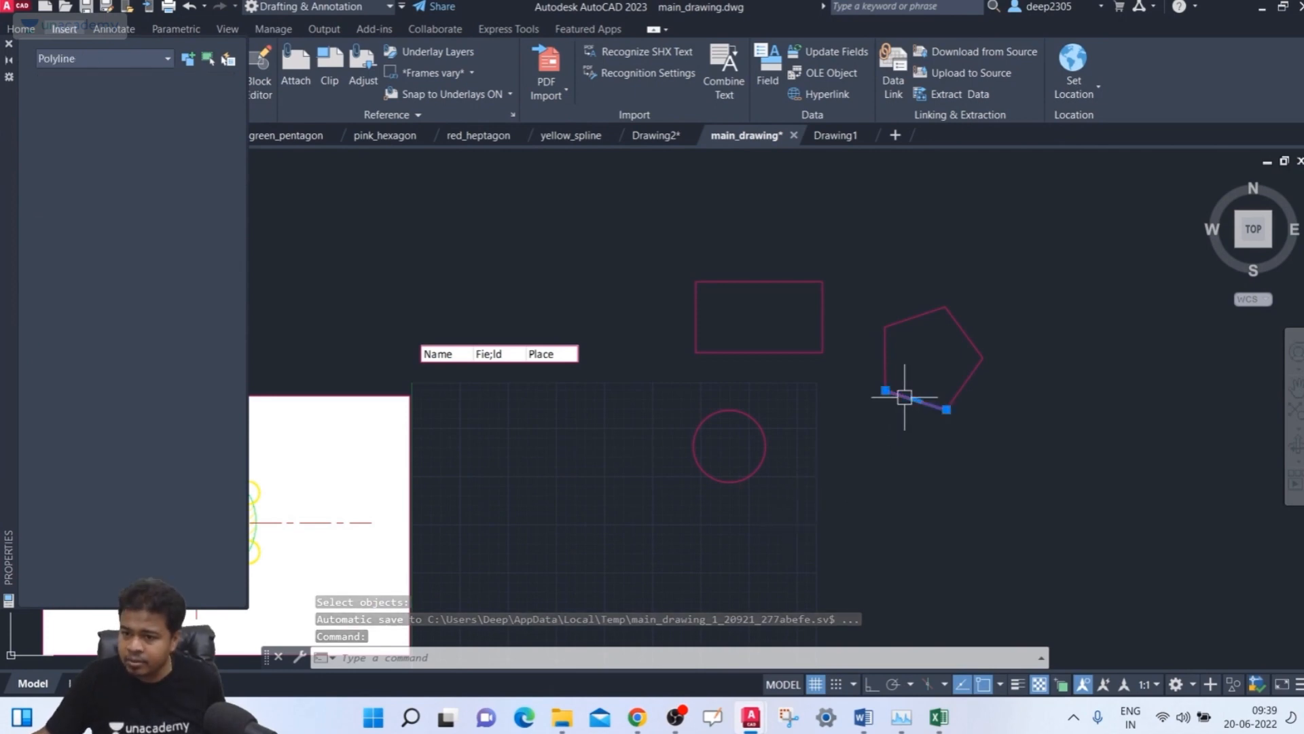
{"action": "left_click", "coordinate": [904, 398], "text": "ctrl"}
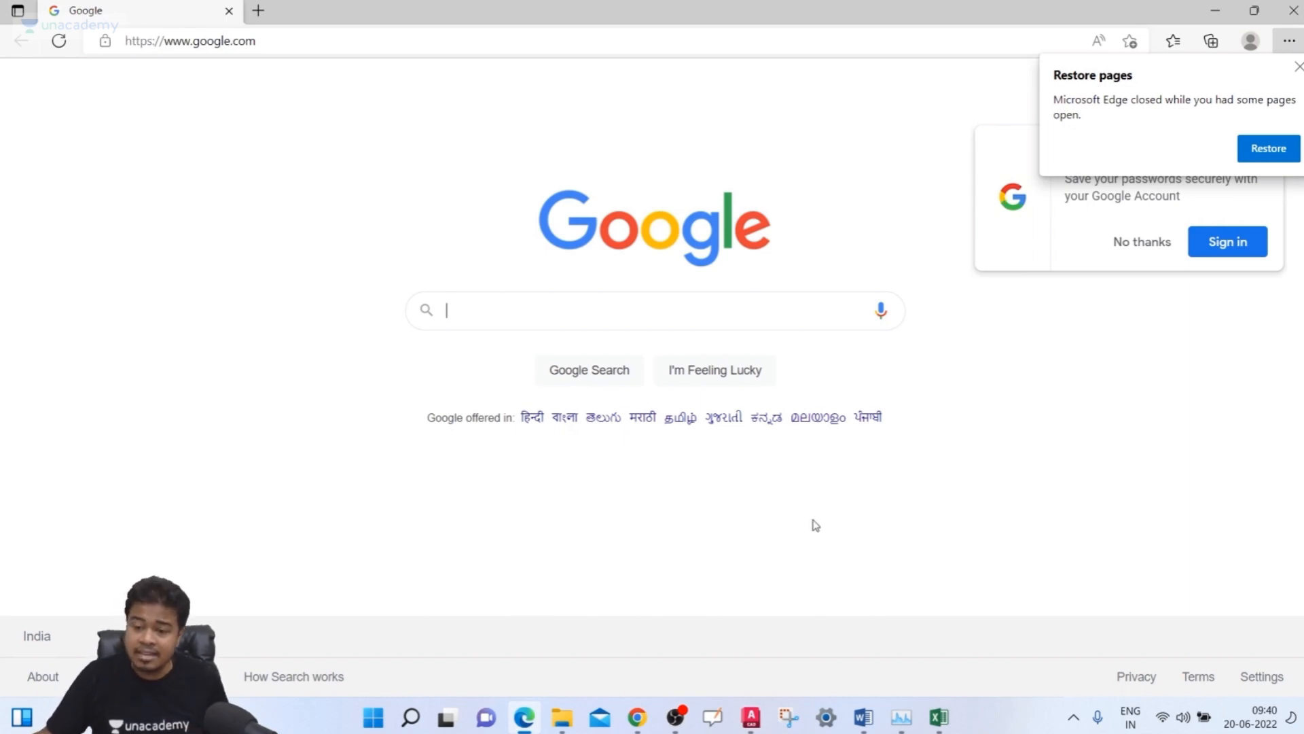
{"action": "left_click", "coordinate": [751, 717]}
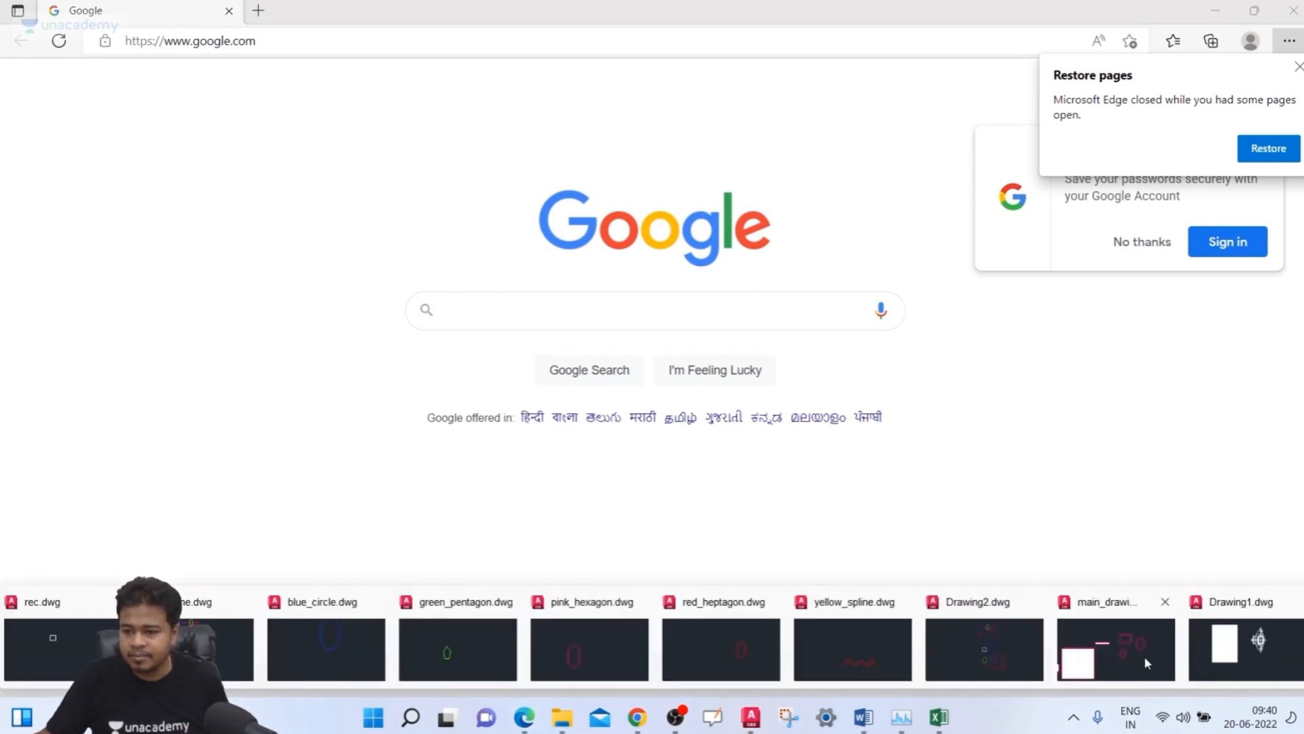
{"action": "left_click", "coordinate": [1144, 655]}
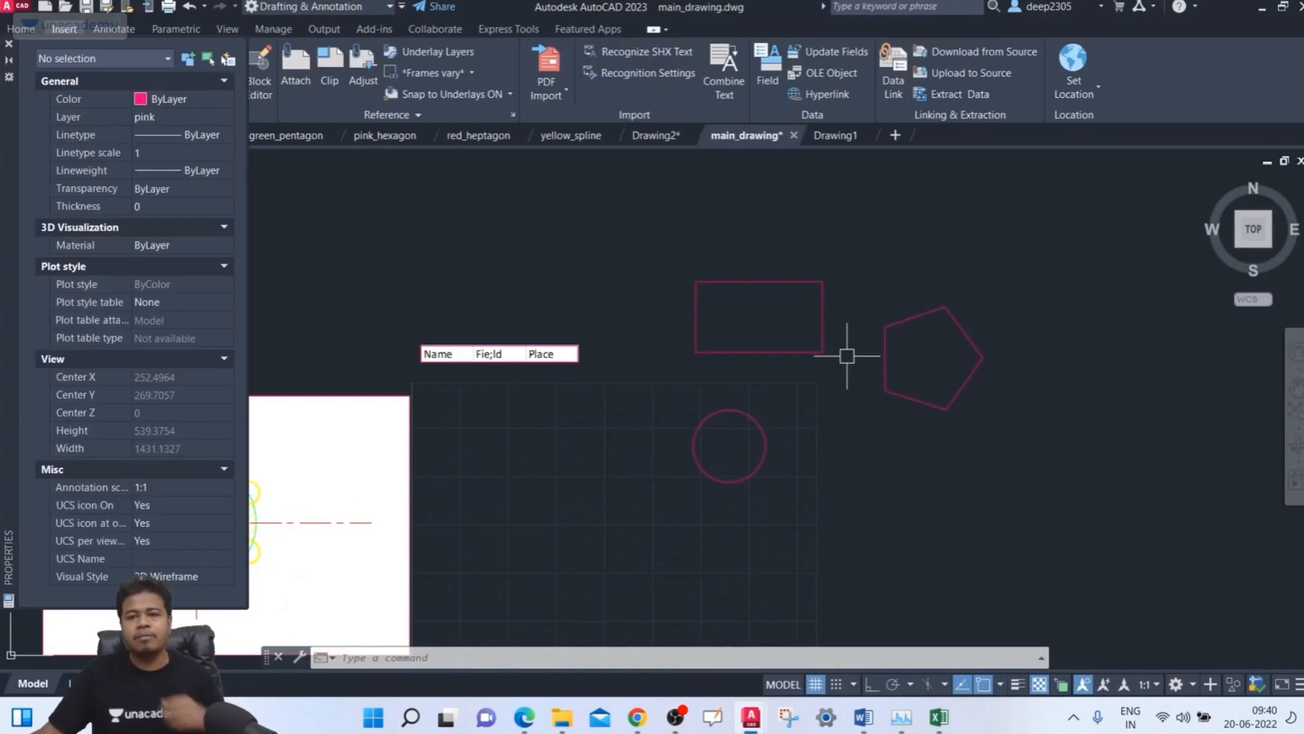
- Select the pentagon to examine the hyperlink entry in its properties, then clear the selection
{"action": "left_click", "coordinate": [1016, 345]}
{"action": "left_click", "coordinate": [962, 386]}
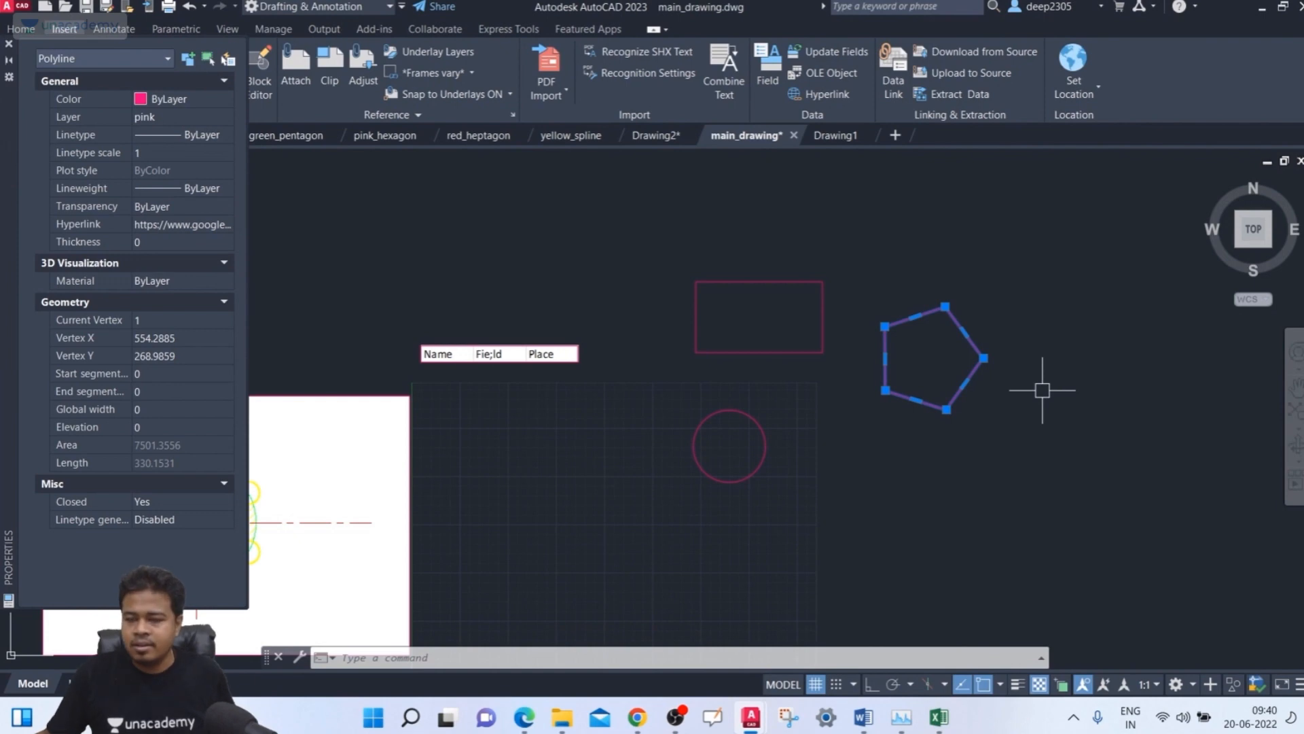
{"action": "key", "text": "Escape"}
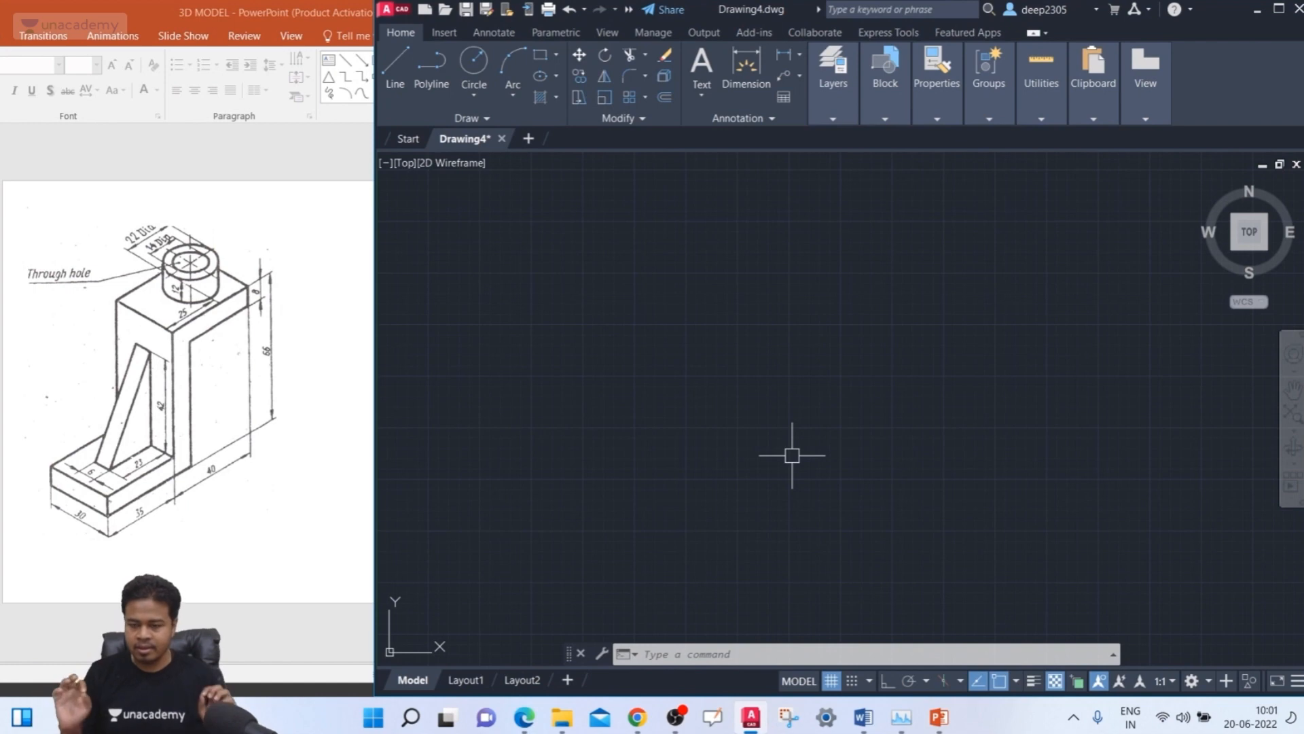
- View the polar tracking options in the Drafting Settings of Drawing4, then dismiss the dialog
{"action": "type", "text": "ds"}
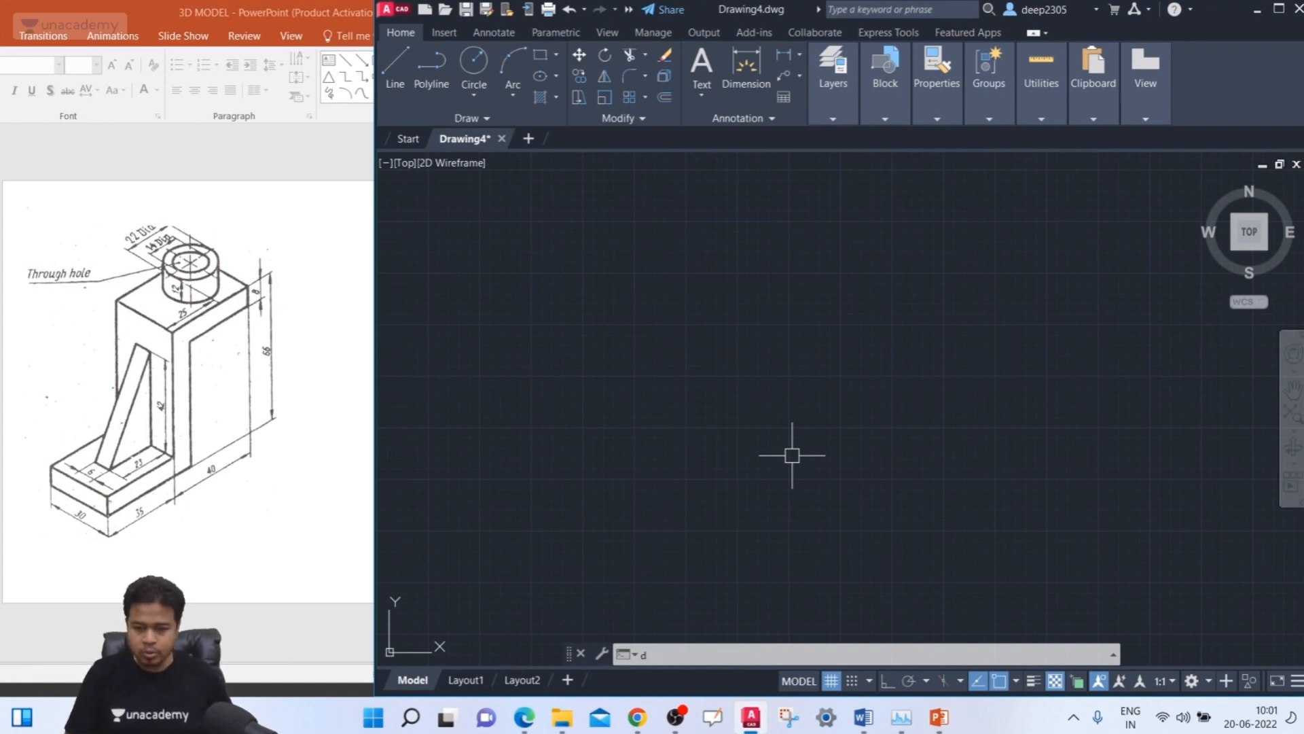
{"action": "key", "text": "Return"}
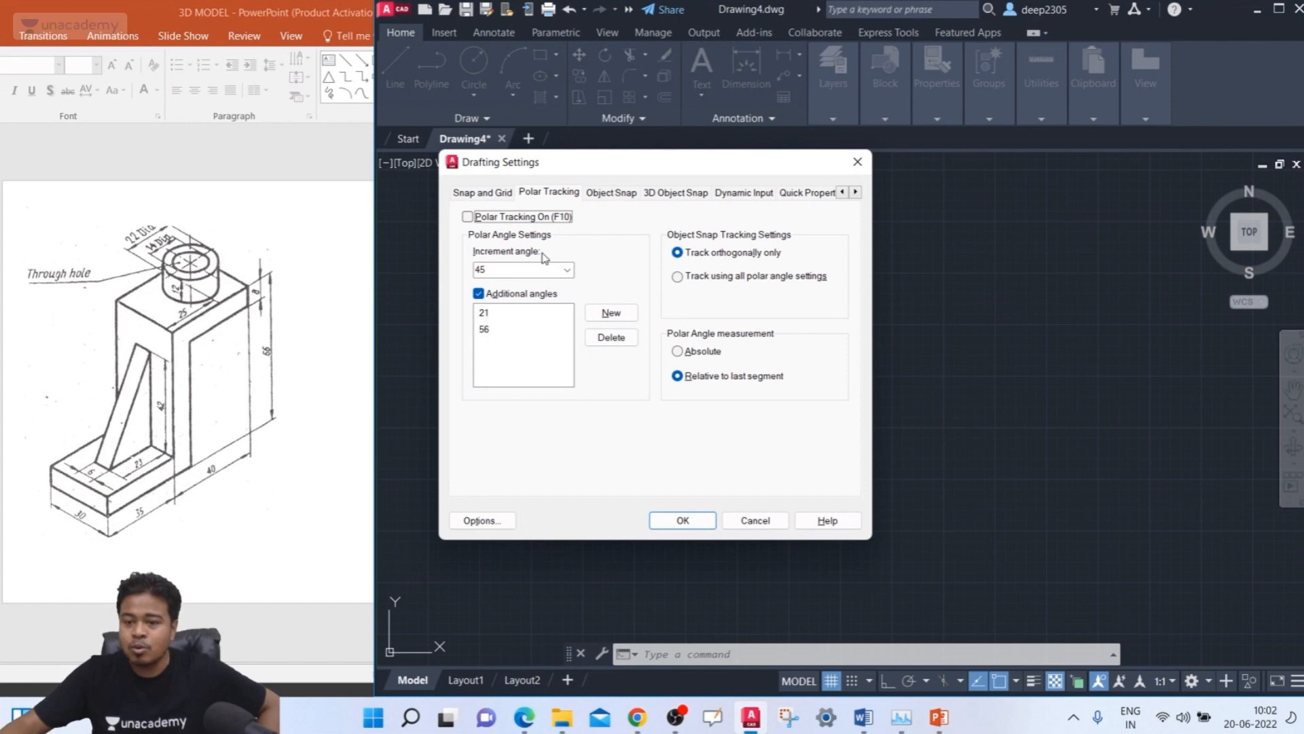
{"action": "key", "text": "Escape"}
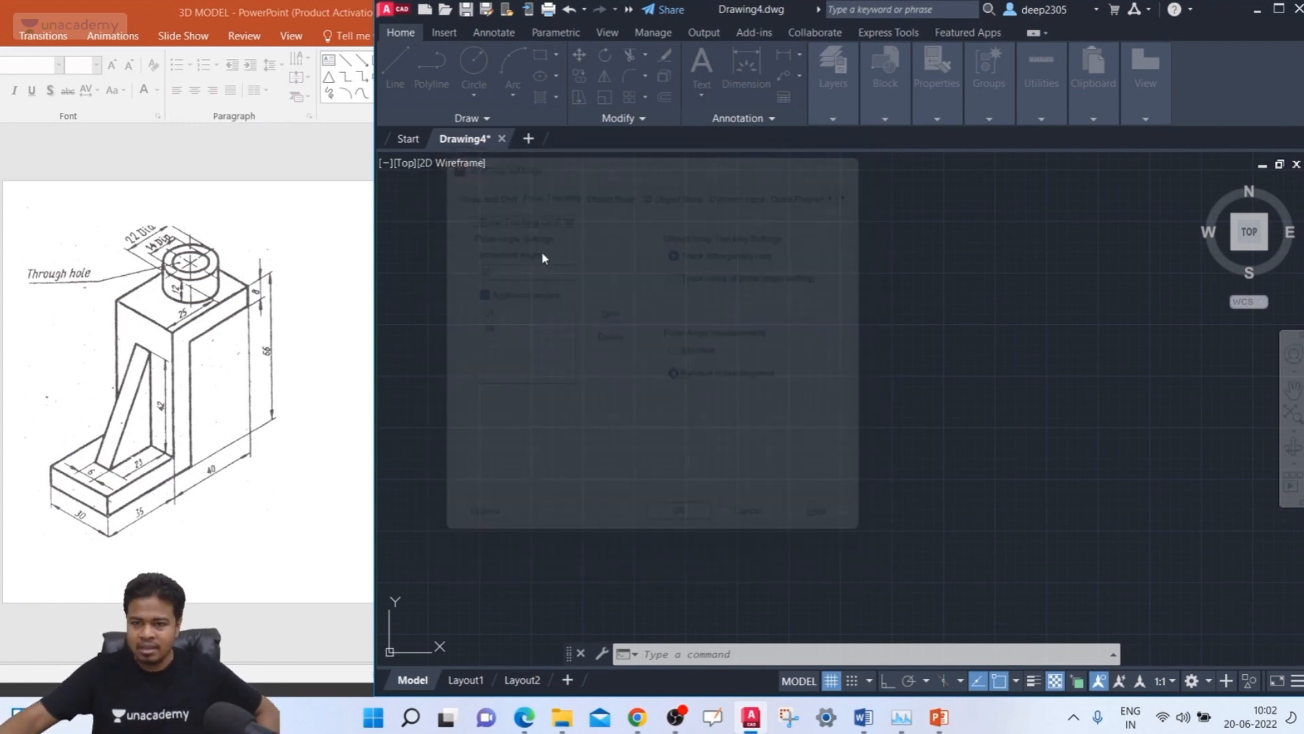
- Open the object snap settings with the OS command, review the snap modes and close the dialog
{"action": "type", "text": "d"}
{"action": "key", "text": "Return"}
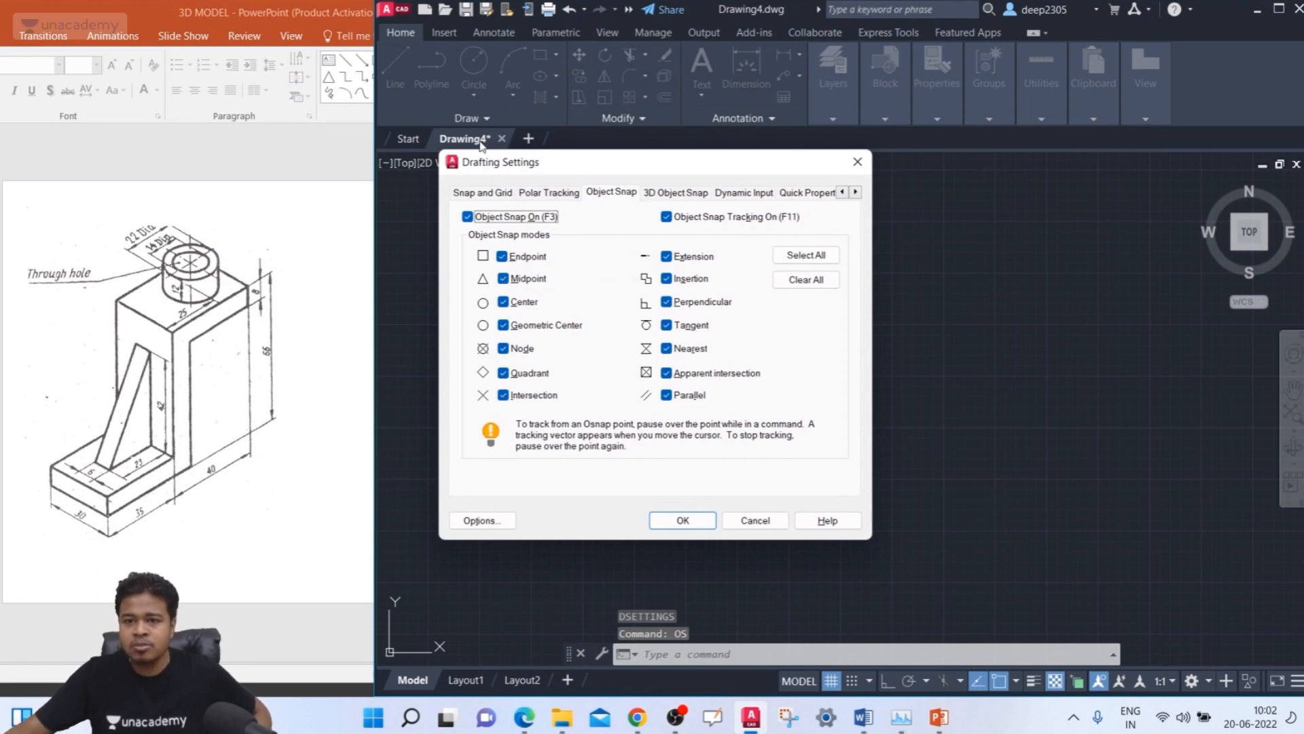
{"action": "key", "text": "ctrl"}
{"action": "key", "text": "ctrl"}
{"action": "key", "text": "ctrl"}
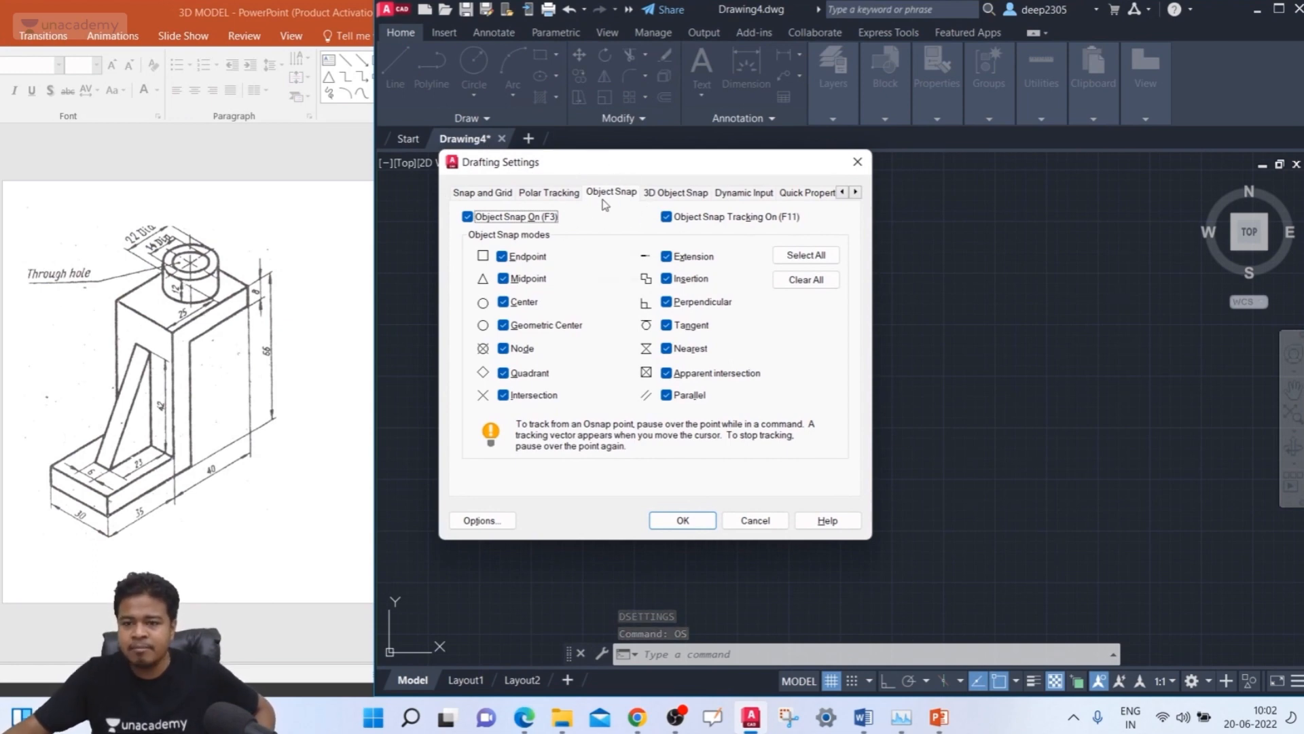
{"action": "key", "text": "Return"}
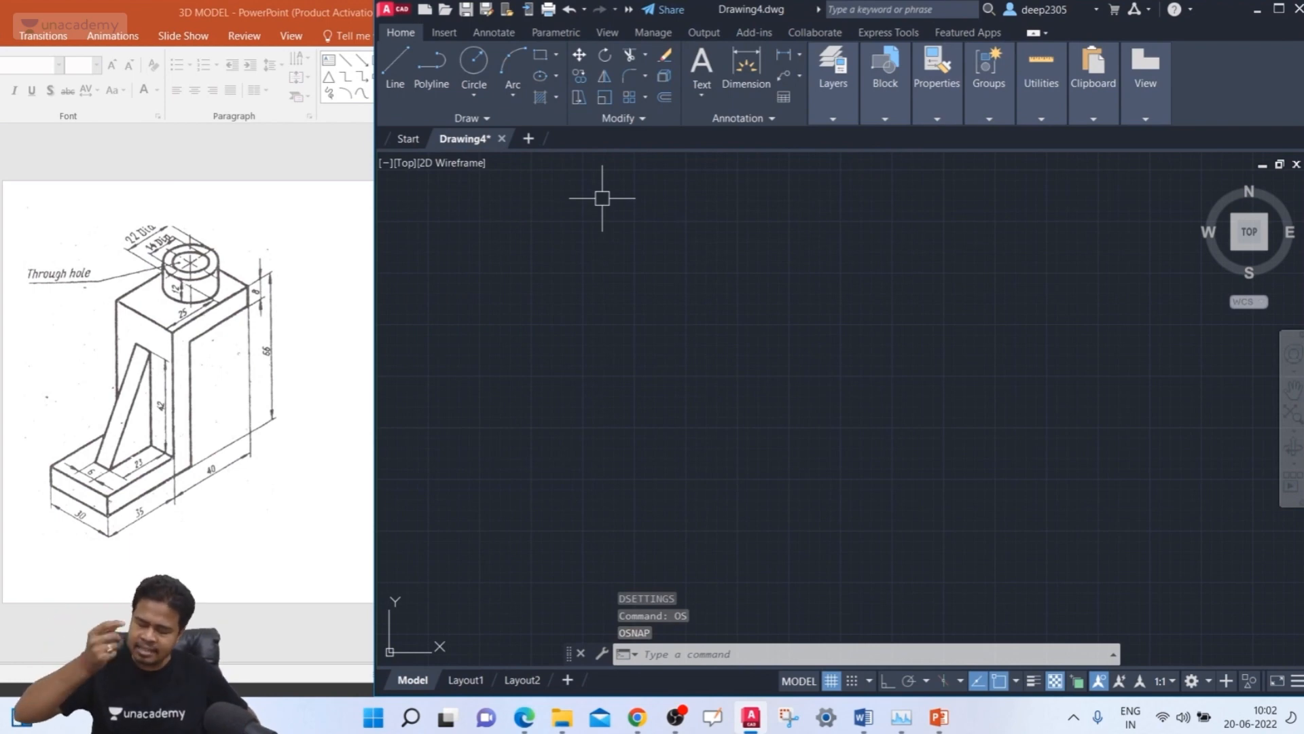
- Set the grid snap type to Isometric snap in the Drafting Settings
{"action": "type", "text": "ds"}
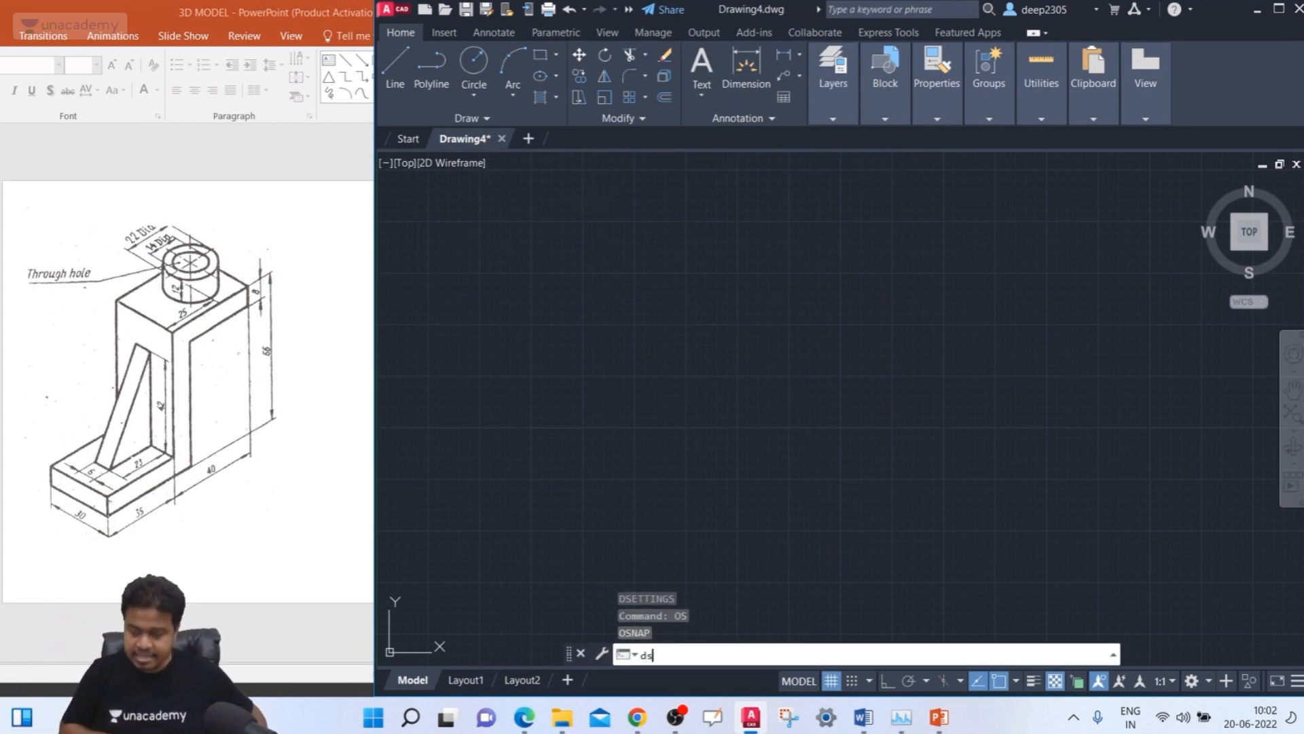
{"action": "key", "text": "Return"}
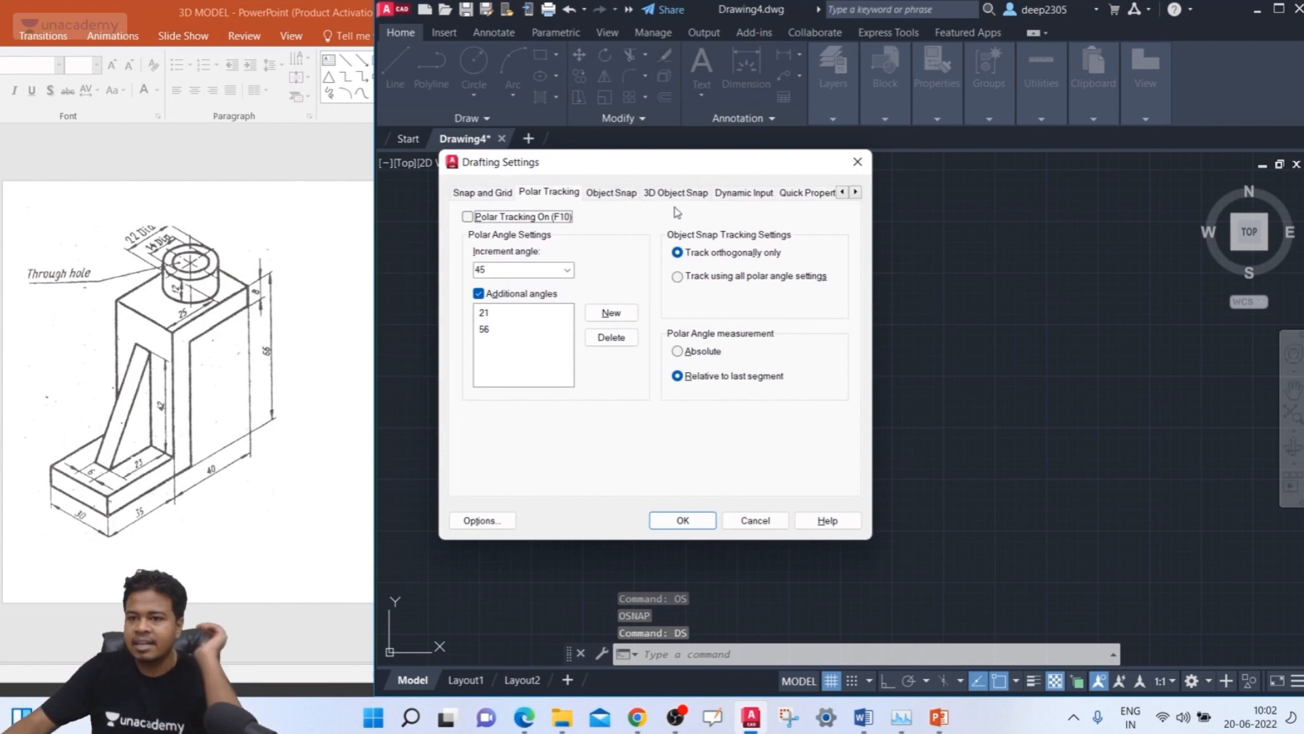
{"action": "left_click", "coordinate": [509, 194]}
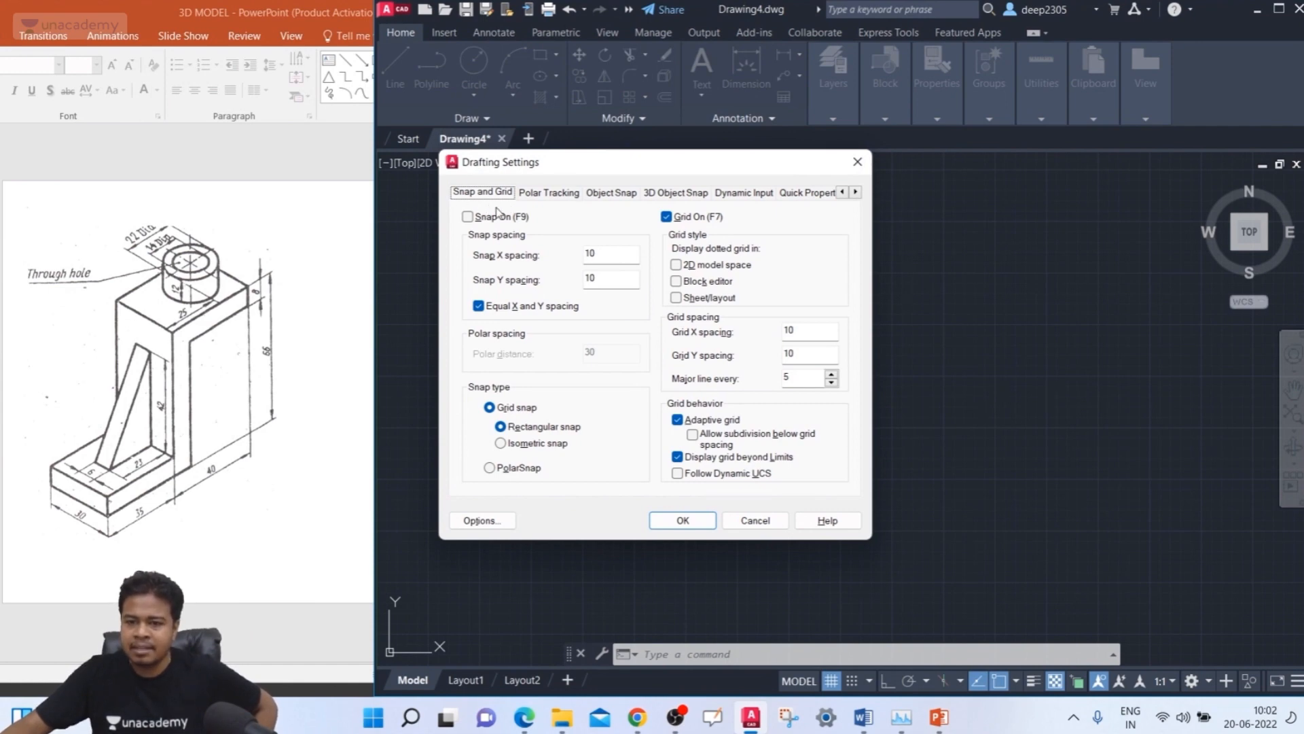
{"action": "left_click", "coordinate": [511, 445]}
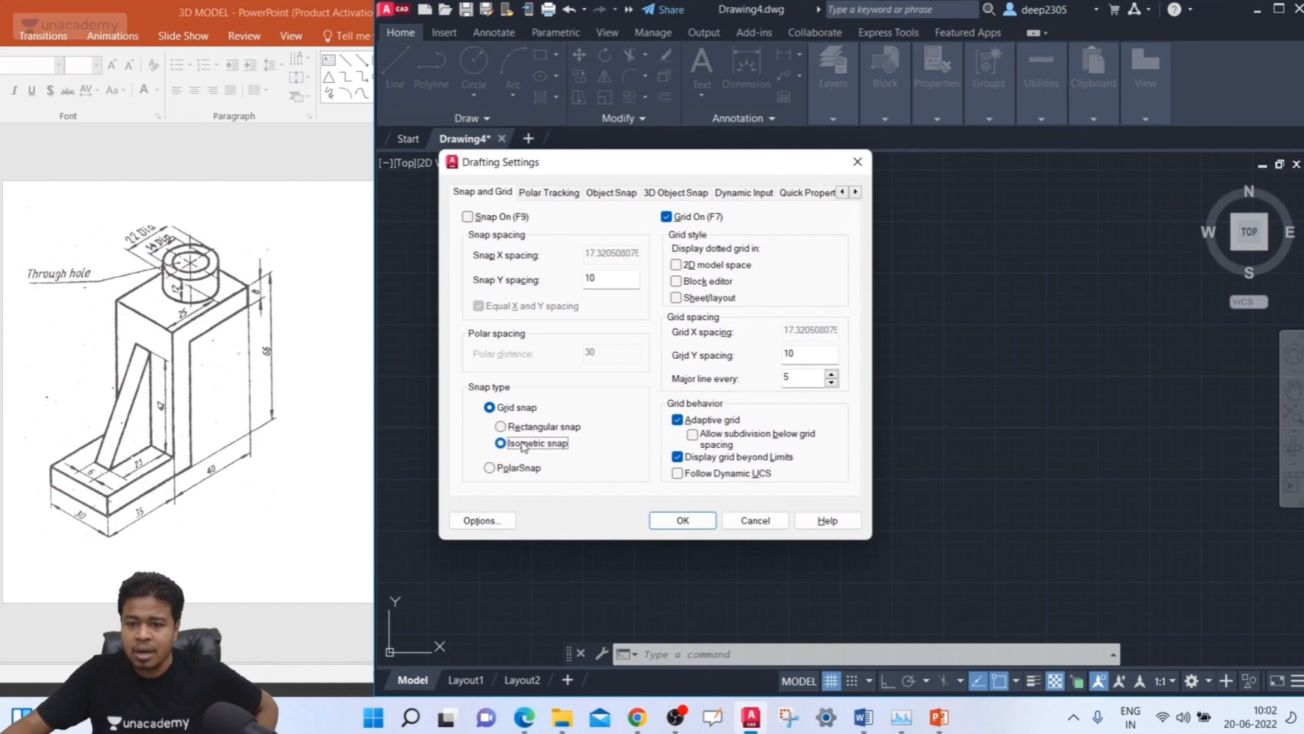
{"action": "left_click", "coordinate": [682, 520]}
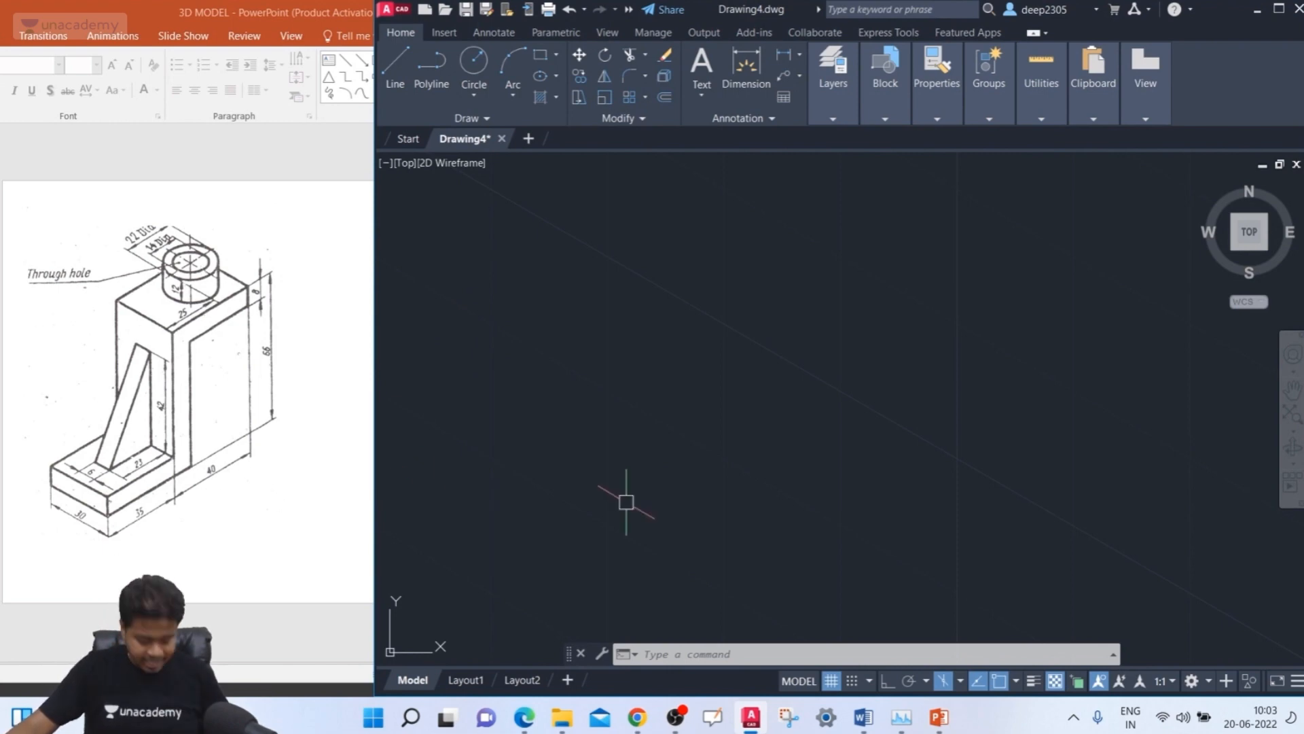
- Review the Snap and Grid settings in Drafting Settings with Isometric snap selected, and accept them
{"action": "type", "text": "ds"}
{"action": "key", "text": "Return"}
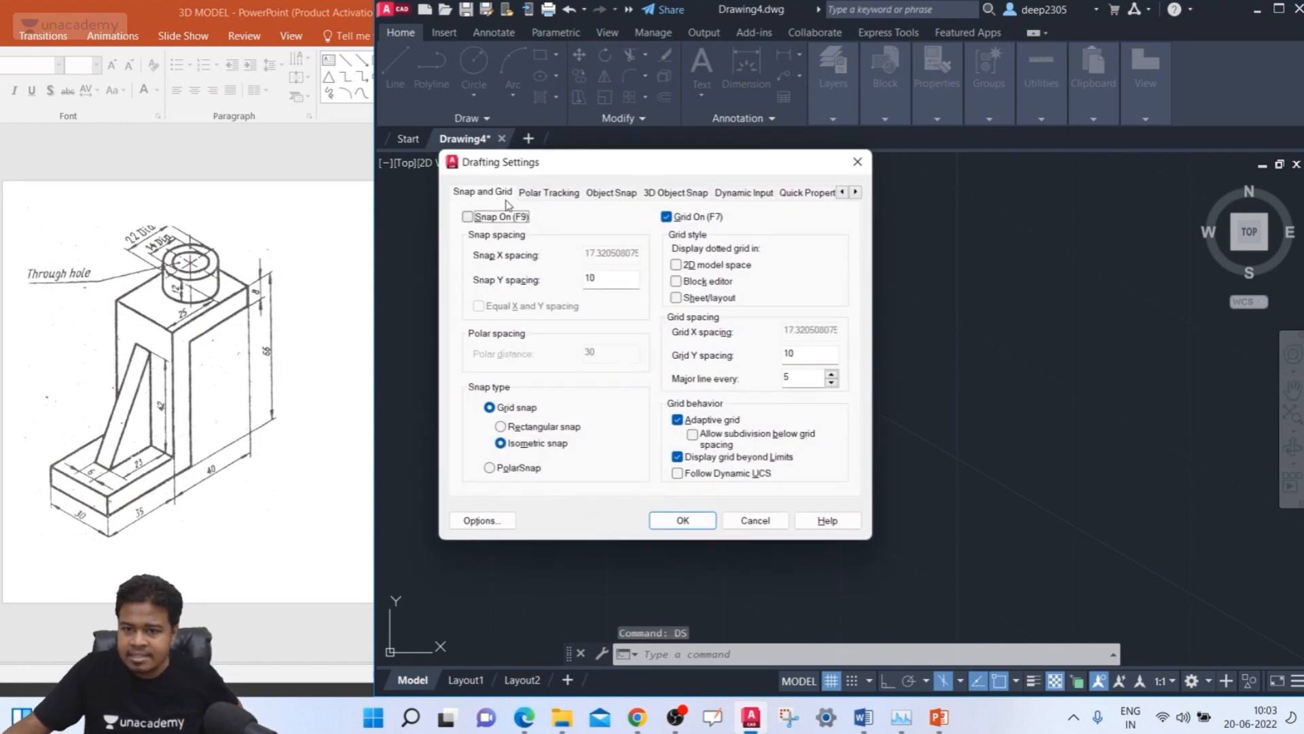
{"action": "left_click", "coordinate": [474, 197]}
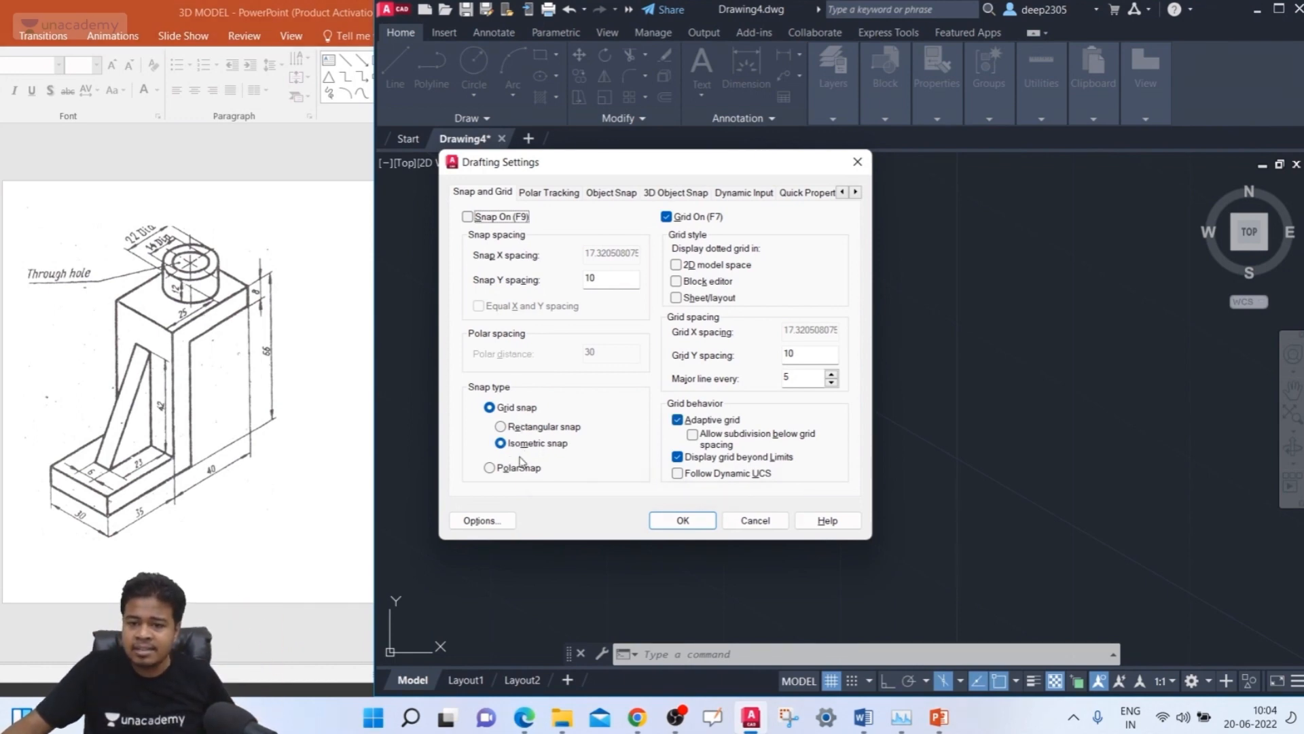
{"action": "left_click", "coordinate": [684, 519]}
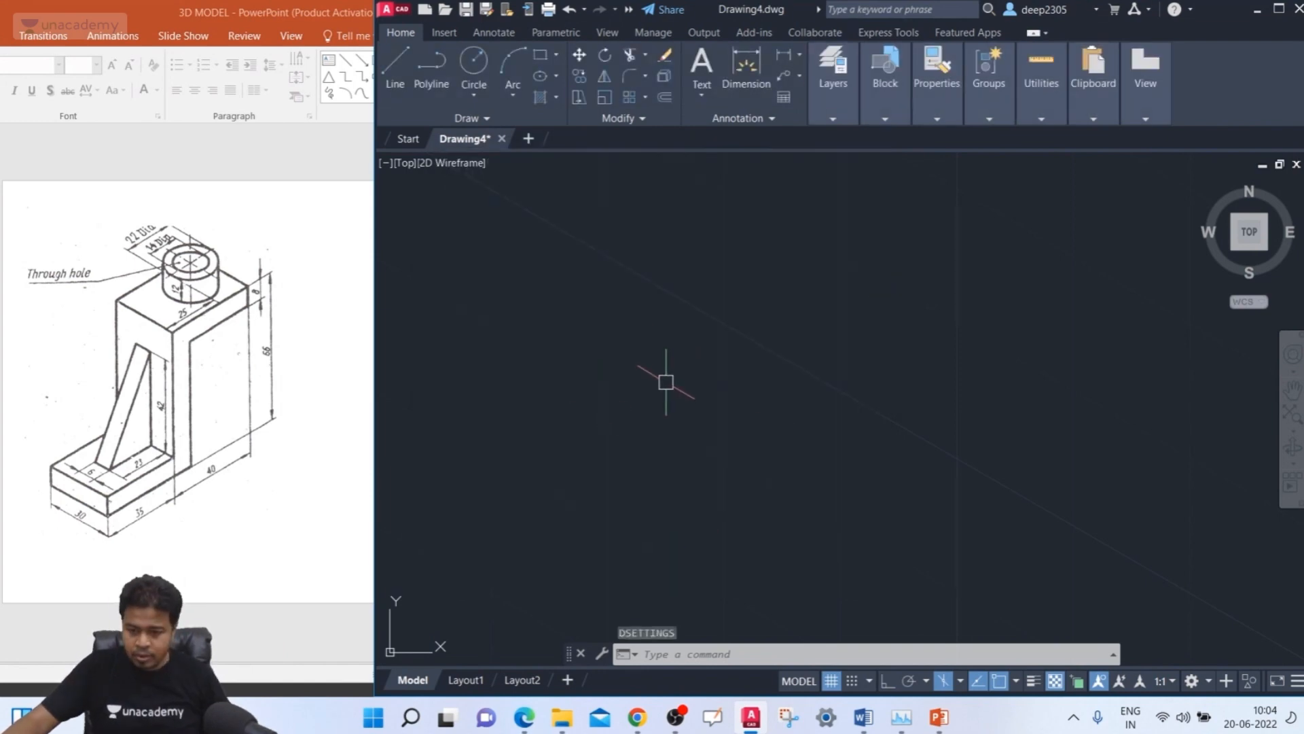
- With Ortho on, draw the bracket base's lower end edge as a 30-unit line at 330°
{"action": "type", "text": "l"}
{"action": "key", "text": "Return"}
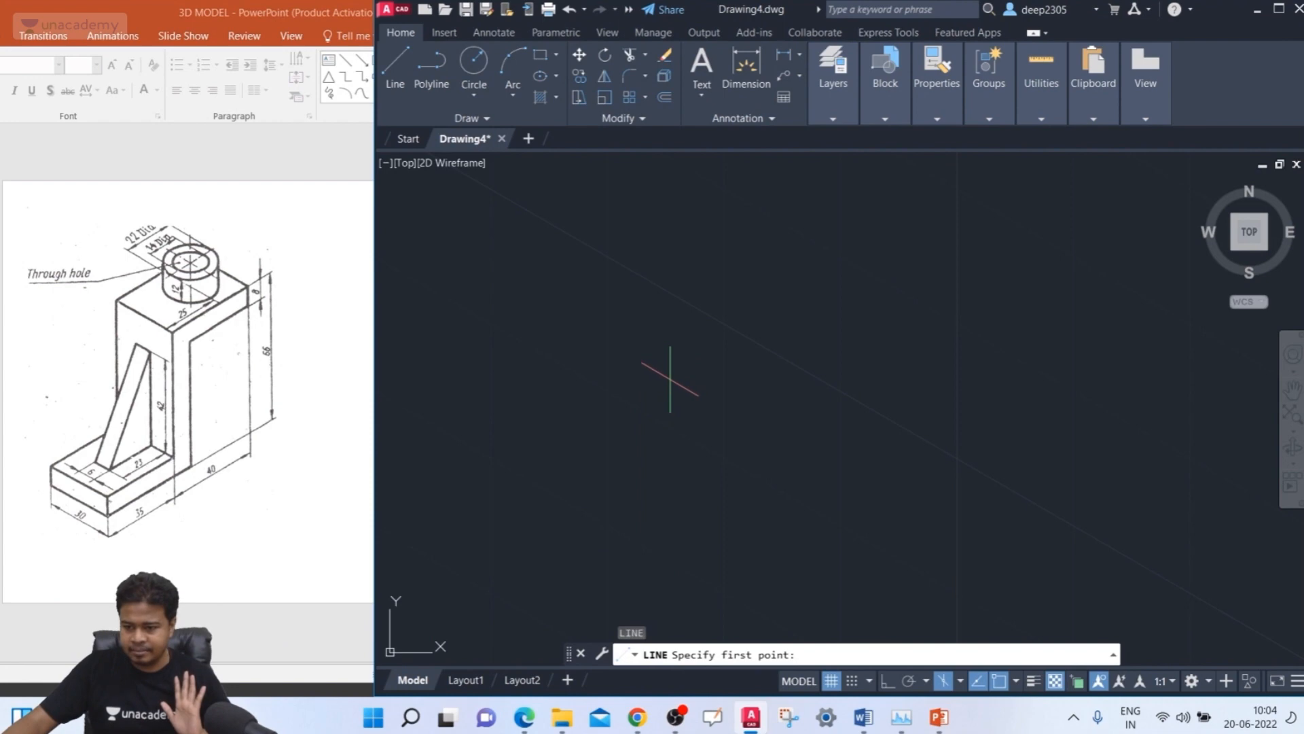
{"action": "left_click", "coordinate": [888, 681]}
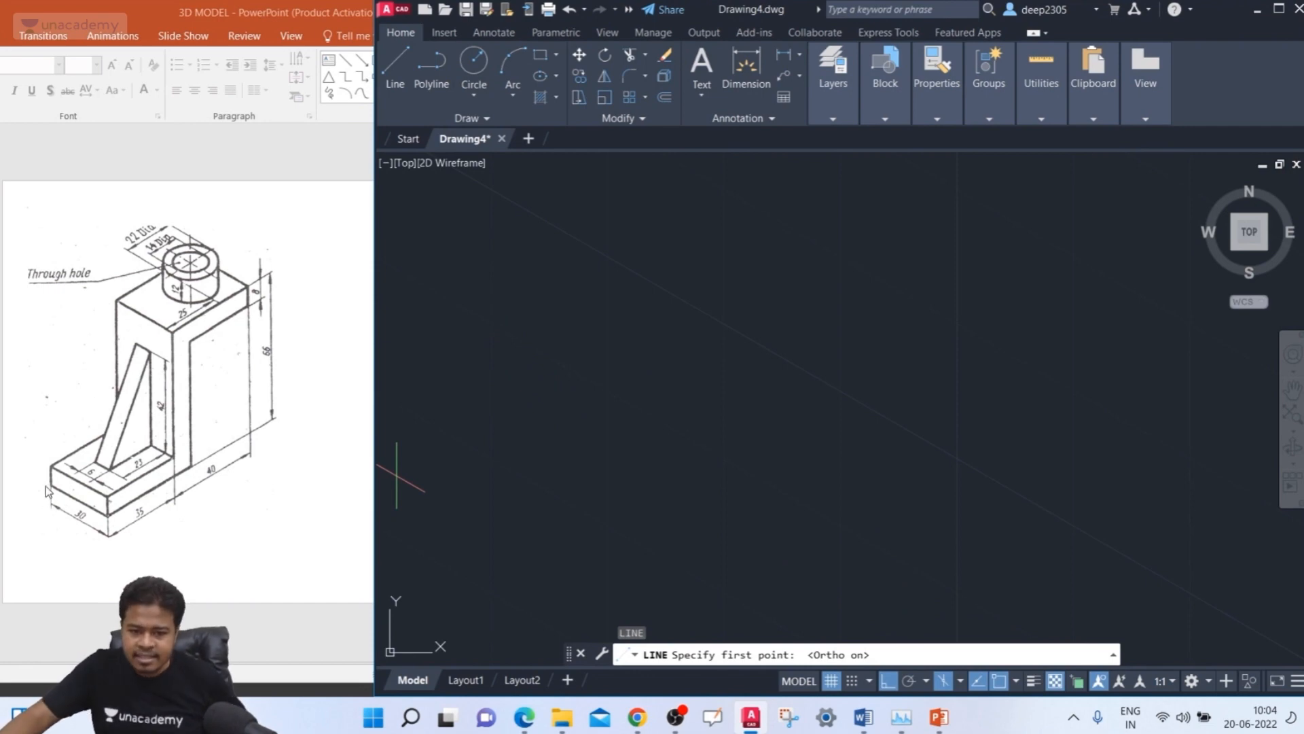
{"action": "left_click", "coordinate": [569, 391]}
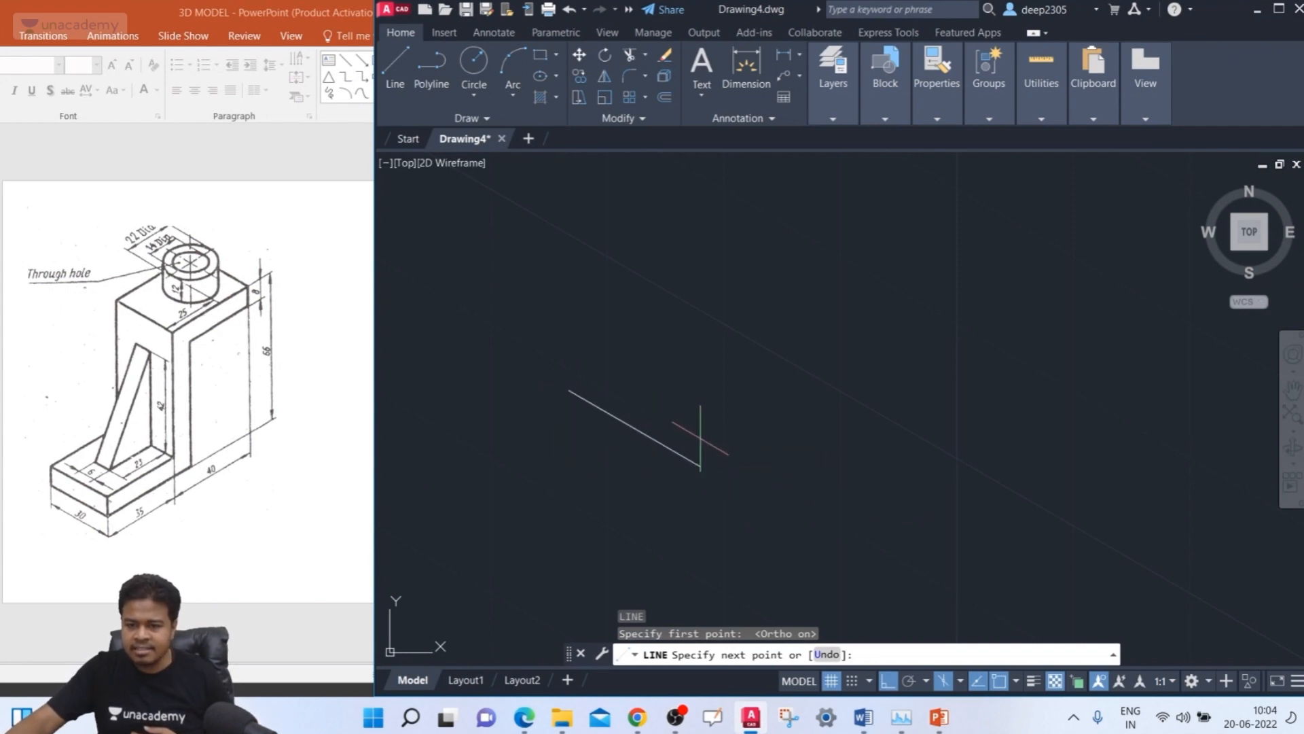
{"action": "type", "text": "30"}
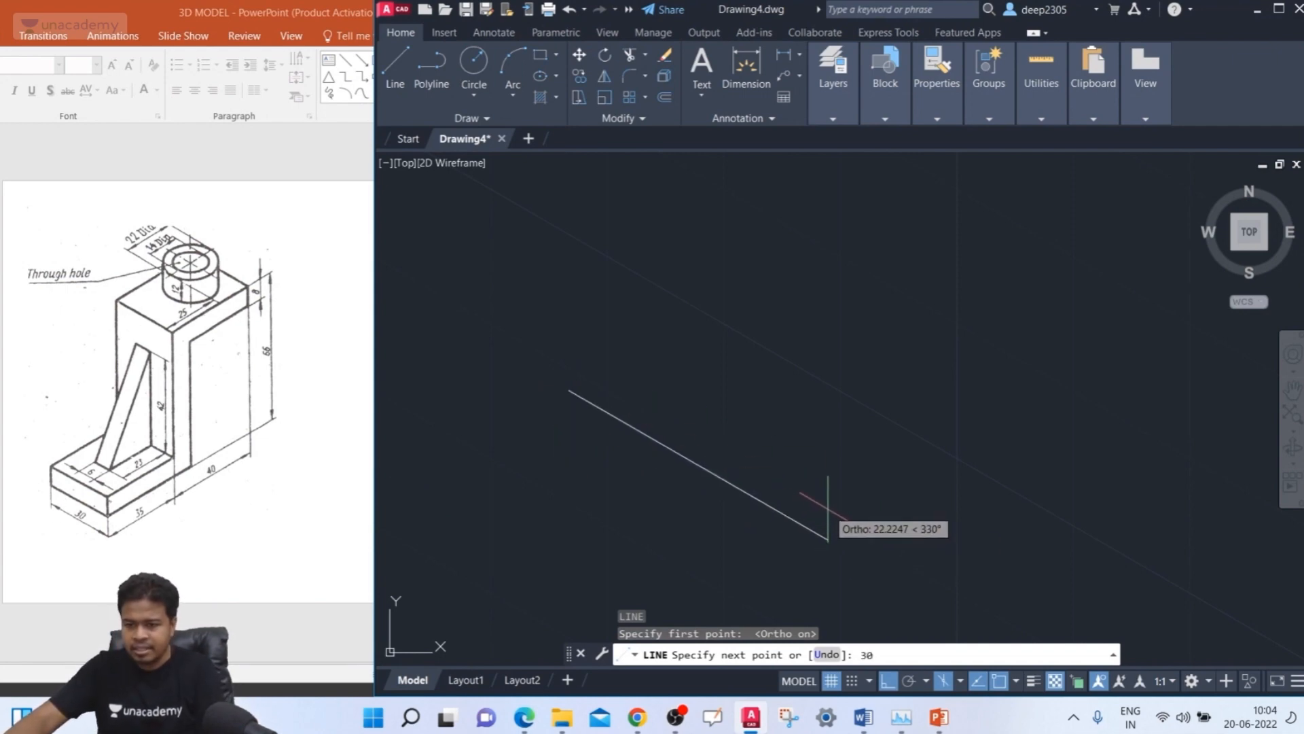
{"action": "key", "text": "Return"}
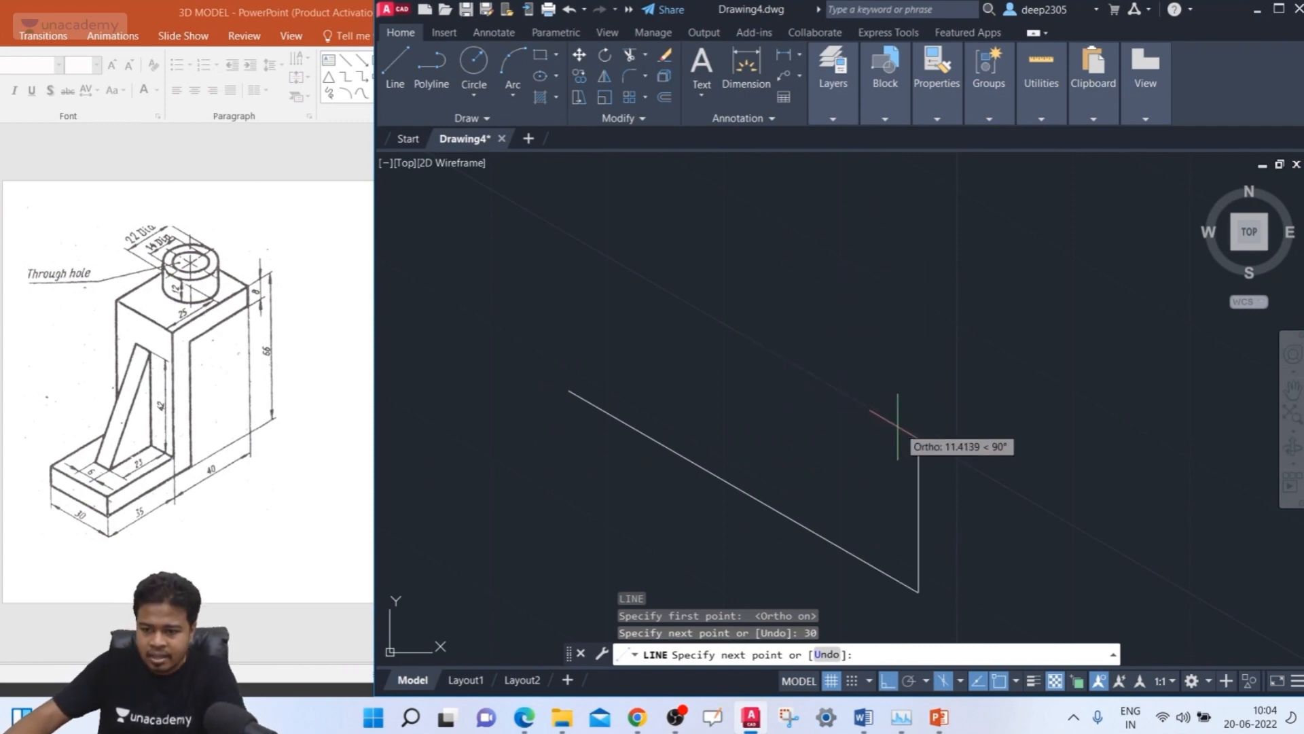
- Cycle through the isoplanes to Isoplane Top and continue the line 35 units at 30° for the base's long lower edge
{"action": "middle_click_drag", "start_coordinate": [887, 405], "coordinate": [862, 343]}
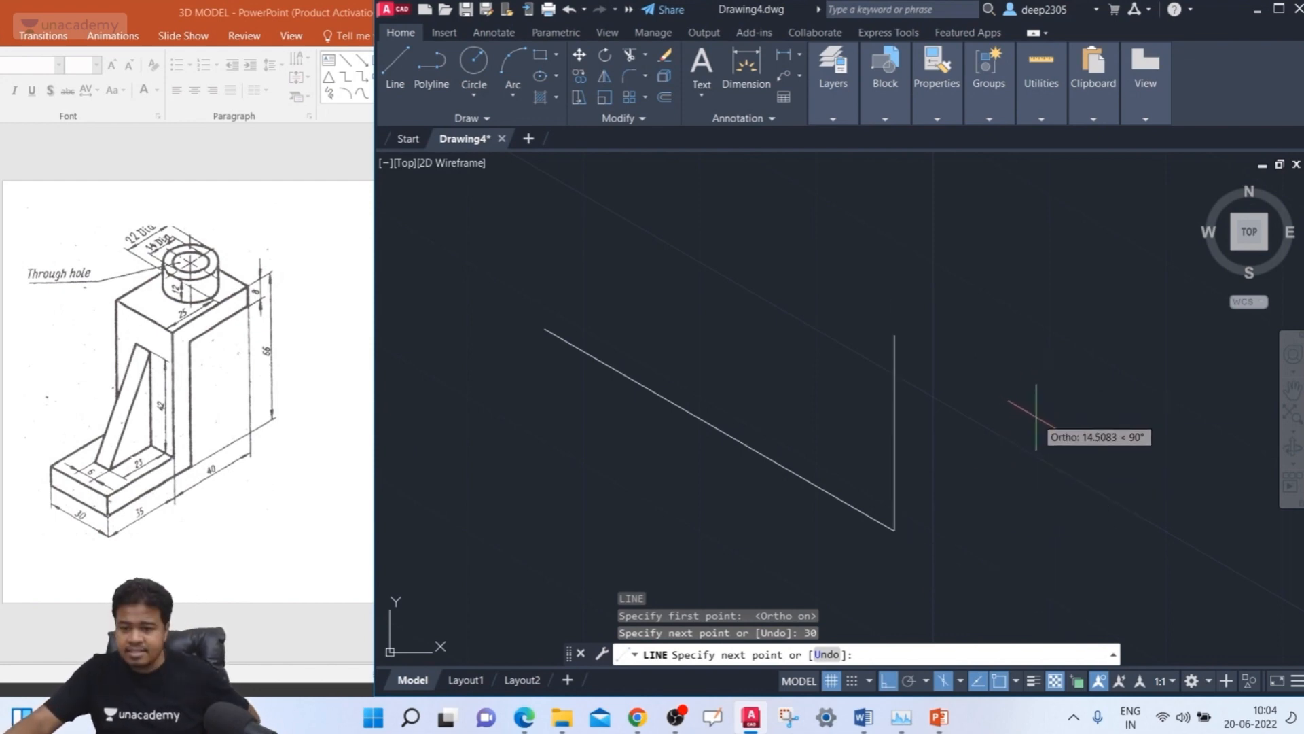
{"action": "key", "text": "F4"}
{"action": "key", "text": "F4"}
{"action": "key", "text": "F5"}
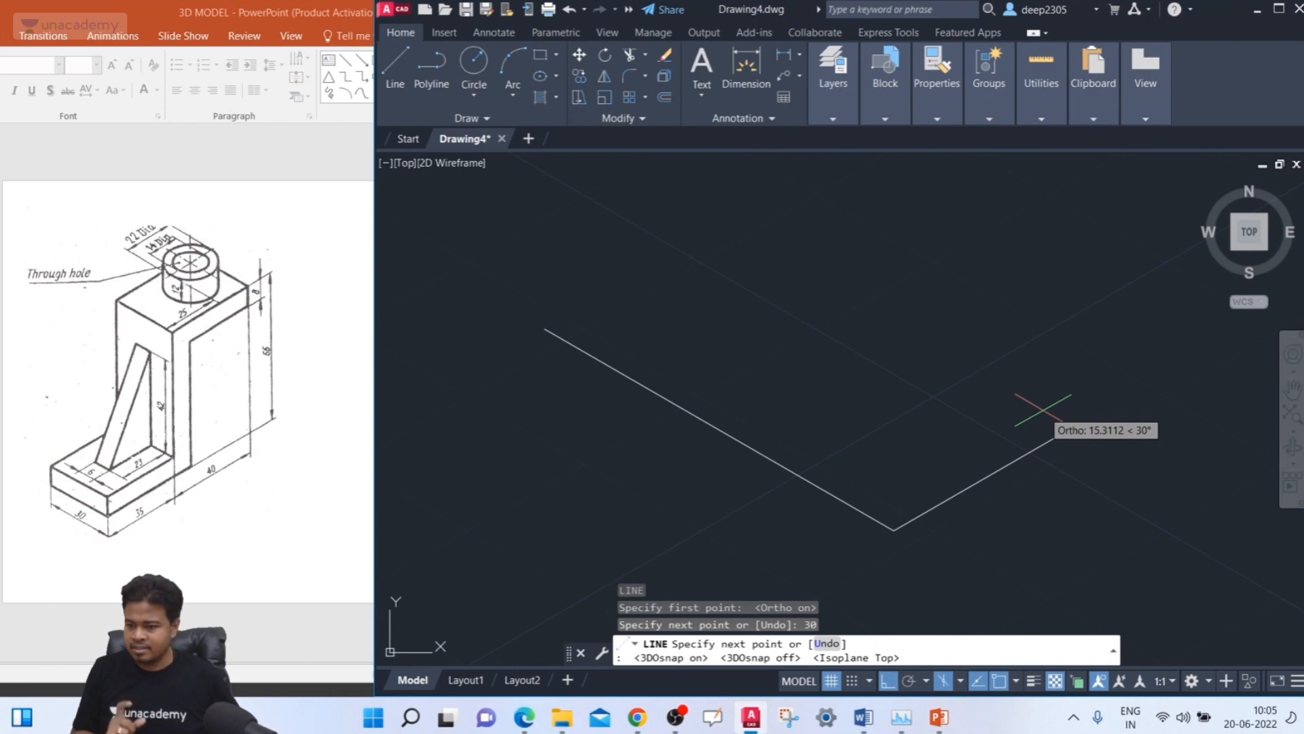
{"action": "key", "text": "F5"}
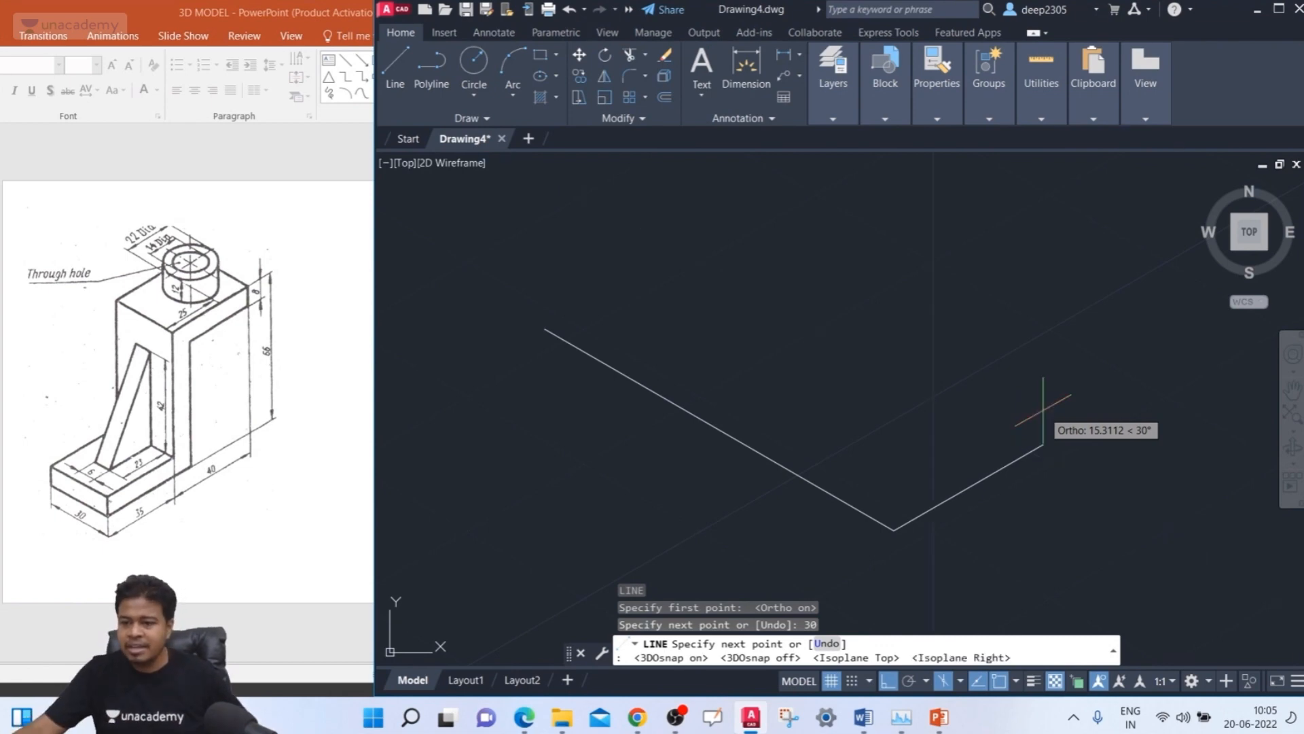
{"action": "key", "text": "F5"}
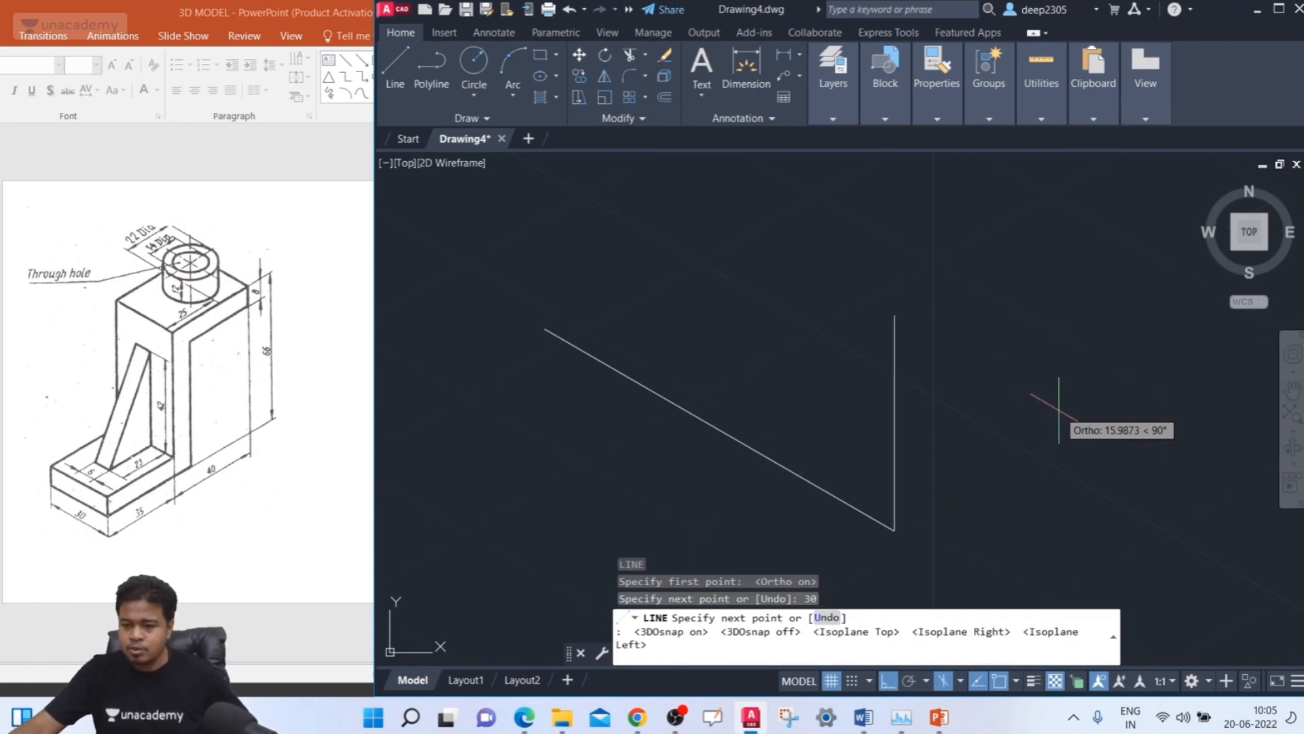
{"action": "key", "text": "F5"}
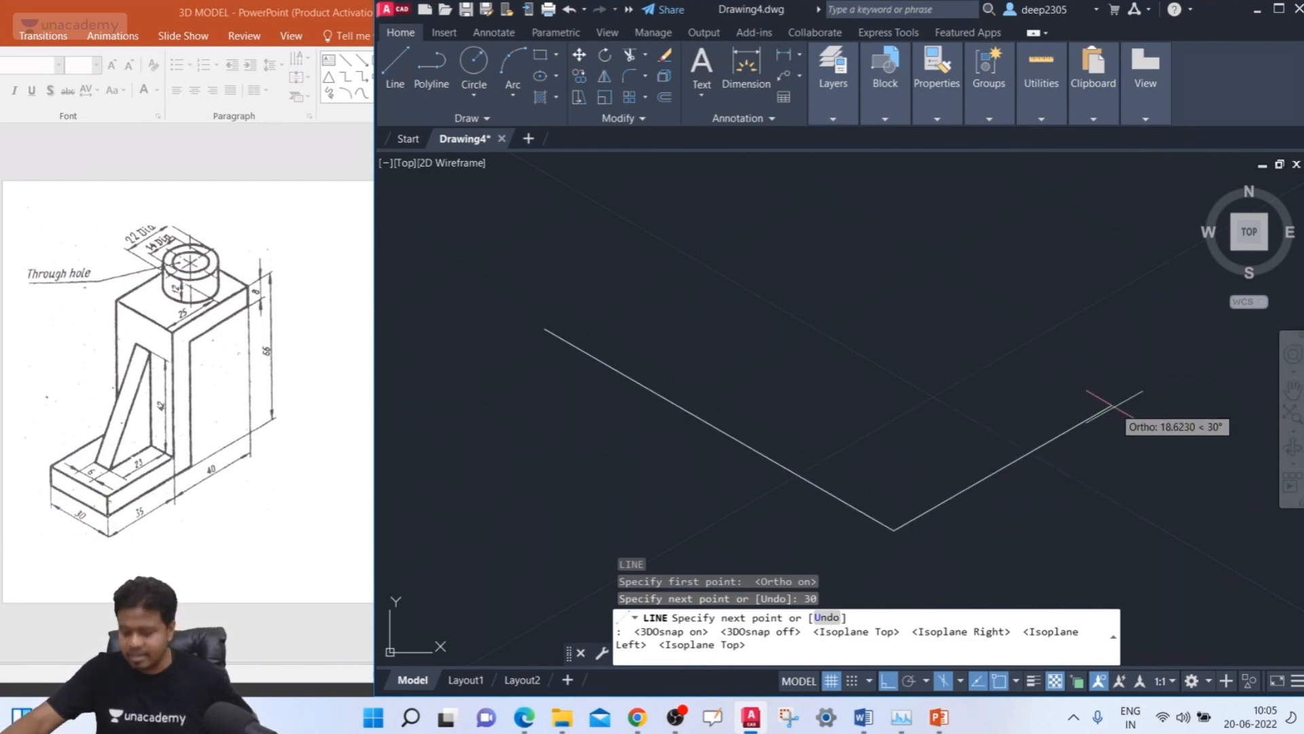
{"action": "type", "text": "35"}
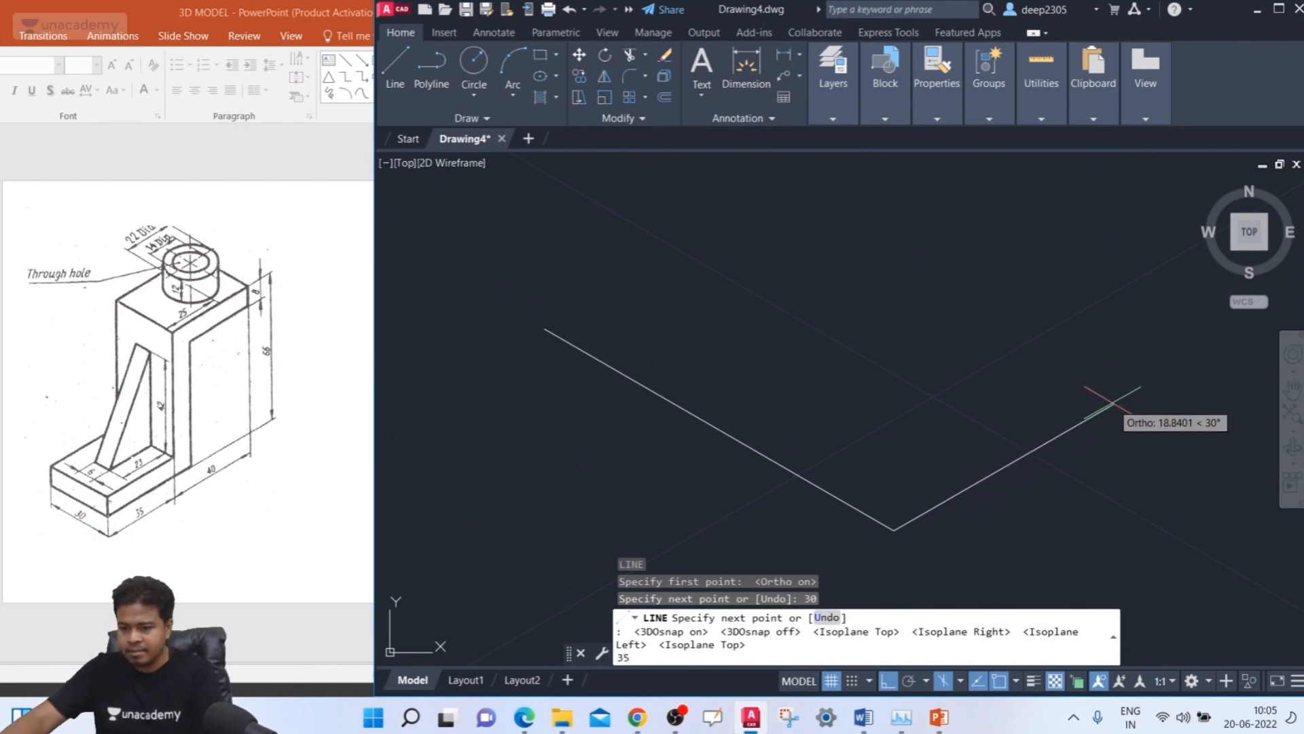
{"action": "key", "text": "Return"}
- Extend the lower edge 8 units at 30°, and on Isoplane Right continue the line 58 units straight up
{"action": "scroll", "coordinate": [1107, 401], "scroll_direction": "down", "scroll_amount": 4}
{"action": "middle_click_drag", "start_coordinate": [1107, 401], "coordinate": [863, 458]}
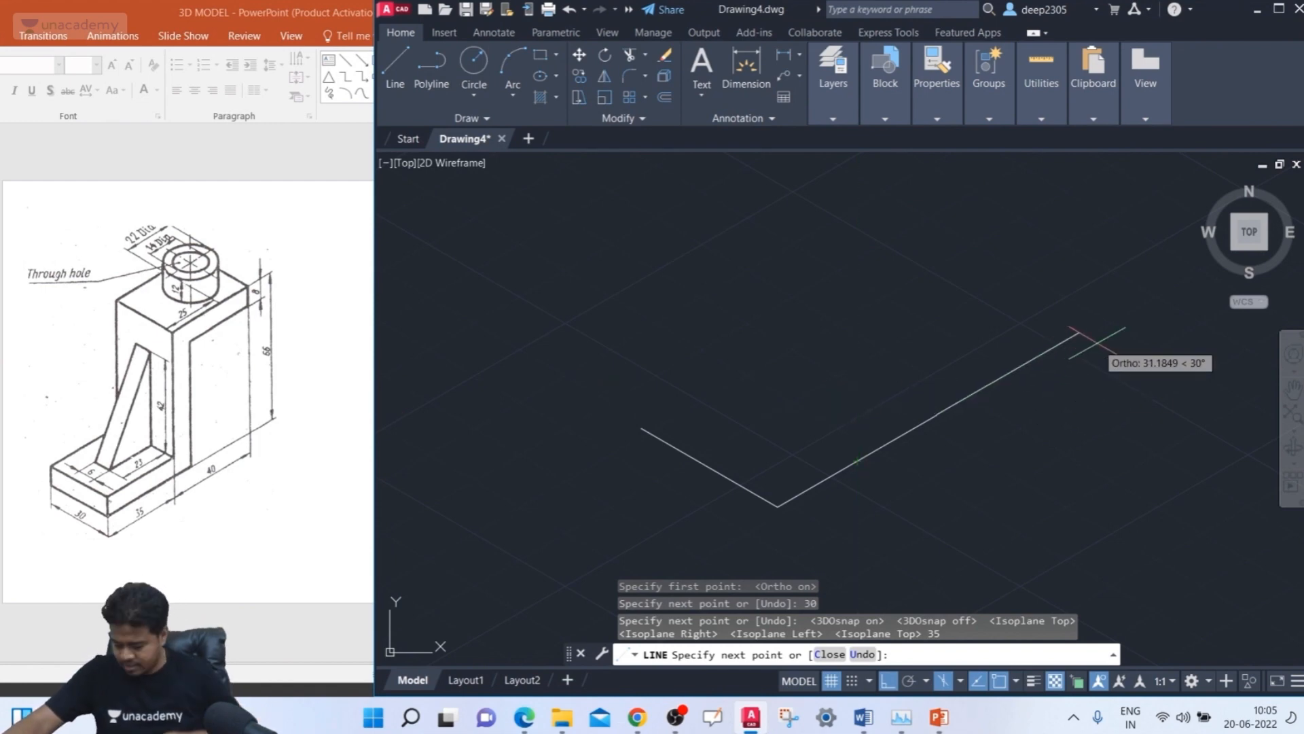
{"action": "type", "text": "8"}
{"action": "key", "text": "Return"}
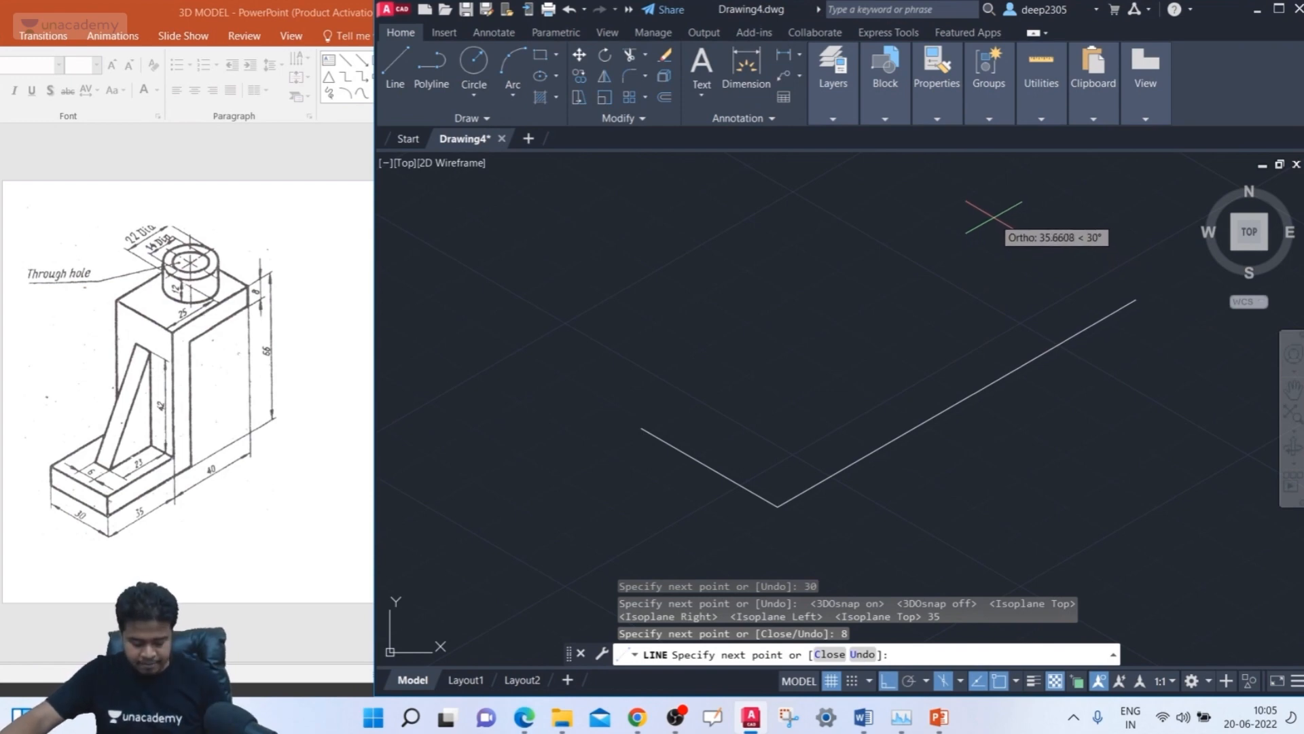
{"action": "key", "text": "F5"}
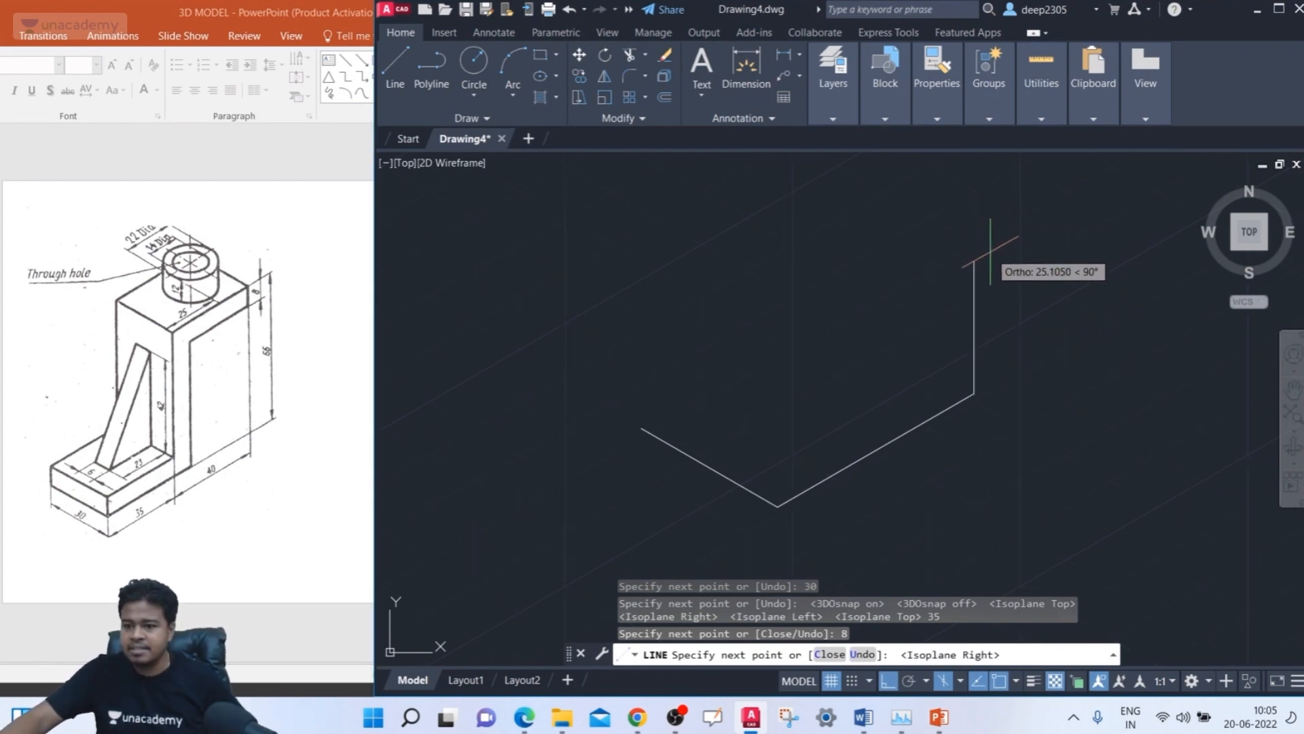
{"action": "middle_click_drag", "start_coordinate": [990, 251], "coordinate": [917, 314]}
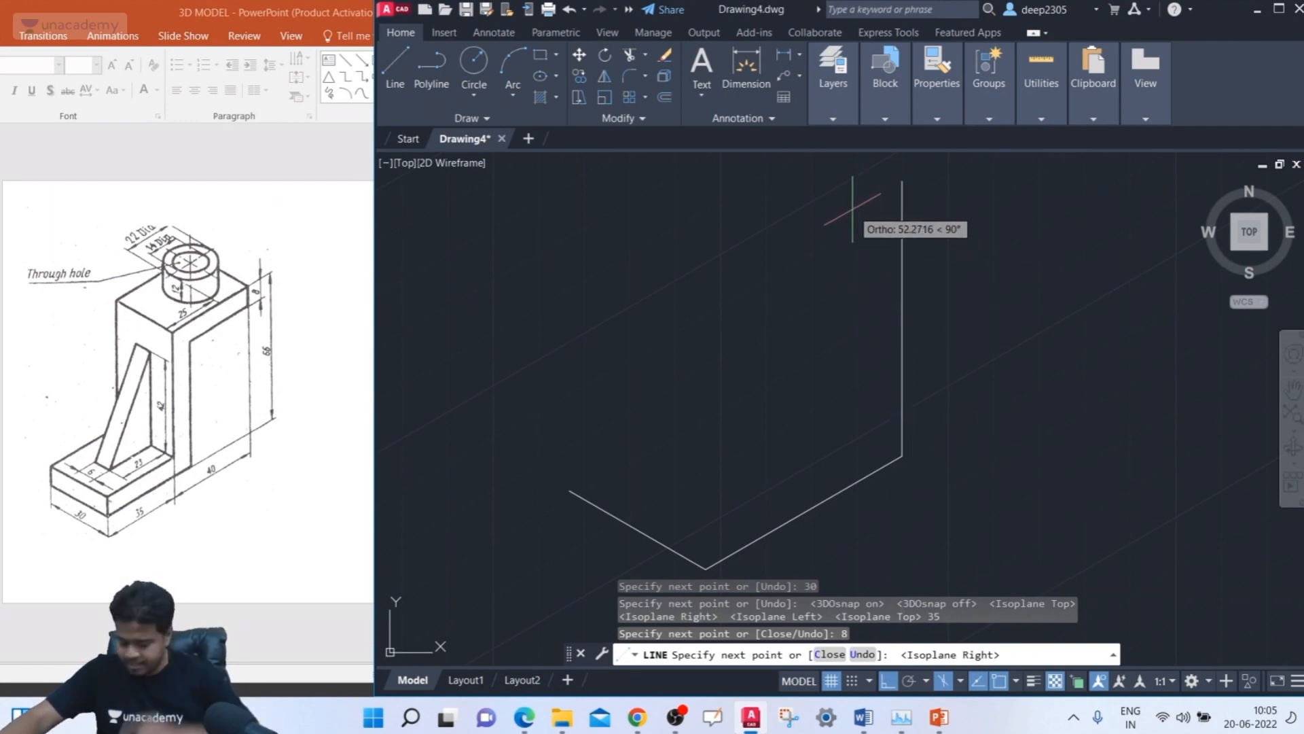
{"action": "key", "text": "Return"}
{"action": "scroll", "coordinate": [883, 237], "scroll_direction": "down", "scroll_amount": 2}
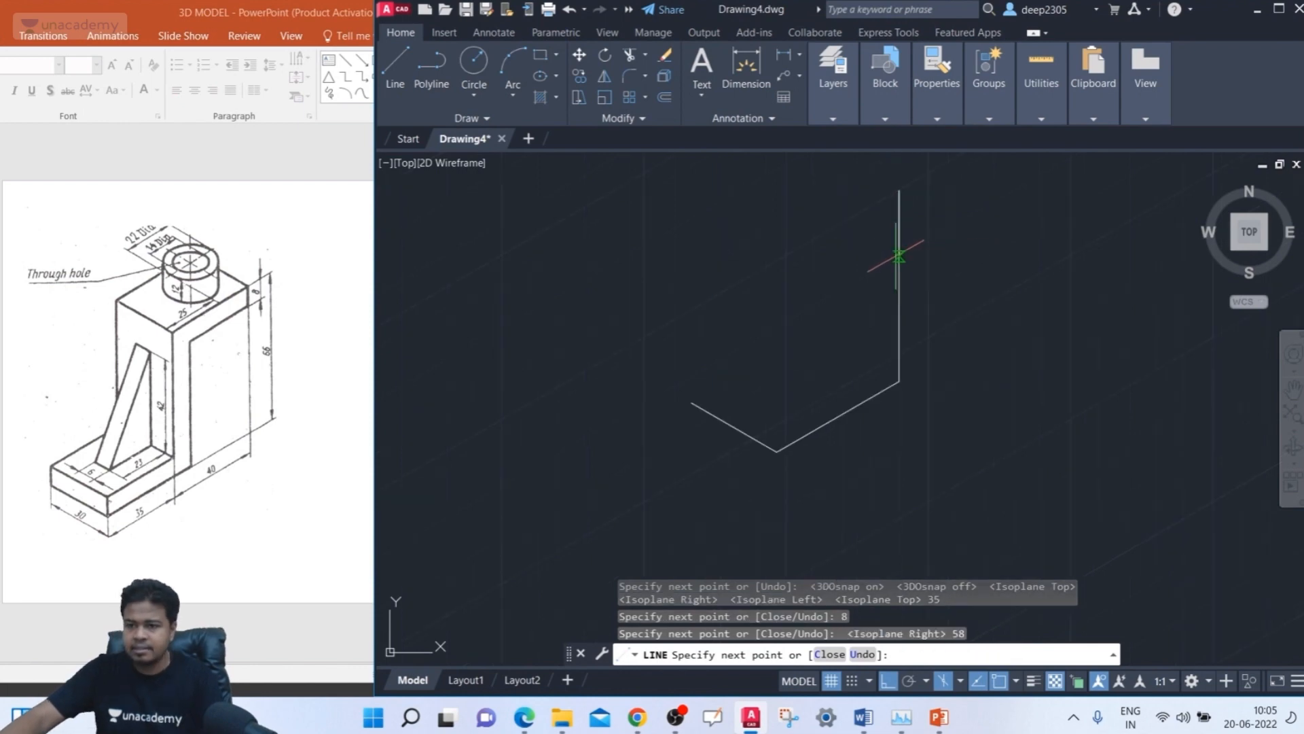
- Continue the side profile 32 units at 30° along the underside of the top flange and 8 units straight up
{"action": "middle_click_drag", "start_coordinate": [927, 262], "coordinate": [897, 285]}
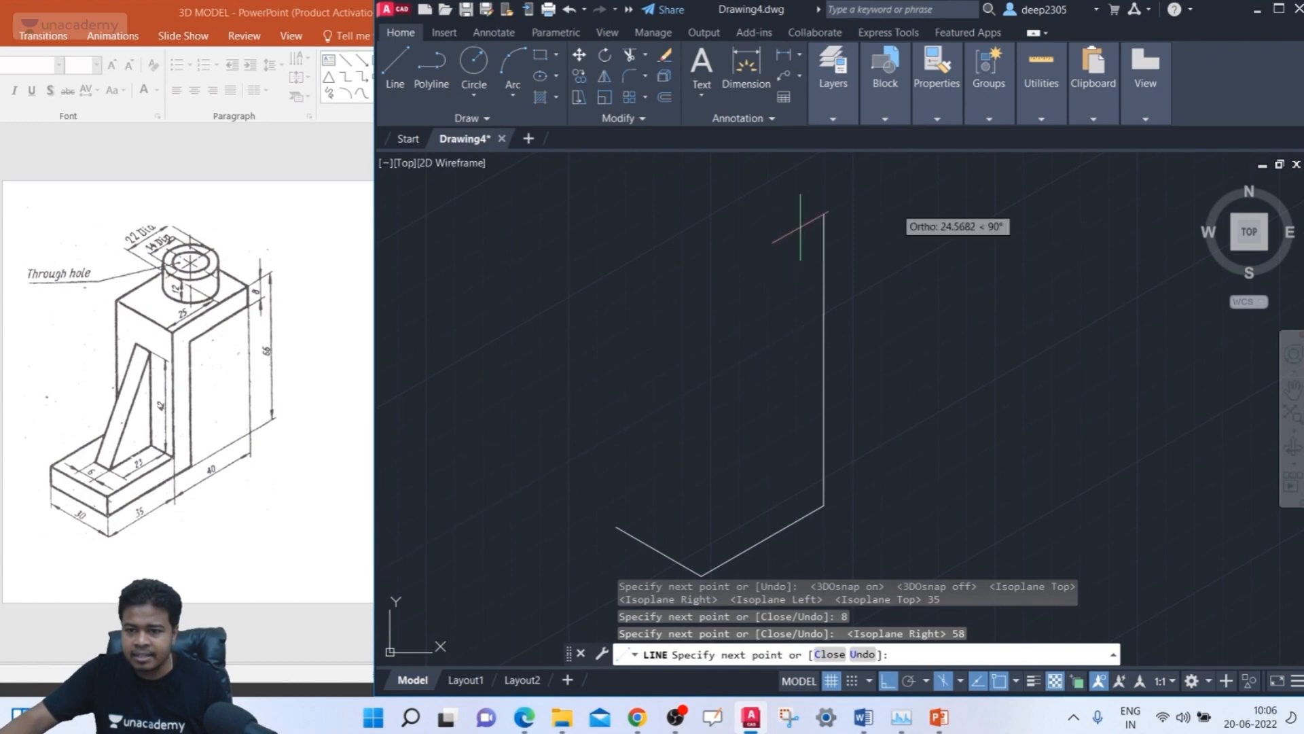
{"action": "type", "text": "32"}
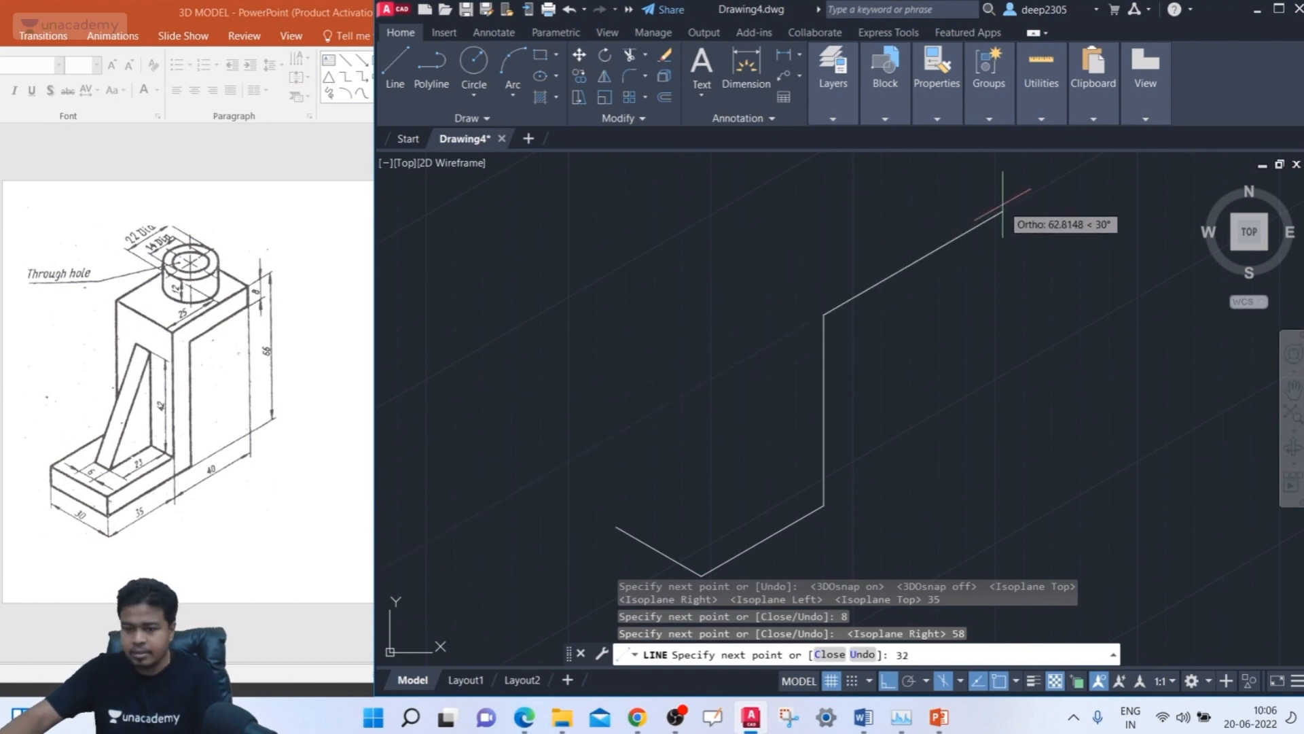
{"action": "key", "text": "Return"}
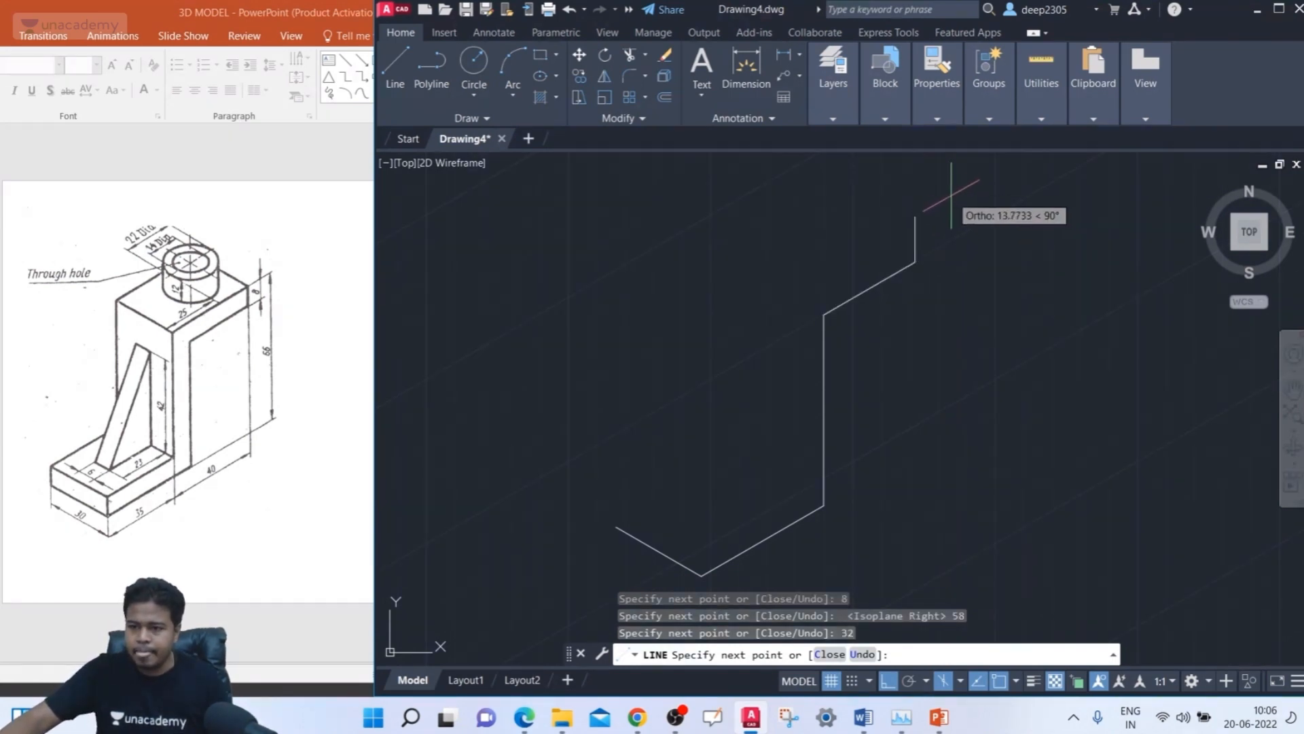
{"action": "middle_click_drag", "start_coordinate": [949, 190], "coordinate": [926, 221]}
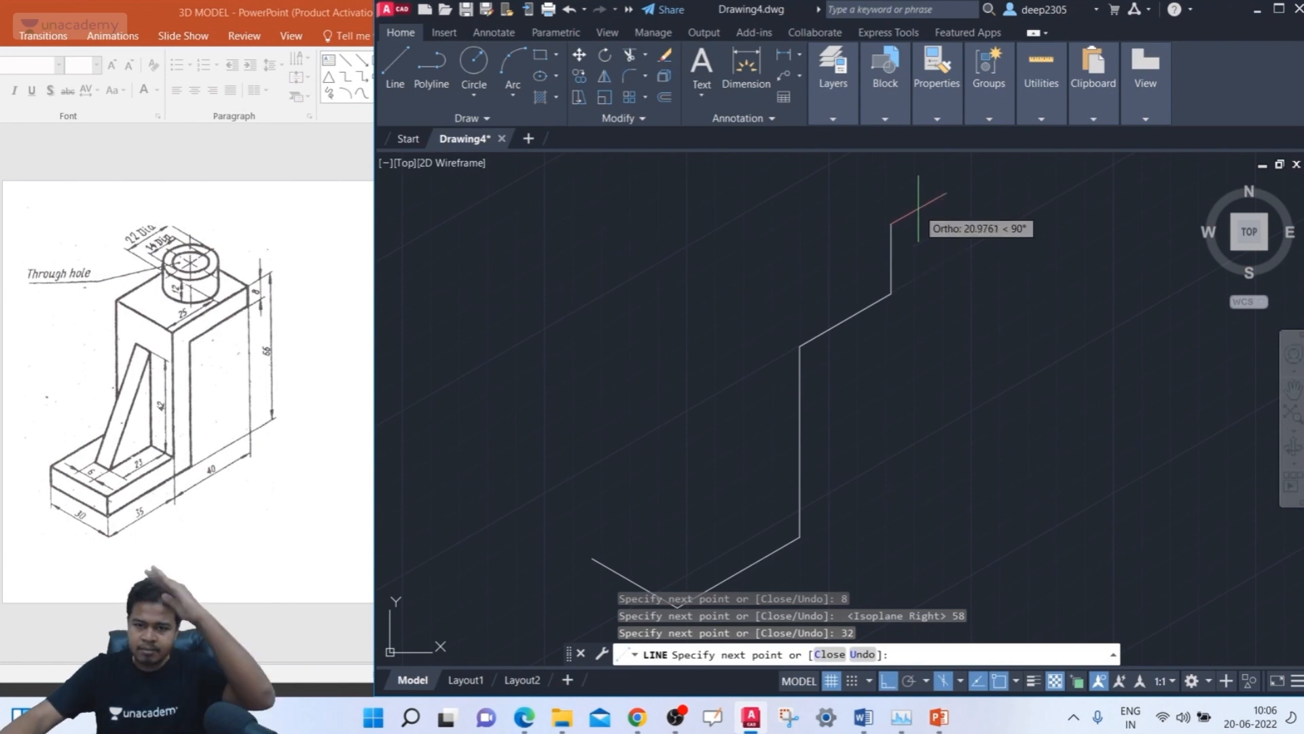
{"action": "type", "text": "8"}
{"action": "key", "text": "Return"}
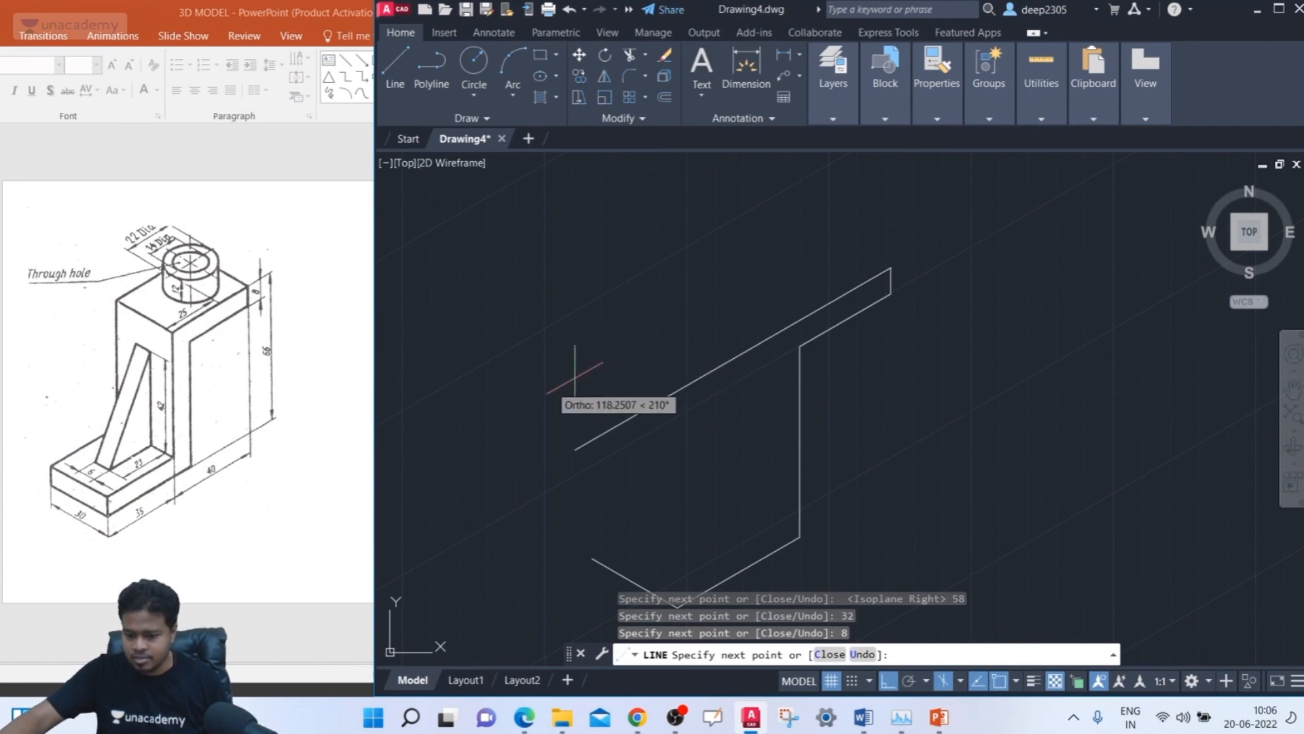
- Draw the flange's upper edge 40 units back at 210° and the upright's outer edge 58 units straight down
{"action": "type", "text": "40"}
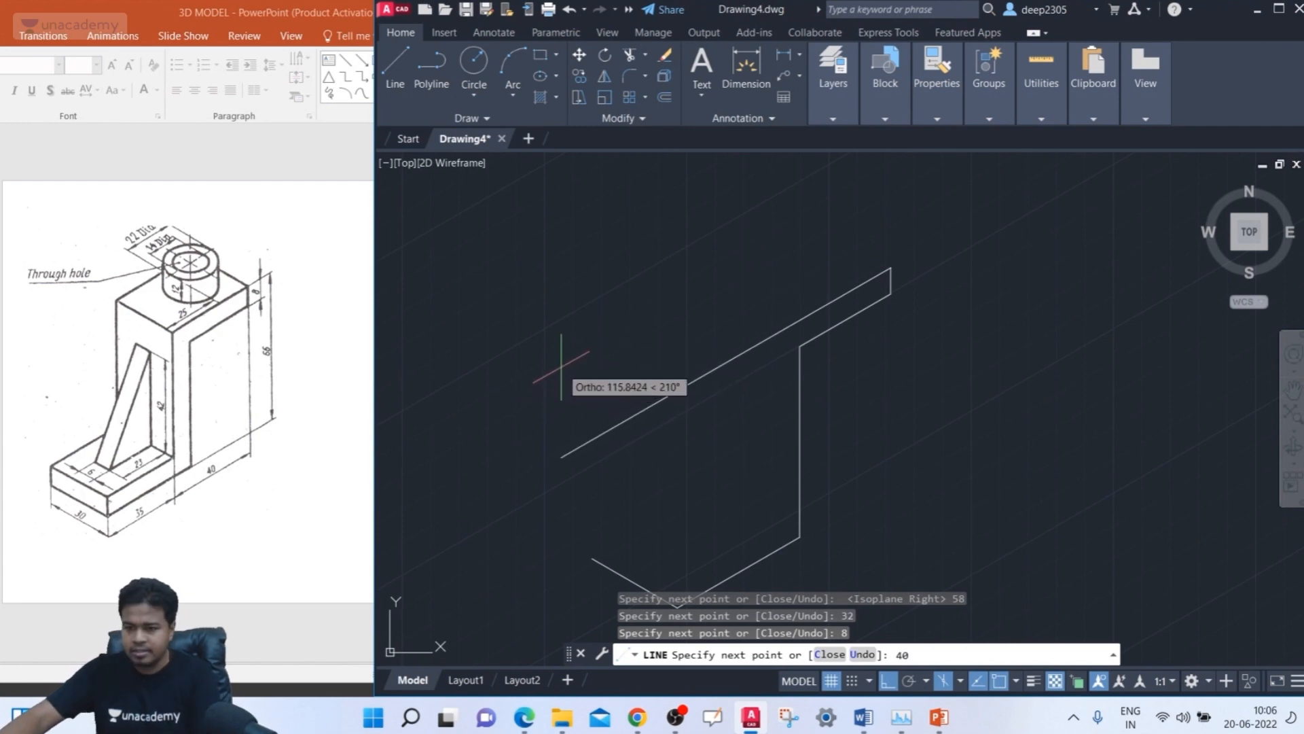
{"action": "key", "text": "Return"}
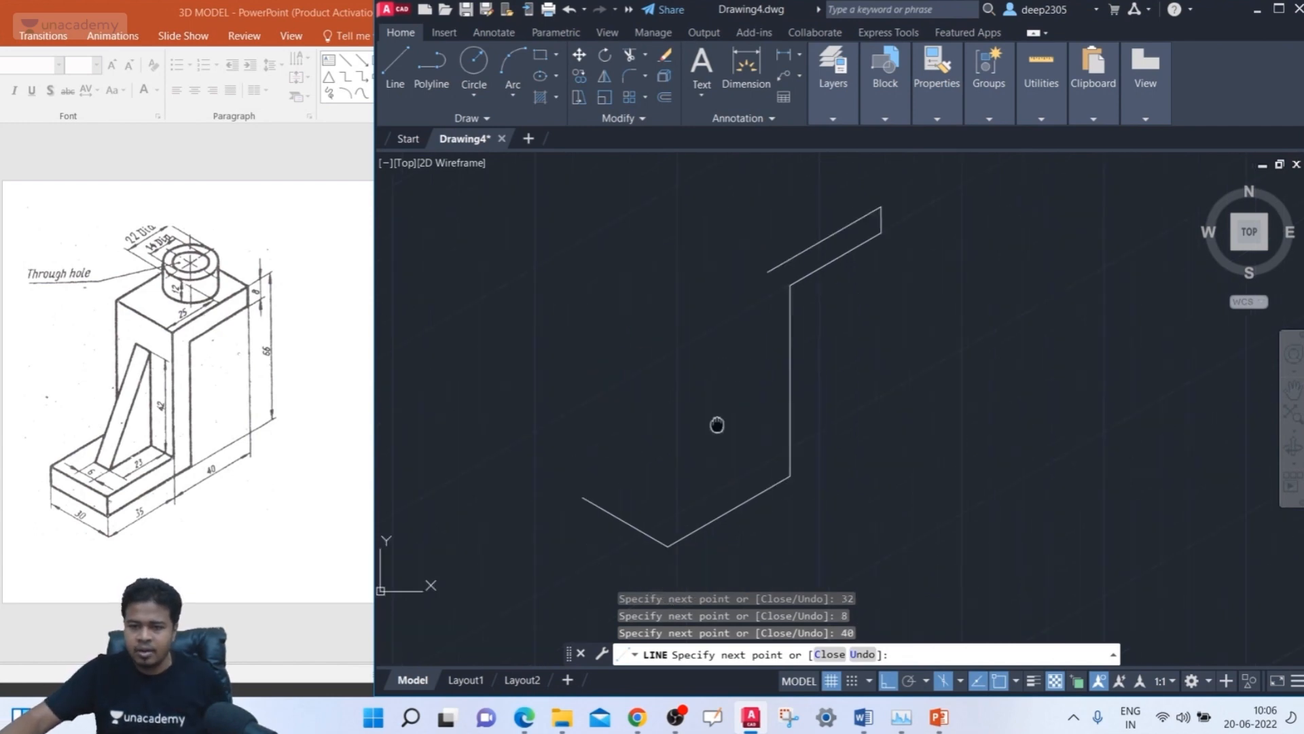
{"action": "middle_click_drag", "start_coordinate": [728, 493], "coordinate": [716, 425]}
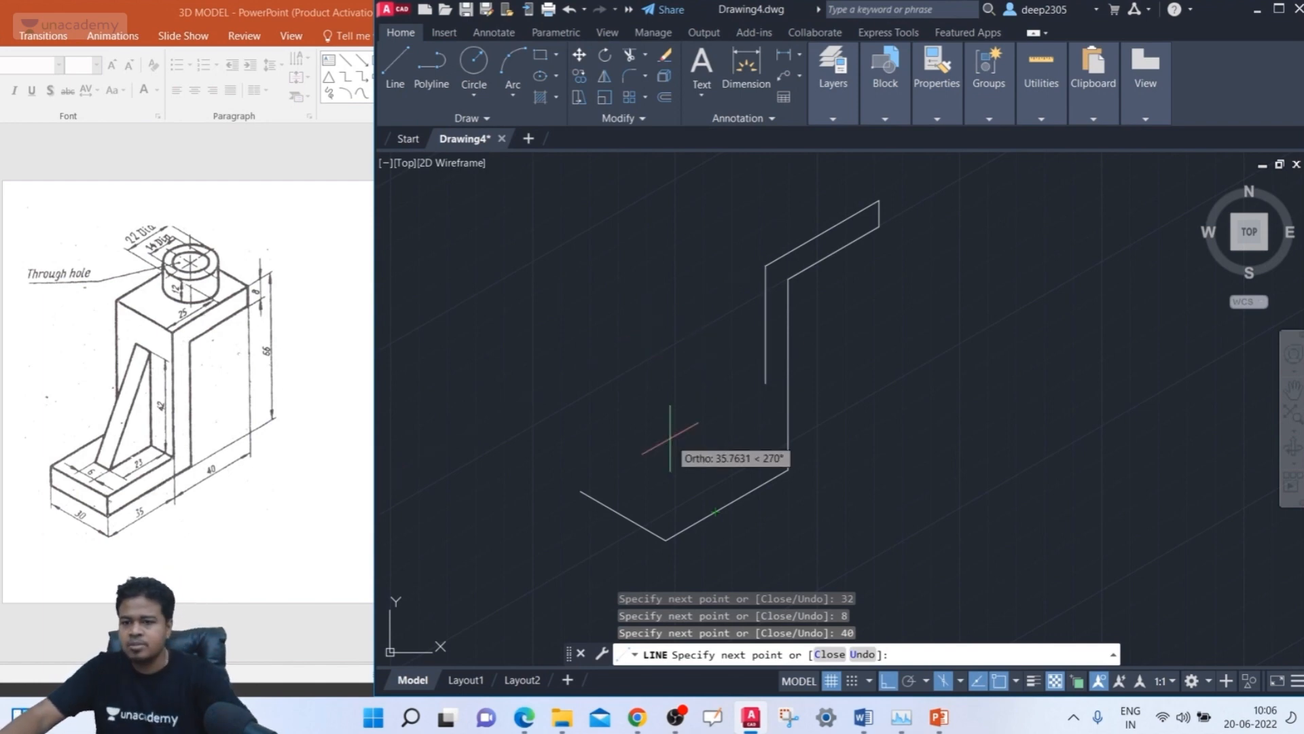
{"action": "type", "text": "58"}
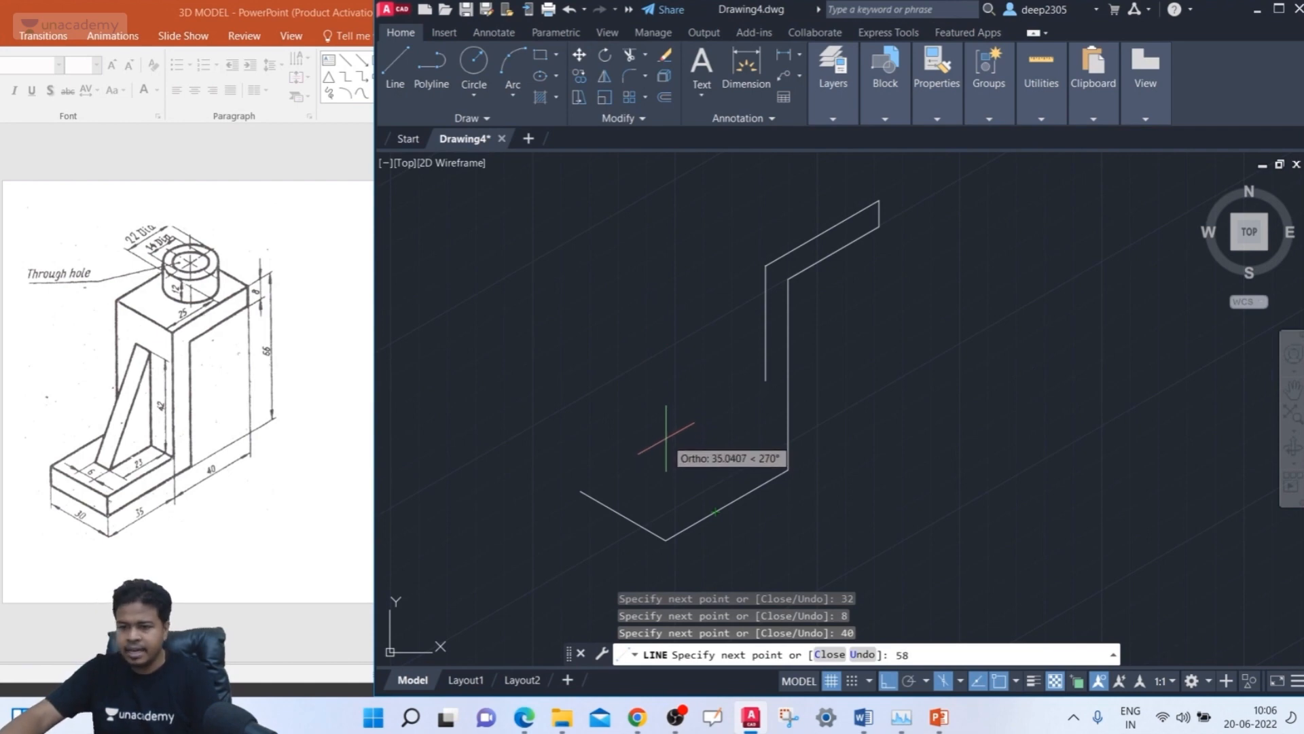
{"action": "key", "text": "Return"}
- Close the base outline with a 35-unit edge at 210°, a 30-unit edge at 150° on Isoplane Left and a vertical edge to the start point
{"action": "middle_click_drag", "start_coordinate": [733, 409], "coordinate": [818, 332]}
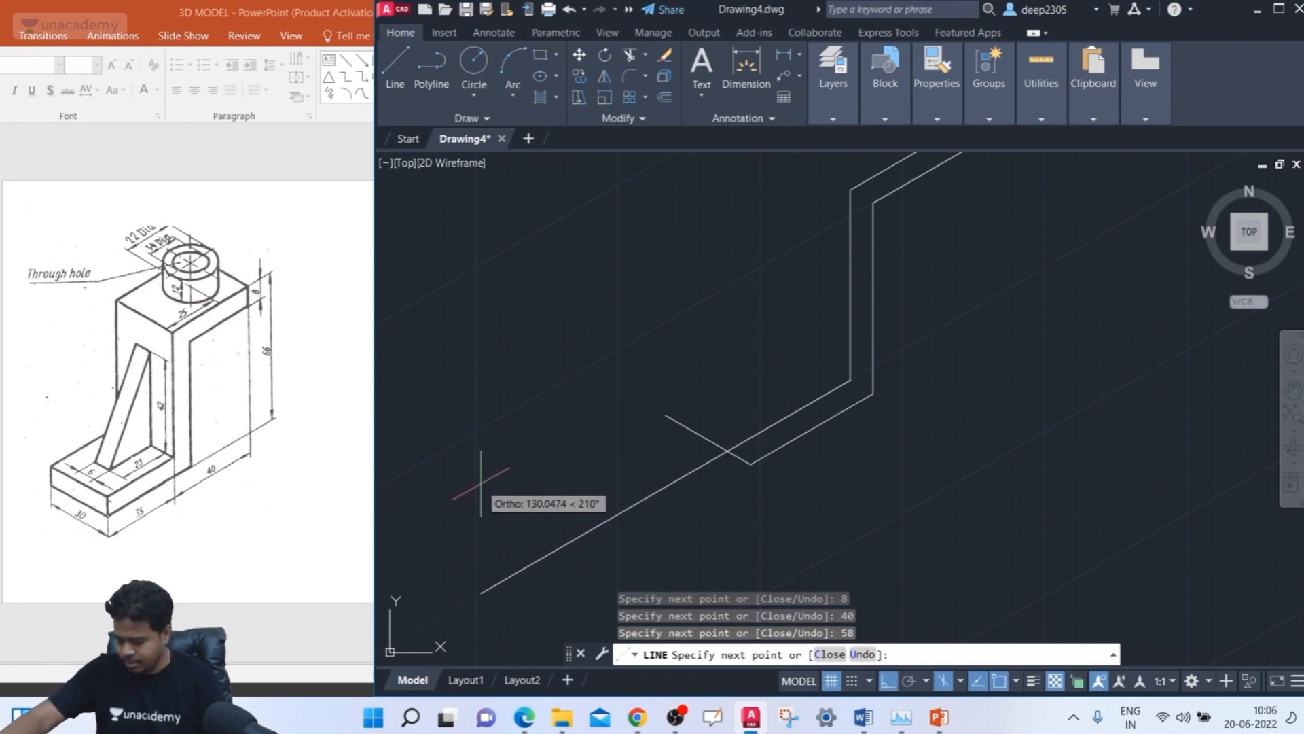
{"action": "type", "text": "35"}
{"action": "key", "text": "Return"}
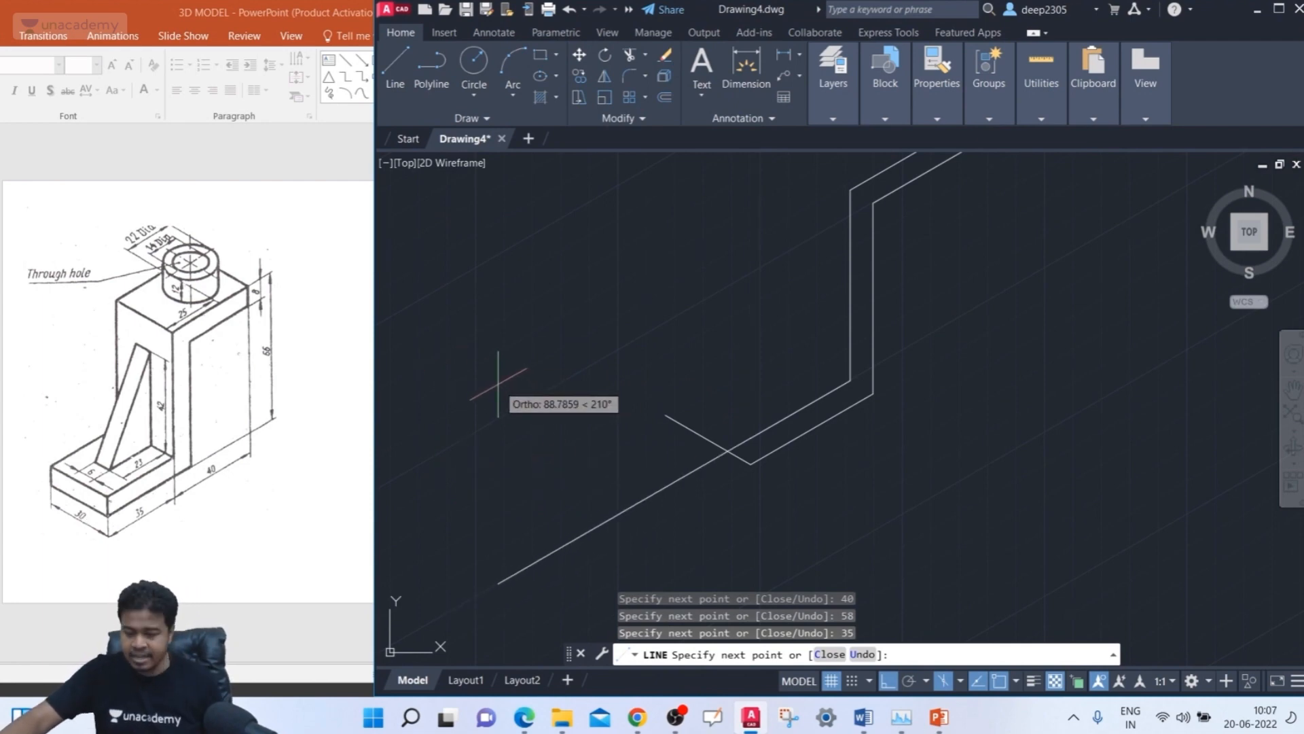
{"action": "key", "text": "F5"}
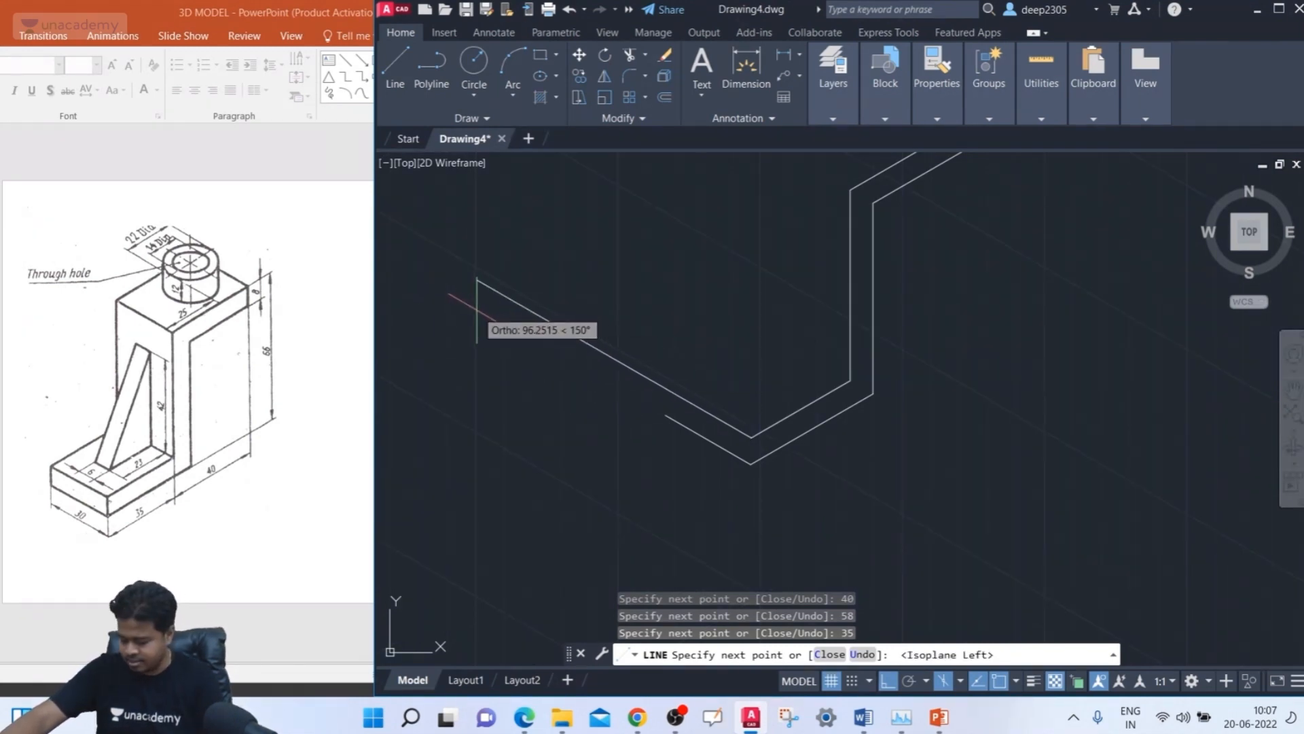
{"action": "type", "text": "30"}
{"action": "key", "text": "Return"}
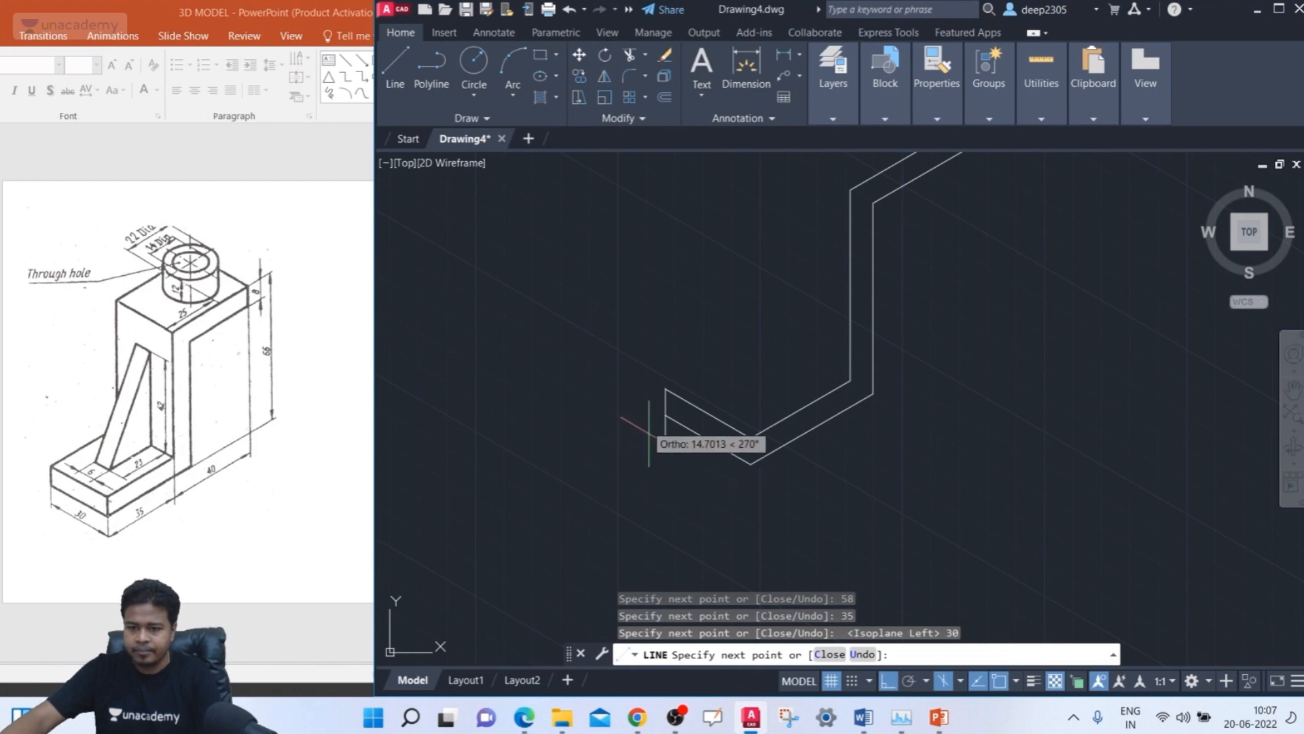
{"action": "left_click", "coordinate": [666, 391]}
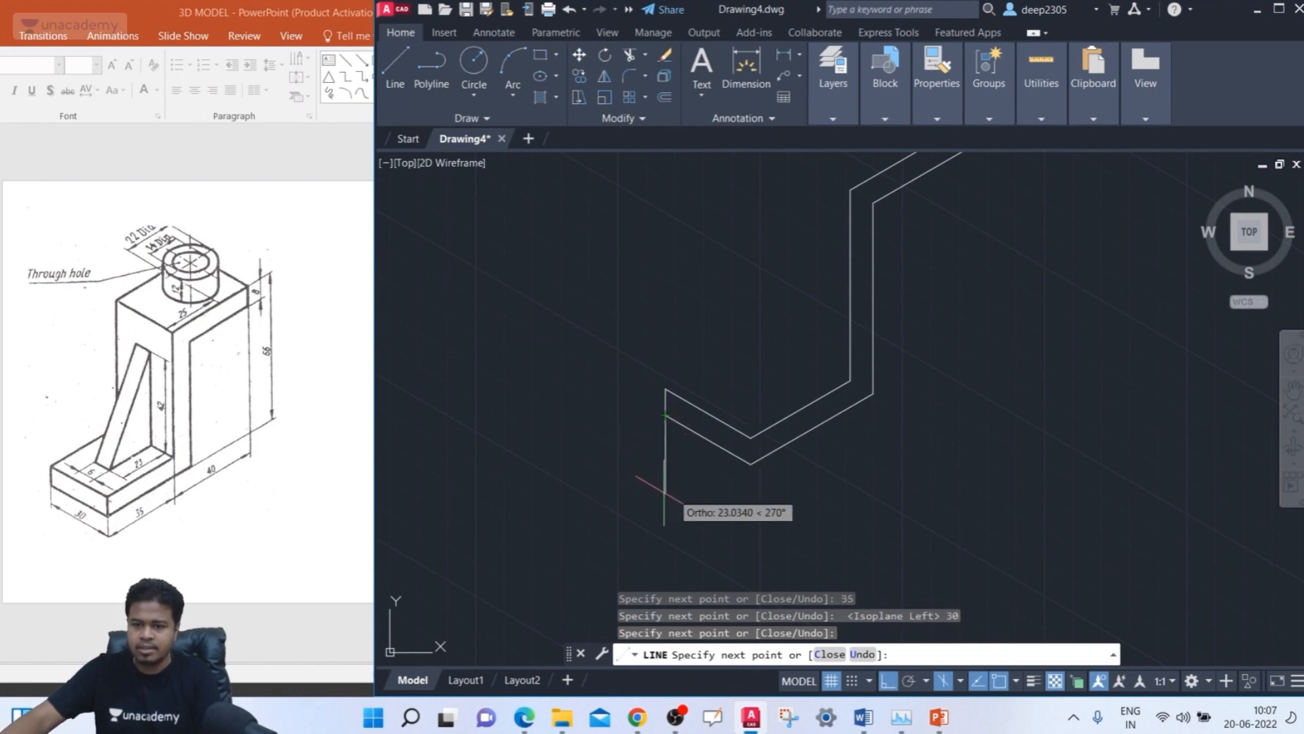
{"action": "key", "text": "Return"}
- Draw the short vertical edge at the front corner of the base, joining its upper and lower outlines
{"action": "middle_click_drag", "start_coordinate": [877, 496], "coordinate": [777, 511]}
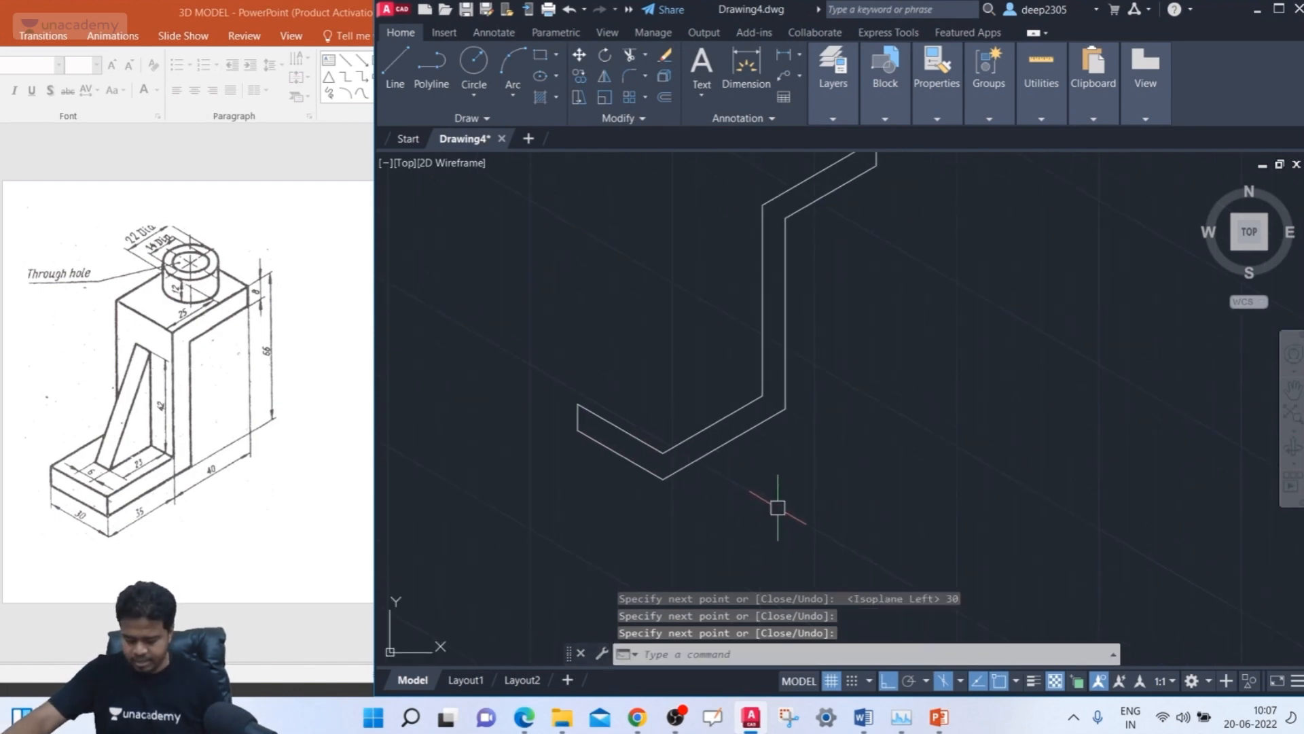
{"action": "key", "text": "Return"}
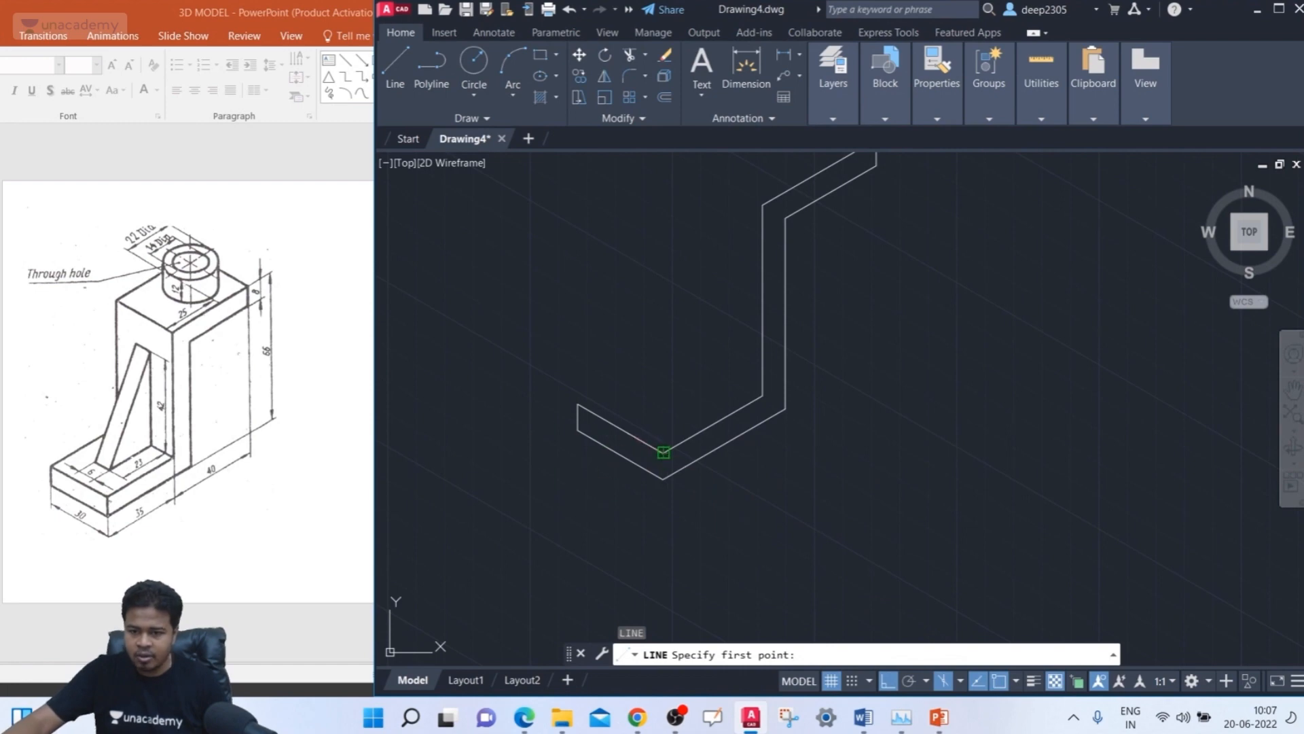
{"action": "left_click", "coordinate": [664, 452]}
{"action": "left_click", "coordinate": [664, 479]}
{"action": "key", "text": "Return"}
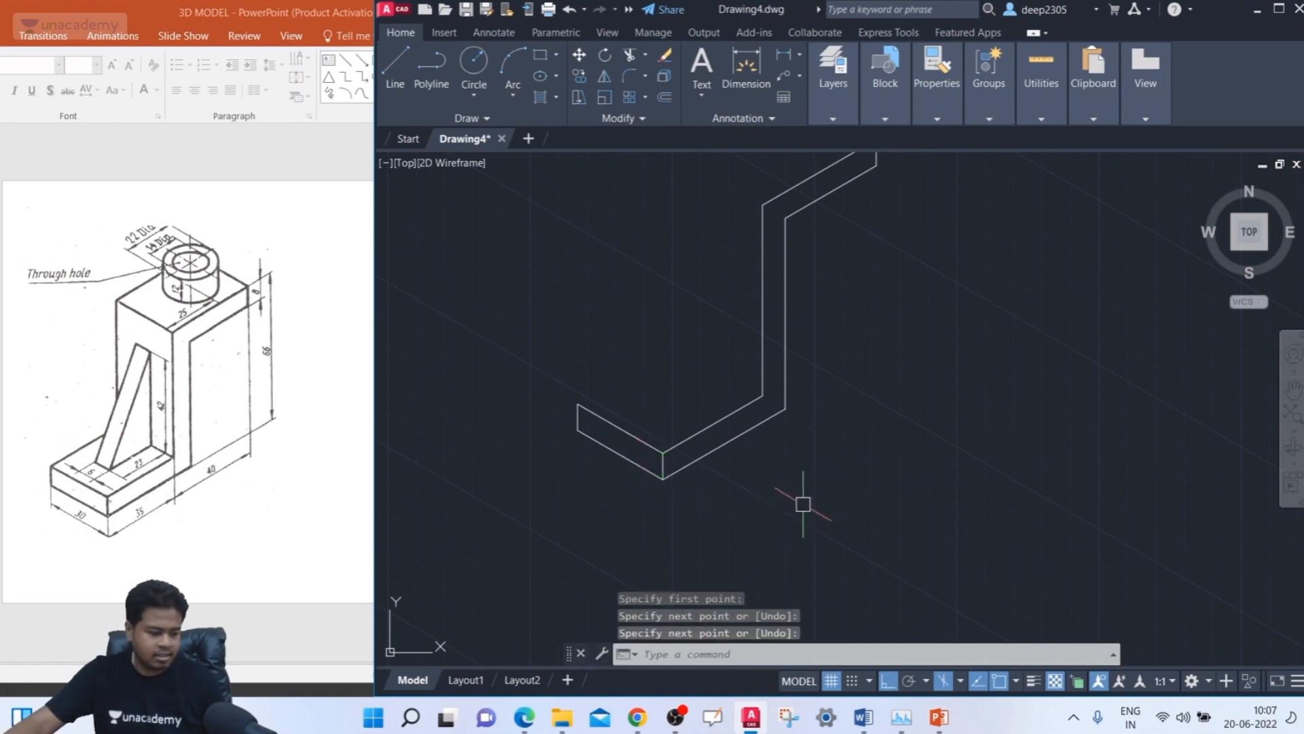
{"action": "middle_click_drag", "start_coordinate": [768, 506], "coordinate": [742, 512]}
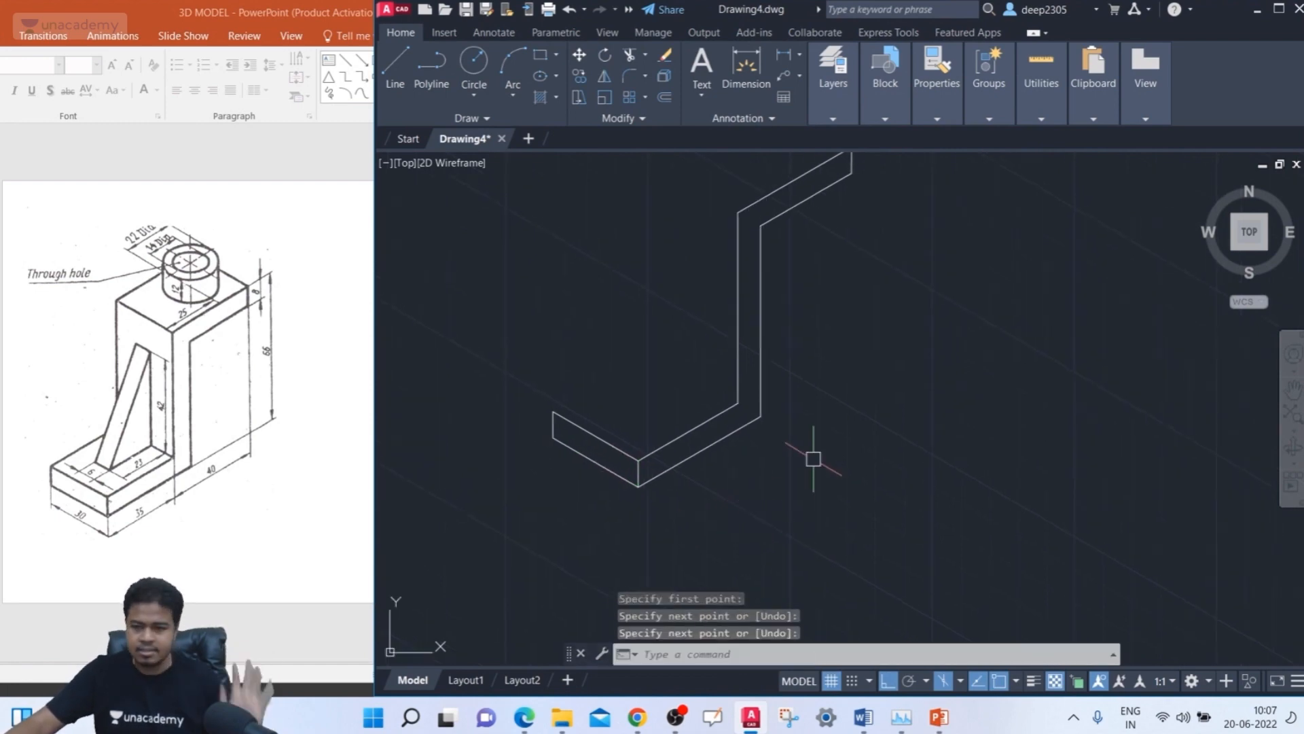
{"action": "middle_click_drag", "start_coordinate": [860, 425], "coordinate": [836, 483]}
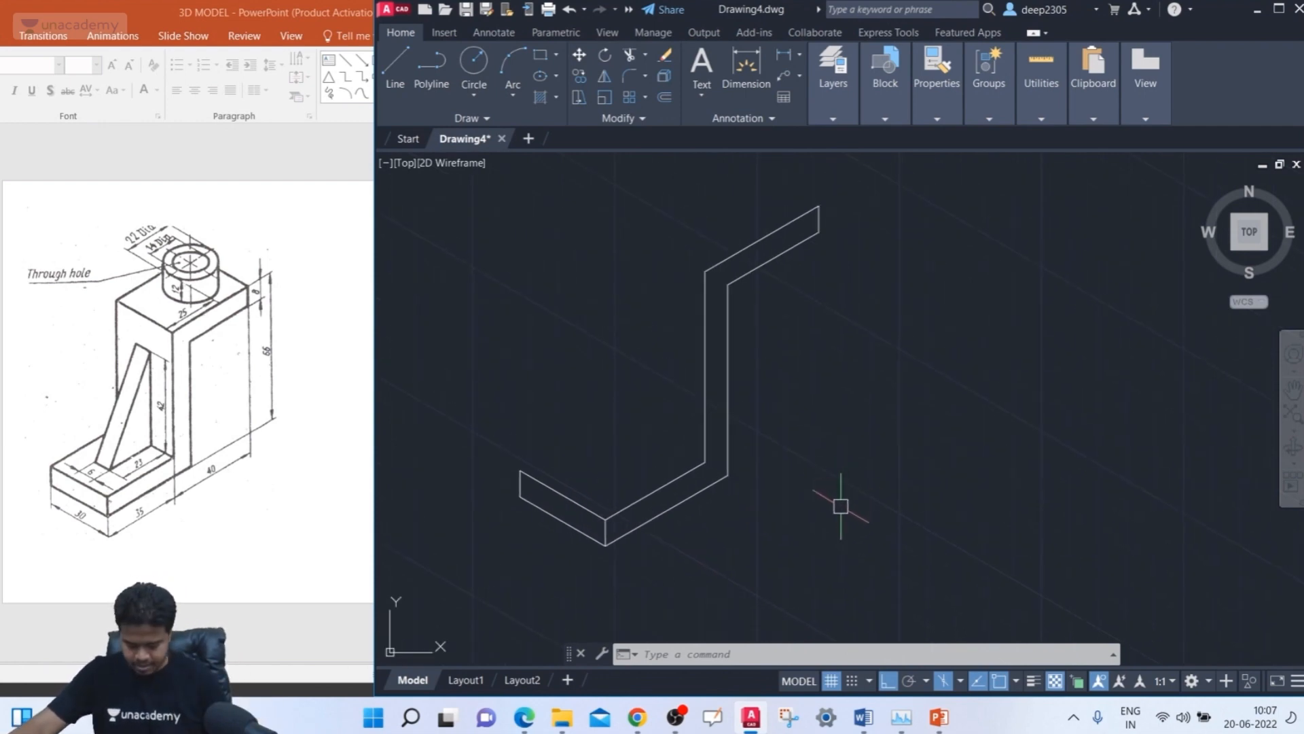
- From the flange's upper outer corner, draw a 30-unit edge at 150° and, on Isoplane Top, a 40-unit edge at 210°
{"action": "key", "text": "Return"}
{"action": "middle_click_drag", "start_coordinate": [845, 487], "coordinate": [854, 507]}
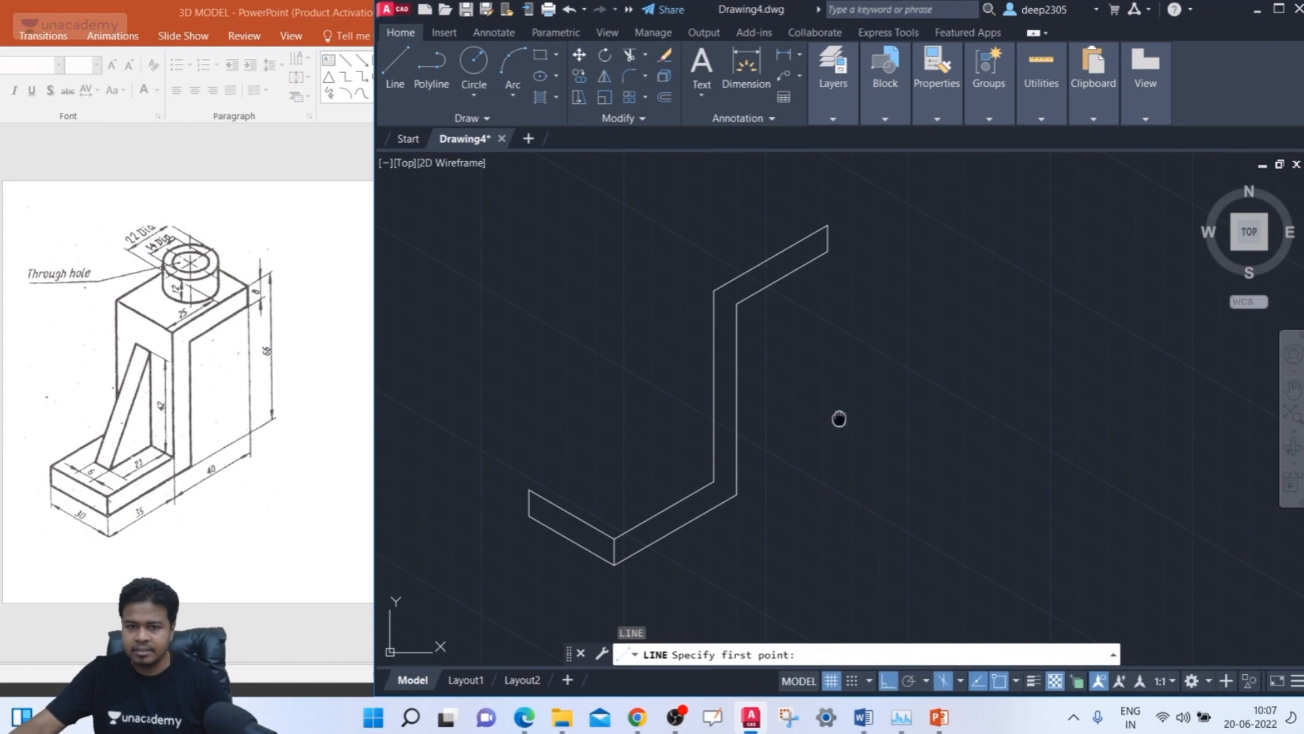
{"action": "middle_click_drag", "start_coordinate": [838, 419], "coordinate": [853, 452]}
{"action": "left_click", "coordinate": [842, 259]}
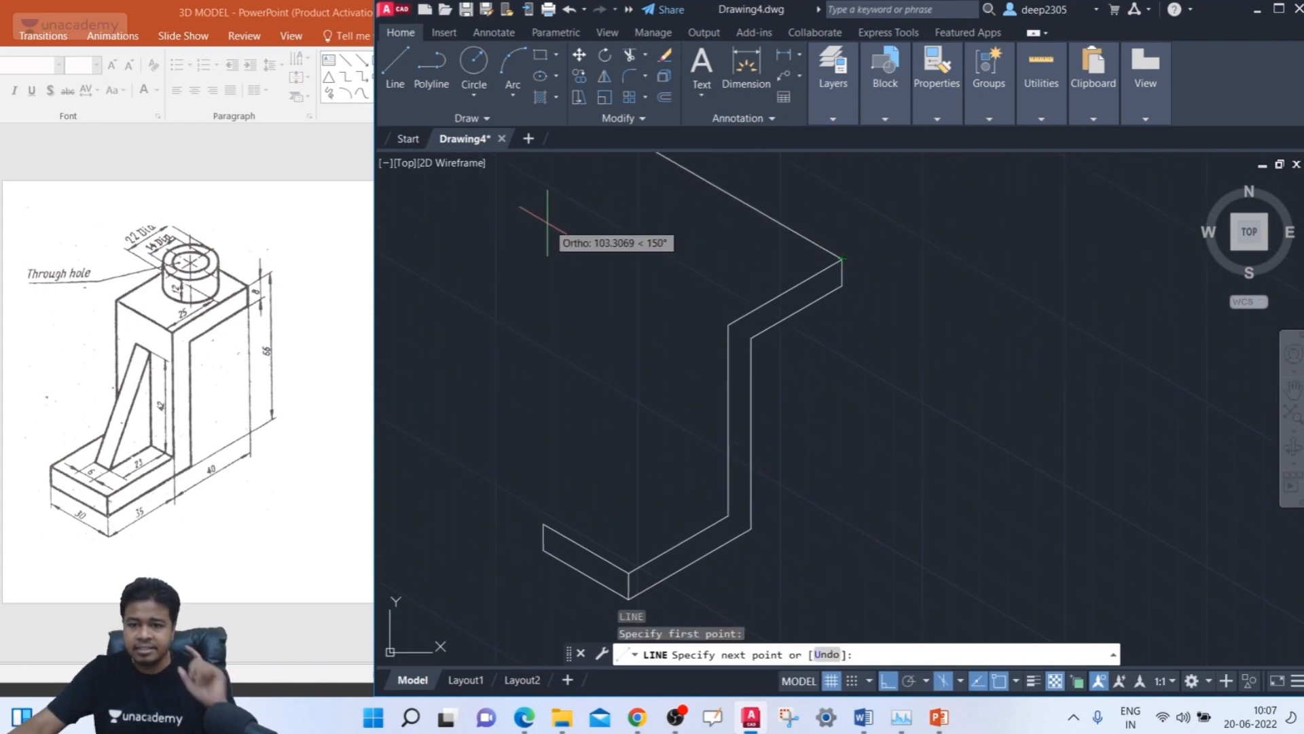
{"action": "type", "text": "30"}
{"action": "key", "text": "Return"}
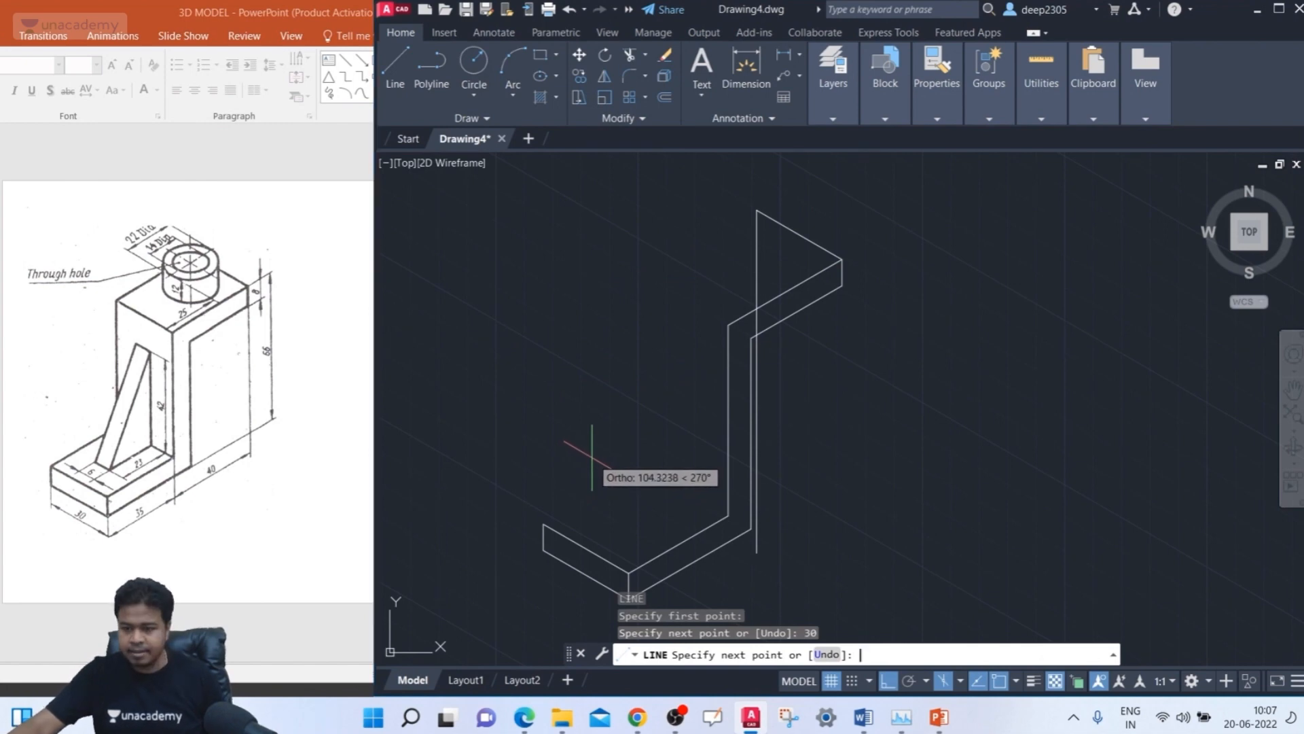
{"action": "key", "text": "F5"}
{"action": "mouse_move", "coordinate": [721, 361]}
{"action": "middle_mouse_down"}
{"action": "mouse_move", "coordinate": [705, 380]}
{"action": "mouse_move", "coordinate": [743, 387]}
{"action": "middle_mouse_up"}
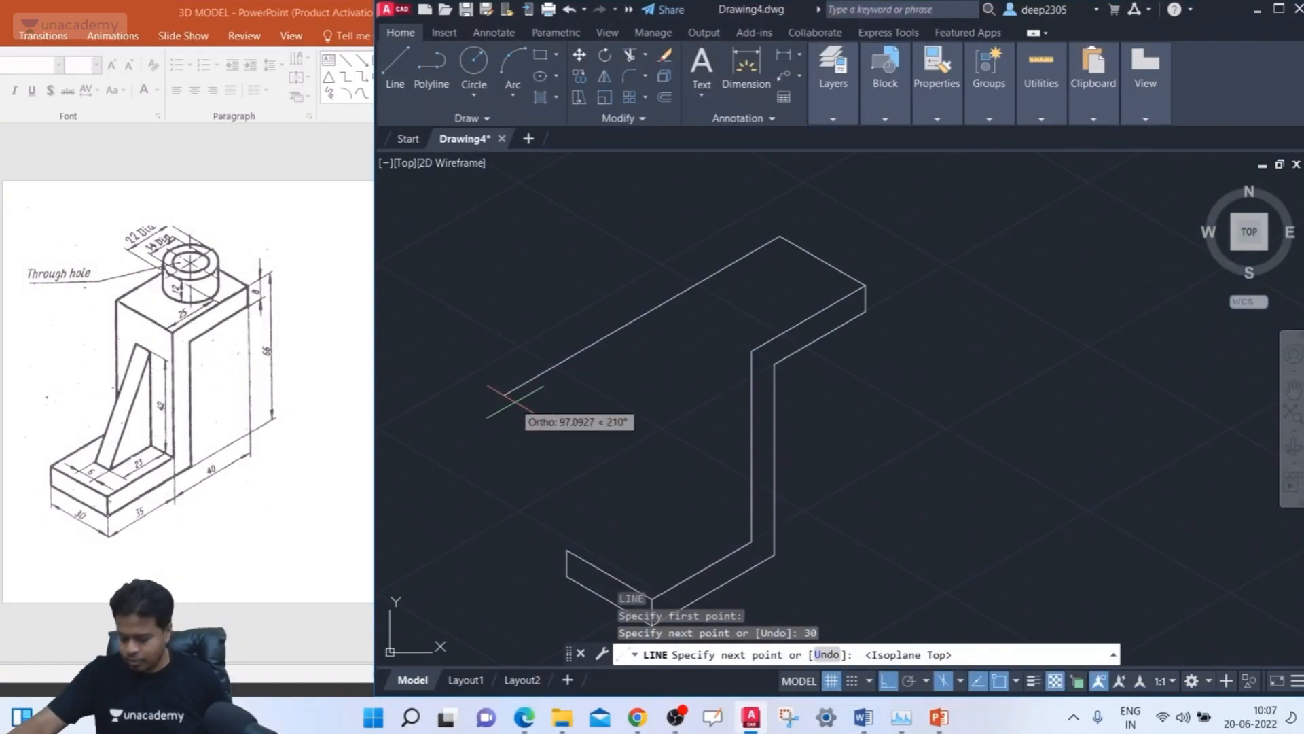
{"action": "key", "text": "Return"}
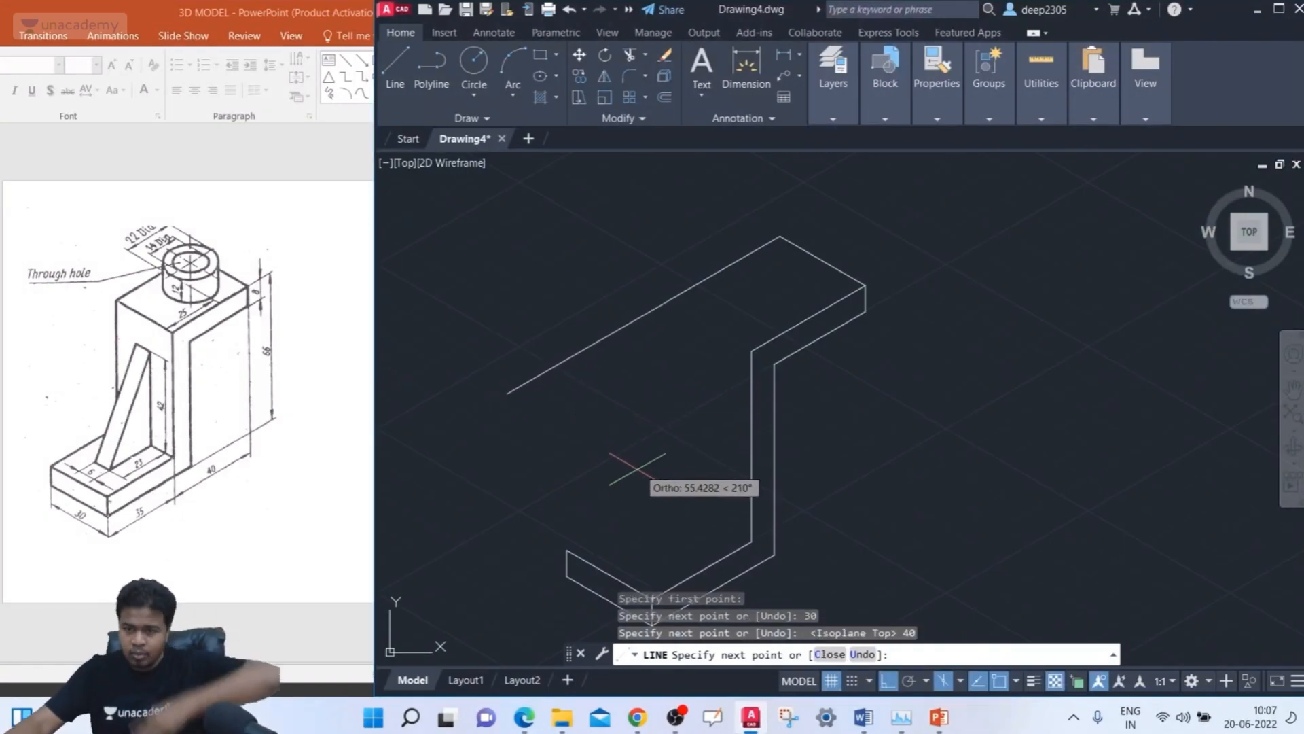
- On Isoplane Right, continue the outline 58 units straight down and connect it to the back corner of the base's top face
{"action": "key", "text": "F5"}
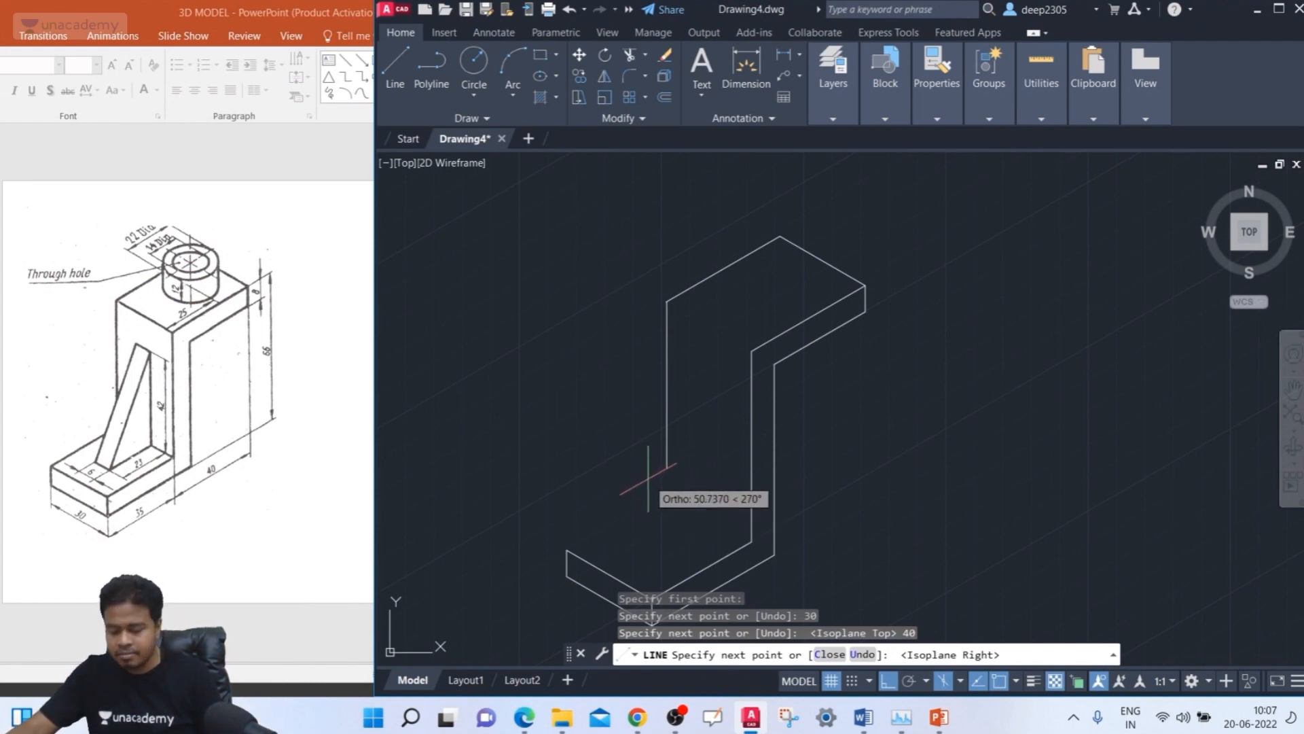
{"action": "type", "text": "58"}
{"action": "key", "text": "Return"}
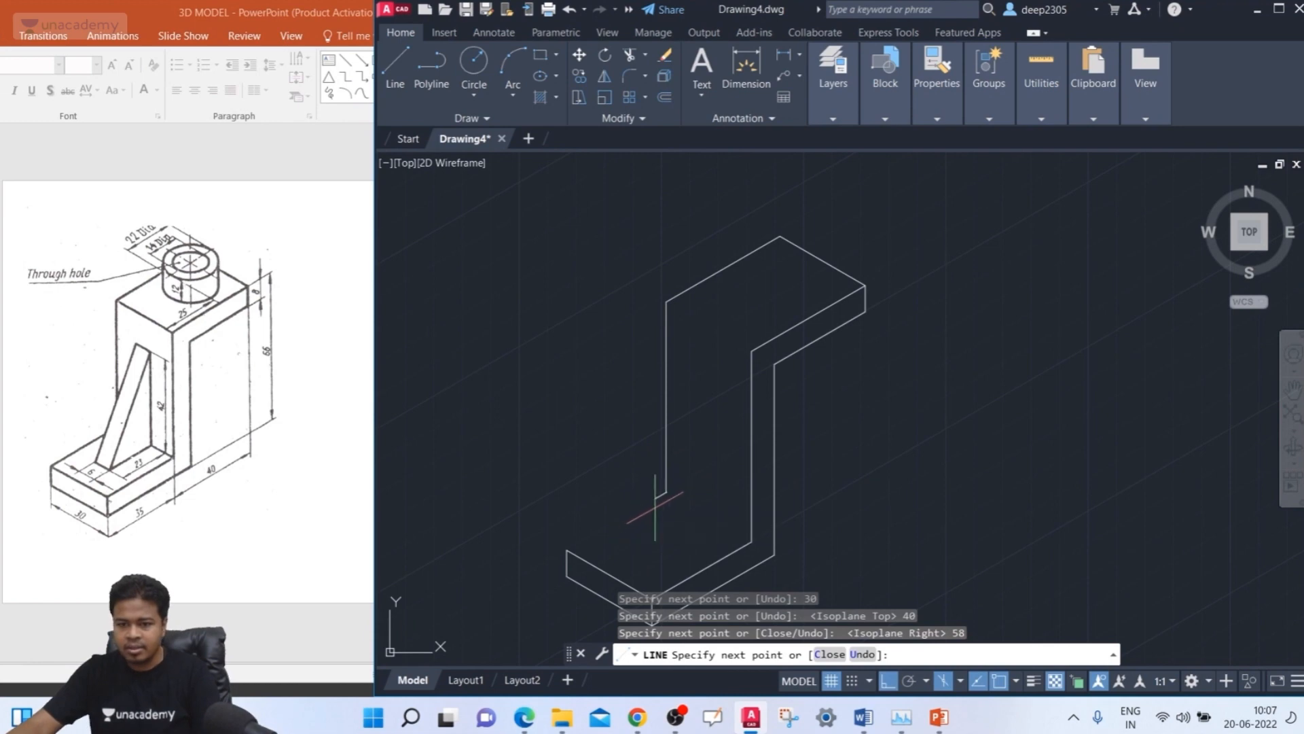
{"action": "middle_click_drag", "start_coordinate": [611, 544], "coordinate": [777, 412]}
{"action": "left_click", "coordinate": [732, 418]}
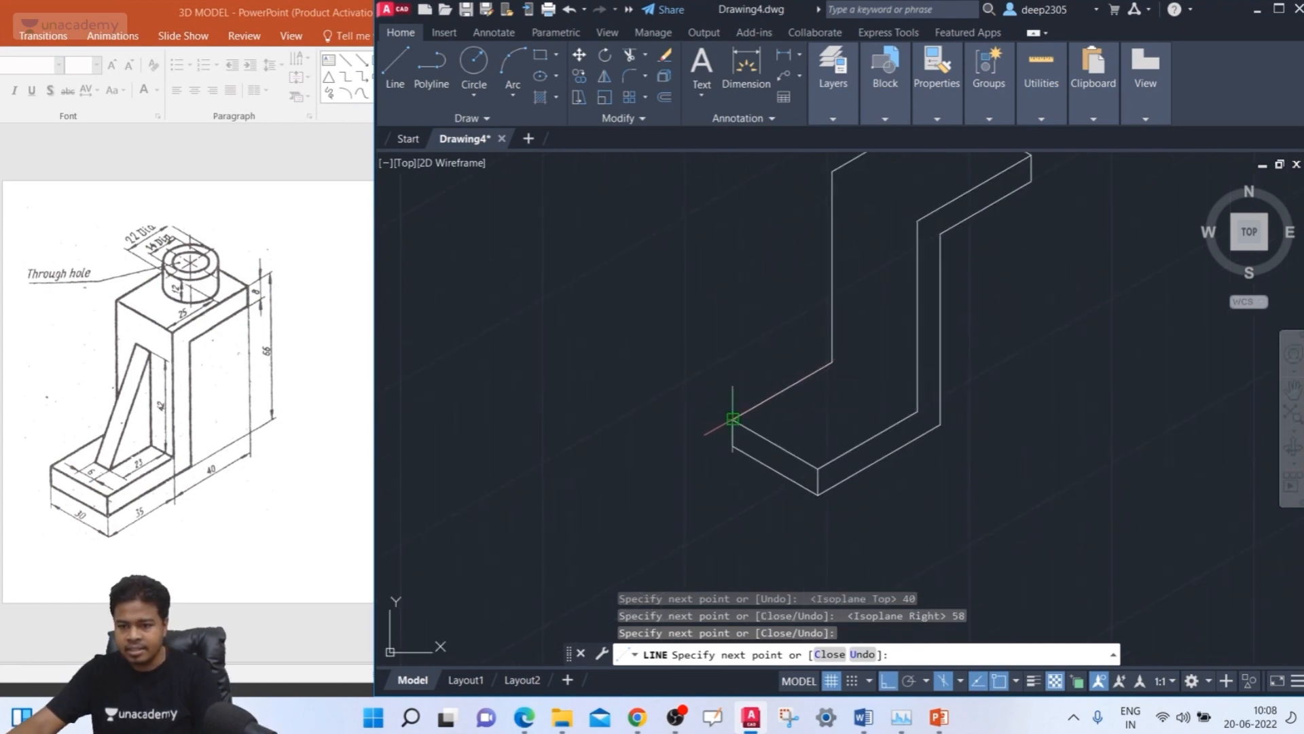
{"action": "key", "text": "Return"}
{"action": "middle_click_drag", "start_coordinate": [815, 421], "coordinate": [708, 445]}
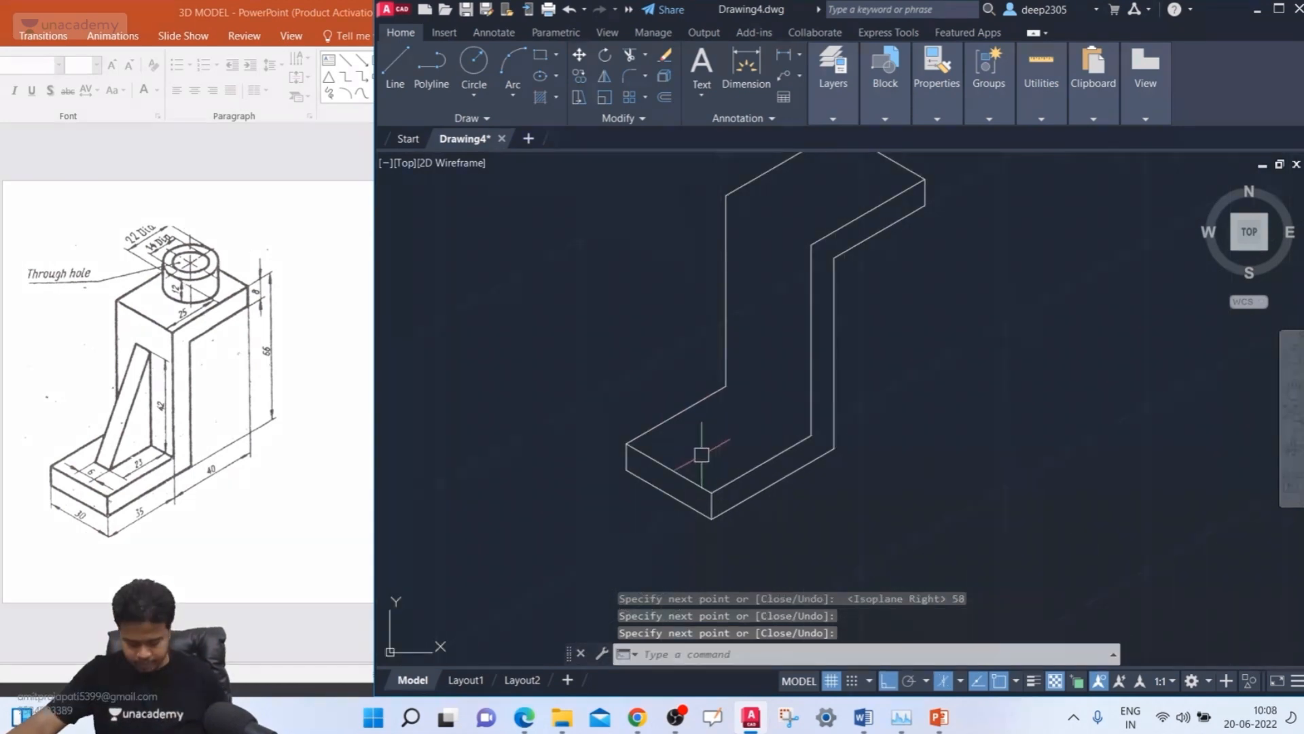
- Draw the edge where the upright meets the base, between the foot corners of its two vertical edges
{"action": "type", "text": "l"}
{"action": "key", "text": "Return"}
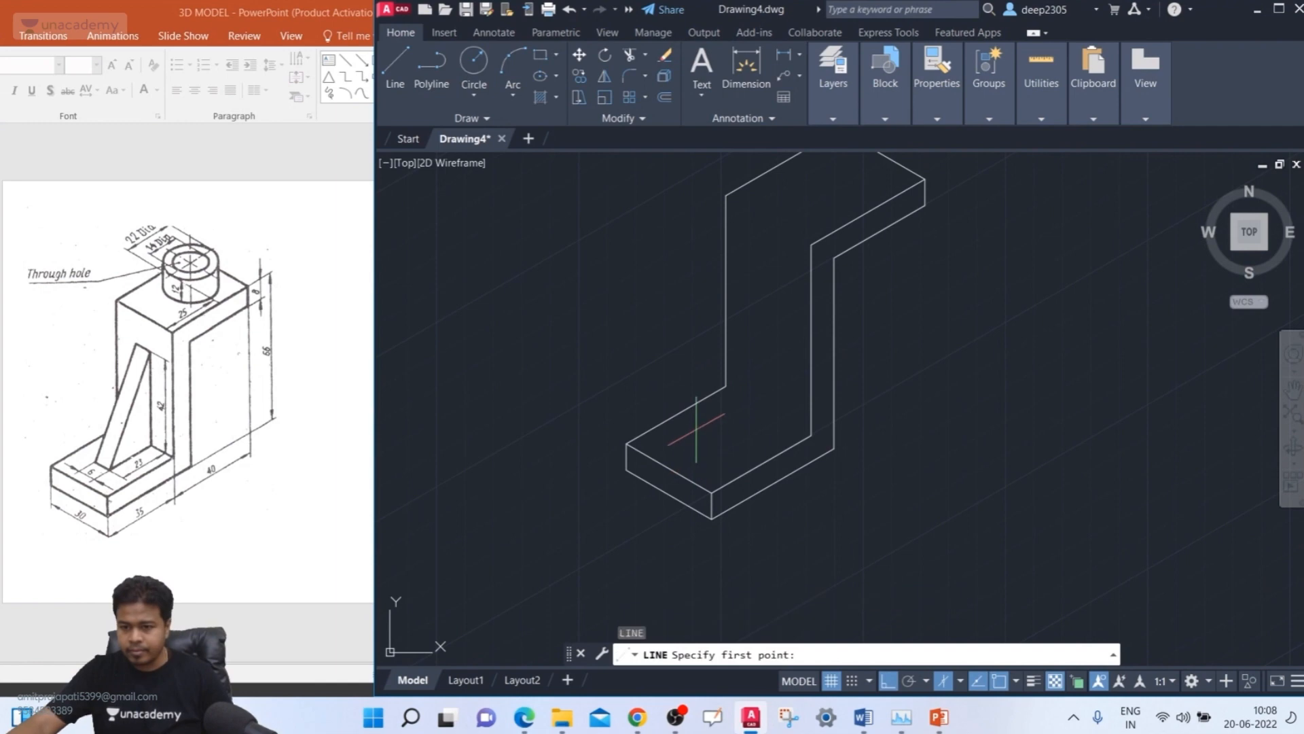
{"action": "left_click", "coordinate": [725, 386]}
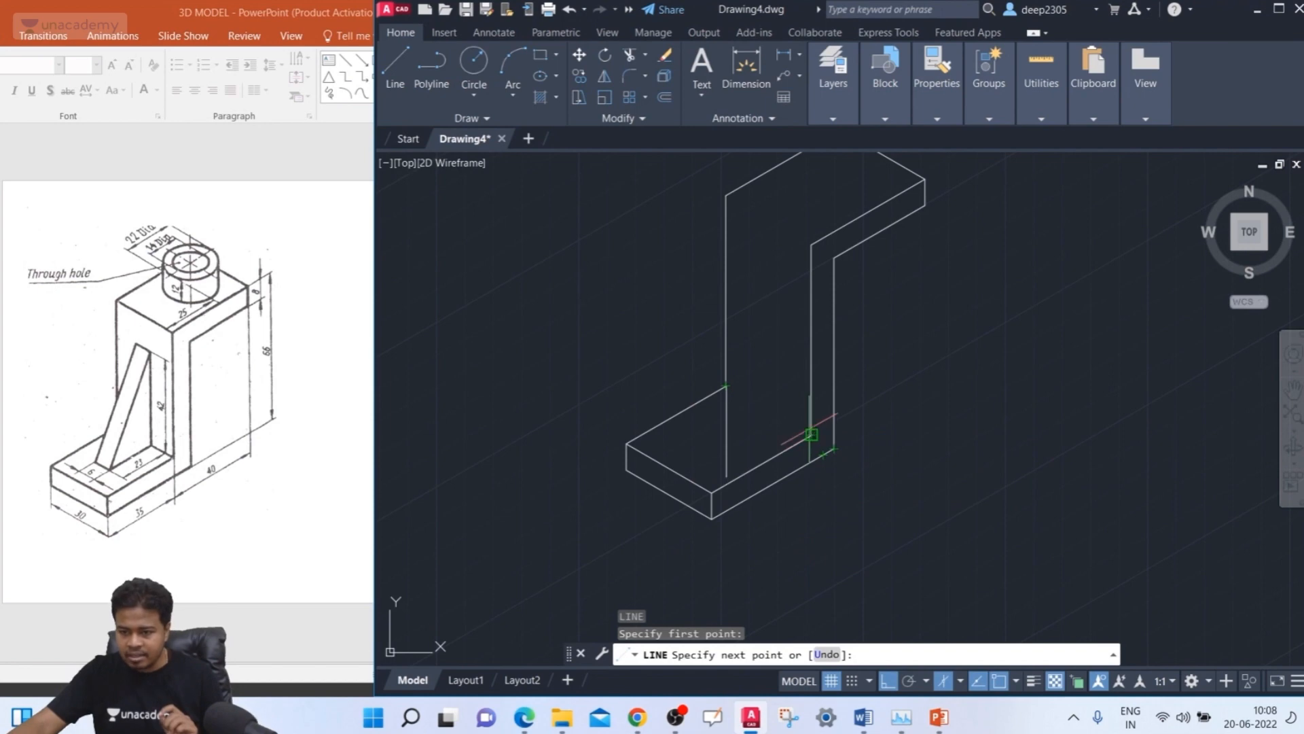
{"action": "left_click", "coordinate": [811, 433]}
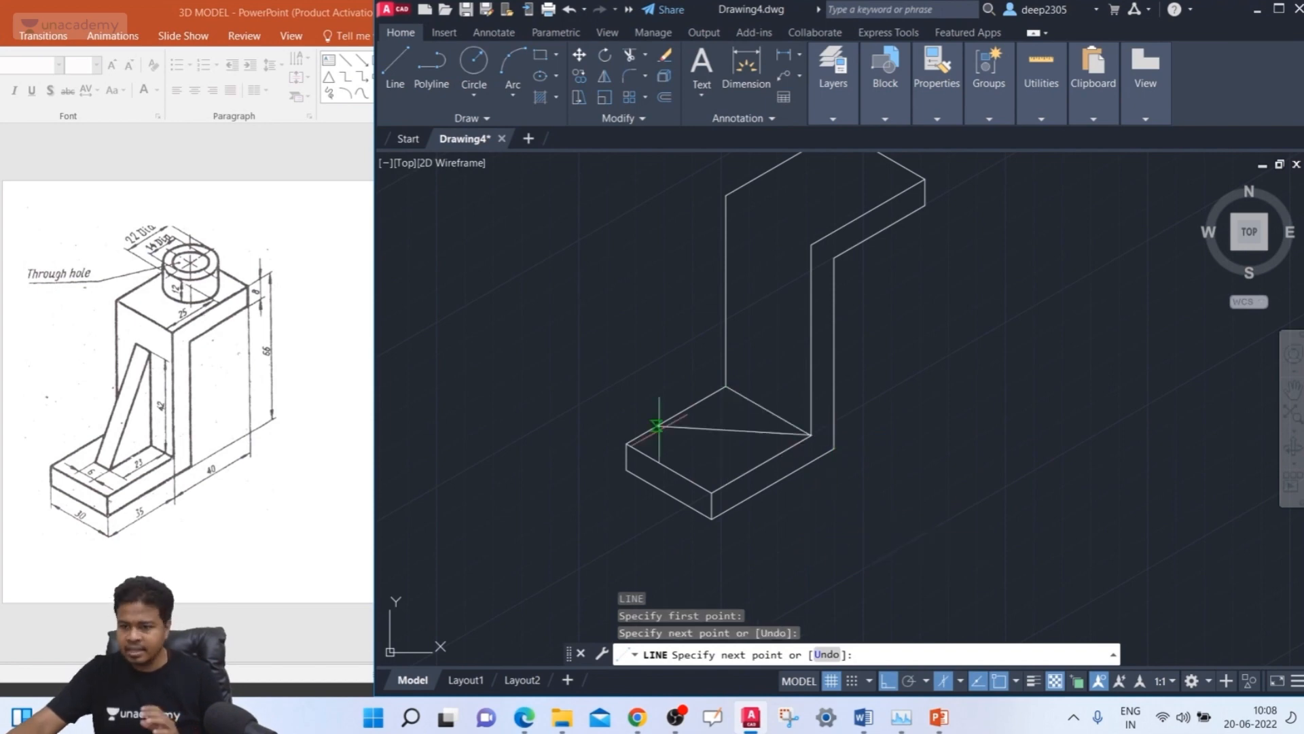
{"action": "key", "text": "Escape"}
{"action": "middle_click_drag", "start_coordinate": [946, 466], "coordinate": [855, 461]}
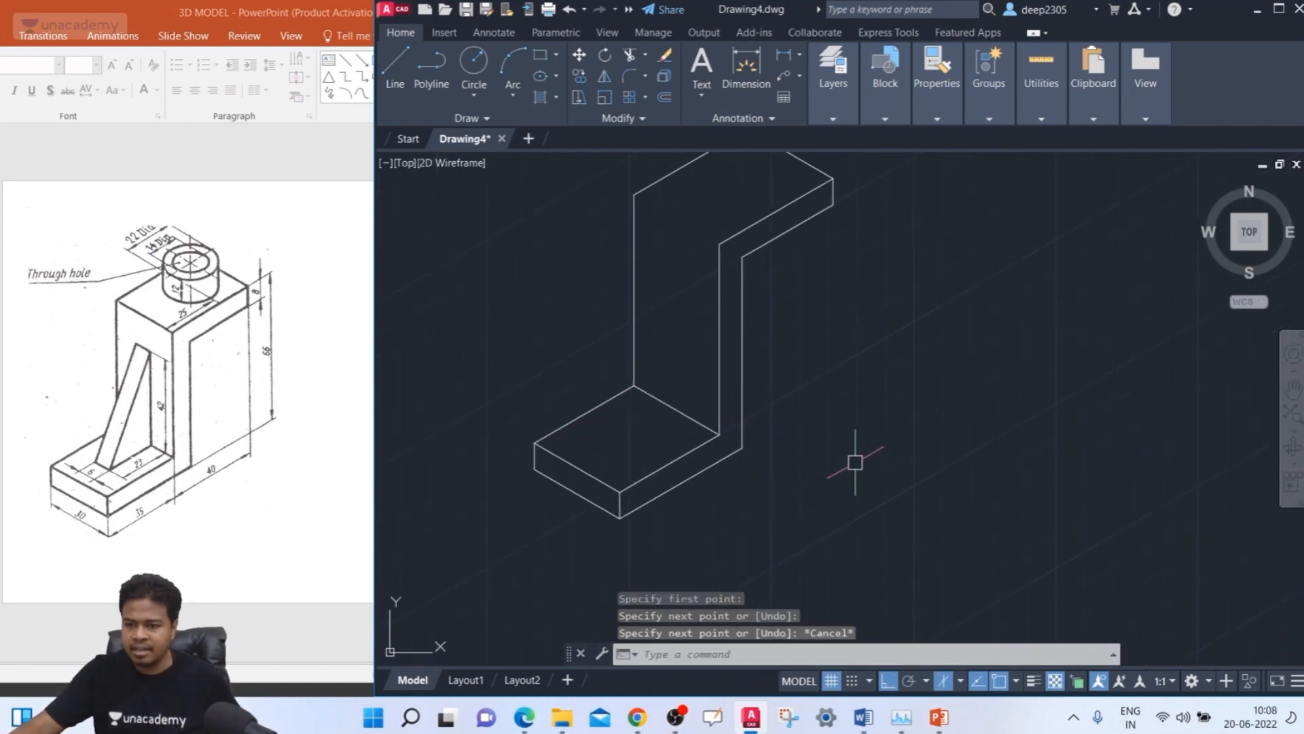
- On Isoplane Left, draw the top edge of the upright's front face between the upper ends of its two vertical edges
{"action": "key", "text": "space"}
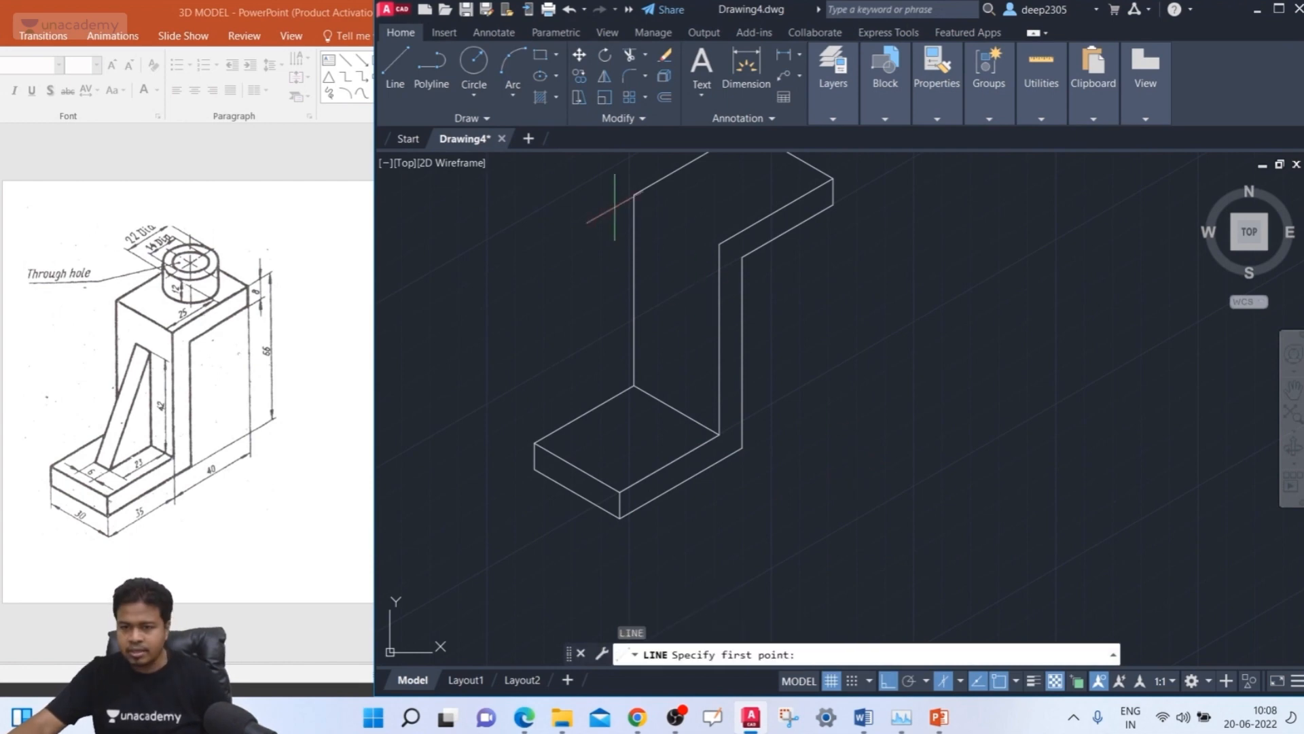
{"action": "left_click", "coordinate": [634, 195]}
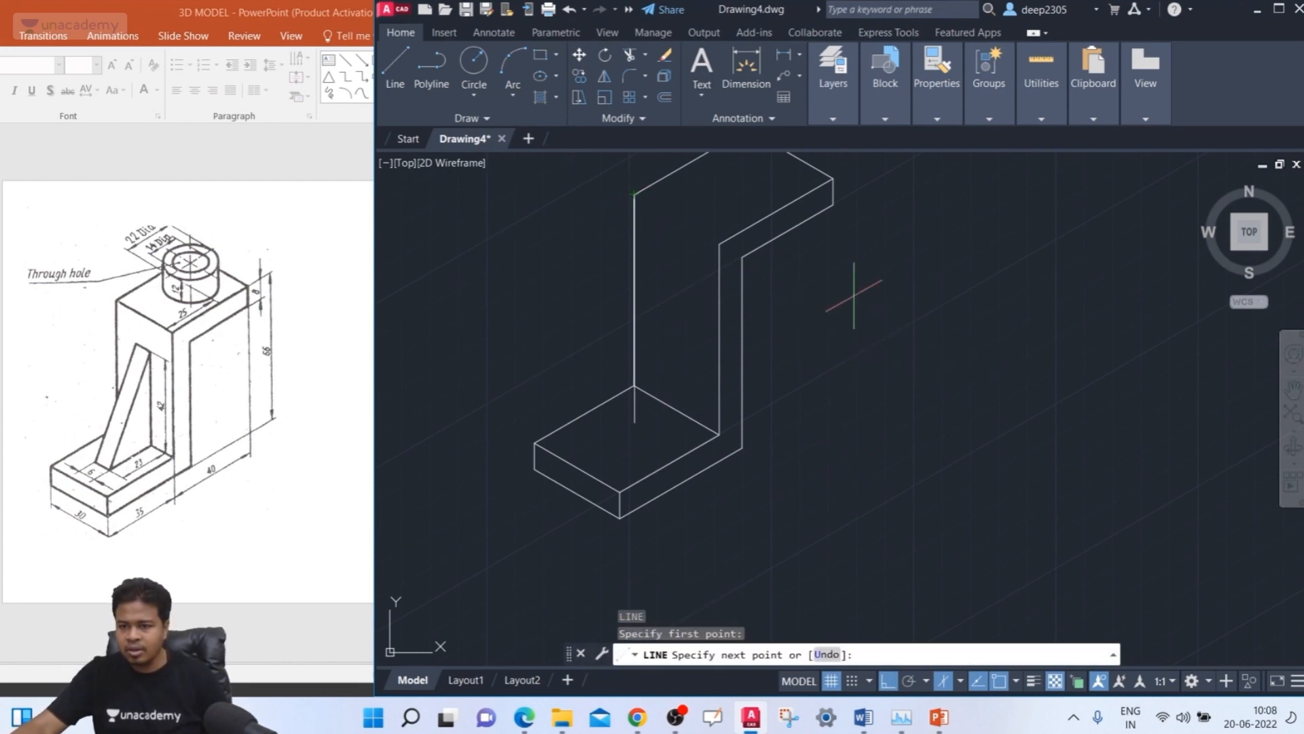
{"action": "middle_click_drag", "start_coordinate": [917, 370], "coordinate": [903, 446]}
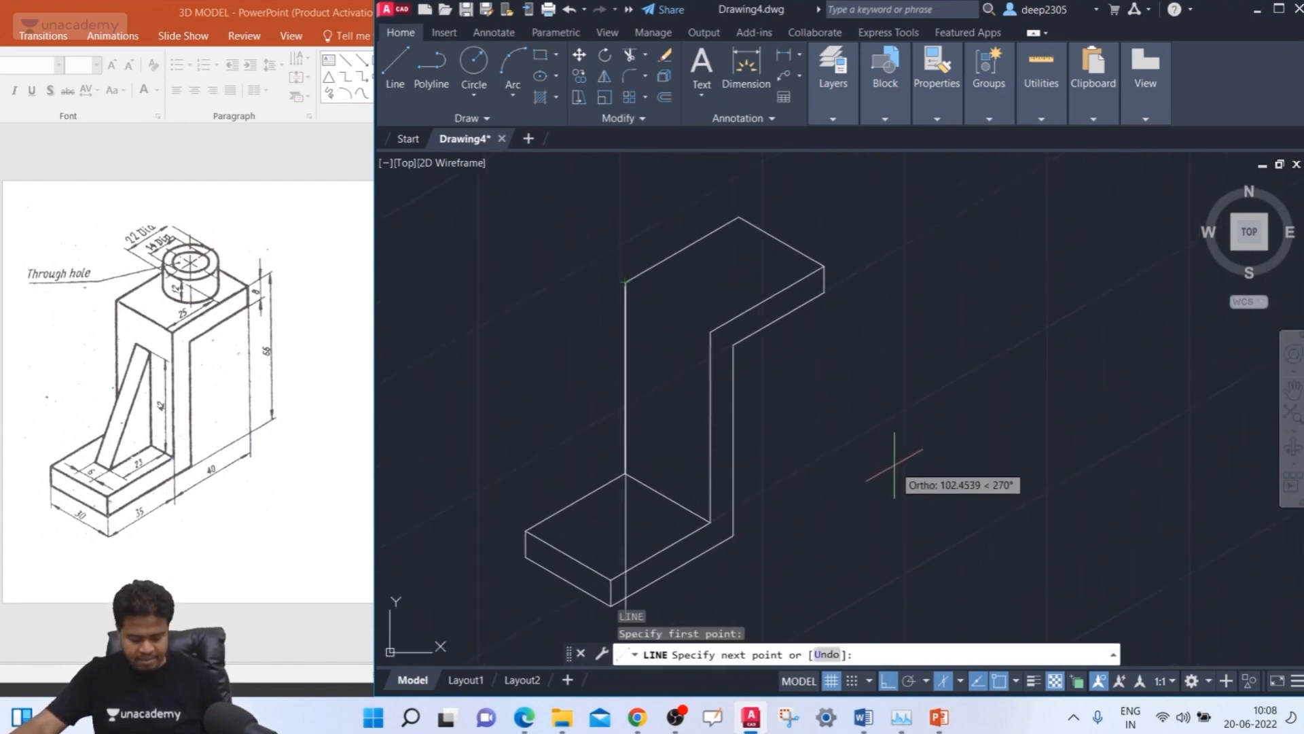
{"action": "key", "text": "F5"}
{"action": "left_click", "coordinate": [711, 332]}
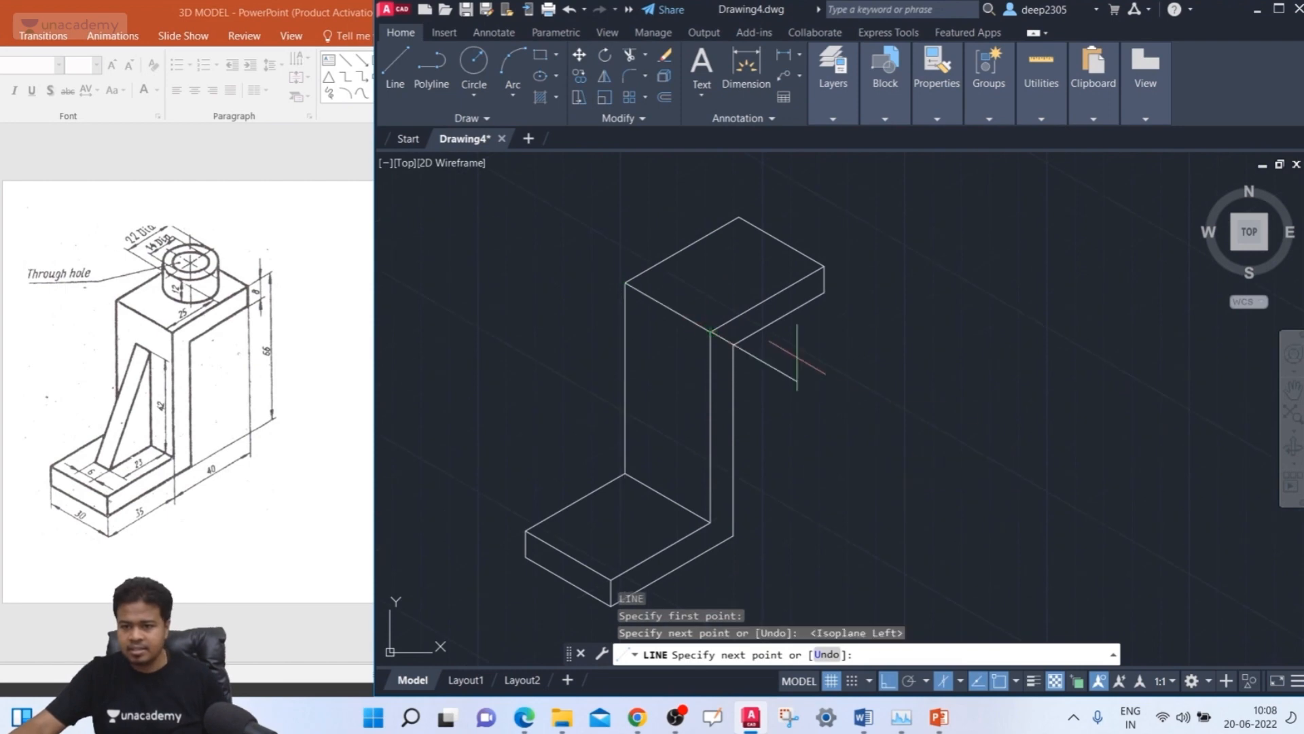
{"action": "key", "text": "Return"}
{"action": "middle_click_drag", "start_coordinate": [886, 451], "coordinate": [864, 443]}
{"action": "scroll", "coordinate": [801, 379], "scroll_direction": "down", "scroll_amount": 3}
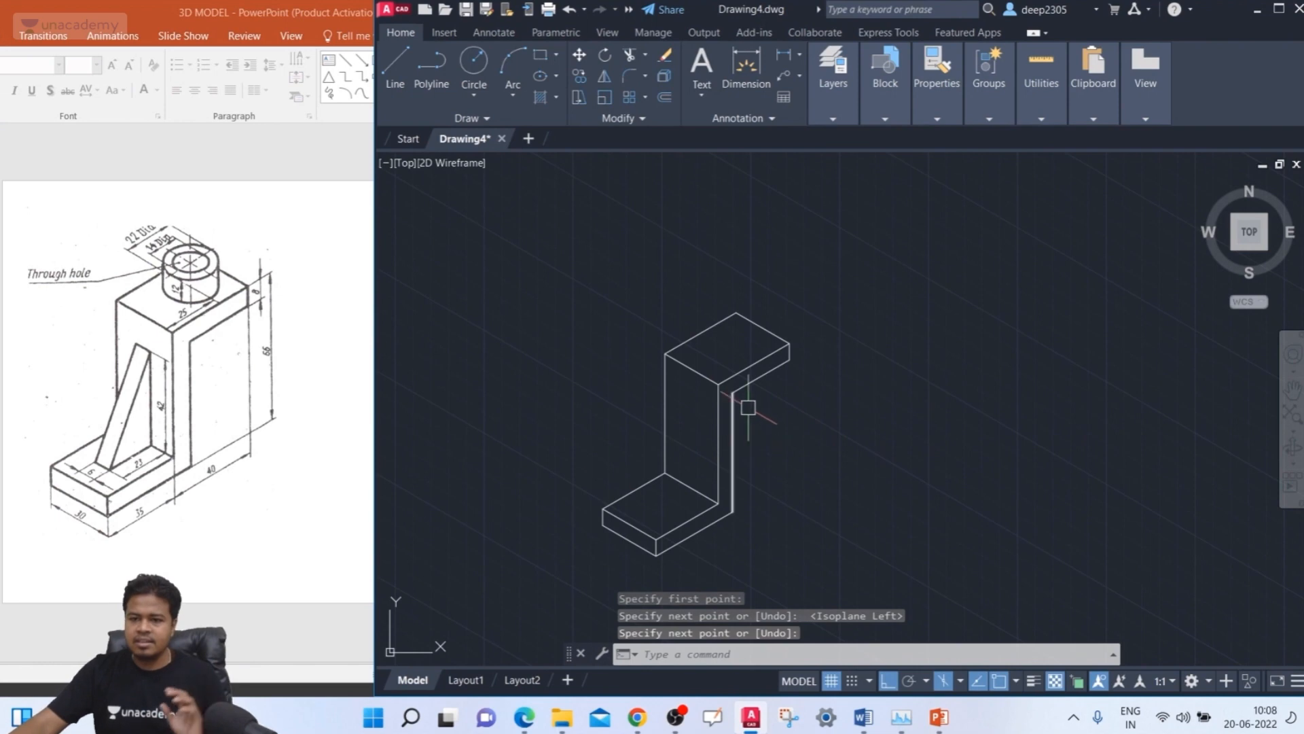
{"action": "middle_click_drag", "start_coordinate": [791, 467], "coordinate": [790, 422]}
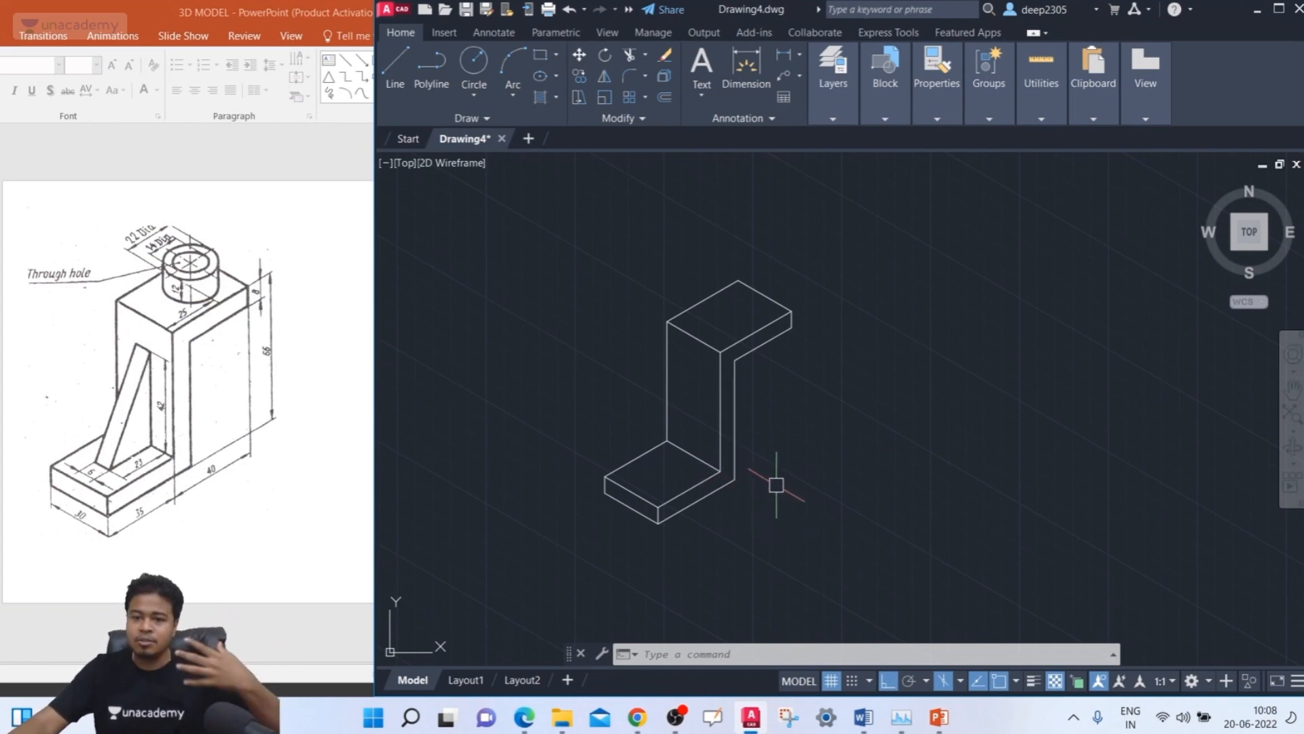
{"action": "middle_click_drag", "start_coordinate": [777, 484], "coordinate": [775, 497]}
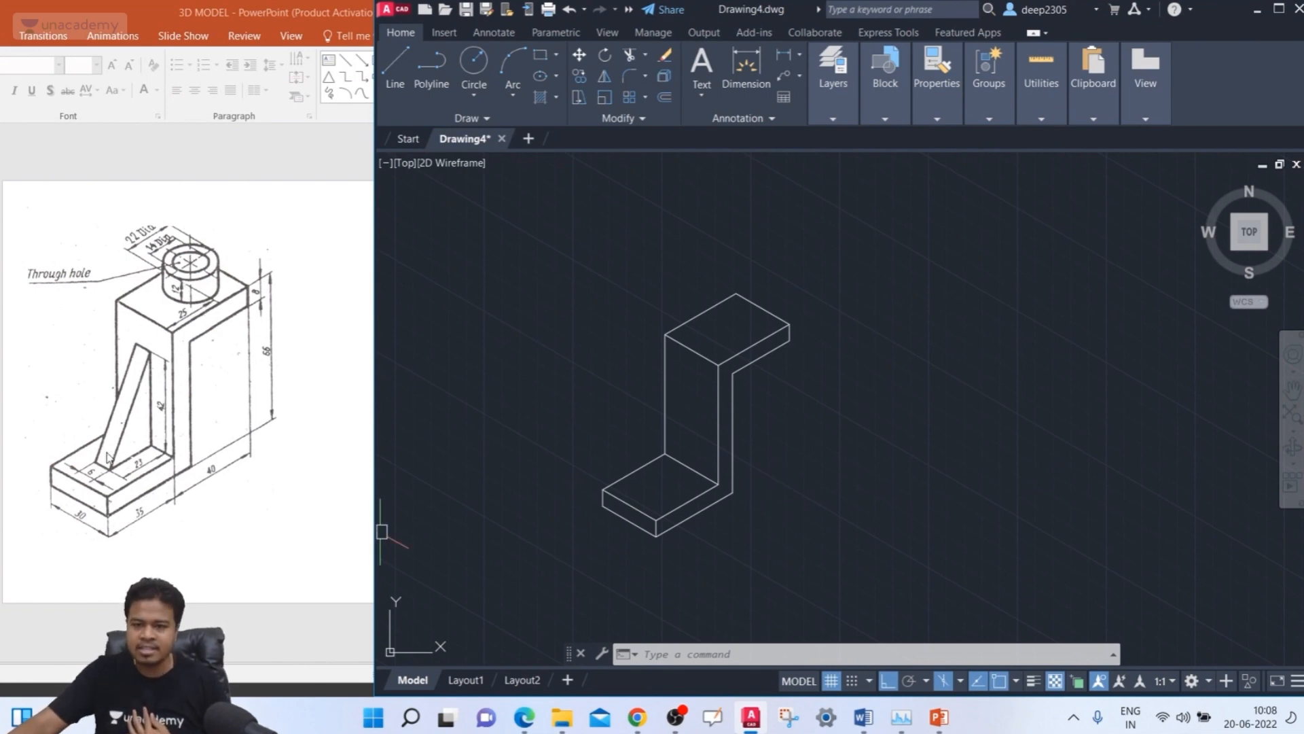
{"action": "type", "text": "l"}
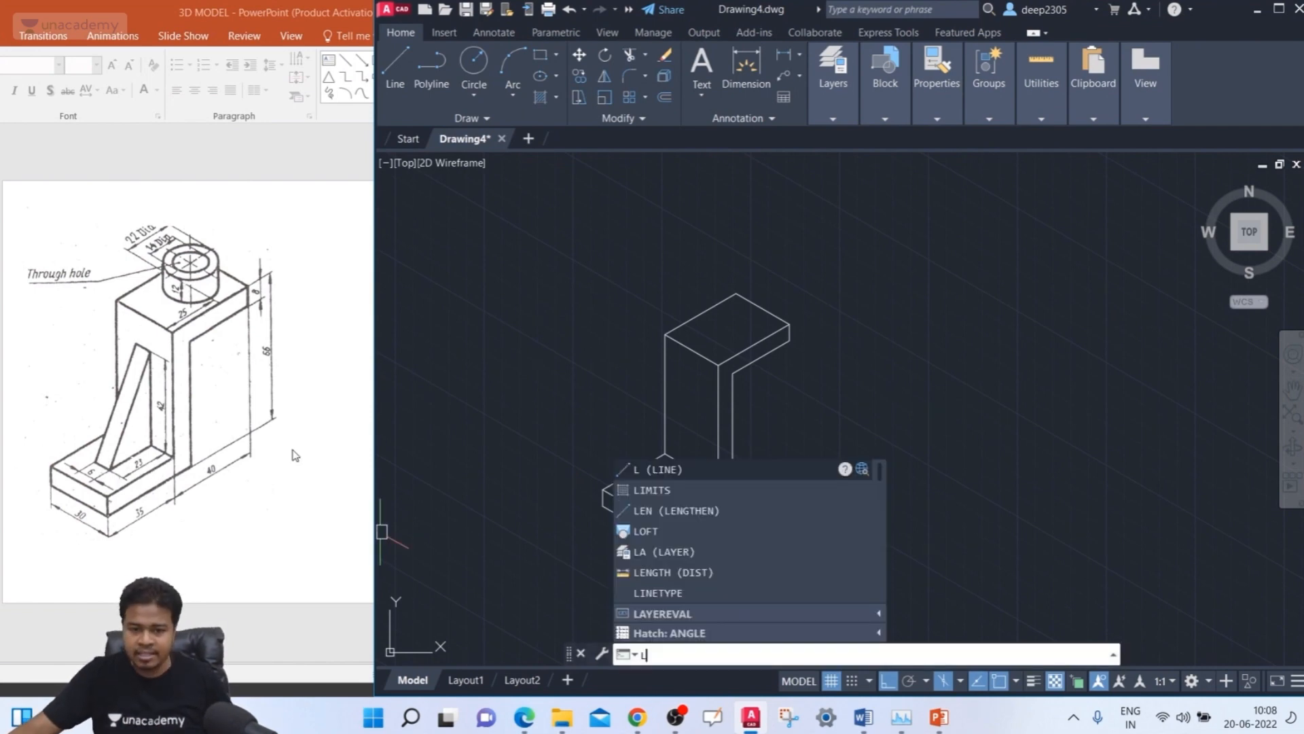
{"action": "key", "text": "Escape"}
{"action": "key", "text": "Escape"}
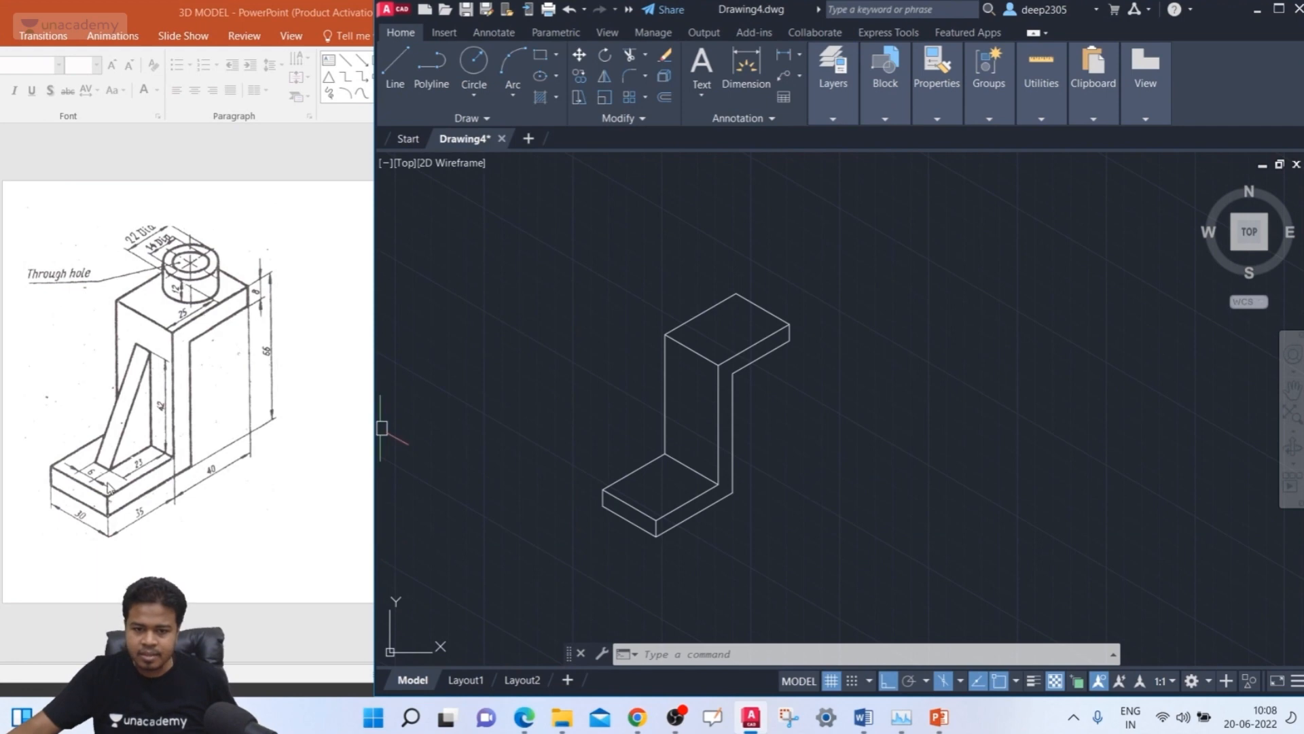
{"action": "key", "text": "Escape"}
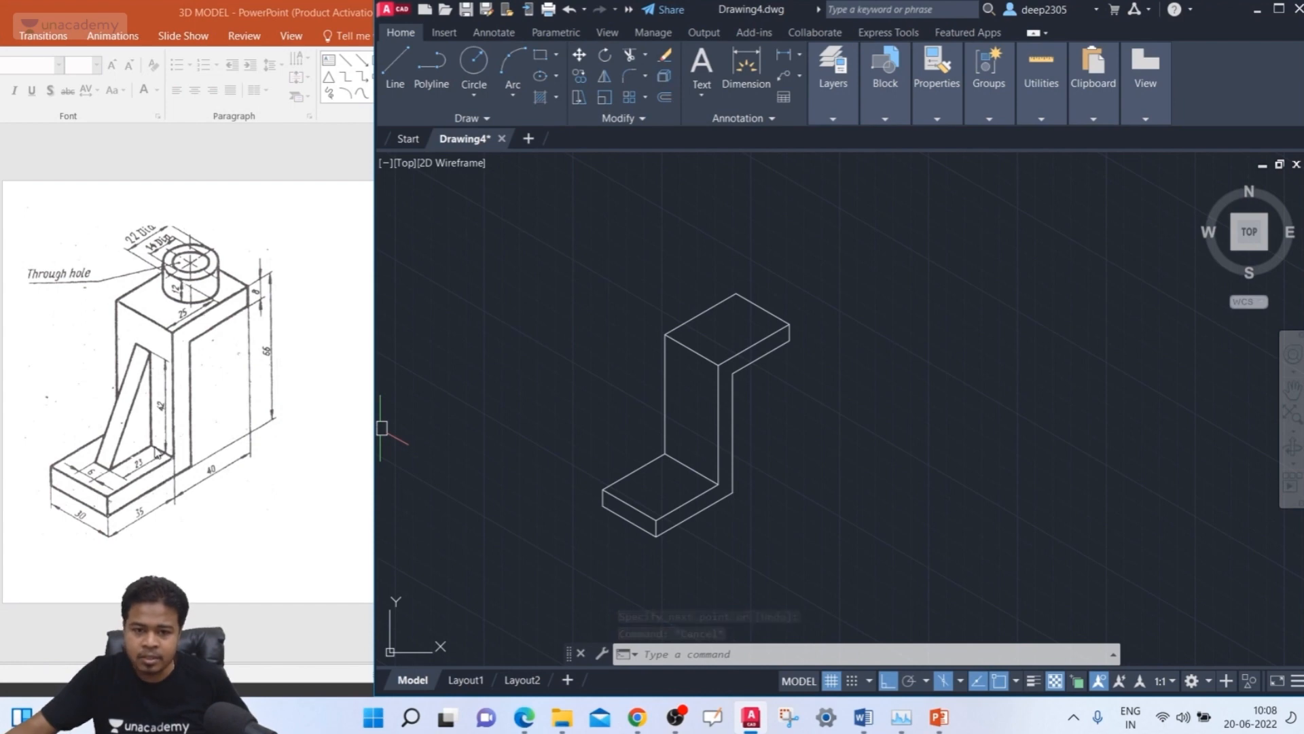
- Start the rib outline at the upright's near foot corner with a 12-unit line at 150° and a 42-unit line straight up
{"action": "type", "text": "l"}
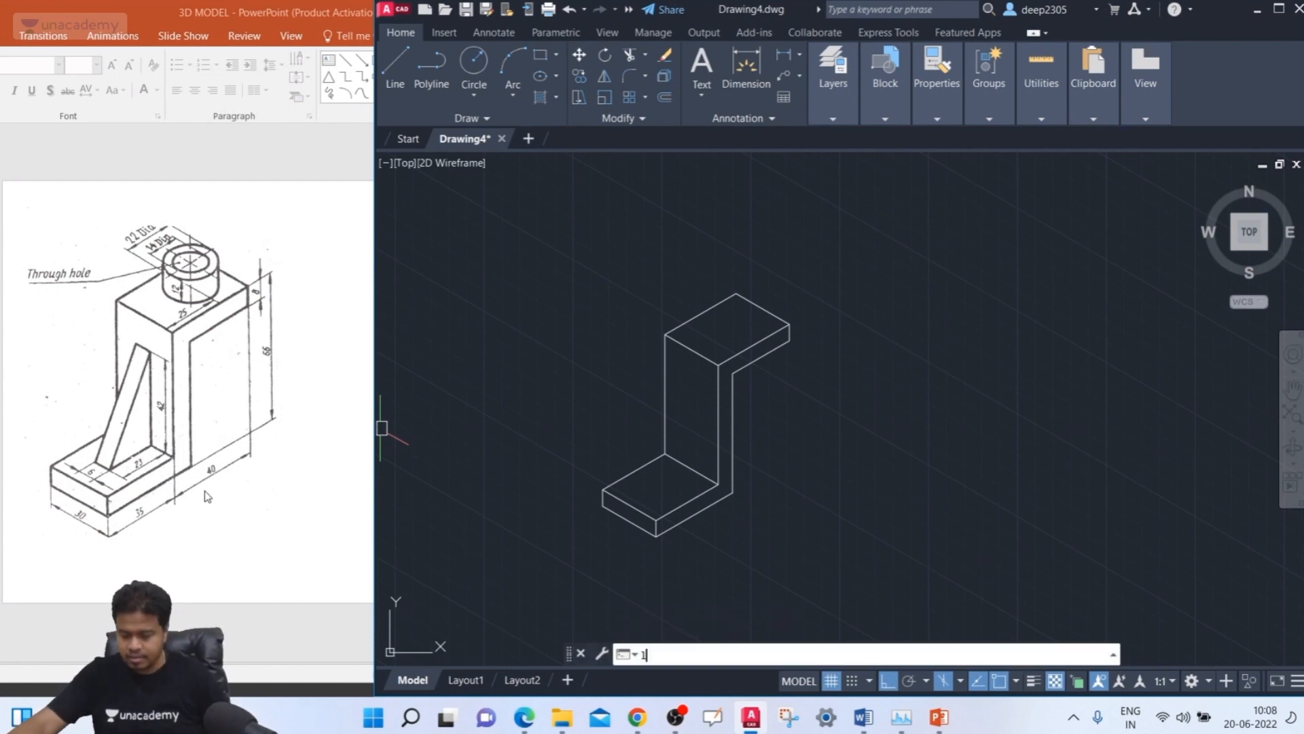
{"action": "key", "text": "Return"}
{"action": "scroll", "coordinate": [706, 486], "scroll_direction": "up", "scroll_amount": 2}
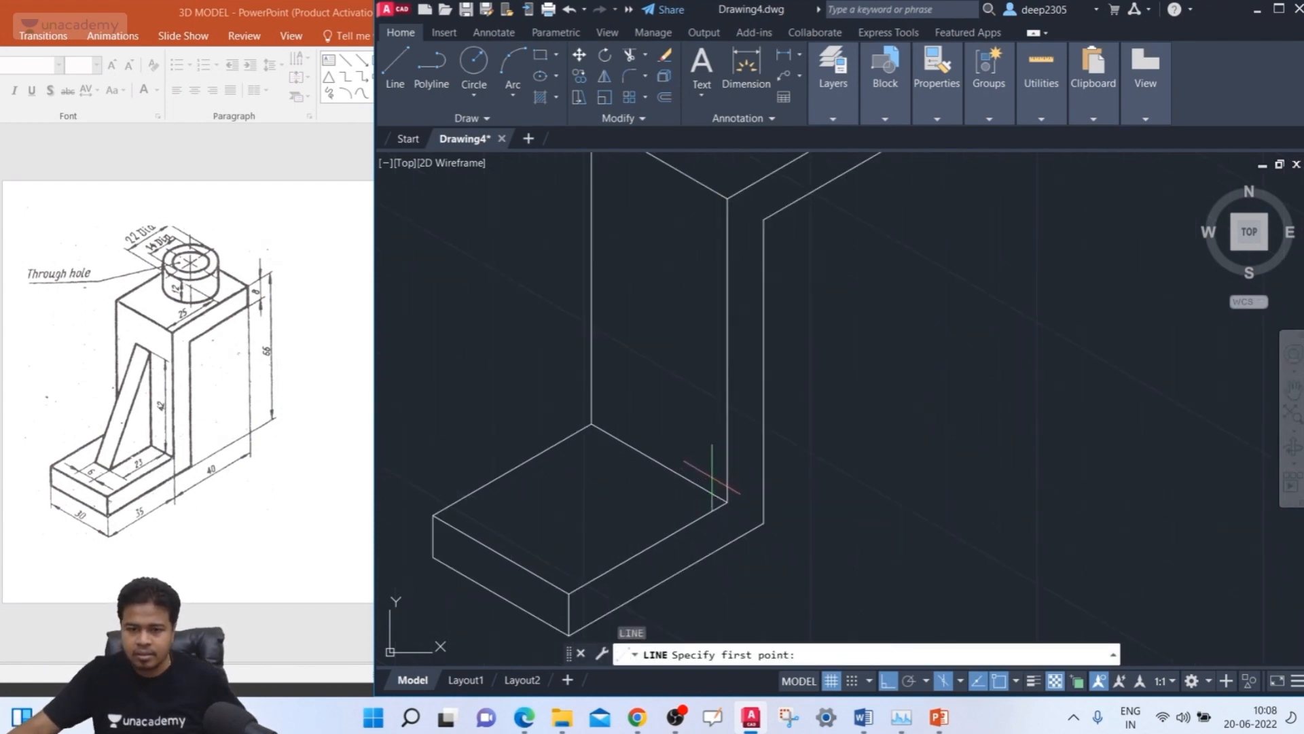
{"action": "scroll", "coordinate": [732, 408], "scroll_direction": "up", "scroll_amount": 2}
{"action": "left_click", "coordinate": [749, 421]}
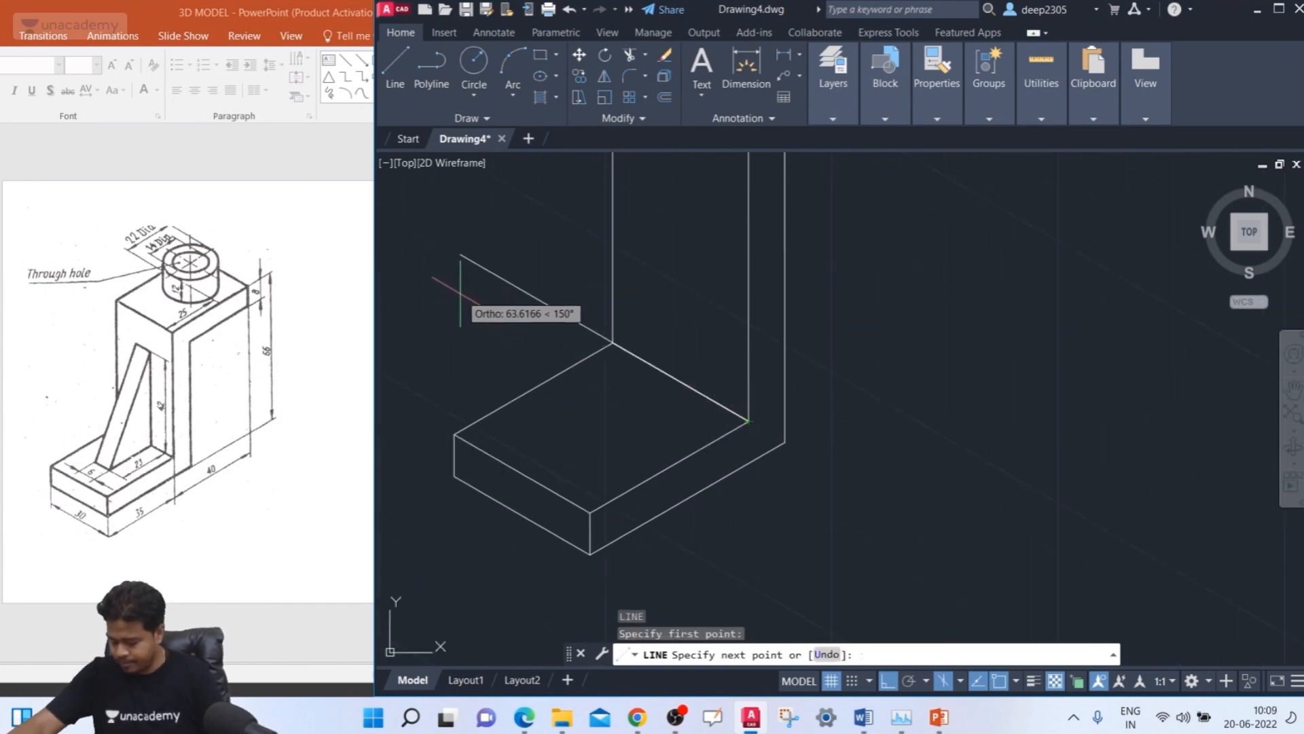
{"action": "type", "text": "12"}
{"action": "key", "text": "Return"}
{"action": "middle_click_drag", "start_coordinate": [700, 299], "coordinate": [678, 361]}
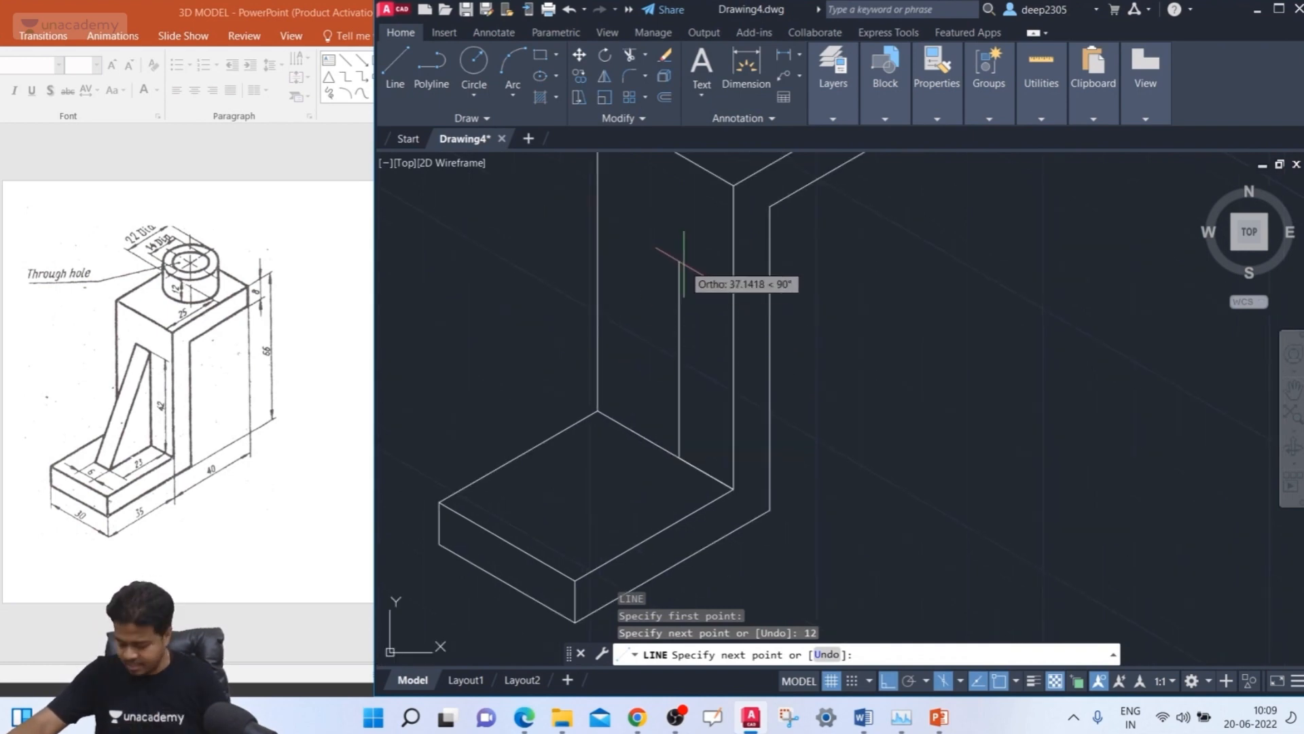
{"action": "type", "text": "42"}
{"action": "key", "text": "Return"}
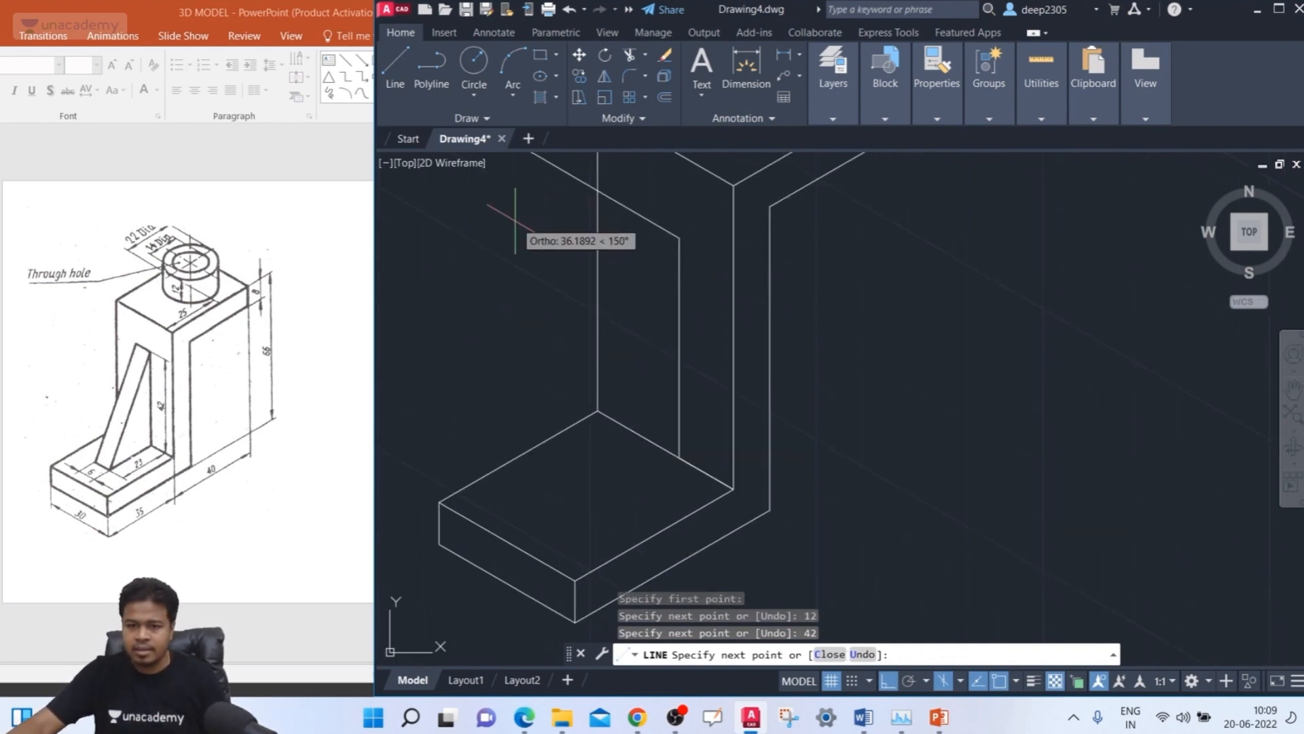
- Add the rib's 6-unit top edge at 150° from the upper end of the vertical line
{"action": "middle_click_drag", "start_coordinate": [515, 231], "coordinate": [515, 316]}
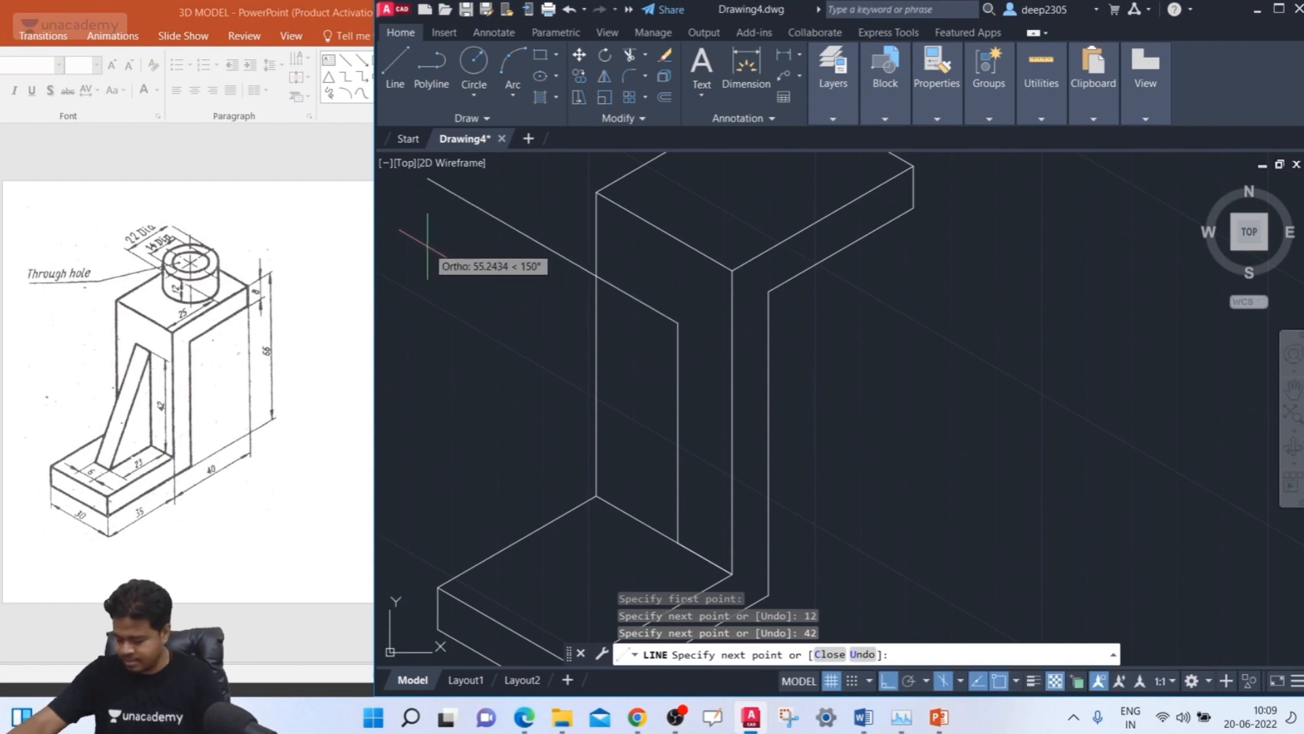
{"action": "type", "text": "6"}
{"action": "key", "text": "Return"}
{"action": "middle_click_drag", "start_coordinate": [590, 454], "coordinate": [510, 387]}
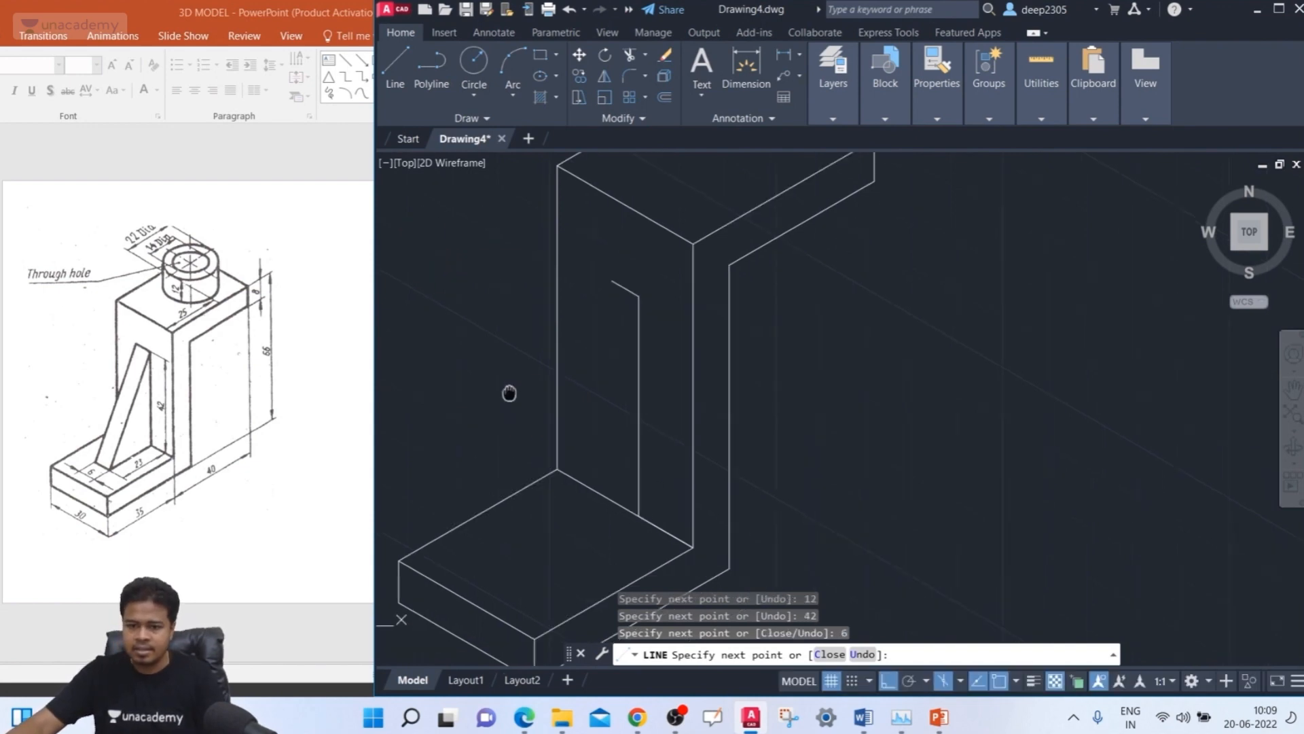
- Continue the rib outline with a 42-unit line straight down and, on Isoplane Top, a 23-unit line at 210° along the base
{"action": "type", "text": "42"}
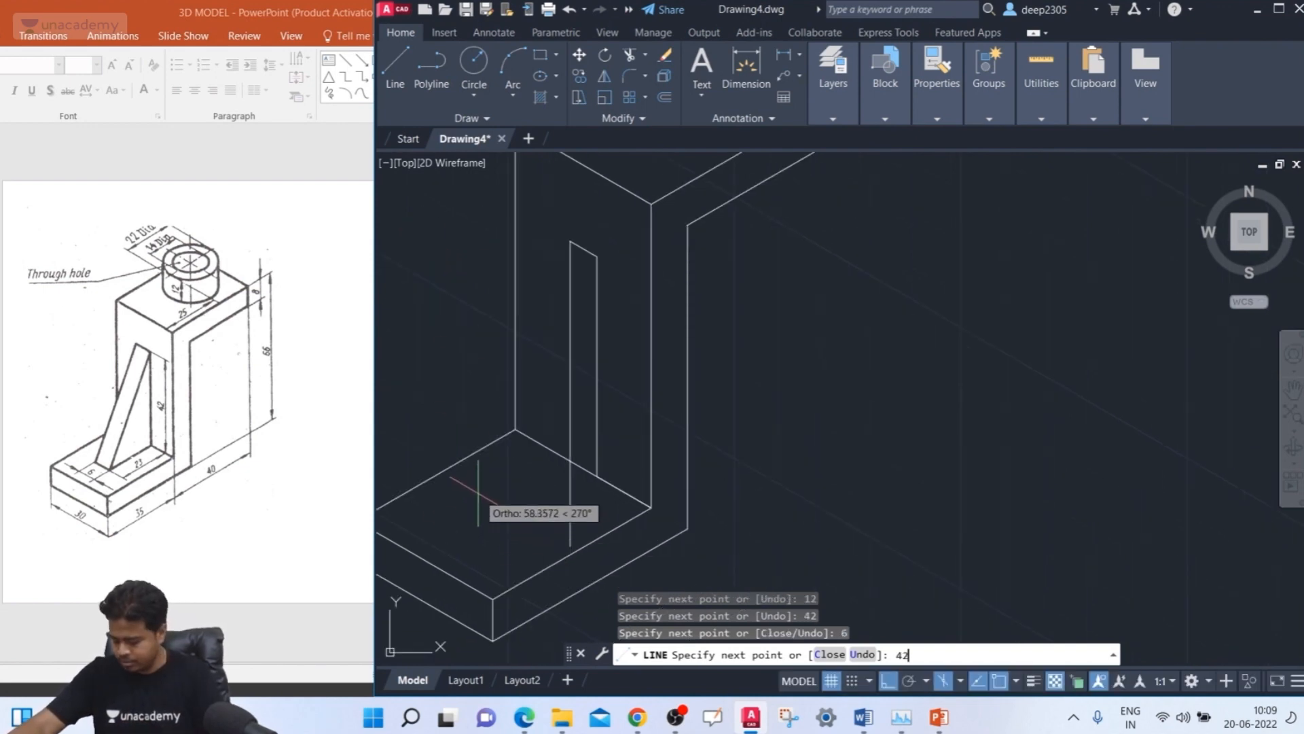
{"action": "key", "text": "Return"}
{"action": "middle_click_drag", "start_coordinate": [381, 516], "coordinate": [551, 446]}
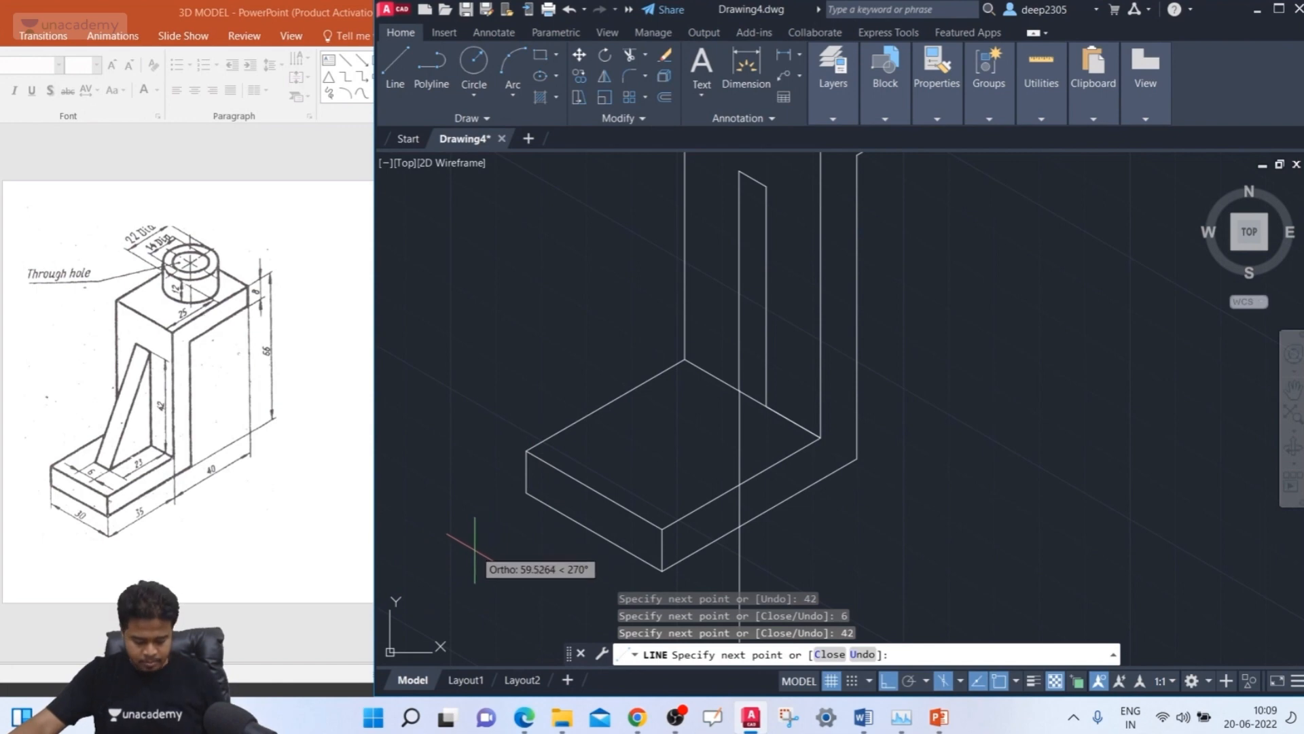
{"action": "key", "text": "F5"}
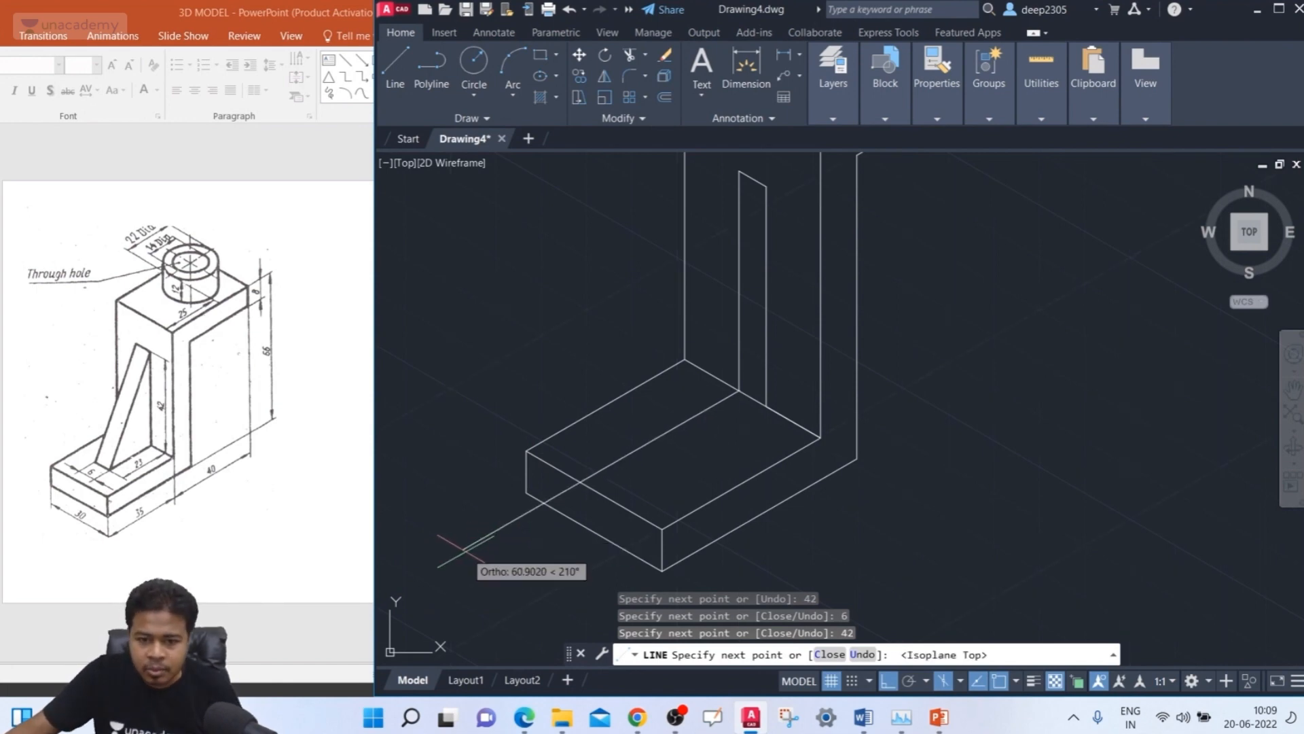
{"action": "type", "text": "23"}
{"action": "key", "text": "Return"}
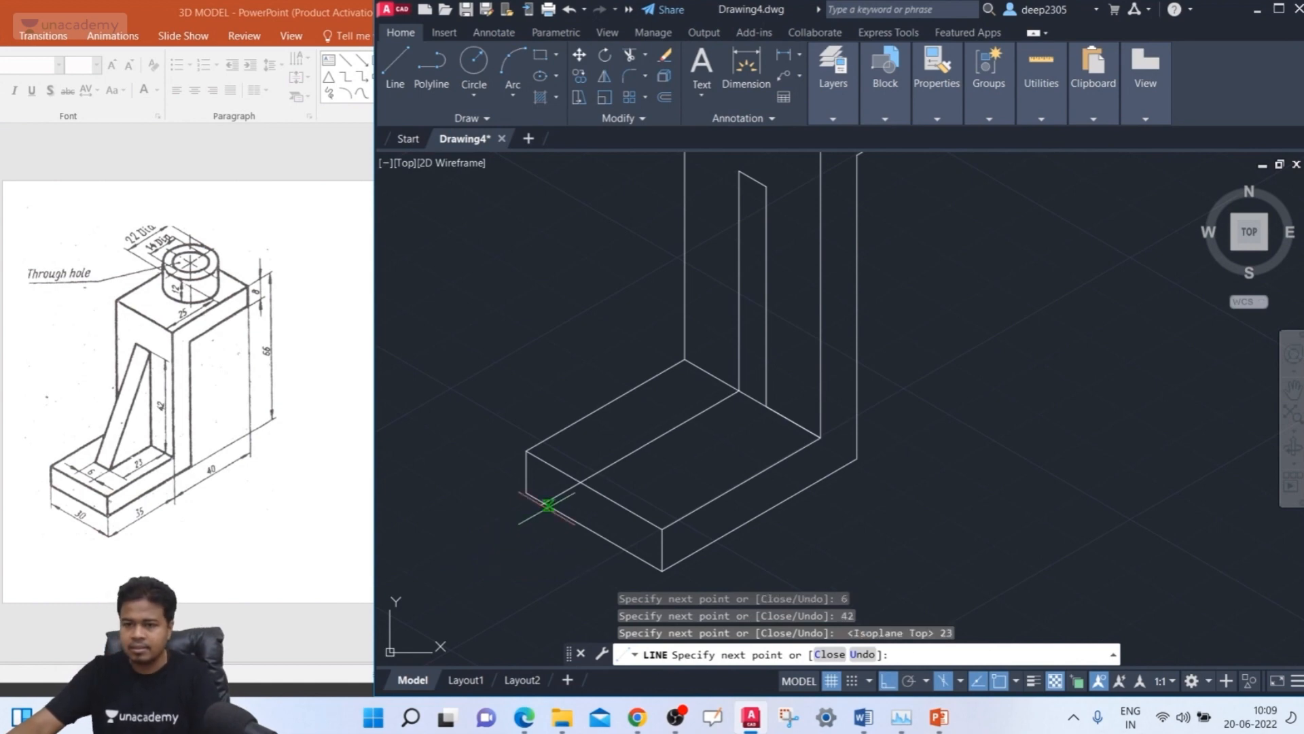
- Draw the rib's 6-unit front edge at 330° and close its footprint at the foot of the near vertical line
{"action": "middle_click_drag", "start_coordinate": [686, 469], "coordinate": [580, 398]}
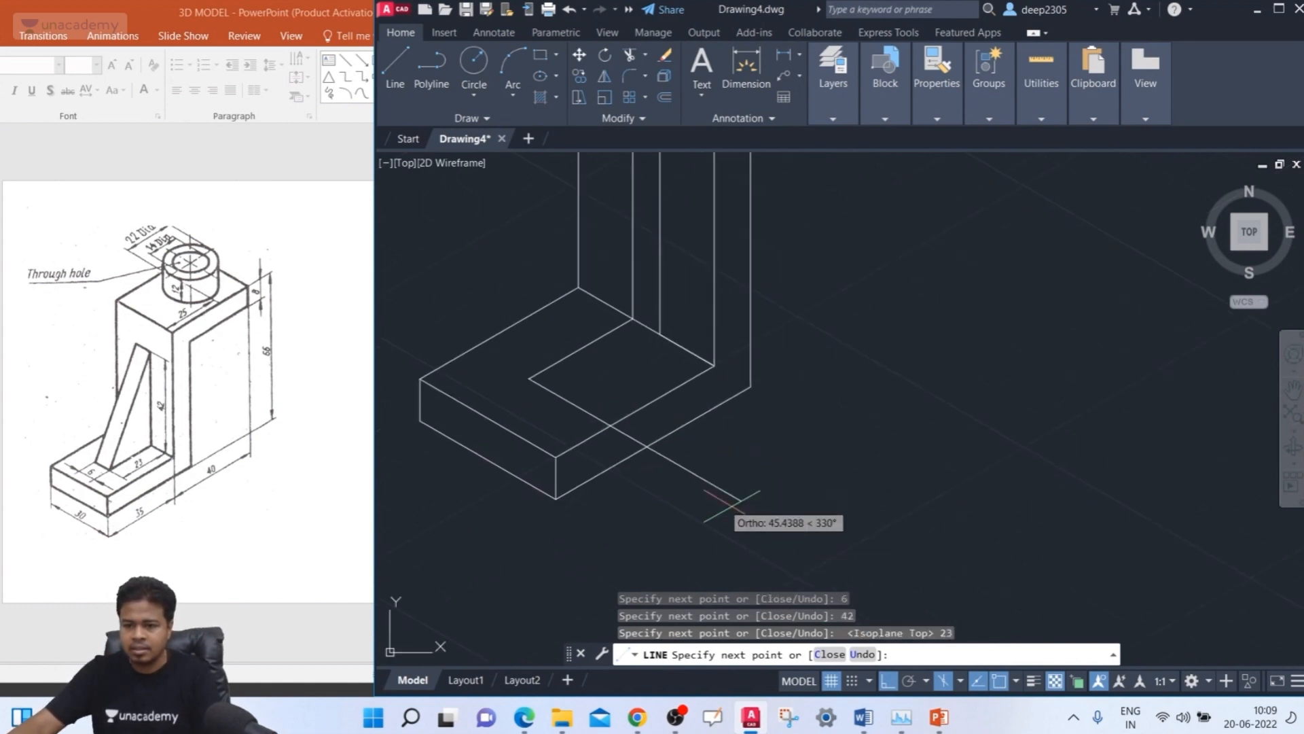
{"action": "type", "text": "6"}
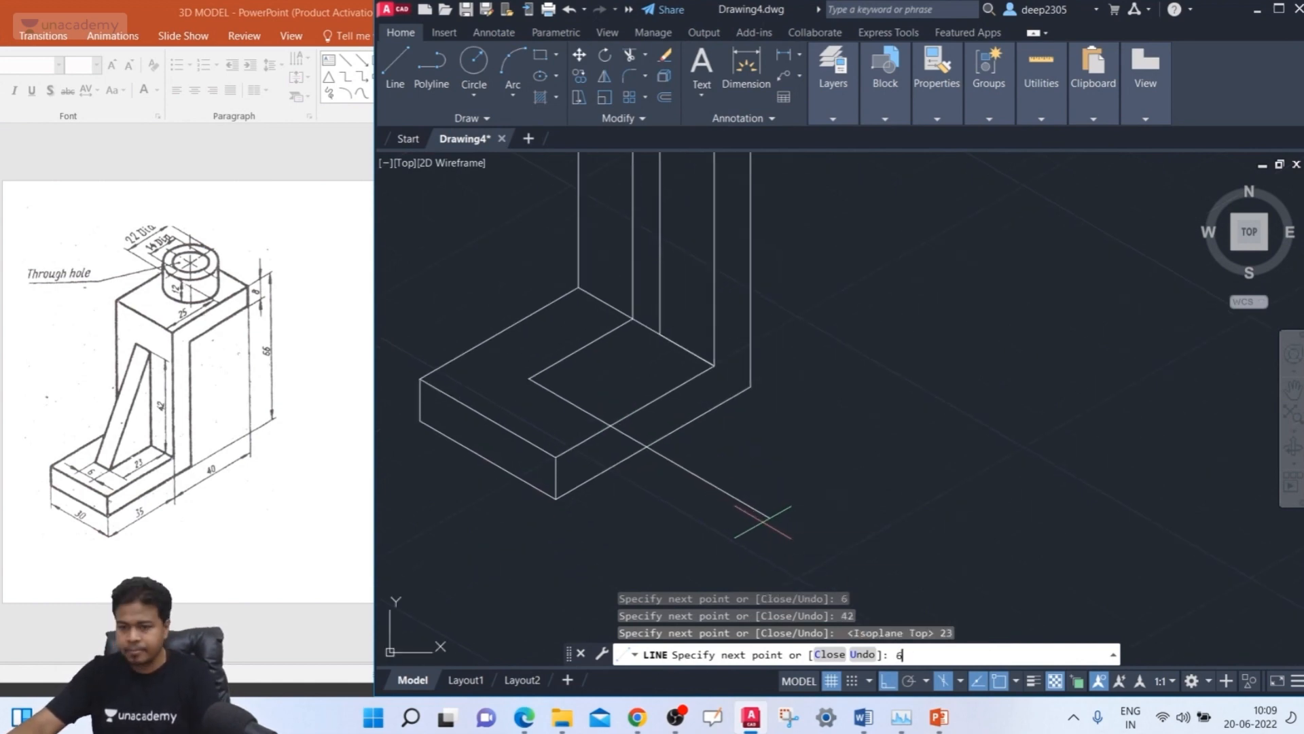
{"action": "key", "text": "Return"}
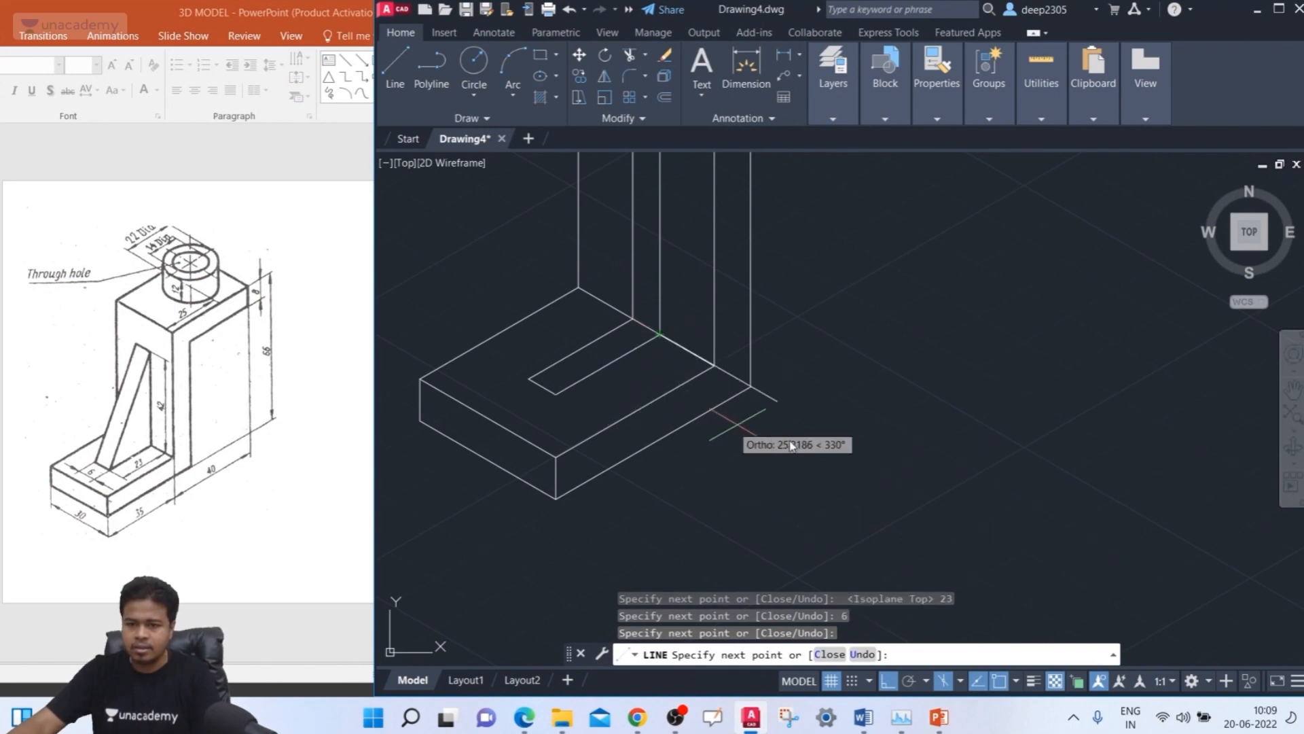
{"action": "key", "text": "Return"}
{"action": "middle_click_drag", "start_coordinate": [799, 459], "coordinate": [835, 552]}
- Draw the rib's two sloping edges from the ends of its top edge to the matching front corners of its footprint
{"action": "type", "text": "l"}
{"action": "key", "text": "Return"}
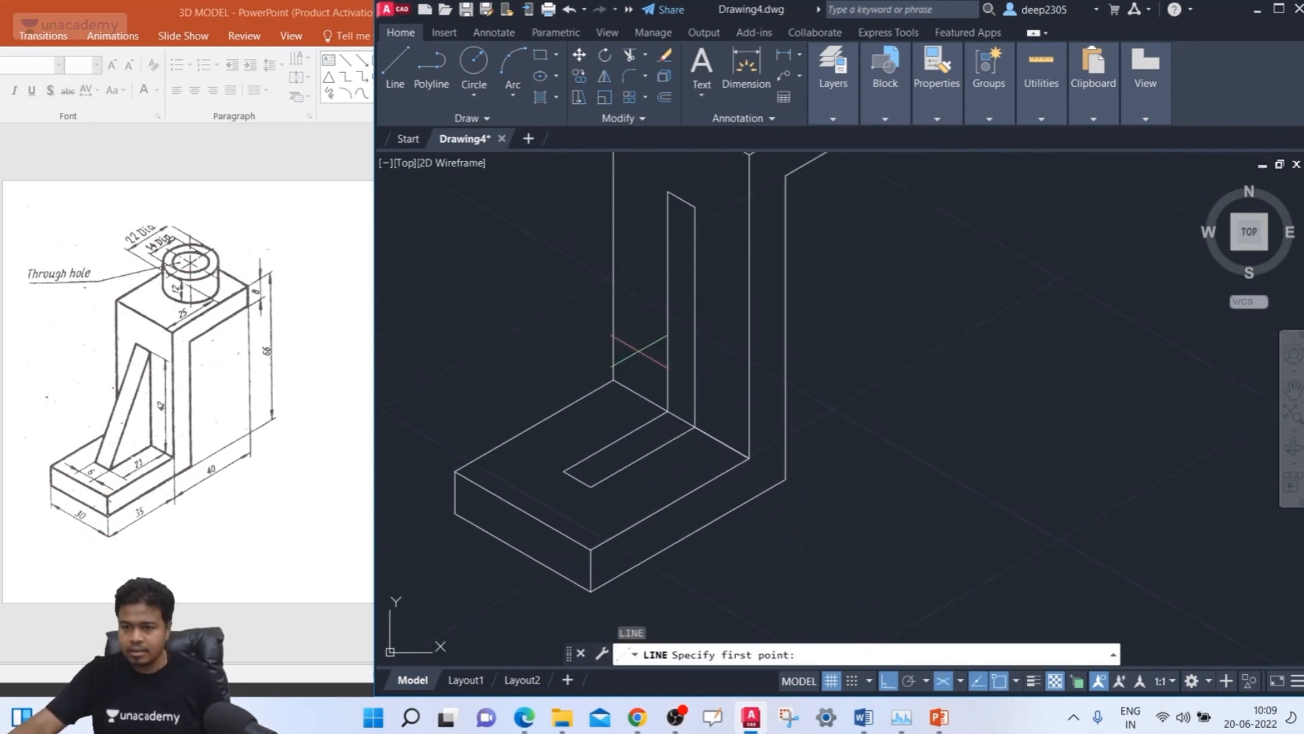
{"action": "left_click", "coordinate": [695, 207]}
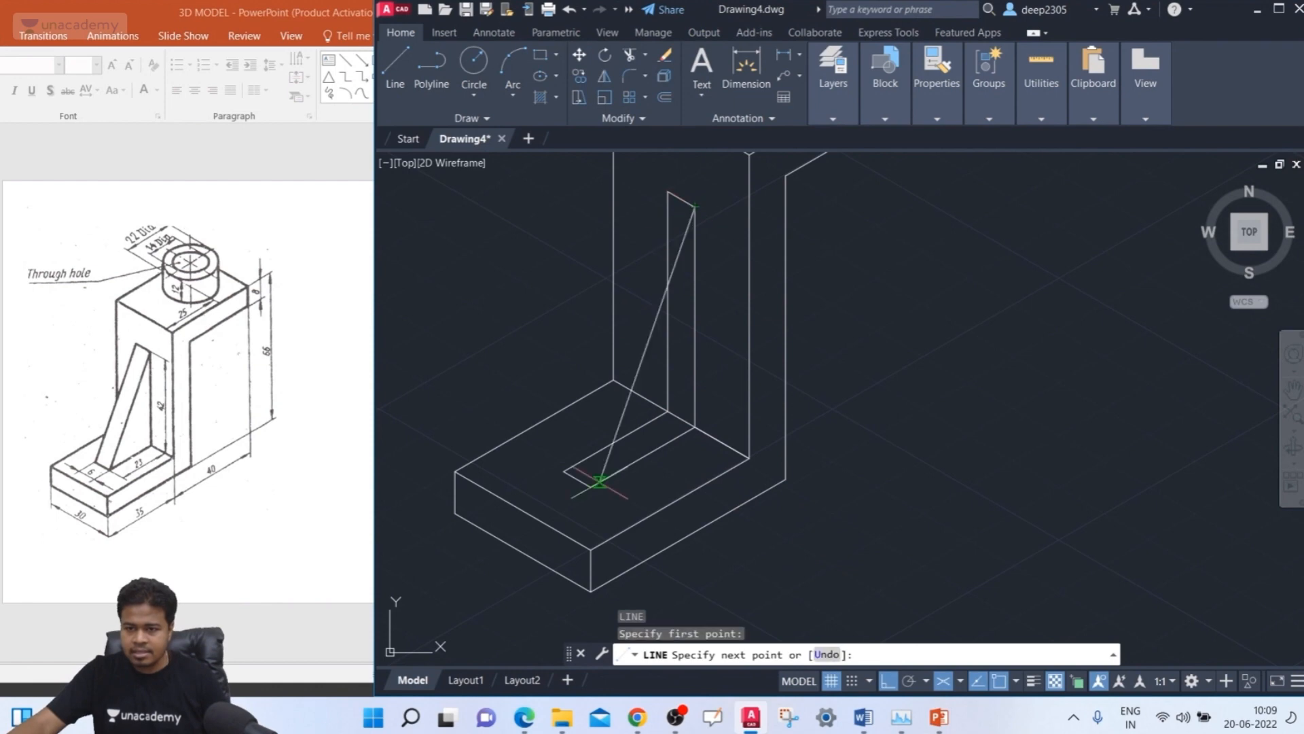
{"action": "left_click", "coordinate": [591, 486]}
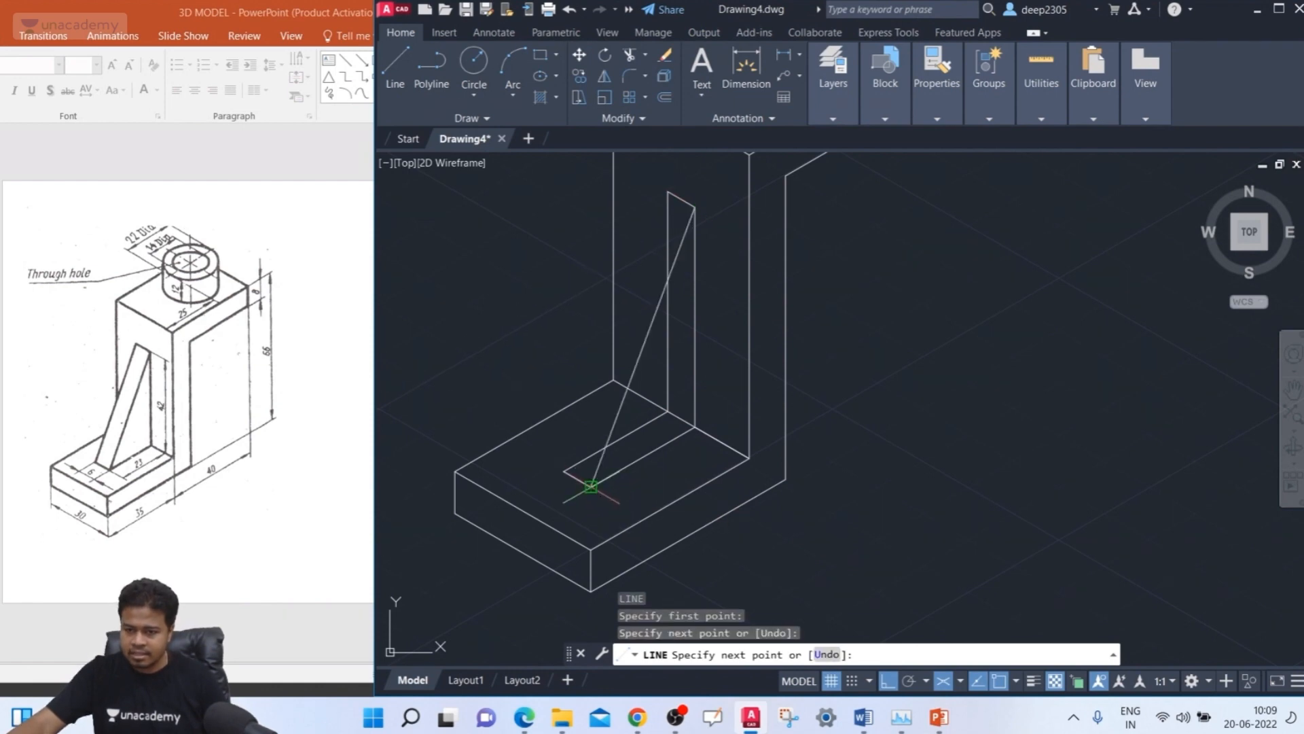
{"action": "key", "text": "Return"}
{"action": "key", "text": "Return"}
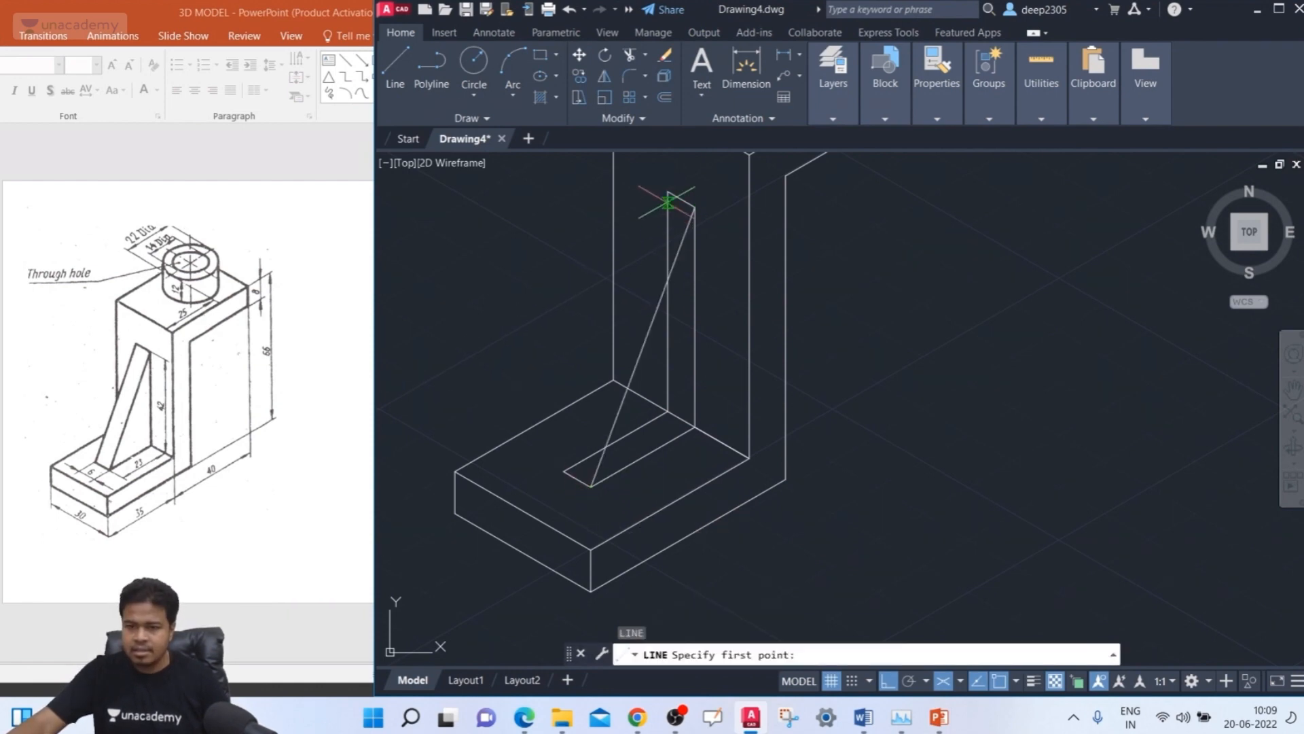
{"action": "left_click", "coordinate": [669, 191]}
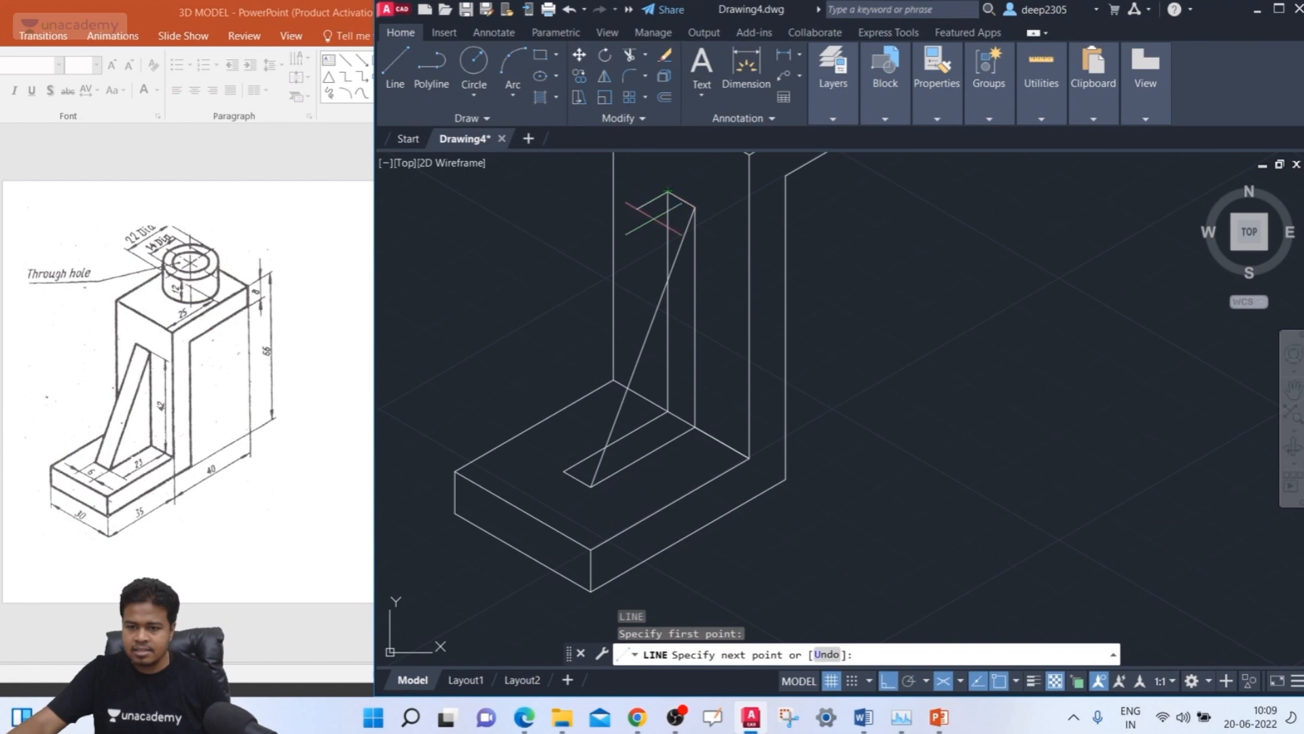
{"action": "left_click", "coordinate": [563, 470]}
{"action": "key", "text": "Escape"}
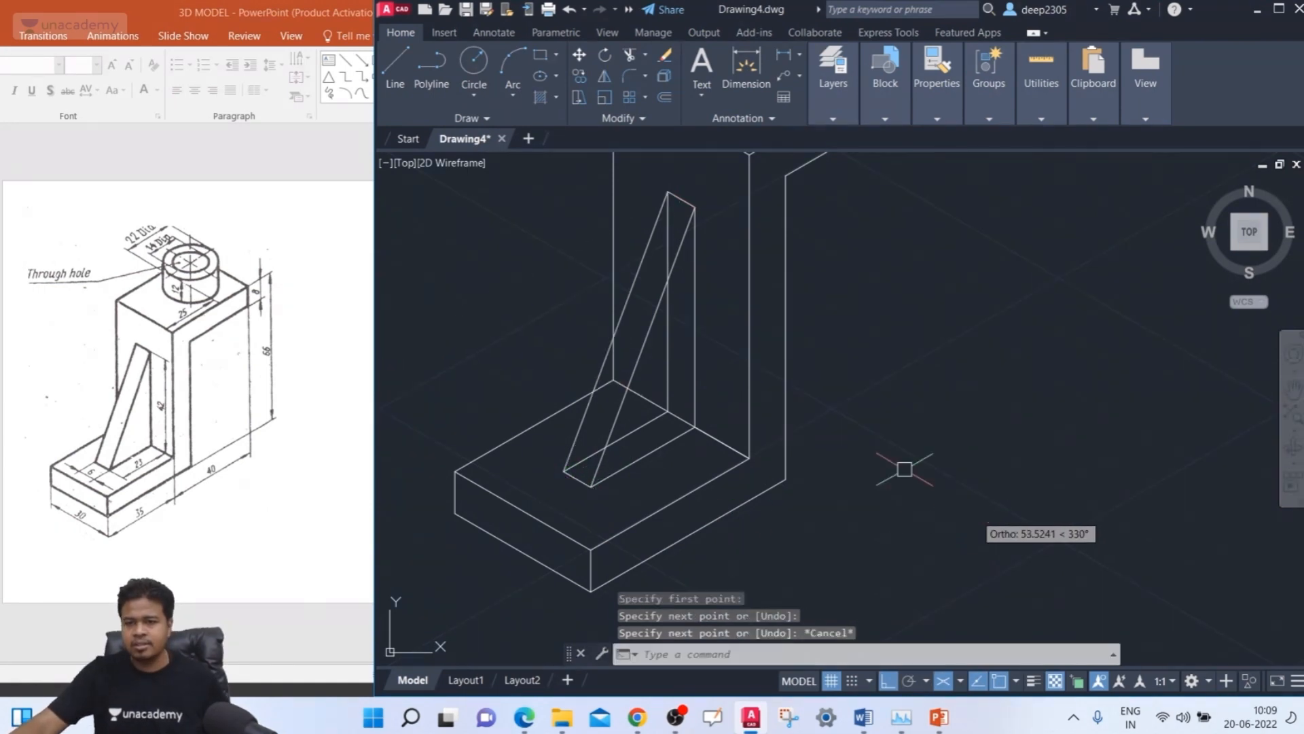
- Erase the overlapping line along the upright's foot between the rib and the upright's near corner
{"action": "scroll", "coordinate": [746, 357], "scroll_direction": "down", "scroll_amount": 2}
{"action": "middle_click_drag", "start_coordinate": [745, 357], "coordinate": [633, 362]}
{"action": "middle_click_drag", "start_coordinate": [791, 358], "coordinate": [787, 415]}
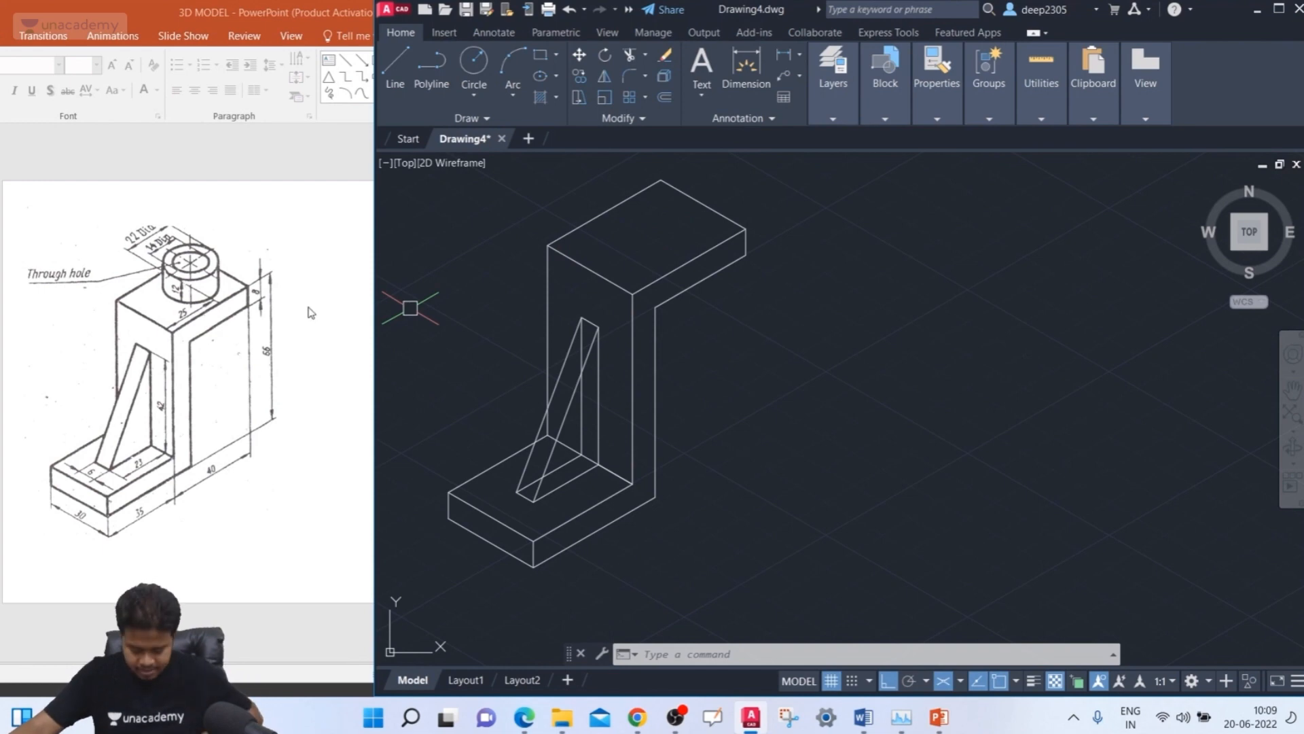
{"action": "scroll", "coordinate": [645, 497], "scroll_direction": "up", "scroll_amount": 2}
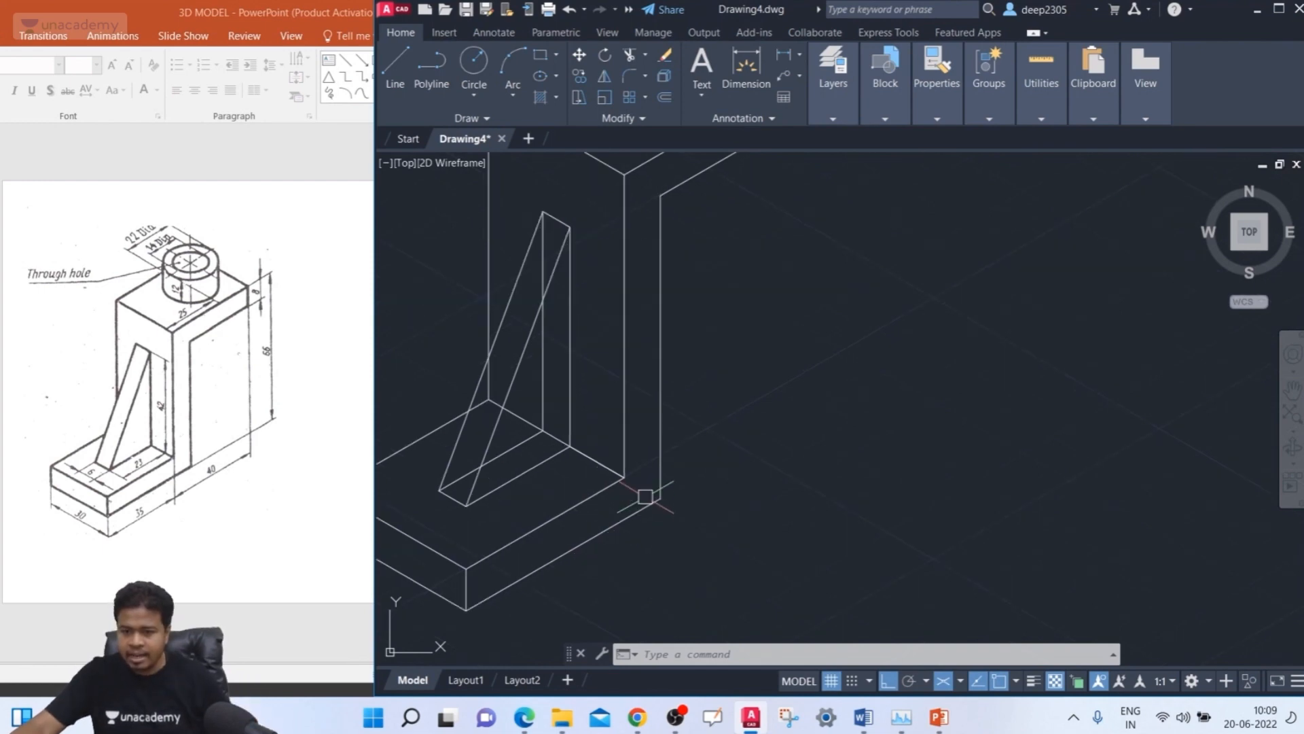
{"action": "key", "text": "Escape"}
{"action": "key", "text": "Escape"}
{"action": "left_click", "coordinate": [591, 457]}
{"action": "key", "text": "Delete"}
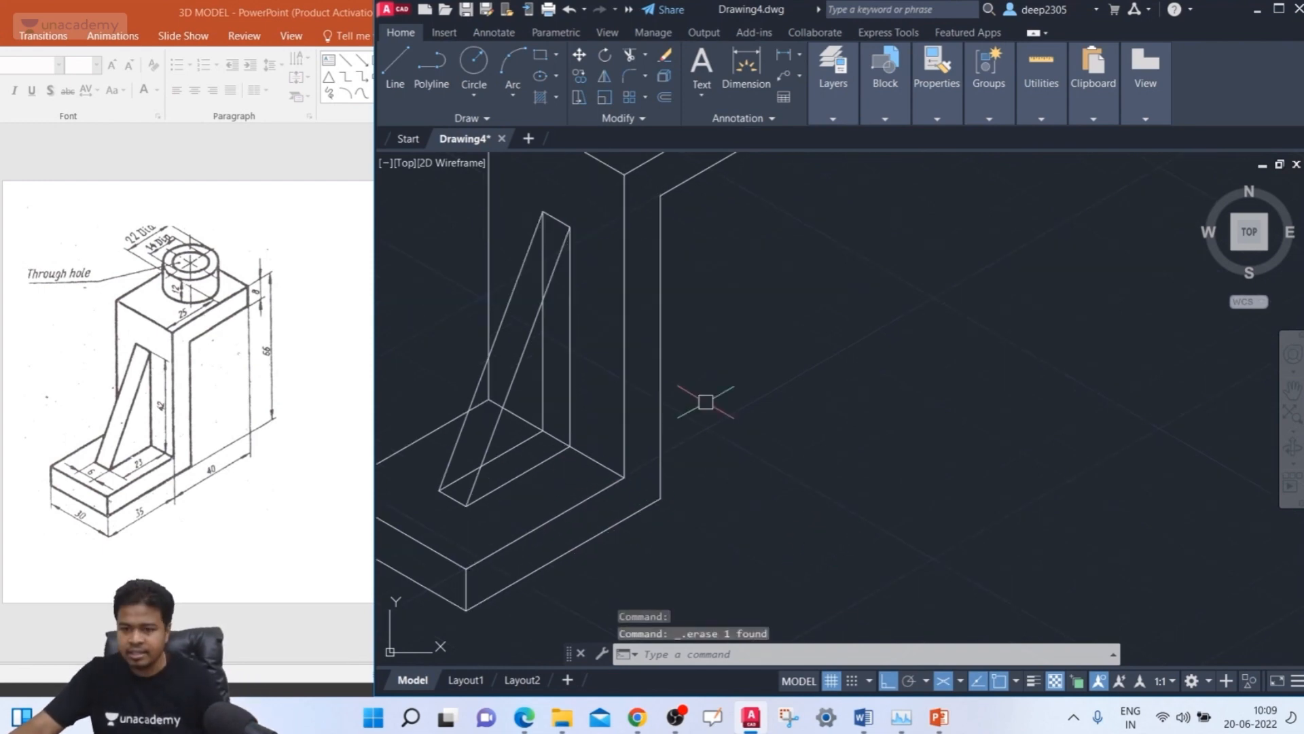
- Draw a 25-unit line at 30° from the midpoint of the top face's front edge to locate the boss centre
{"action": "mouse_move", "coordinate": [704, 398]}
{"action": "middle_mouse_down"}
{"action": "mouse_move", "coordinate": [743, 551]}
{"action": "mouse_move", "coordinate": [765, 573]}
{"action": "middle_mouse_up"}
{"action": "type", "text": "l"}
{"action": "key", "text": "Return"}
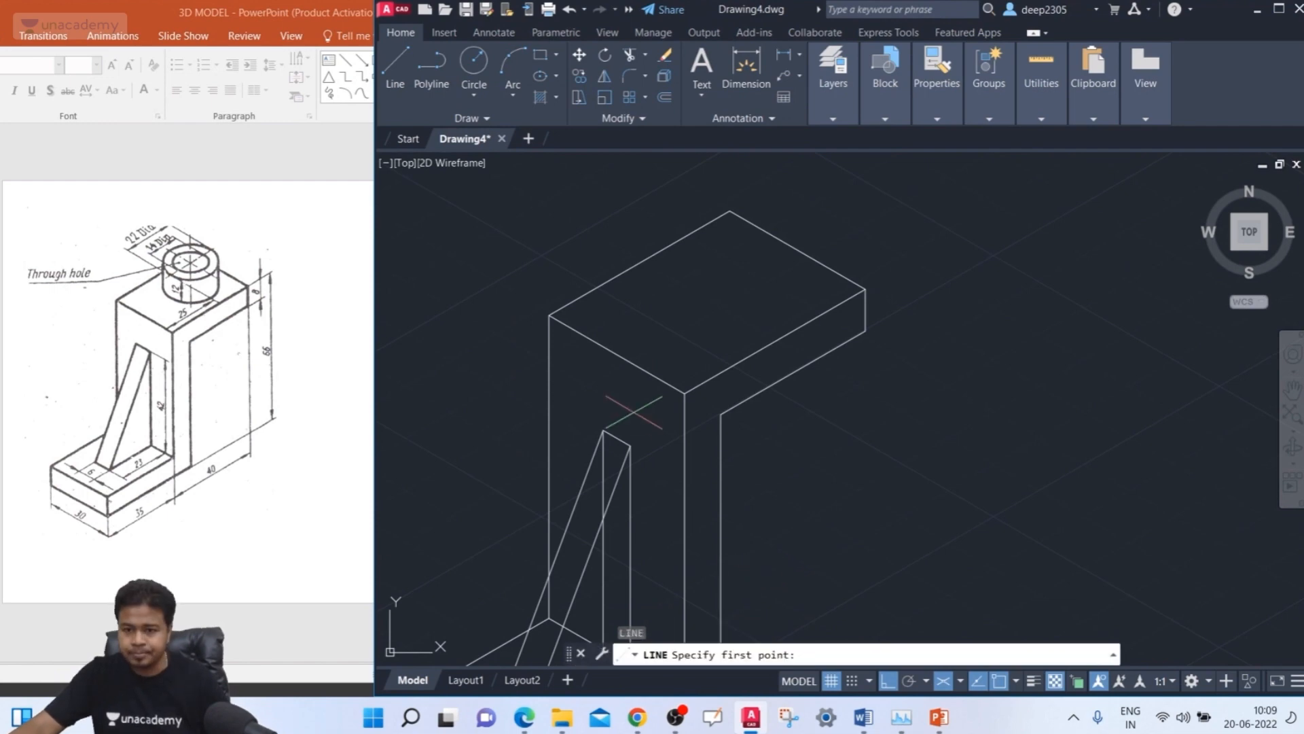
{"action": "left_click", "coordinate": [616, 353]}
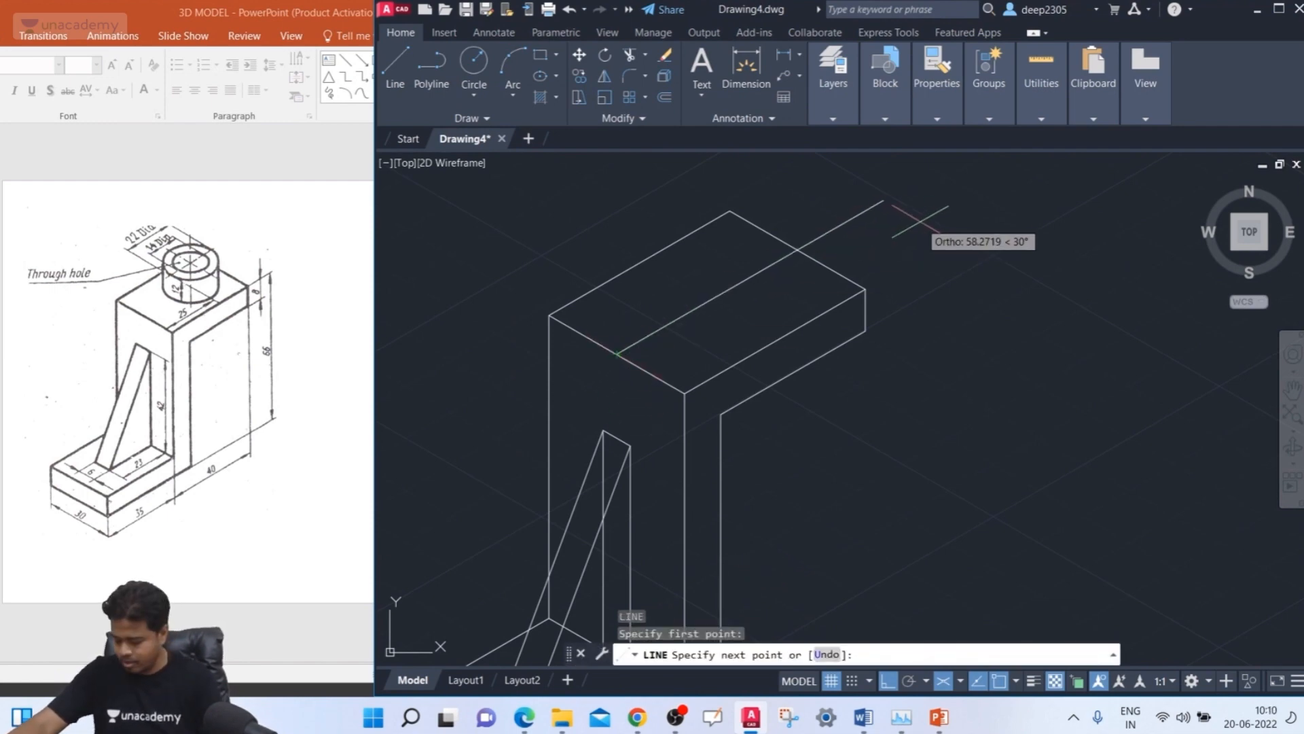
{"action": "type", "text": "25"}
{"action": "key", "text": "Return"}
{"action": "key", "text": "Return"}
{"action": "middle_click_drag", "start_coordinate": [900, 225], "coordinate": [926, 268]}
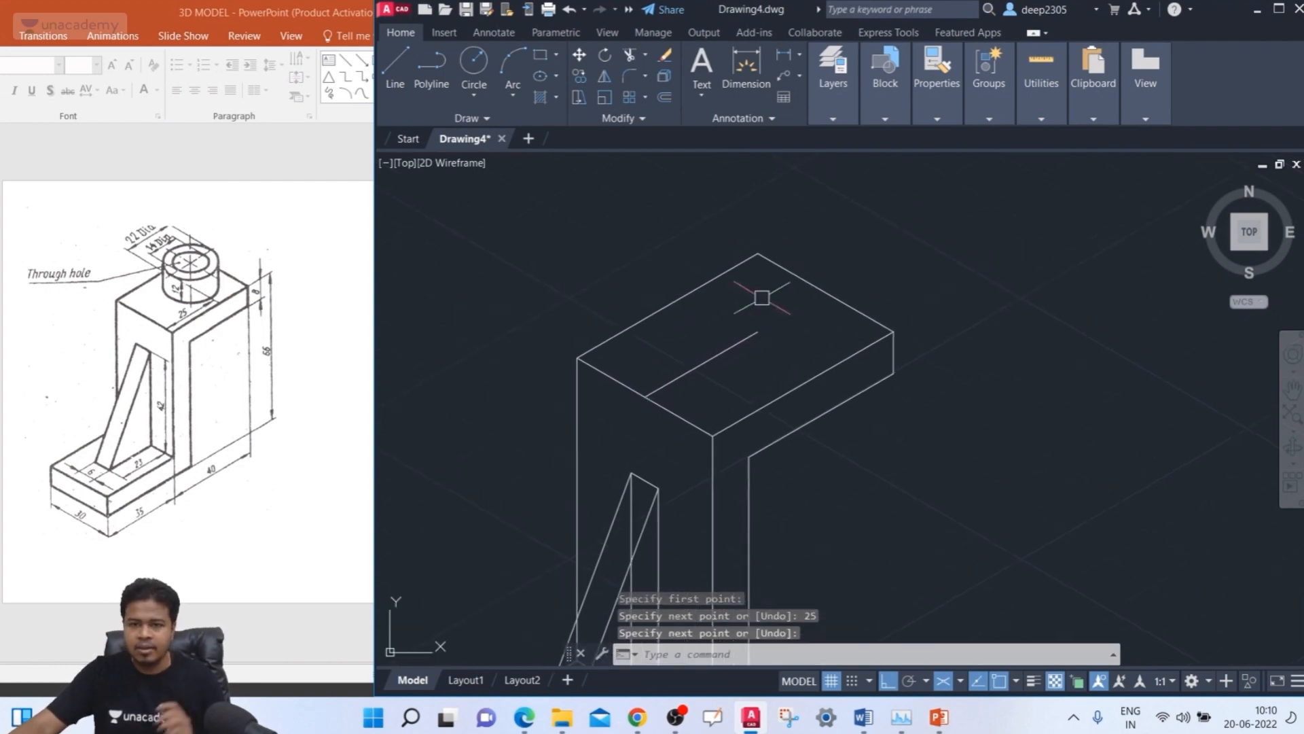
- Draw an isocircle of diameter 22 on the top face, centred at the inner end of the 25-unit line
{"action": "scroll", "coordinate": [650, 333], "scroll_direction": "up", "scroll_amount": 3}
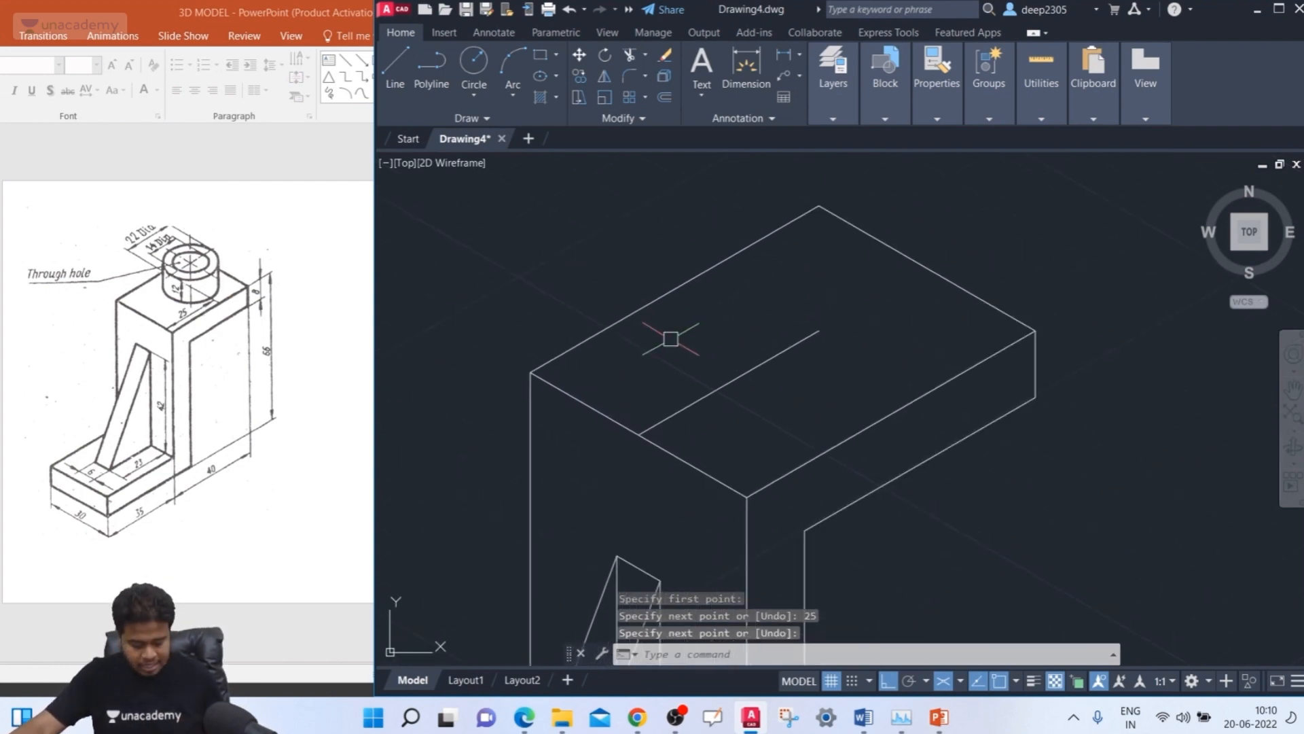
{"action": "type", "text": "el"}
{"action": "key", "text": "Return"}
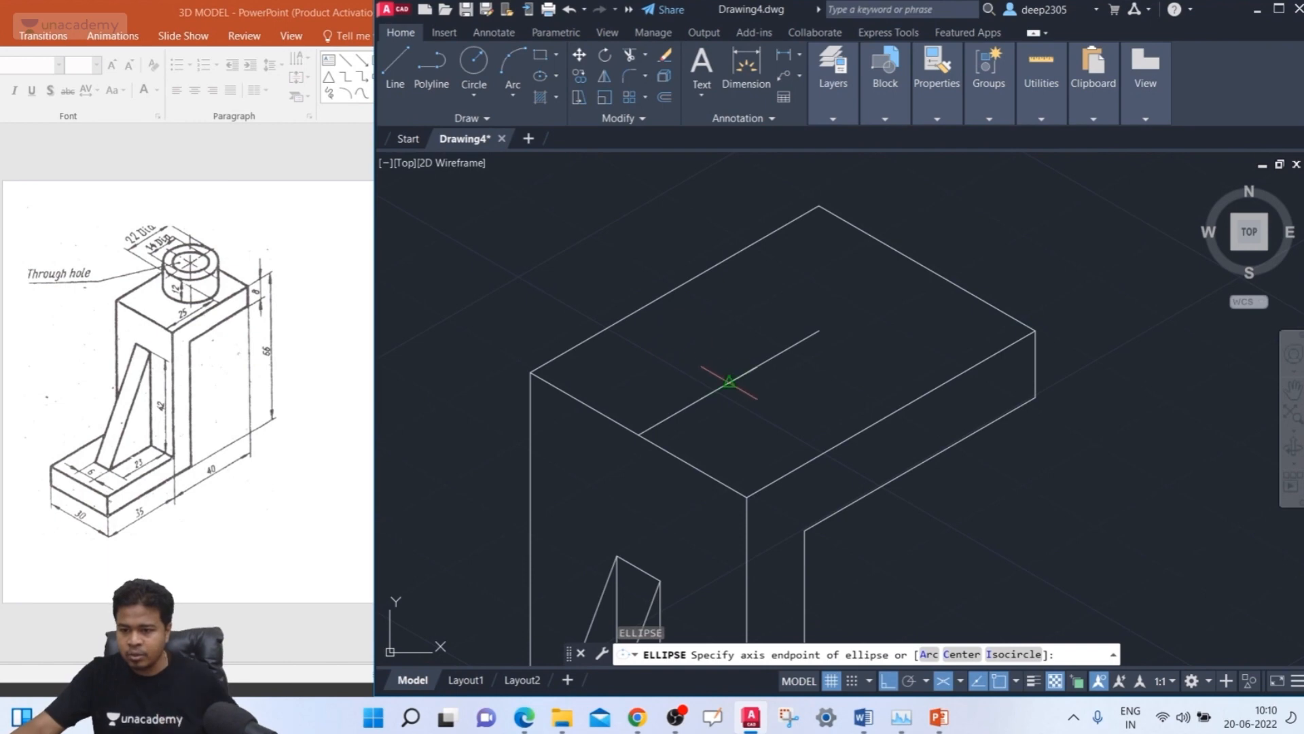
{"action": "left_click", "coordinate": [1015, 655]}
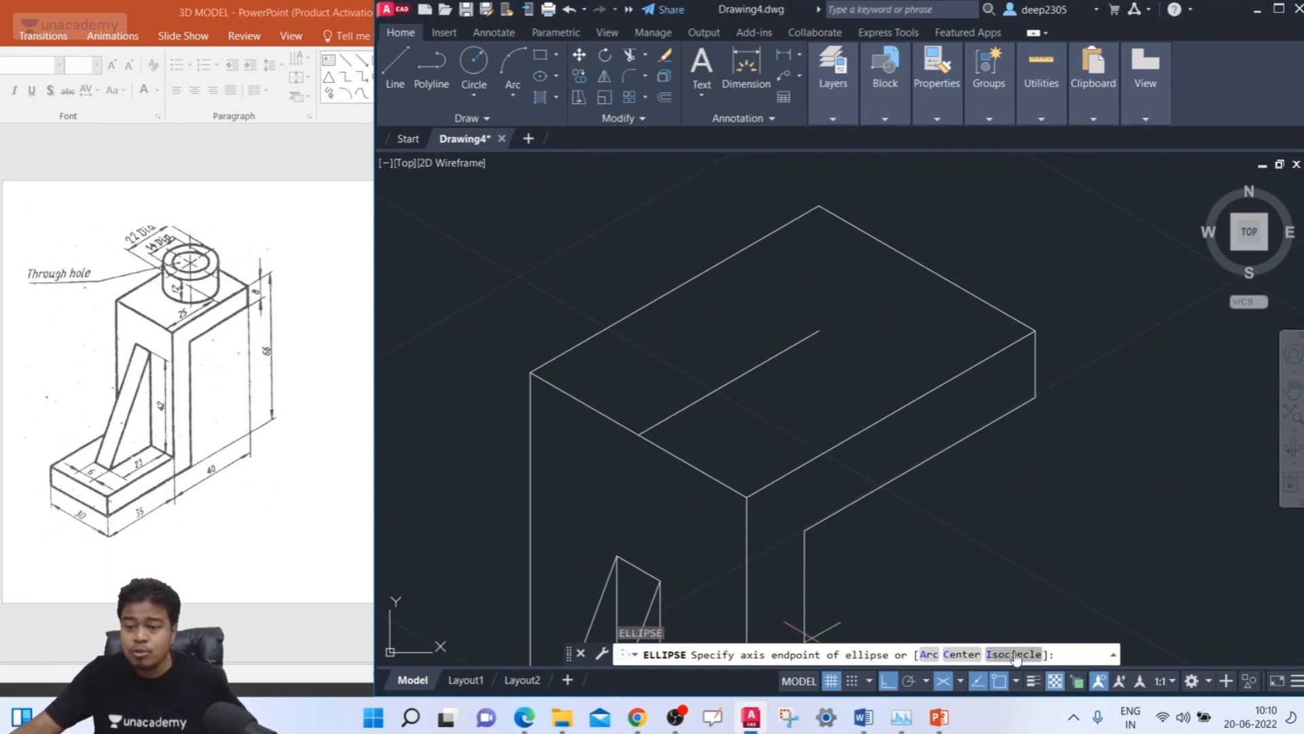
{"action": "left_click", "coordinate": [1014, 655]}
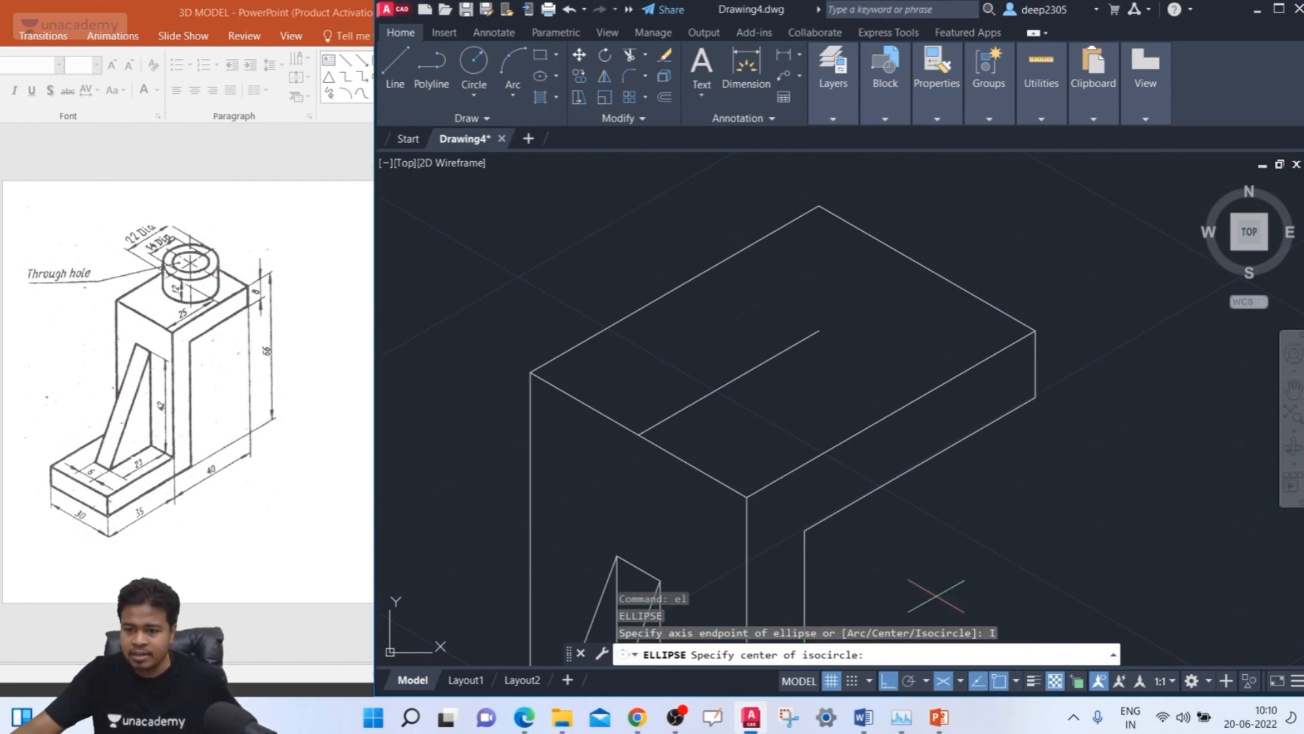
{"action": "left_click", "coordinate": [819, 331]}
{"action": "scroll", "coordinate": [1019, 401], "scroll_direction": "down", "scroll_amount": 3}
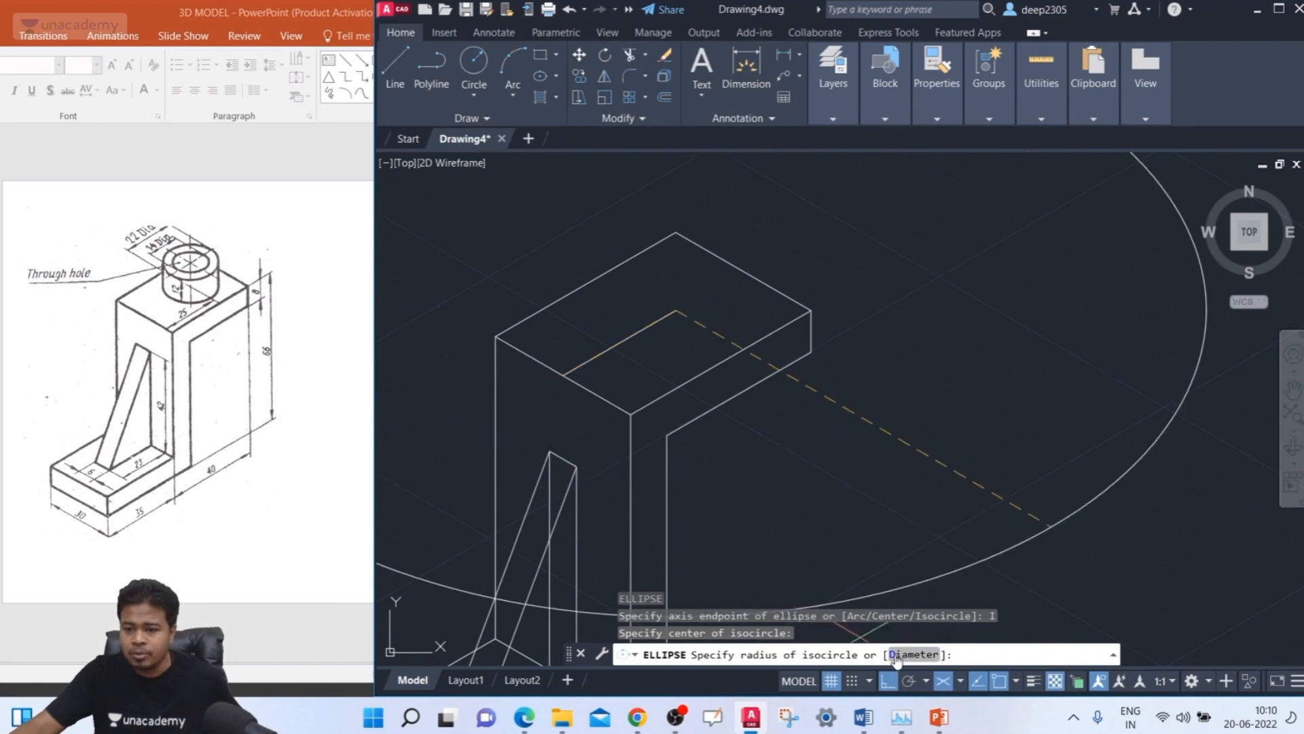
{"action": "left_click", "coordinate": [917, 655]}
{"action": "key", "text": "Return"}
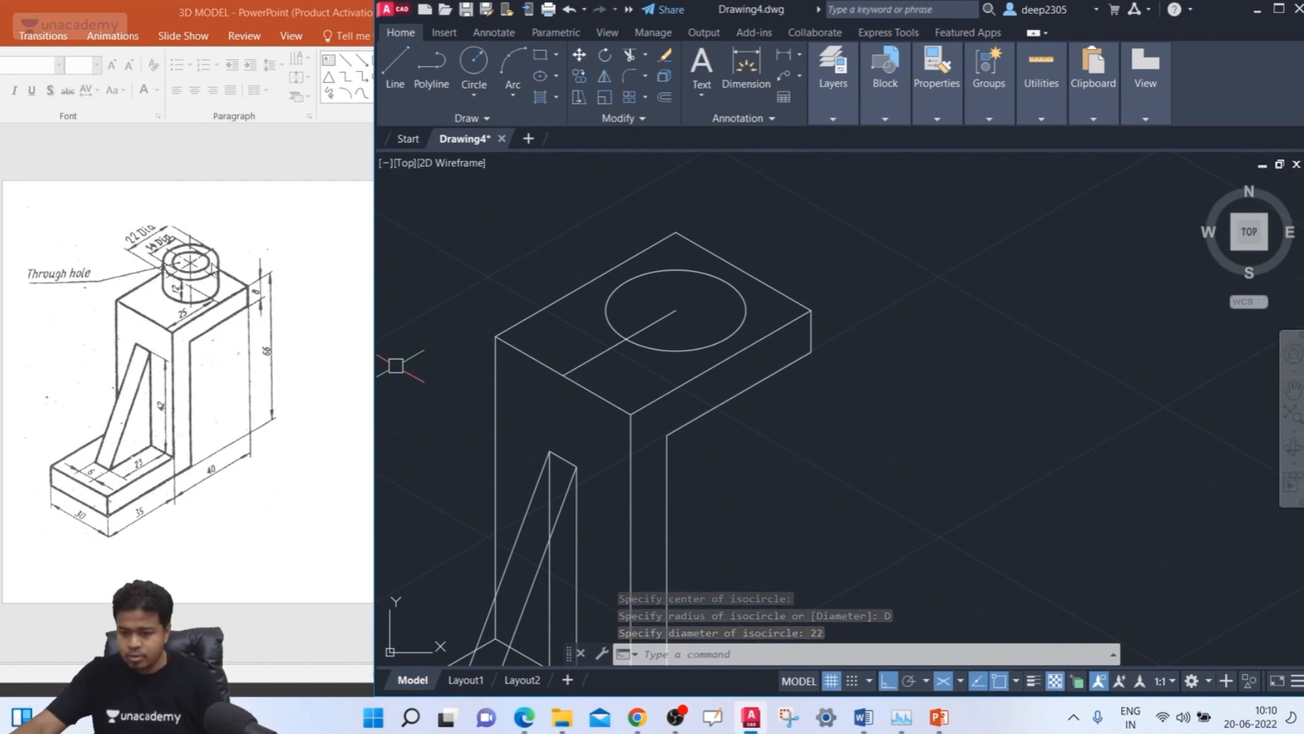
- Draw a concentric isocircle of diameter 14 for the through hole inside the boss circle
{"action": "key", "text": "Return"}
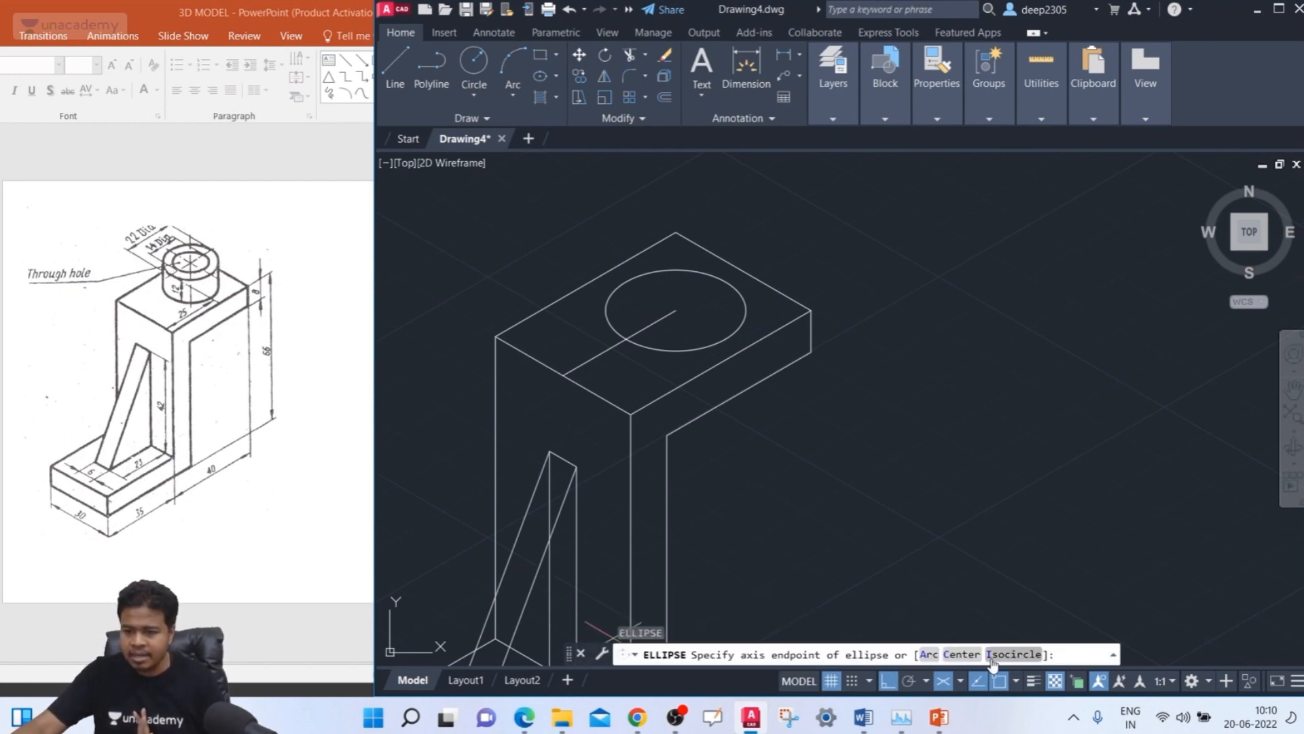
{"action": "left_click", "coordinate": [1014, 654]}
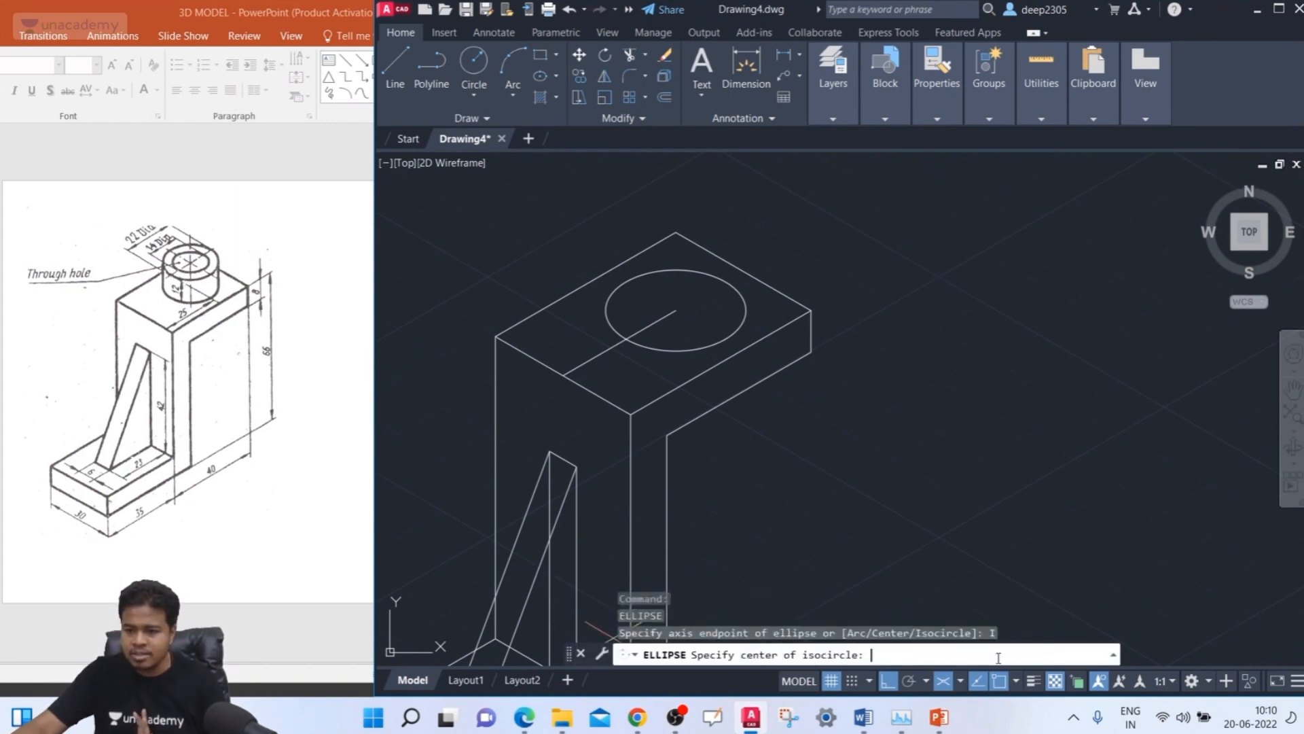
{"action": "left_click", "coordinate": [675, 311]}
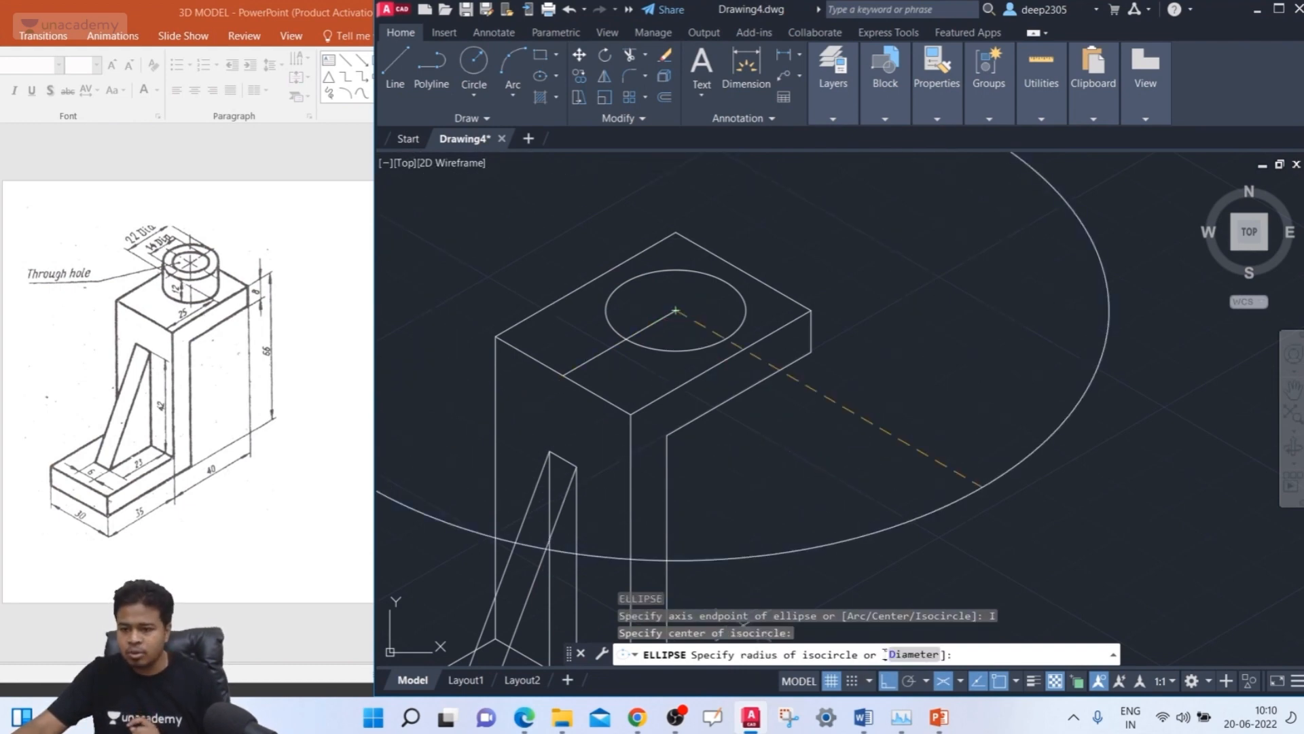
{"action": "left_click", "coordinate": [912, 654]}
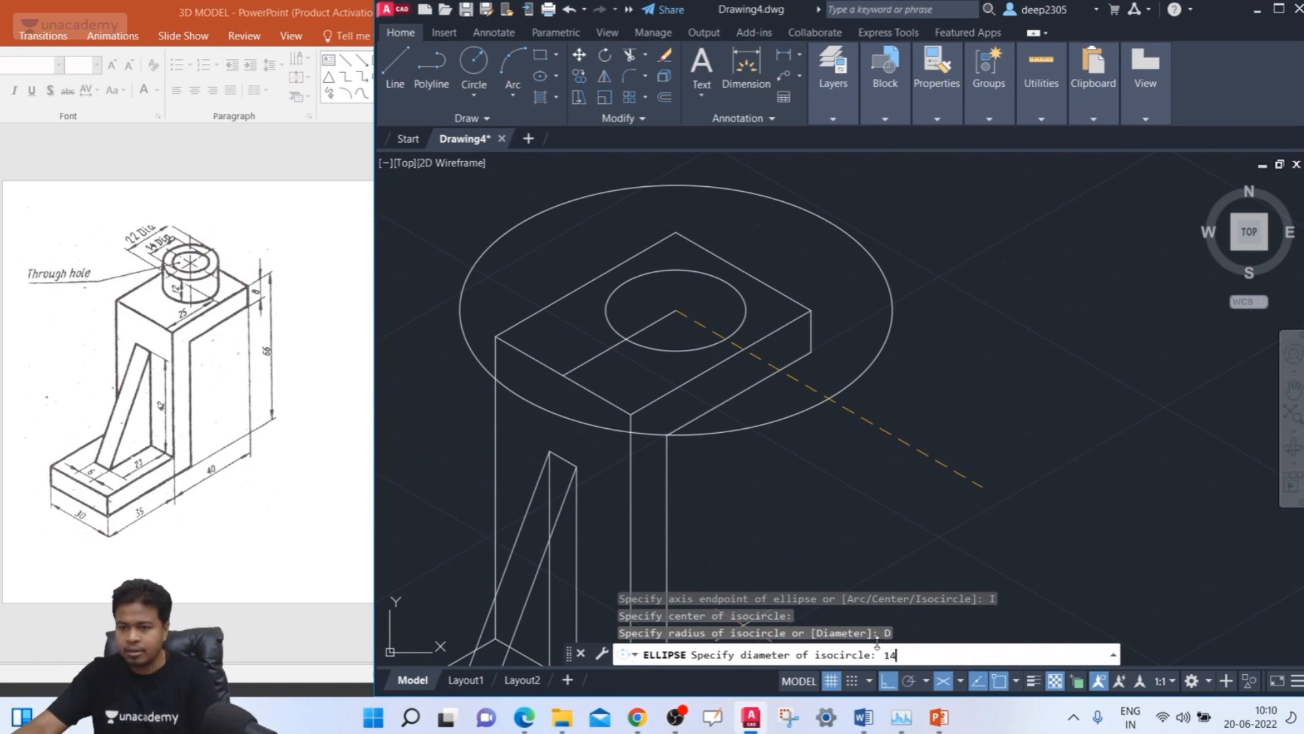
{"action": "key", "text": "Return"}
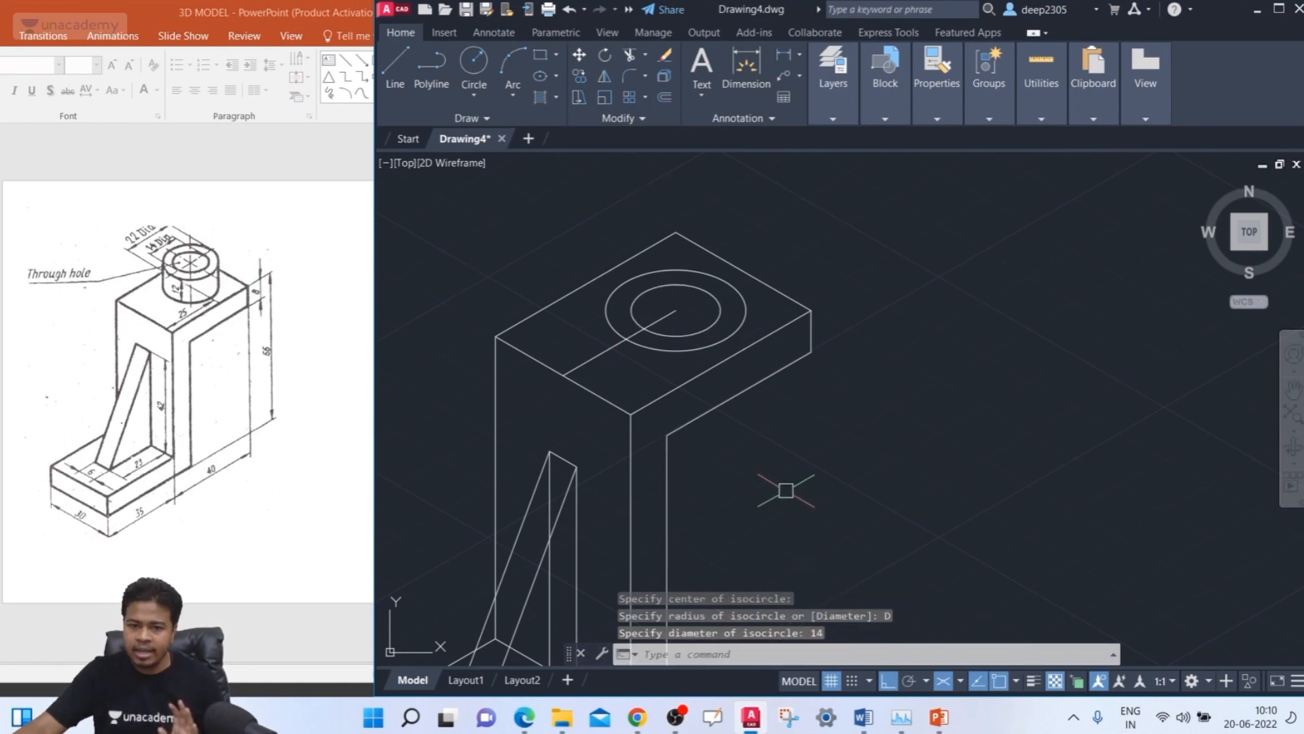
- Copy the 22 and 14 diameter isocircles 12 units straight up from their common centre to form the boss's top
{"action": "middle_click_drag", "start_coordinate": [786, 491], "coordinate": [809, 537]}
{"action": "key", "text": "Return"}
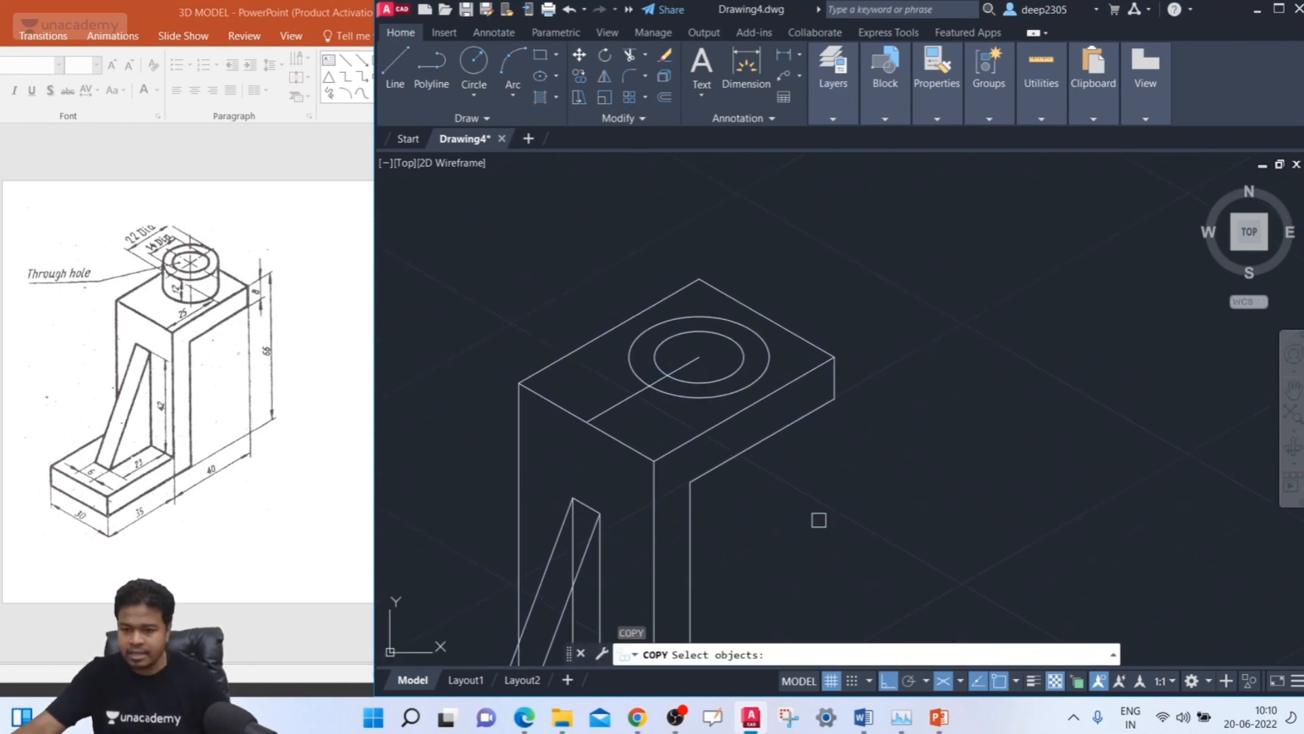
{"action": "left_click", "coordinate": [769, 357]}
{"action": "left_click", "coordinate": [744, 358]}
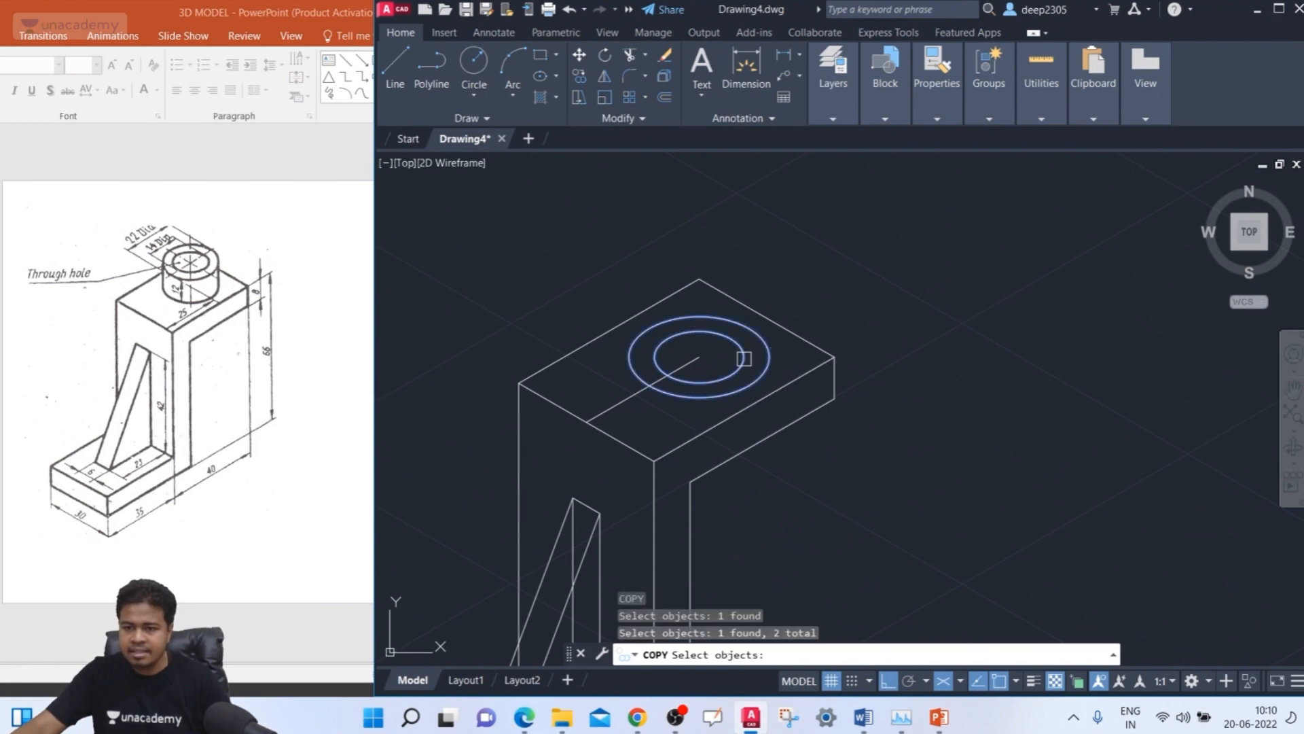
{"action": "key", "text": "Return"}
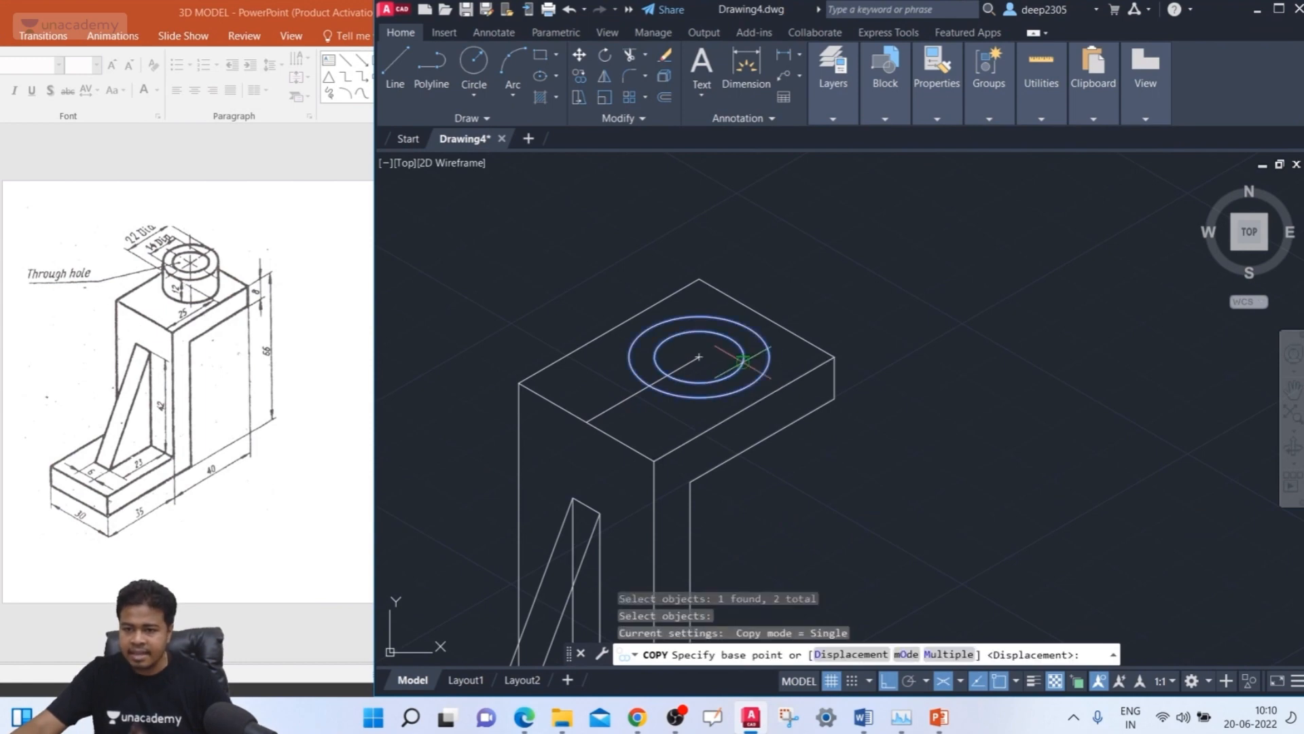
{"action": "left_click", "coordinate": [699, 357]}
{"action": "middle_click_drag", "start_coordinate": [700, 358], "coordinate": [718, 414]}
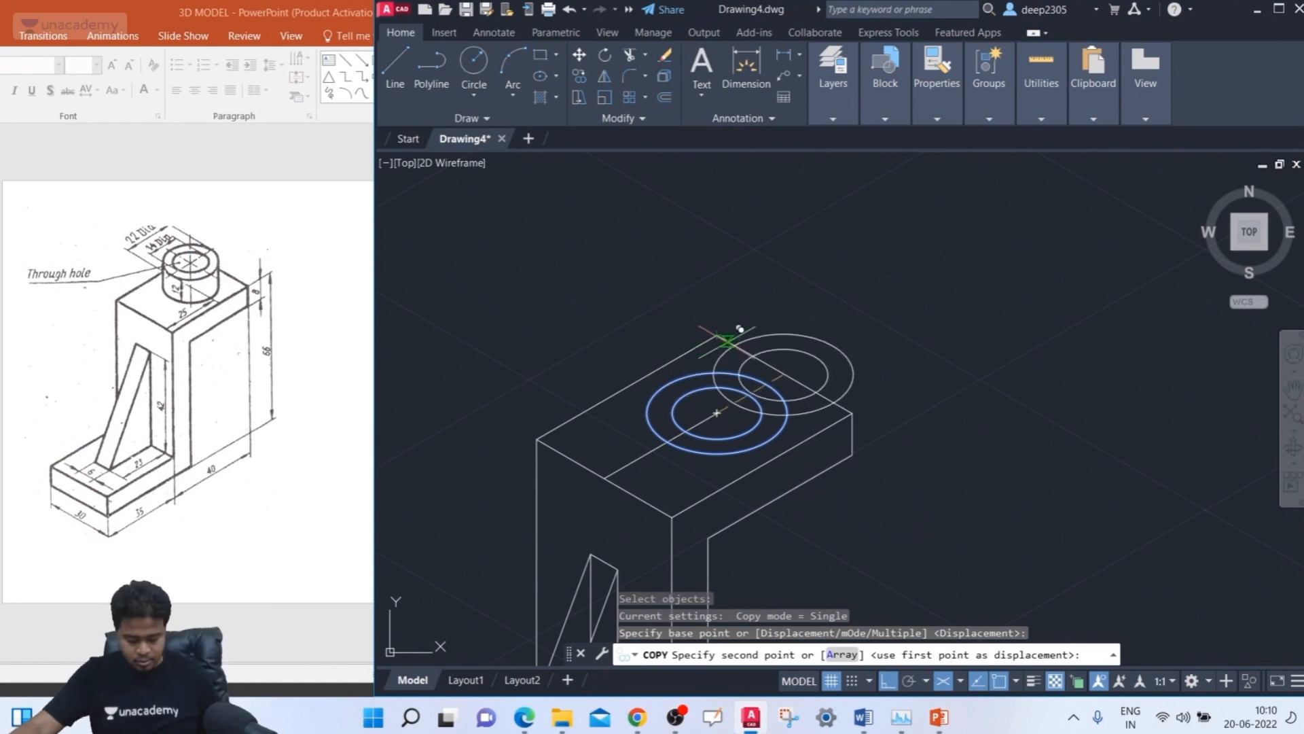
{"action": "key", "text": "F5"}
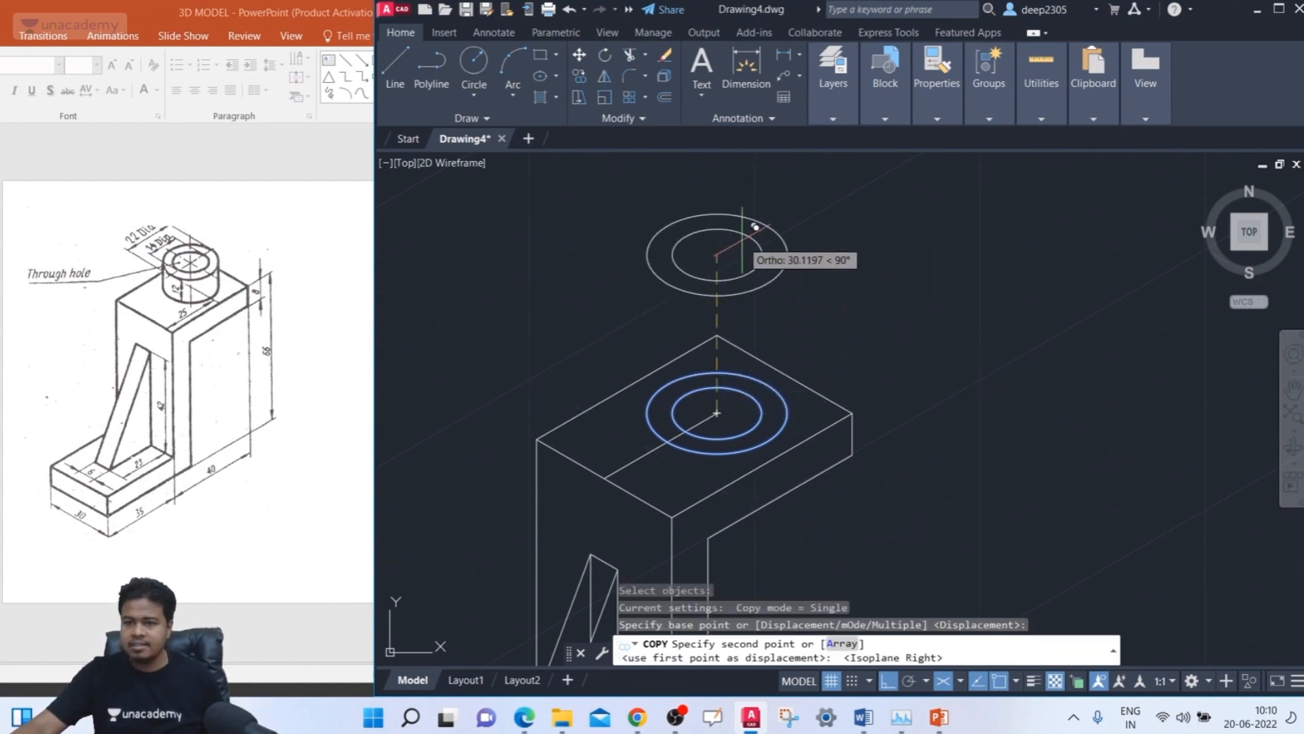
{"action": "middle_click_drag", "start_coordinate": [743, 236], "coordinate": [739, 291]}
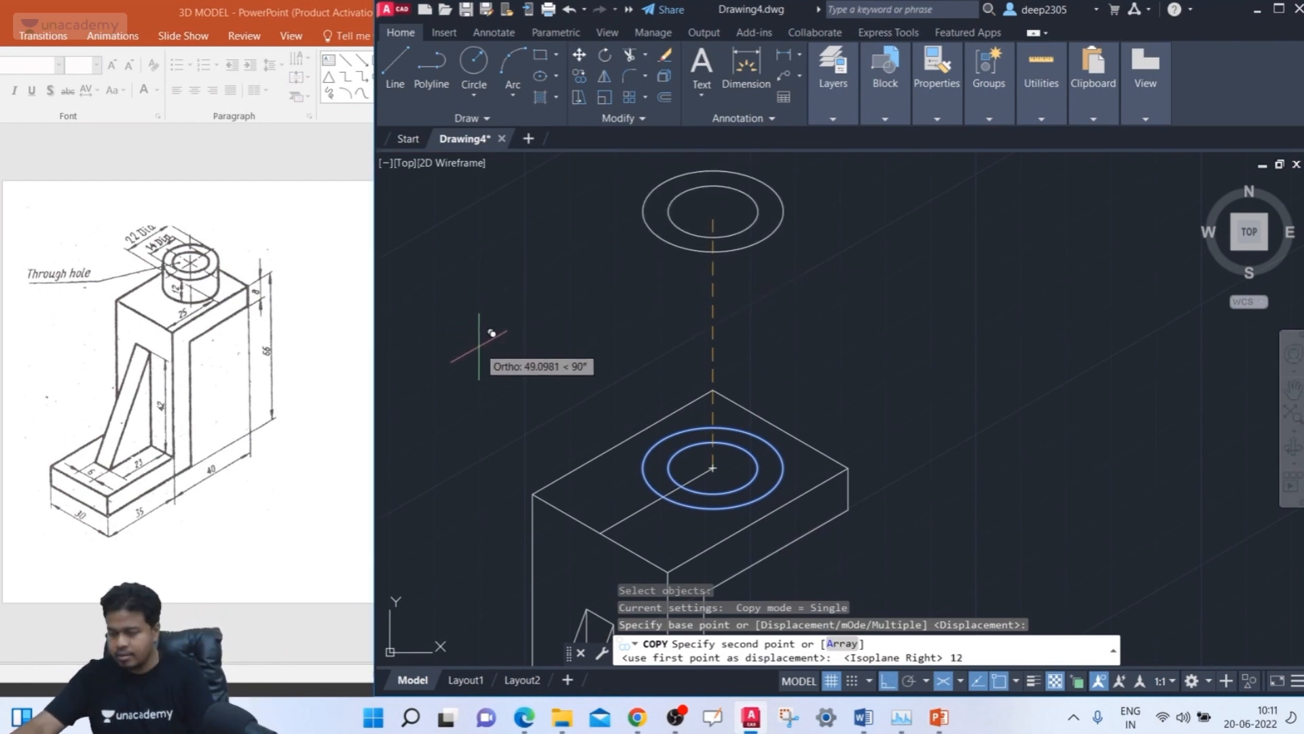
{"action": "type", "text": "12"}
{"action": "key", "text": "Return"}
{"action": "key", "text": "Escape"}
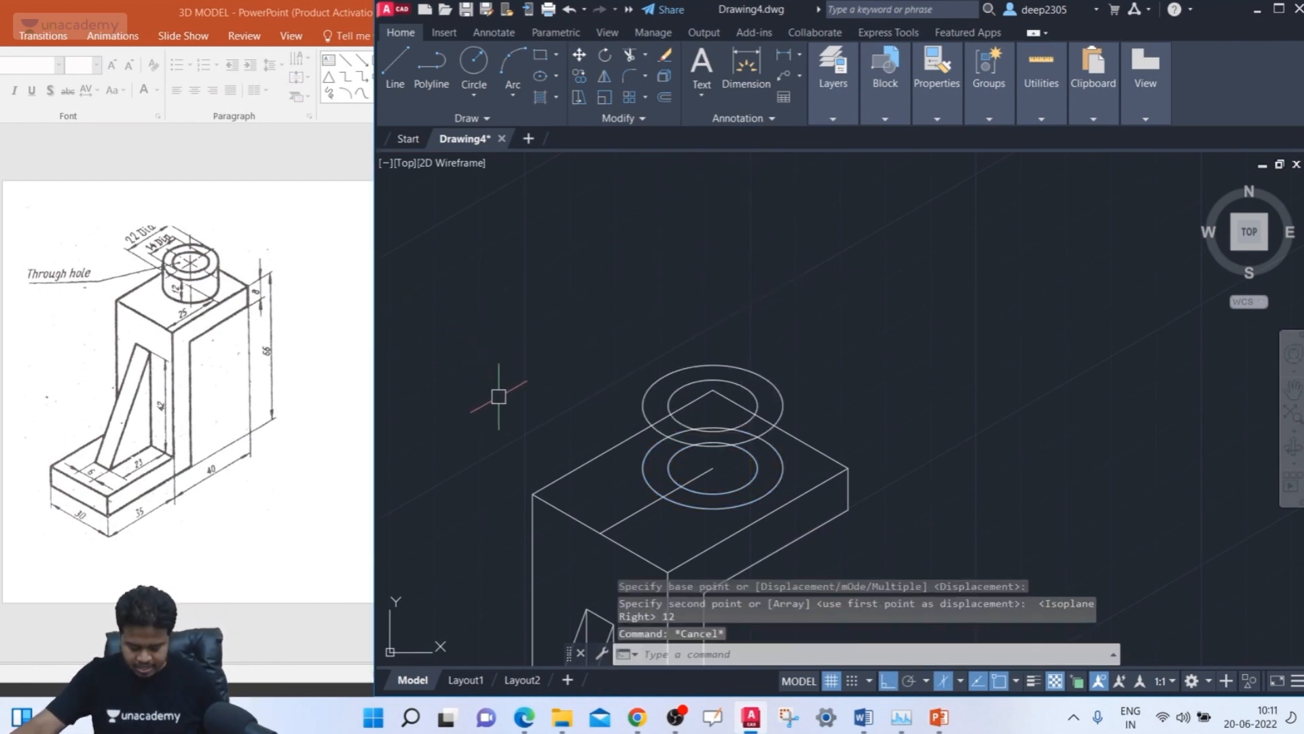
- Draw the boss's two vertical side edges by joining matching outer quadrants of the upper and lower 22-diameter isocircles
{"action": "key", "text": "Return"}
{"action": "middle_click_drag", "start_coordinate": [827, 449], "coordinate": [776, 357]}
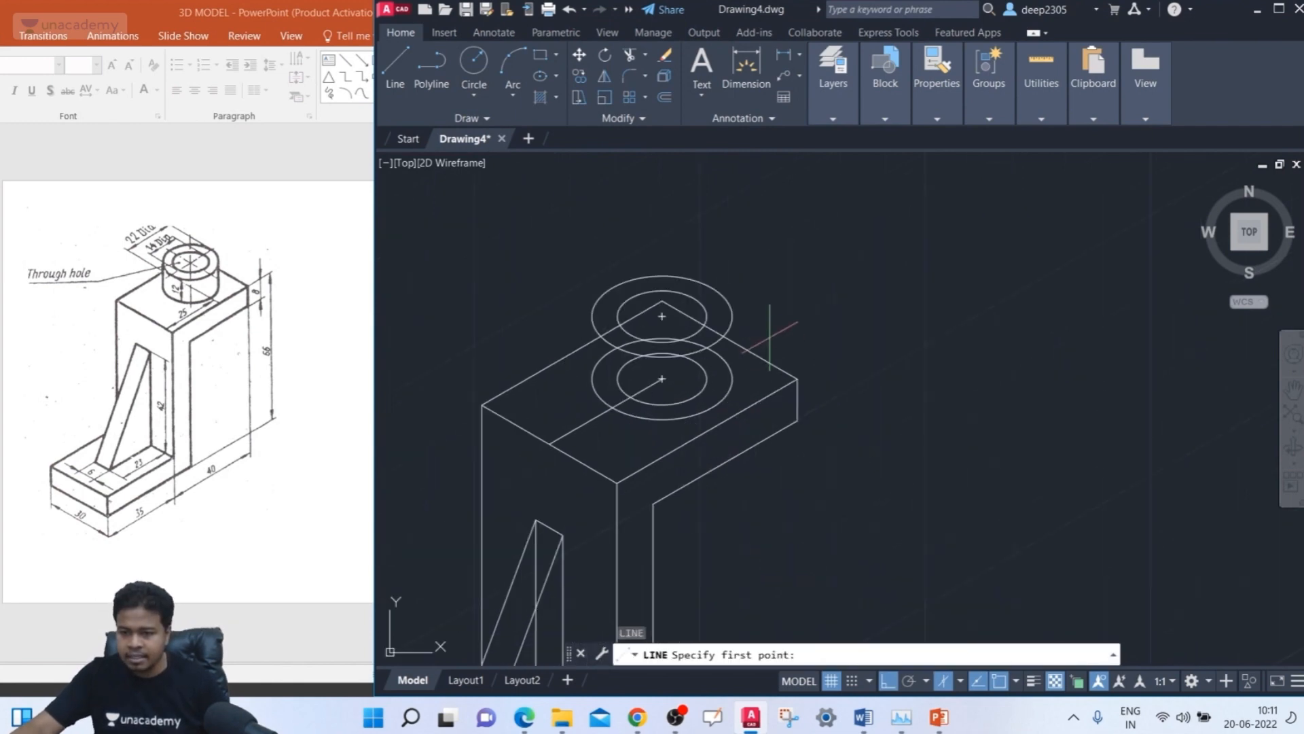
{"action": "scroll", "coordinate": [767, 330], "scroll_direction": "up", "scroll_amount": 2}
{"action": "left_click", "coordinate": [711, 308]}
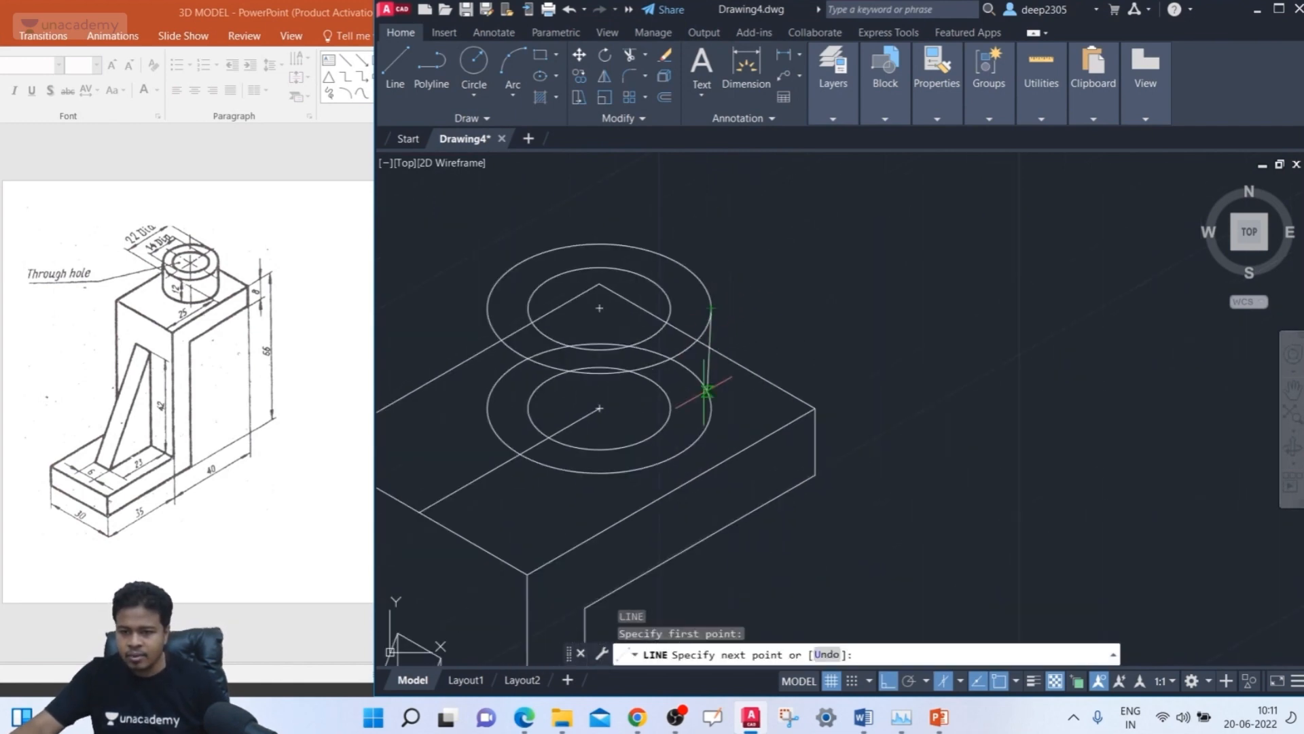
{"action": "left_click", "coordinate": [711, 408]}
{"action": "key", "text": "Return"}
{"action": "key", "text": "Return"}
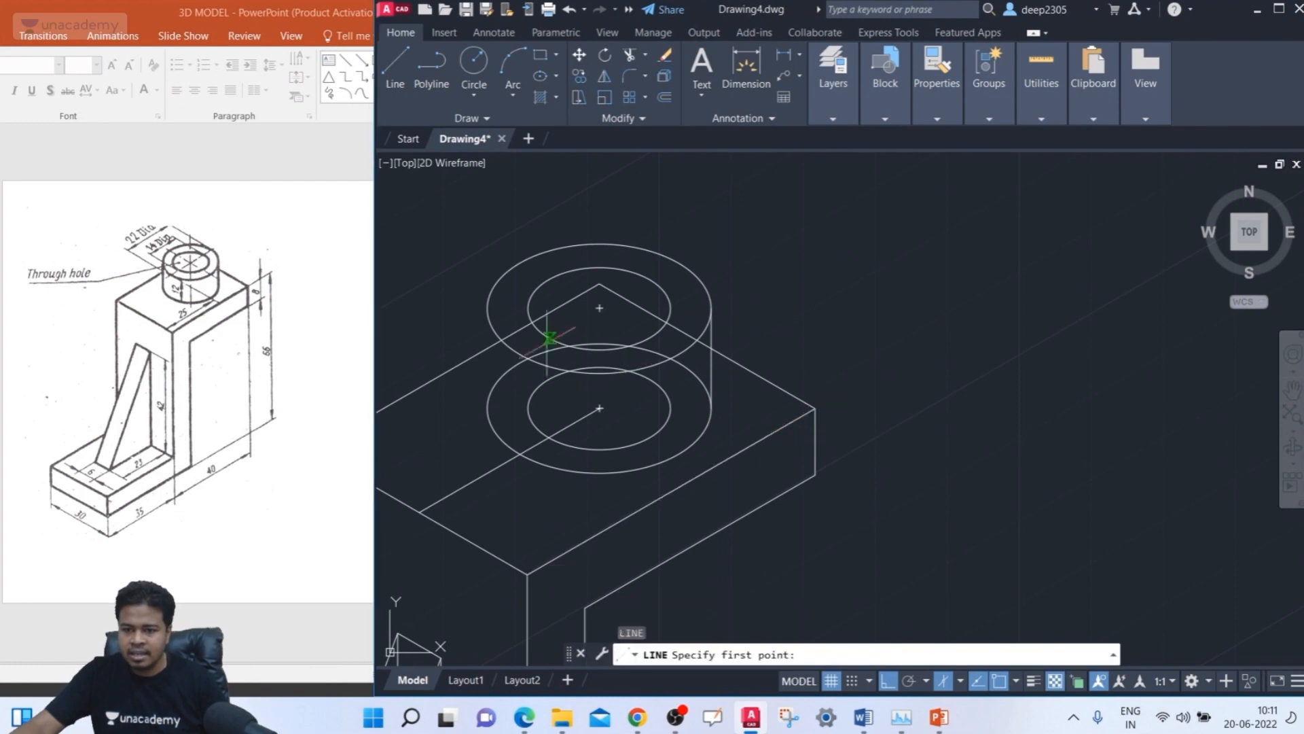
{"action": "left_click", "coordinate": [487, 309]}
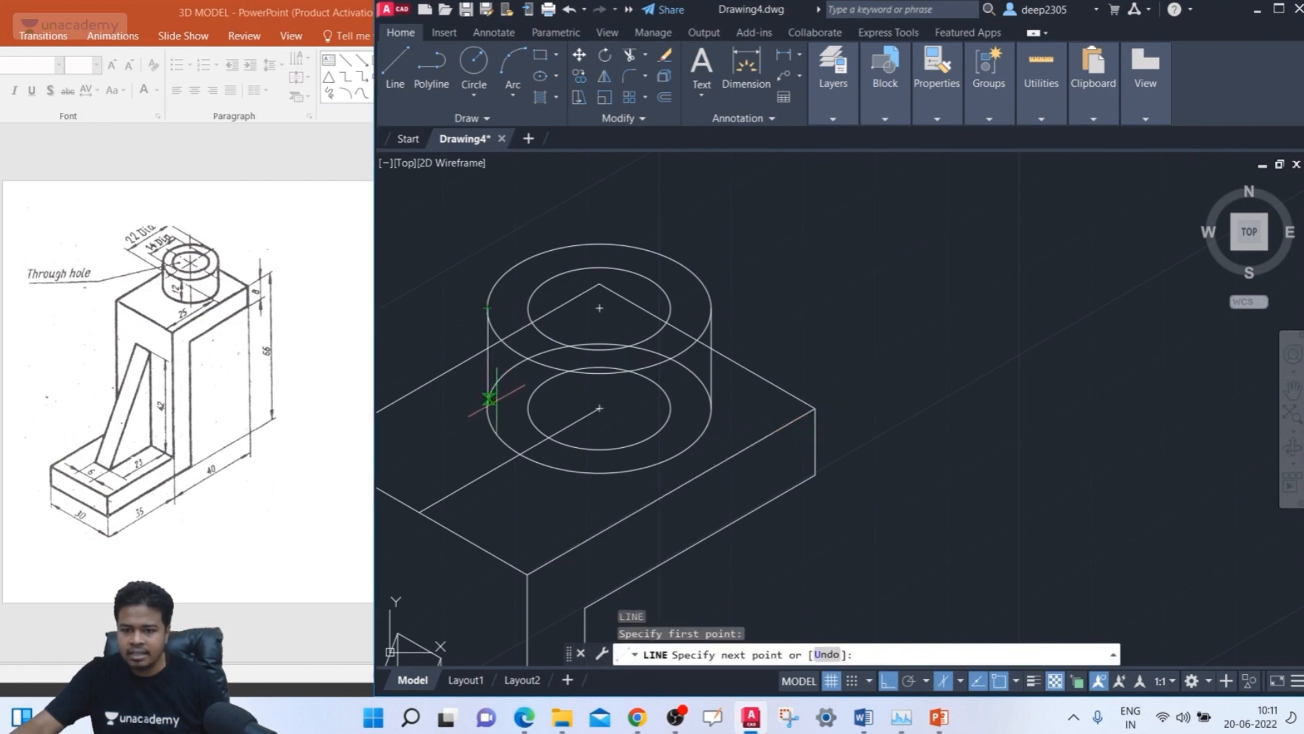
{"action": "left_click", "coordinate": [487, 408]}
{"action": "key", "text": "Return"}
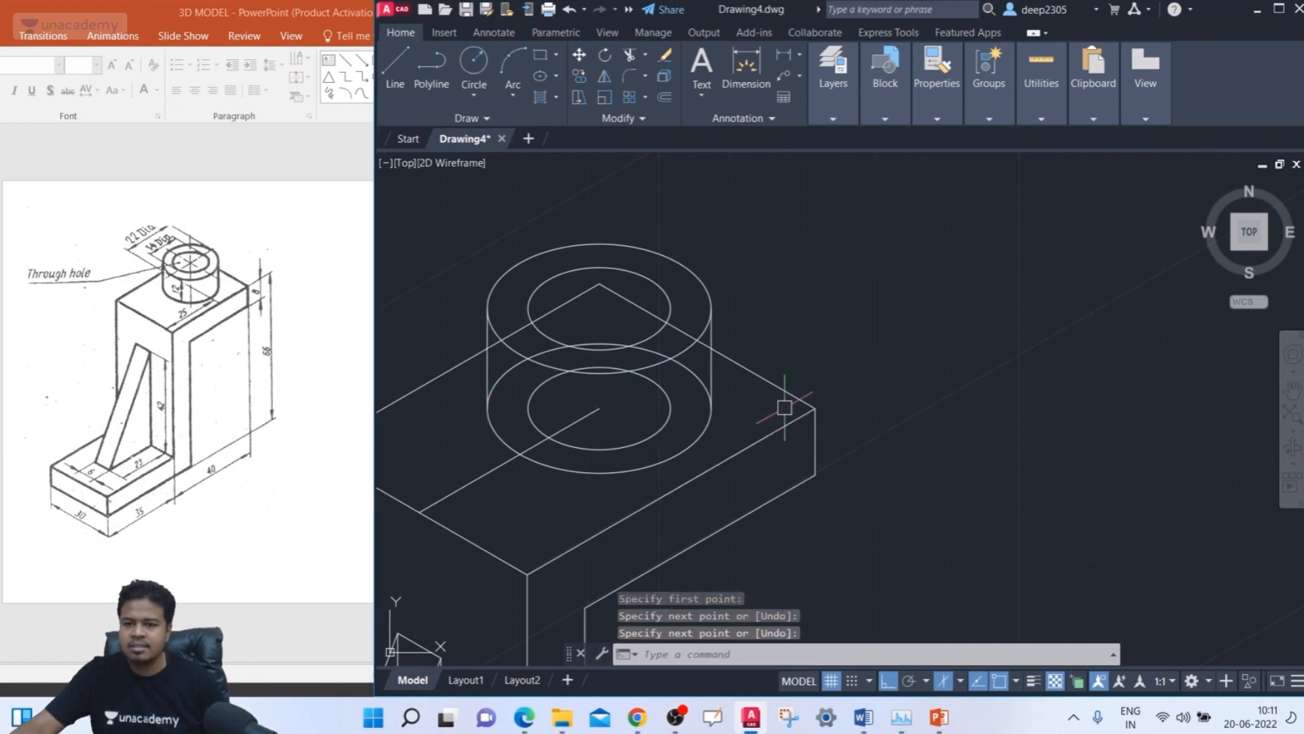
- Erase the 25-unit construction line running to the boss centre on the top face
{"action": "scroll", "coordinate": [781, 373], "scroll_direction": "down", "scroll_amount": 2}
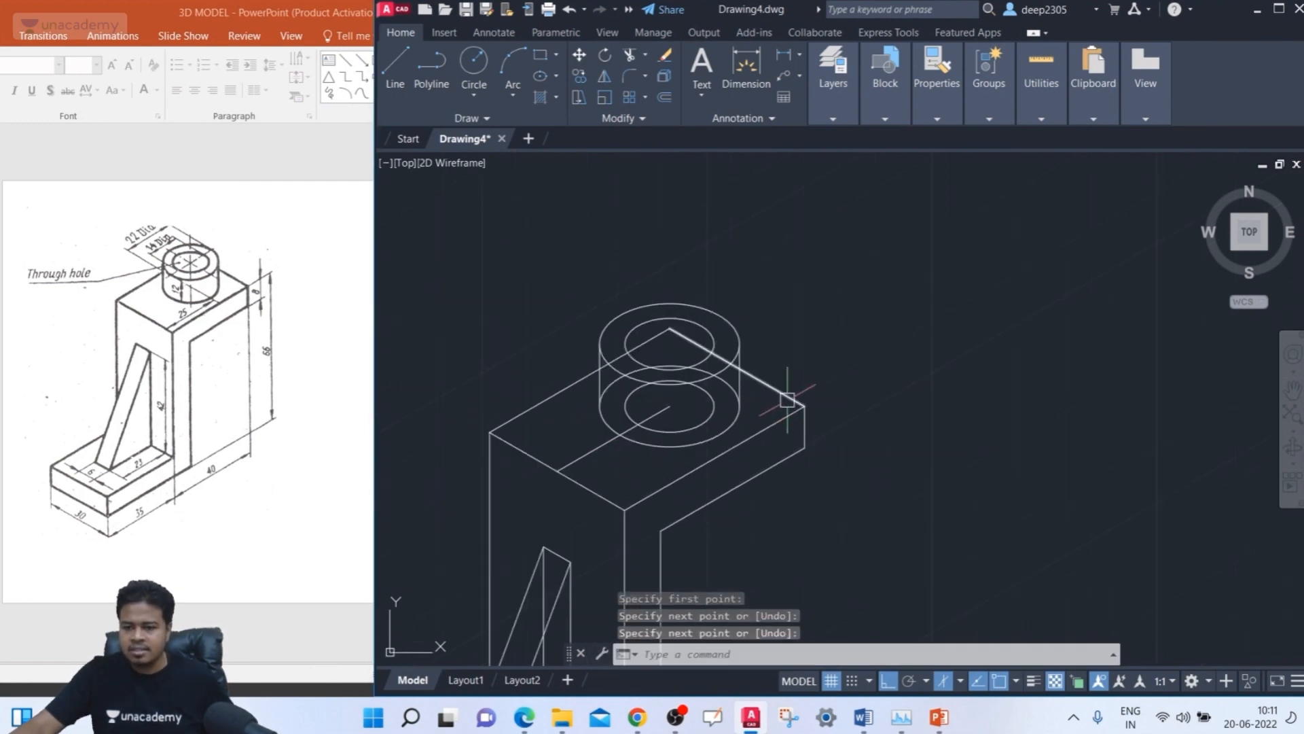
{"action": "left_click", "coordinate": [598, 434]}
{"action": "key", "text": "Delete"}
{"action": "scroll", "coordinate": [650, 410], "scroll_direction": "down", "scroll_amount": 3}
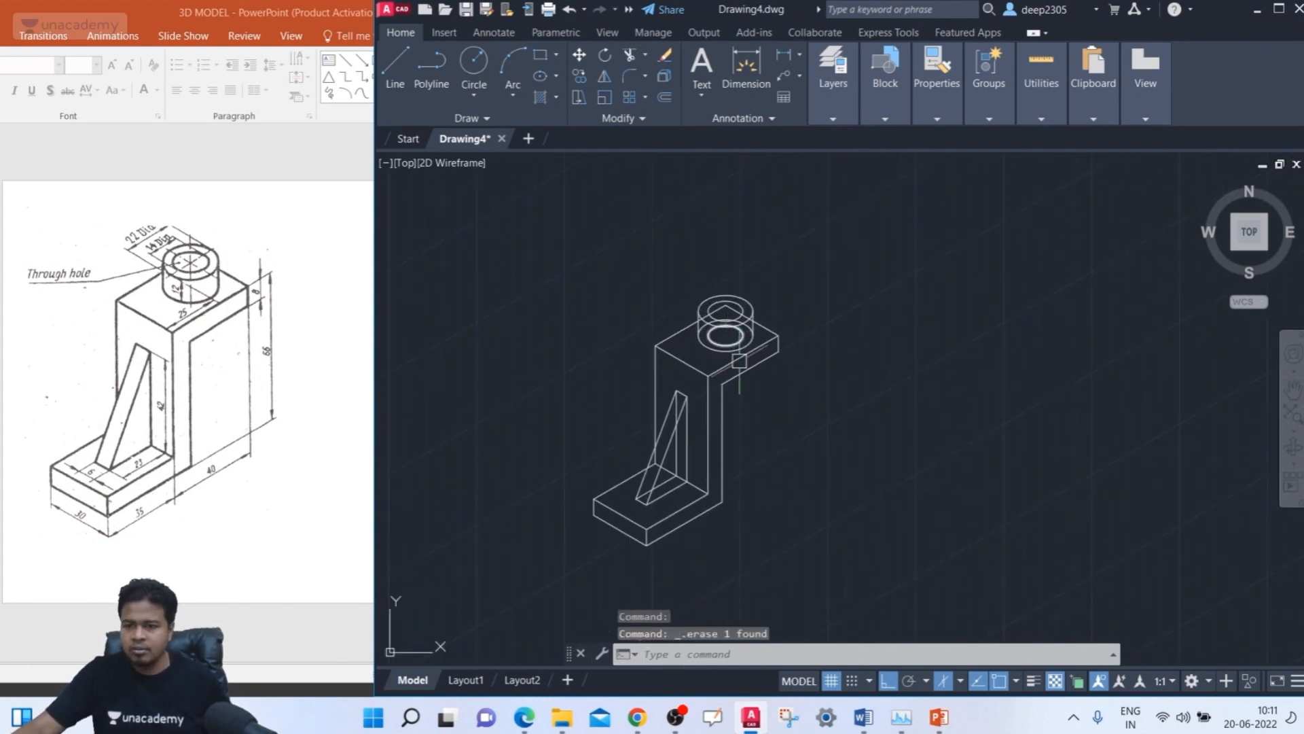
- Try the Shaded with Edges visual style on the bracket and switch back to 2D Wireframe
{"action": "scroll", "coordinate": [671, 288], "scroll_direction": "up", "scroll_amount": 2}
{"action": "middle_click_drag", "start_coordinate": [844, 330], "coordinate": [920, 283]}
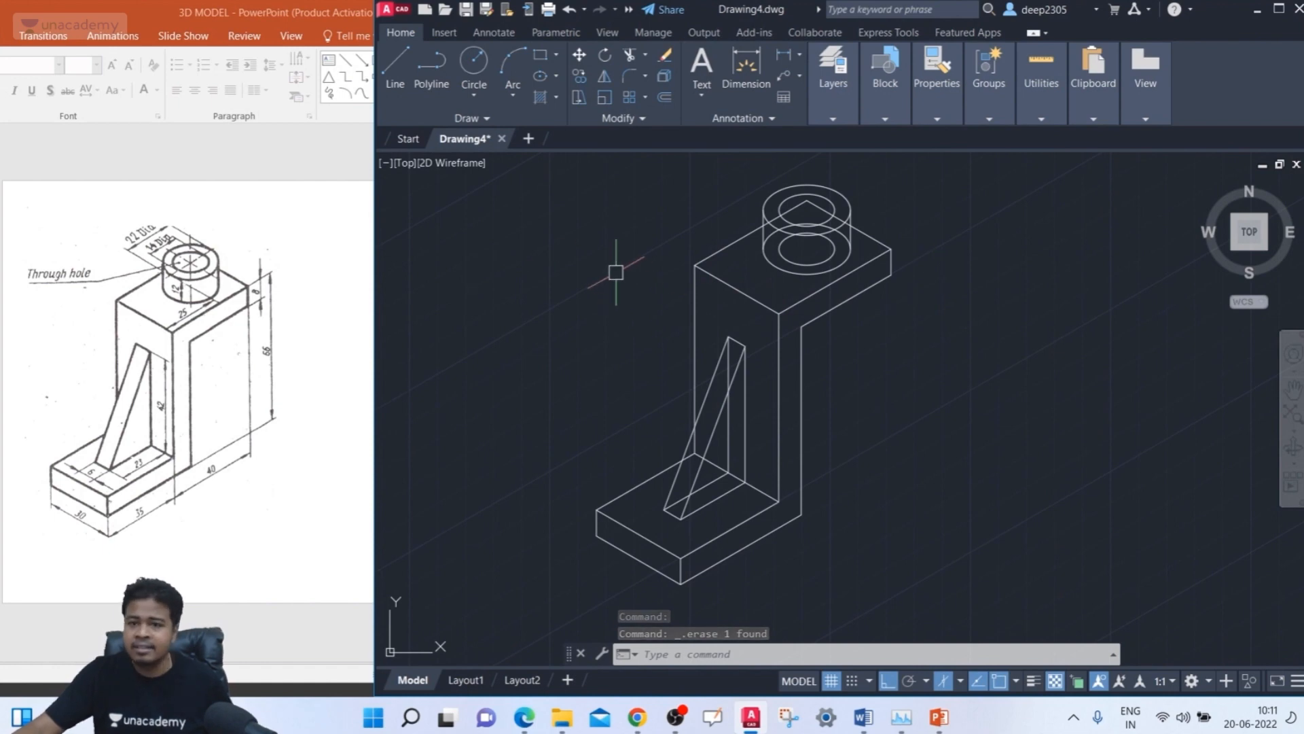
{"action": "left_click", "coordinate": [452, 163]}
{"action": "left_click", "coordinate": [504, 295]}
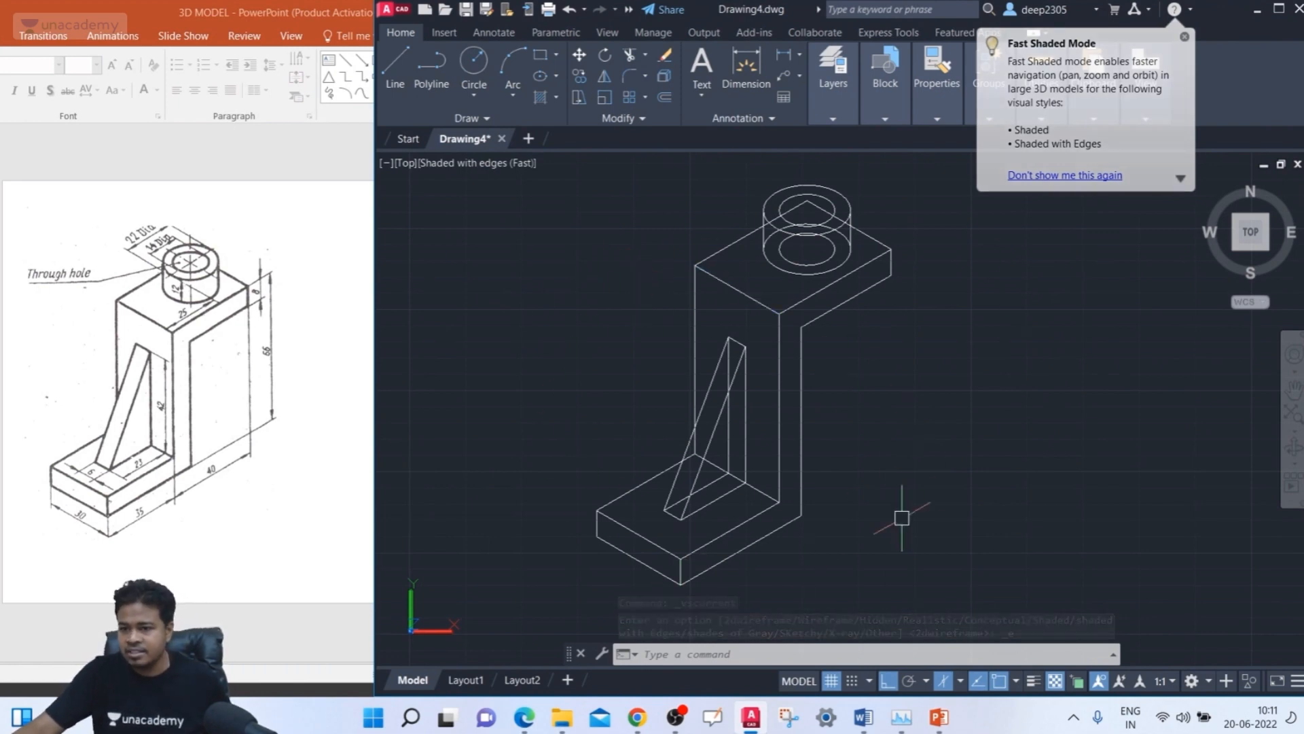
{"action": "left_click", "coordinate": [474, 162]}
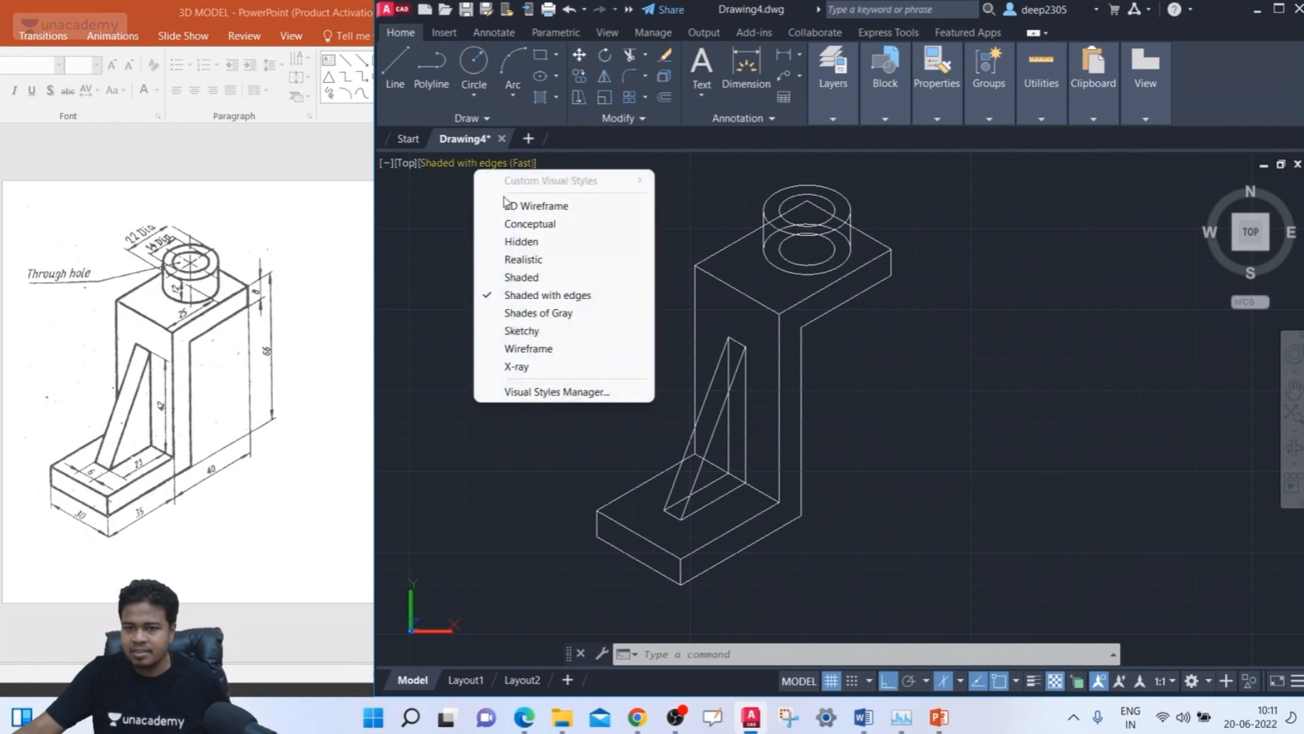
{"action": "left_click", "coordinate": [516, 203]}
{"action": "scroll", "coordinate": [806, 324], "scroll_direction": "down", "scroll_amount": 2}
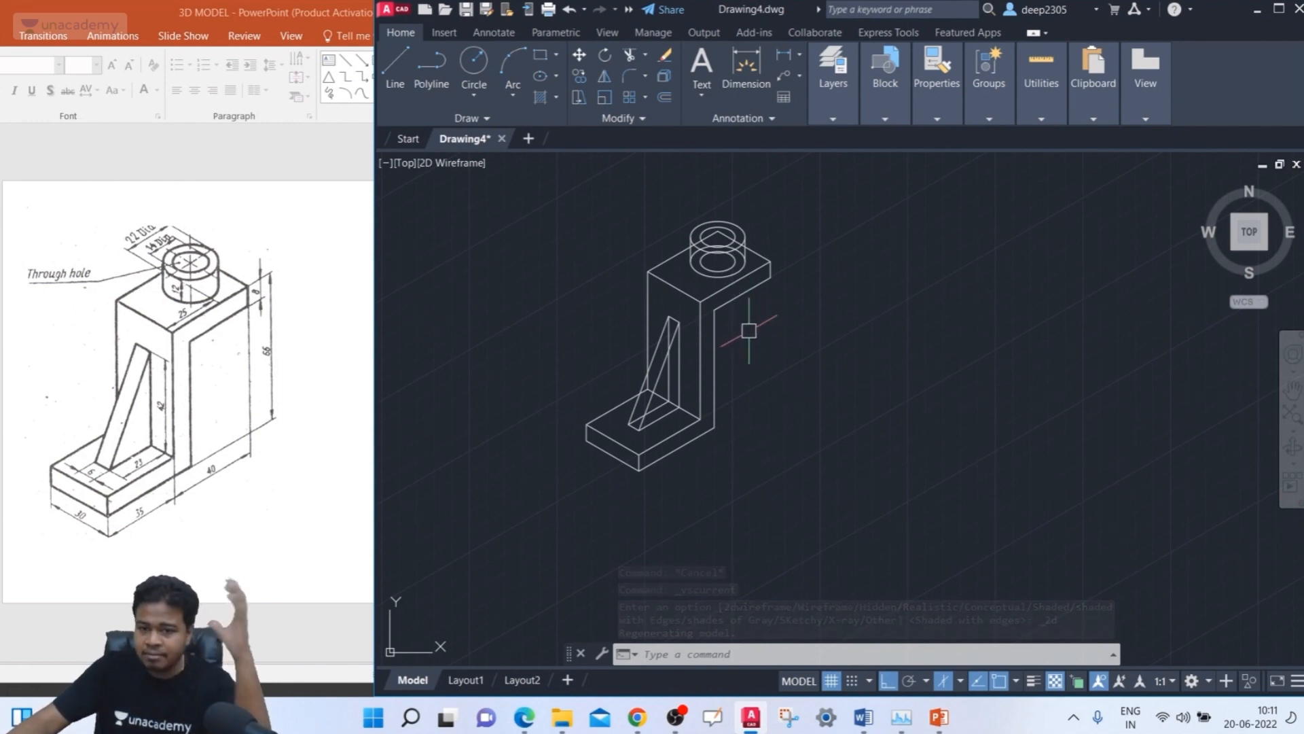
{"action": "middle_click_drag", "start_coordinate": [749, 331], "coordinate": [758, 356]}
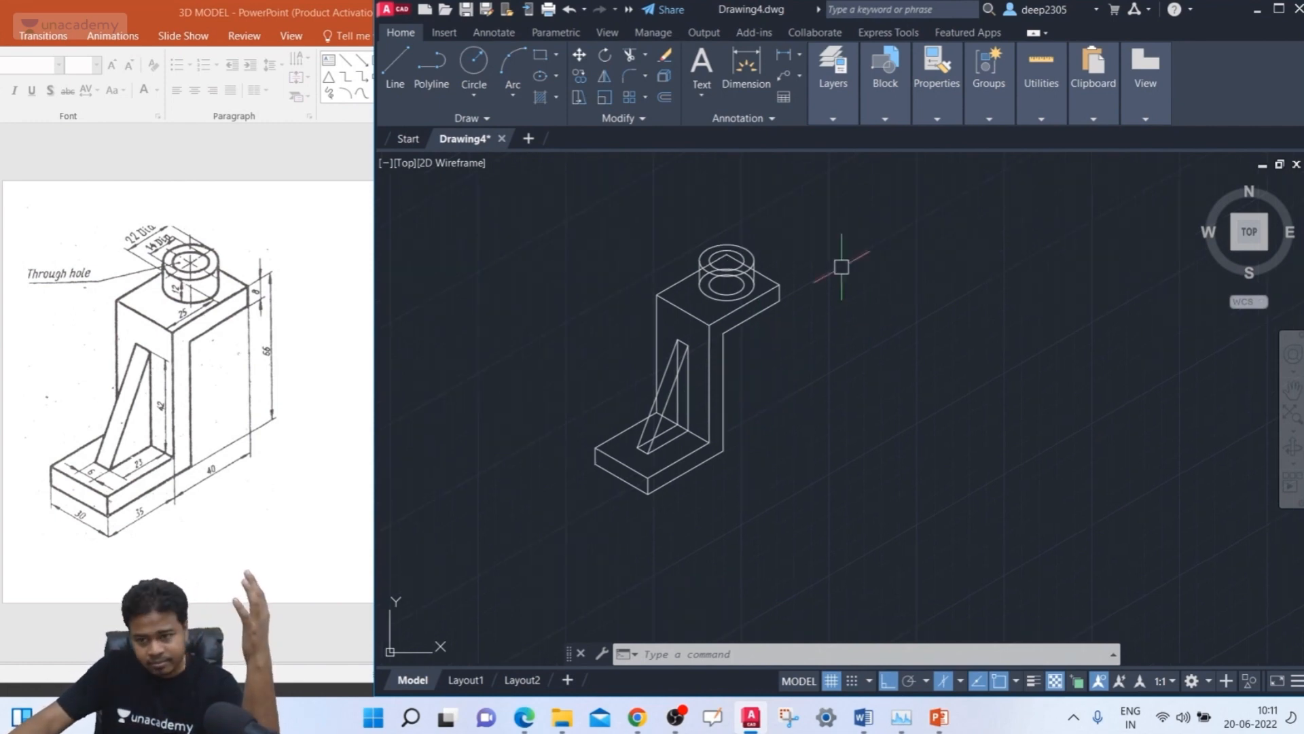